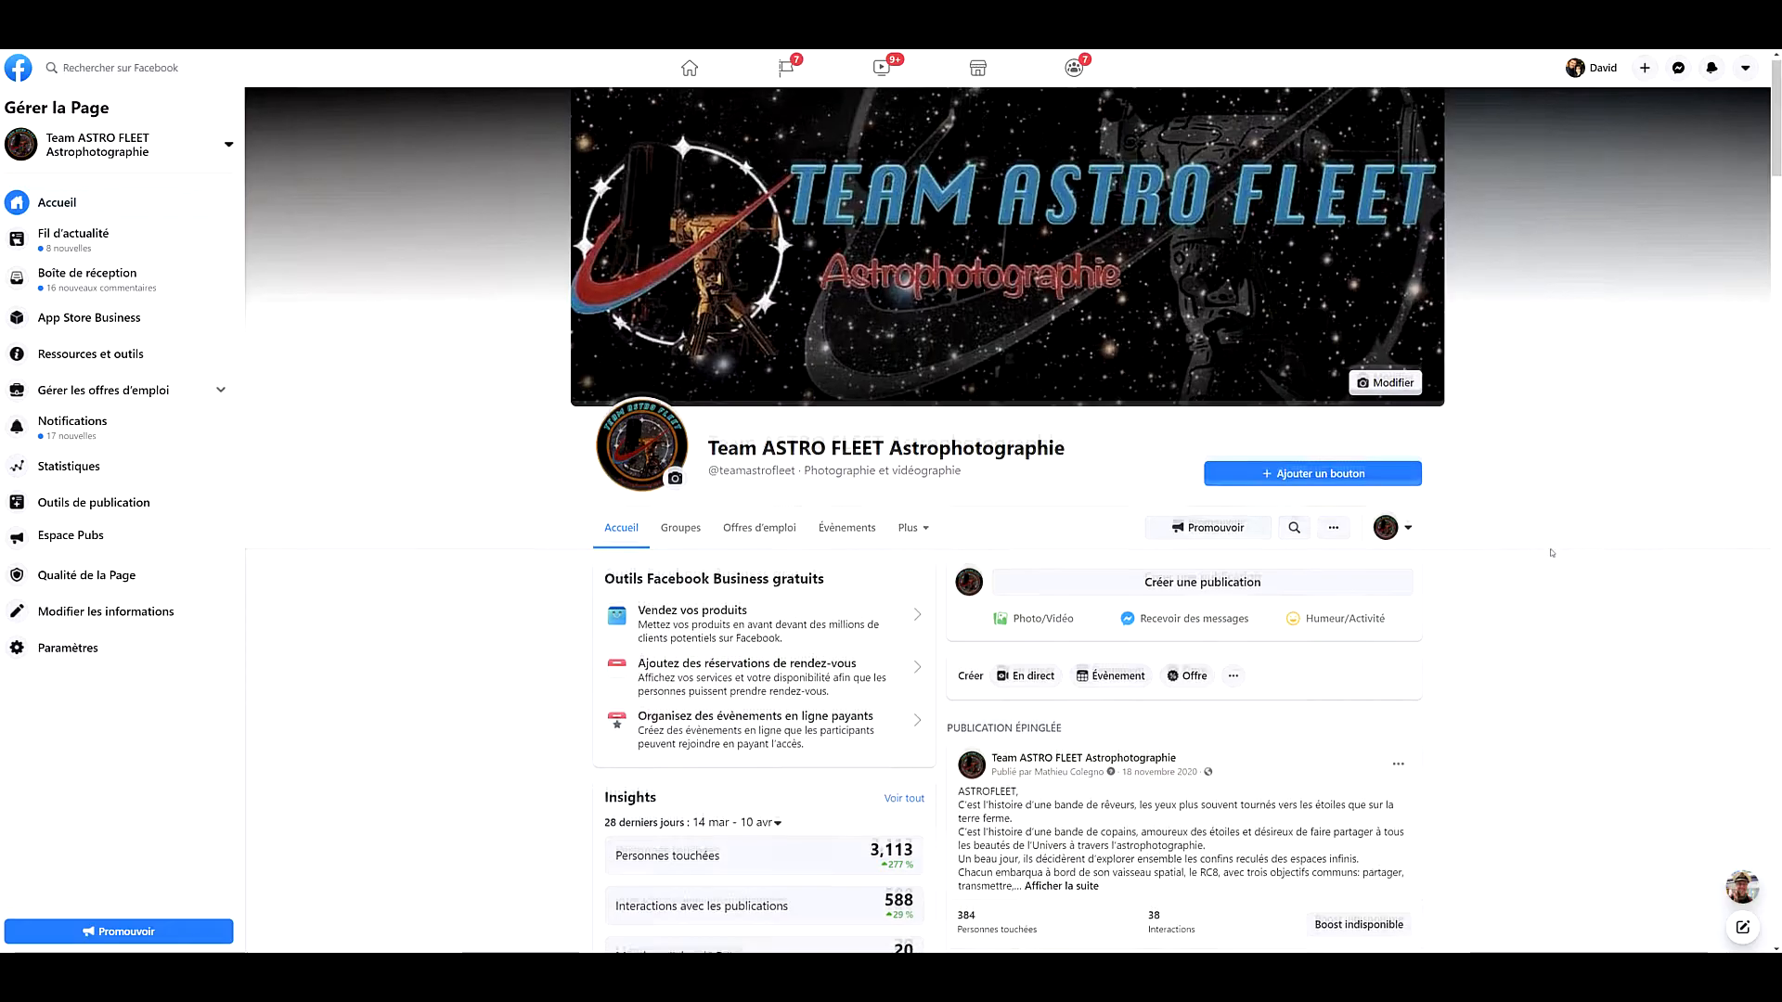
# Step: Look through the Team ASTRO FLEET page's posts down to the one with the Rosette Nebula image
pyautogui.scroll(-12, 1541, 557)
pyautogui.scroll(-15, 1555, 567)
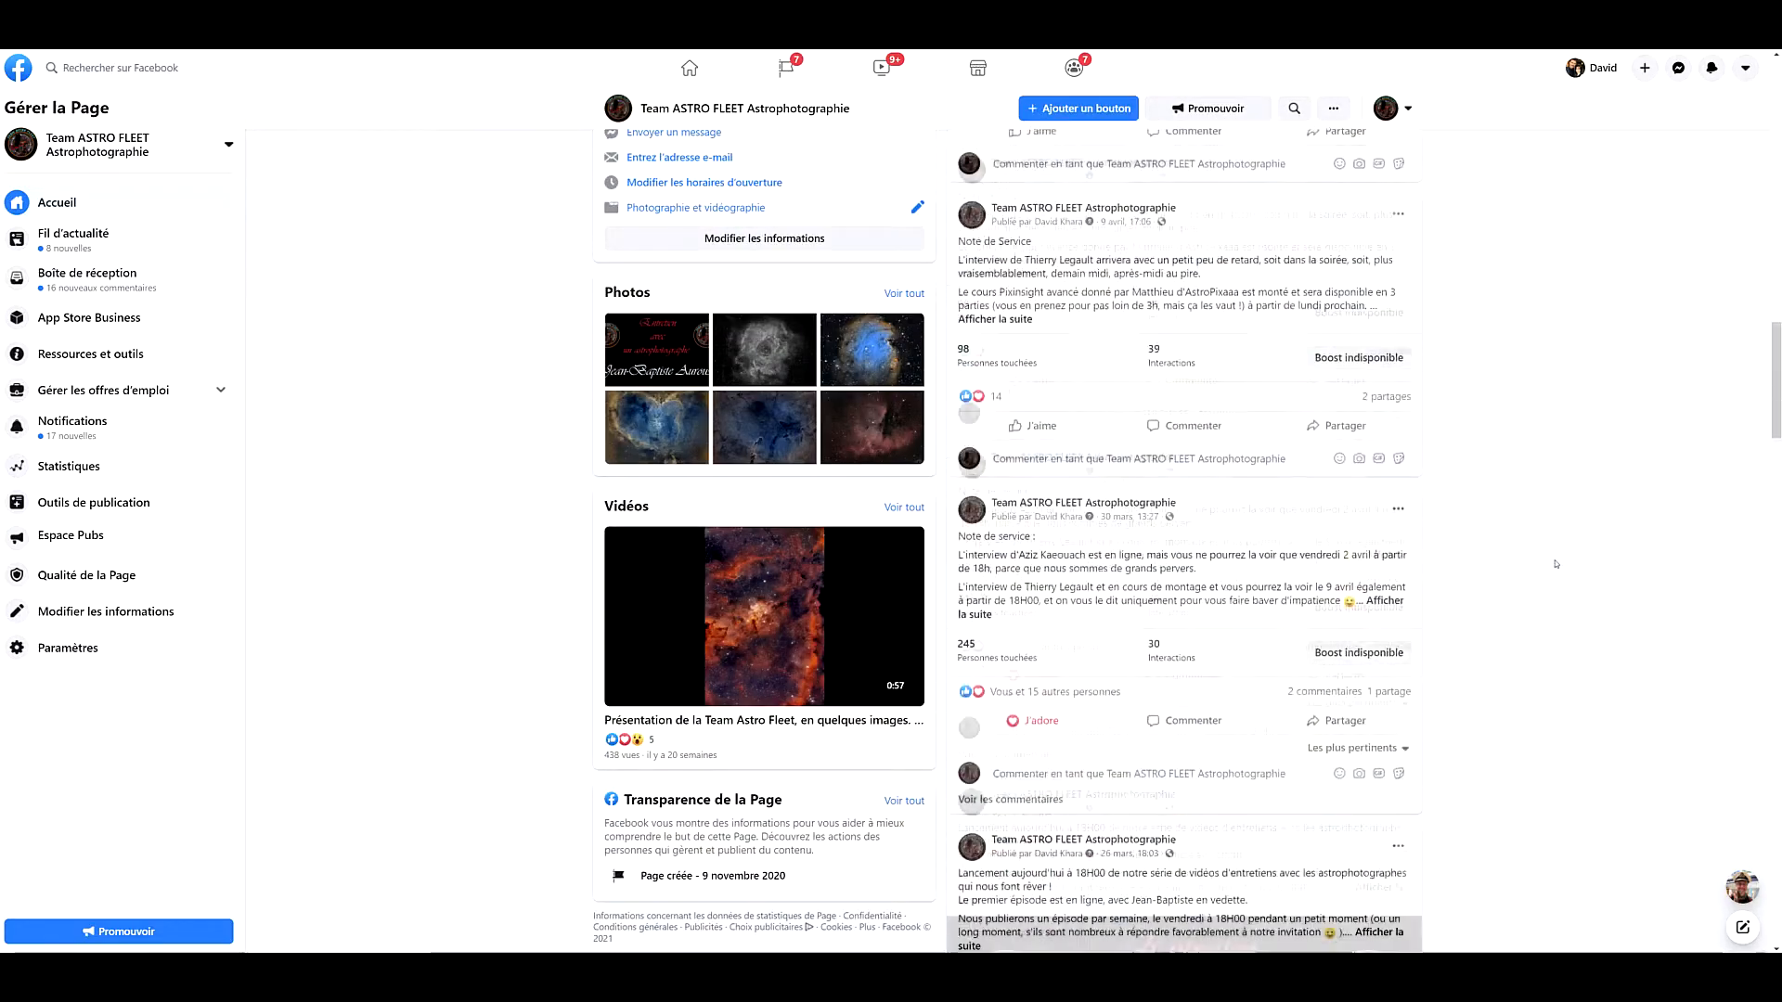
pyautogui.scroll(-10, 1545, 574)
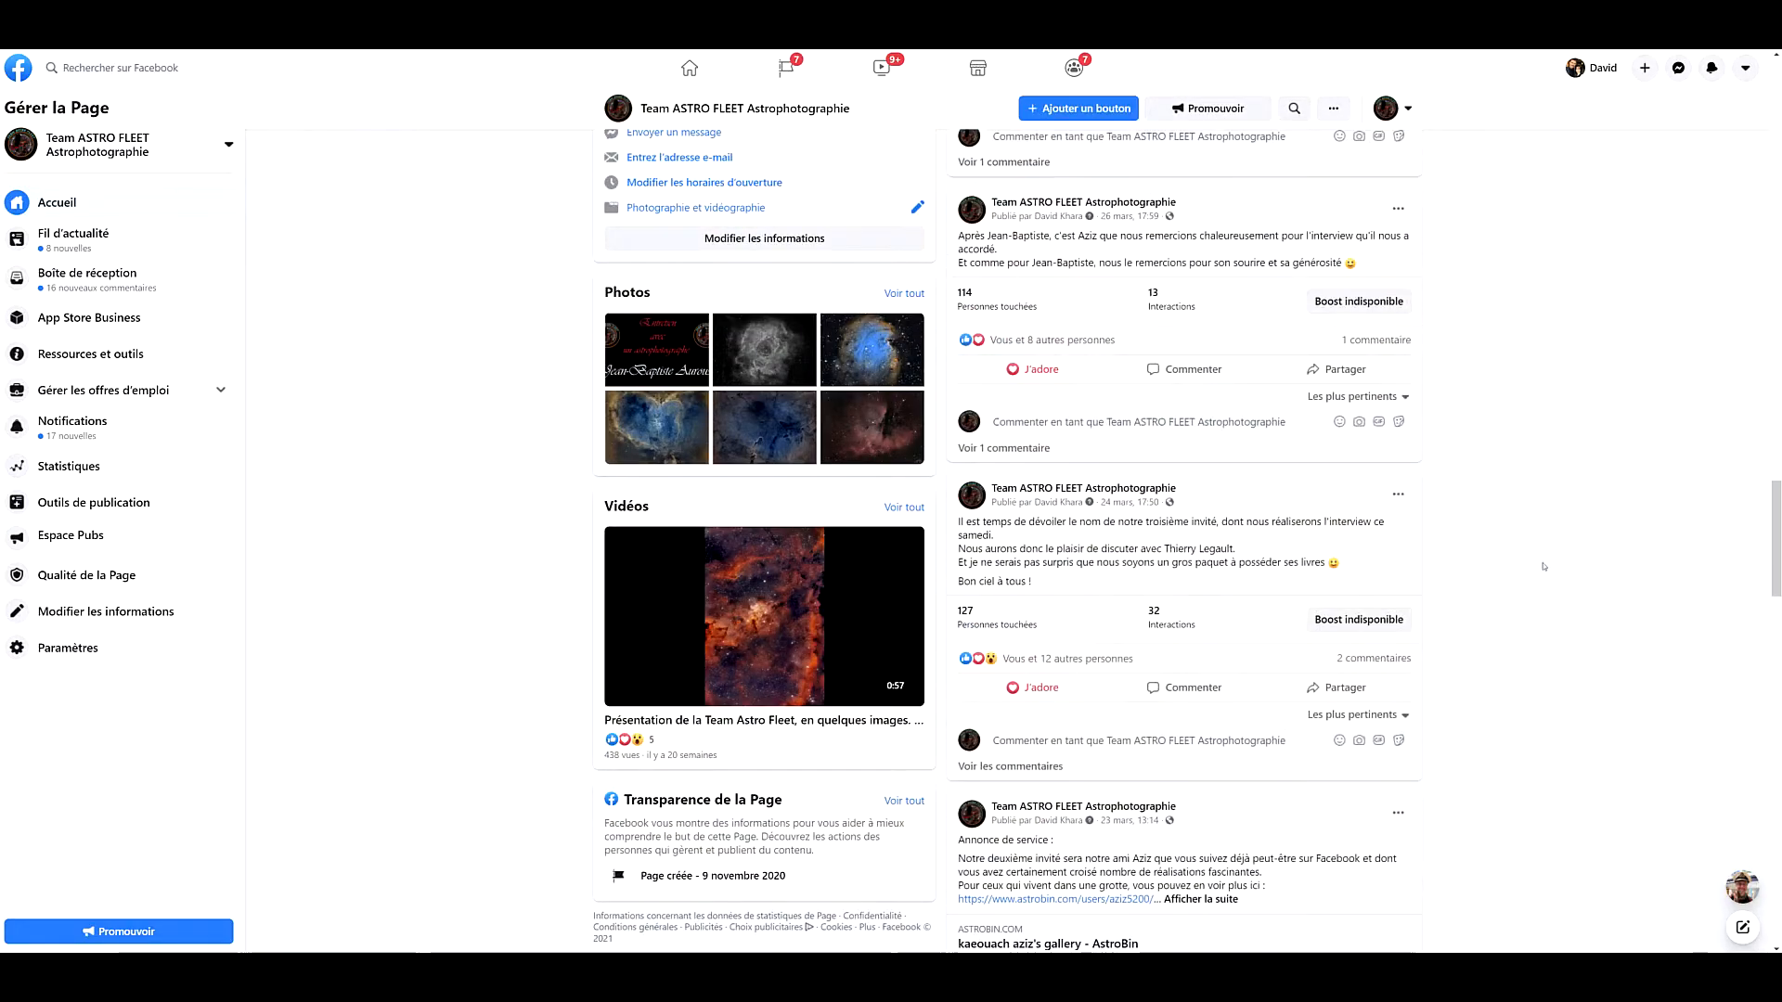
pyautogui.scroll(-12, 1536, 568)
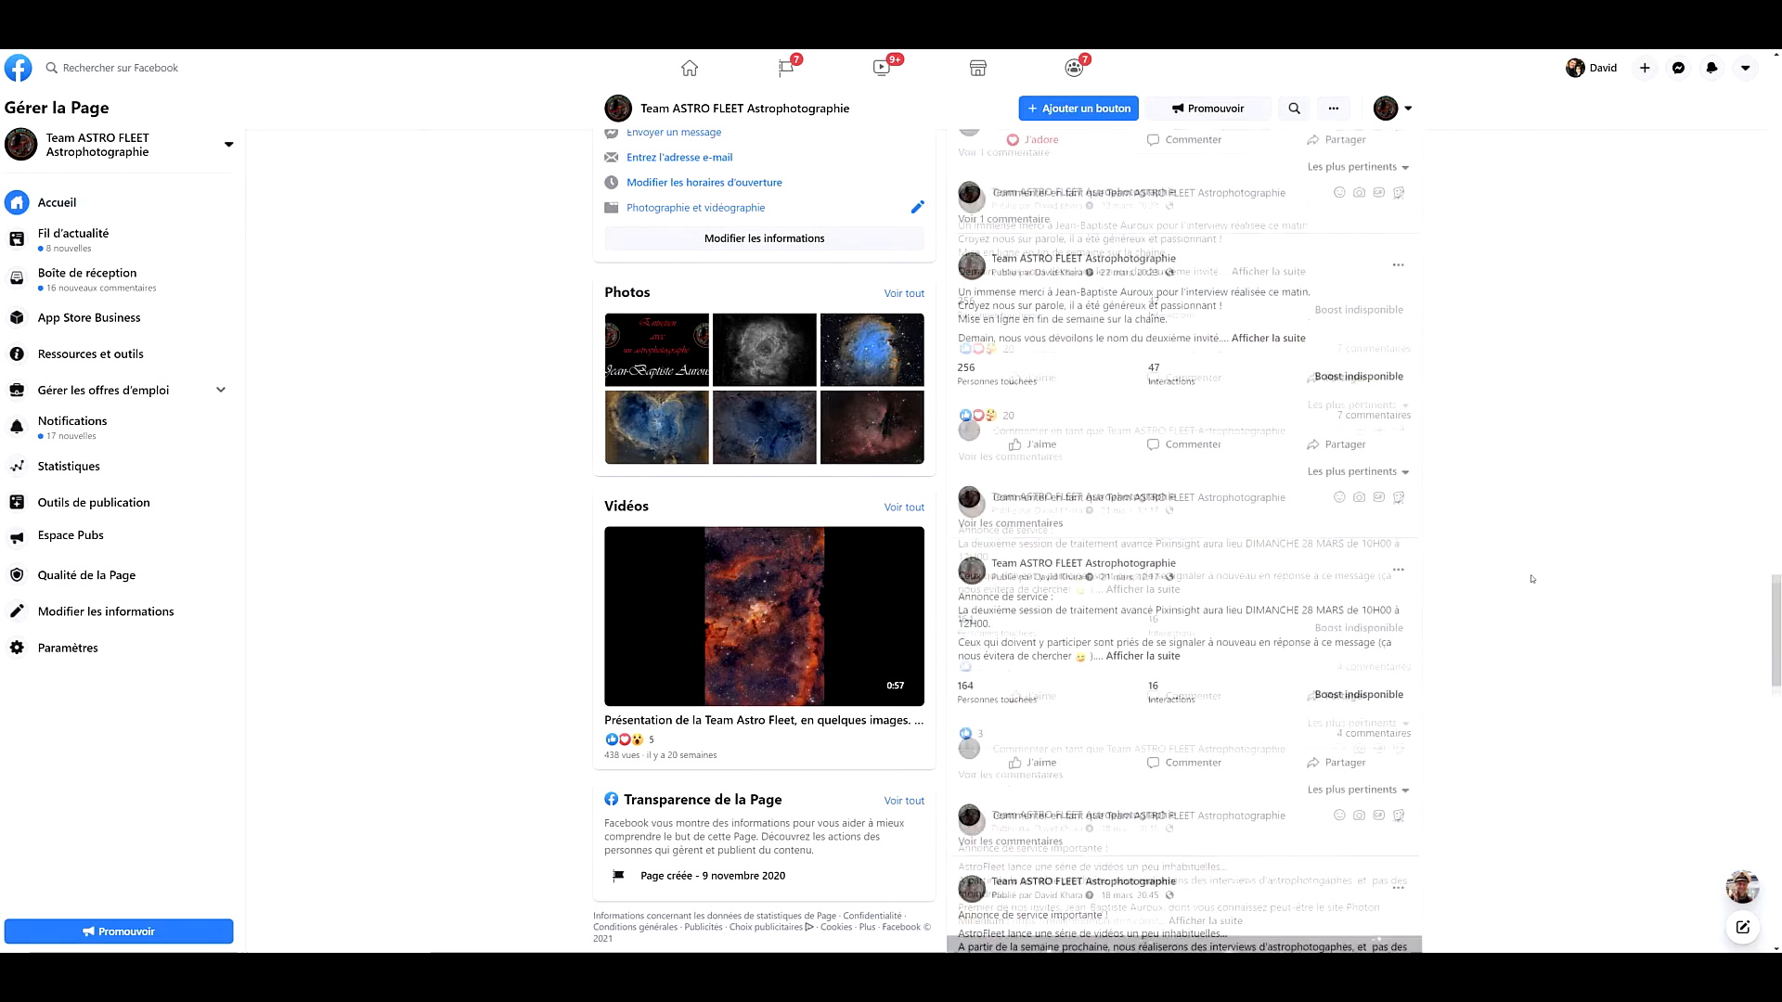
pyautogui.scroll(-12, 1522, 572)
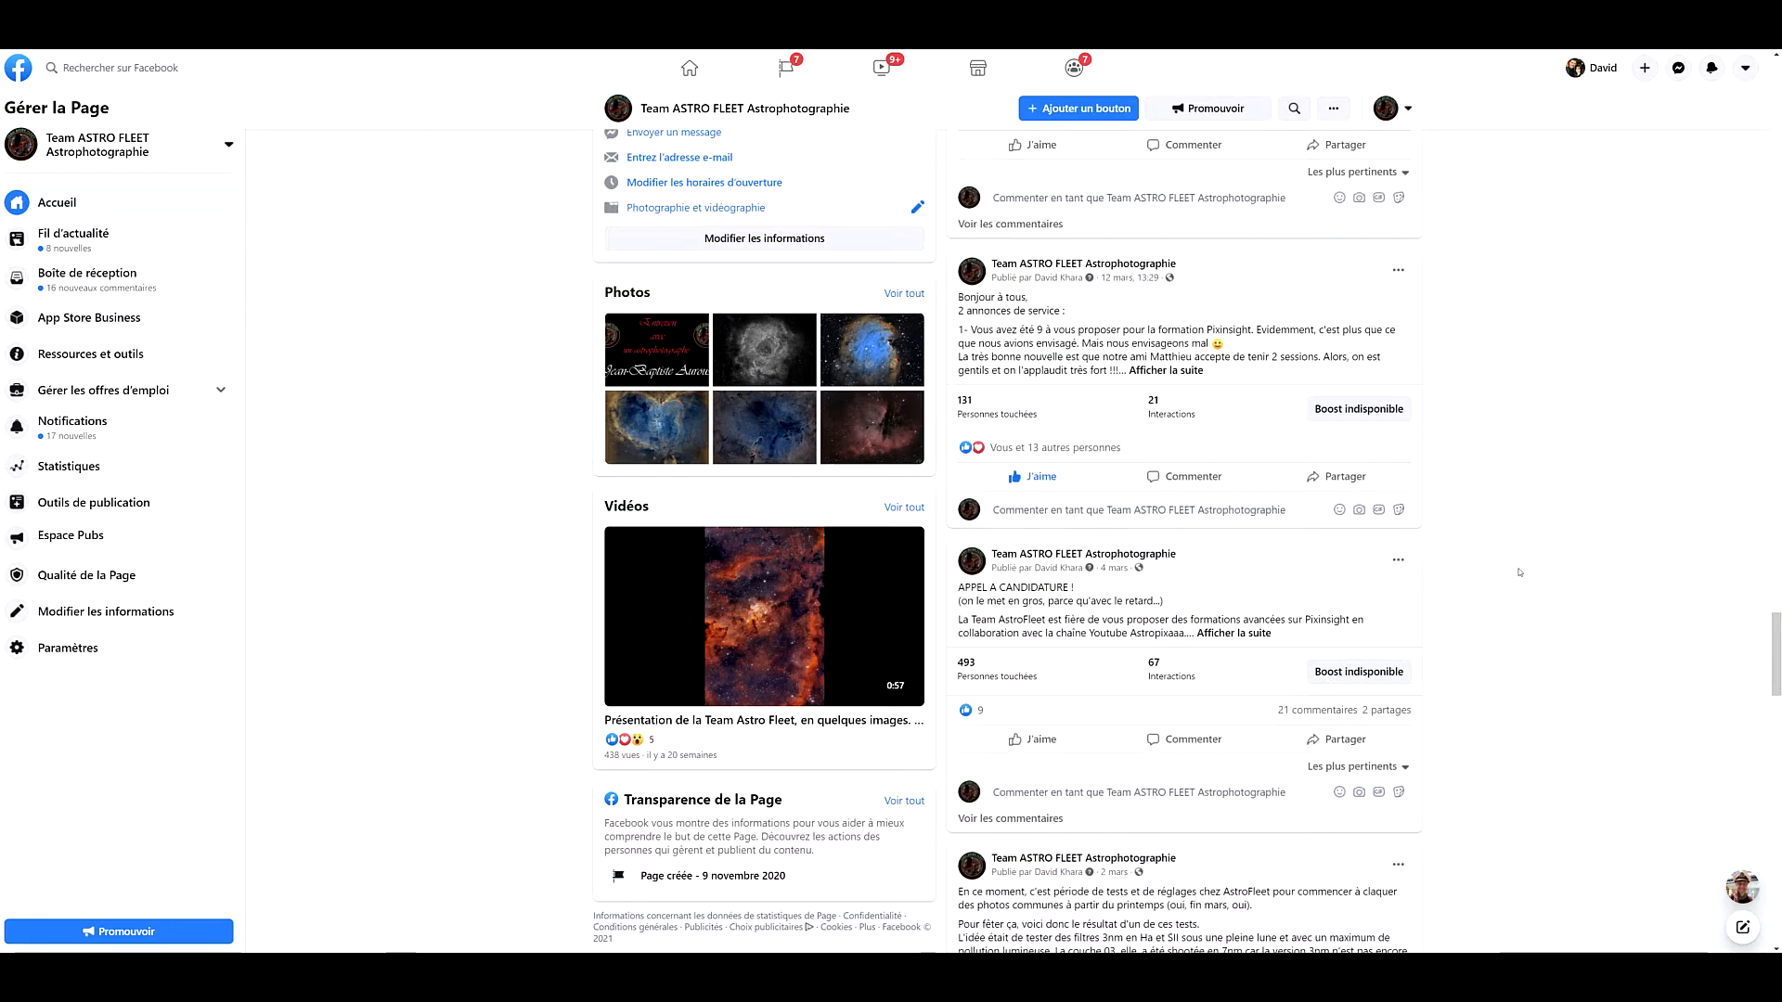
pyautogui.scroll(-5, 1522, 573)
pyautogui.scroll(-1, 1524, 574)
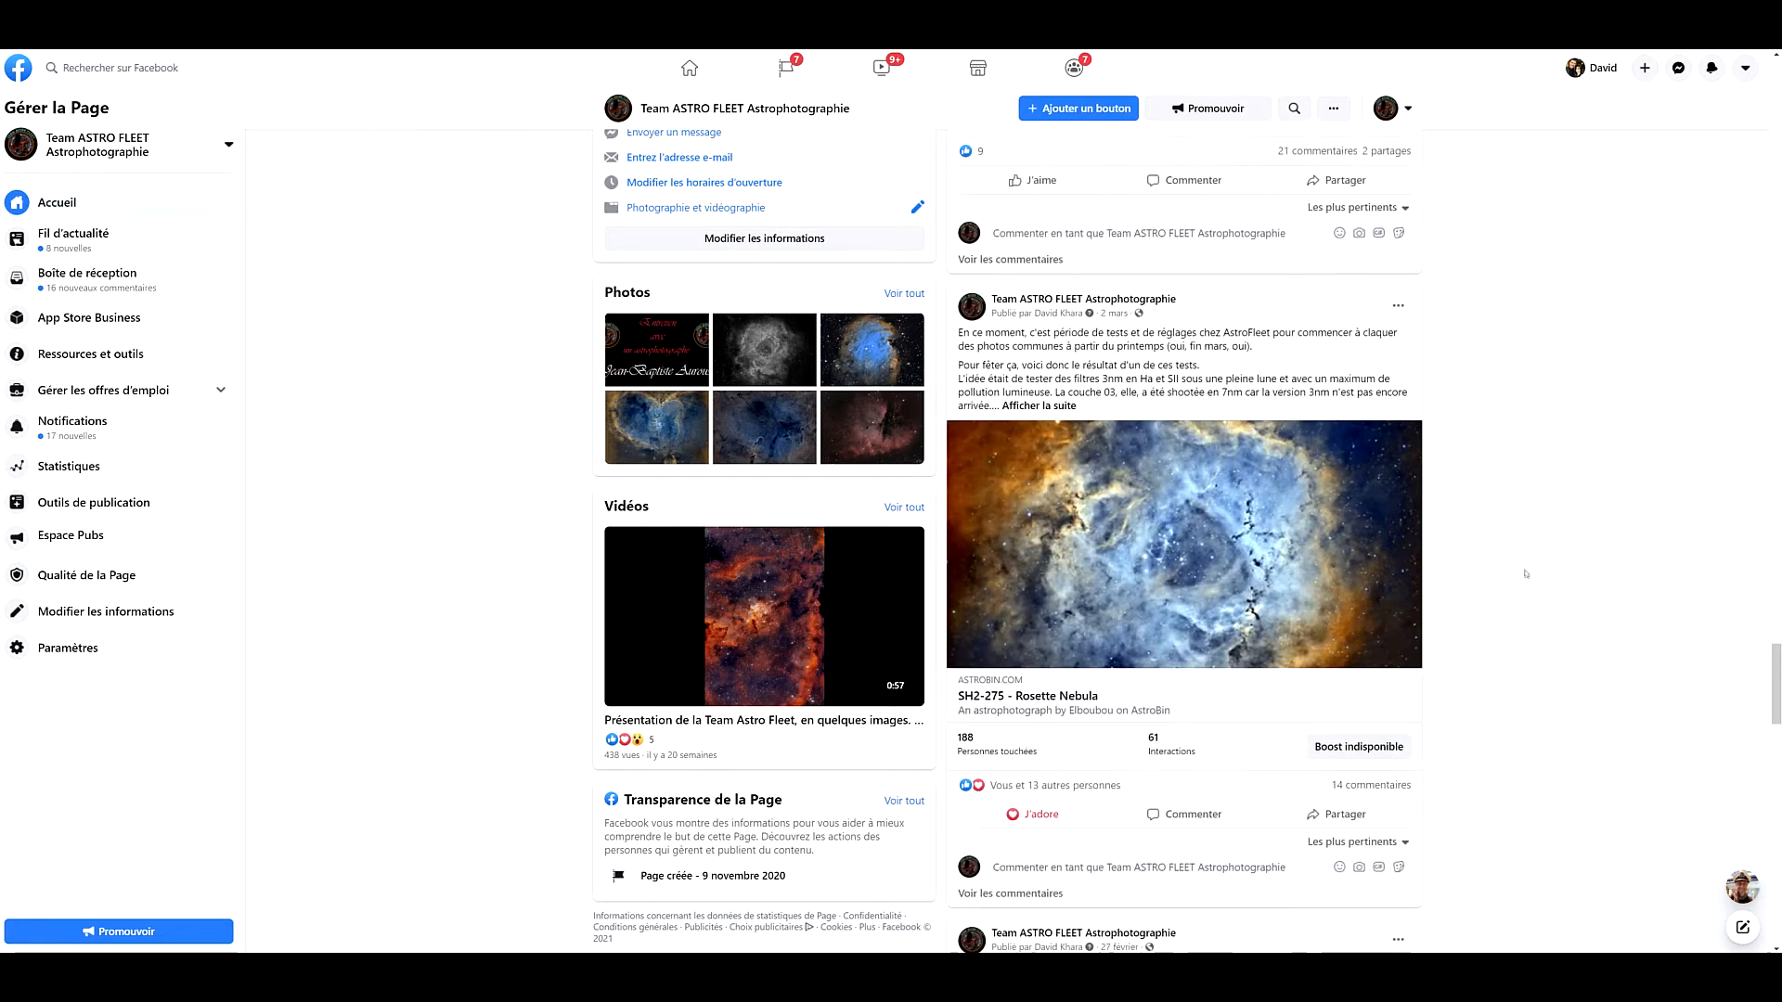
pyautogui.scroll(-4, 1527, 570)
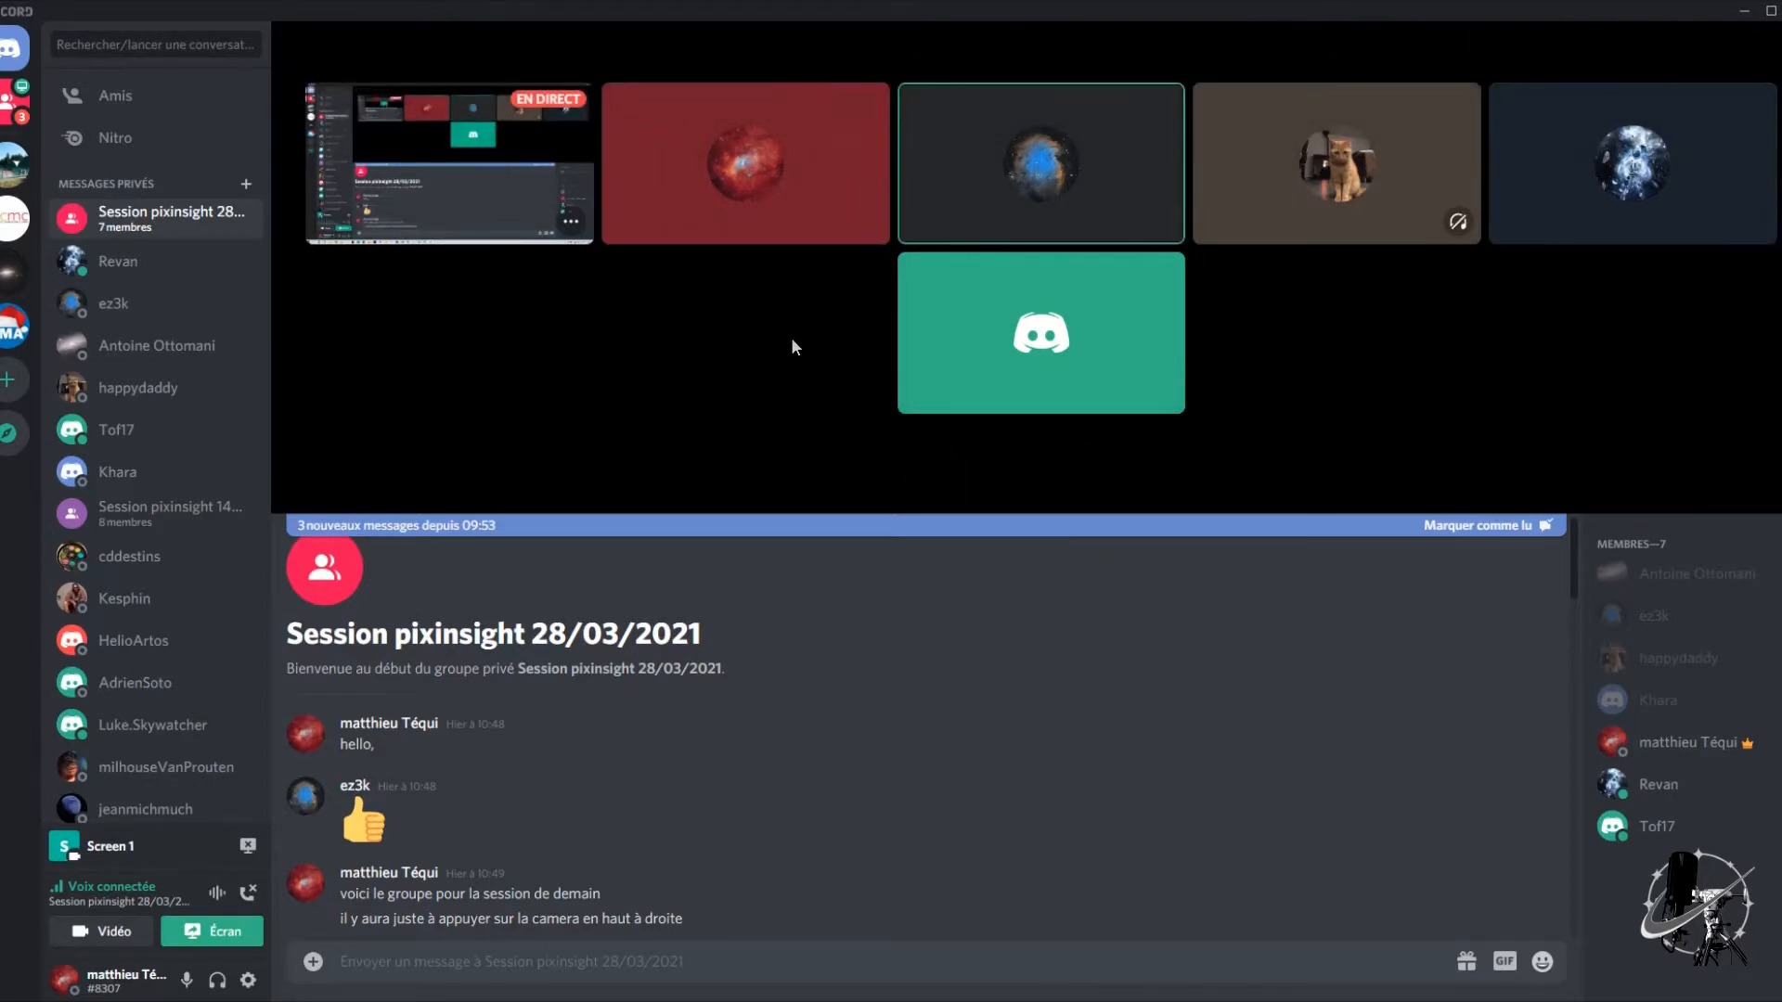
pyautogui.moveTo(791, 342)
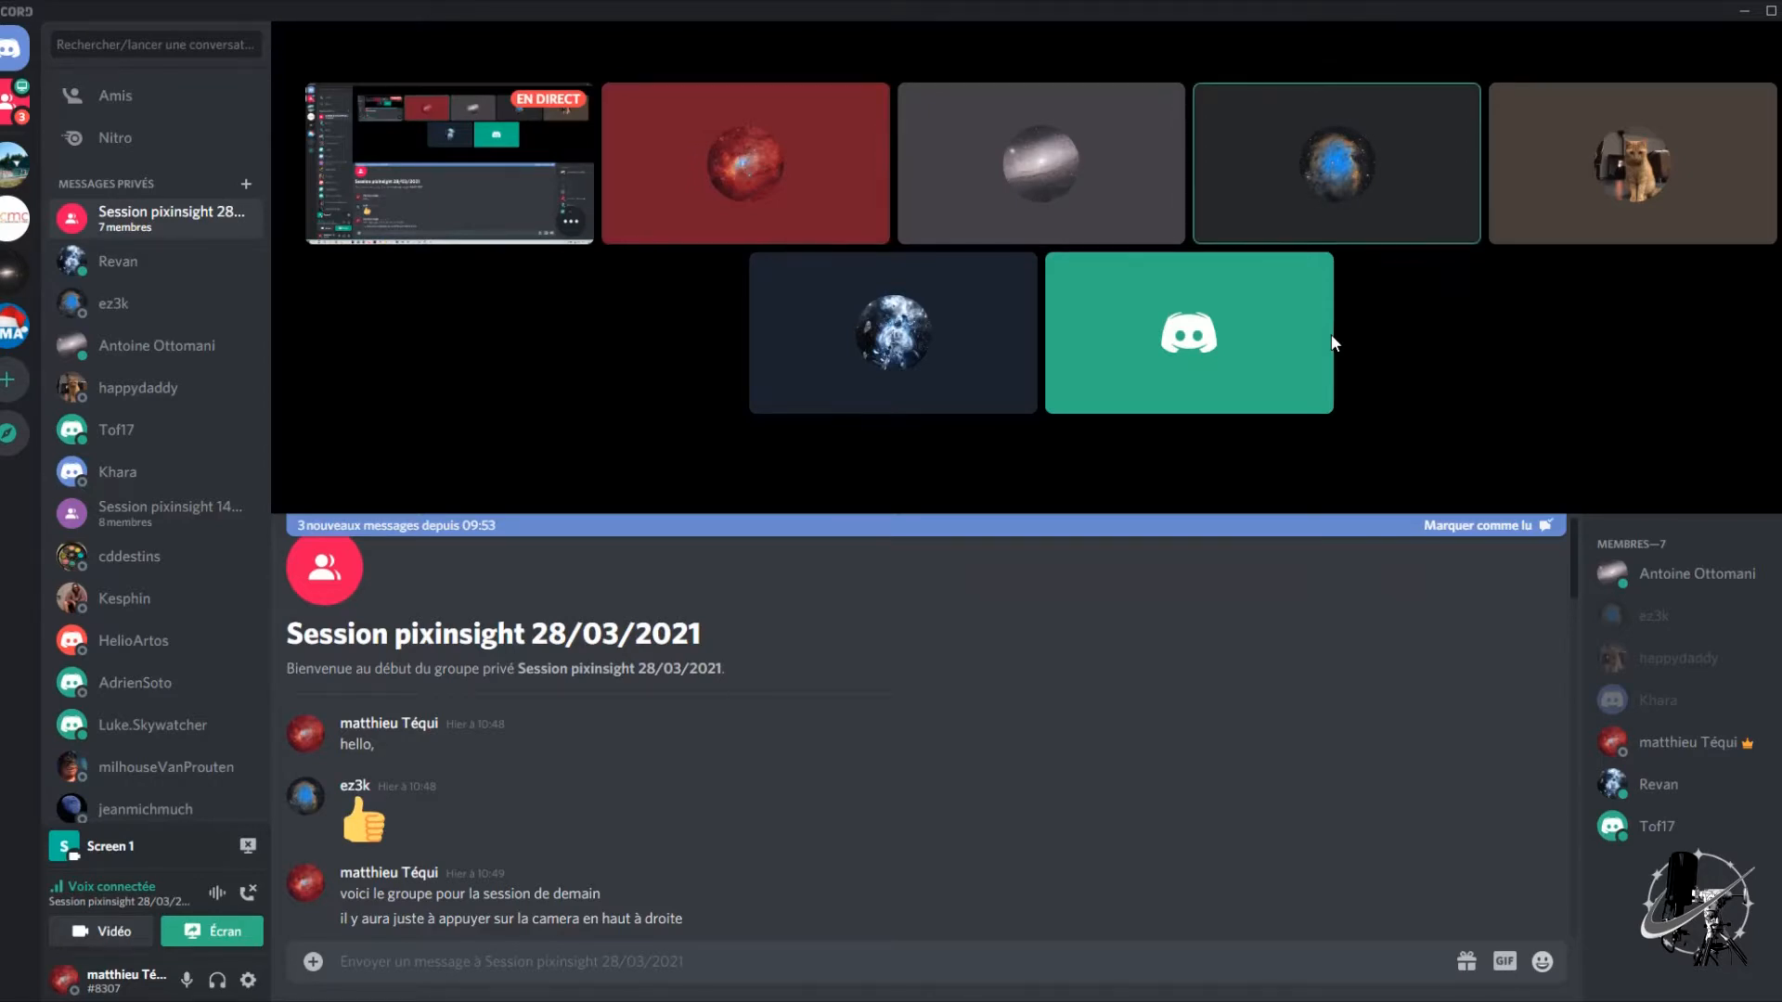
pyautogui.moveTo(1333, 339)
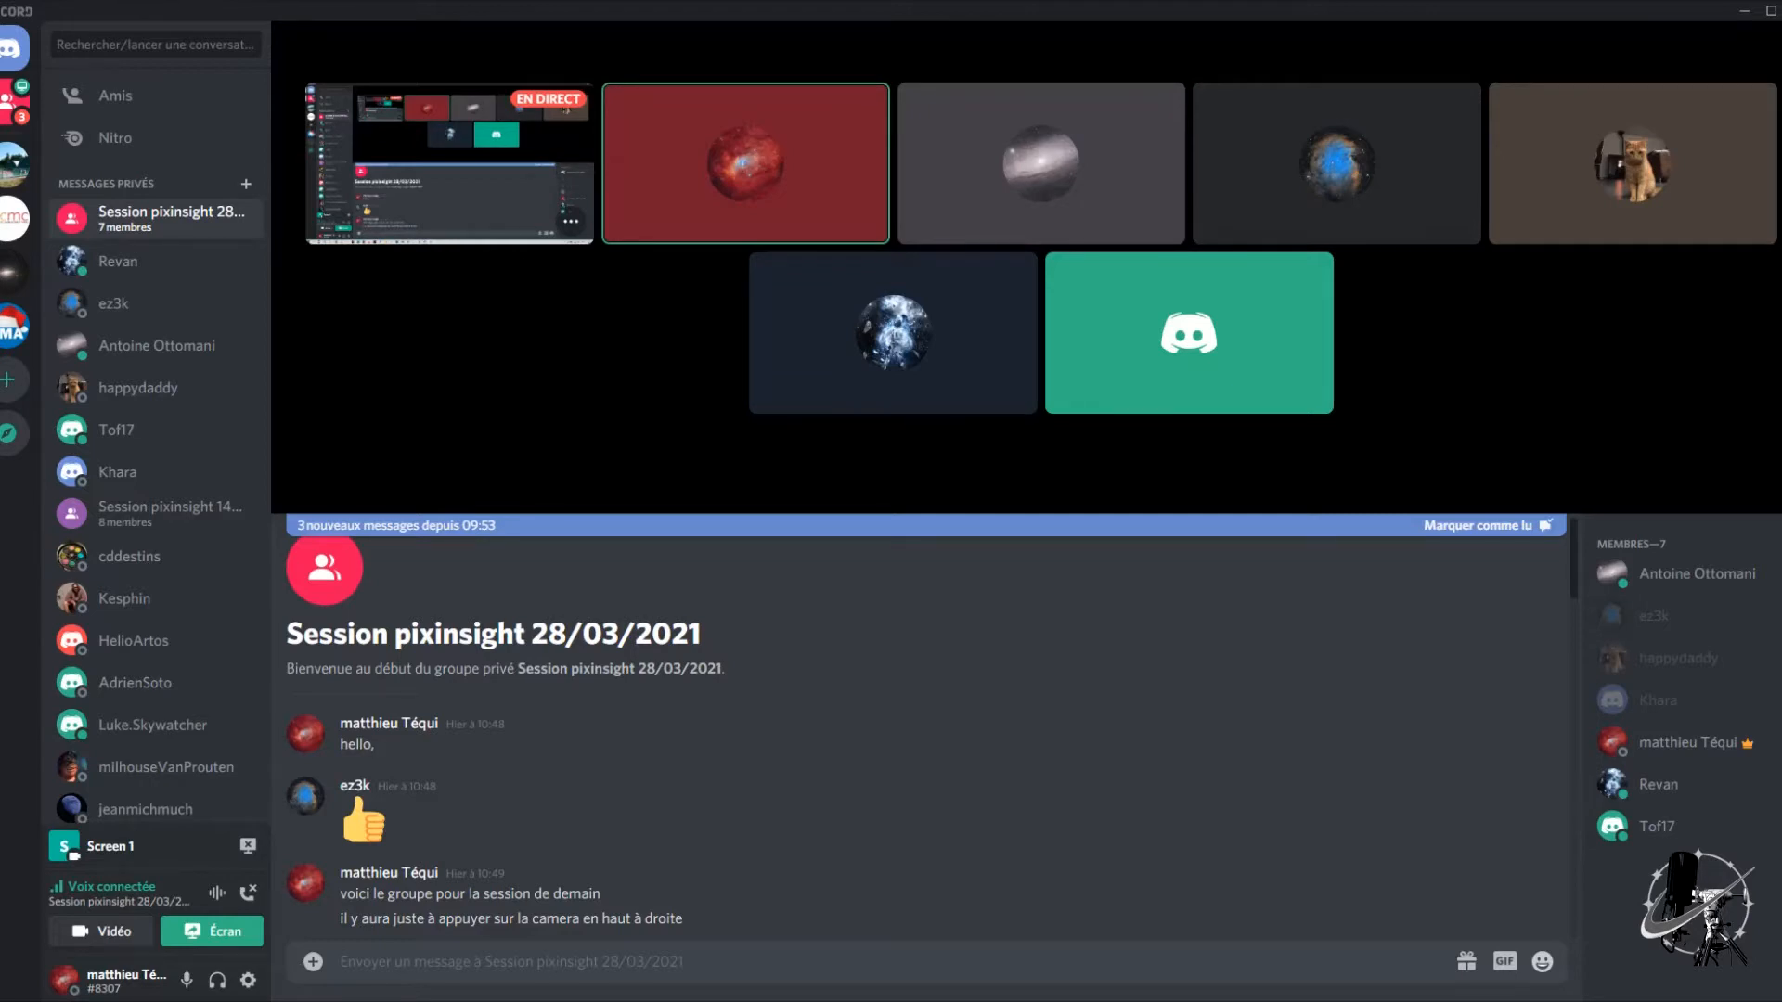
pyautogui.moveTo(1390, 344)
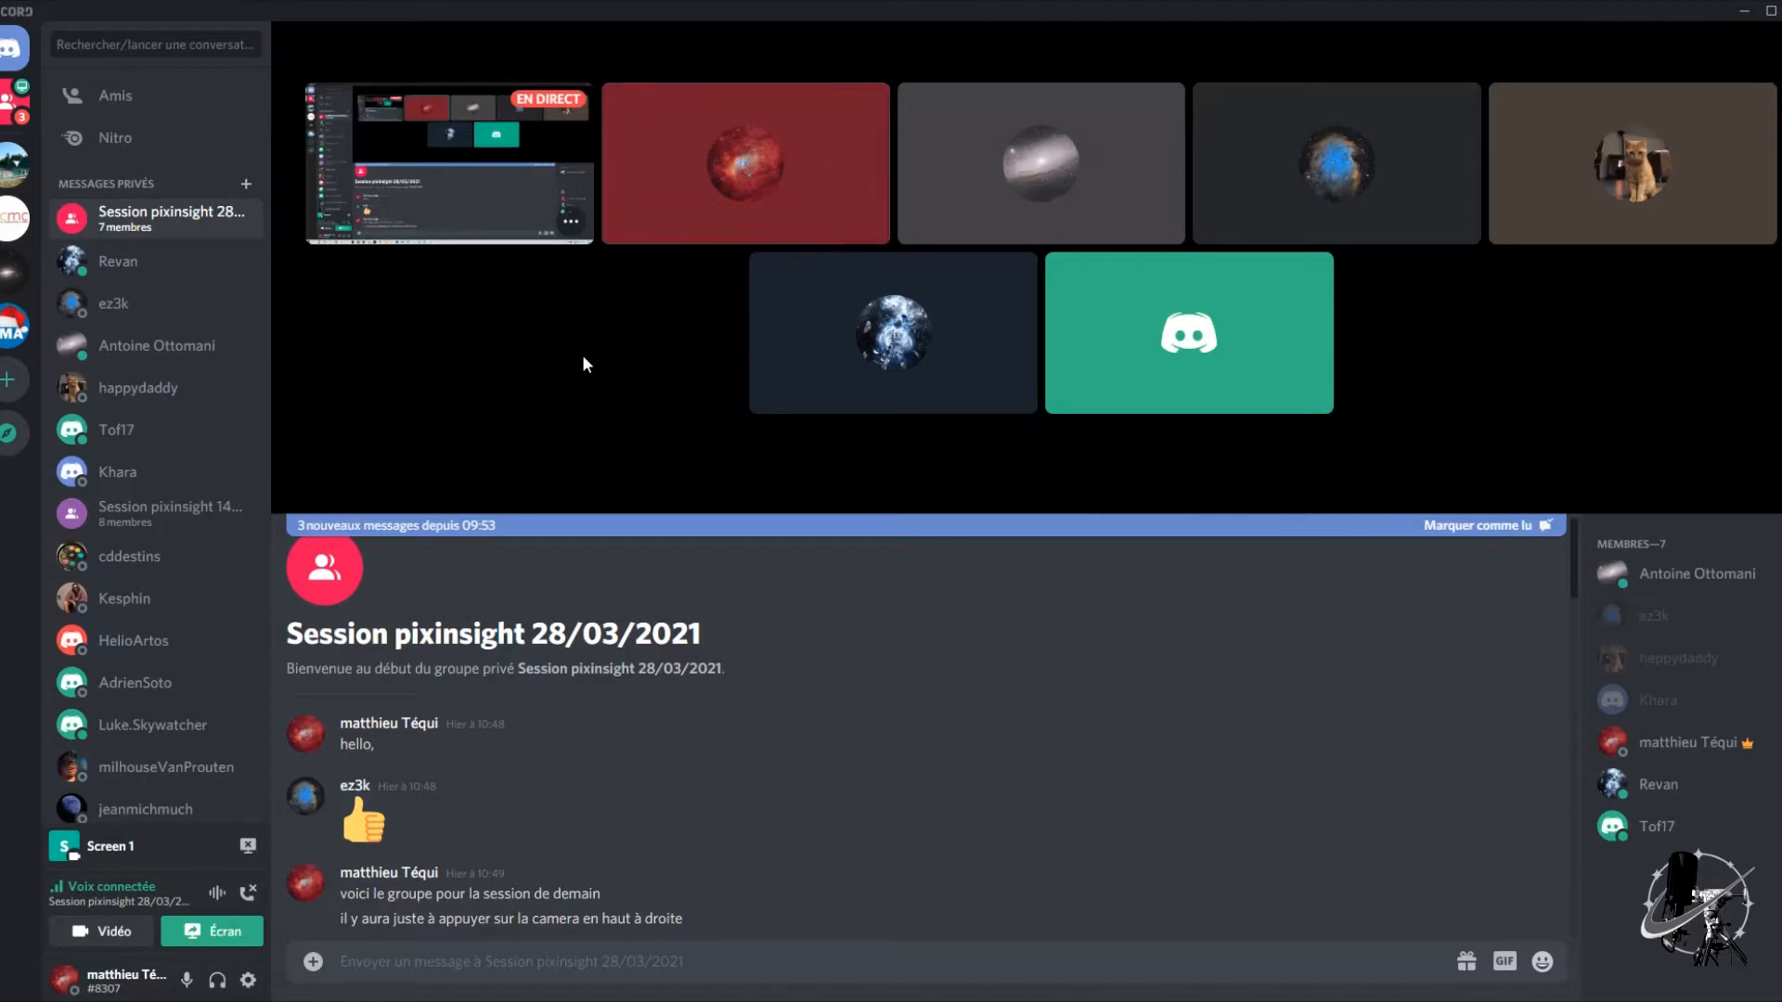
pyautogui.moveTo(585, 361)
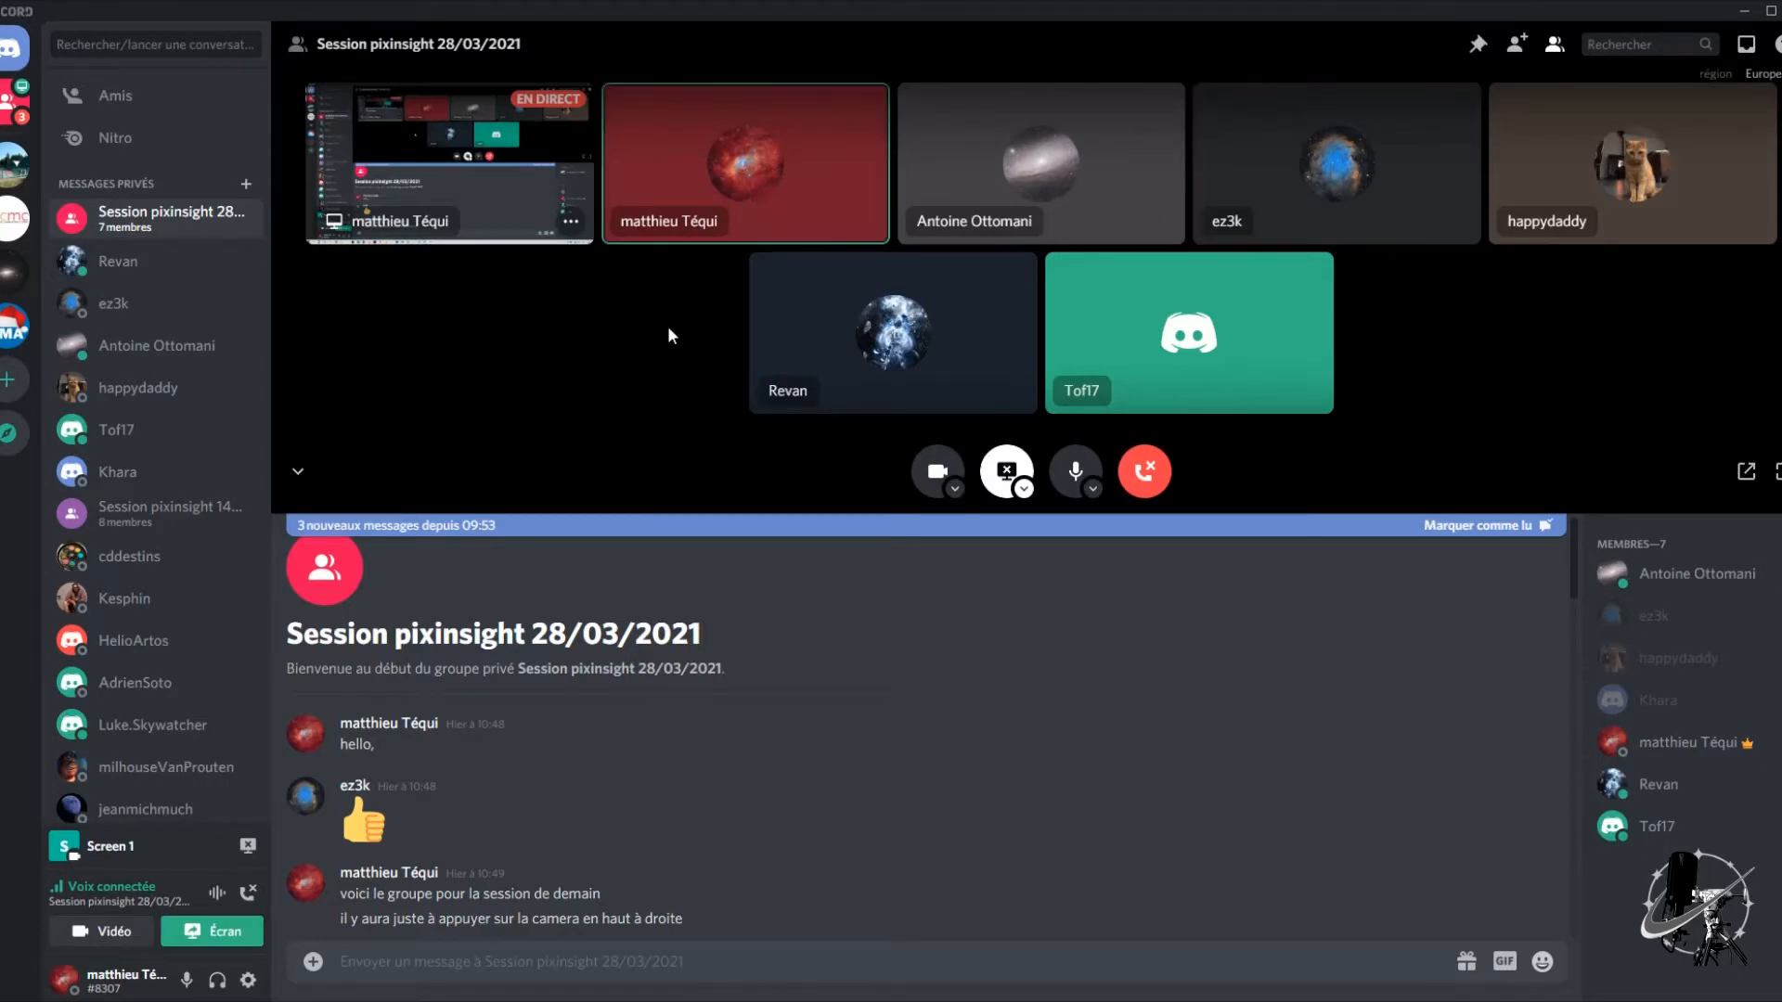
pyautogui.moveTo(676, 334)
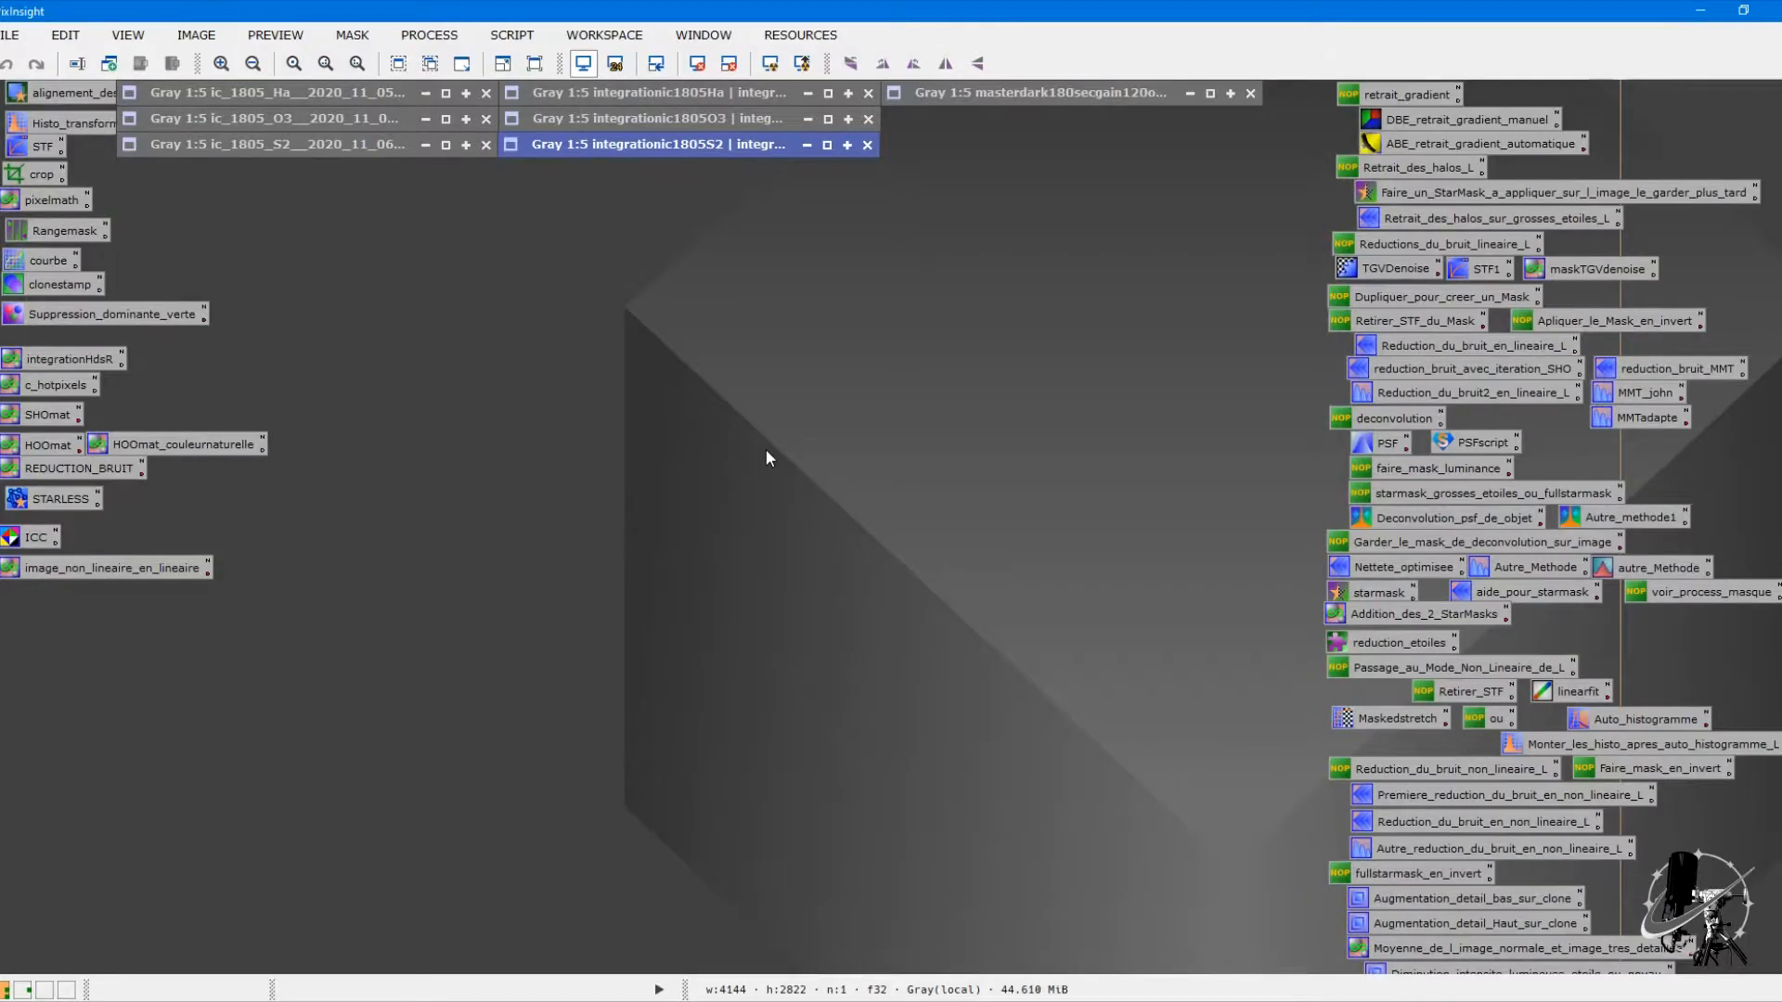
# Step: In PixInsight, load the MAT_PRETRAITEMENT process icons into the workspace
pyautogui.rightClick(773, 438)
pyautogui.moveTo(1063, 562)
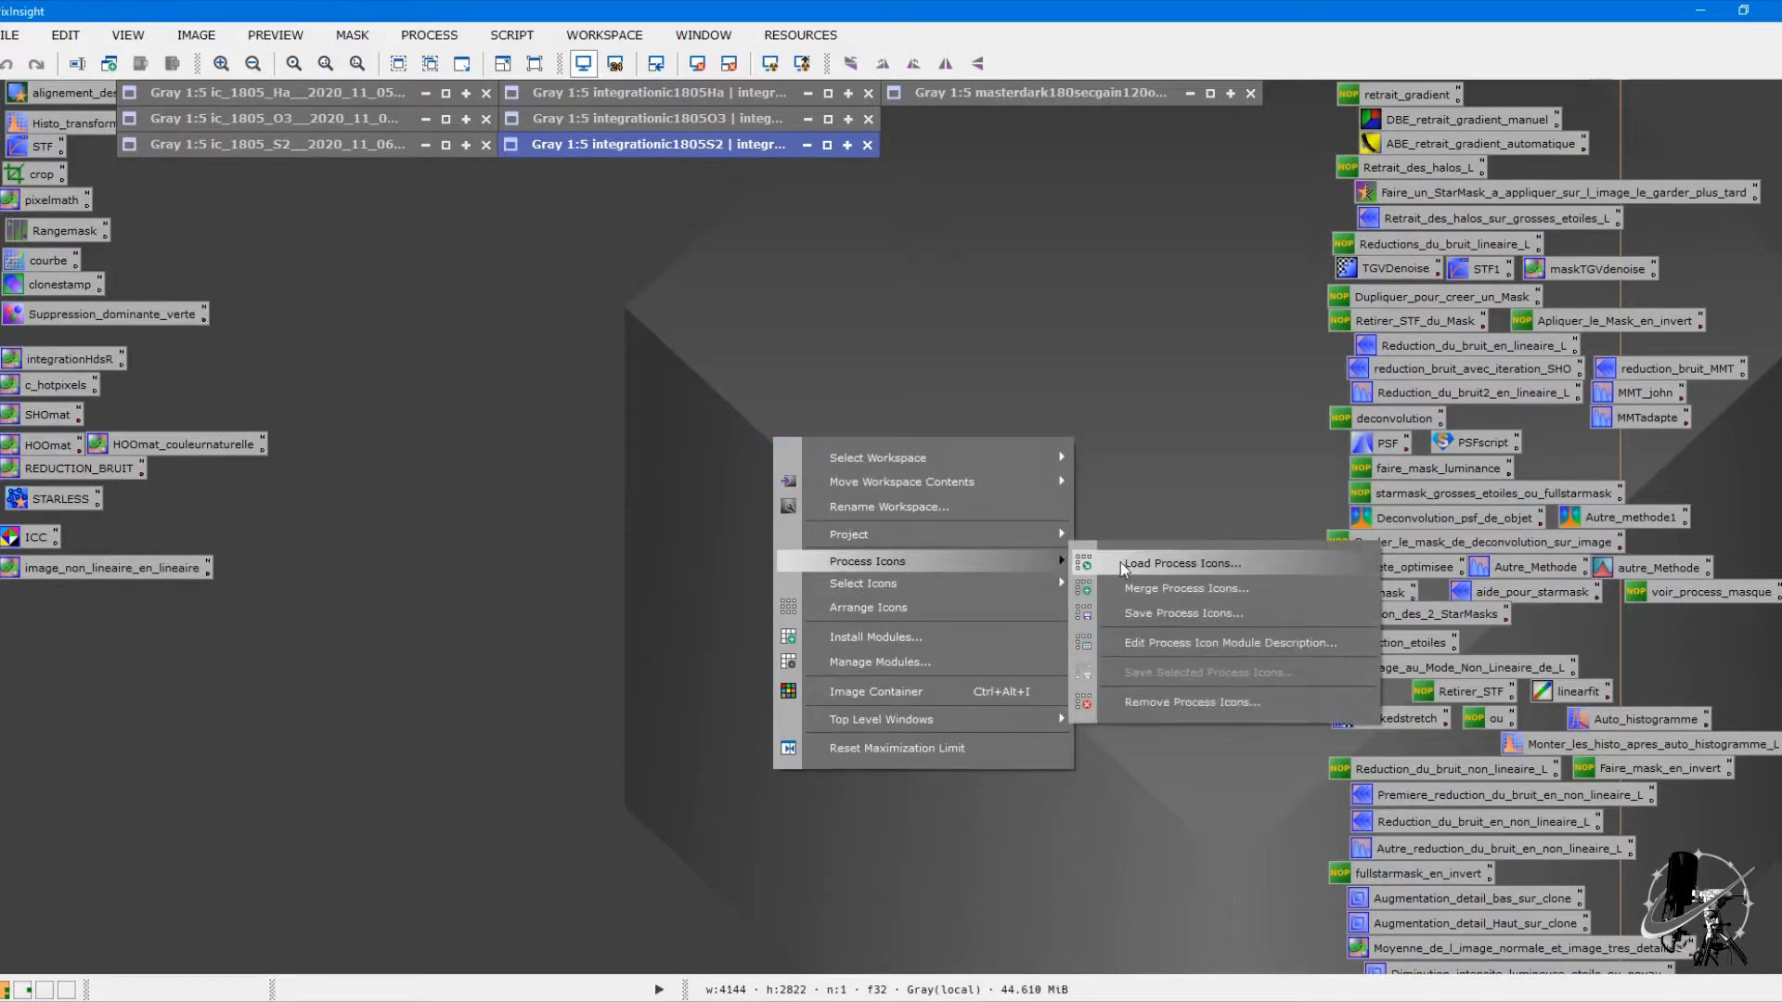
pyautogui.click(1121, 563)
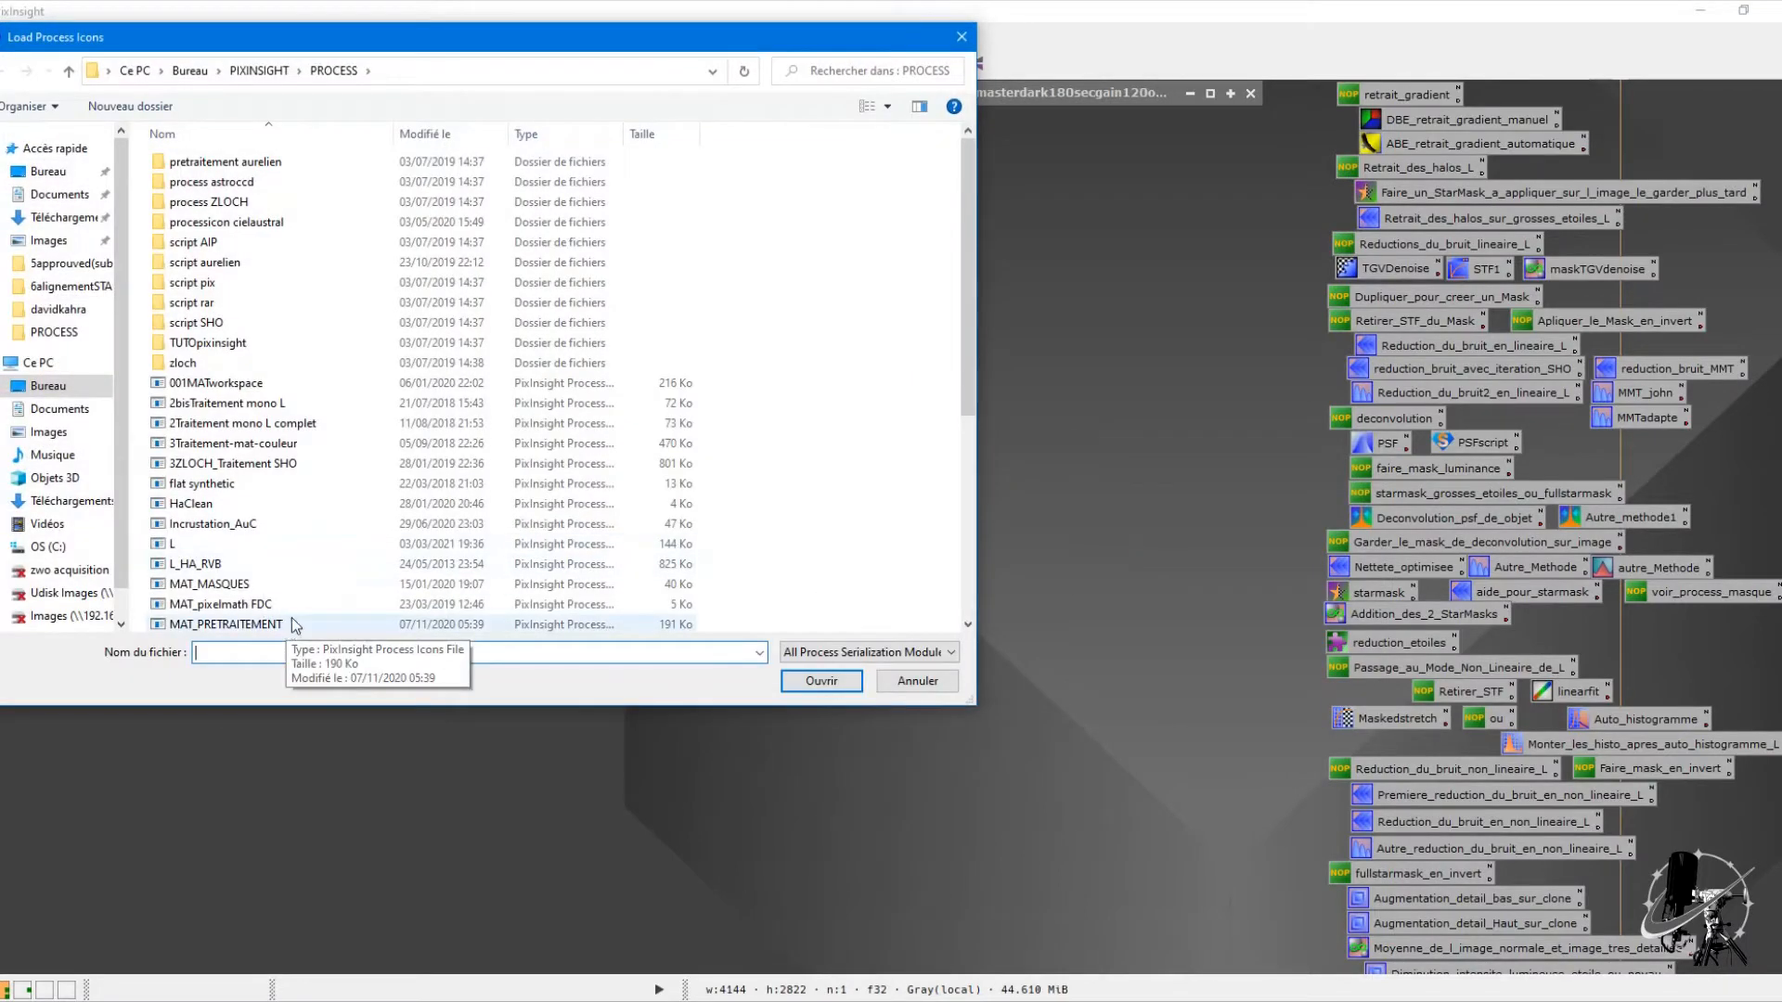
pyautogui.doubleClick(225, 623)
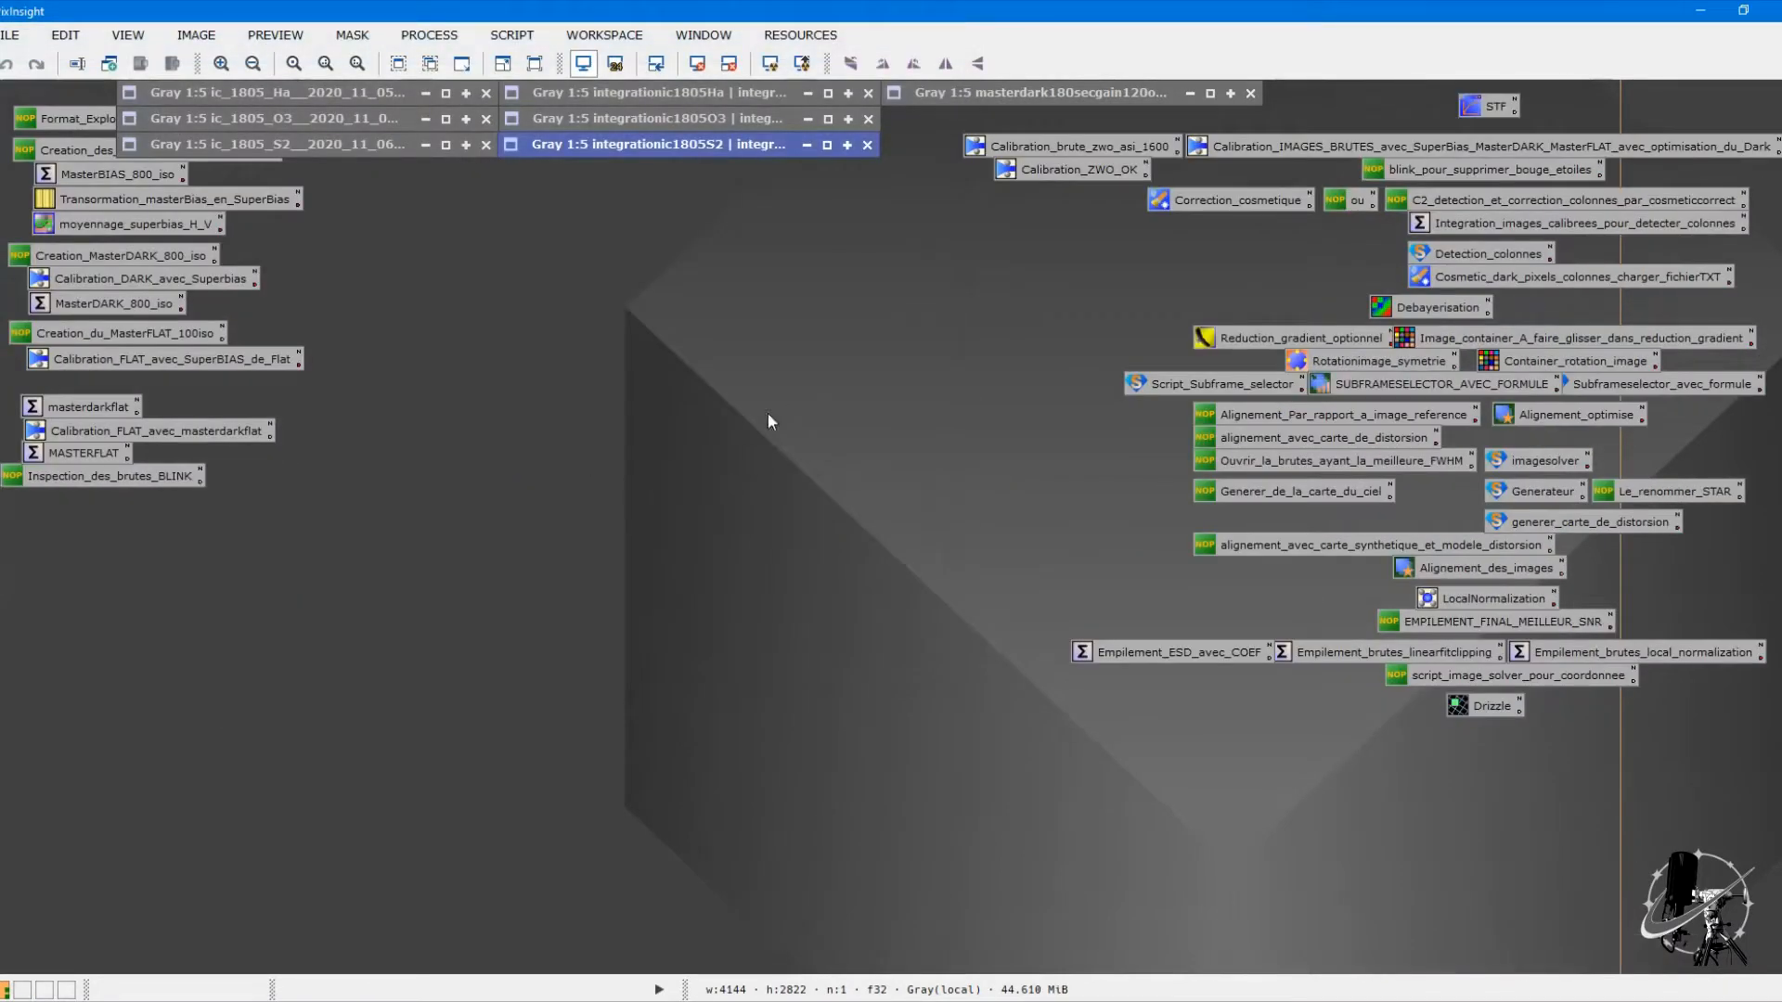
# Step: Restore the minimized 180-second master dark and the IC 1805 Ha raw frame, and place the two images side by side
pyautogui.doubleClick(1022, 92)
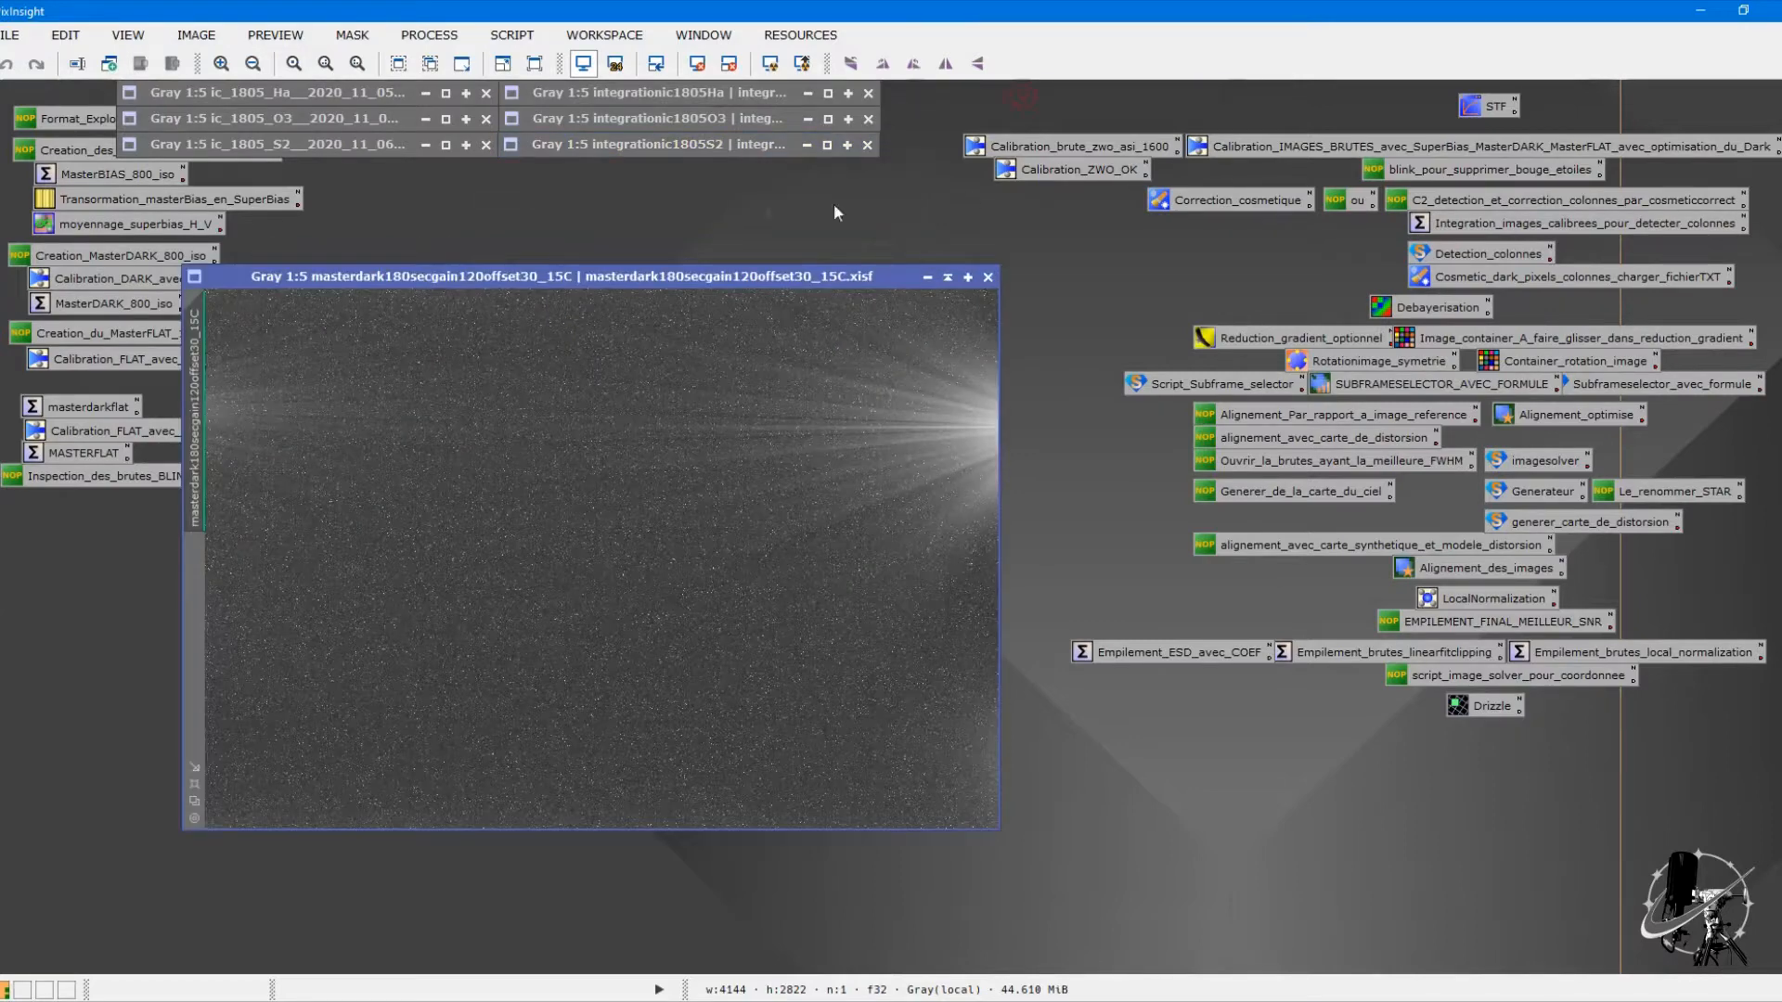
pyautogui.moveTo(594, 283); pyautogui.dragTo(418, 207)
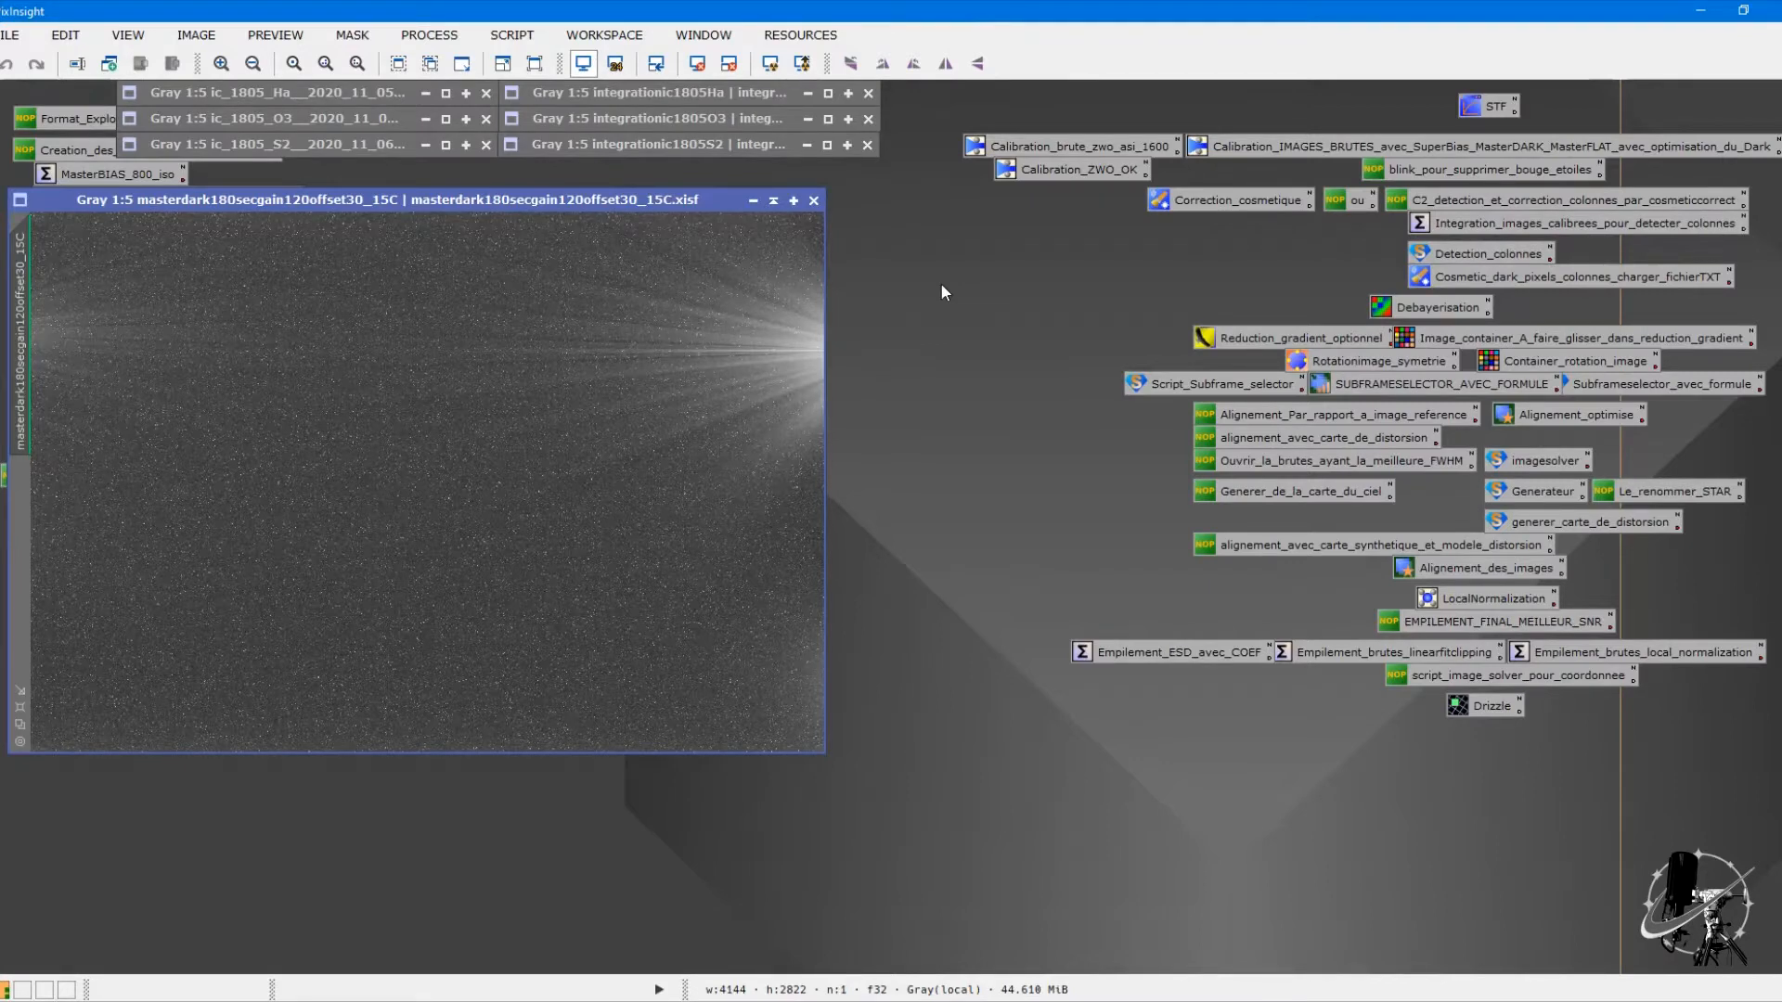
pyautogui.doubleClick(365, 100)
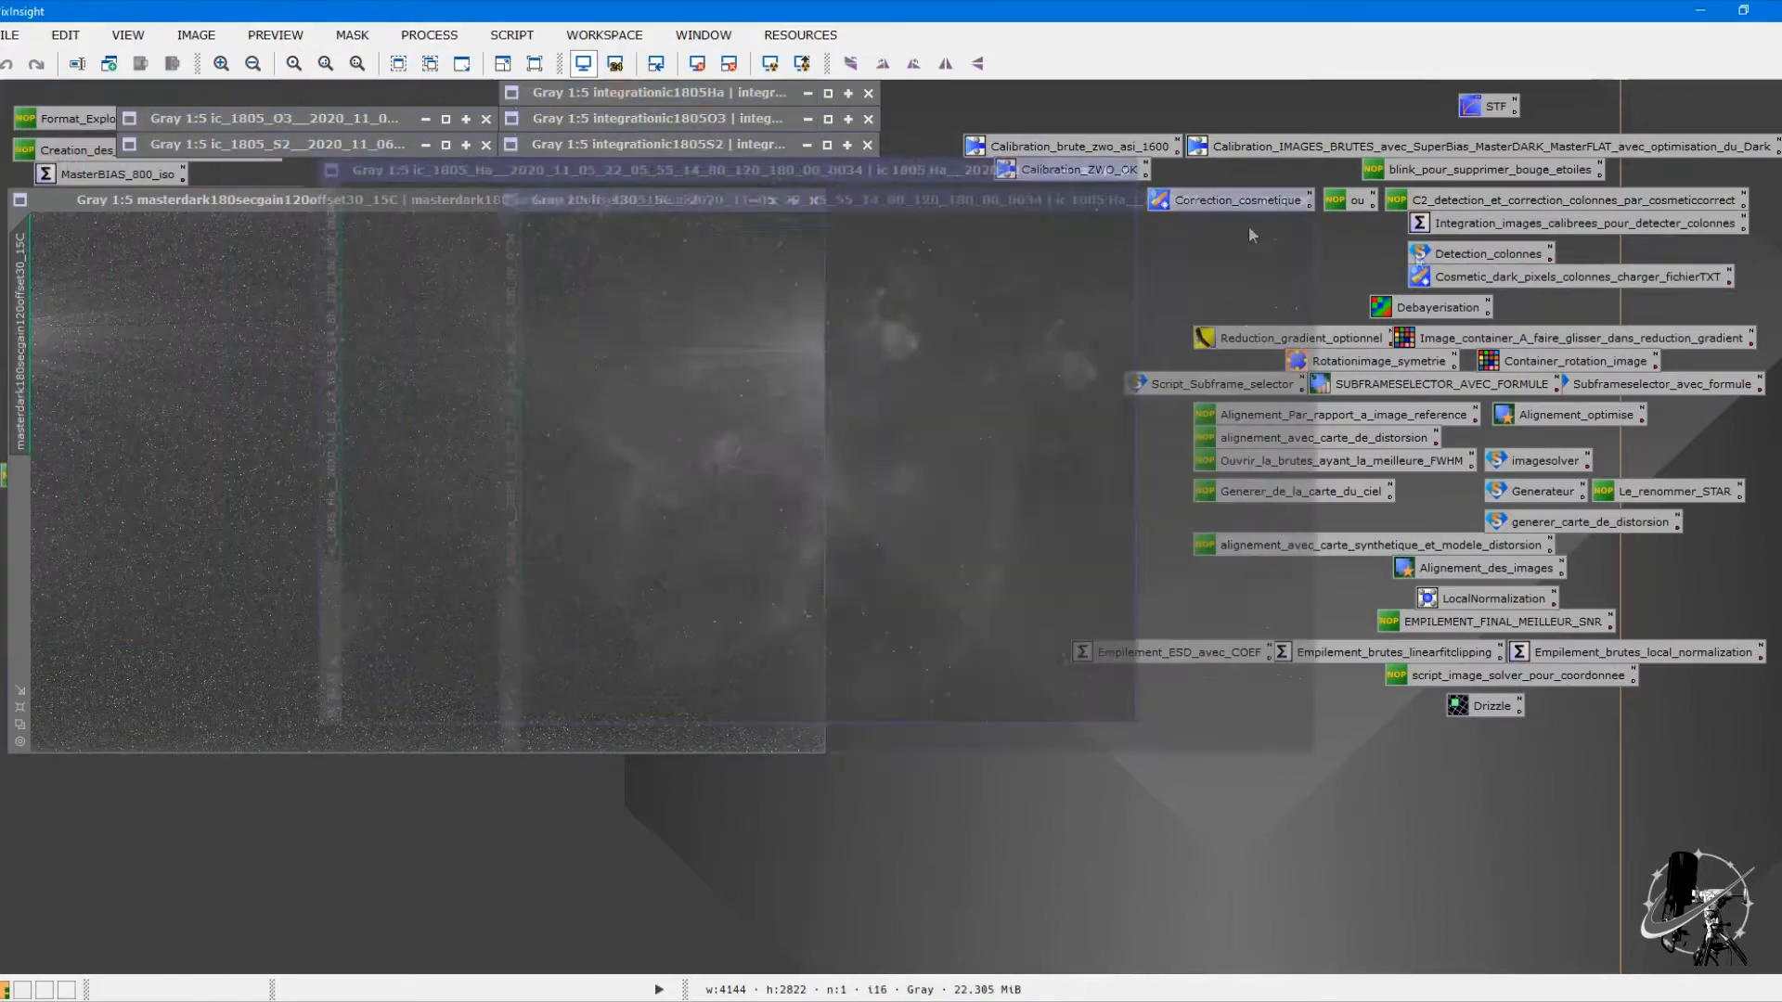
pyautogui.moveTo(1249, 235); pyautogui.dragTo(1449, 187)
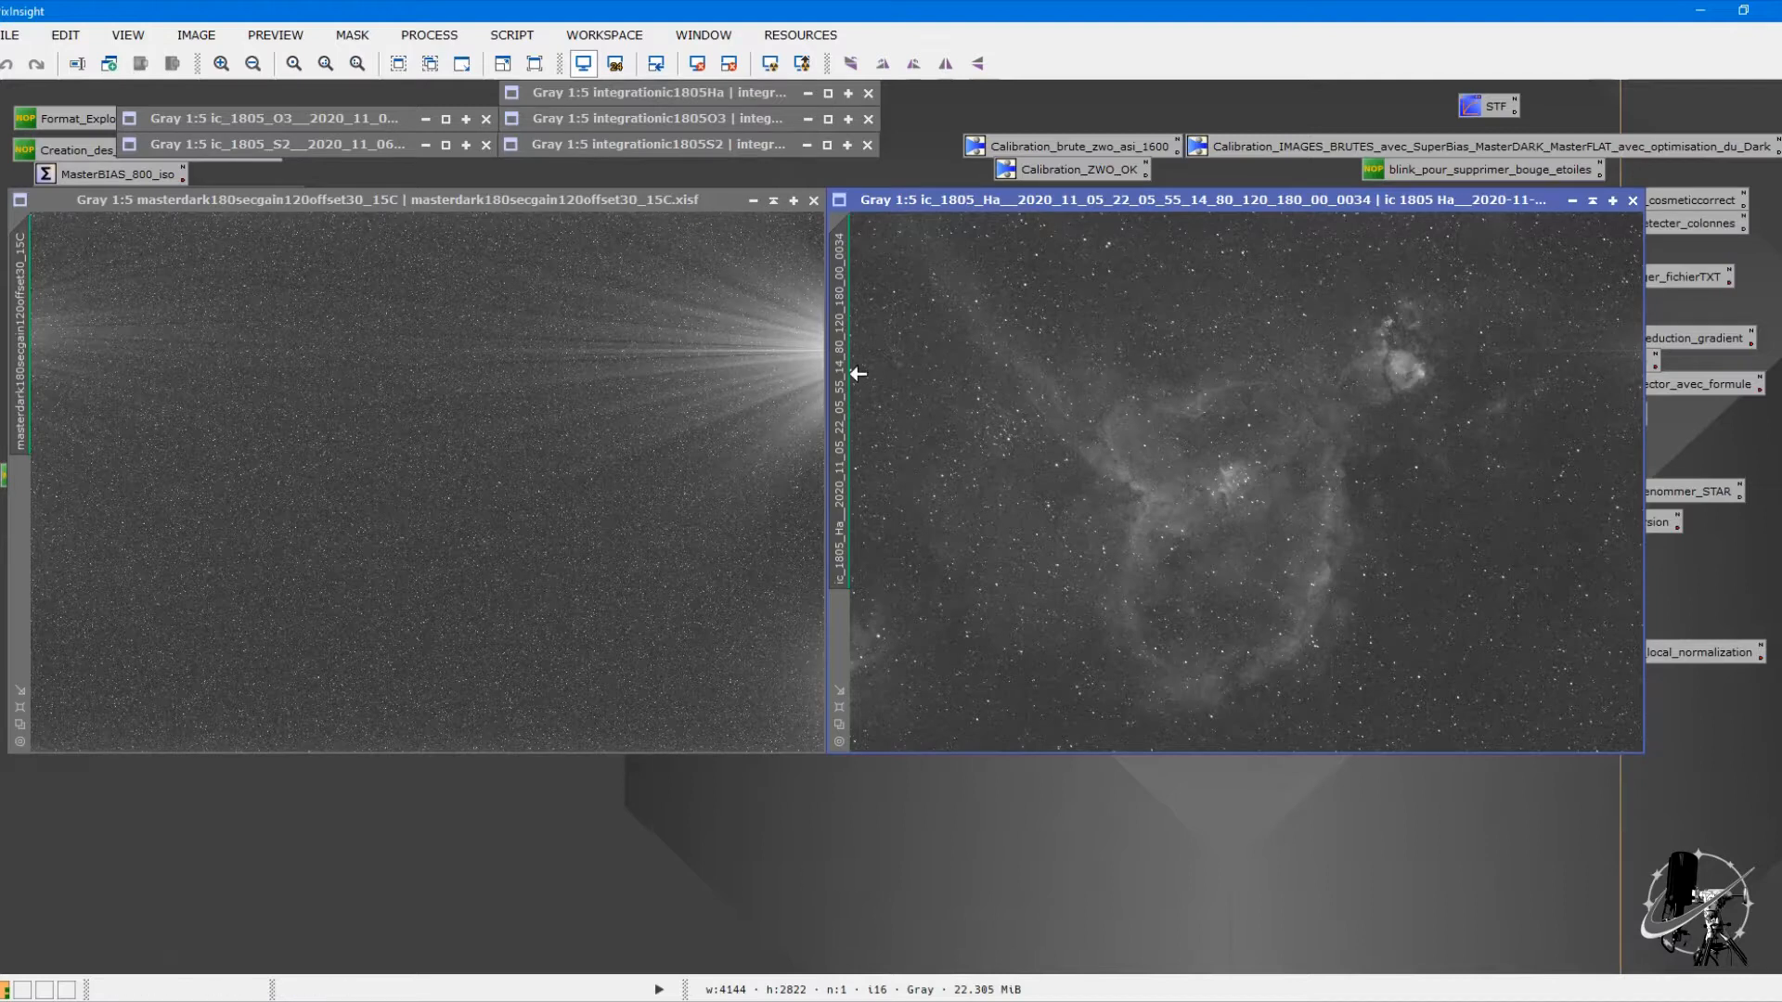
# Step: Compare the master dark with the Ha raw frame, switching back and forth between the two images
pyautogui.moveTo(858, 374)
pyautogui.click(620, 323)
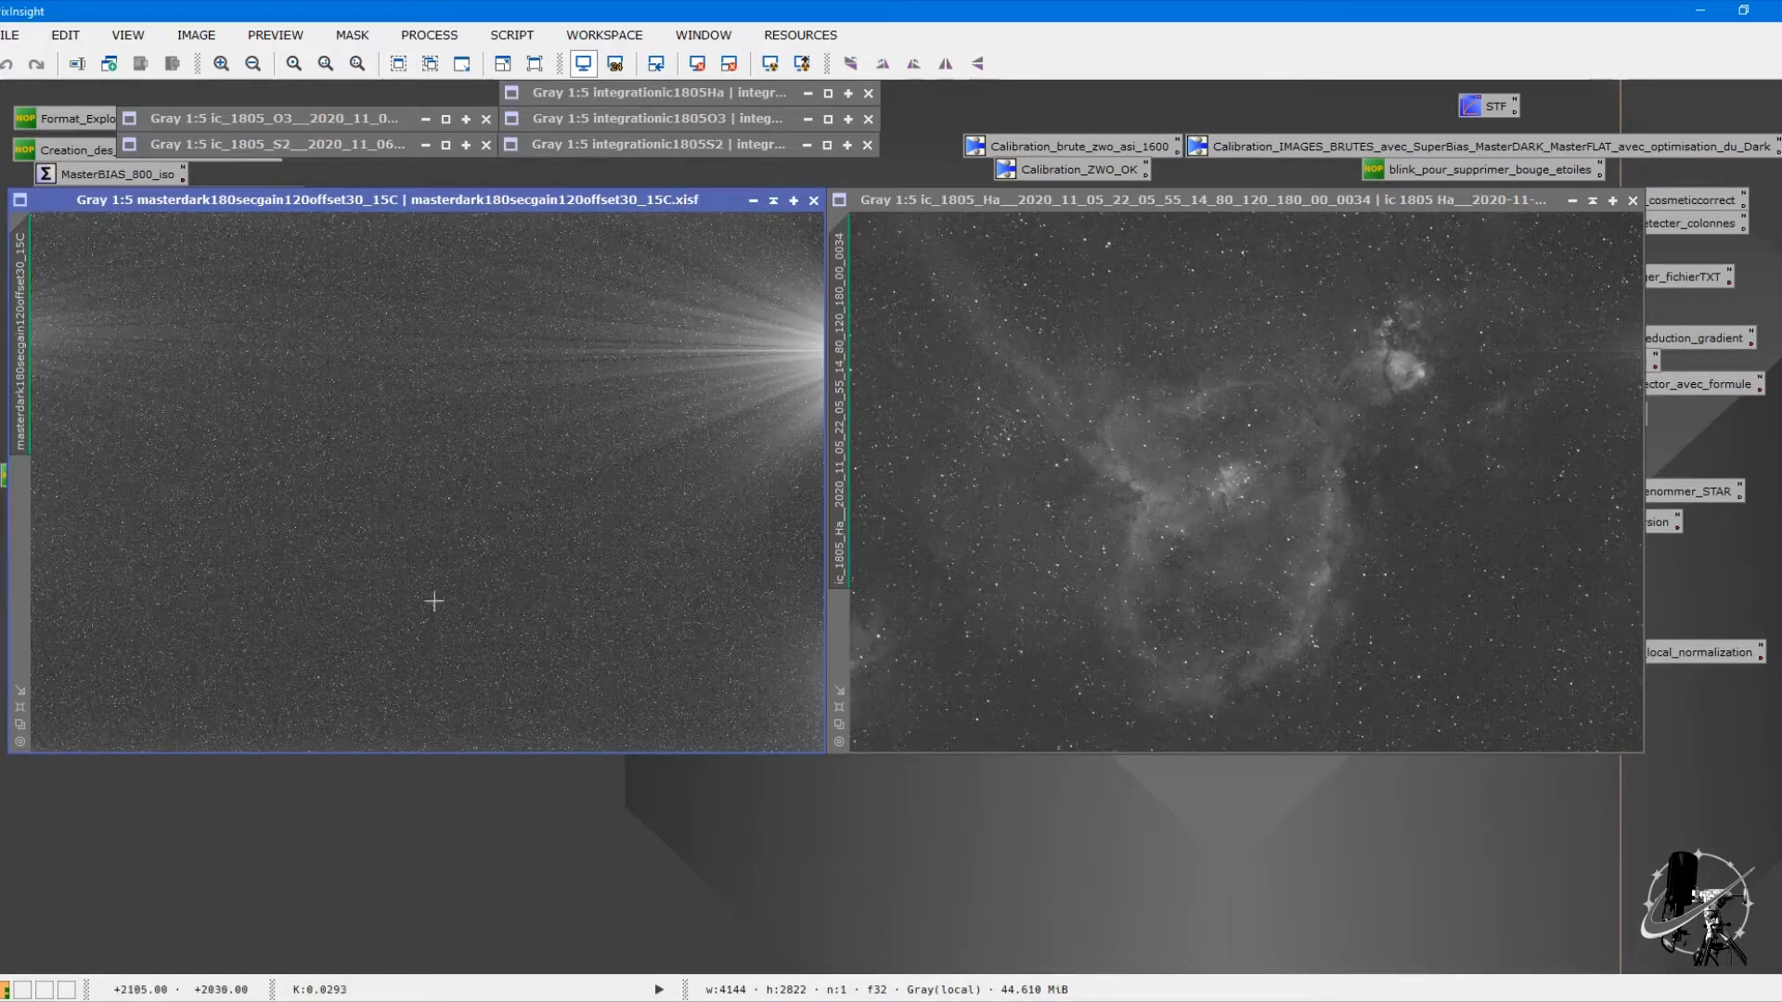
pyautogui.click(1243, 419)
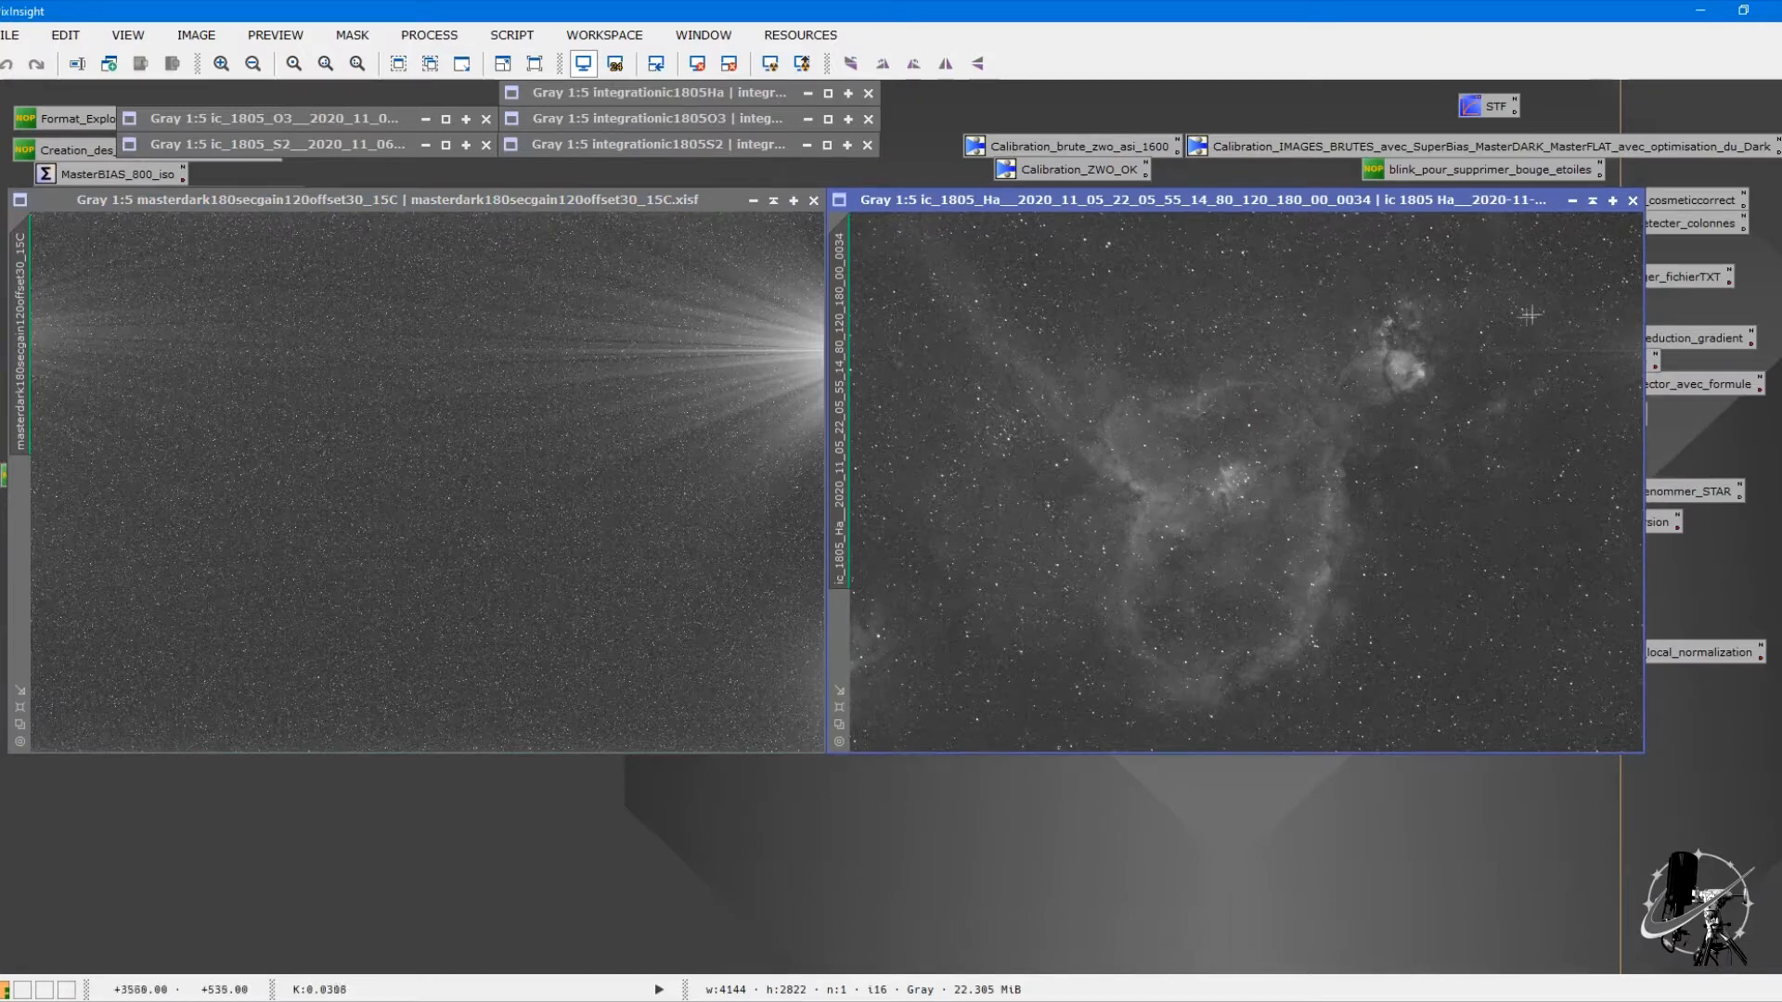
pyautogui.click(661, 353)
pyautogui.click(1276, 398)
pyautogui.click(663, 397)
pyautogui.click(1204, 401)
# Step: Open the ScreenTransferFunction process and remove the screen stretch from the master dark and the Ha raw frame
pyautogui.doubleClick(1469, 109)
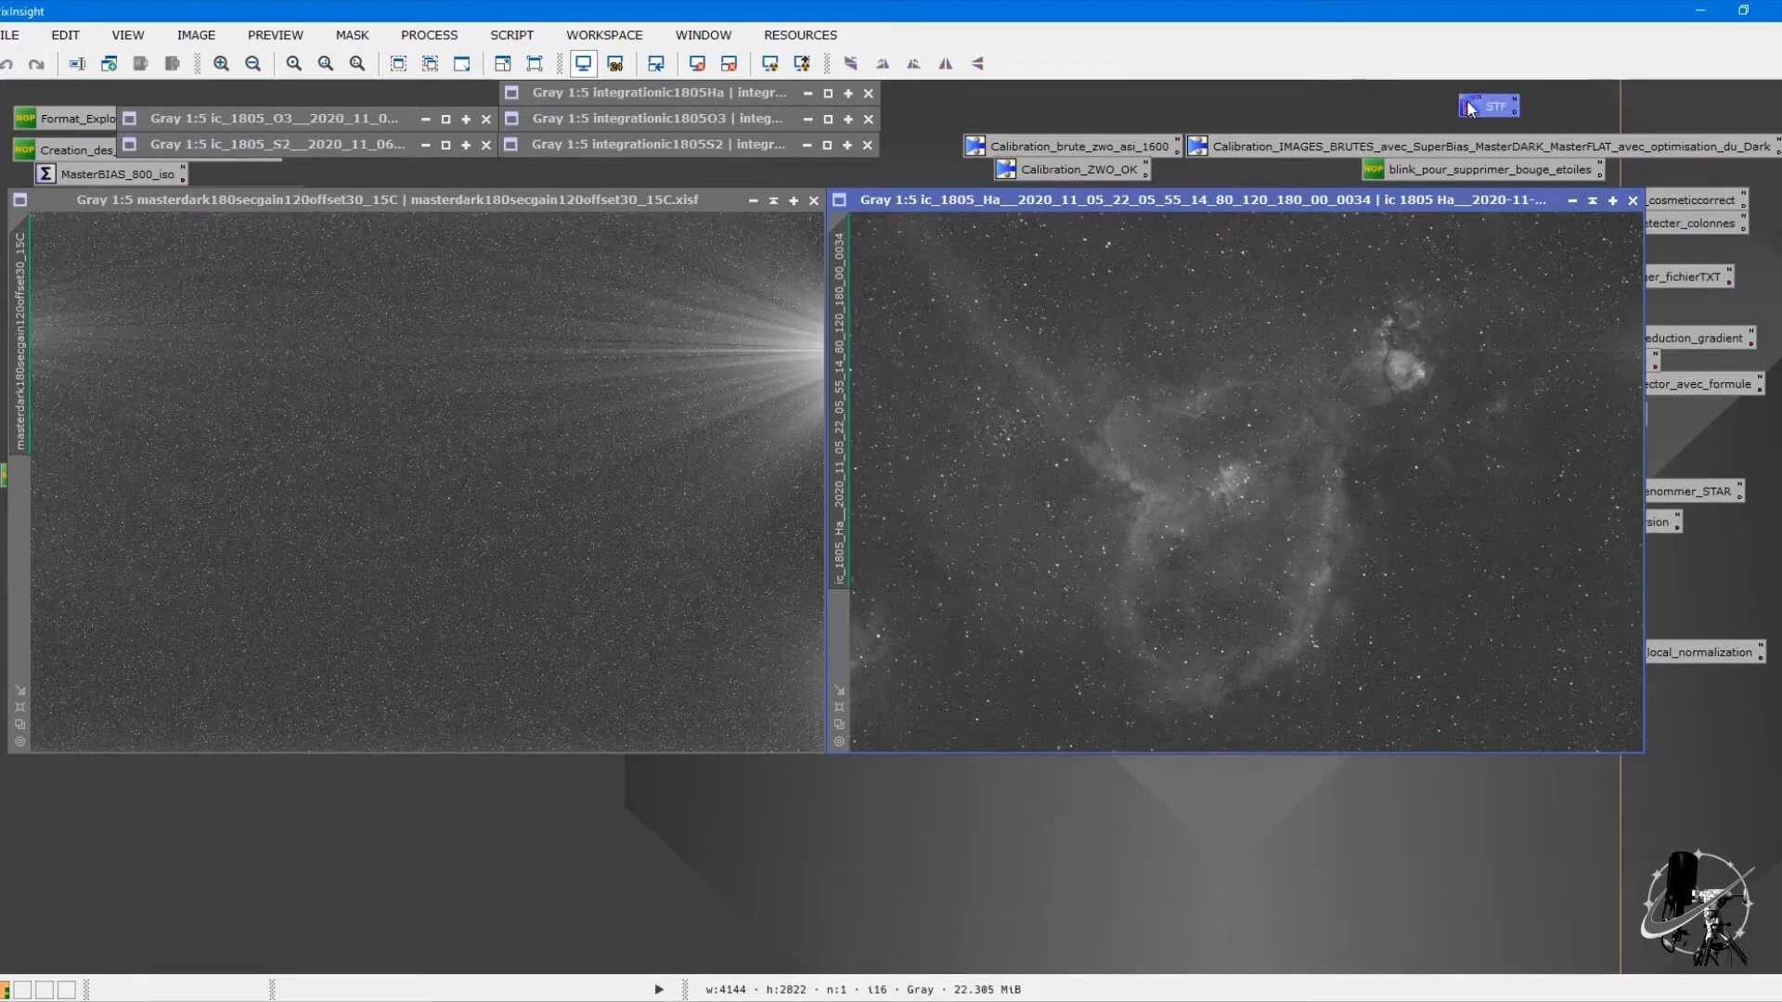
pyautogui.click(554, 360)
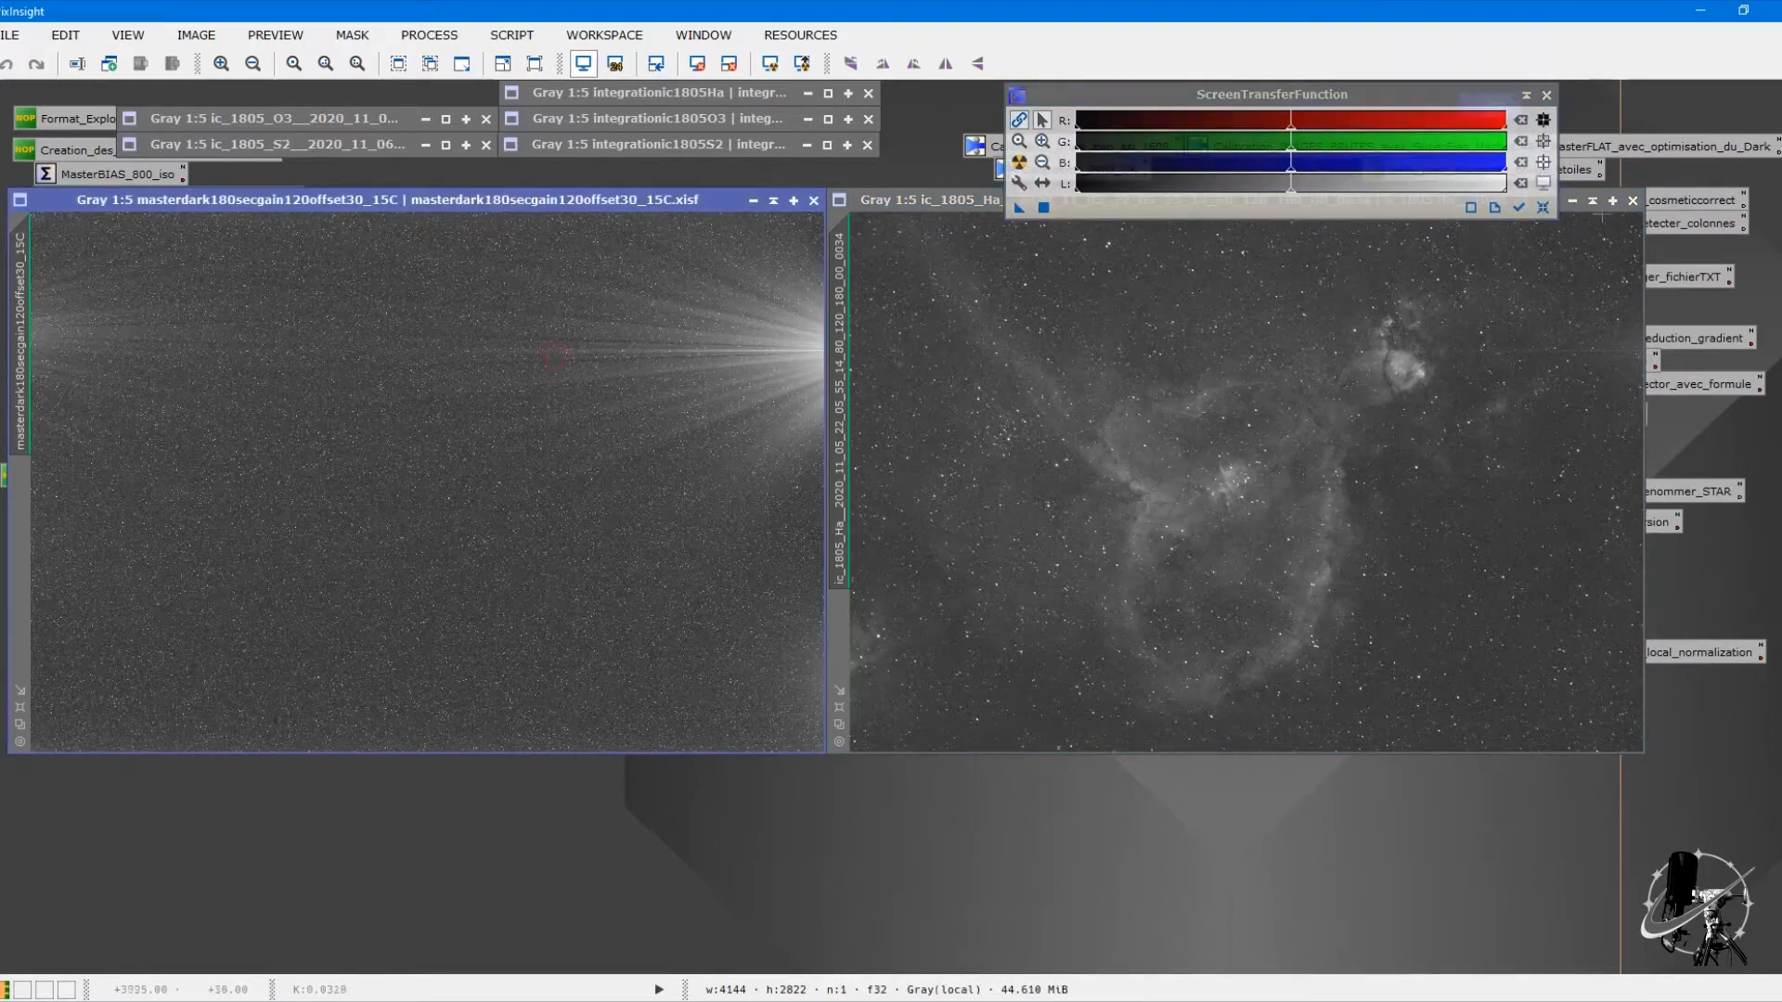
pyautogui.click(1541, 205)
pyautogui.click(626, 422)
pyautogui.click(1540, 208)
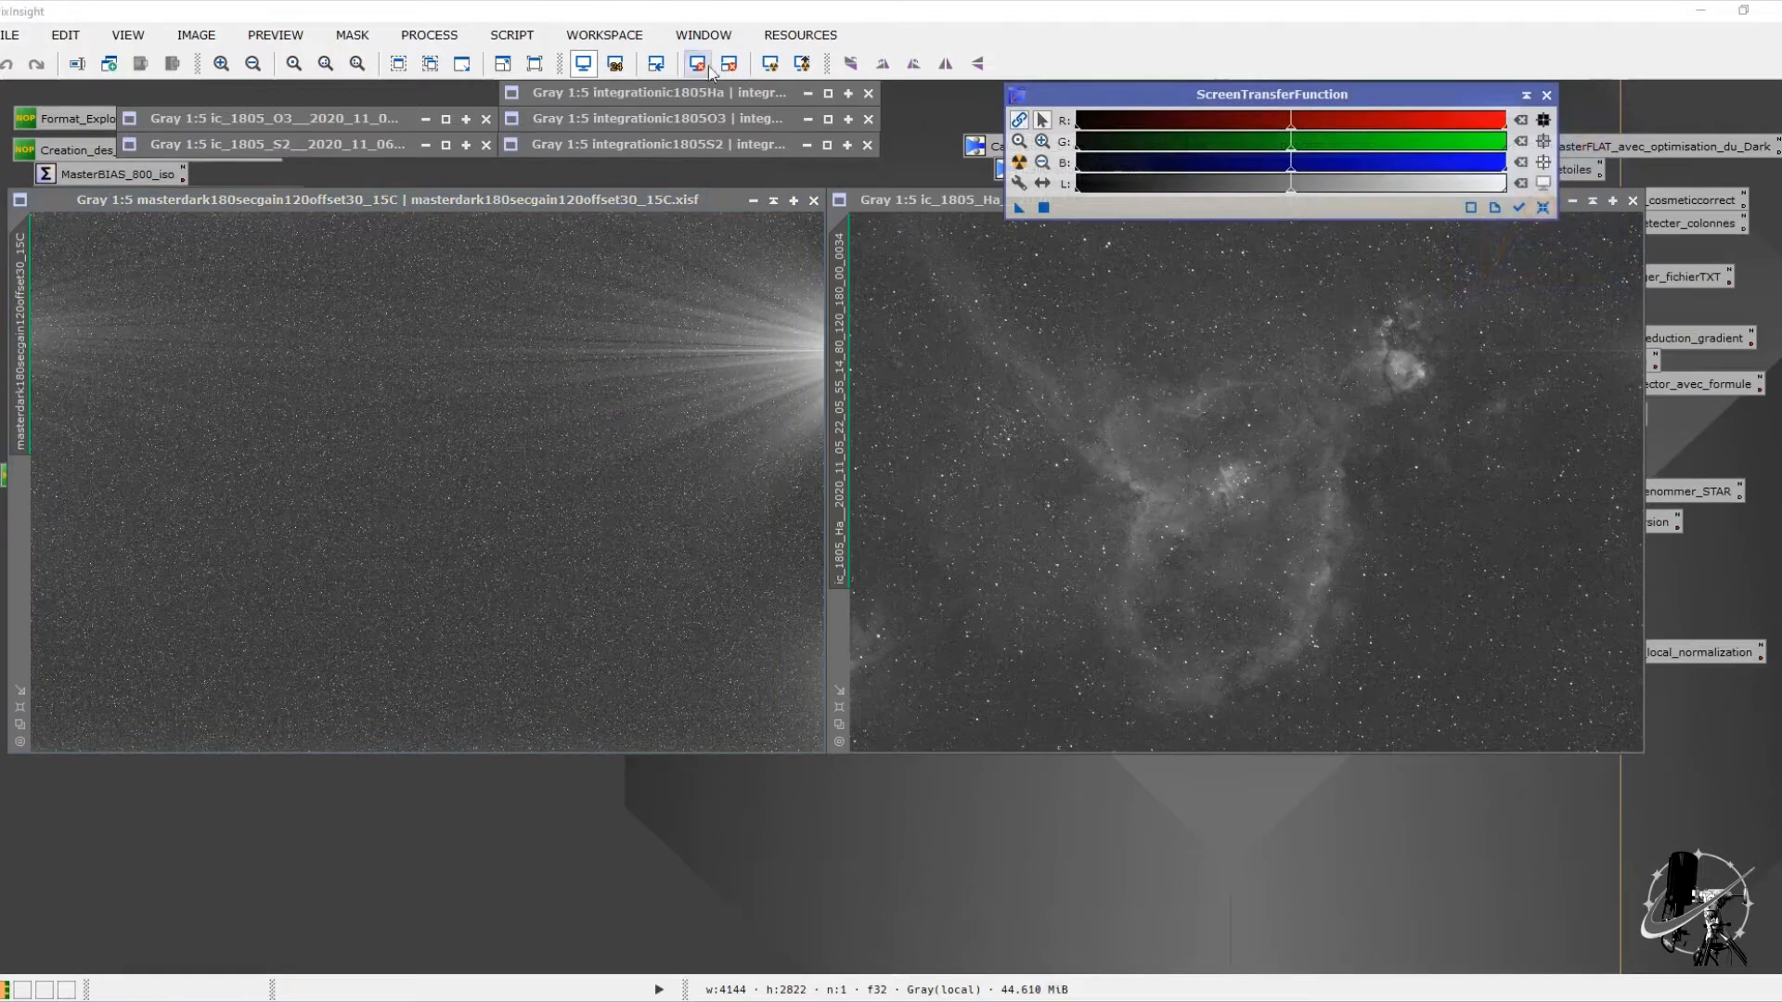
pyautogui.click(699, 65)
pyautogui.click(711, 65)
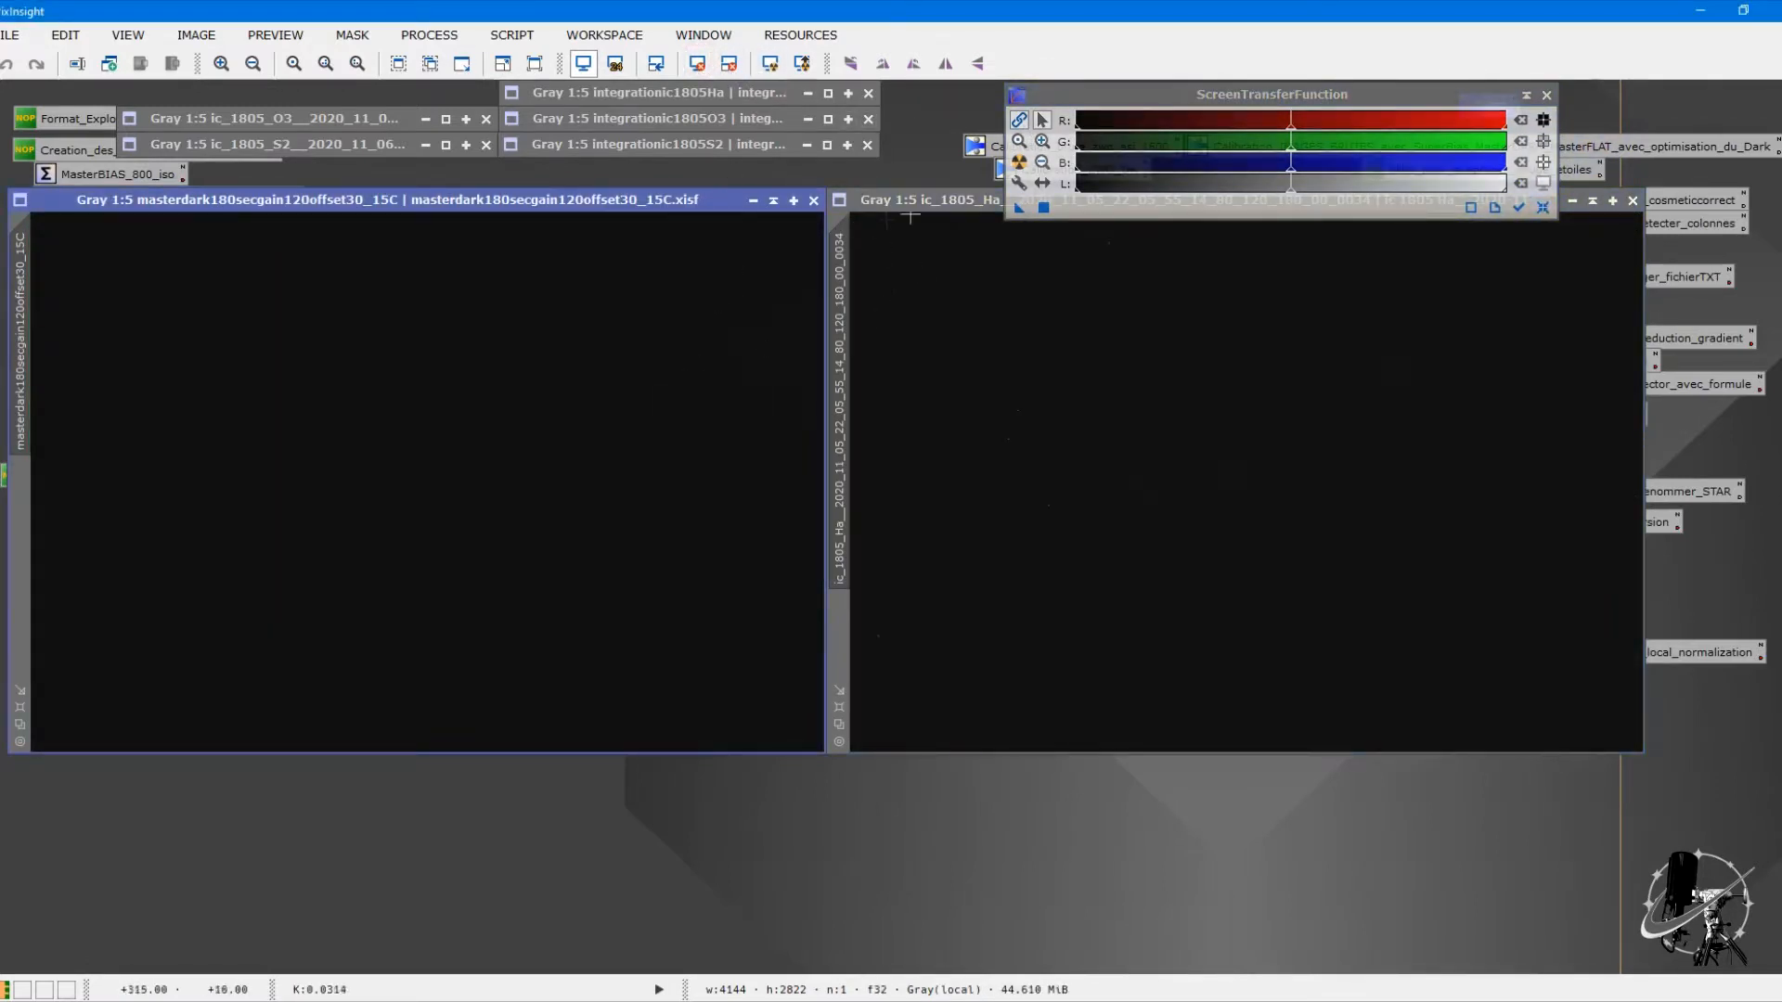
# Step: Apply an automatic screen stretch to the master dark and to the Ha raw frame
pyautogui.click(1019, 165)
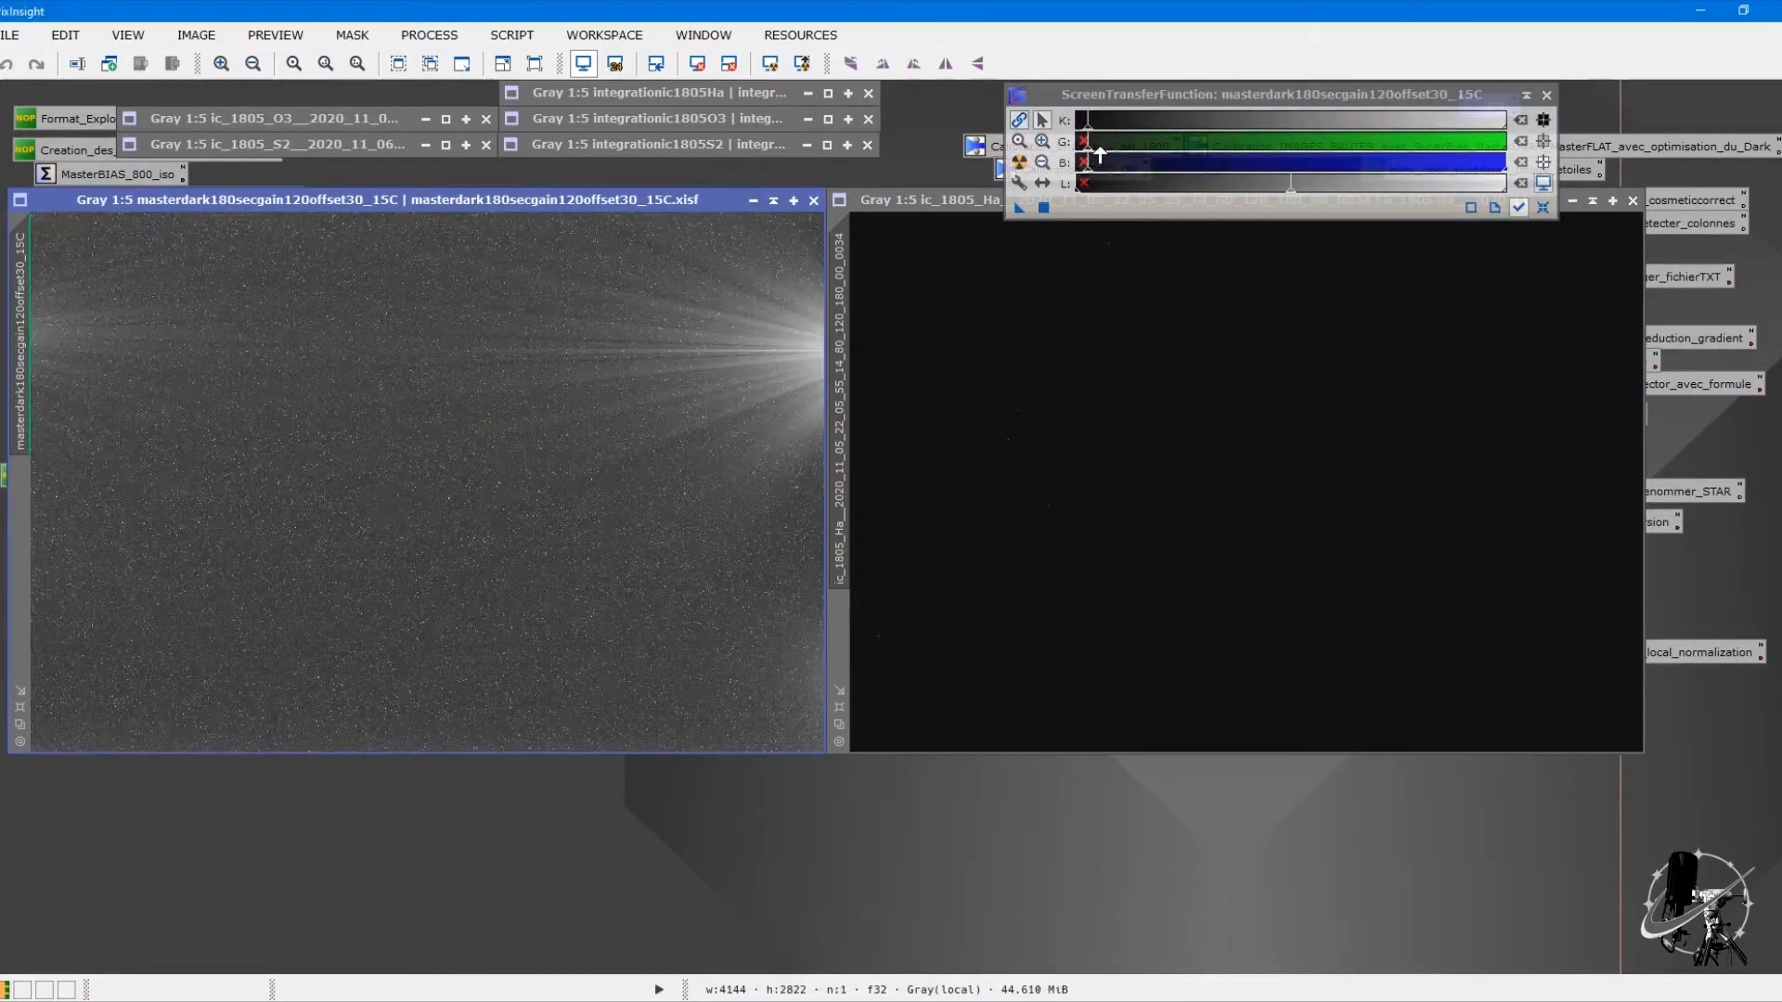
pyautogui.click(1173, 350)
pyautogui.click(1019, 164)
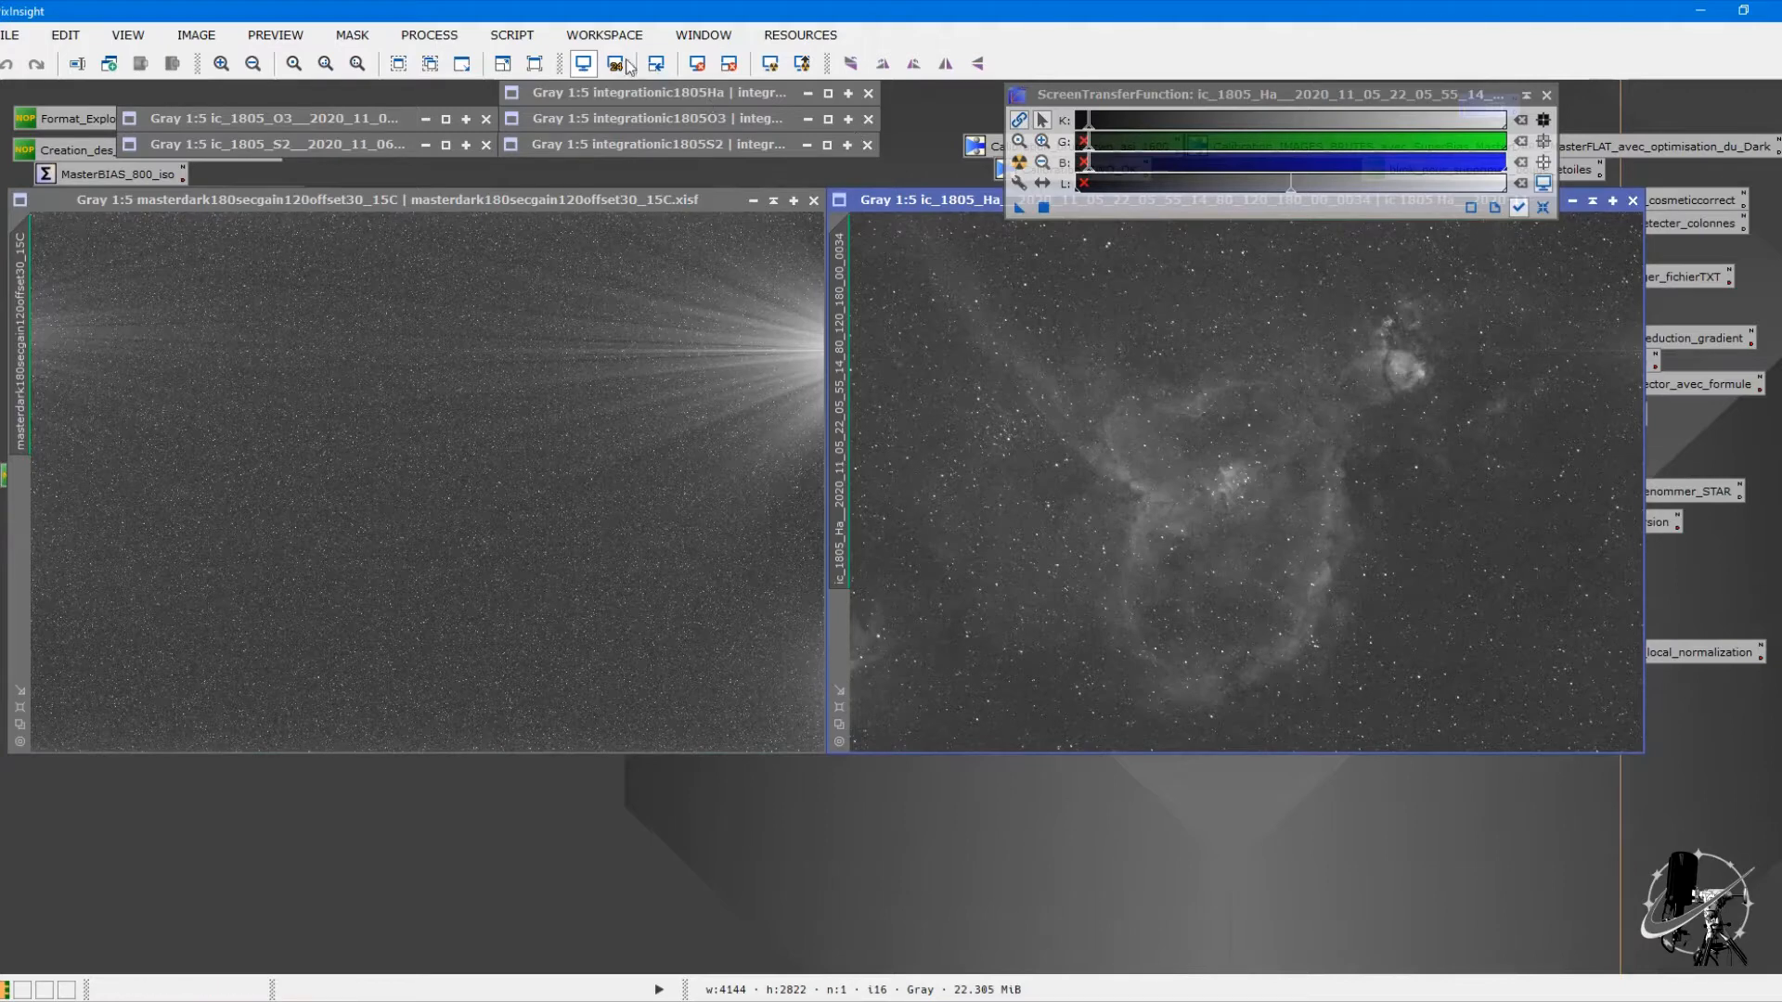
# Step: Open the HistogramTransformation process and position its window over the Ha raw frame, below ScreenTransferFunction
pyautogui.click(429, 35)
pyautogui.moveTo(583, 28)
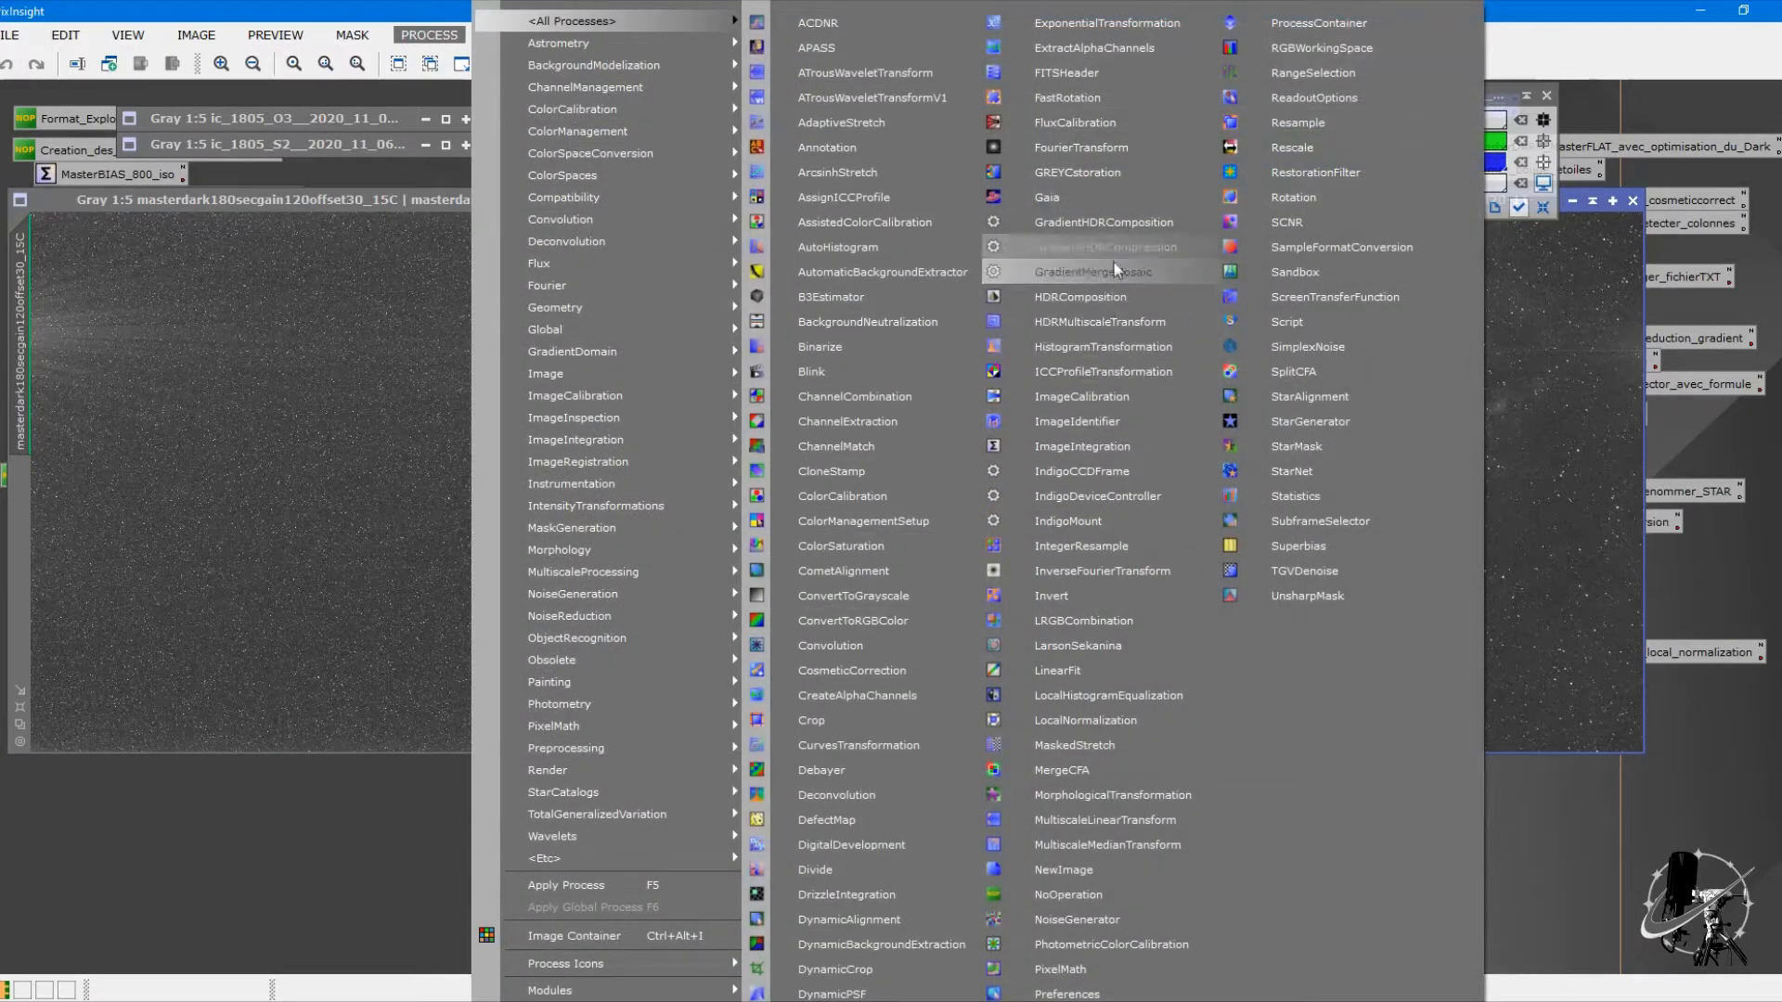
pyautogui.click(1108, 346)
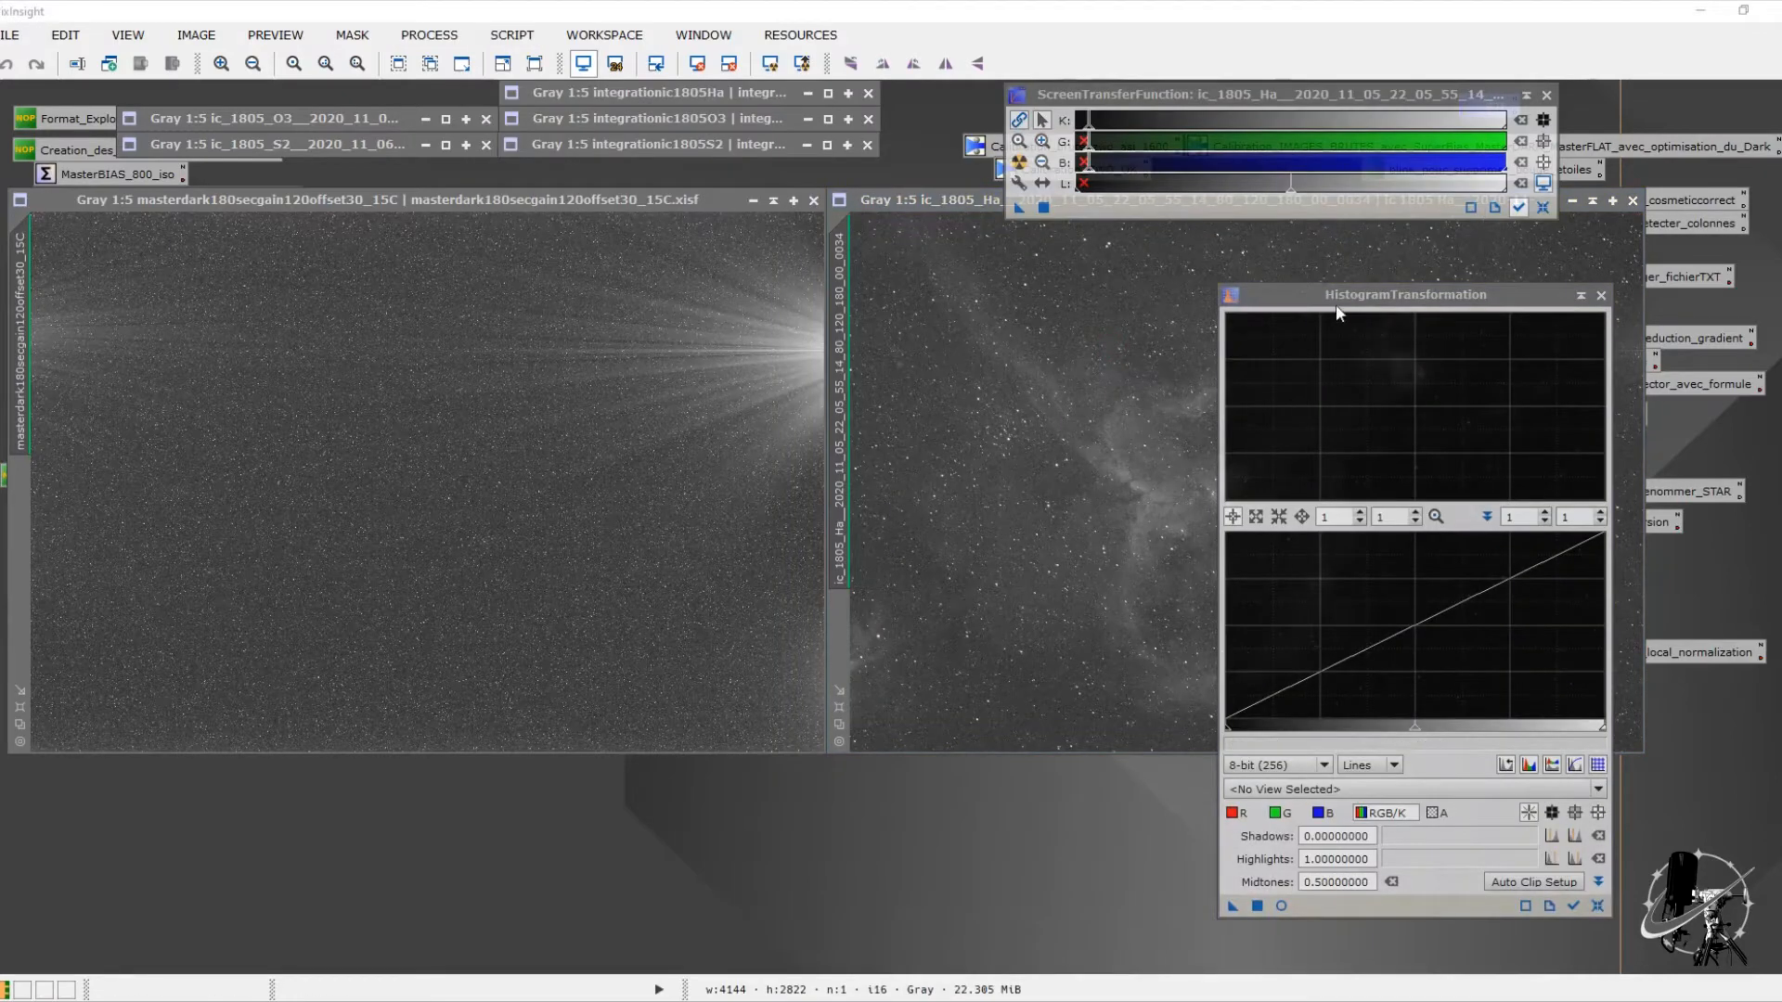
pyautogui.moveTo(1343, 297); pyautogui.dragTo(1243, 318)
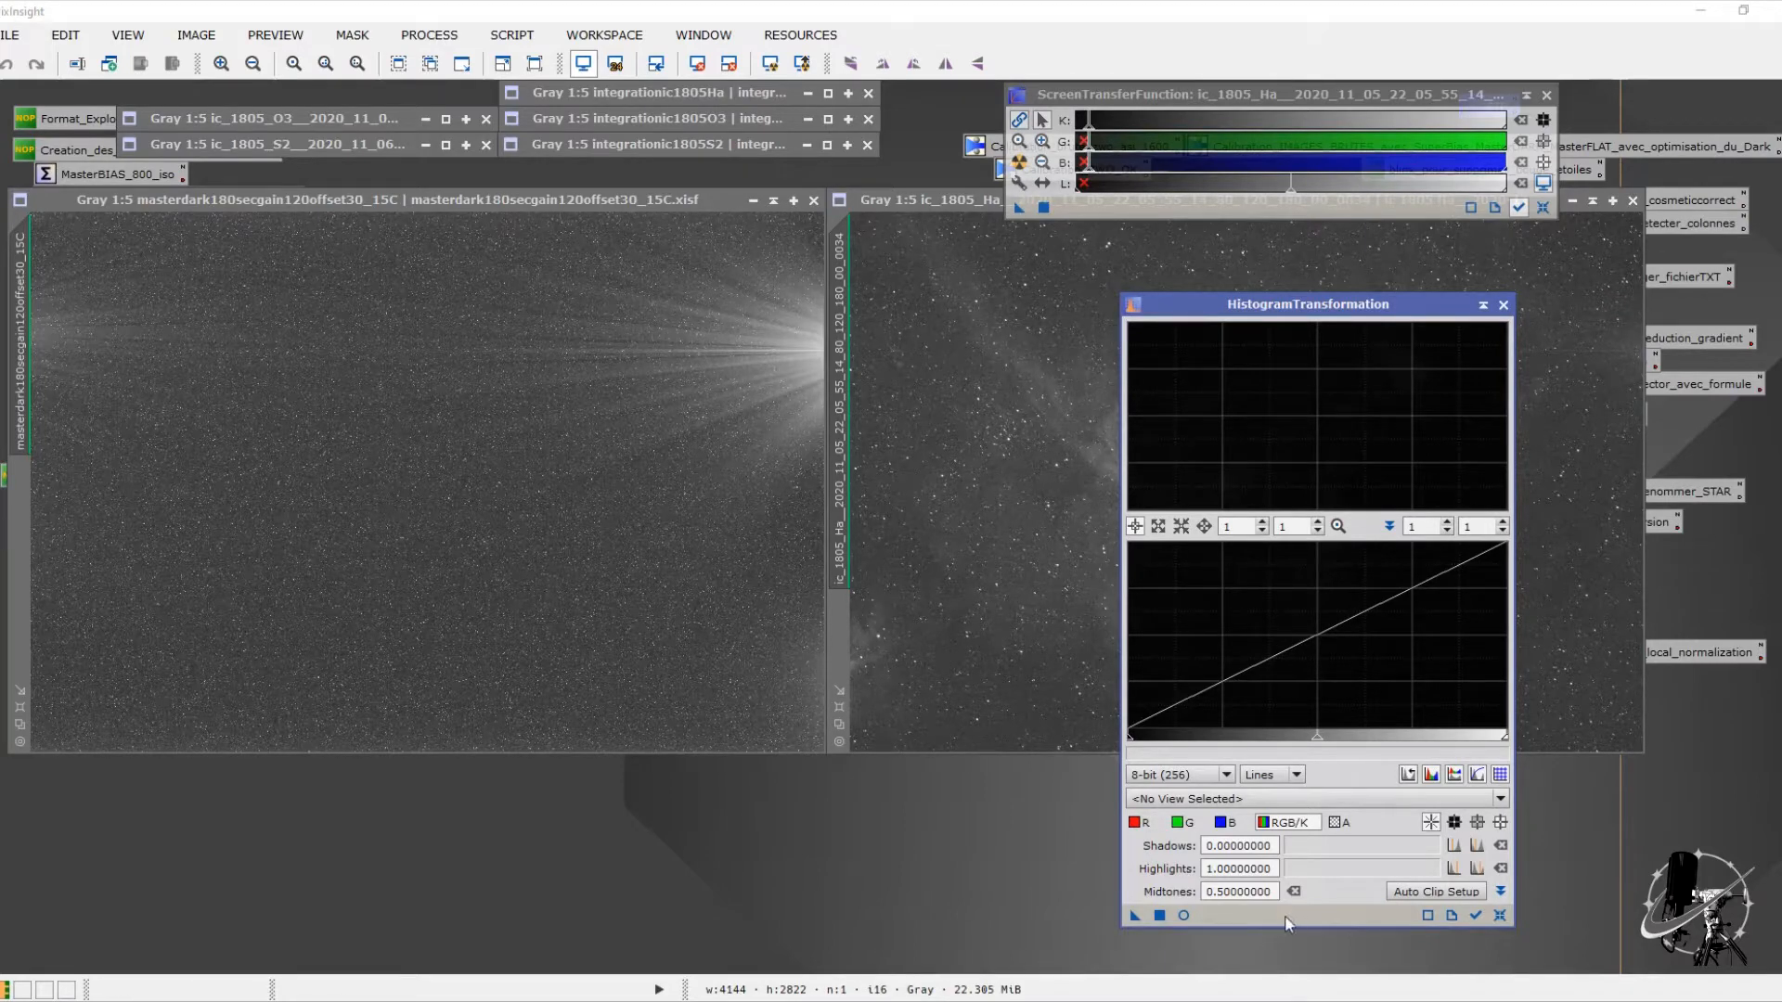
# Step: Reset the screen stretch on both the master dark and the Ha raw frame to show their linear data
pyautogui.click(743, 445)
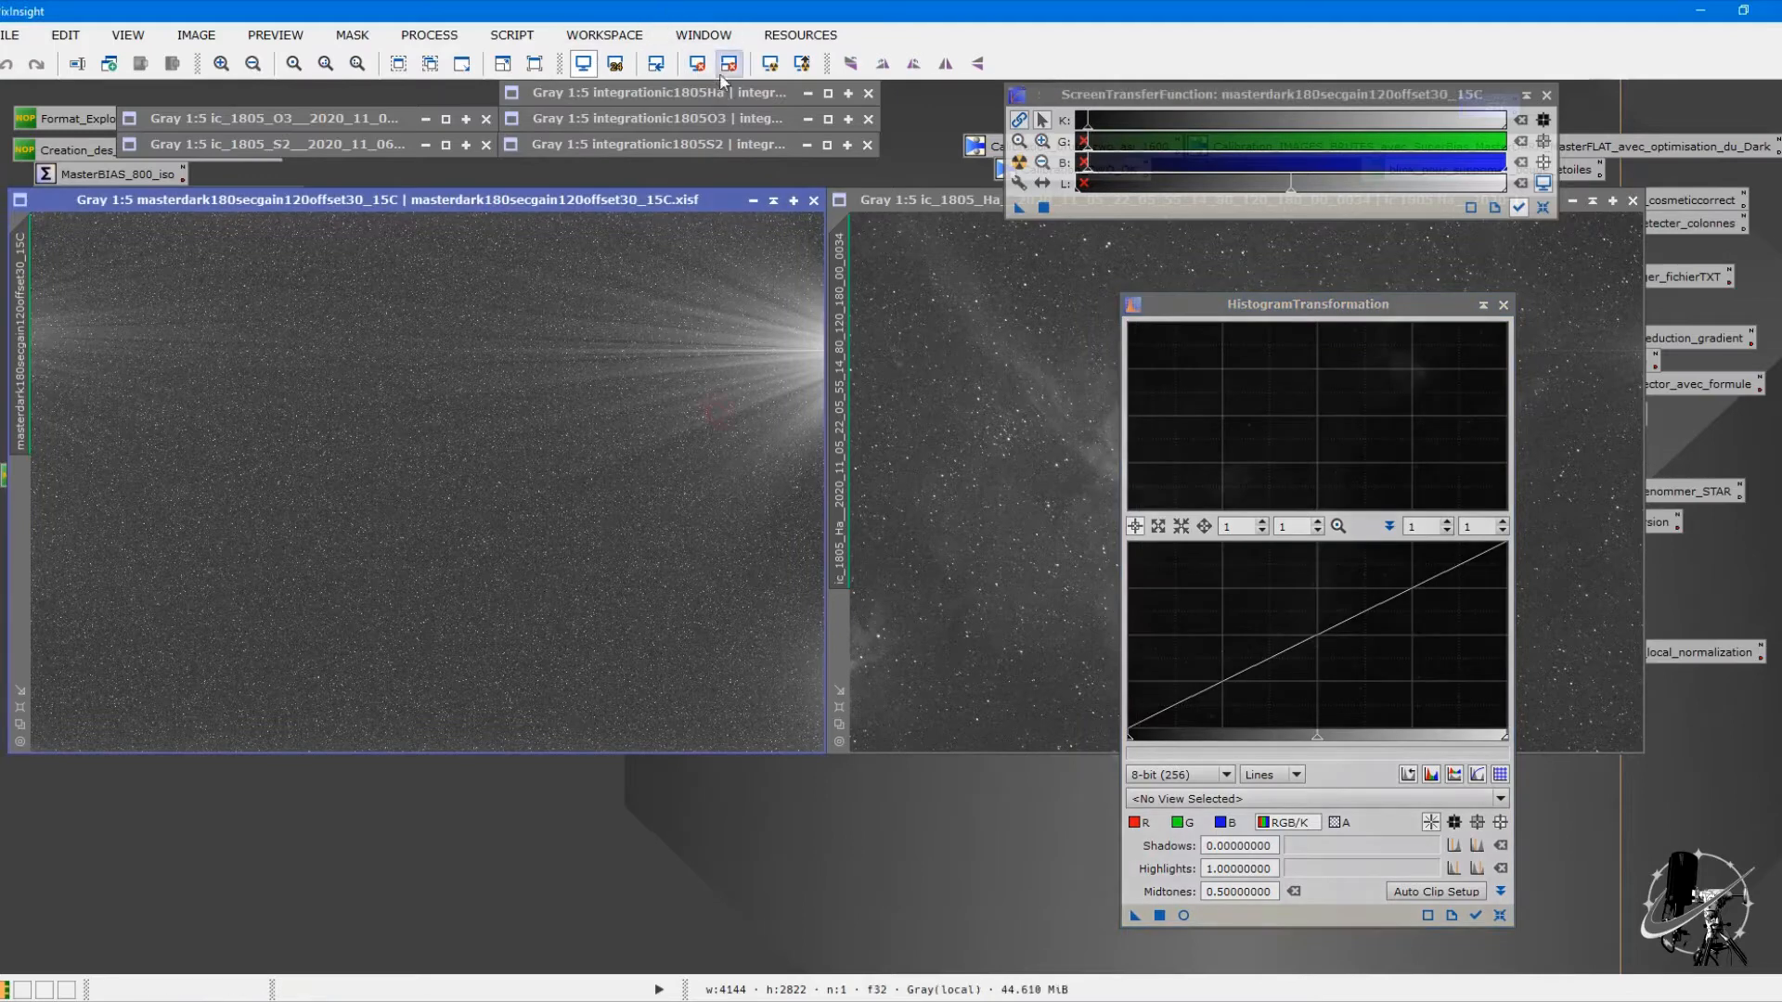
pyautogui.click(701, 69)
pyautogui.click(1011, 307)
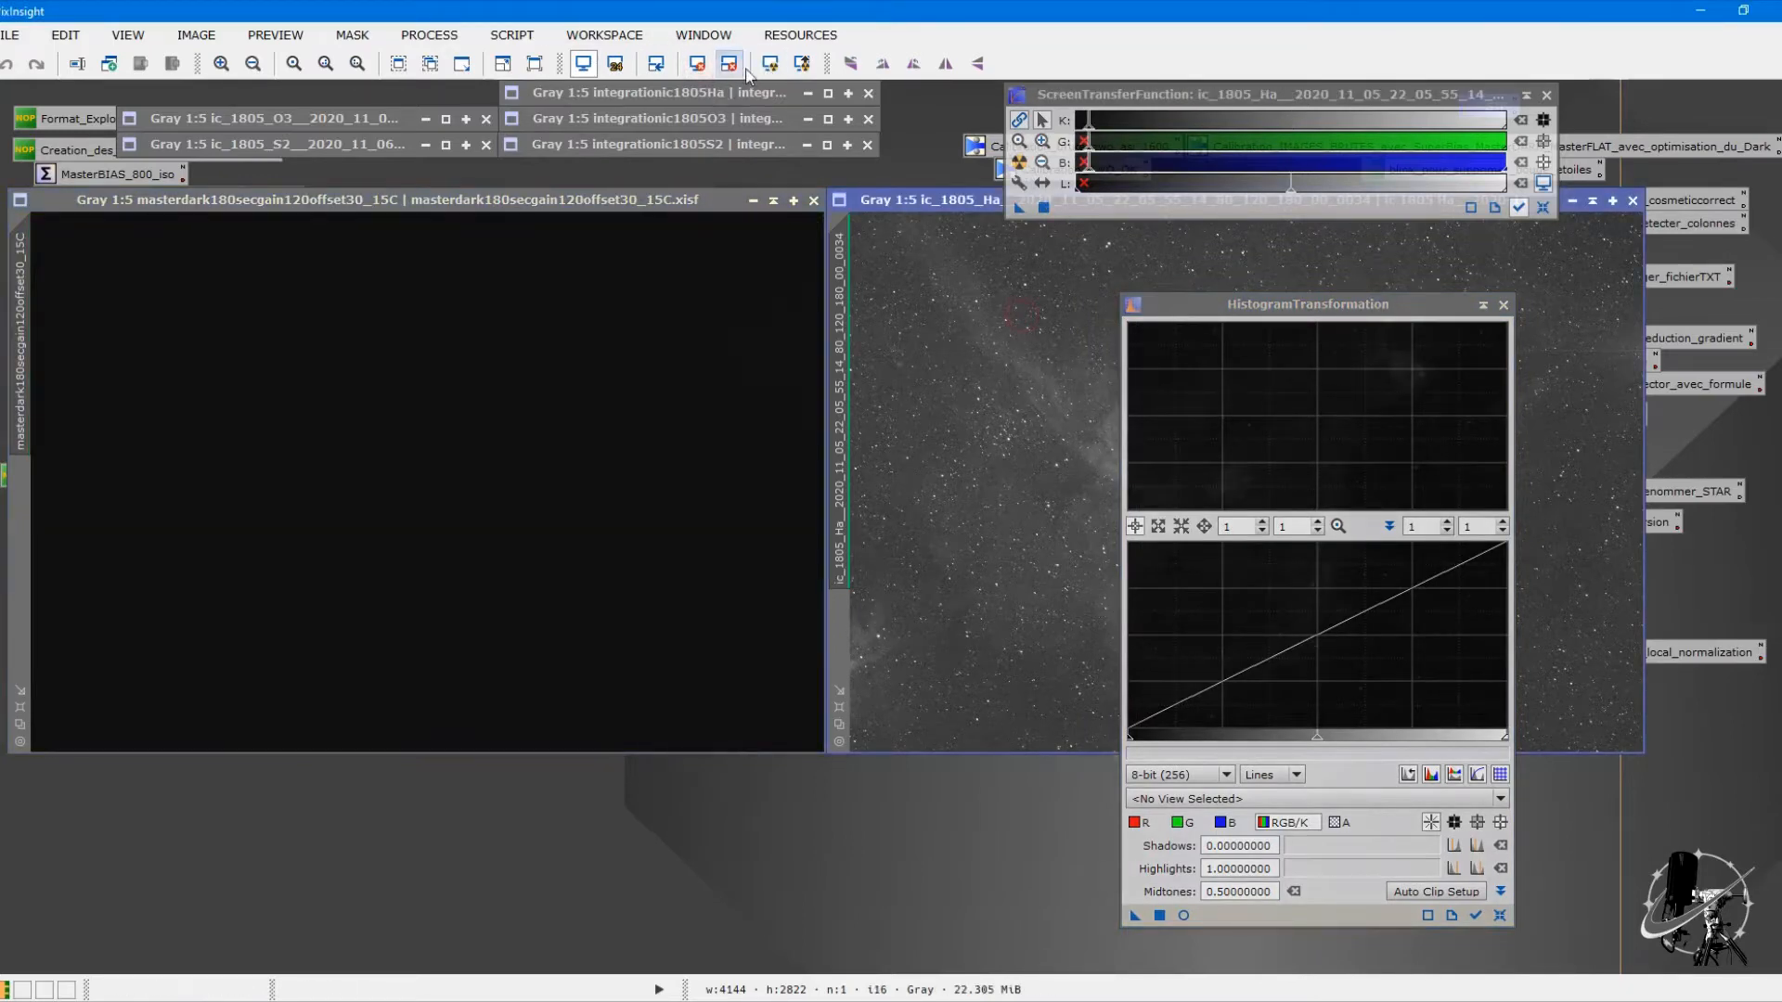
pyautogui.click(703, 68)
# Step: Auto-stretch the master dark, transfer that screen stretch to HistogramTransformation, and apply it permanently to the image
pyautogui.click(656, 297)
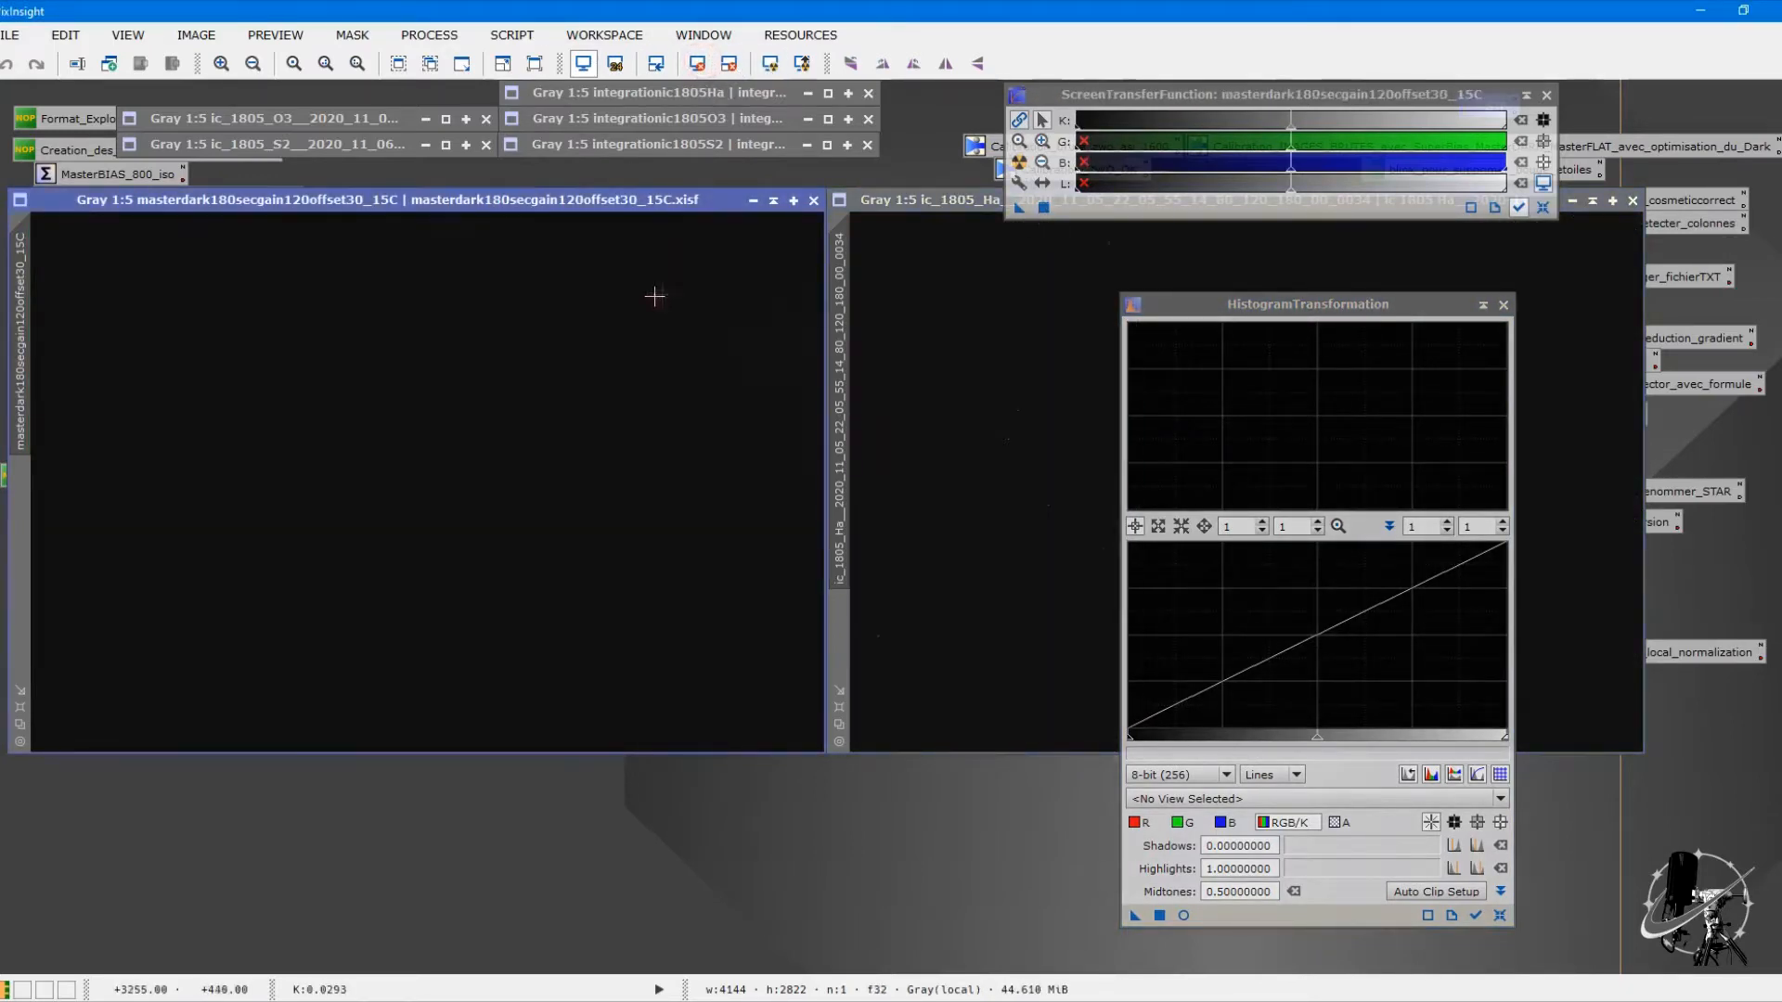
pyautogui.click(1019, 162)
pyautogui.moveTo(1018, 207); pyautogui.dragTo(1244, 917)
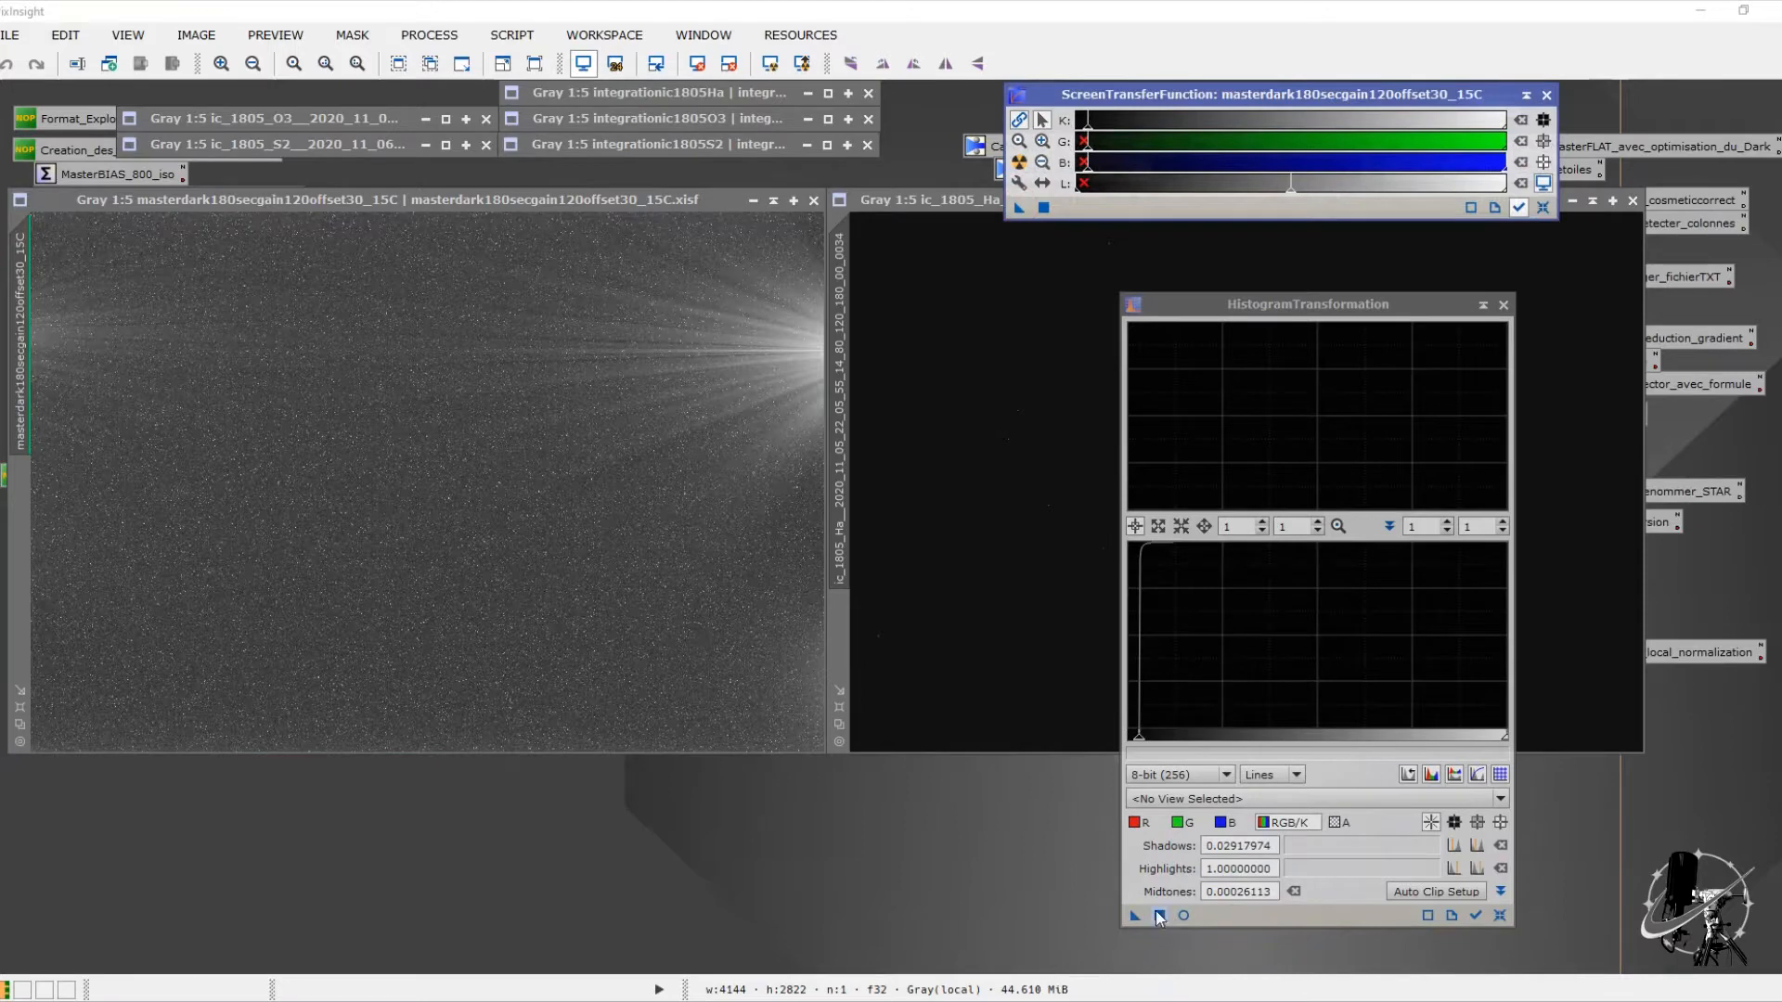
pyautogui.click(1159, 916)
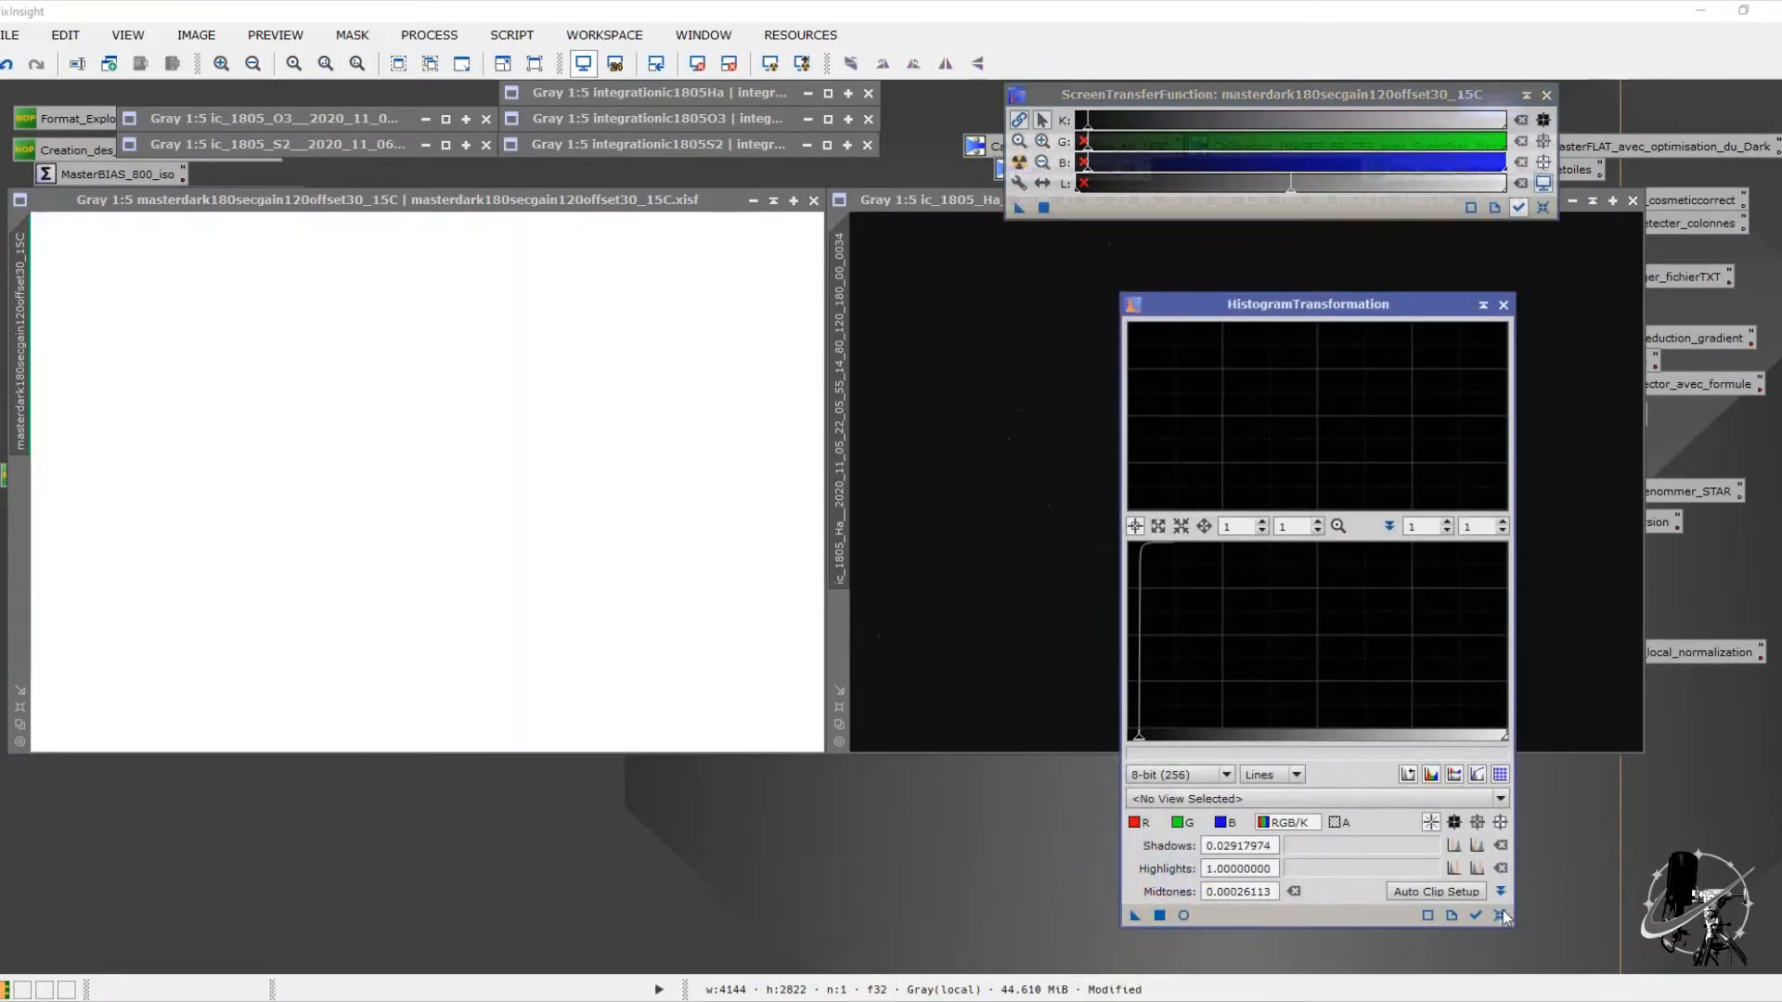
# Step: Reset HistogramTransformation to its defaults and remove the leftover screen stretch from the master dark
pyautogui.click(1499, 916)
pyautogui.click(681, 297)
pyautogui.click(704, 65)
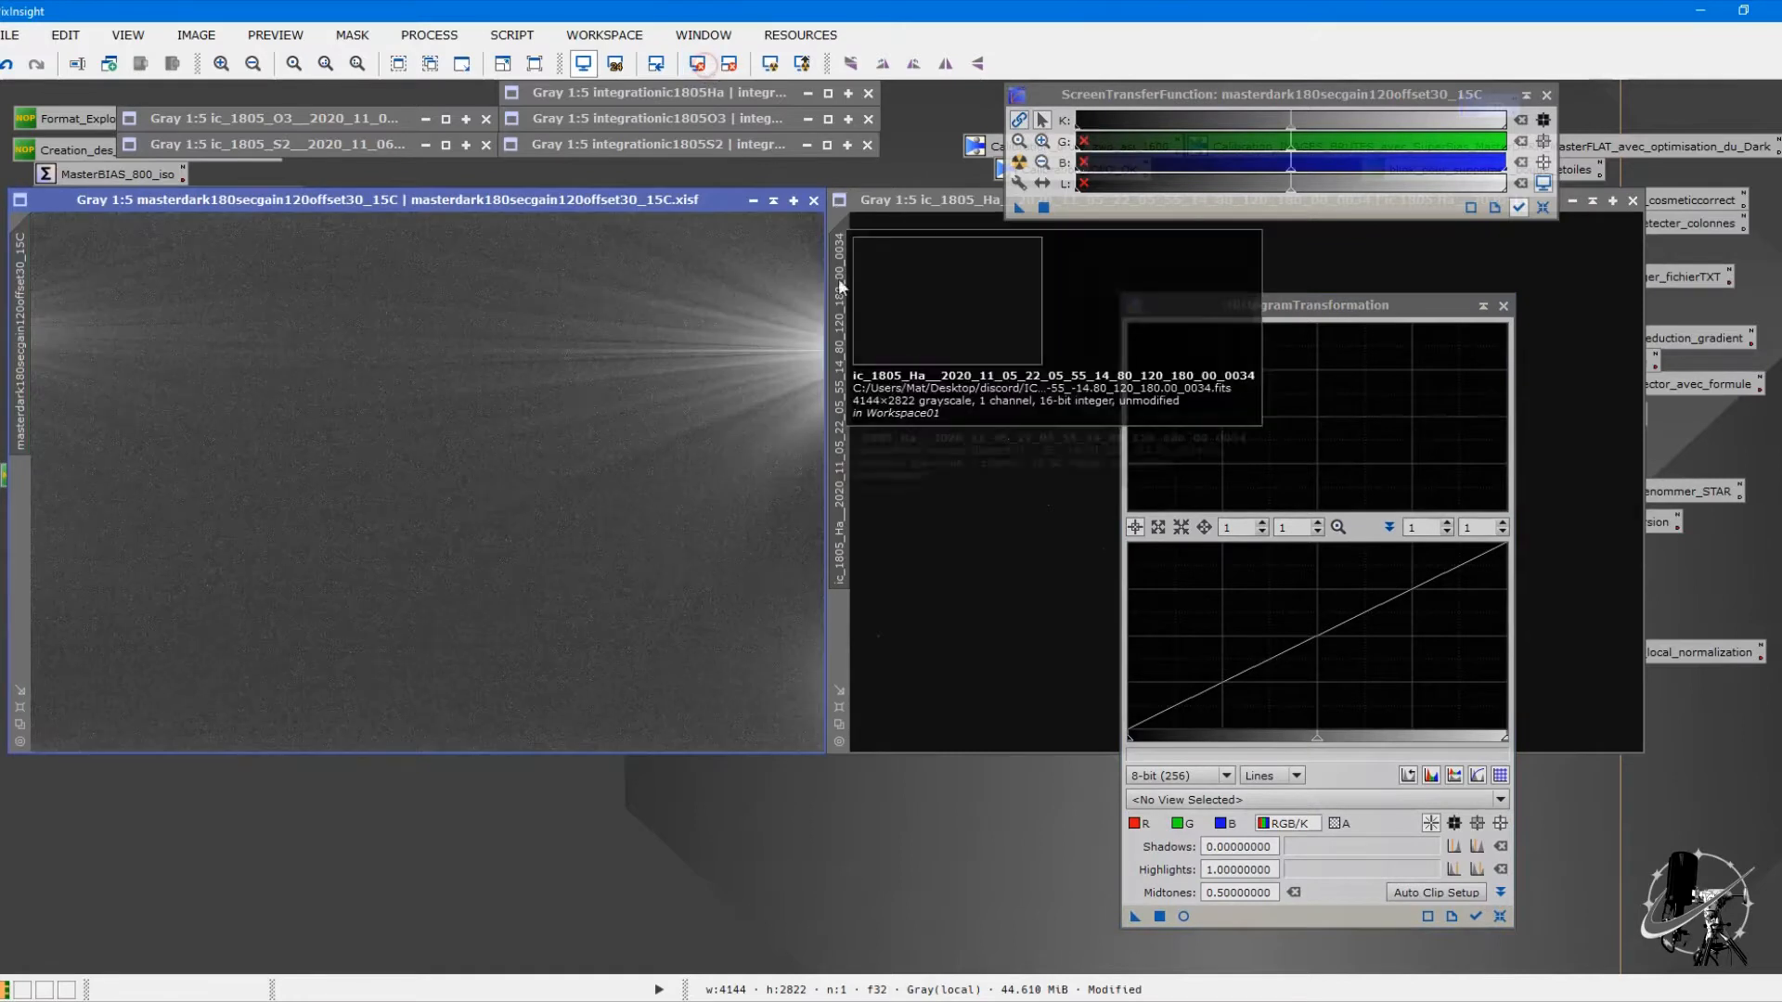
# Step: Auto-stretch the Ha raw frame, transfer that screen stretch to HistogramTransformation, and apply it permanently to the frame
pyautogui.click(1096, 322)
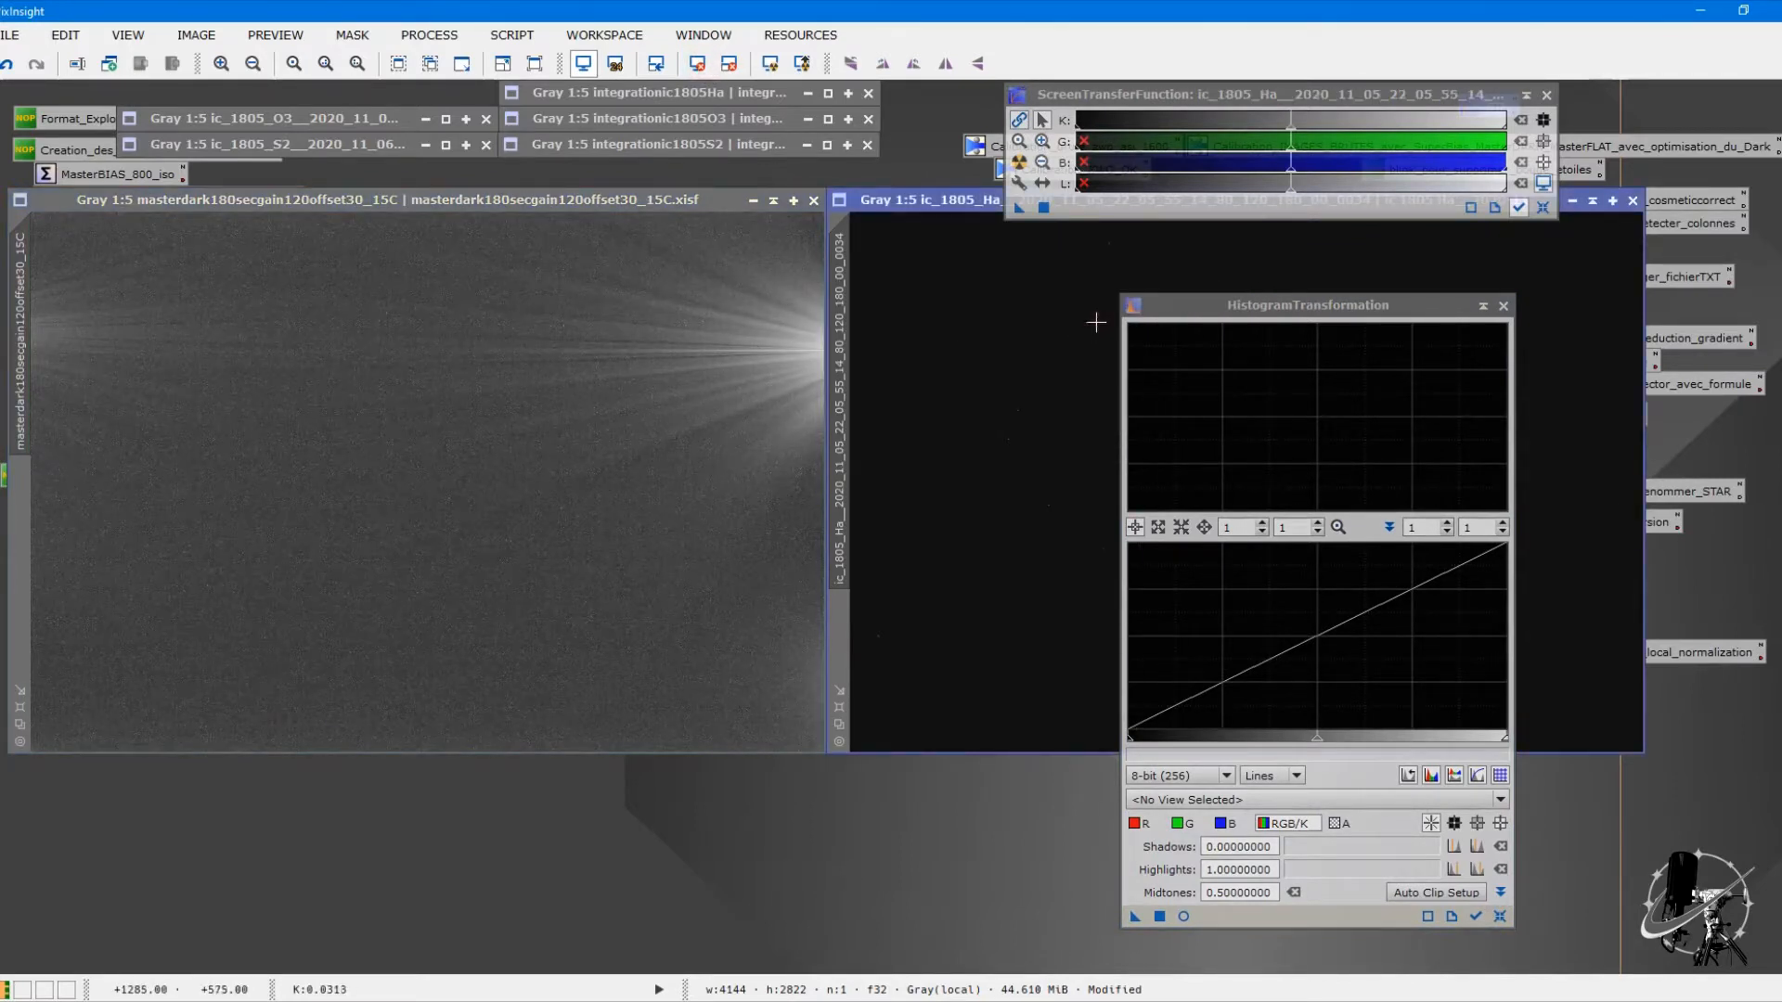
pyautogui.click(1019, 164)
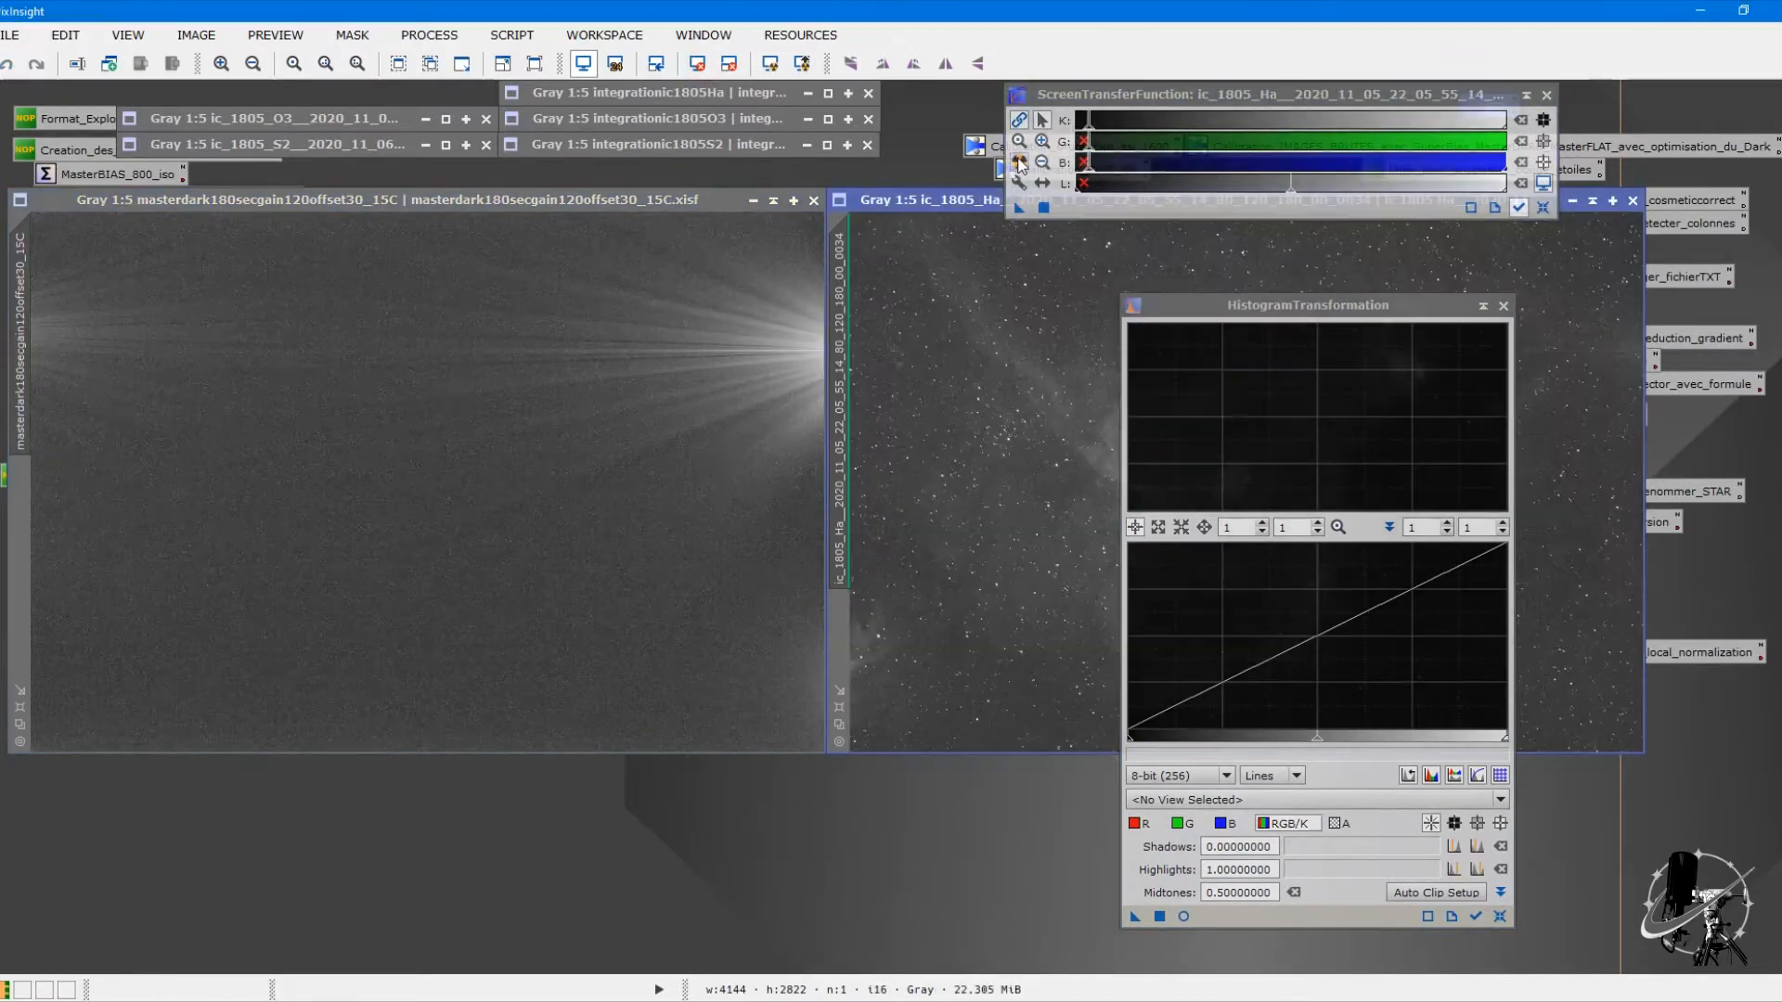
pyautogui.moveTo(1274, 891); pyautogui.dragTo(1284, 916)
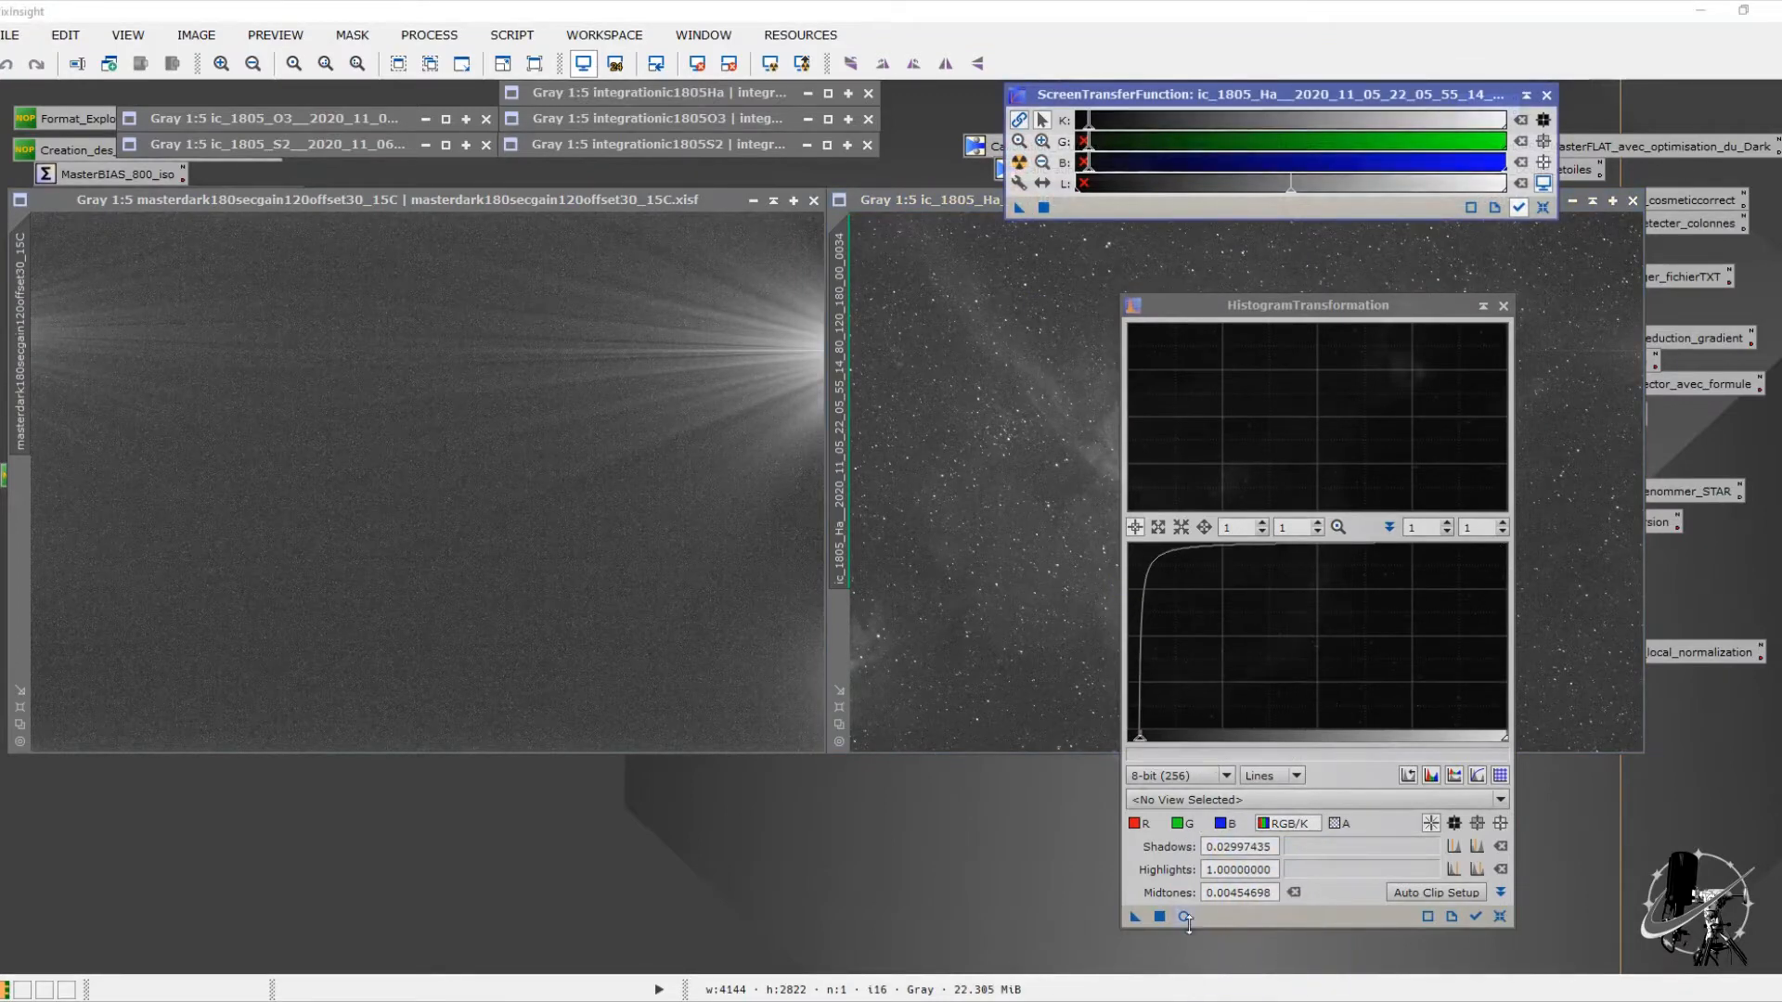
pyautogui.click(1158, 916)
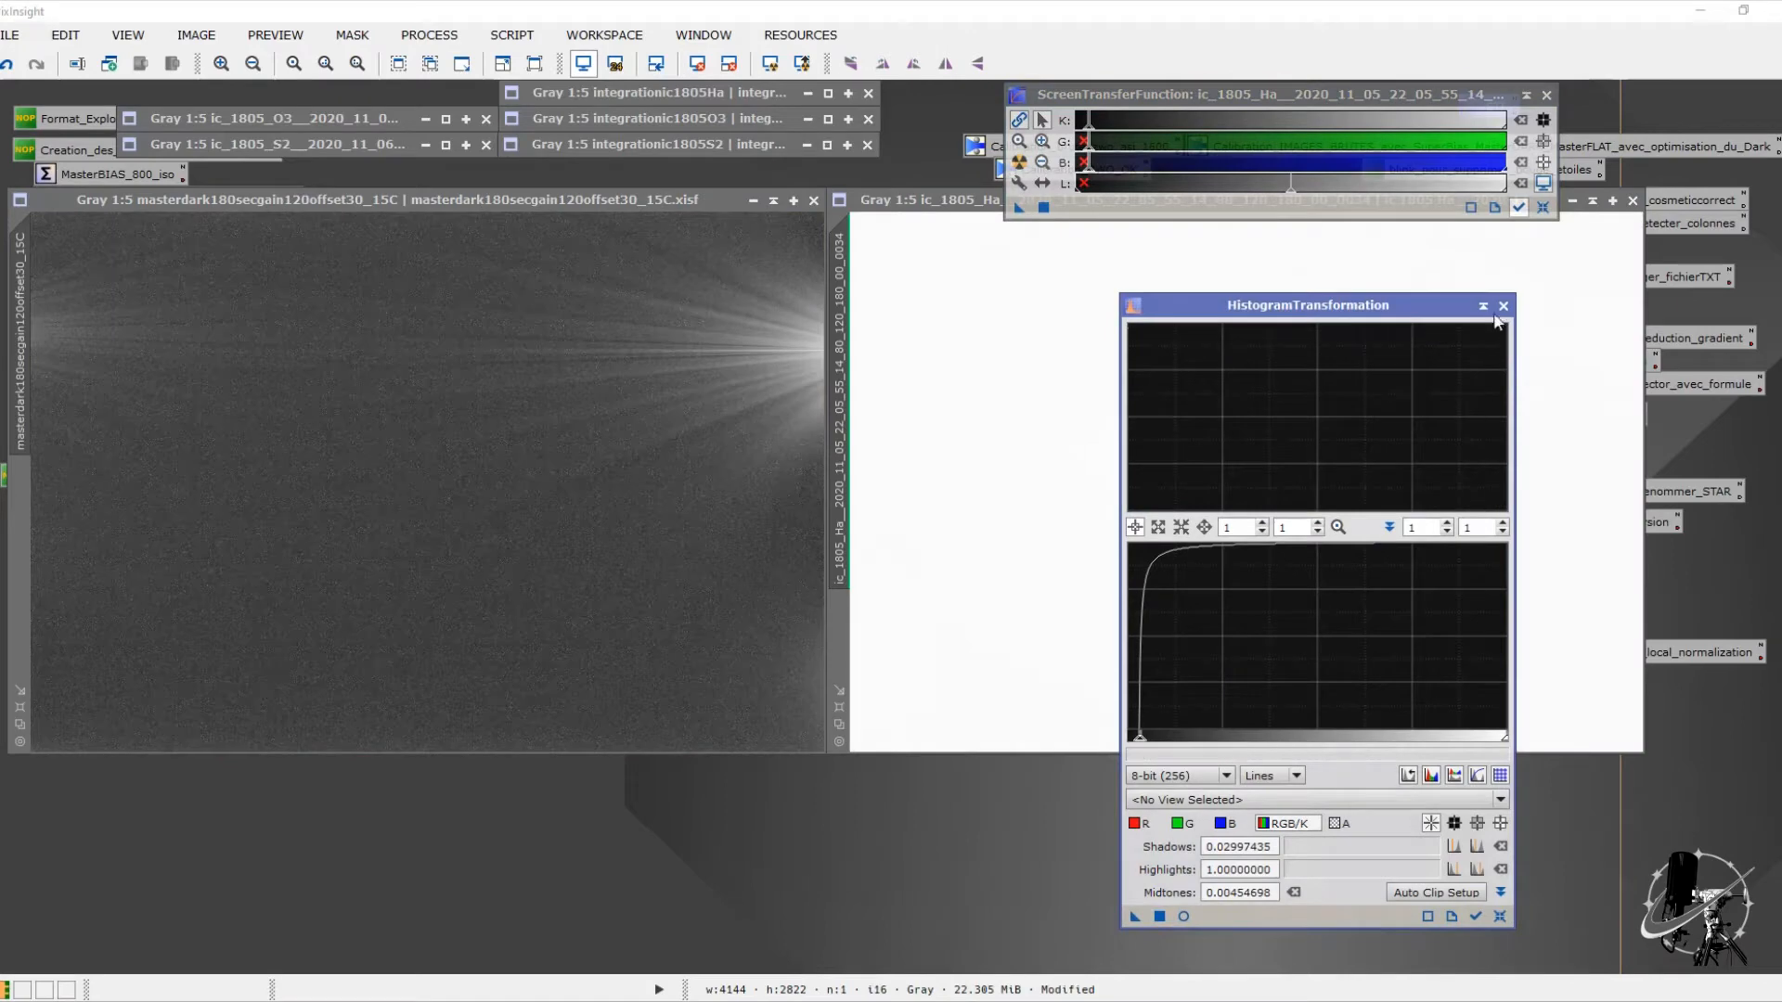
# Step: Remove the leftover screen stretch from the Ha raw frame and close both HistogramTransformation and ScreenTransferFunction
pyautogui.click(1504, 306)
pyautogui.click(1542, 207)
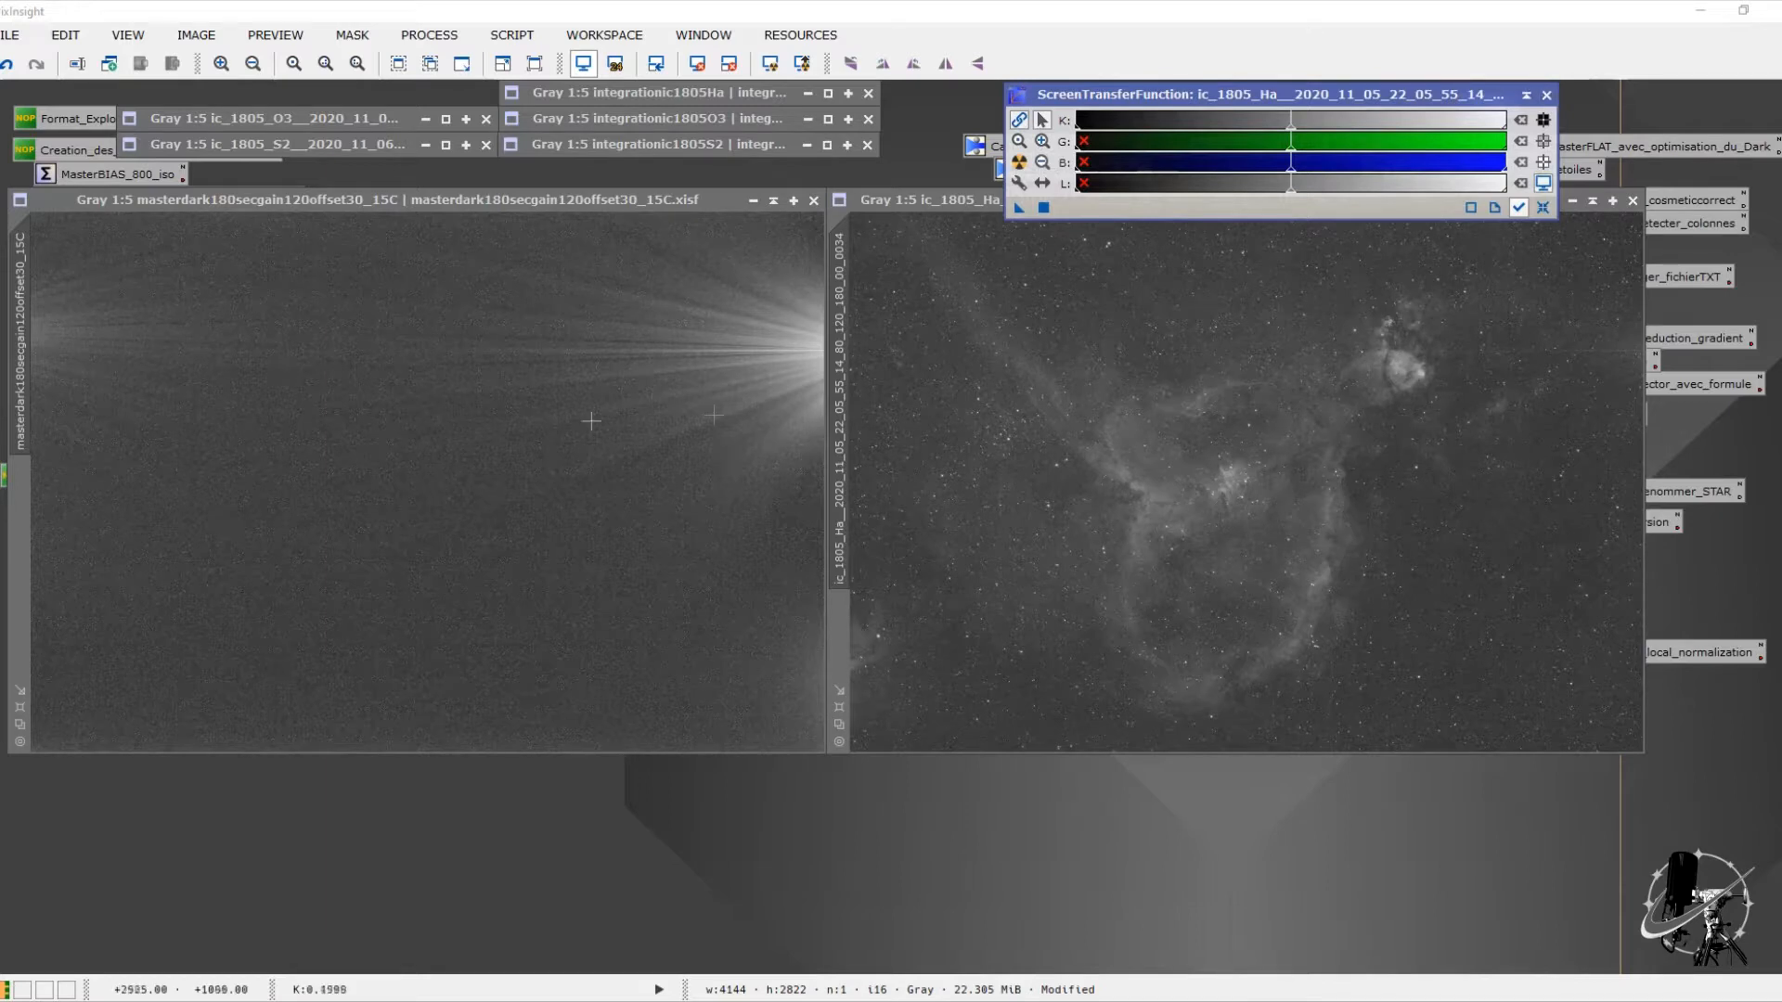
pyautogui.click(545, 386)
pyautogui.click(1546, 94)
# Step: Reopen HistogramTransformation and display the histogram of the permanently stretched master dark
pyautogui.click(429, 35)
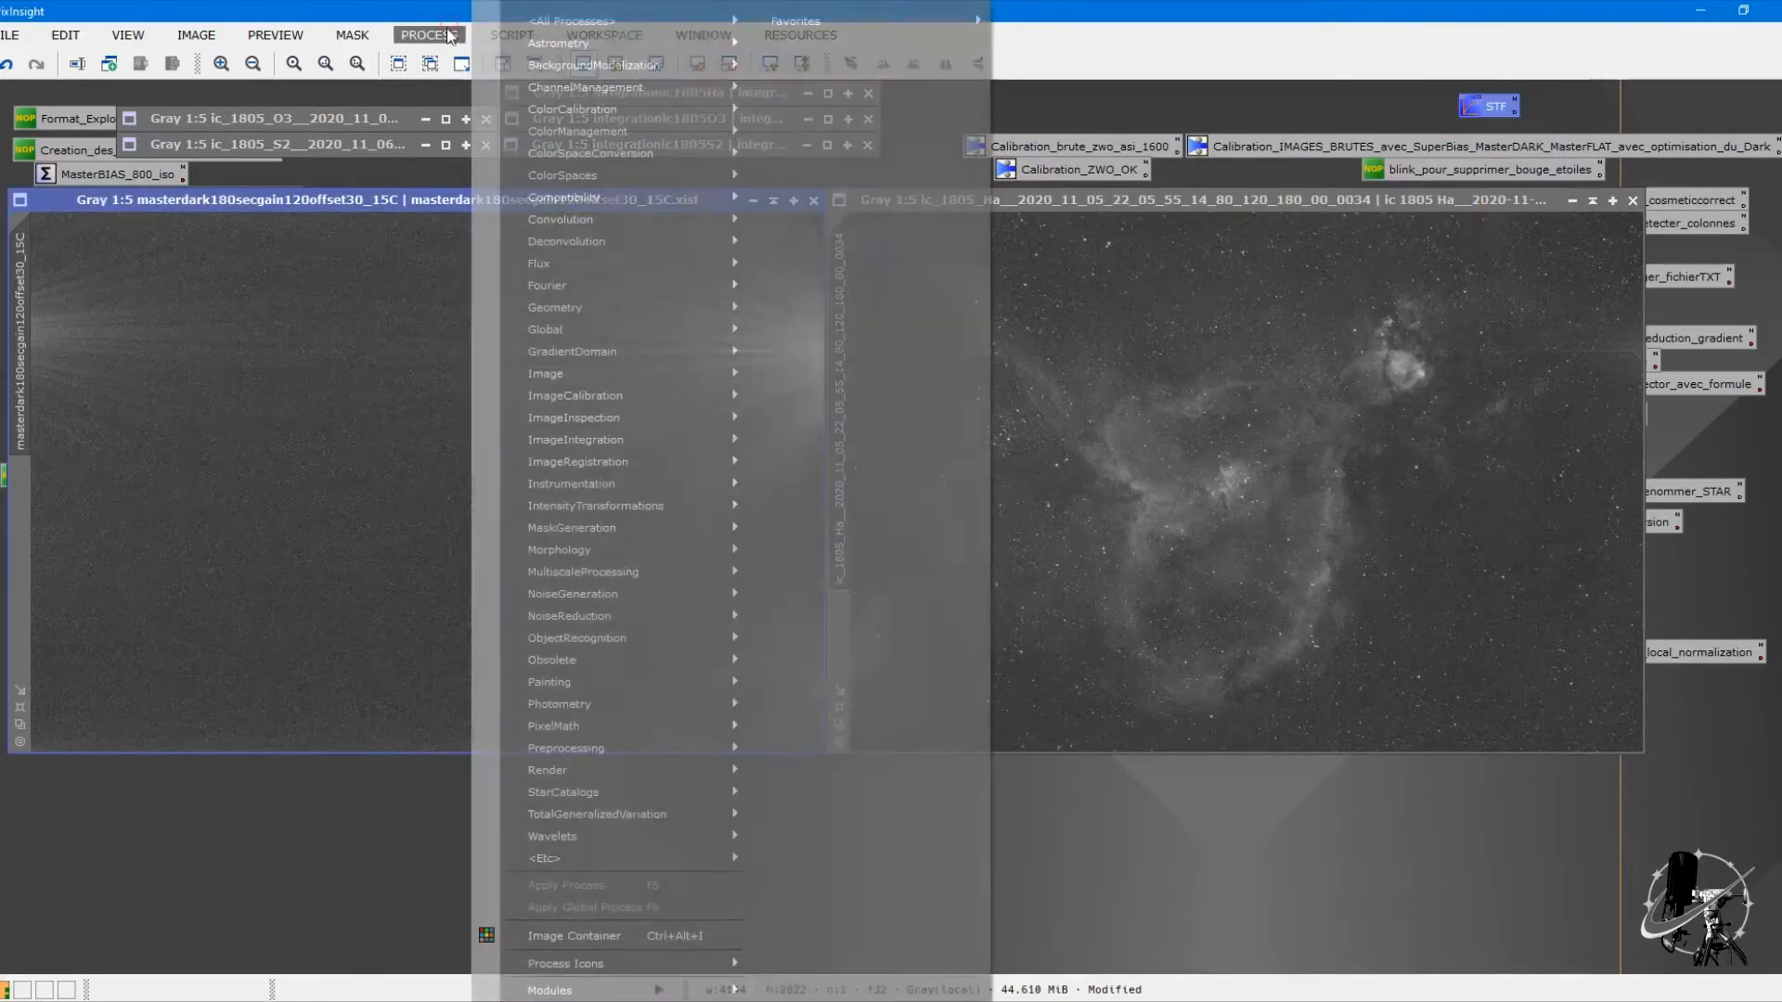
pyautogui.moveTo(570, 21)
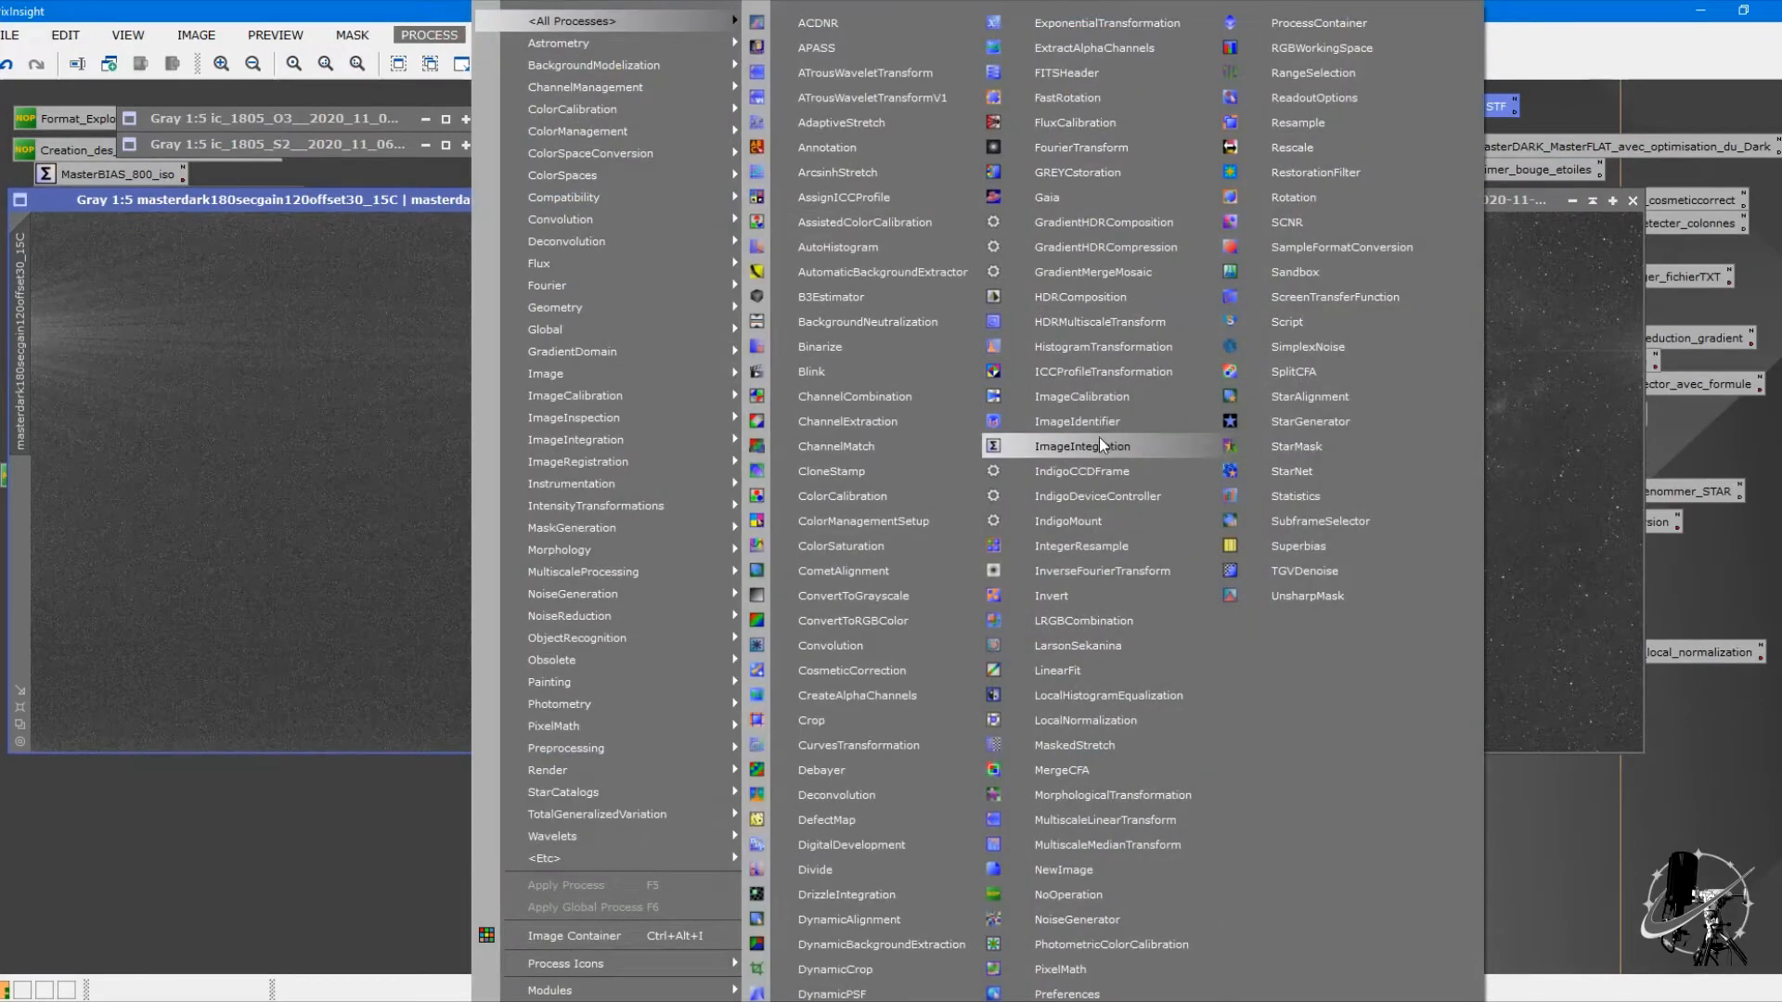
pyautogui.click(1071, 346)
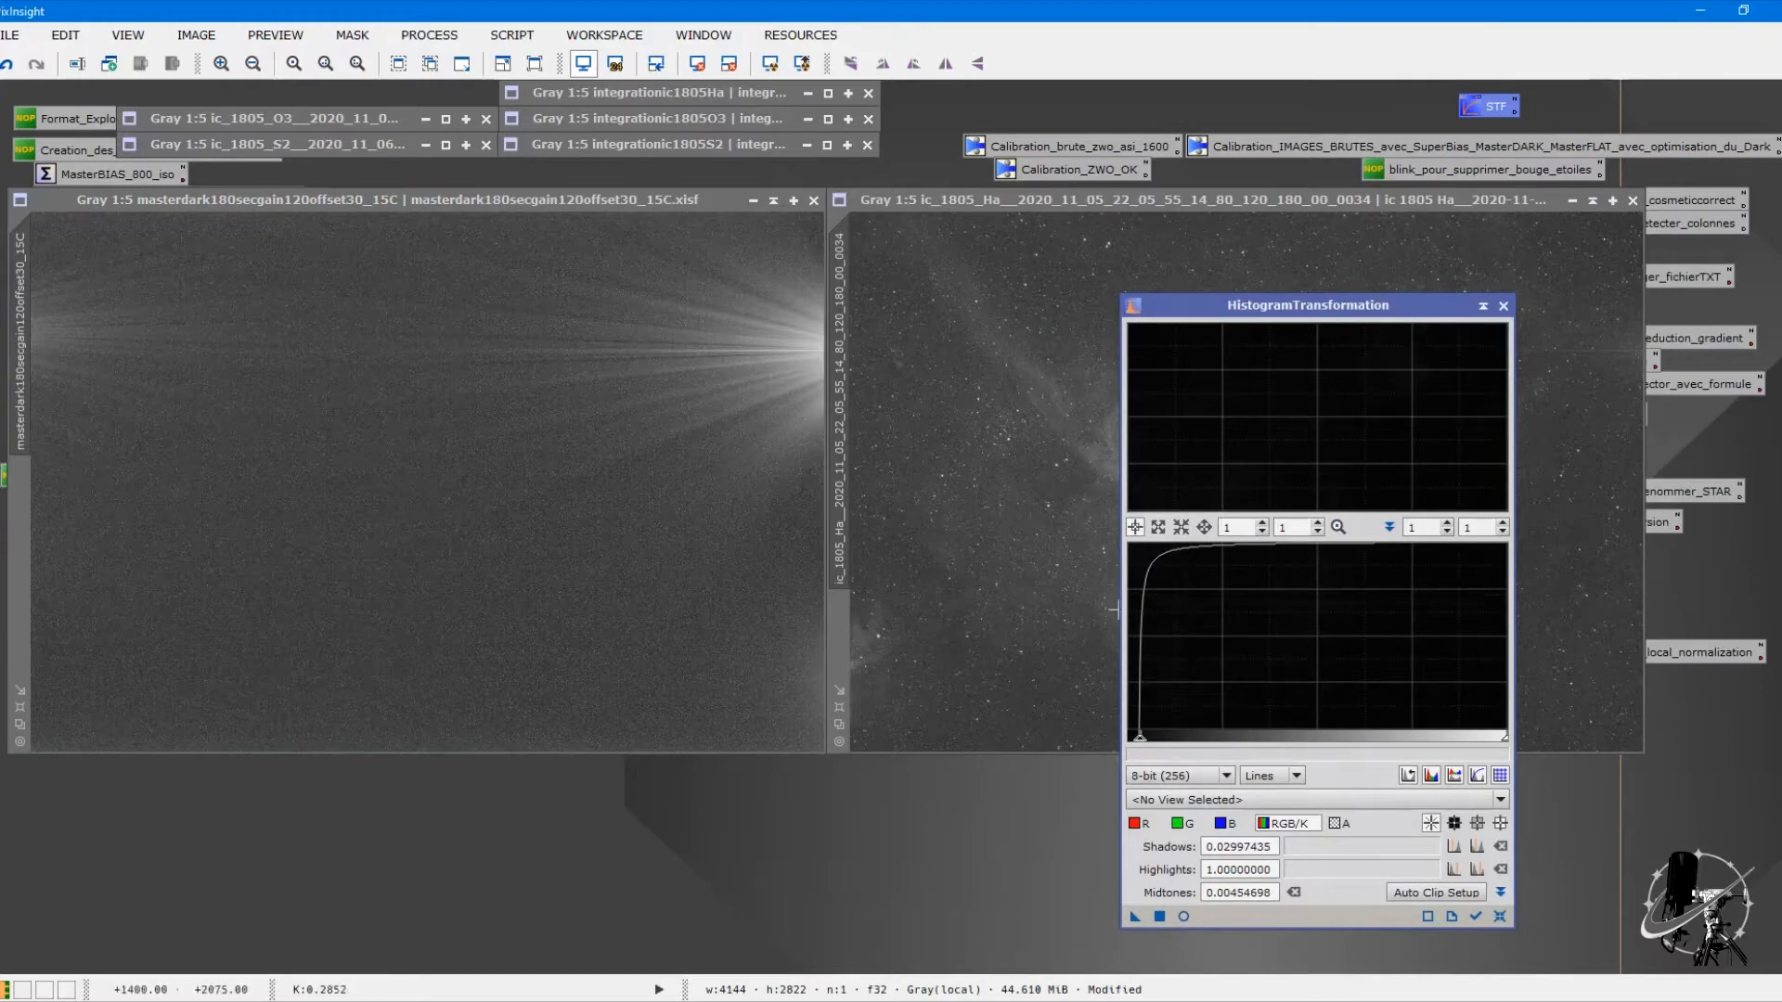
pyautogui.click(526, 327)
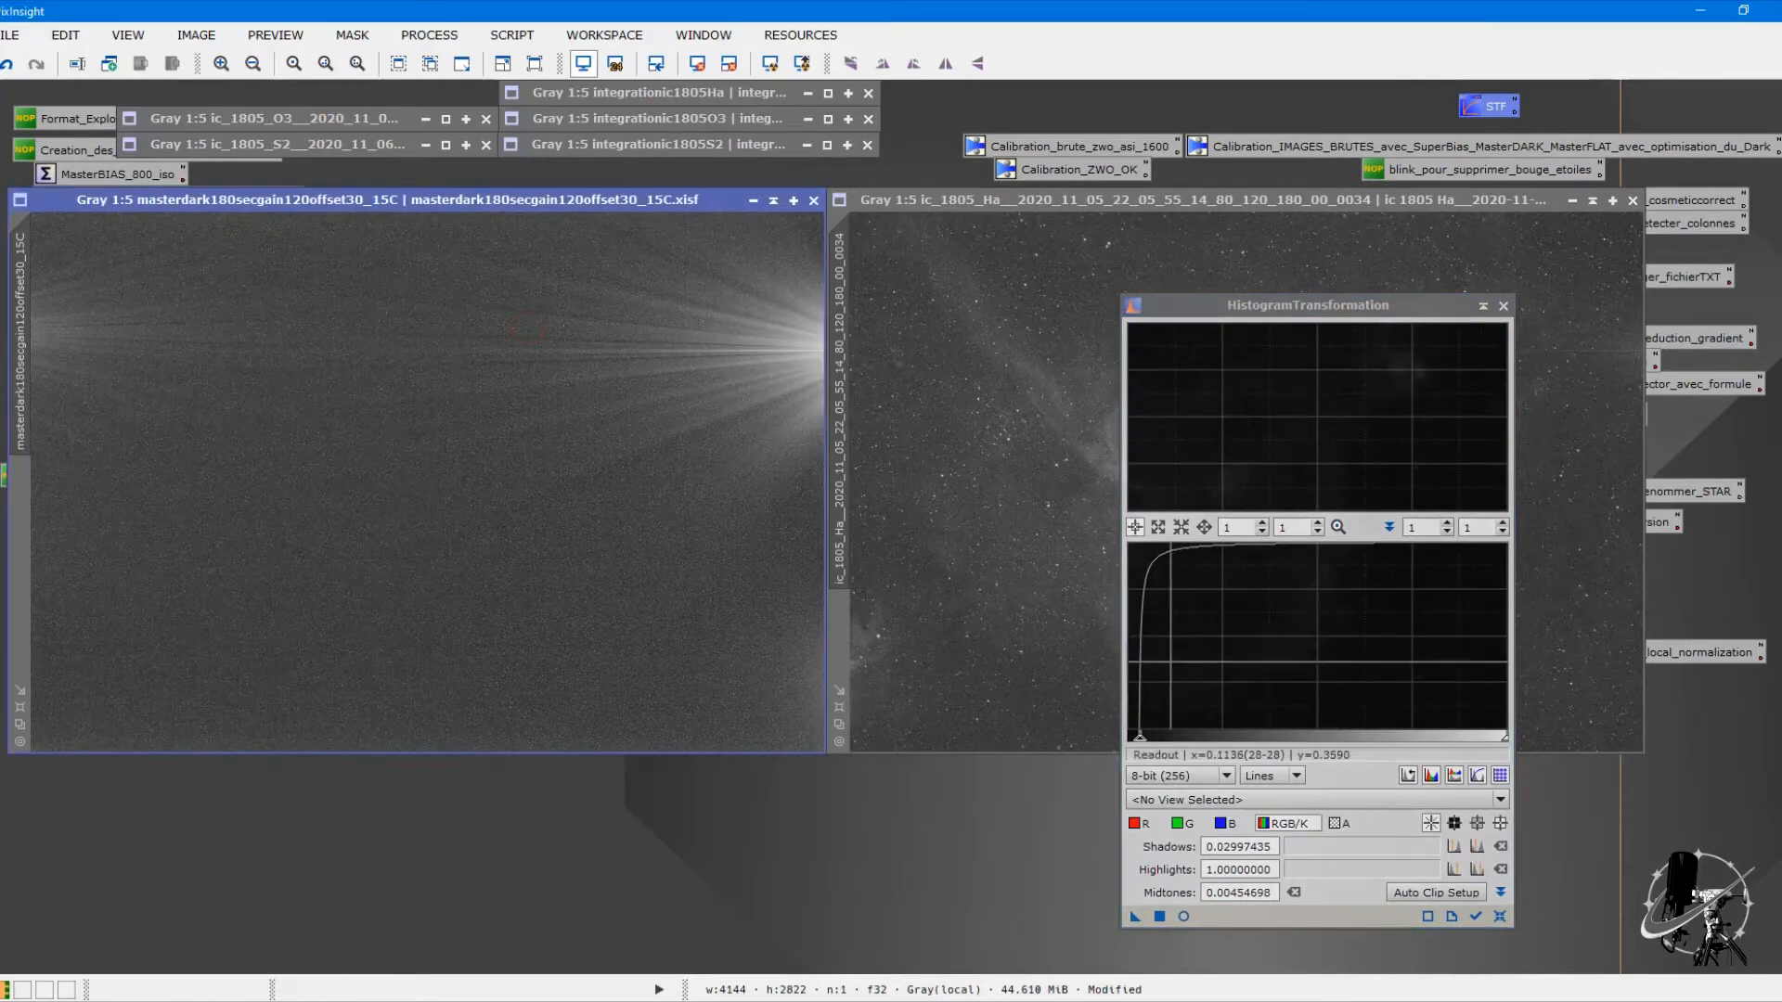
pyautogui.click(1221, 800)
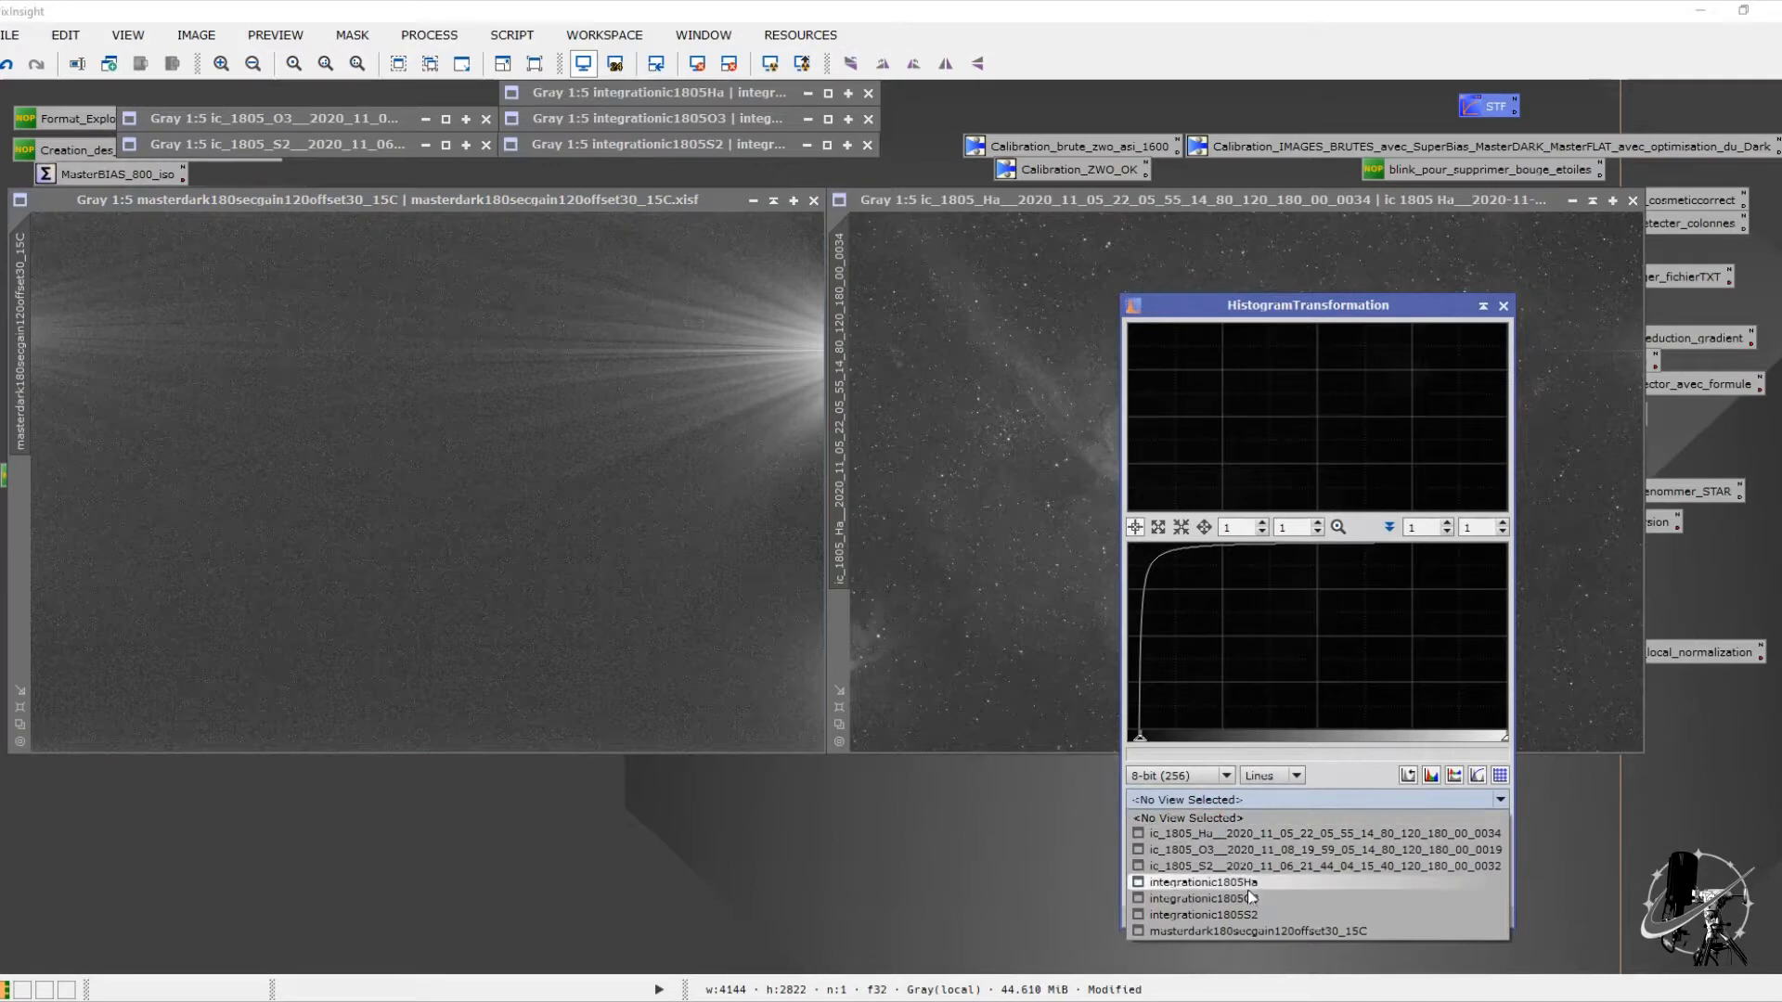
pyautogui.click(1257, 931)
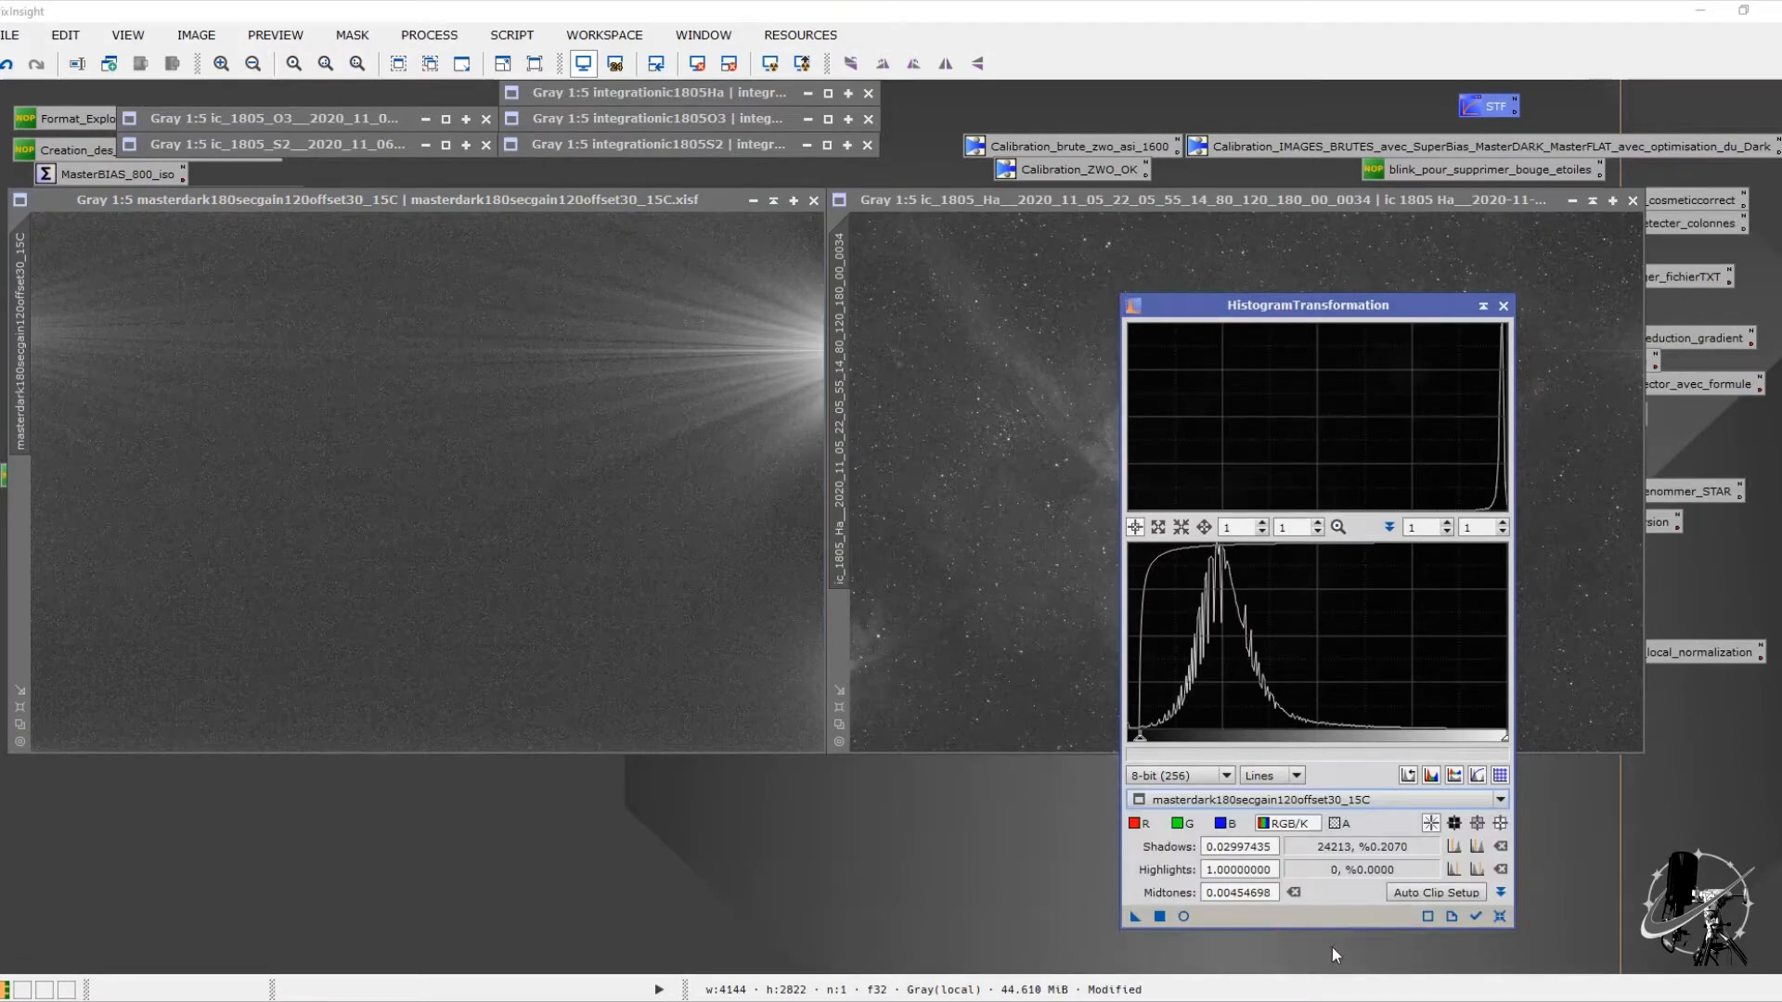
# Step: Compare the Ha raw frame's histogram with the master dark's, and close HistogramTransformation
pyautogui.click(1279, 798)
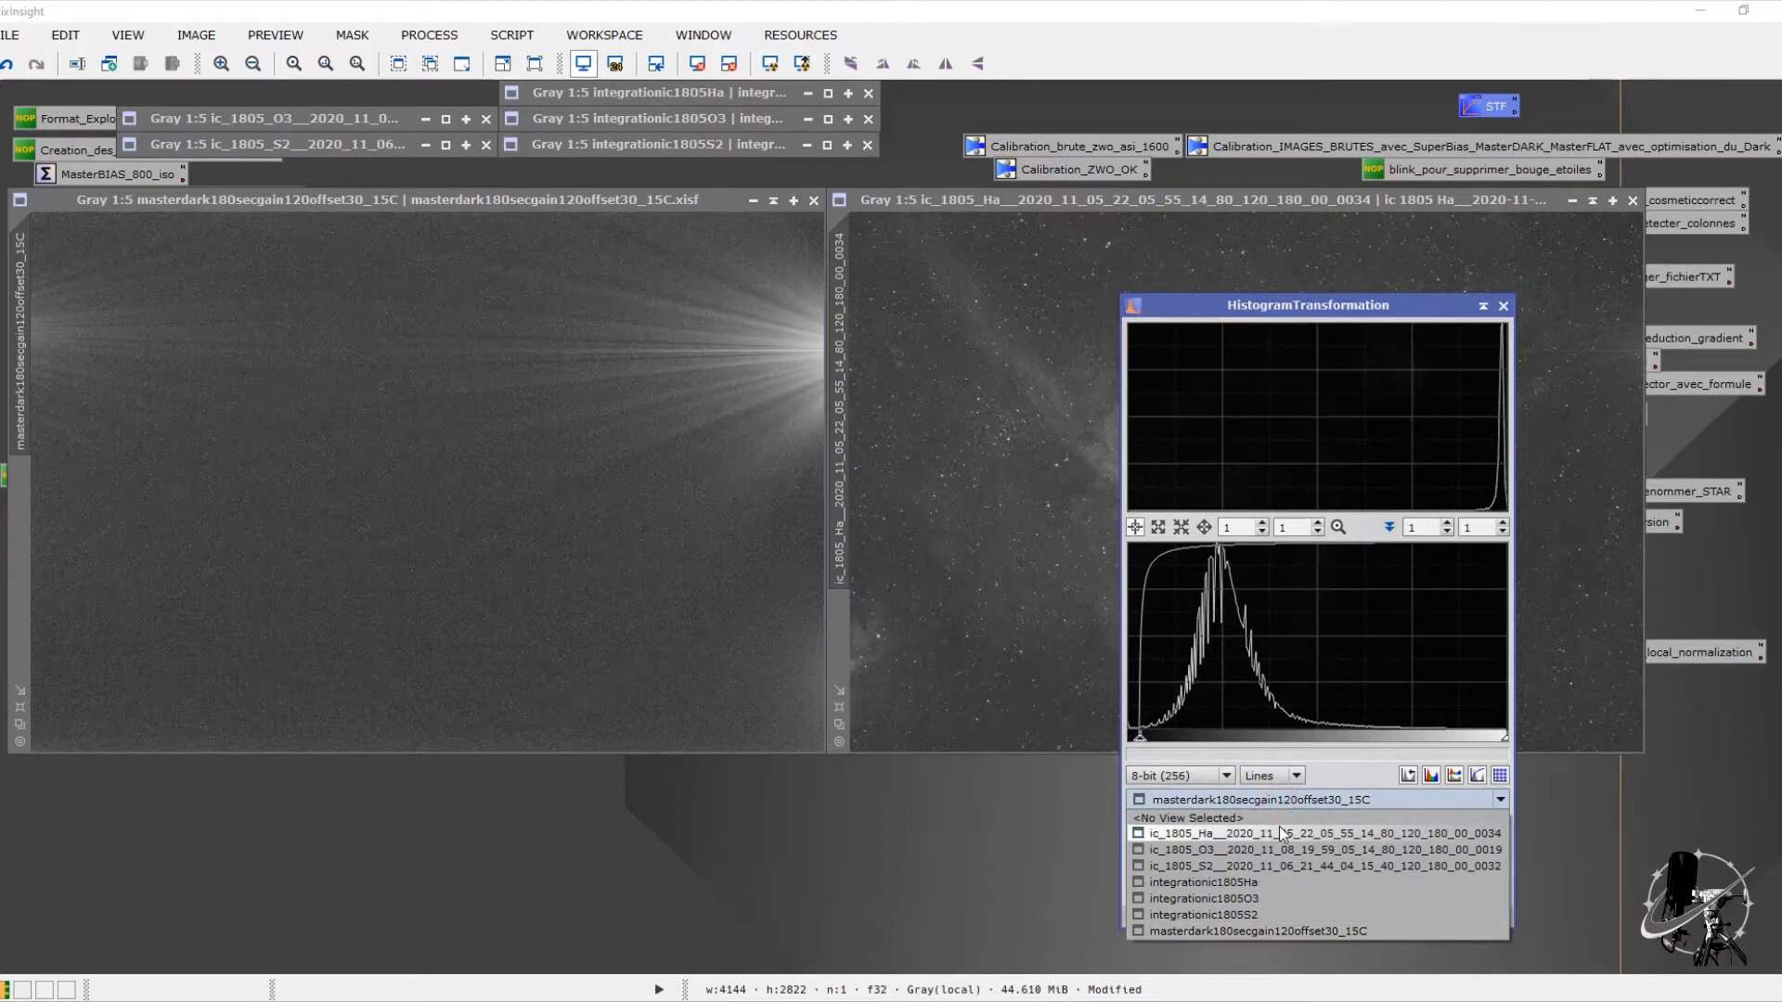
pyautogui.click(1280, 831)
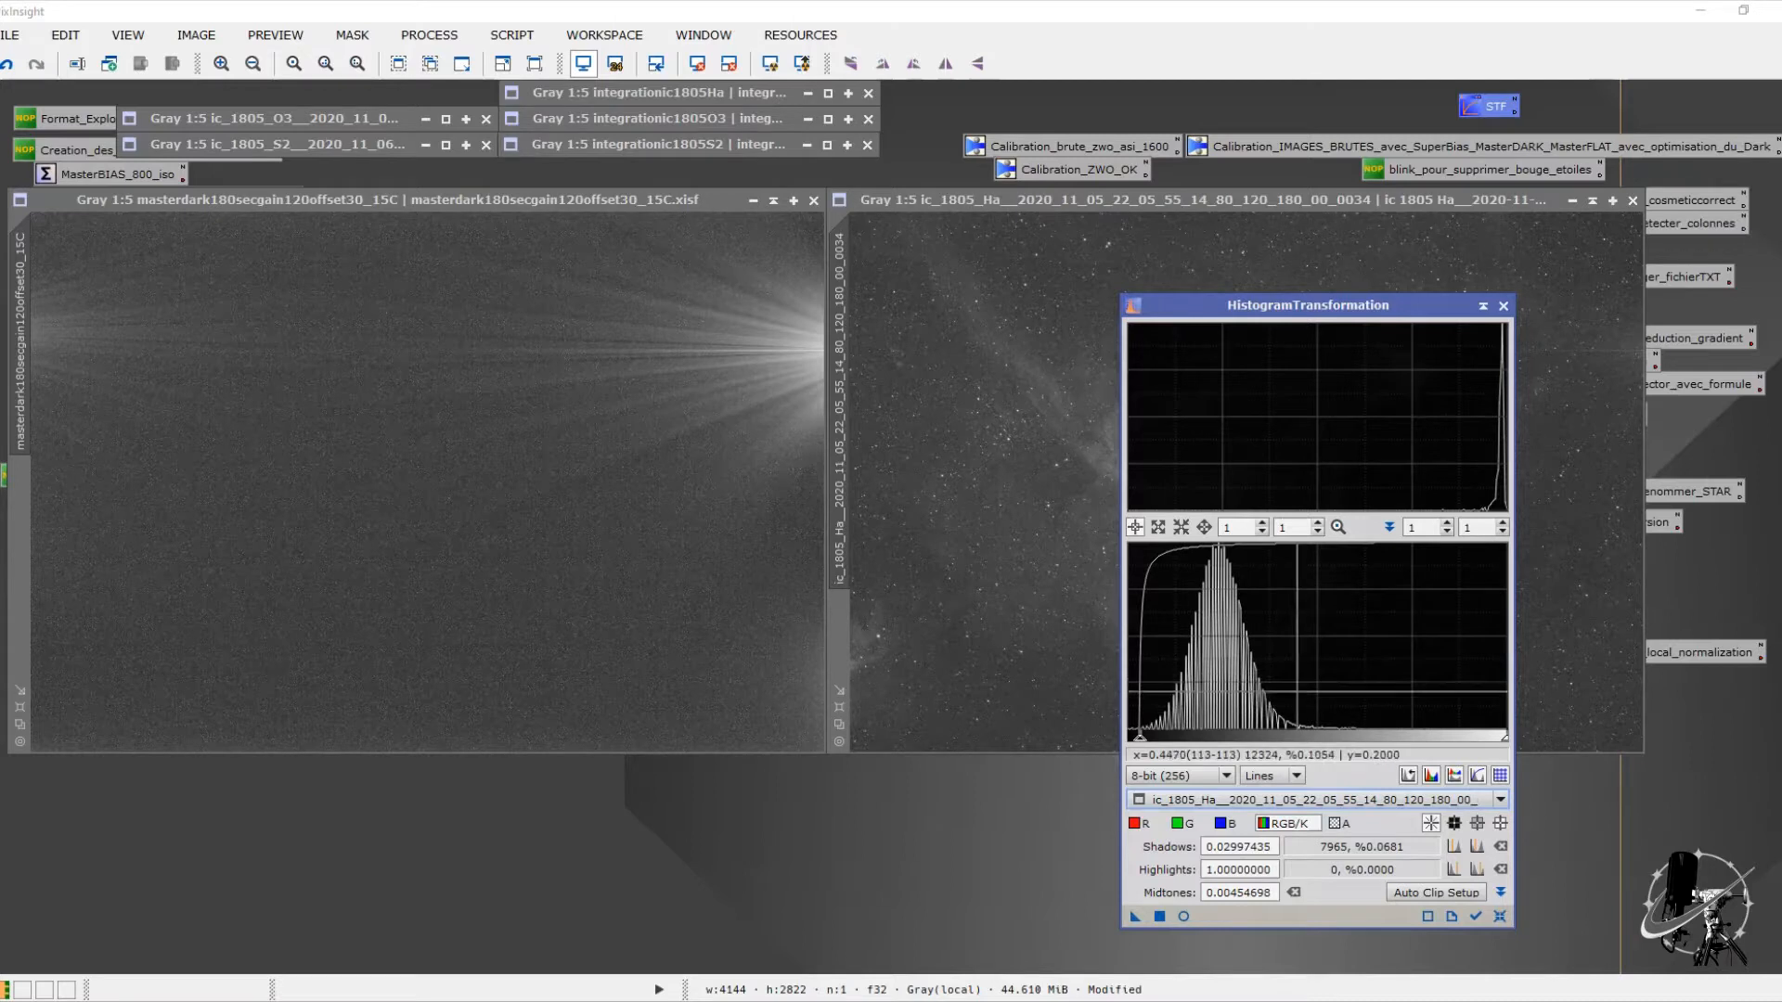
pyautogui.click(1258, 800)
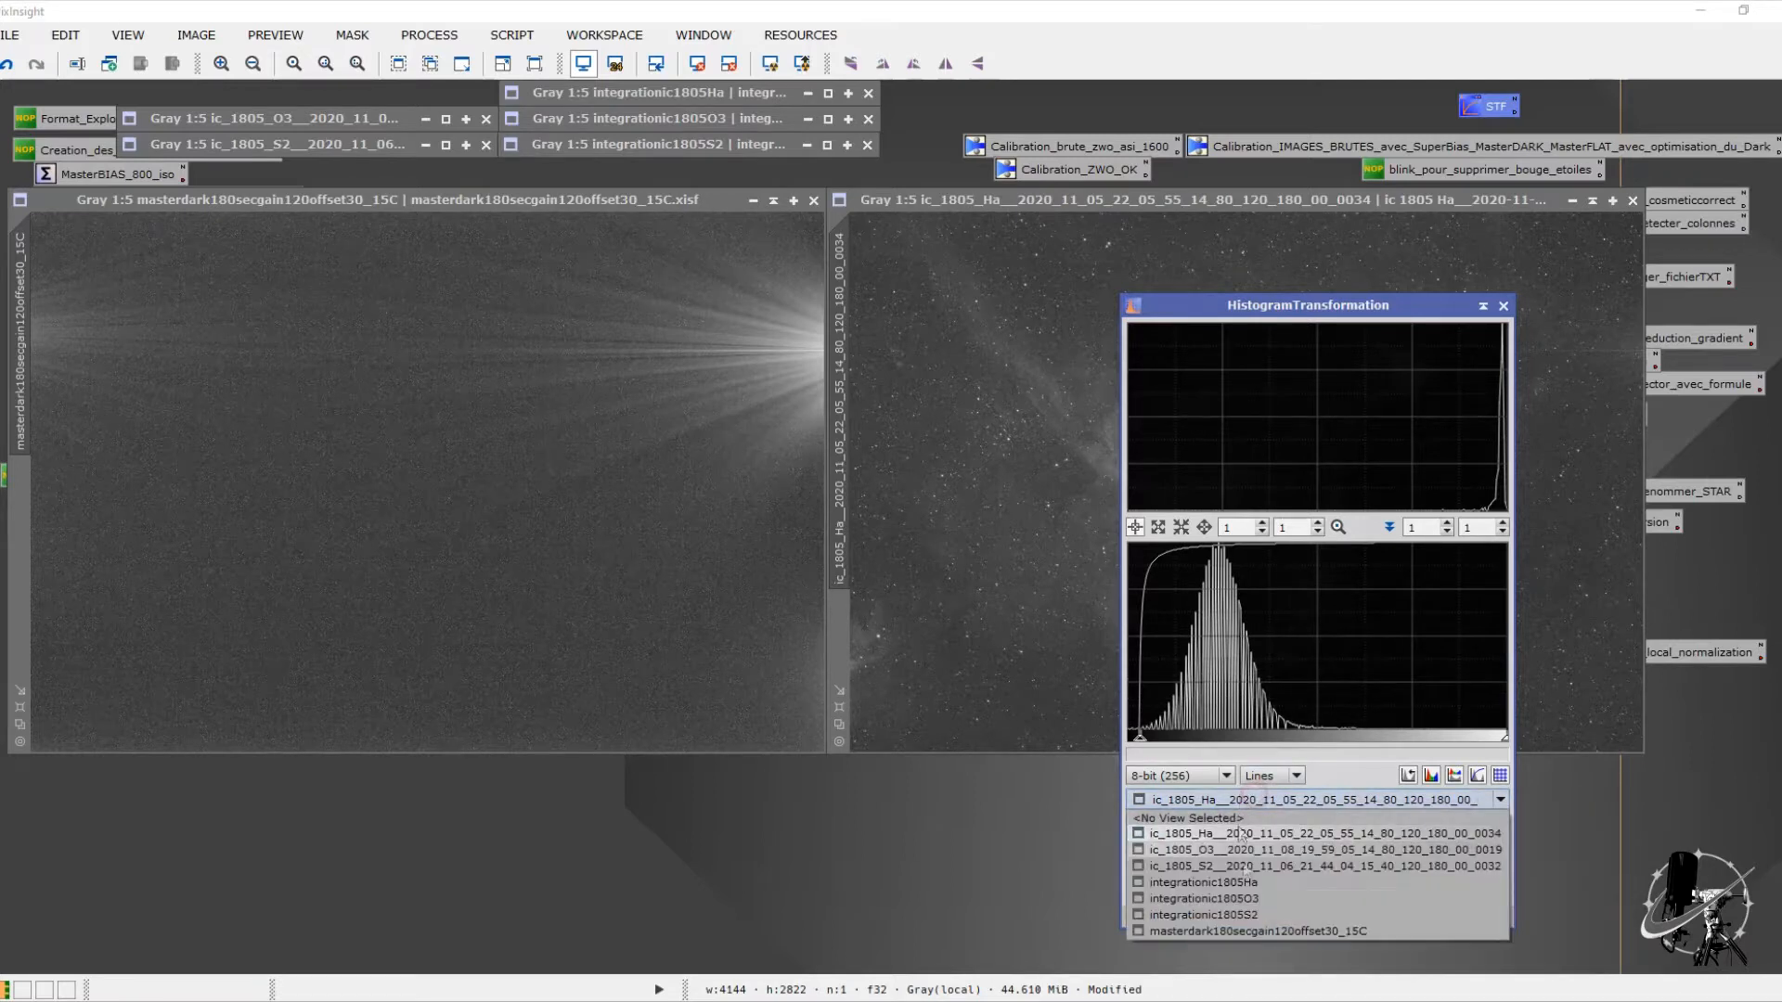
pyautogui.click(1245, 930)
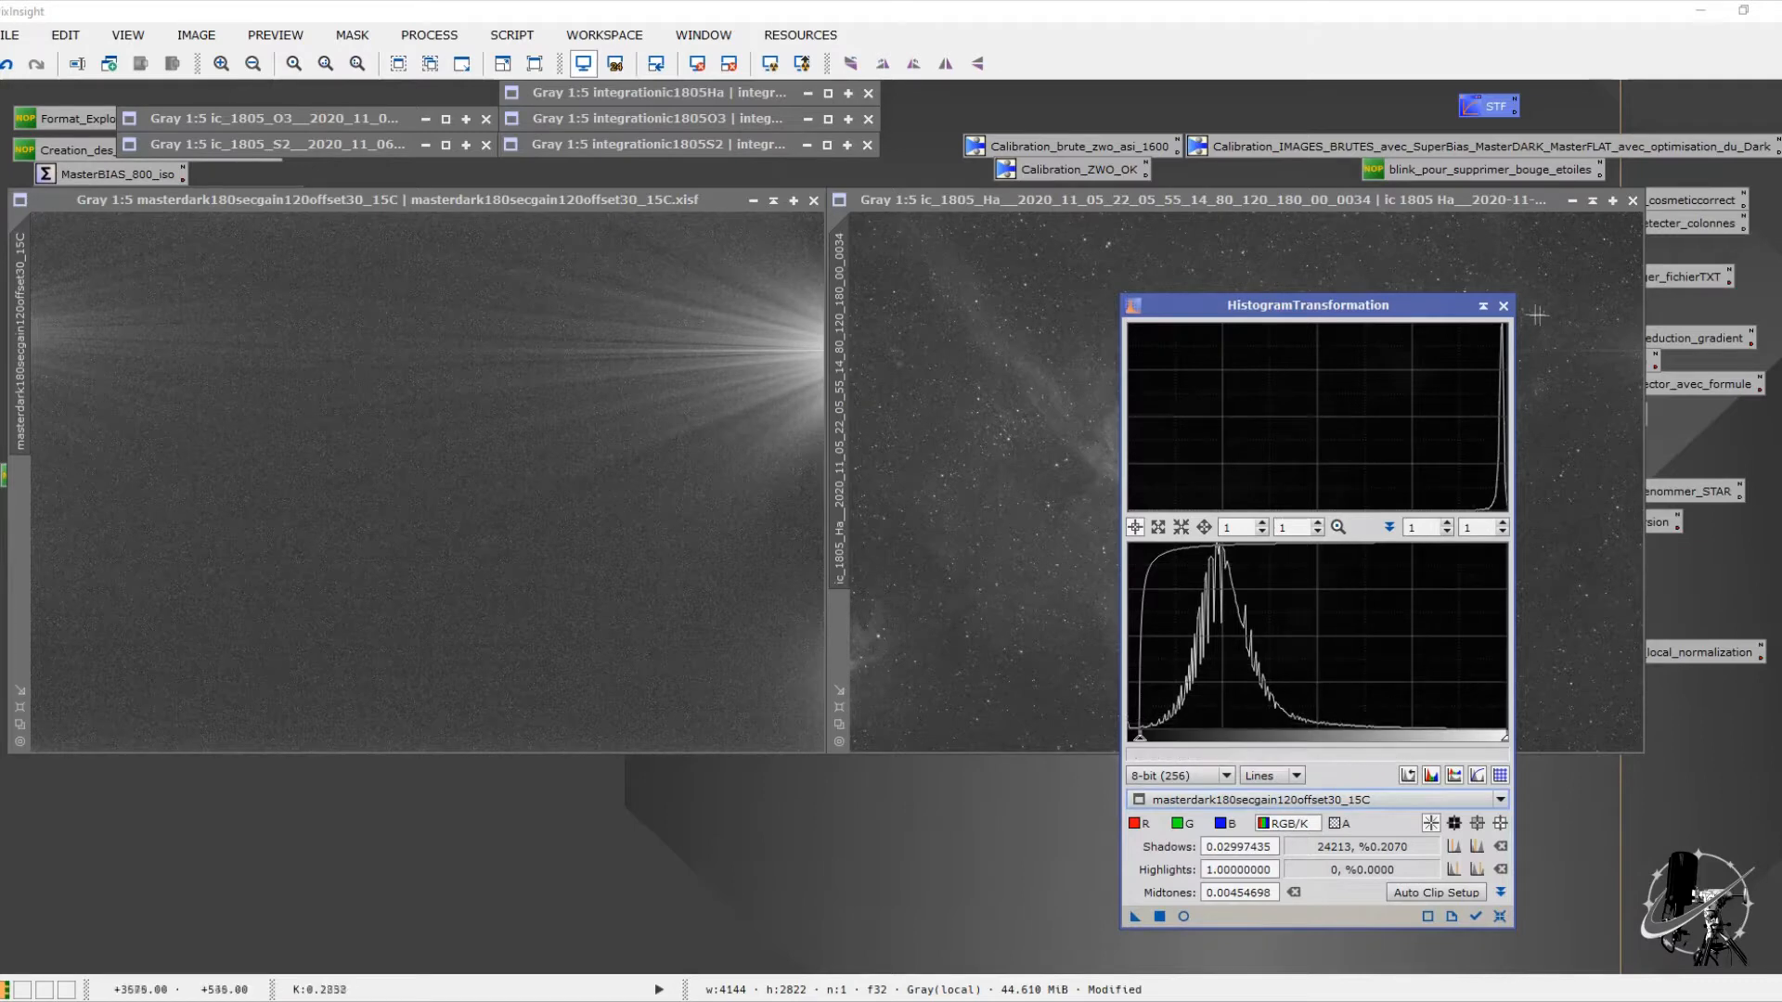
pyautogui.click(1504, 306)
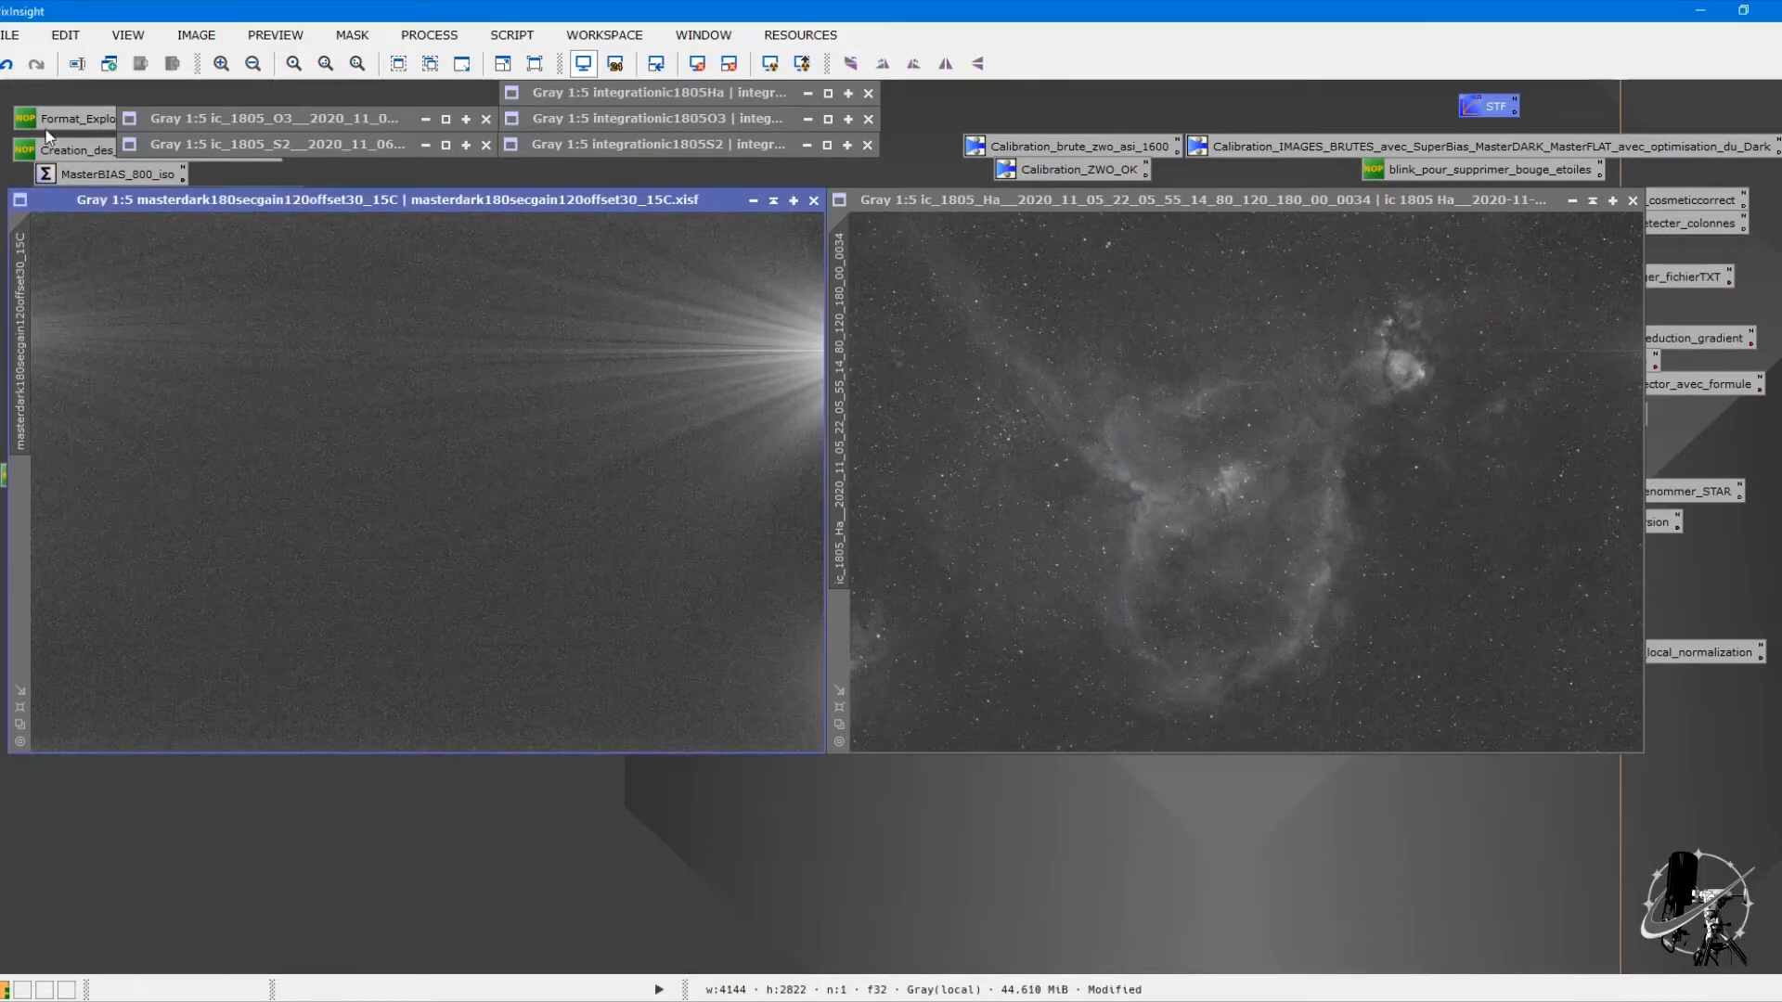
# Step: Undo the permanent histogram stretch on both the master dark and the Ha raw frame
pyautogui.click(6, 63)
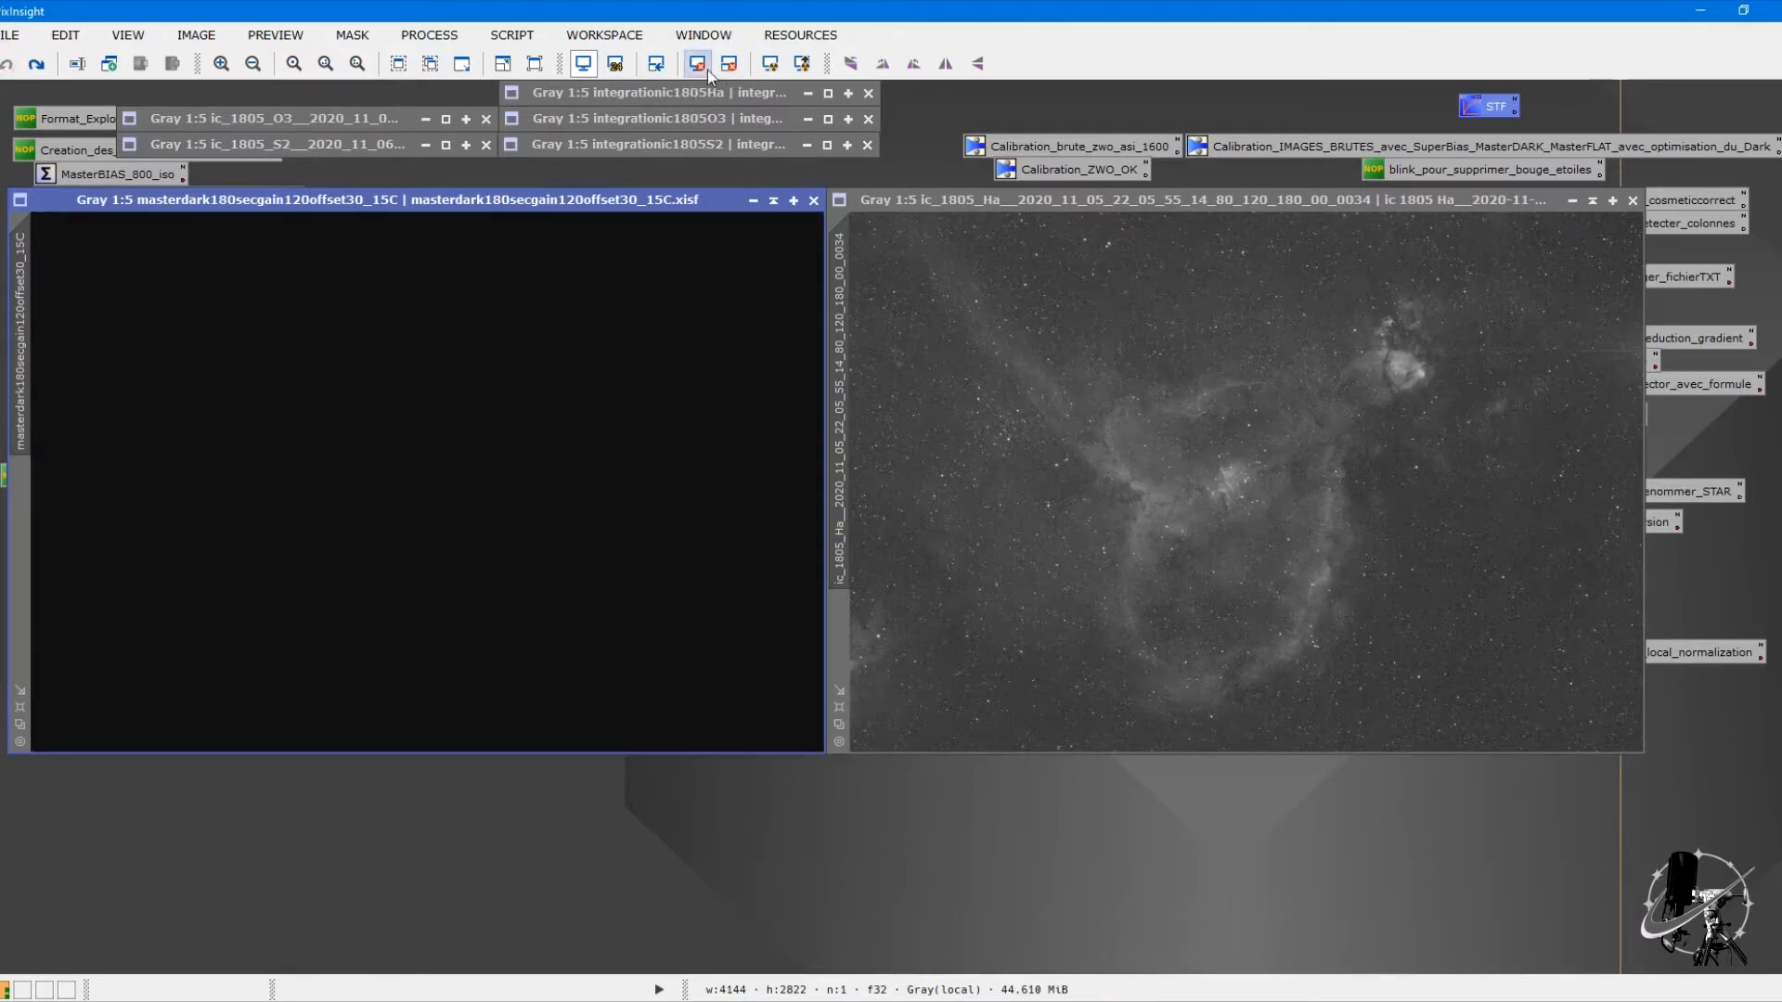
pyautogui.click(1074, 351)
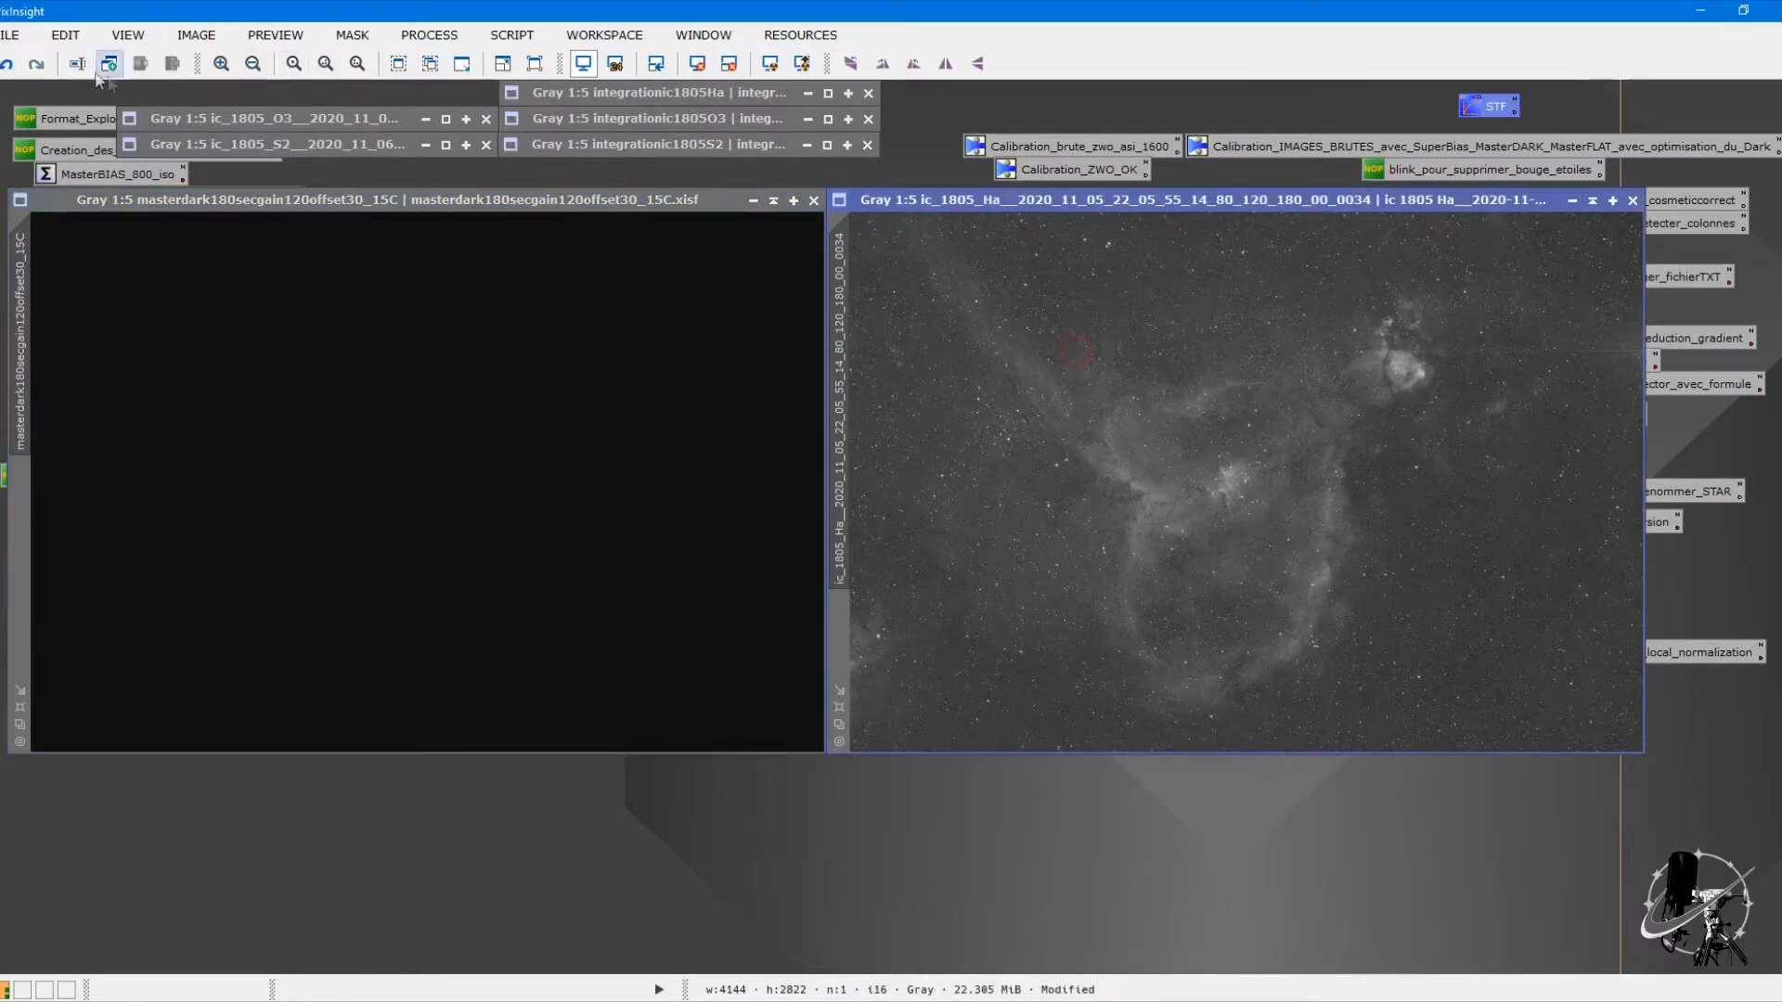
pyautogui.click(6, 63)
pyautogui.hotkey('ctrl', 'o')
pyautogui.press('Escape')
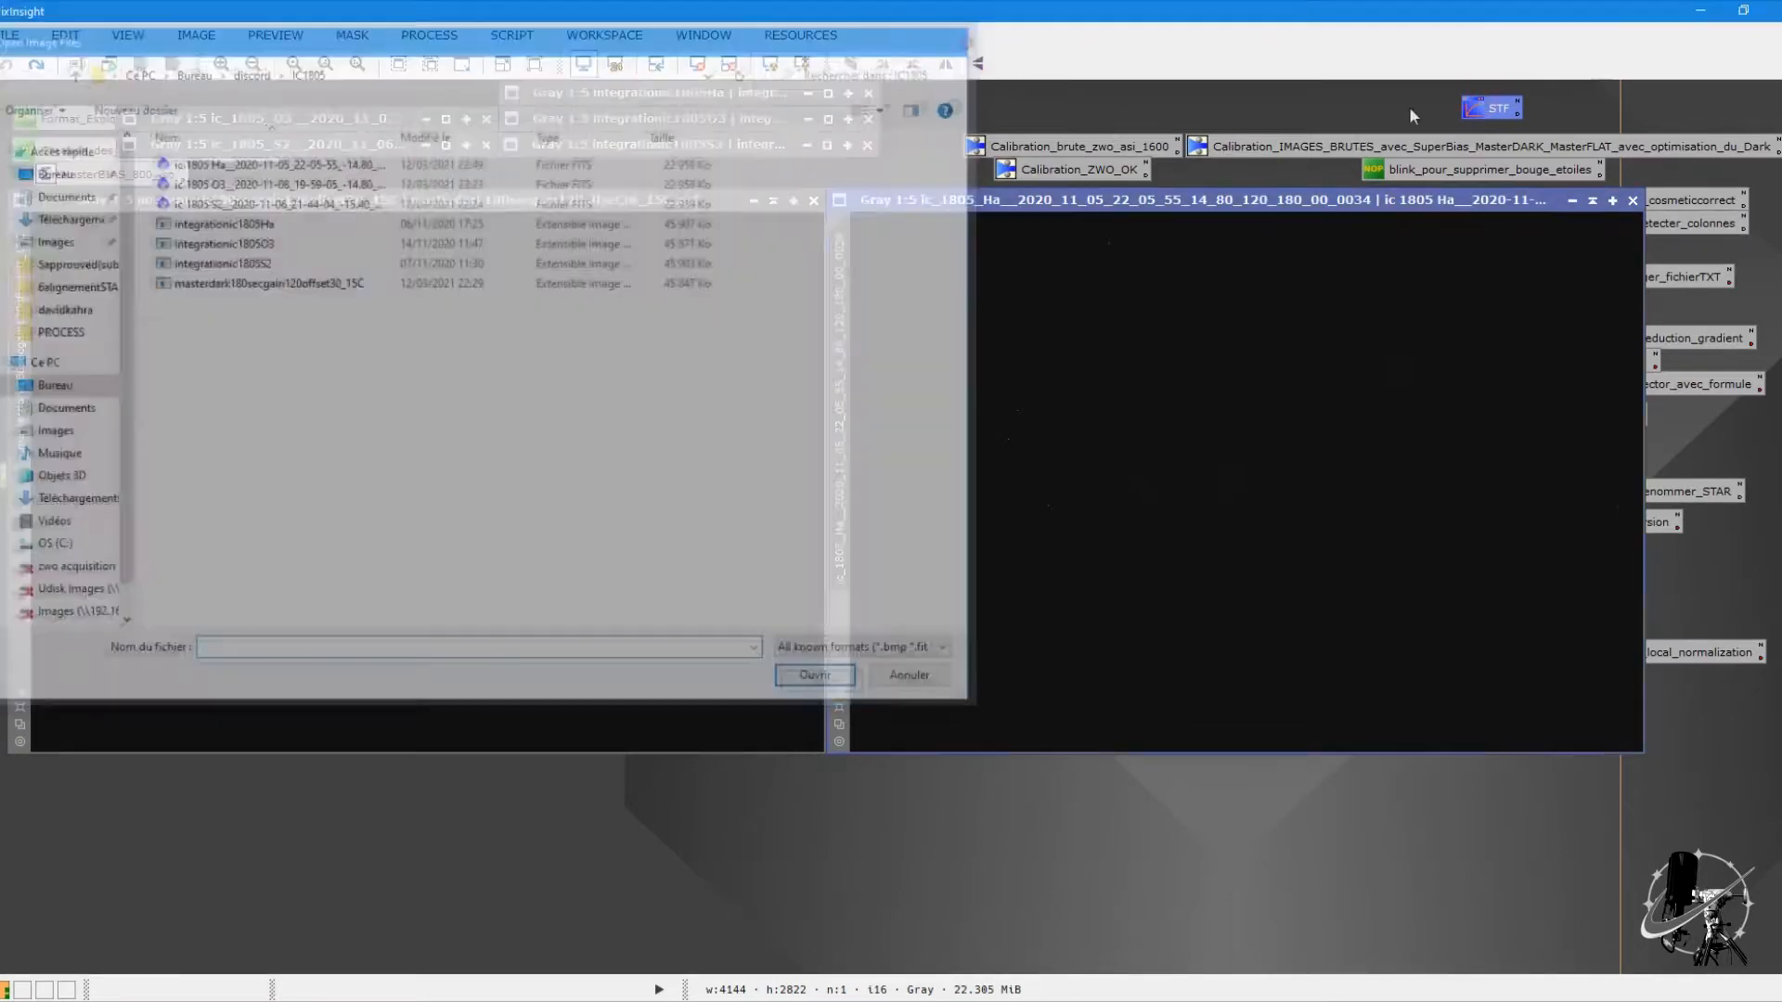
# Step: Reopen the ScreenTransferFunction and HistogramTransformation processes
pyautogui.doubleClick(1496, 108)
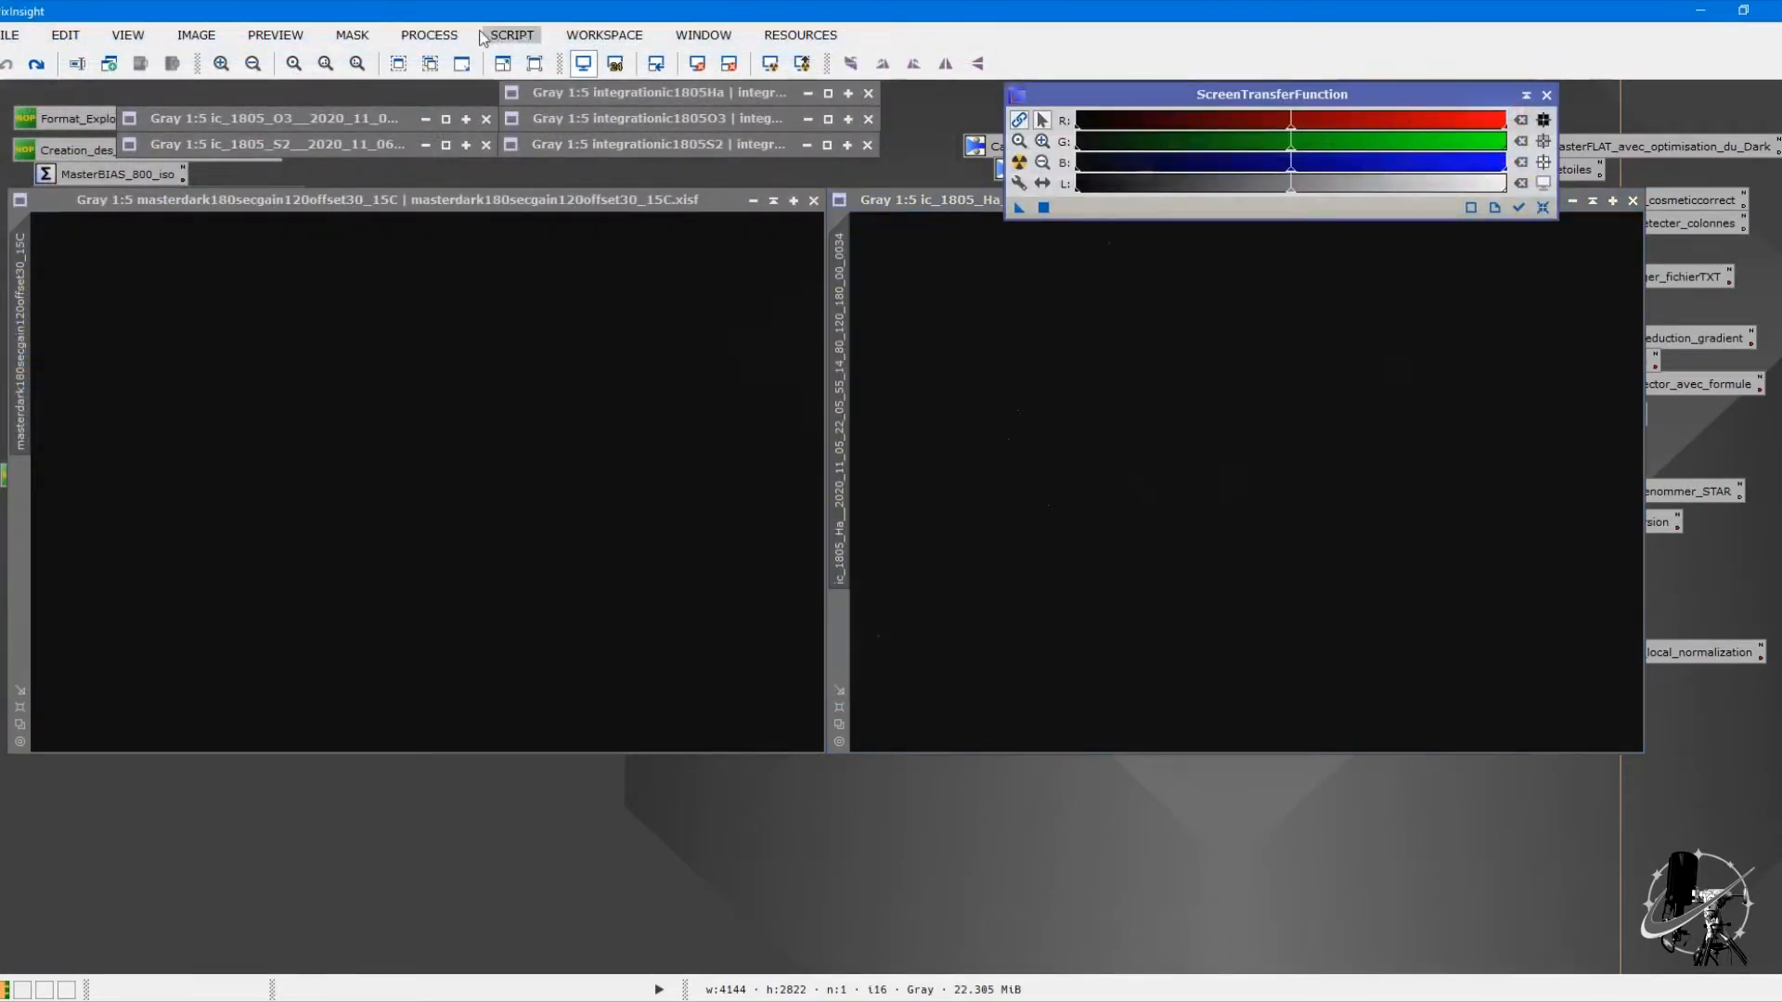
pyautogui.click(429, 34)
pyautogui.moveTo(594, 20)
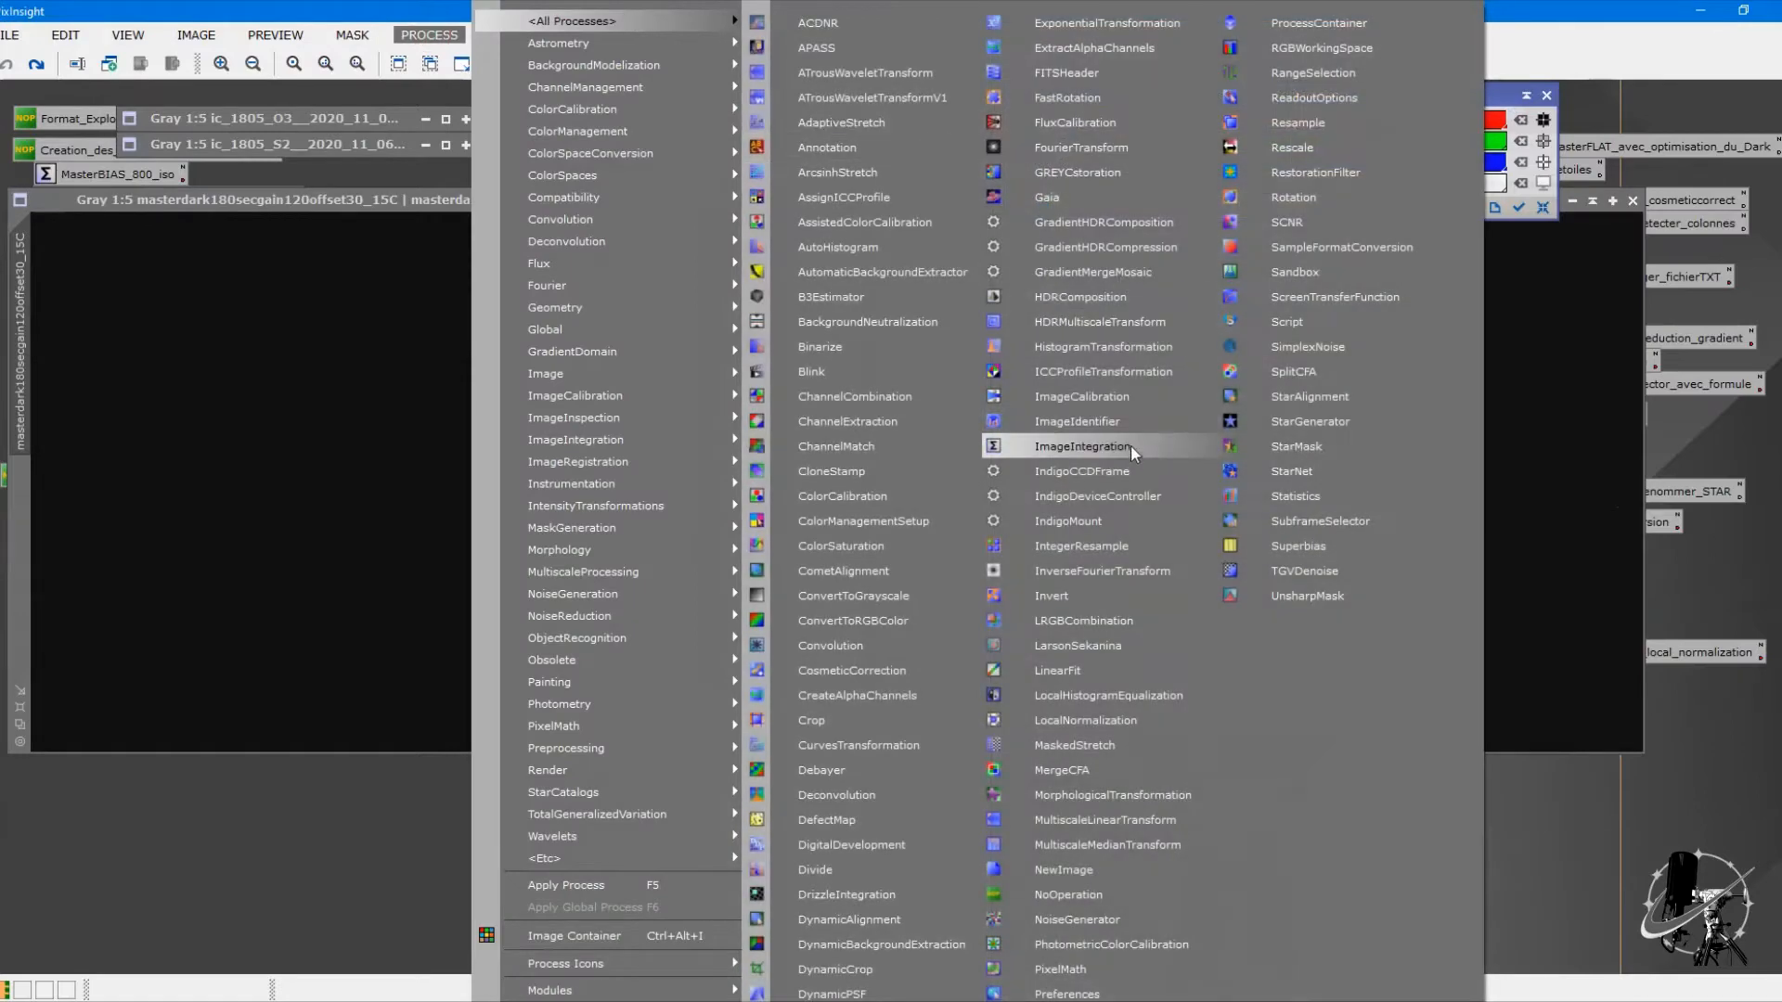
pyautogui.click(1109, 347)
# Step: Auto-stretch the master dark on screen, load that stretch into HistogramTransformation, and set the histogram's horizontal zoom to 10
pyautogui.click(618, 298)
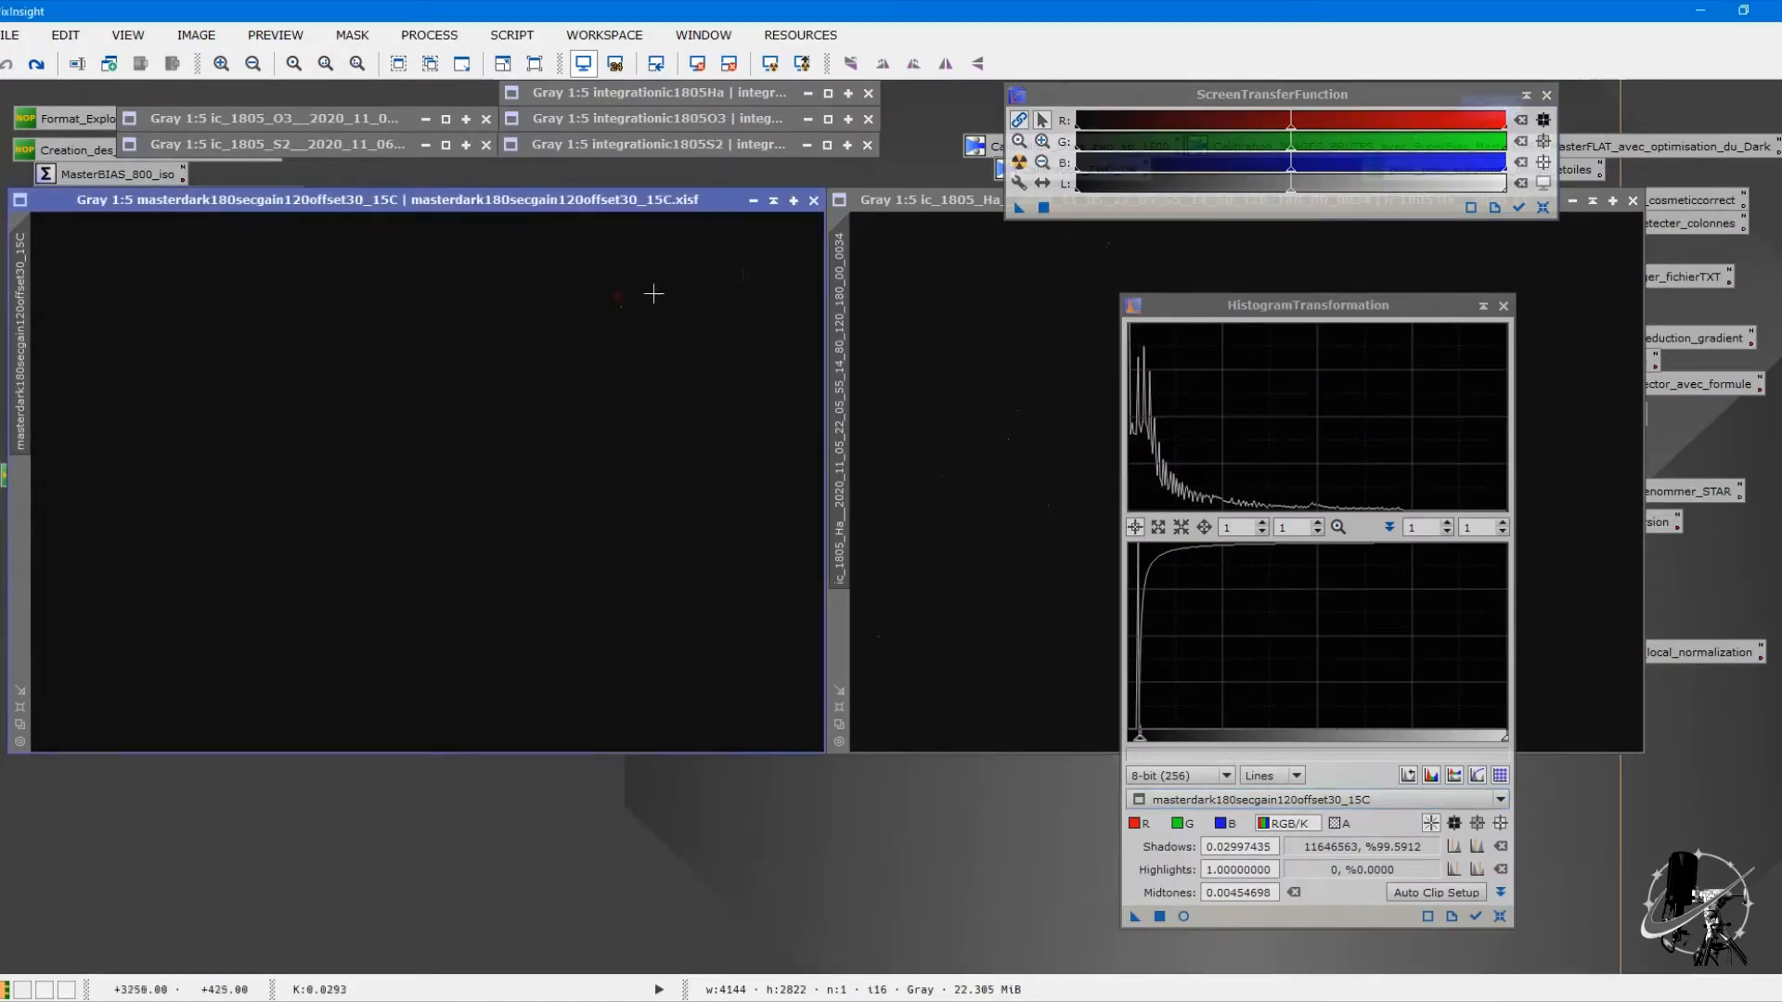
pyautogui.click(1019, 162)
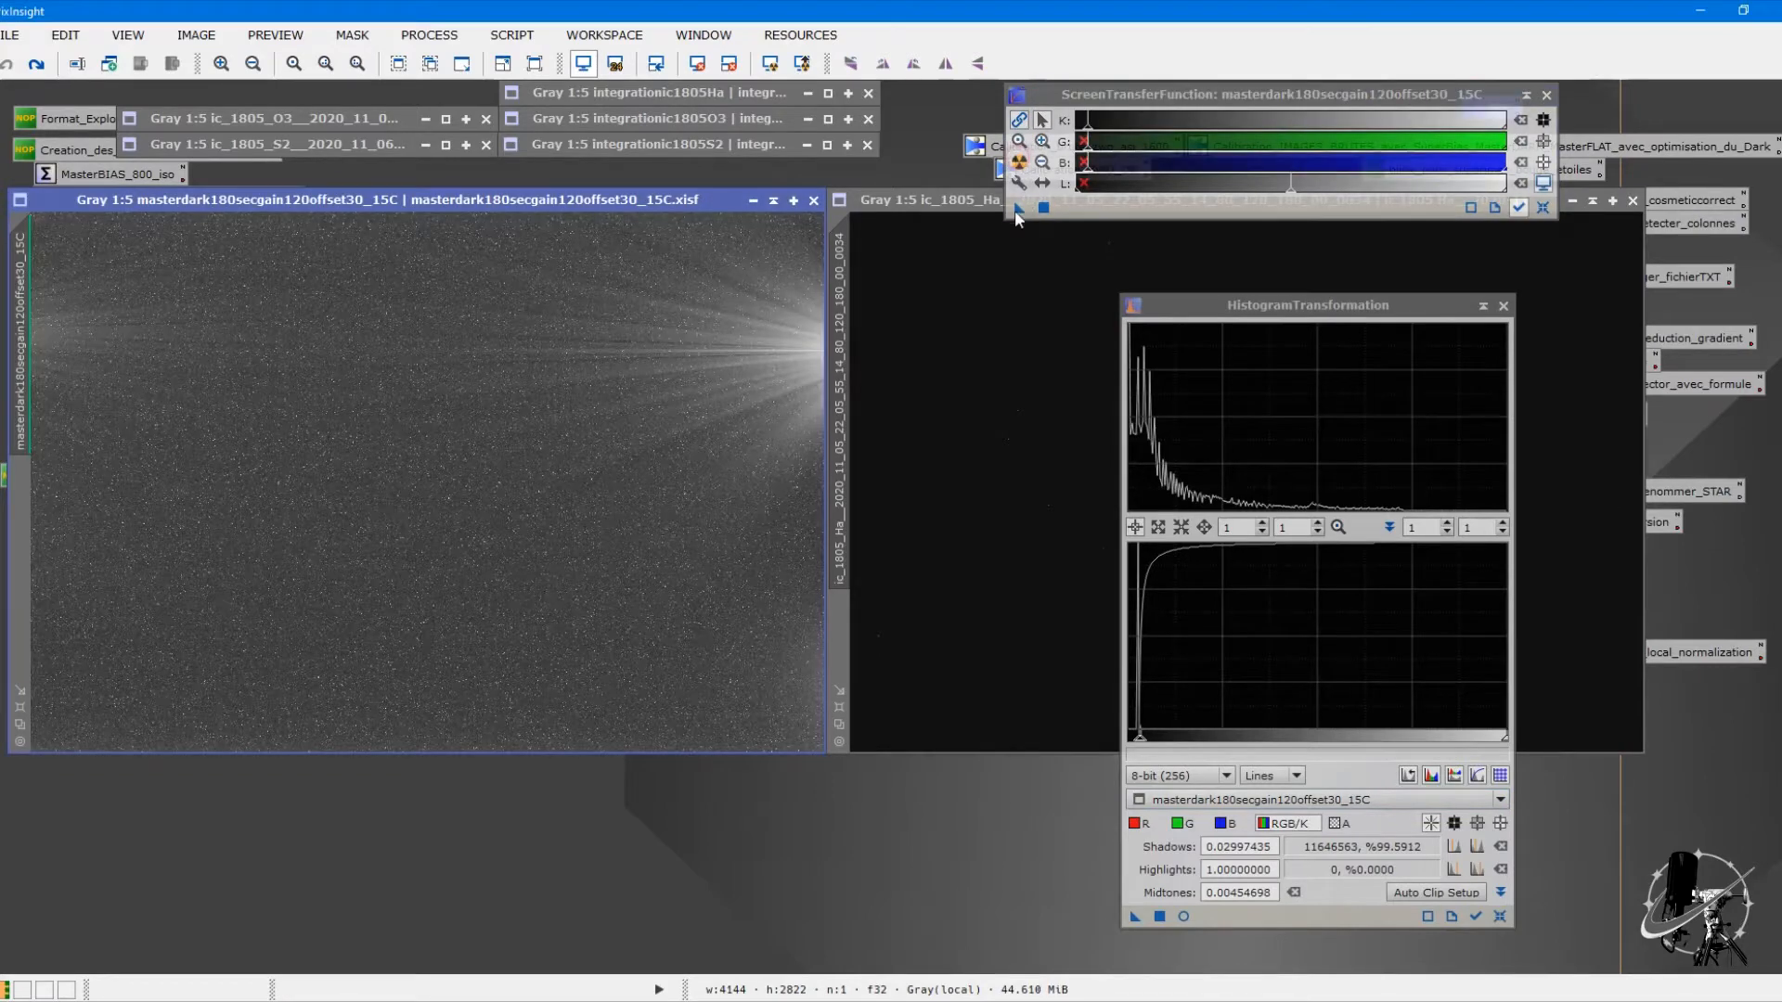
pyautogui.moveTo(1018, 206); pyautogui.dragTo(1258, 921)
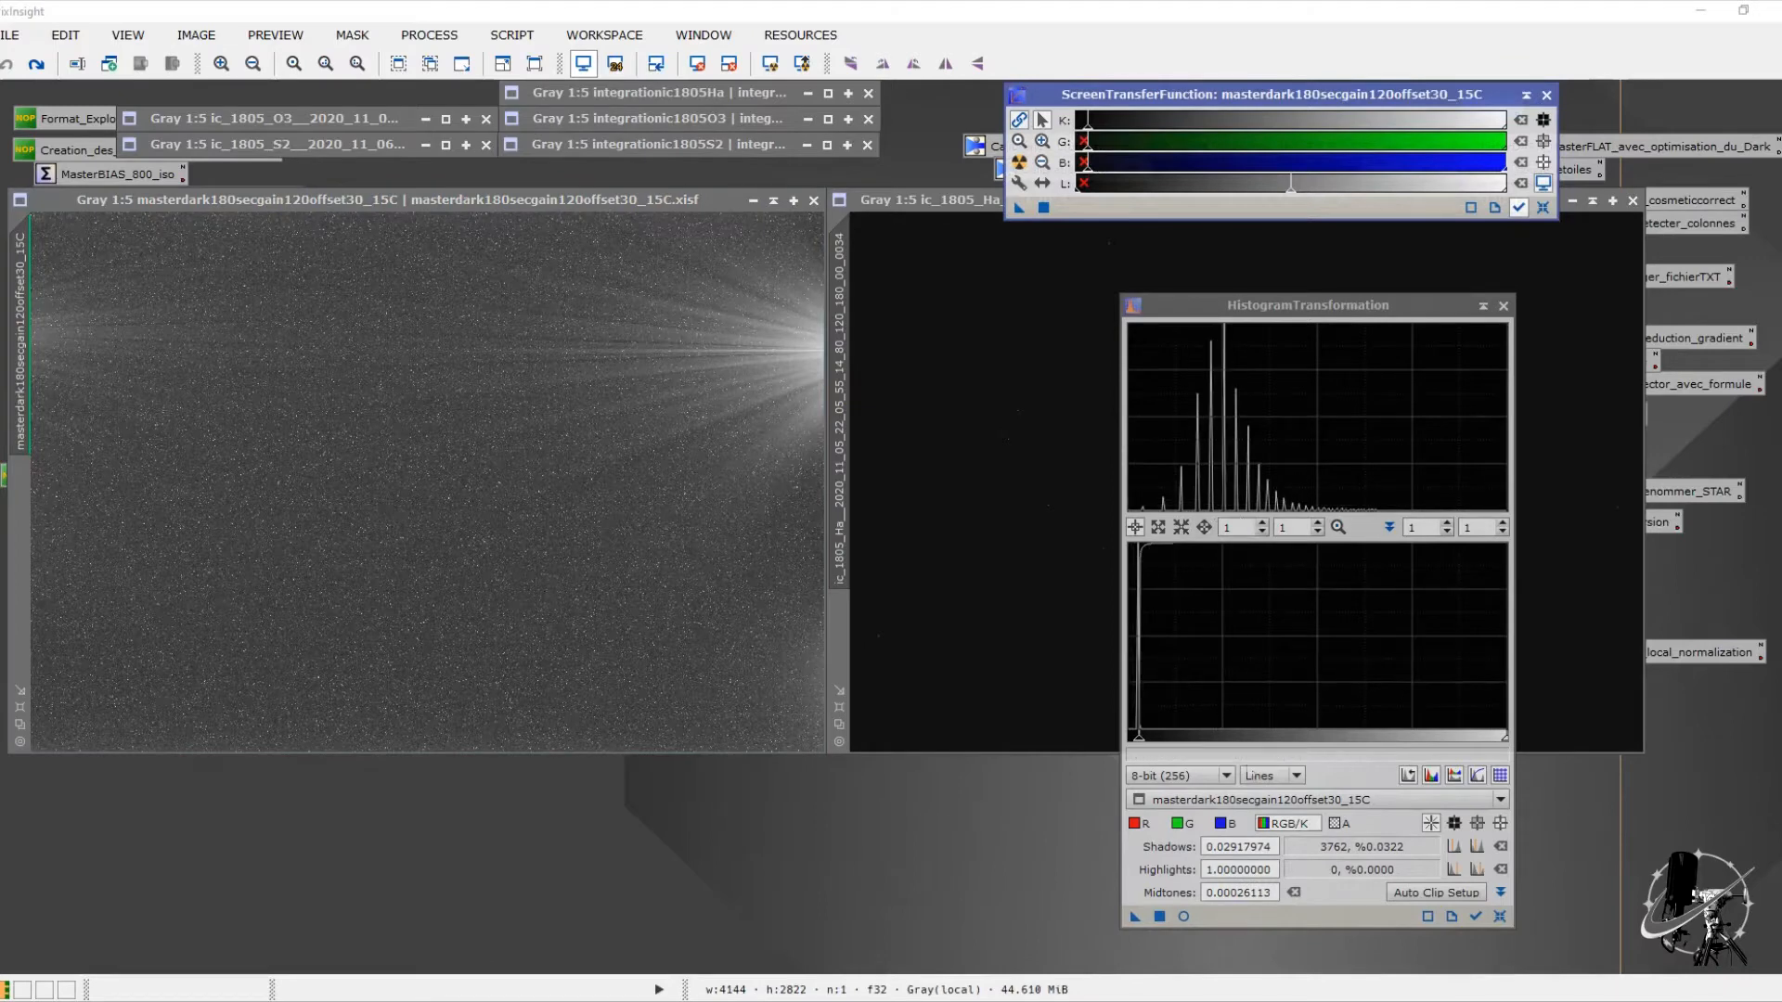
pyautogui.click(1244, 527)
pyautogui.write('00')
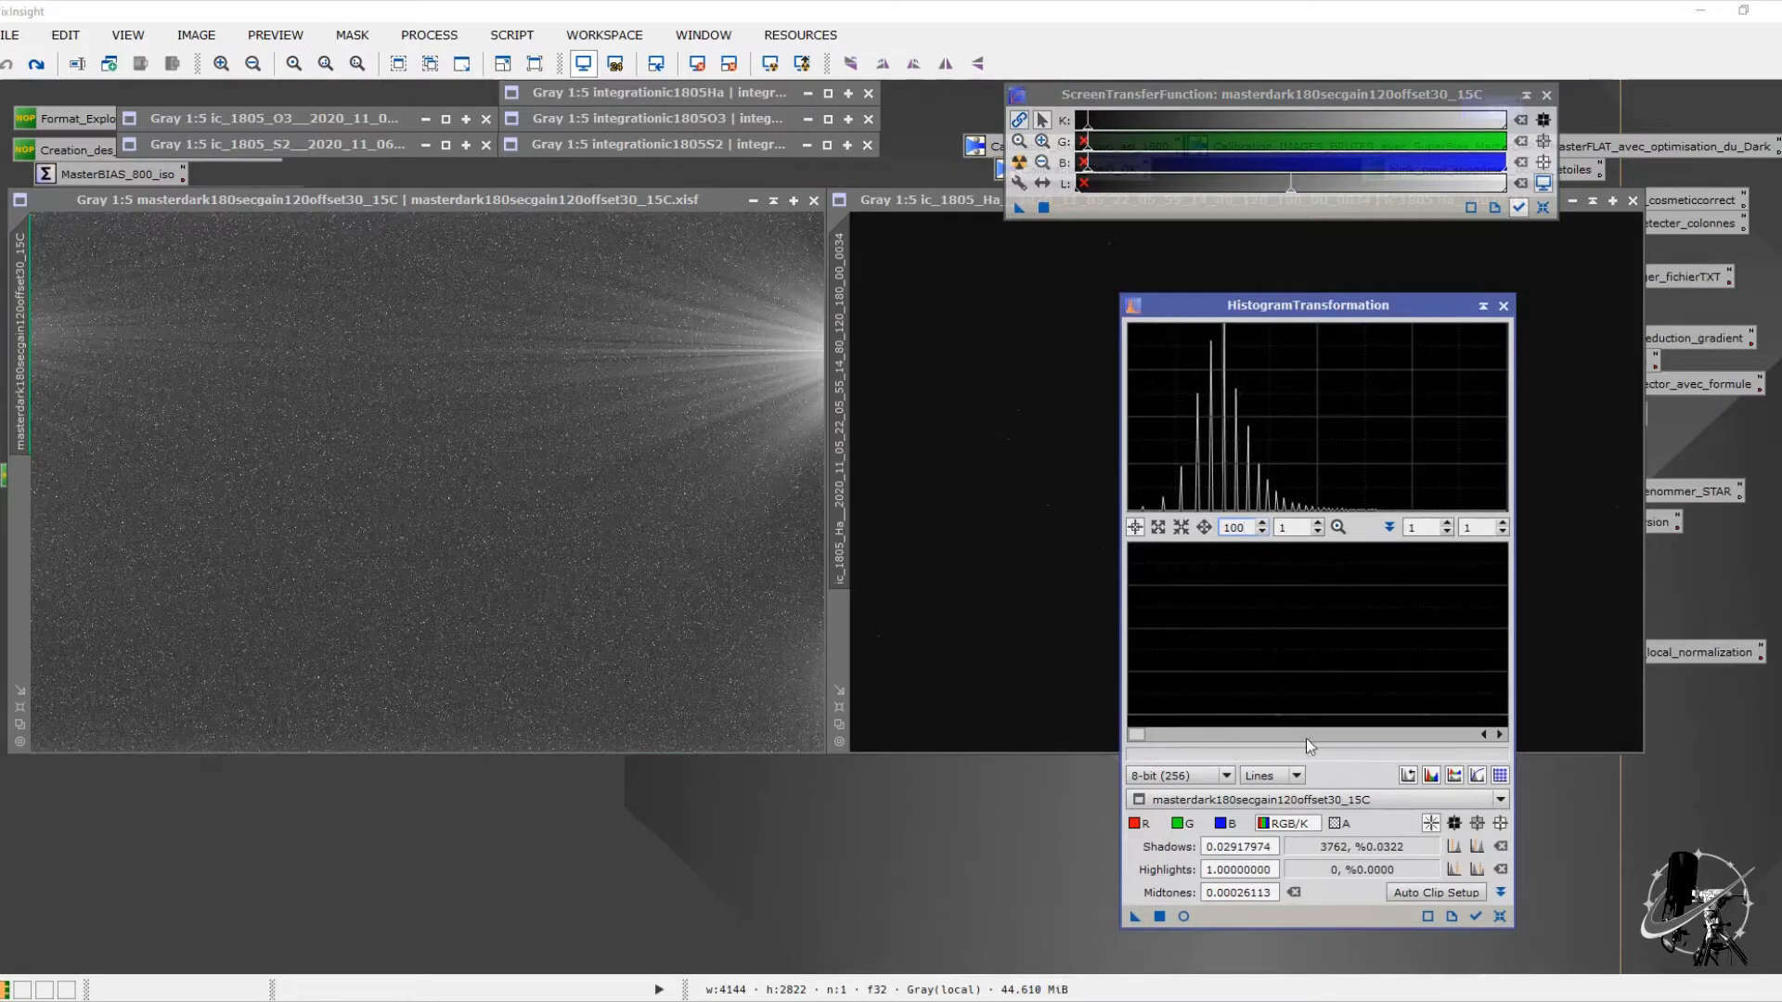
pyautogui.press('BackSpace')
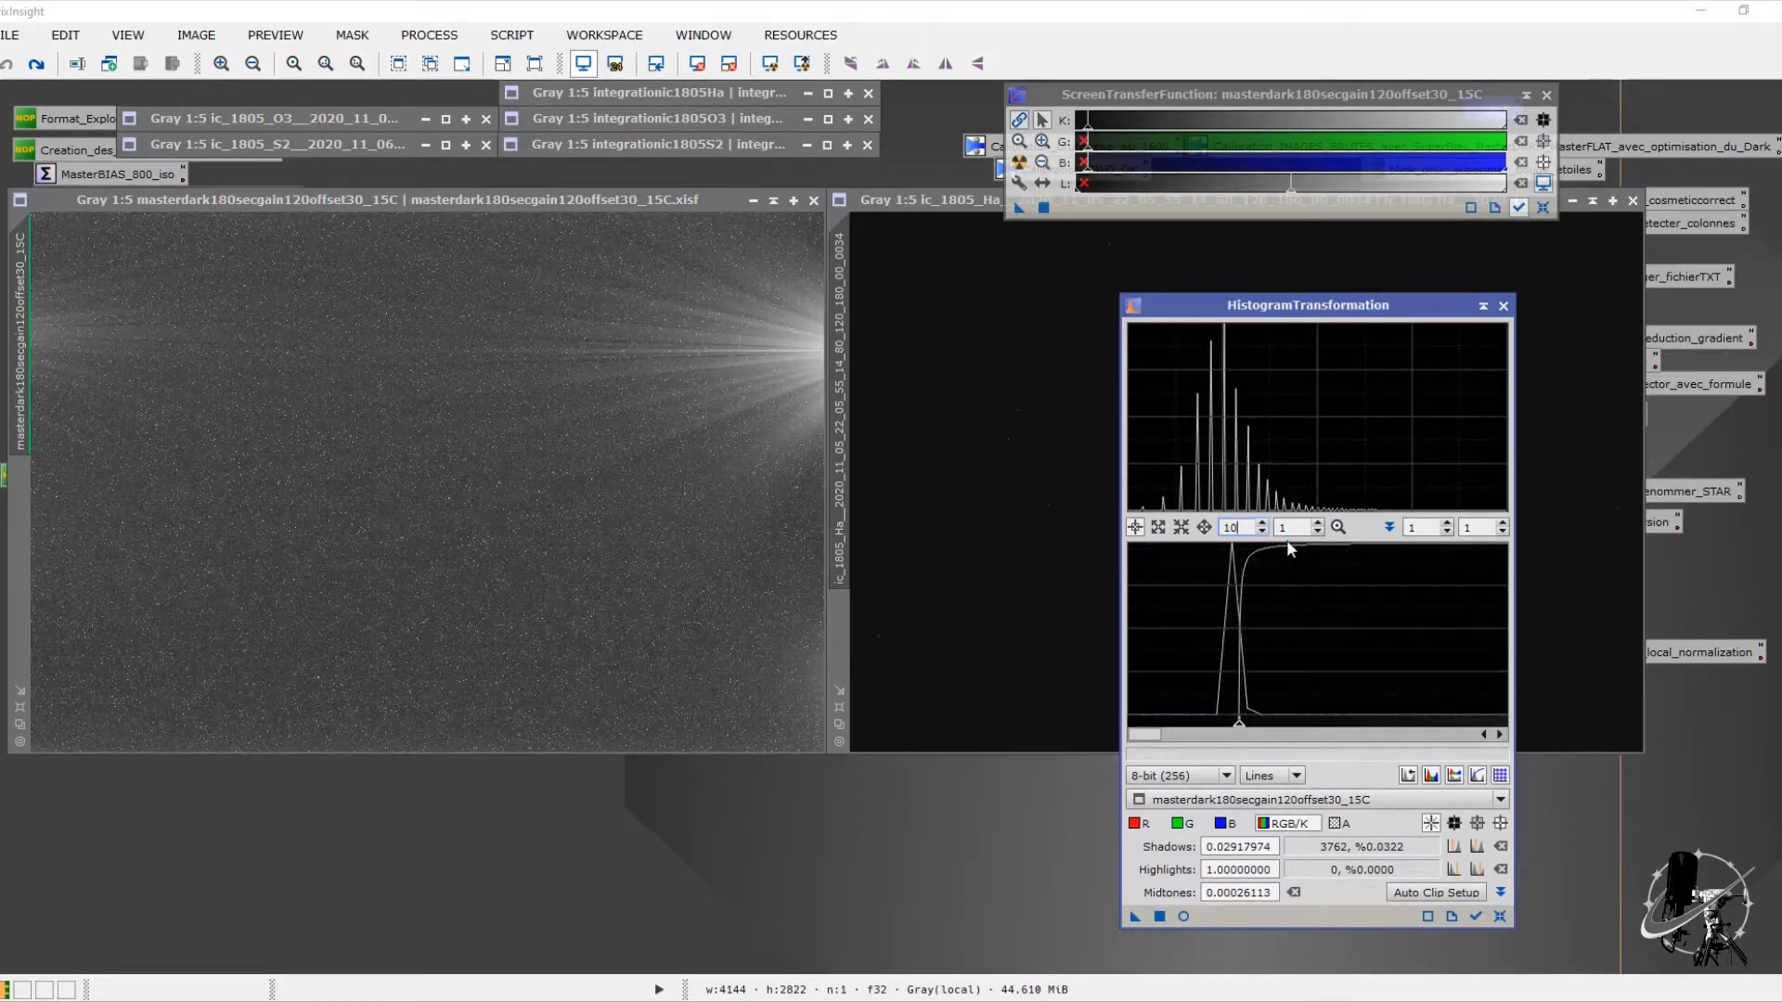
# Step: Auto-stretch the Ha raw frame on screen and load its stretch into HistogramTransformation to compare with the master dark
pyautogui.click(963, 319)
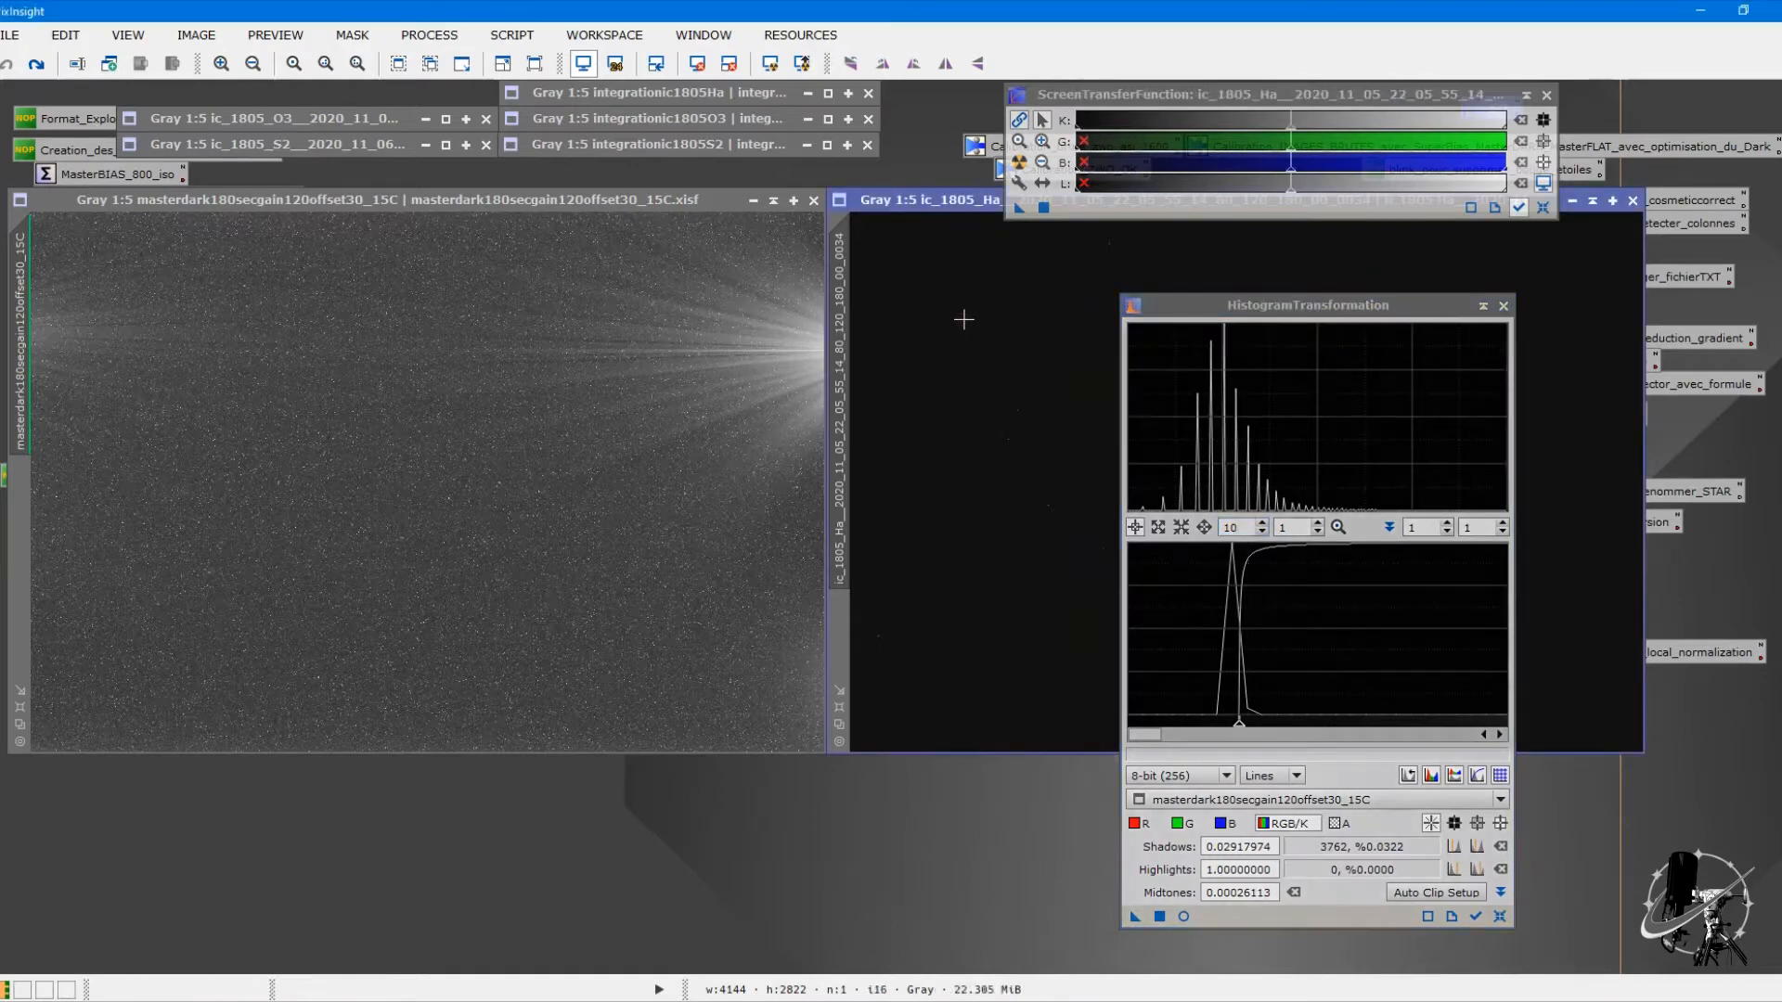
pyautogui.click(1020, 163)
pyautogui.moveTo(1017, 210); pyautogui.dragTo(1294, 921)
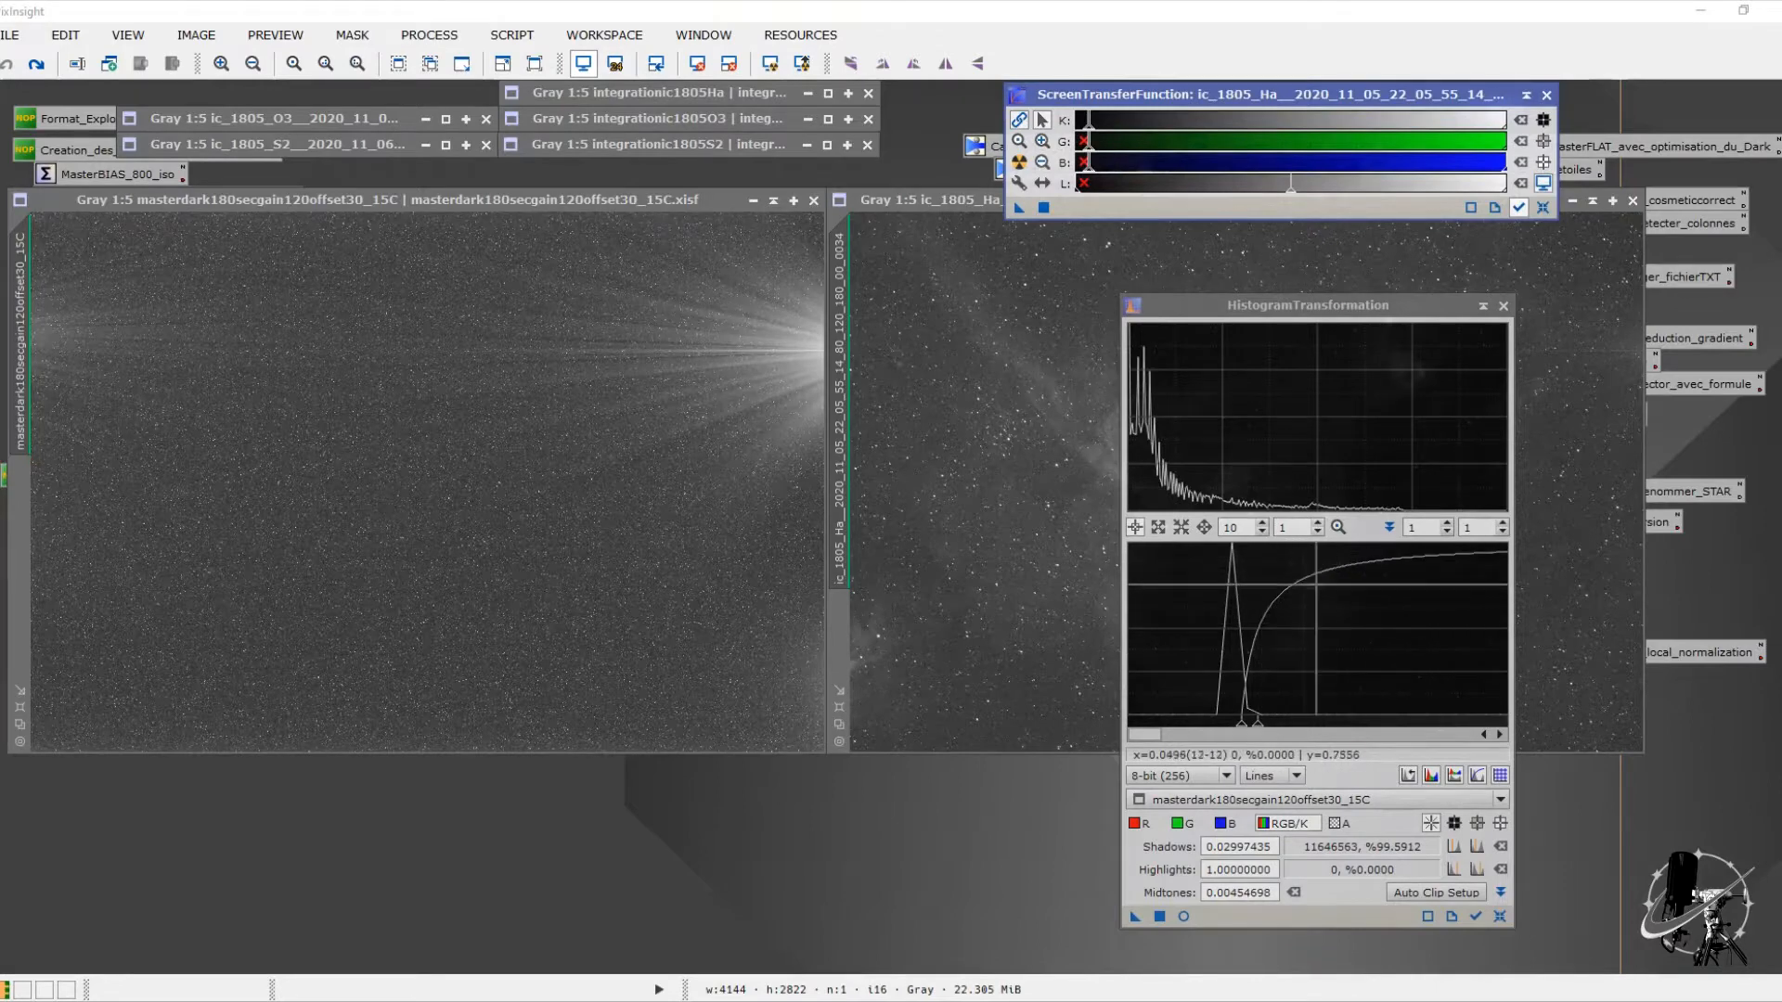
pyautogui.click(342, 366)
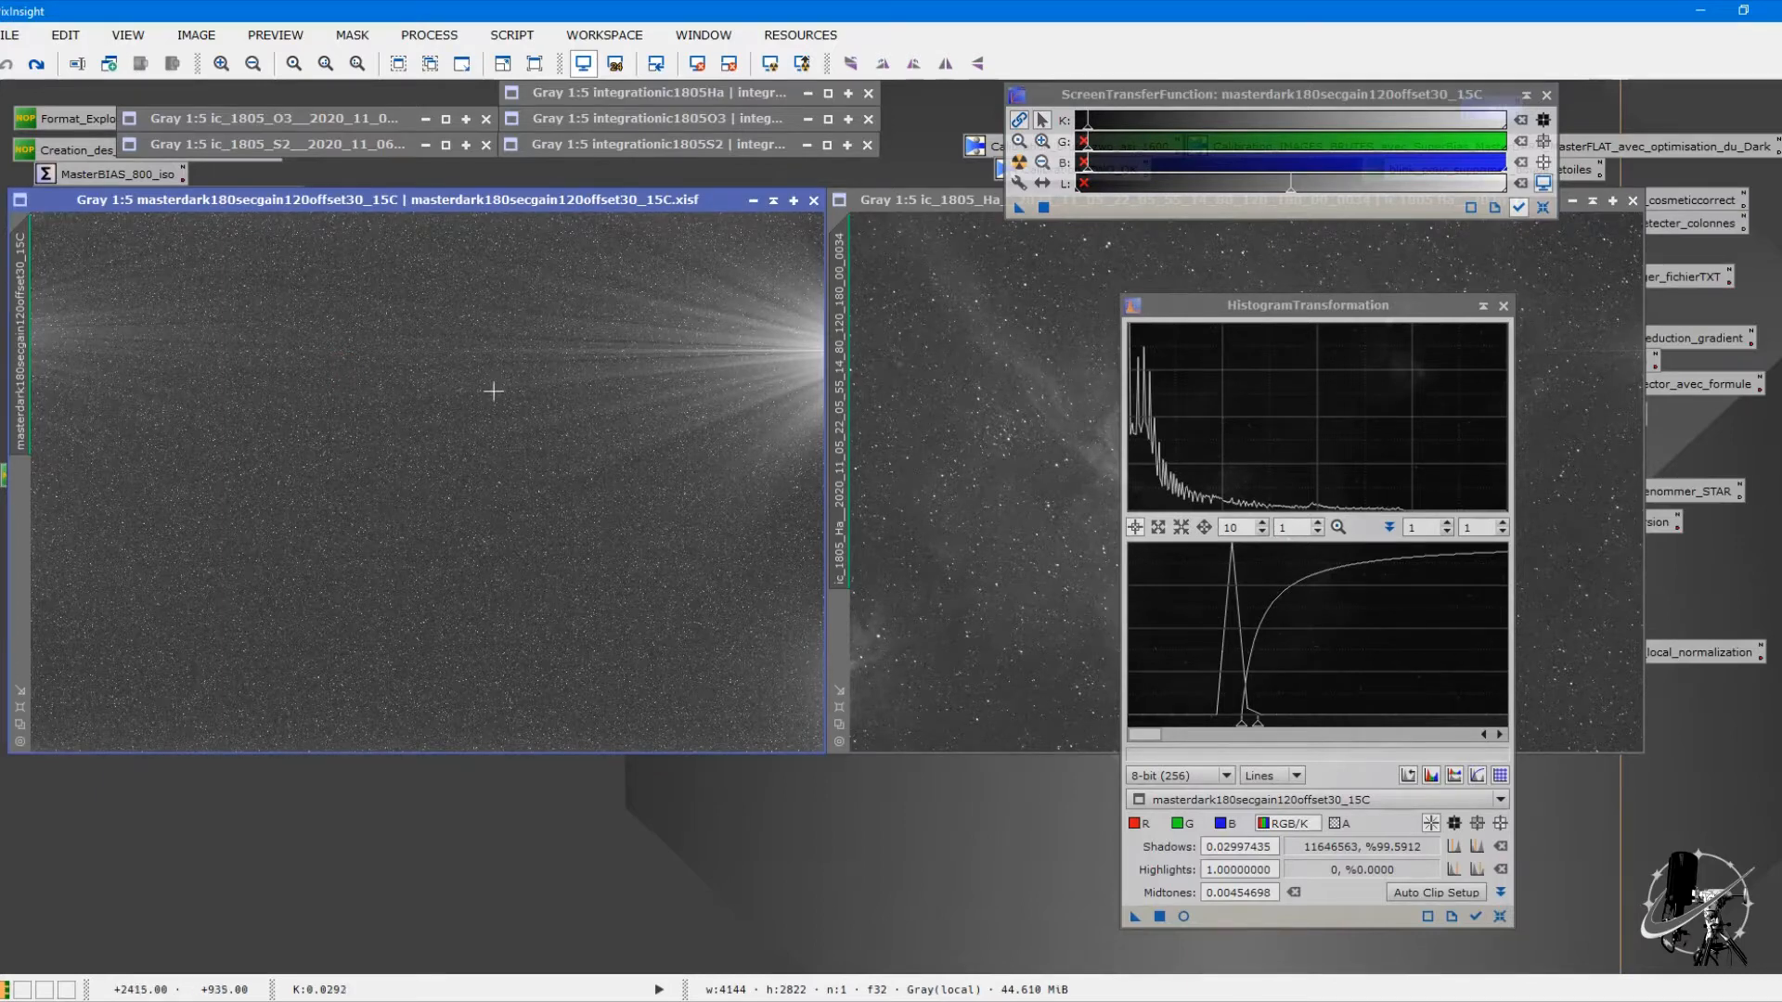
pyautogui.click(953, 344)
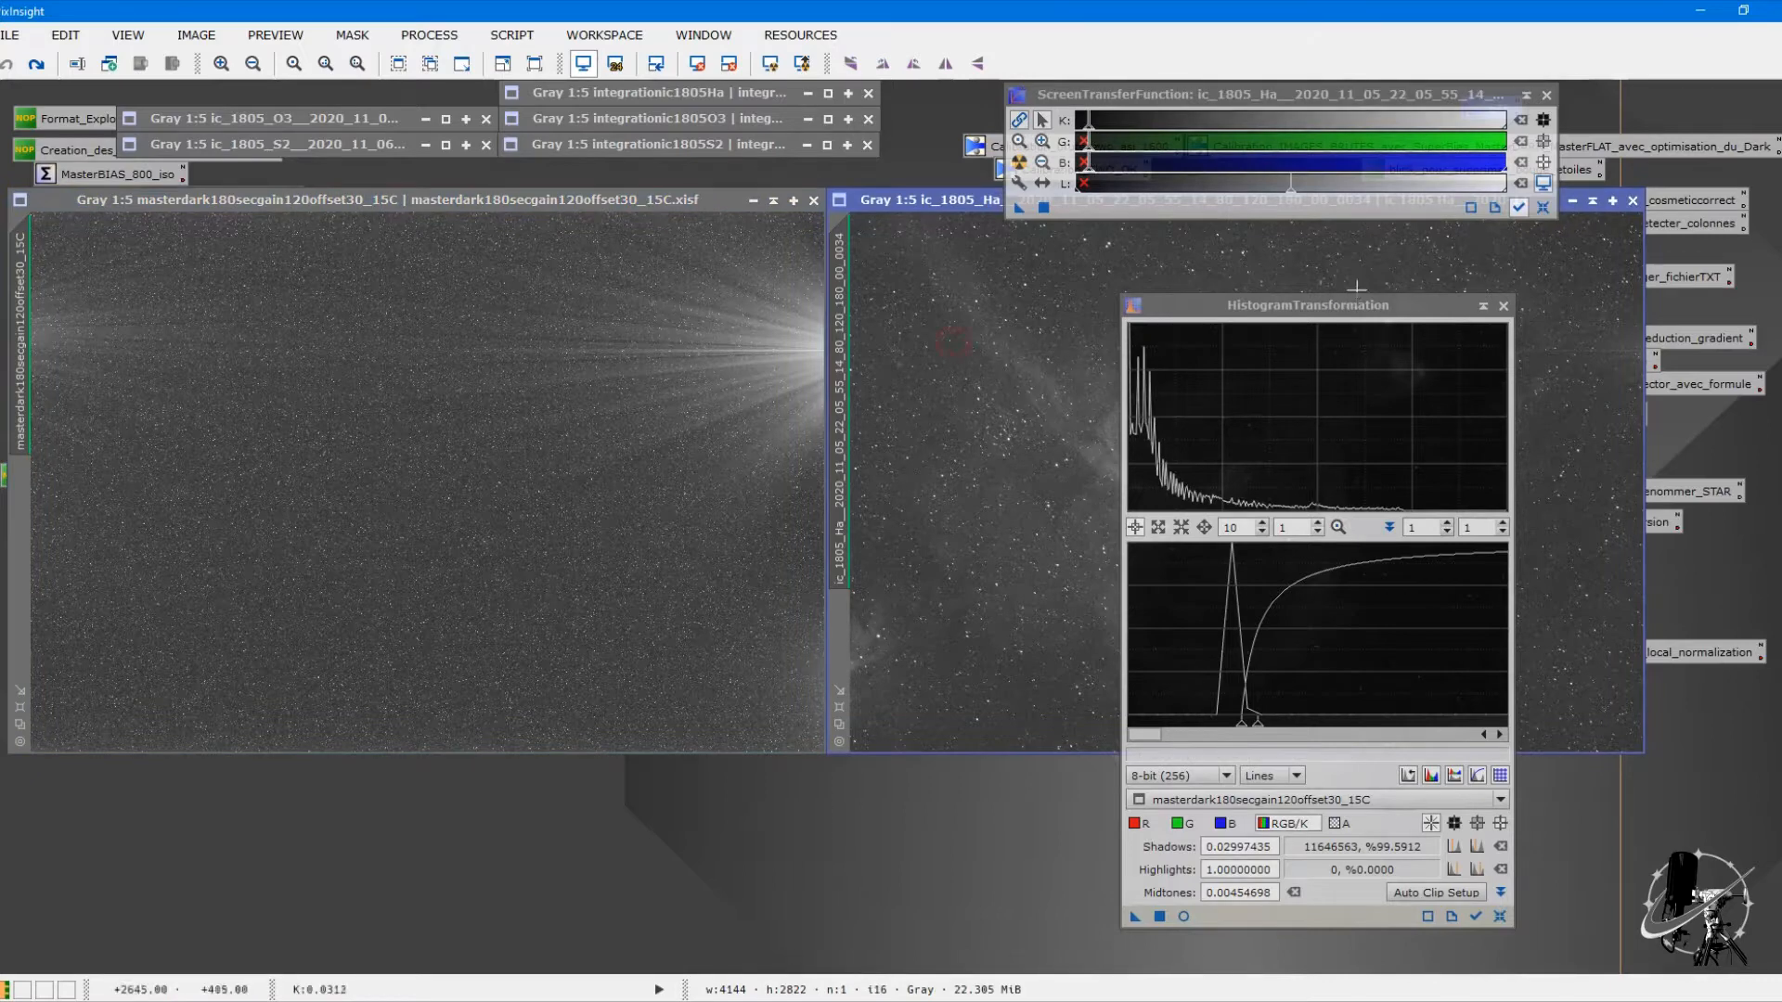
# Step: Uncover the screen-stretched Ha raw frame and master dark for comparison, and close HistogramTransformation and ScreenTransferFunction
pyautogui.moveTo(1360, 306); pyautogui.dragTo(618, 312)
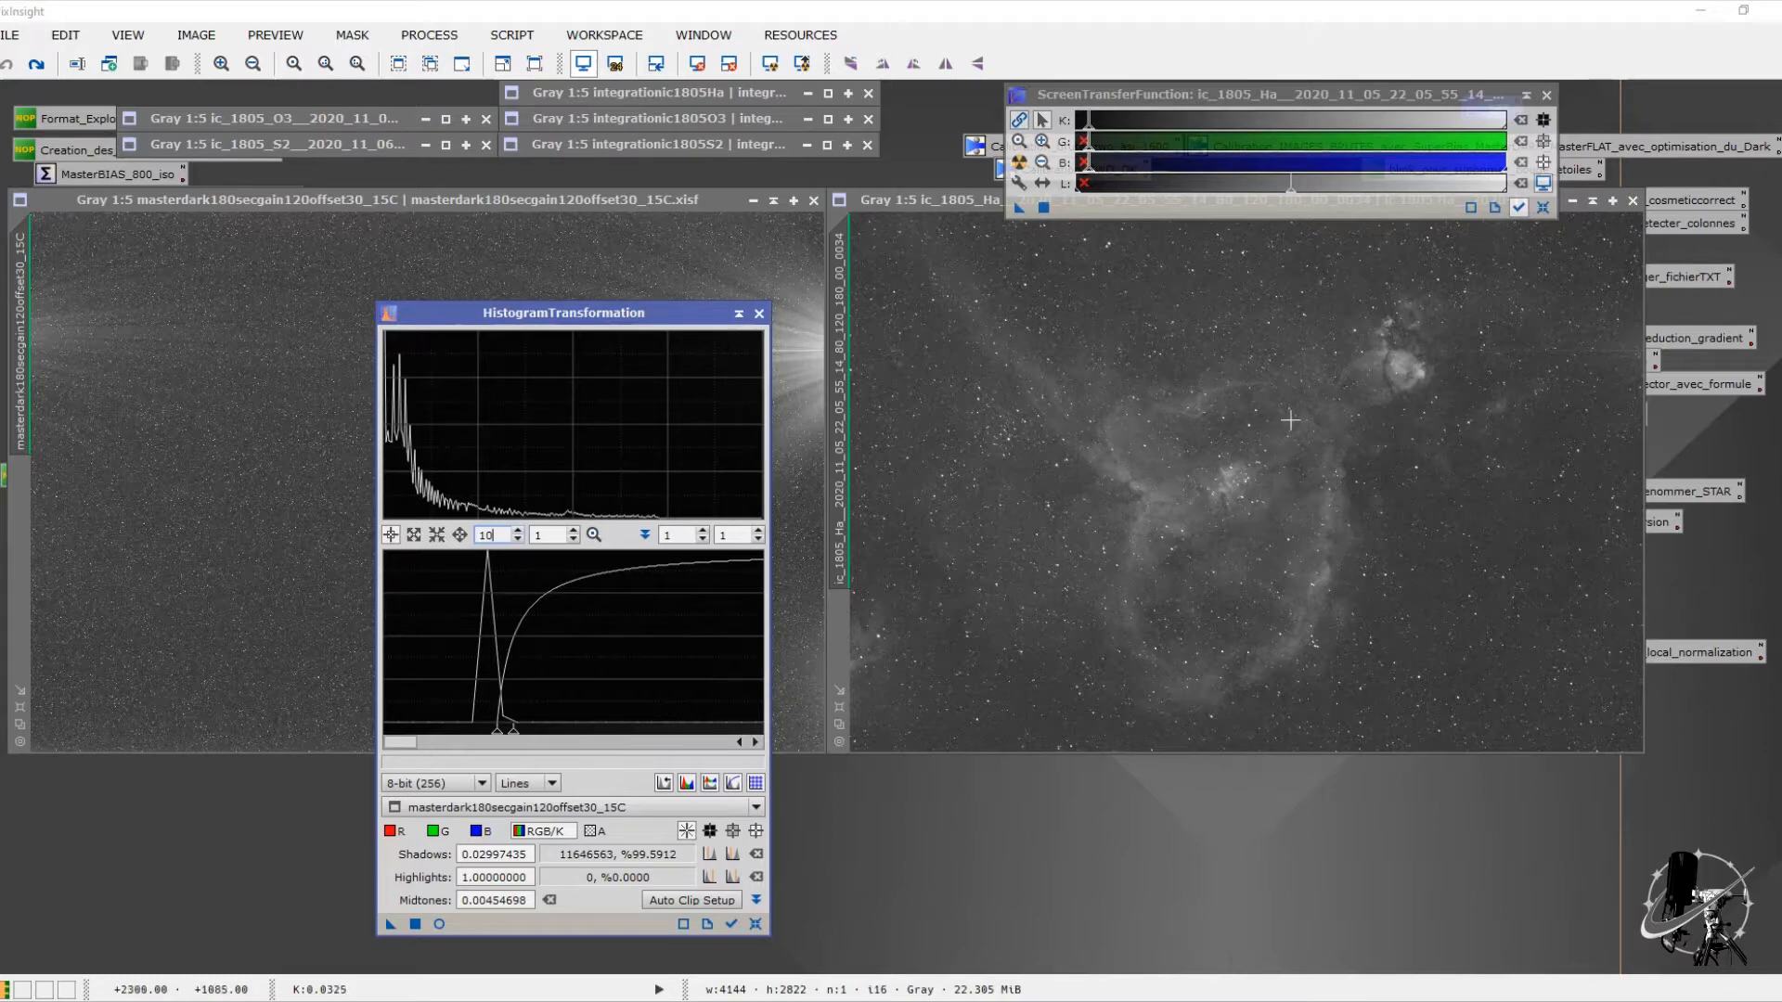
pyautogui.moveTo(539, 322); pyautogui.dragTo(1119, 297)
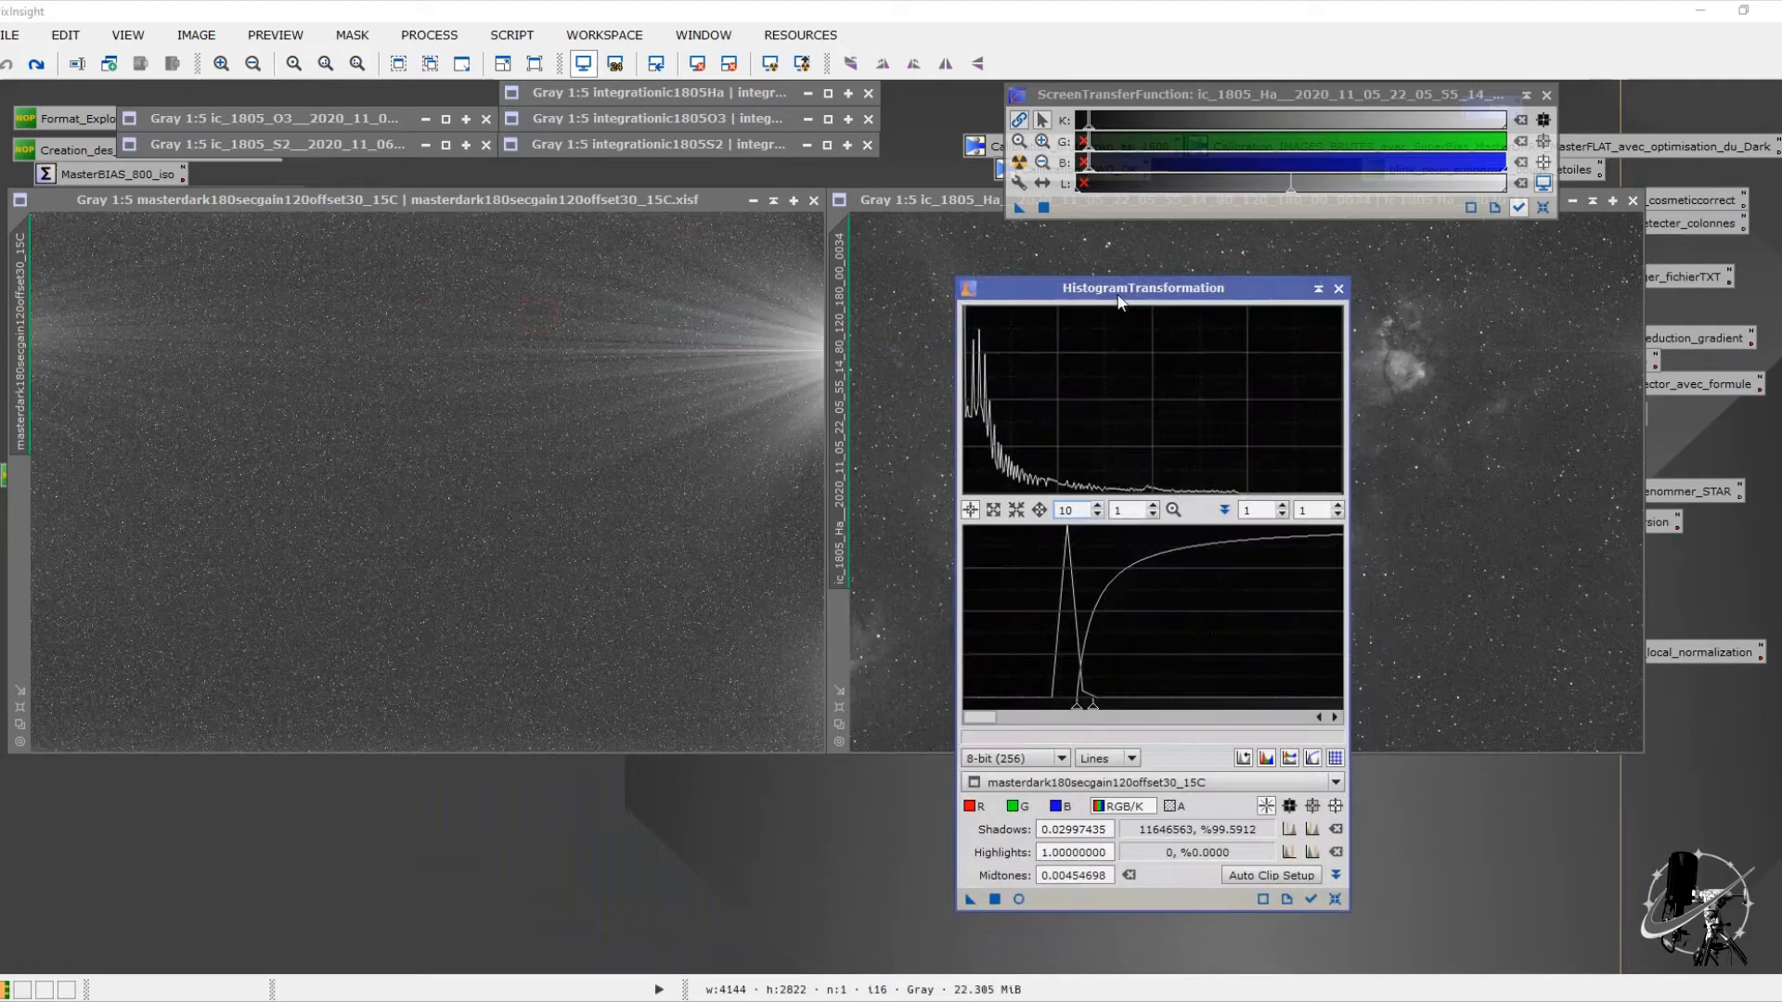
pyautogui.click(1337, 289)
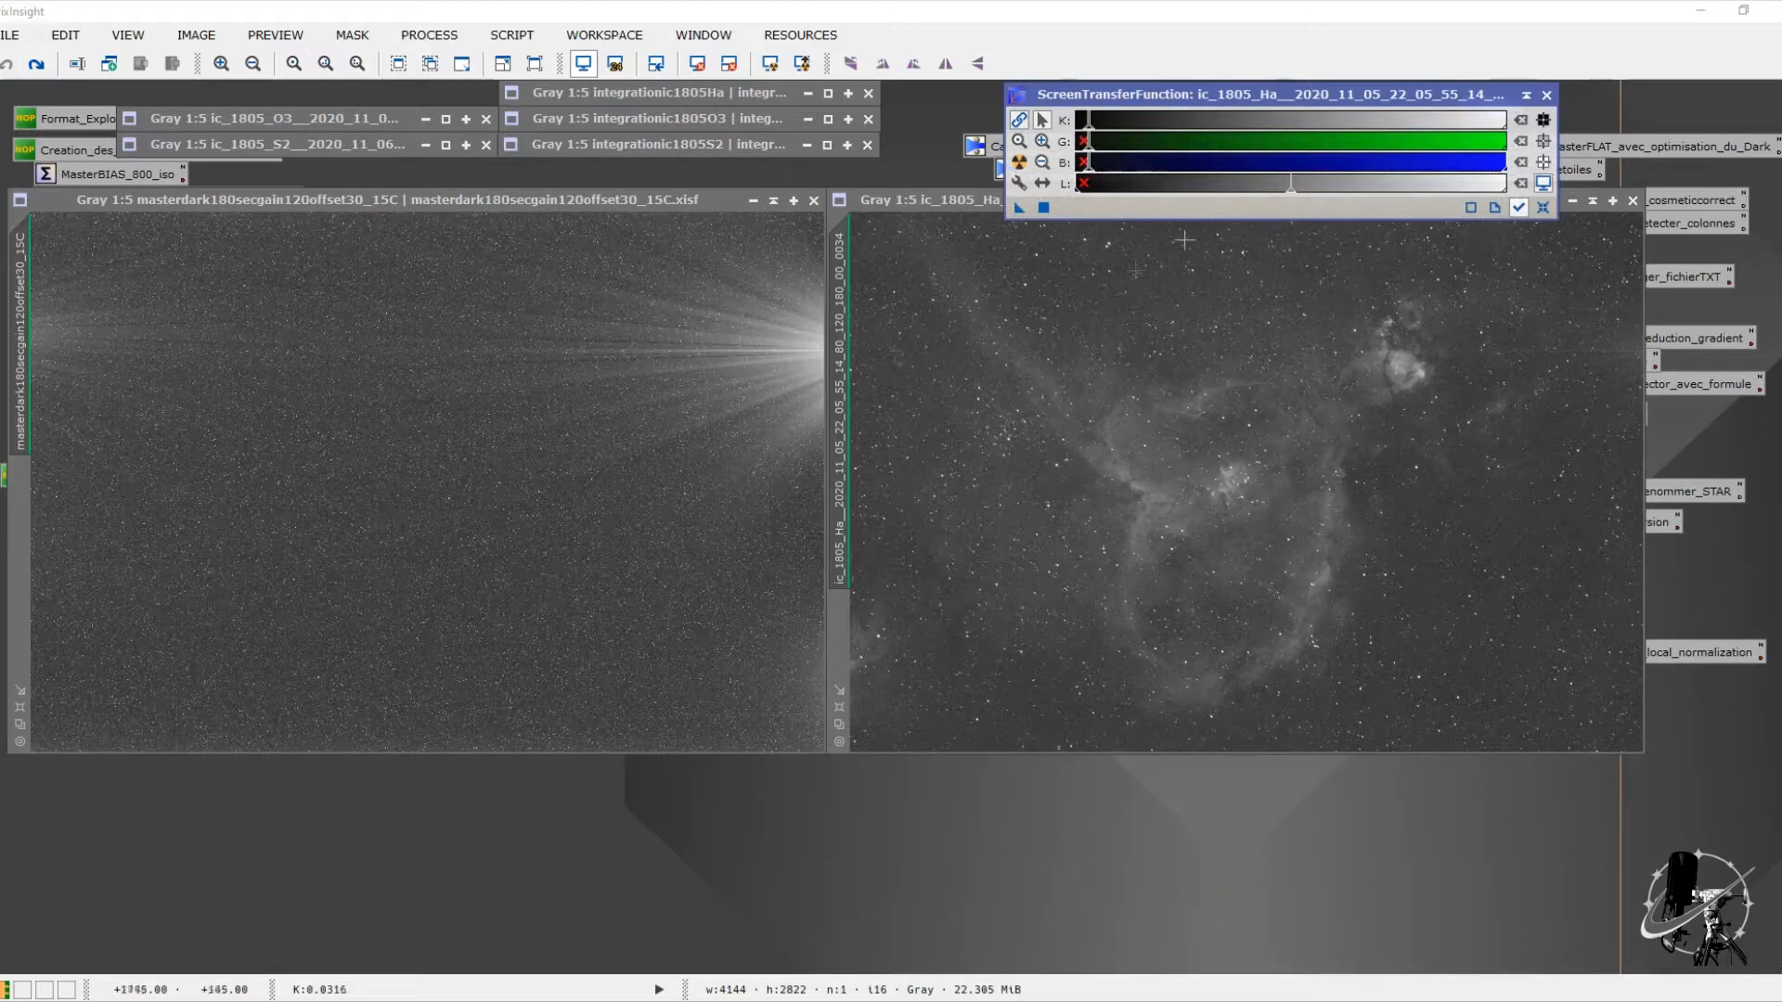
pyautogui.click(1546, 95)
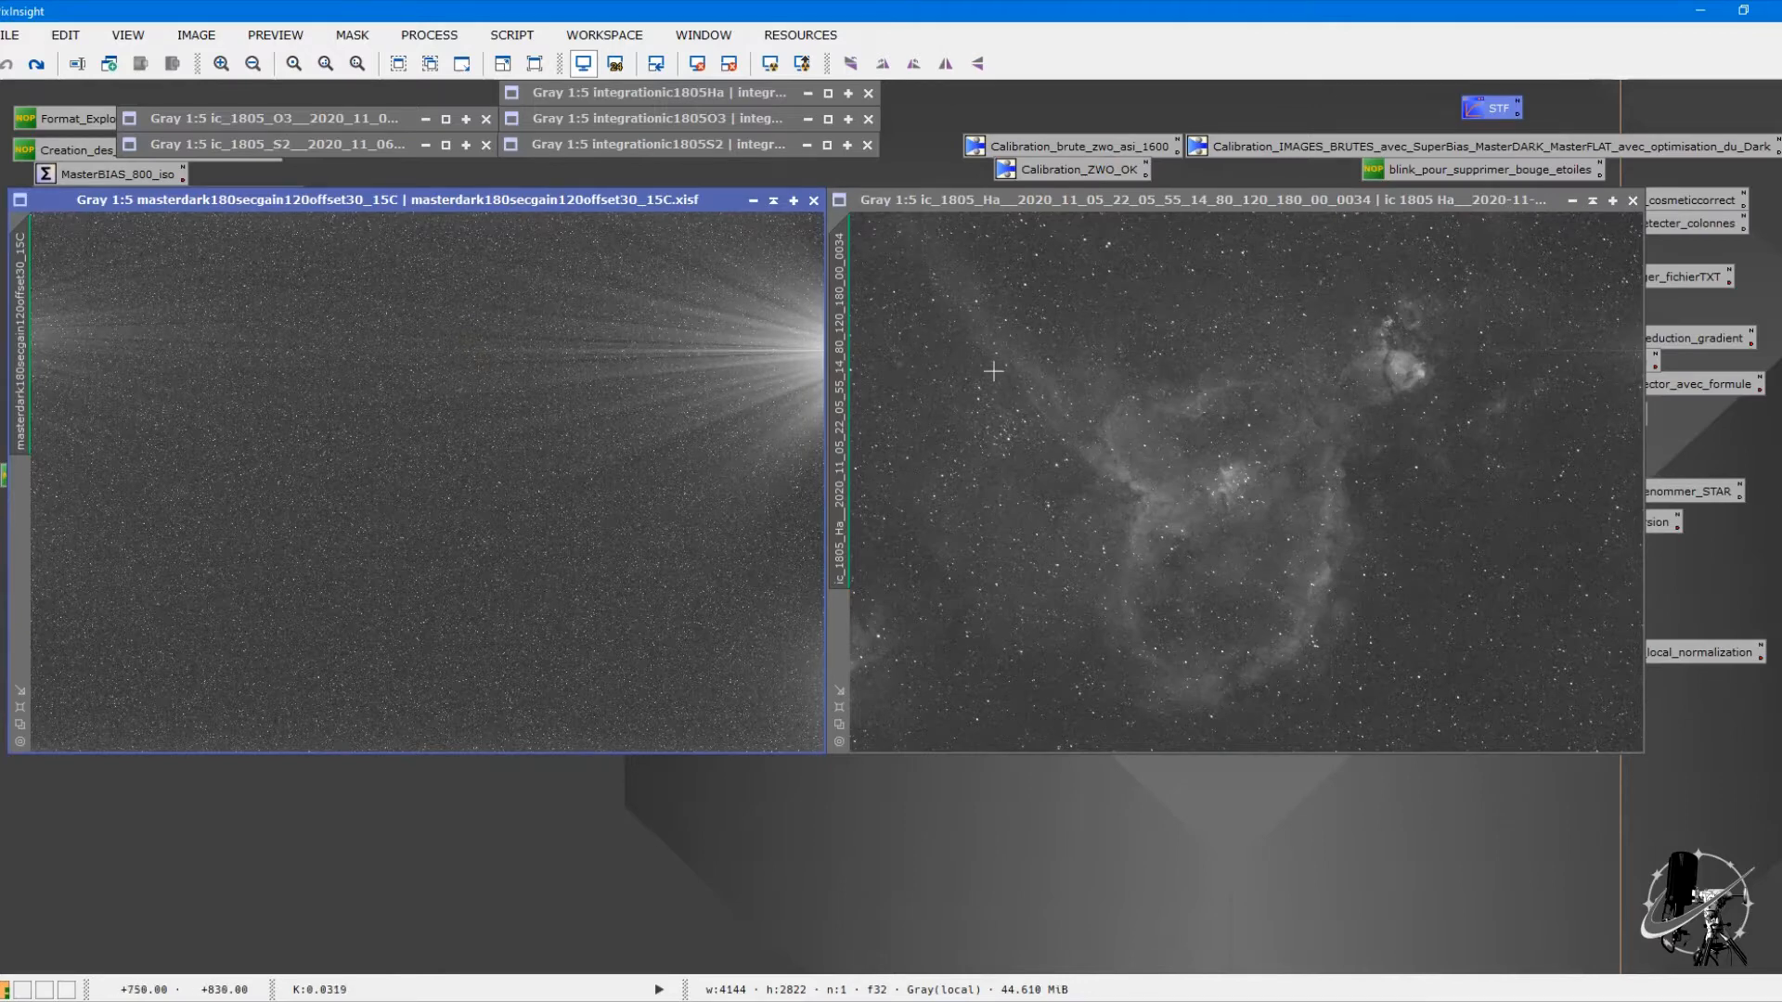
# Step: Open the saved ImageCalibration process Calibration_ZWO_OK
pyautogui.doubleClick(1071, 171)
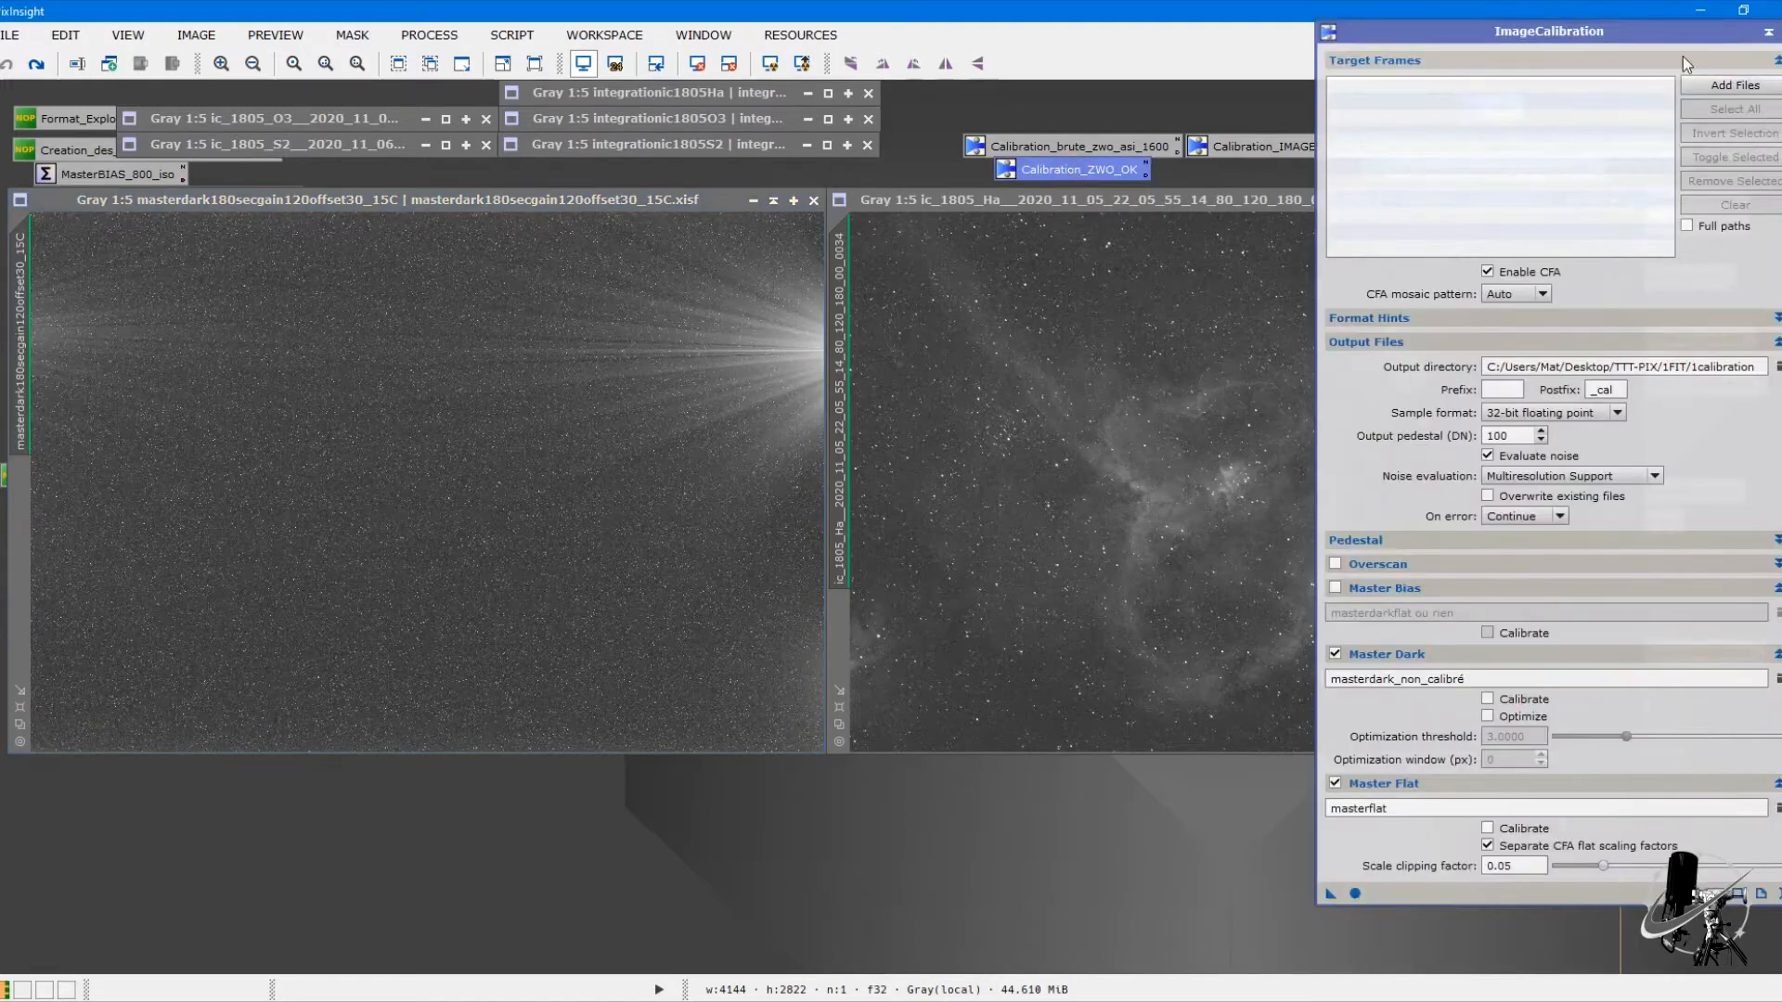
# Step: Rearrange the ImageCalibration window and the Ha raw frame so the master dark and raw frame stay comparable beside the calibration settings
pyautogui.moveTo(1649, 30); pyautogui.dragTo(1479, 45)
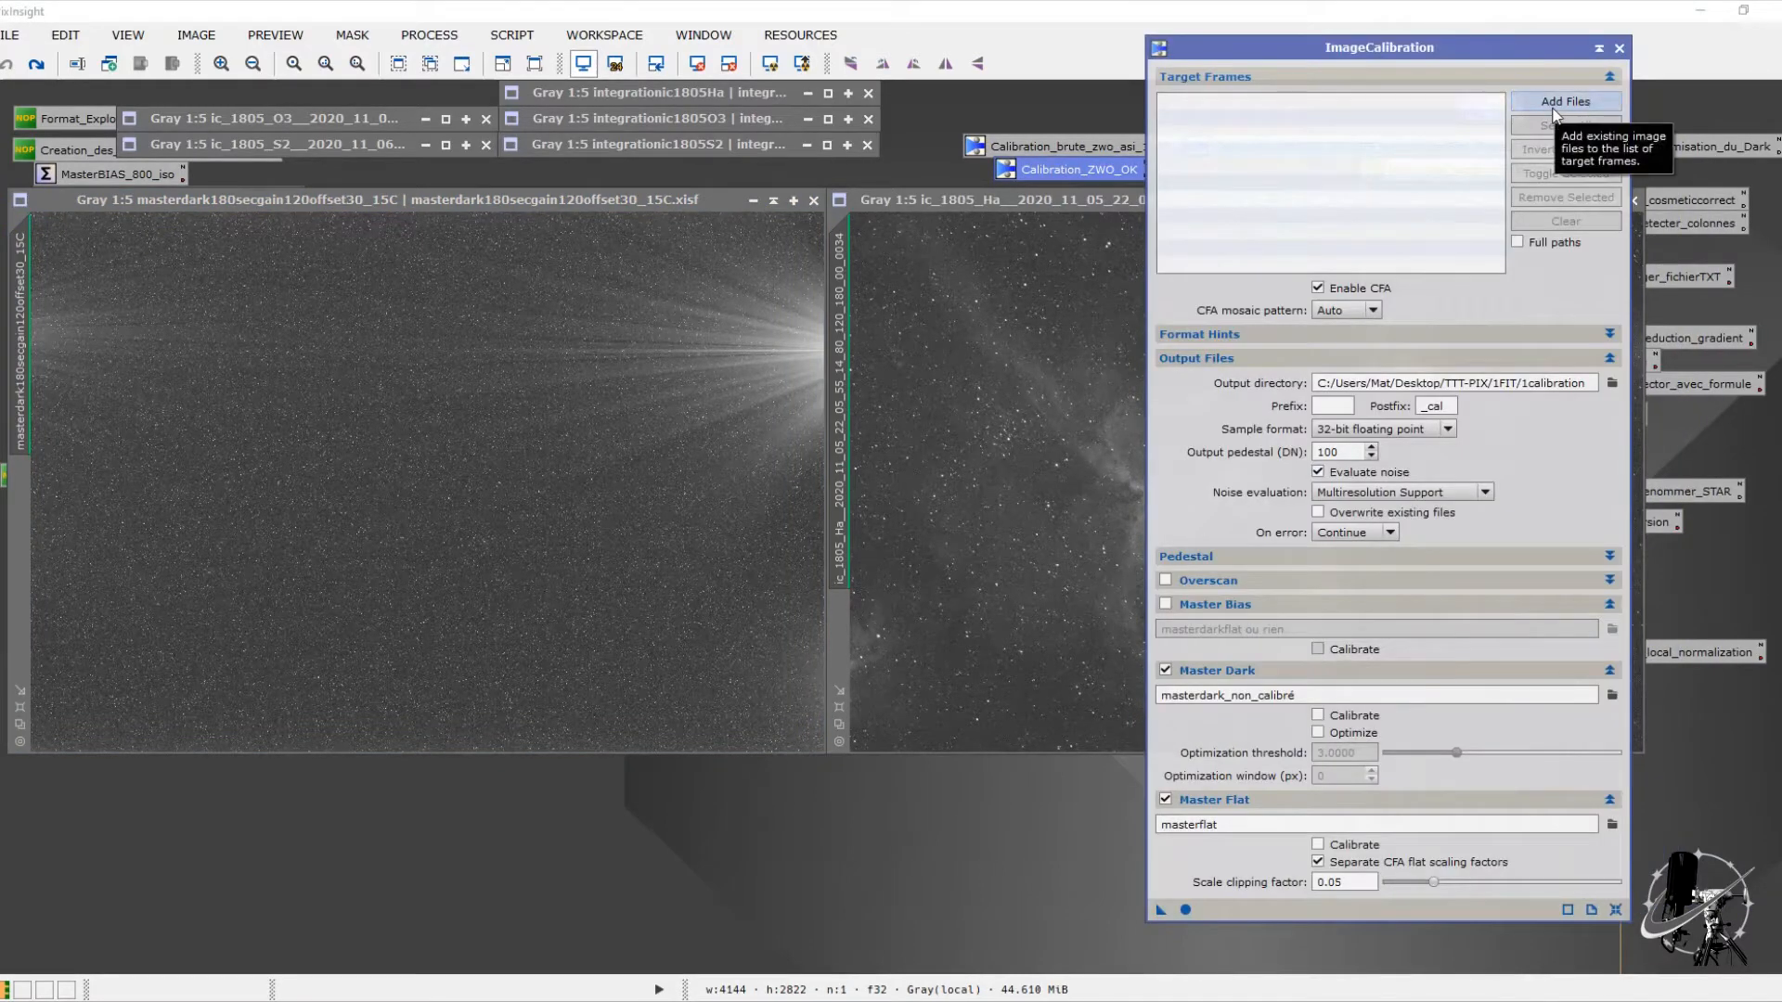
pyautogui.click(971, 202)
pyautogui.moveTo(971, 202); pyautogui.dragTo(232, 258)
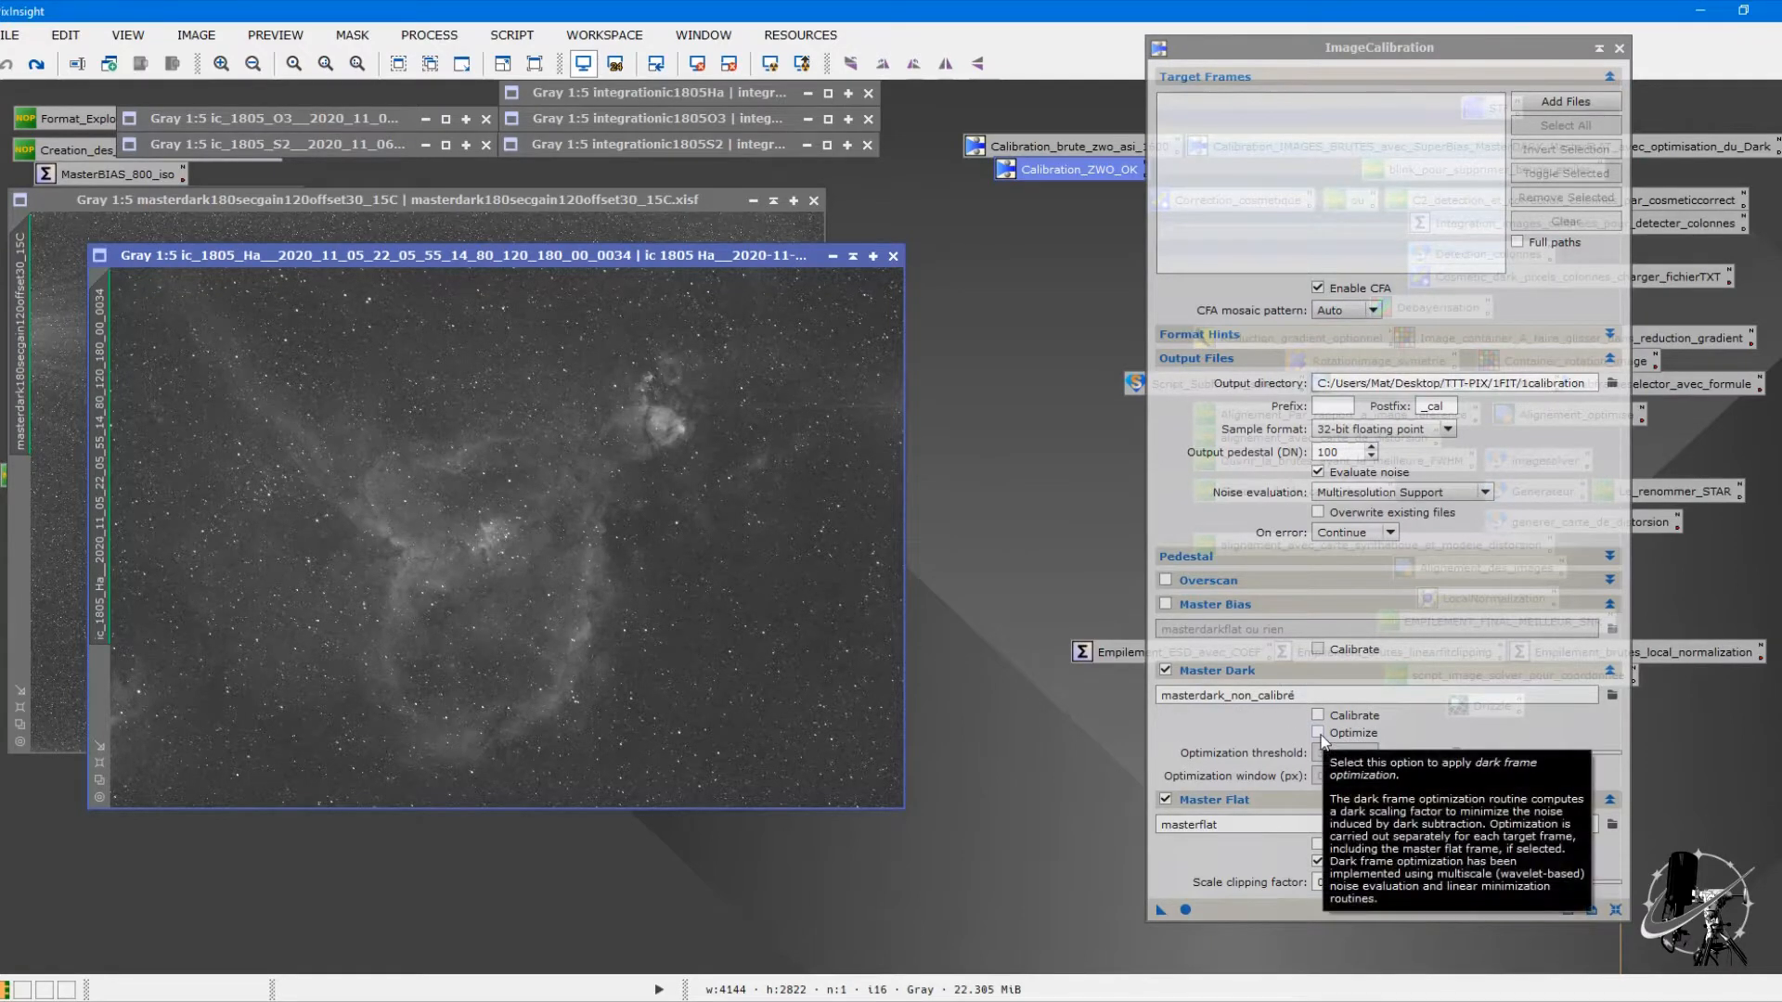
pyautogui.moveTo(420, 255); pyautogui.dragTo(468, 255)
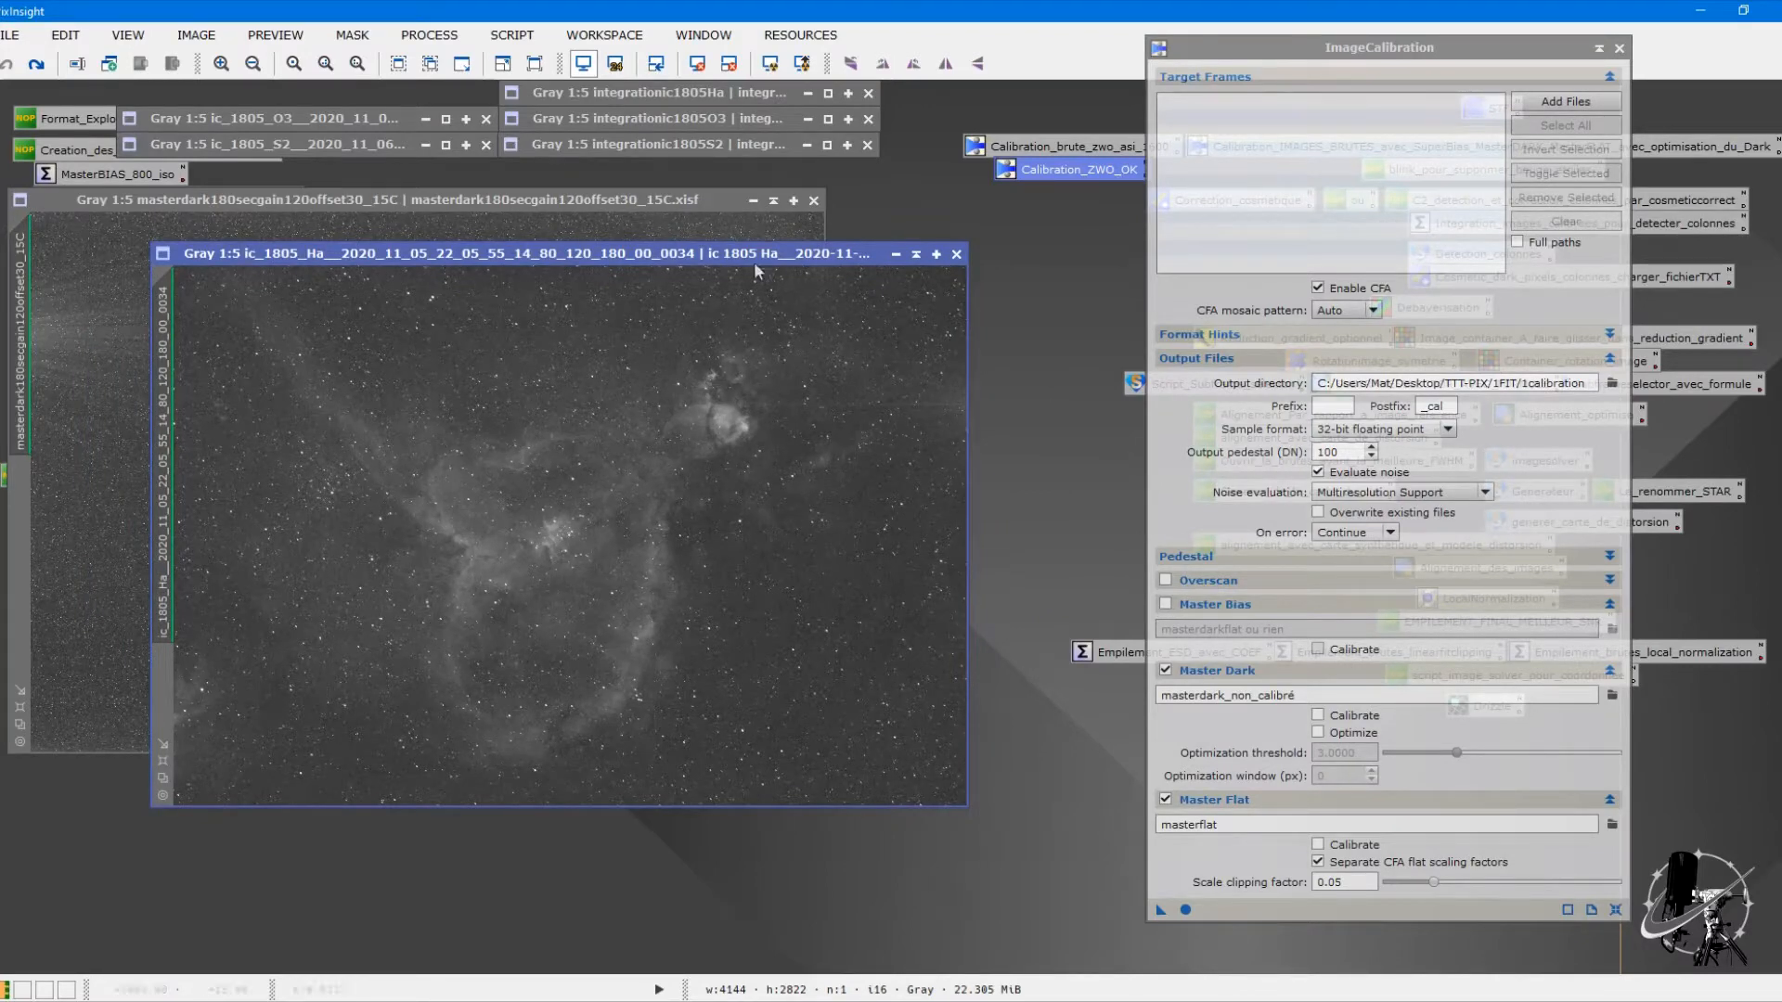
pyautogui.moveTo(746, 257); pyautogui.dragTo(1024, 227)
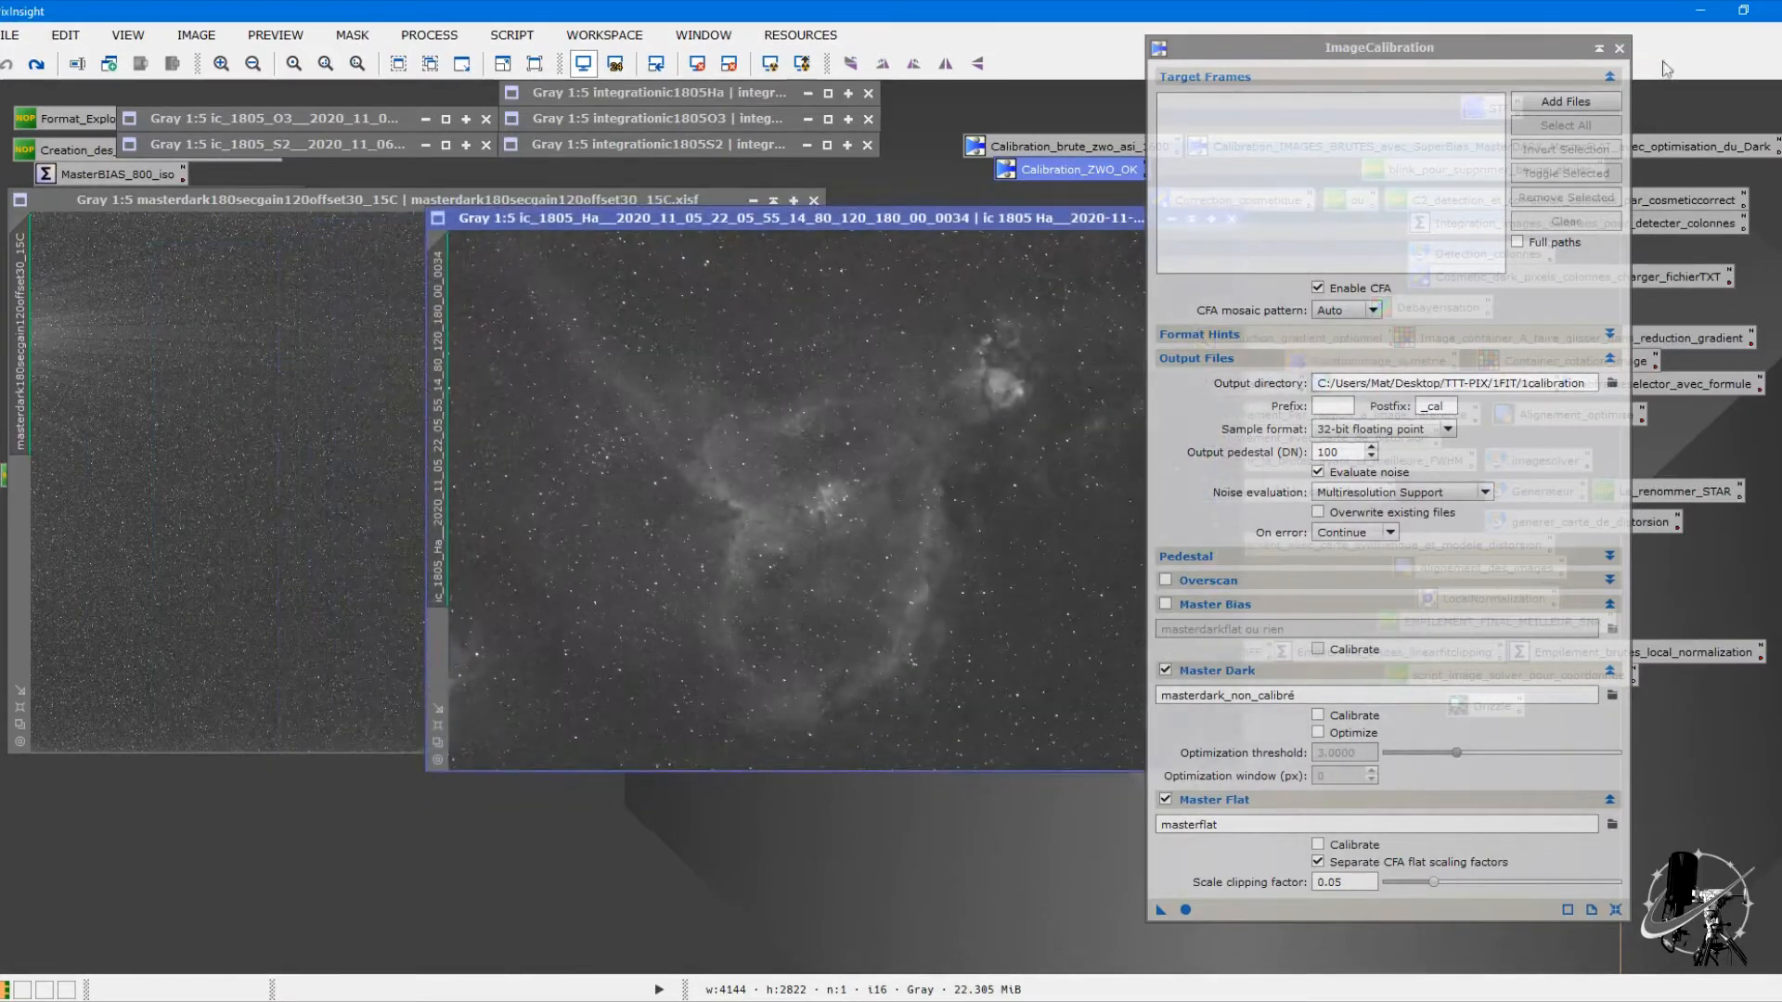
# Step: Add the ic 1805 Ha raw FITS file from the desktop folder discord/IC1805 as the calibration target frame
pyautogui.click(1566, 101)
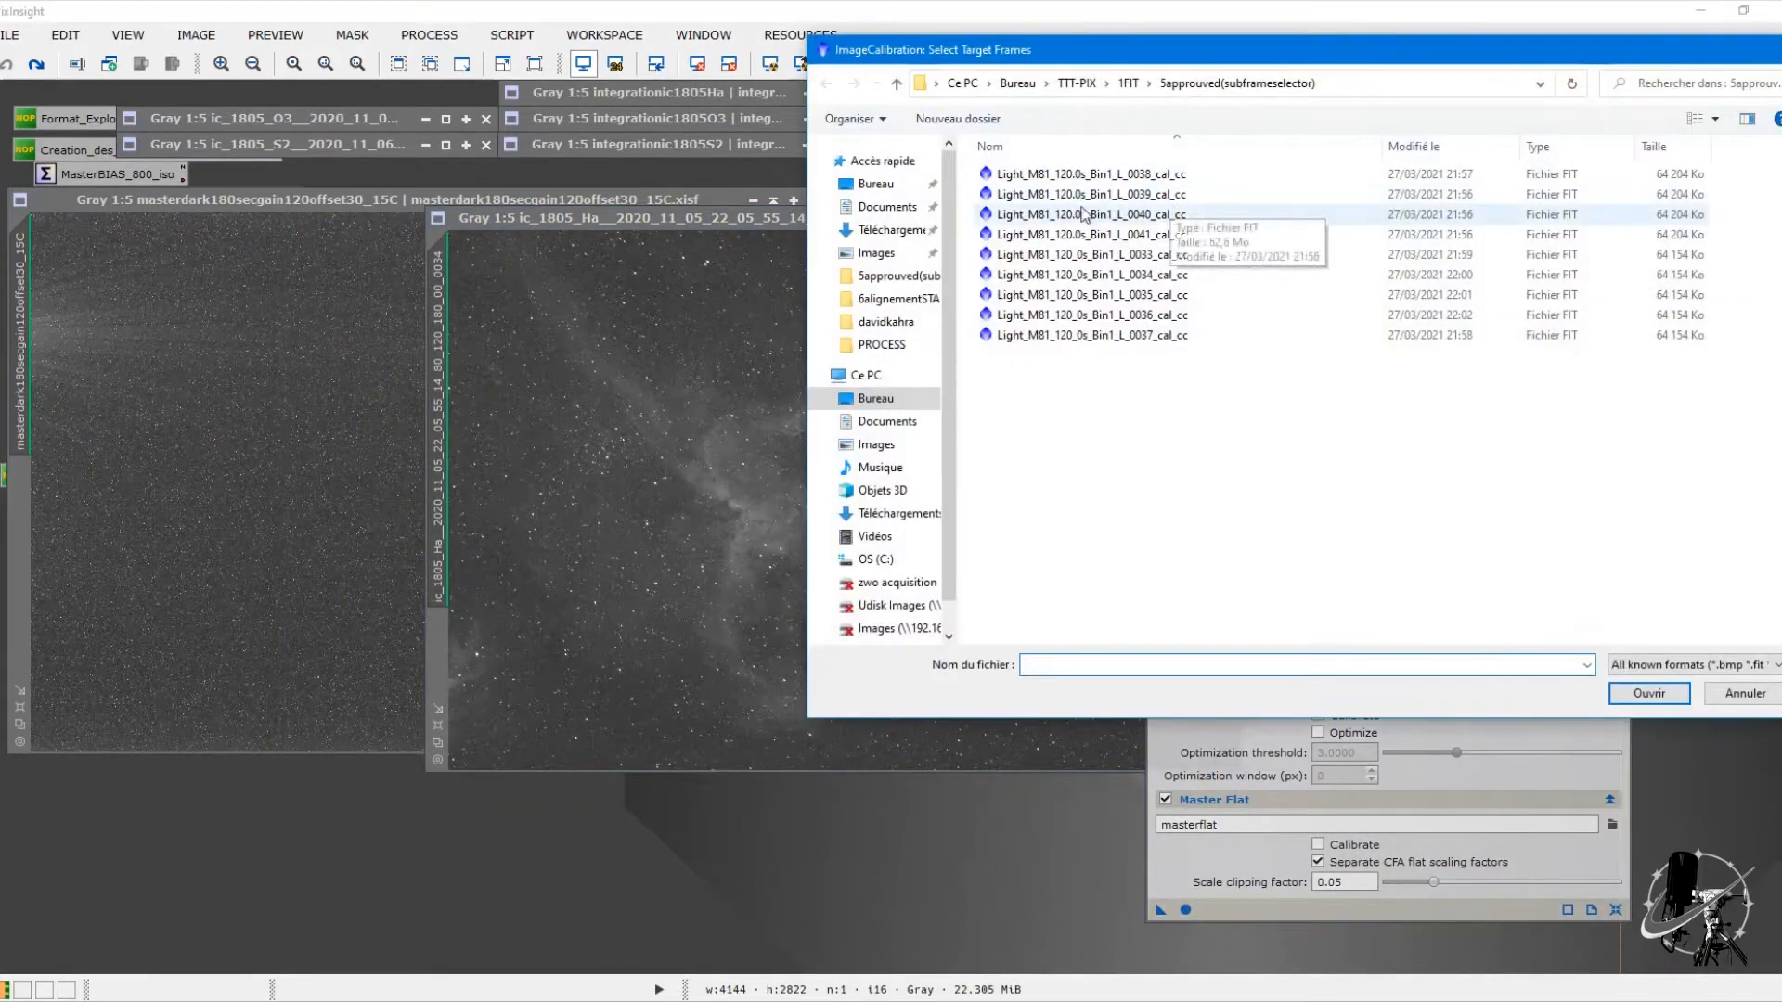
pyautogui.click(875, 184)
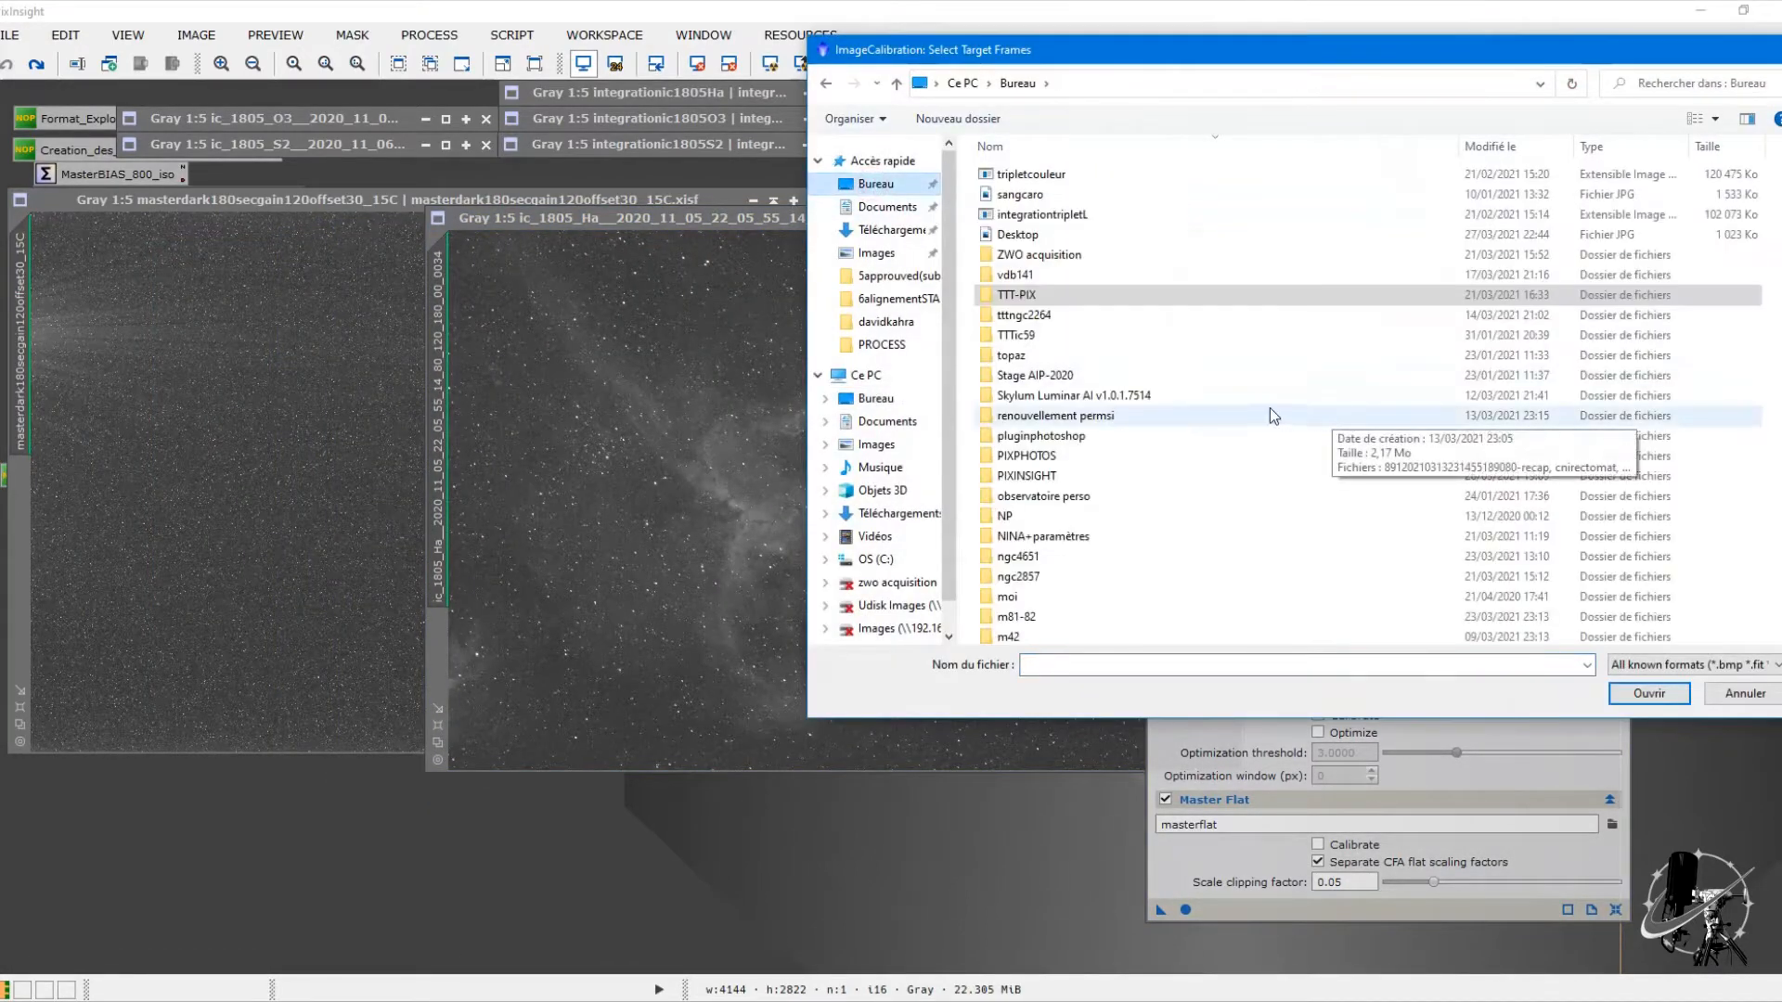
pyautogui.scroll(-4, 1271, 411)
pyautogui.click(1106, 534)
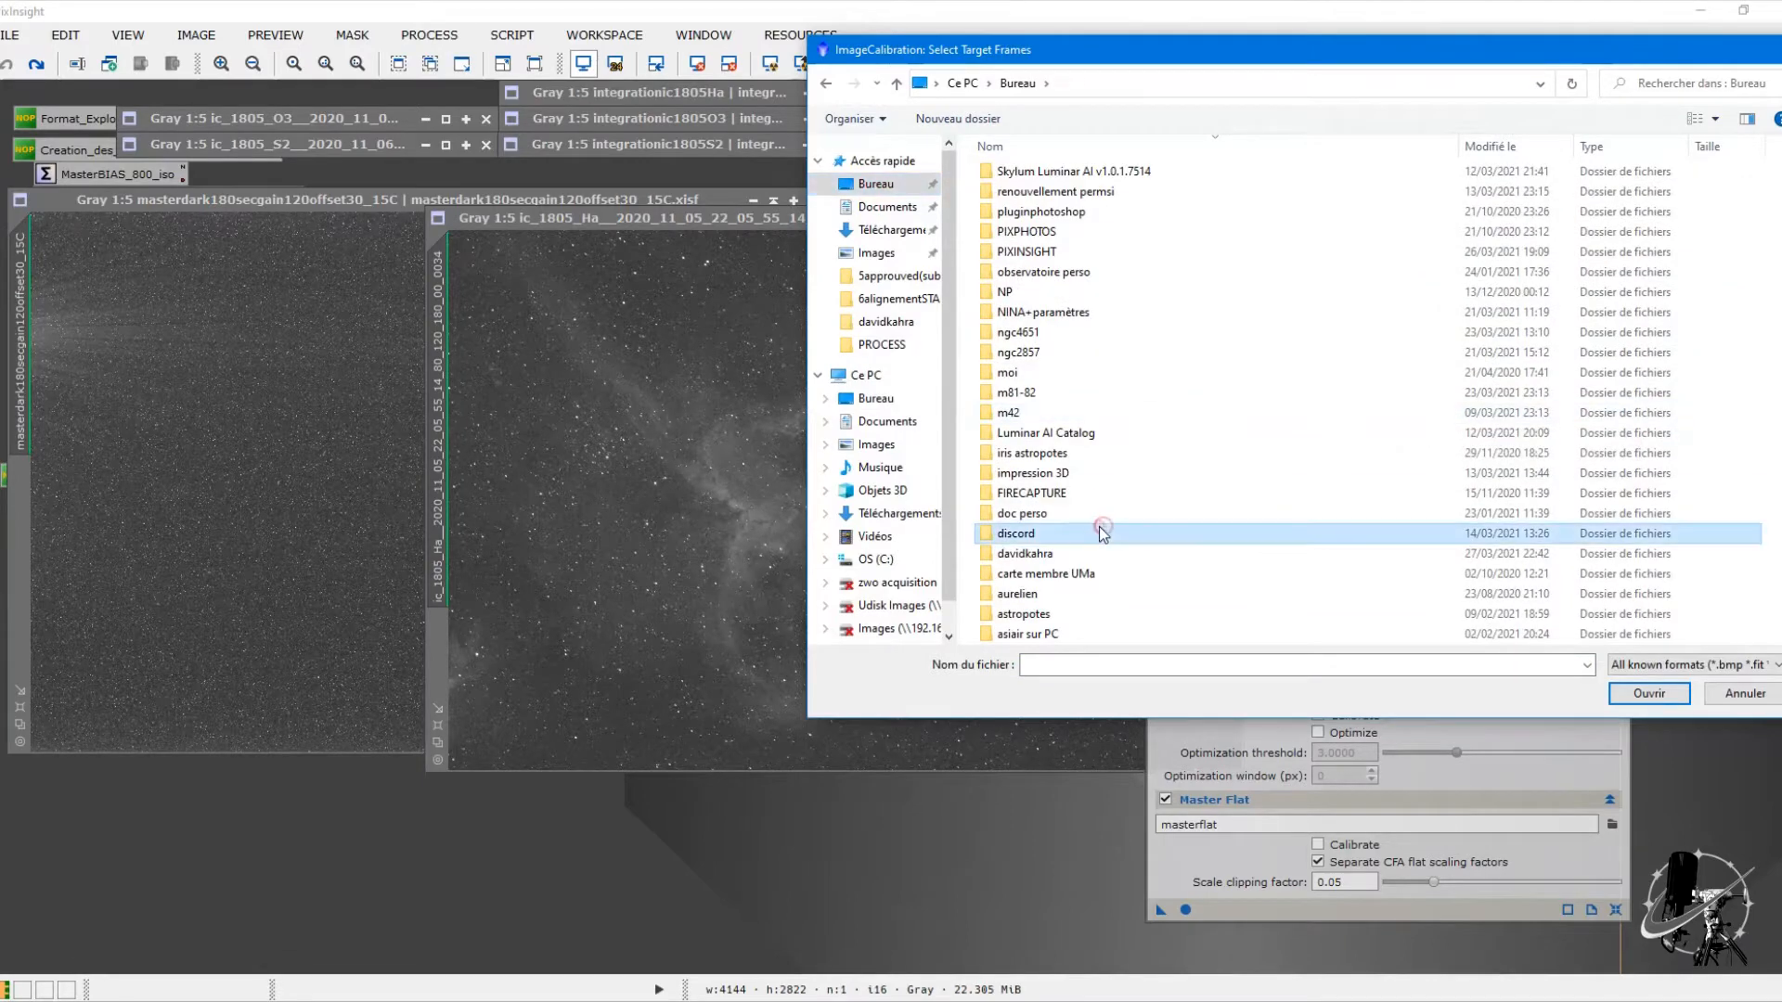
pyautogui.keyDown('shift'); pyautogui.click(1114, 553); pyautogui.keyUp('shift')
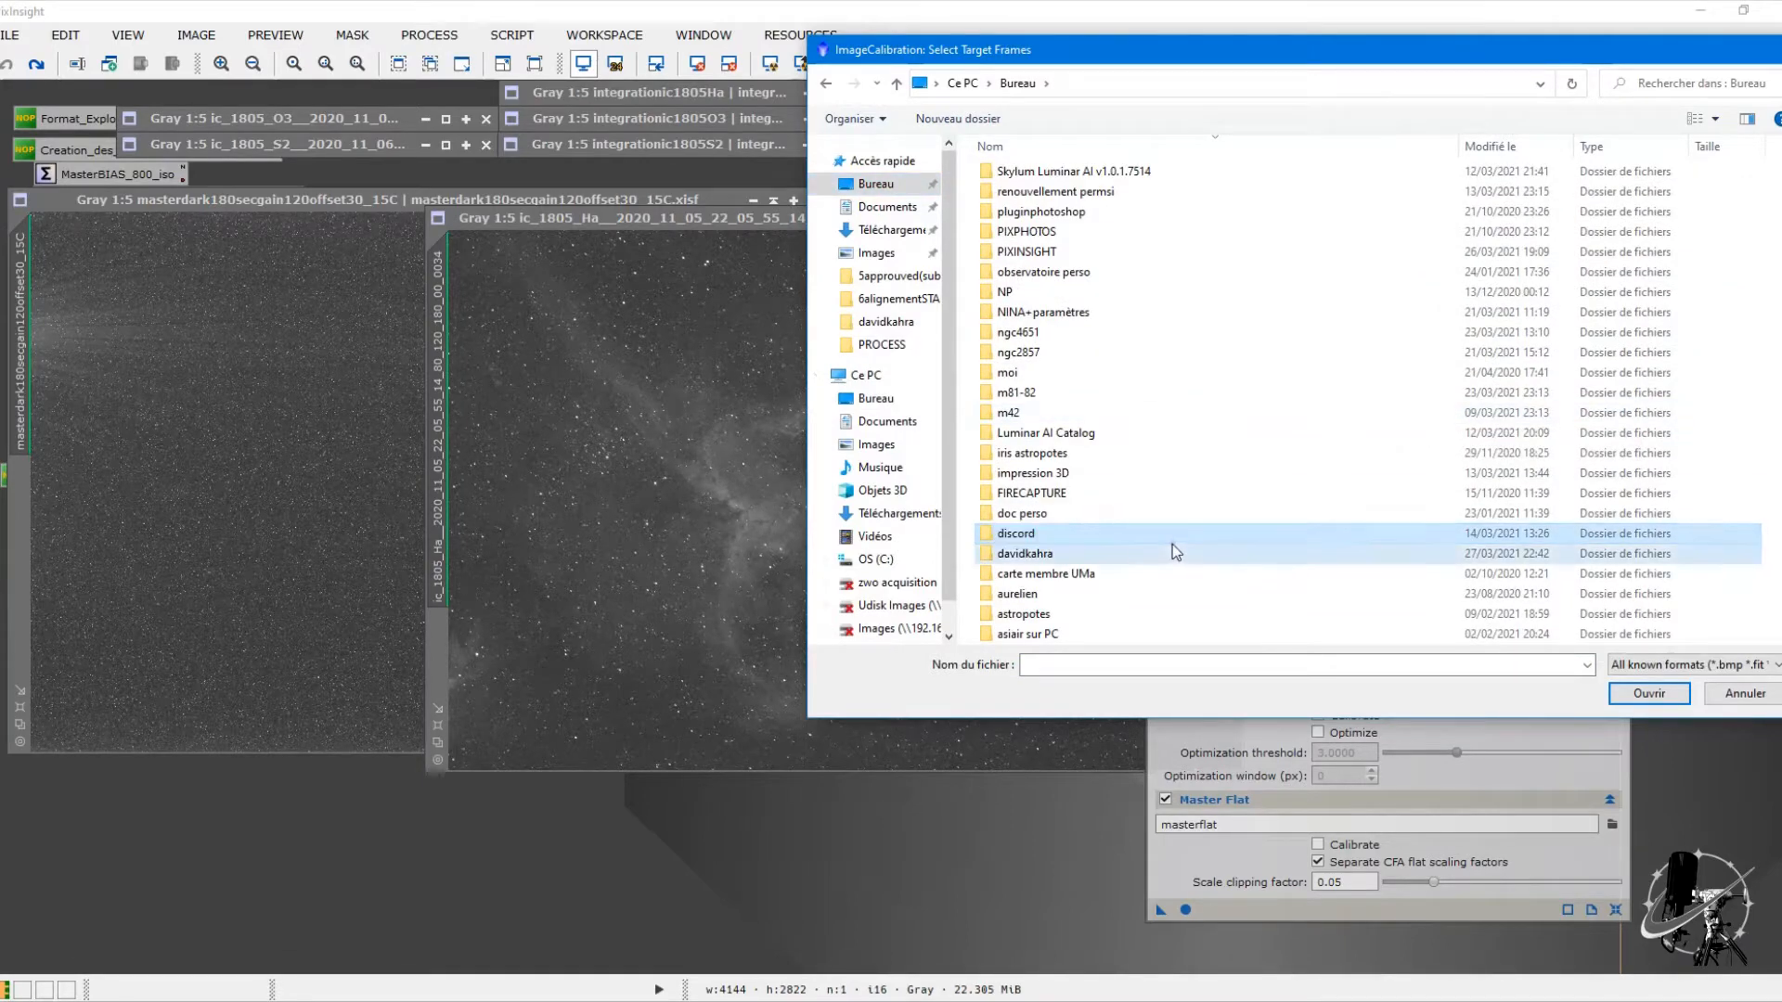
pyautogui.doubleClick(1077, 535)
pyautogui.doubleClick(1012, 176)
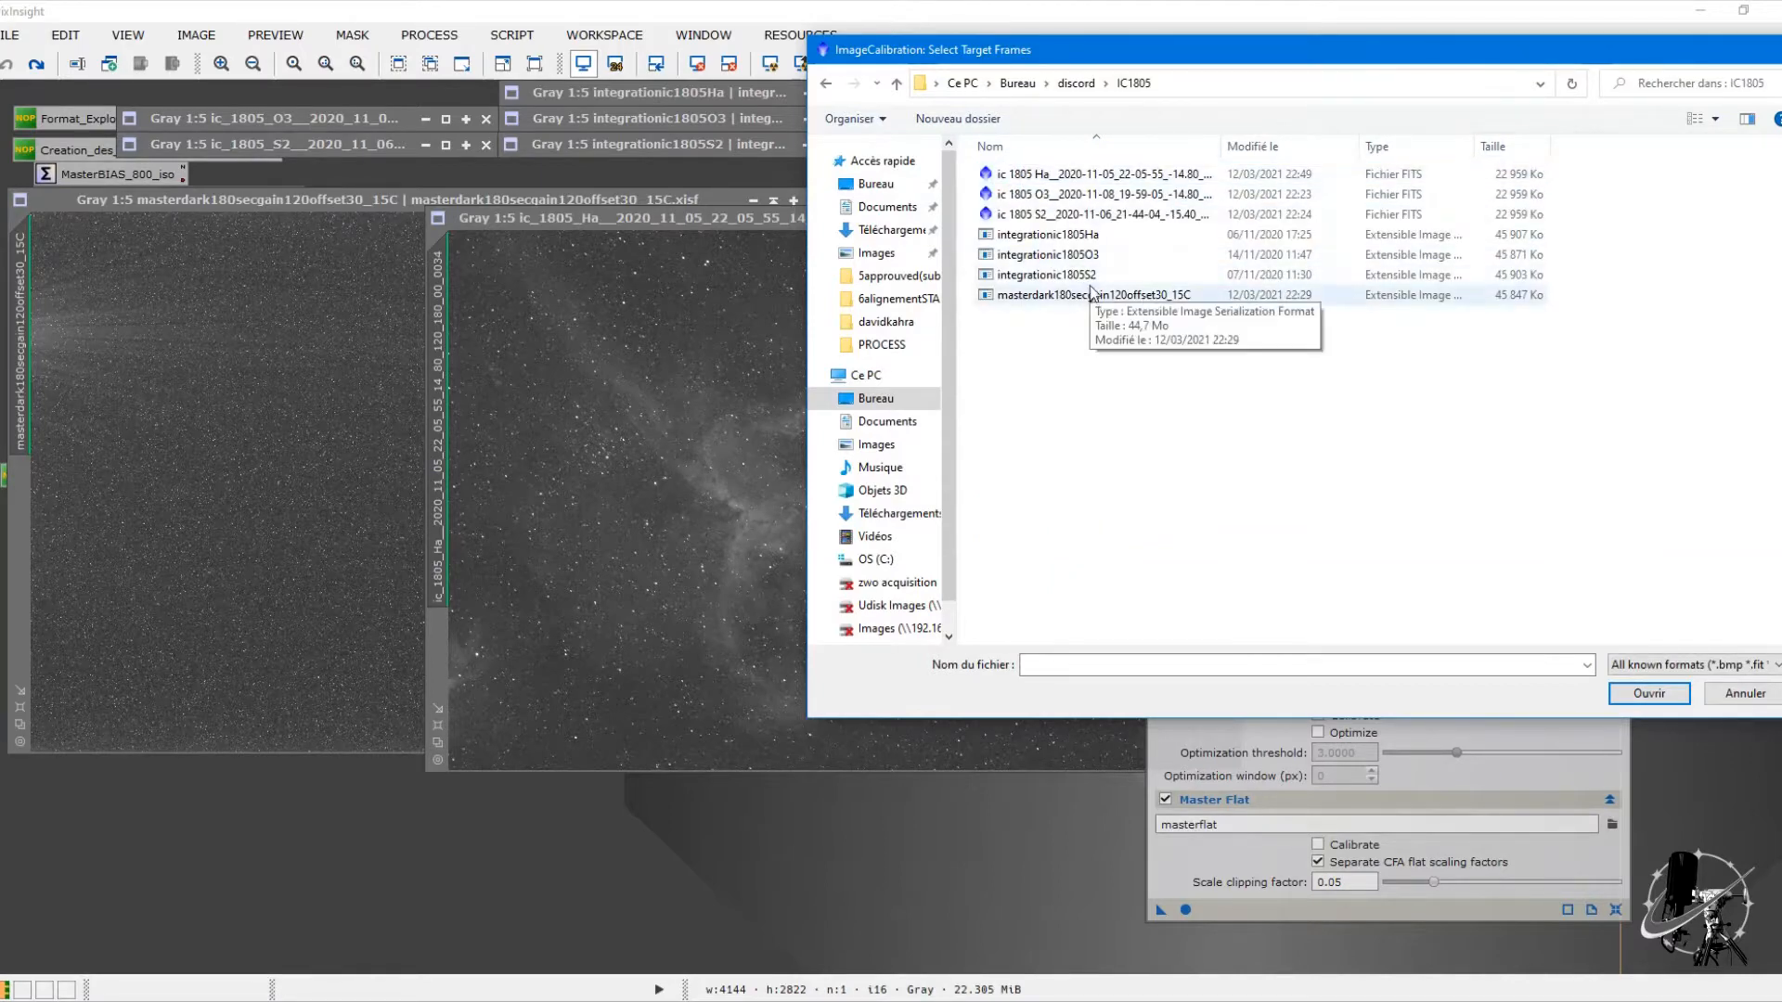
pyautogui.doubleClick(1112, 176)
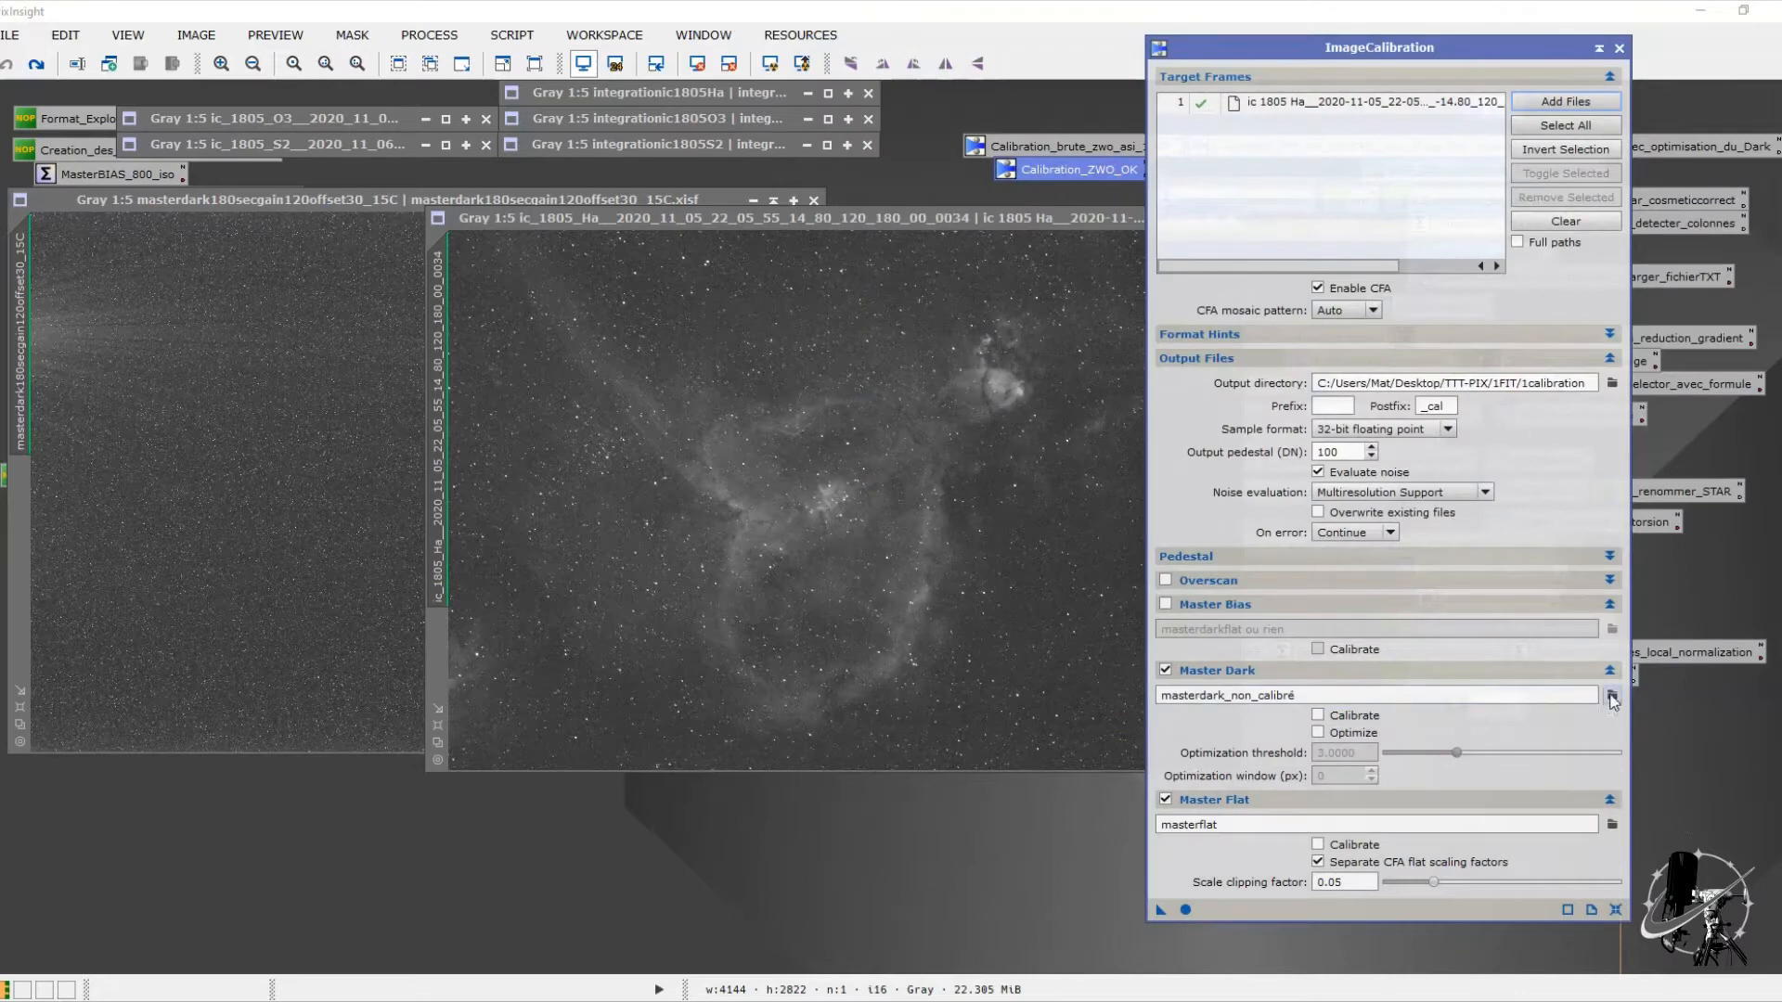
# Step: Calibrate the Ha frame using masterdark180secgain120offset30_15C as the master dark, with the master flat disabled
pyautogui.click(1612, 695)
pyautogui.doubleClick(1072, 297)
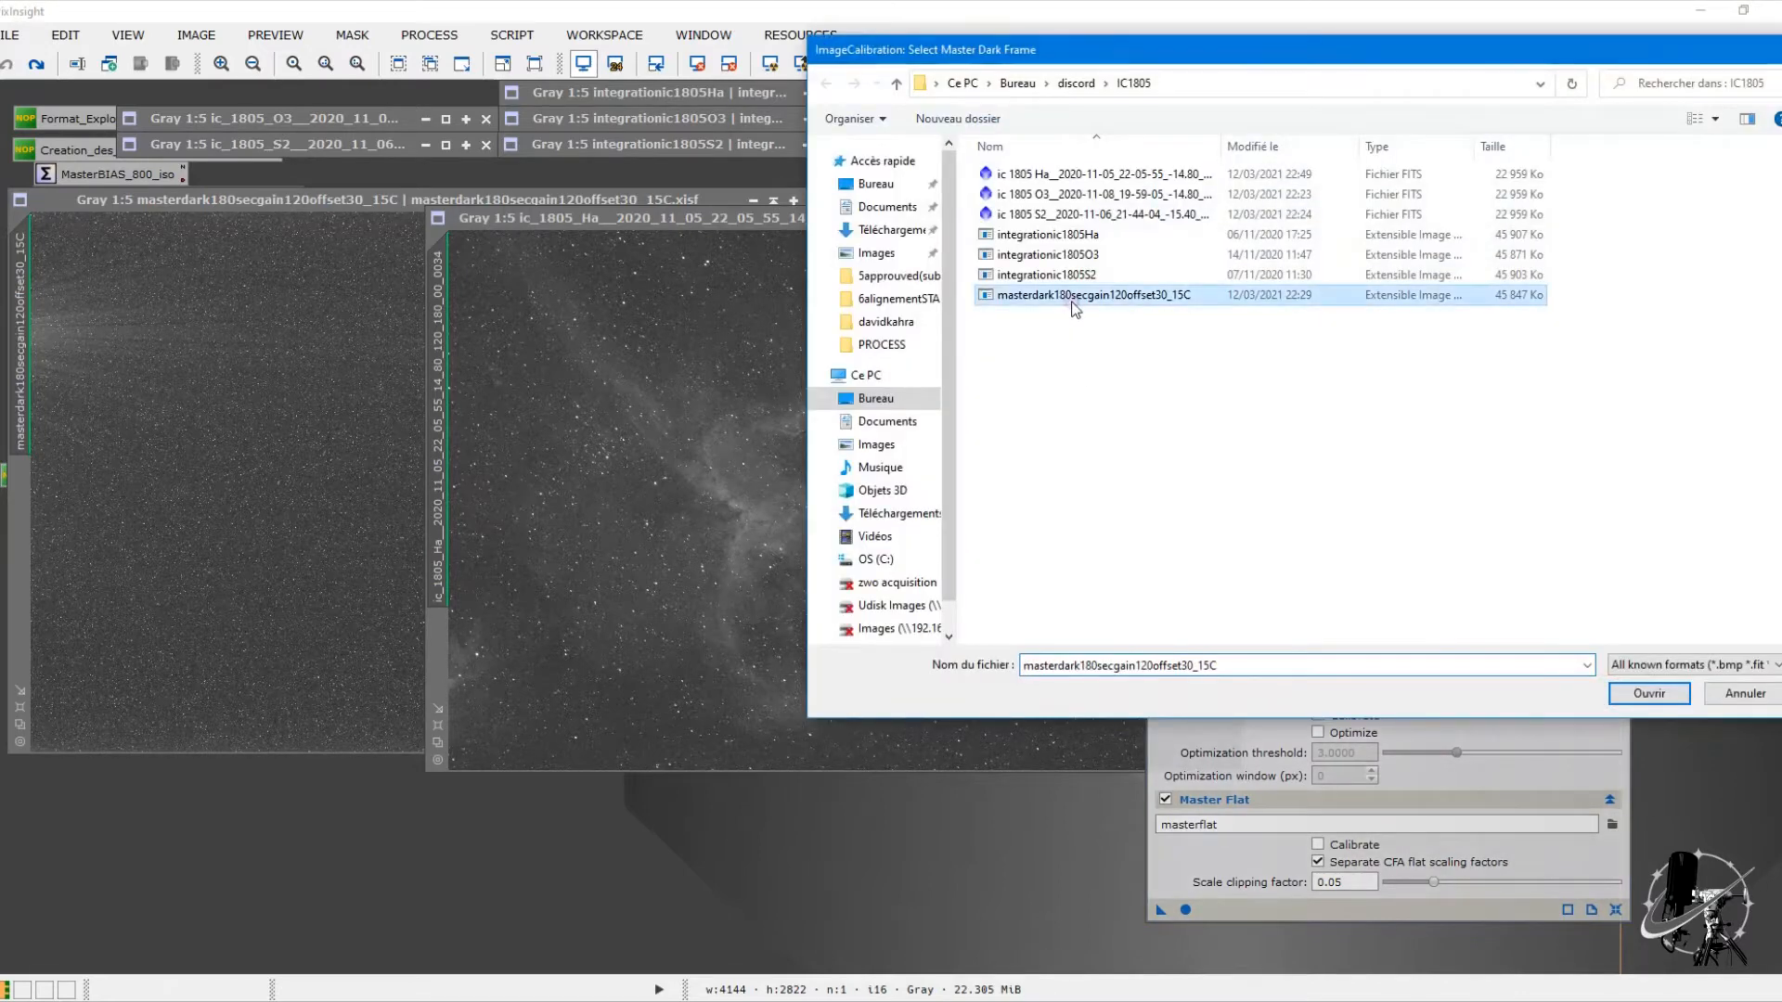
pyautogui.click(1165, 799)
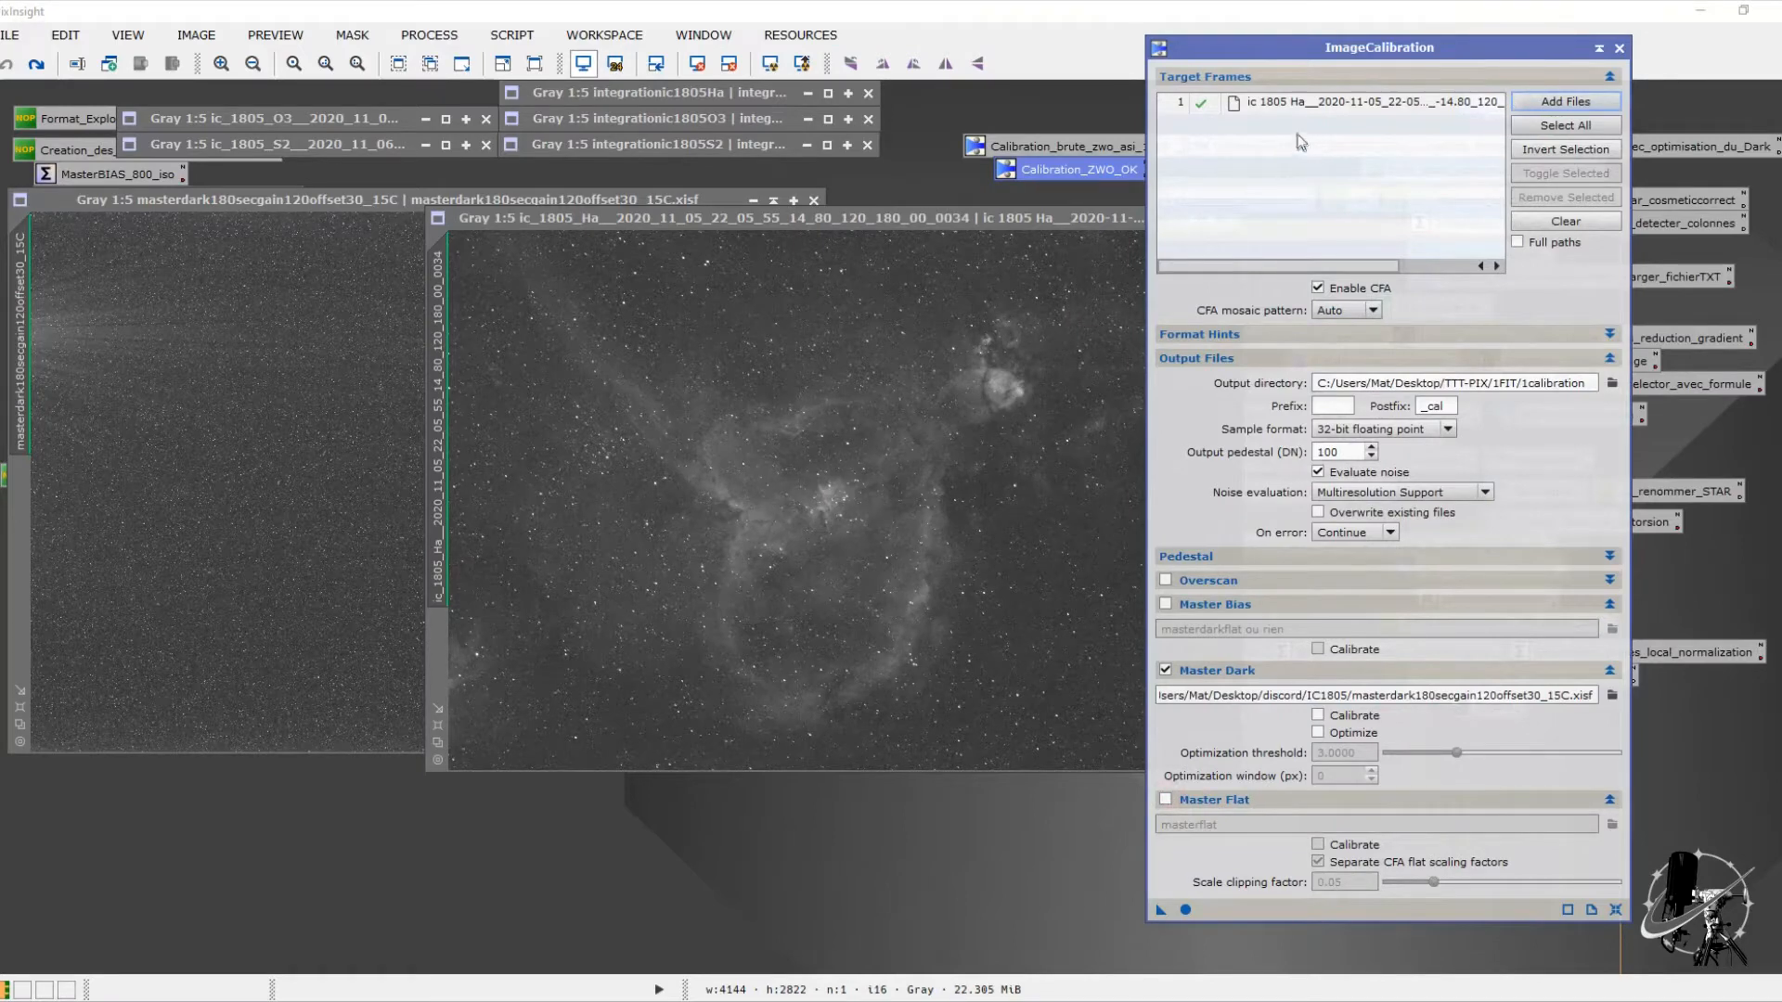
pyautogui.click(1187, 908)
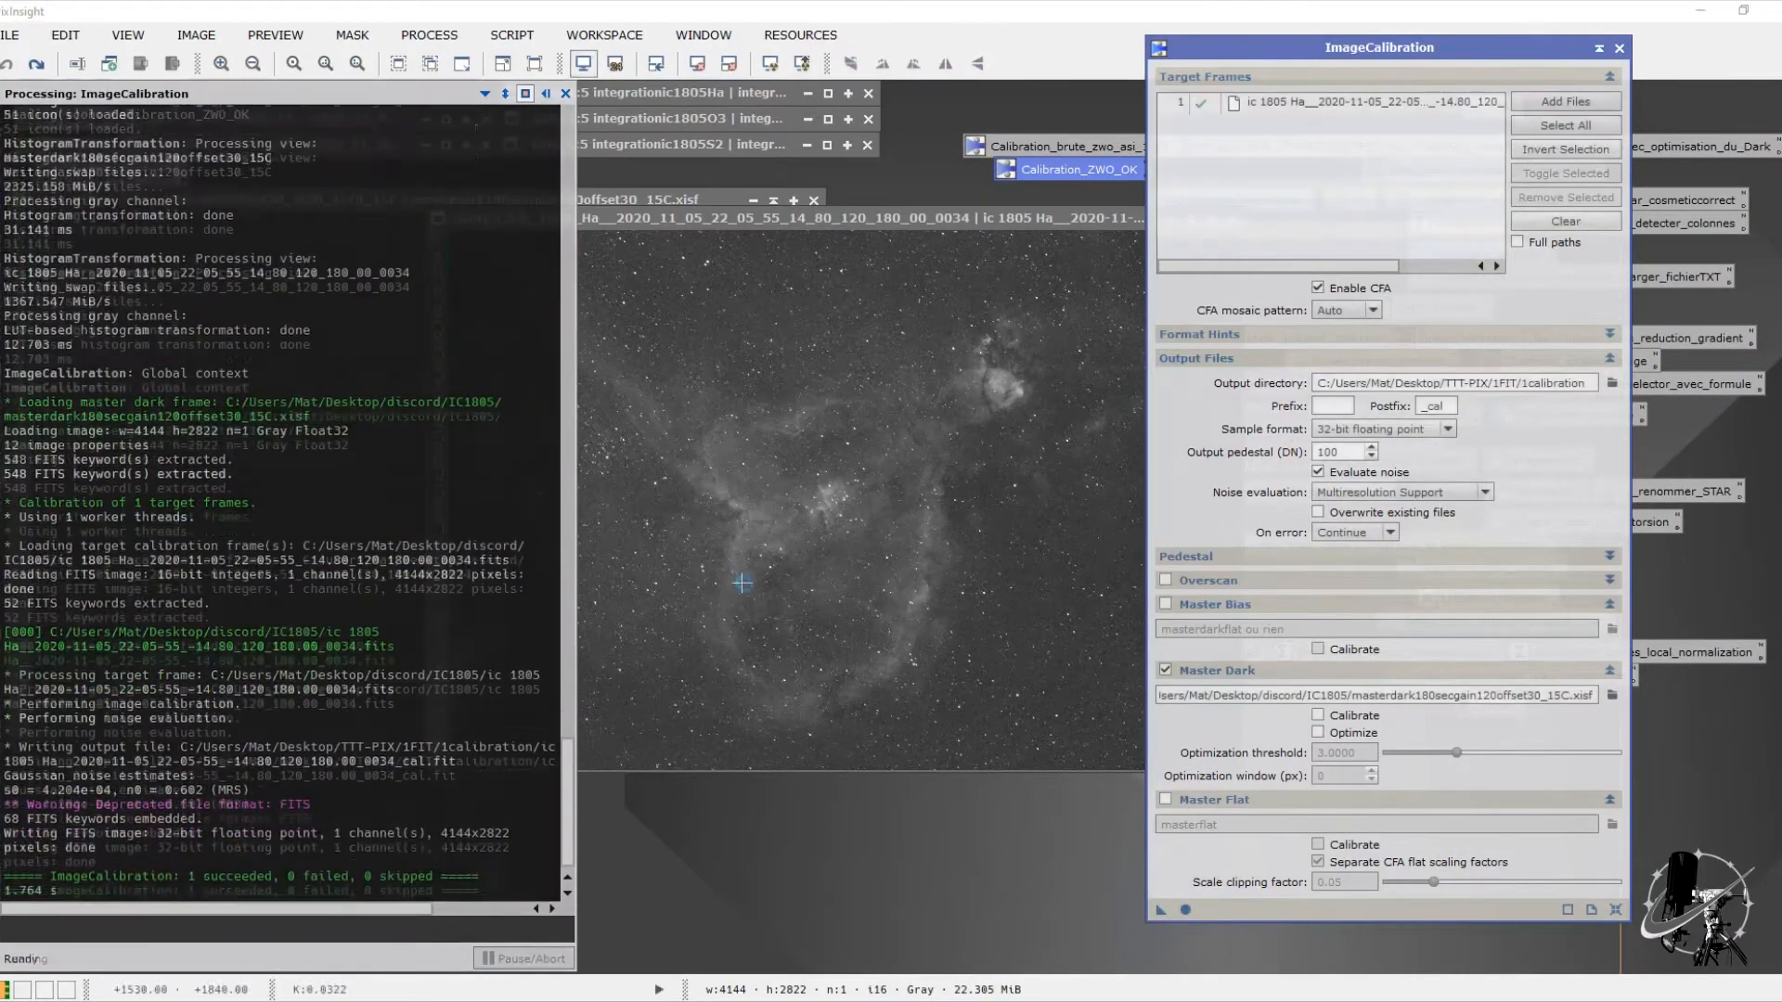
# Step: Open the calibrated Ha frame ending in 0034_cal from TTT-PIX/1FIT/1calibration and auto-stretch it on screen
pyautogui.hotkey('ctrl', 'o')
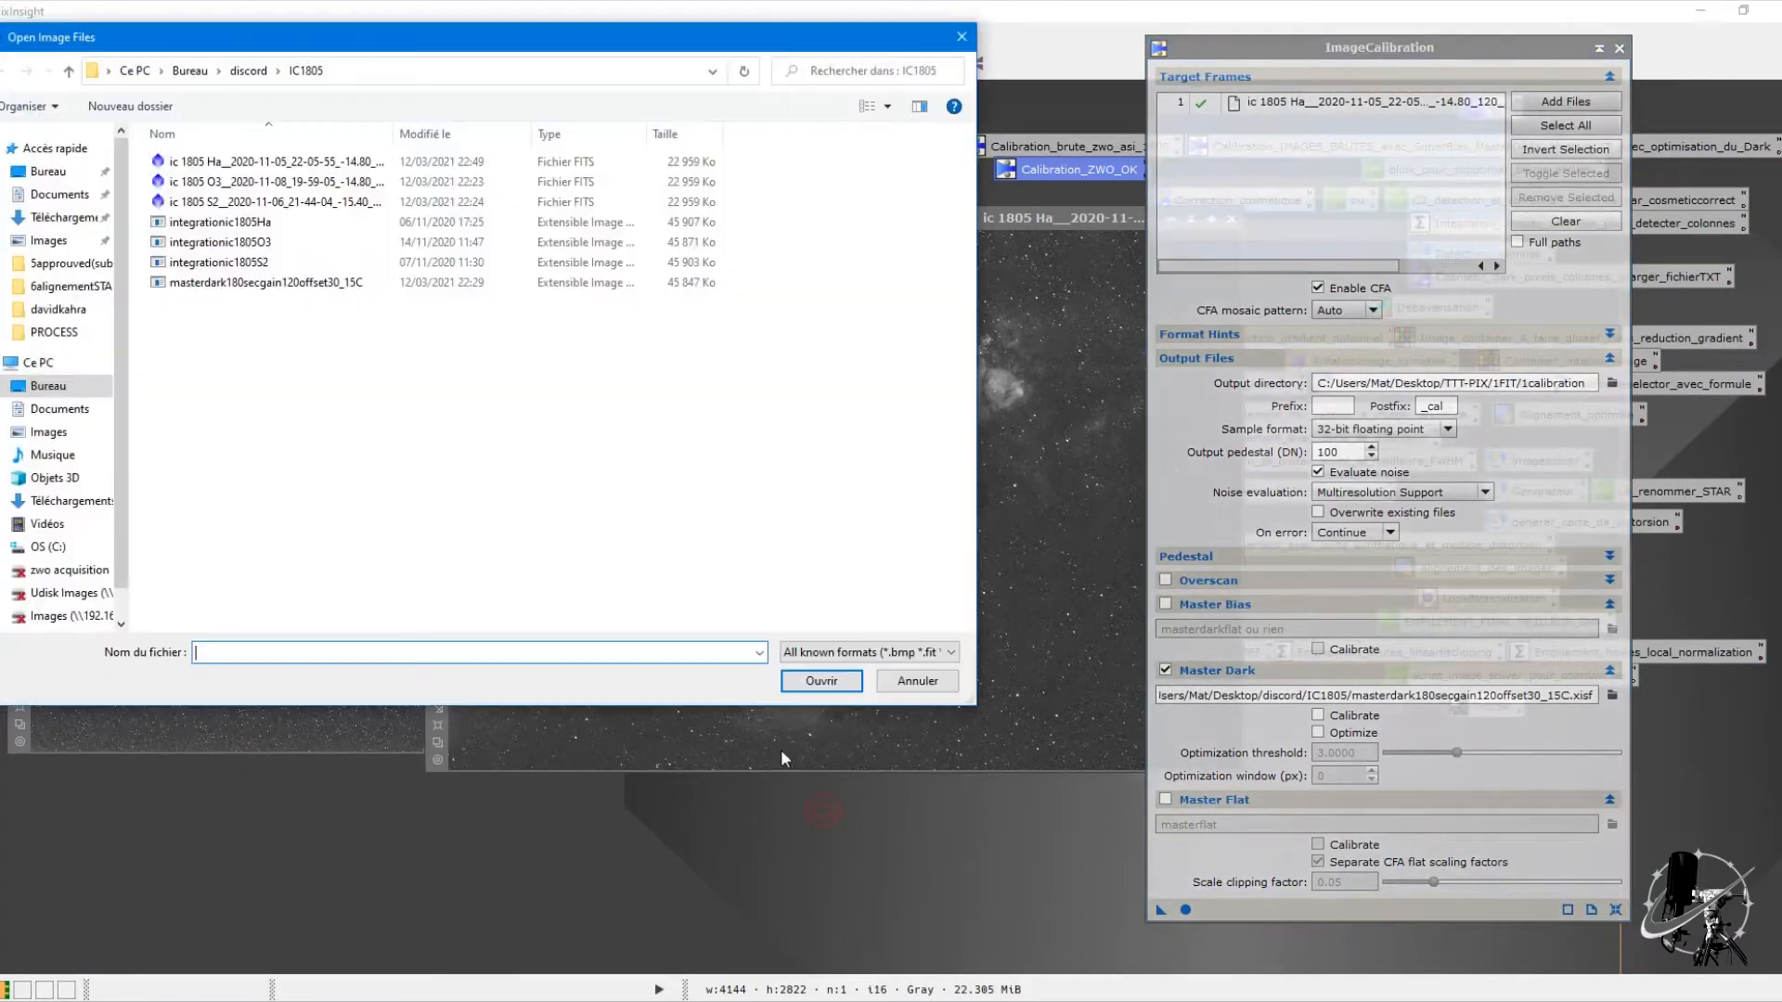
pyautogui.click(48, 171)
pyautogui.doubleClick(185, 158)
pyautogui.doubleClick(182, 159)
pyautogui.doubleClick(181, 159)
pyautogui.doubleClick(185, 137)
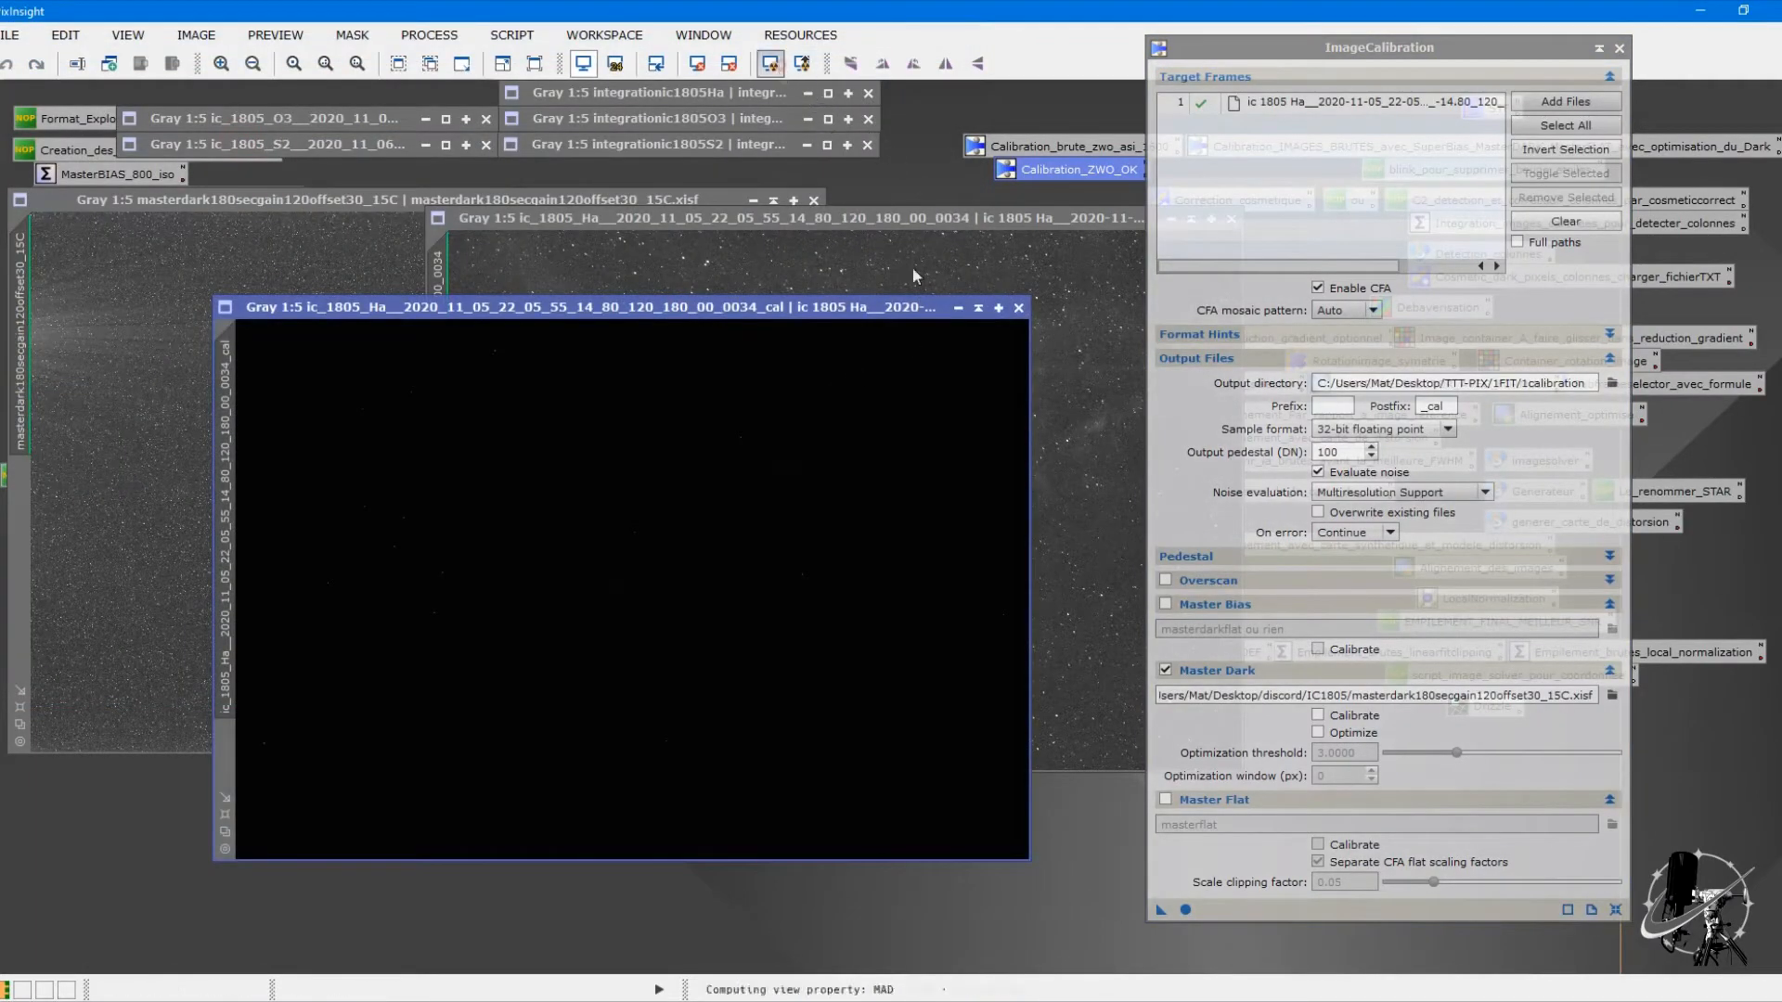
pyautogui.click(771, 63)
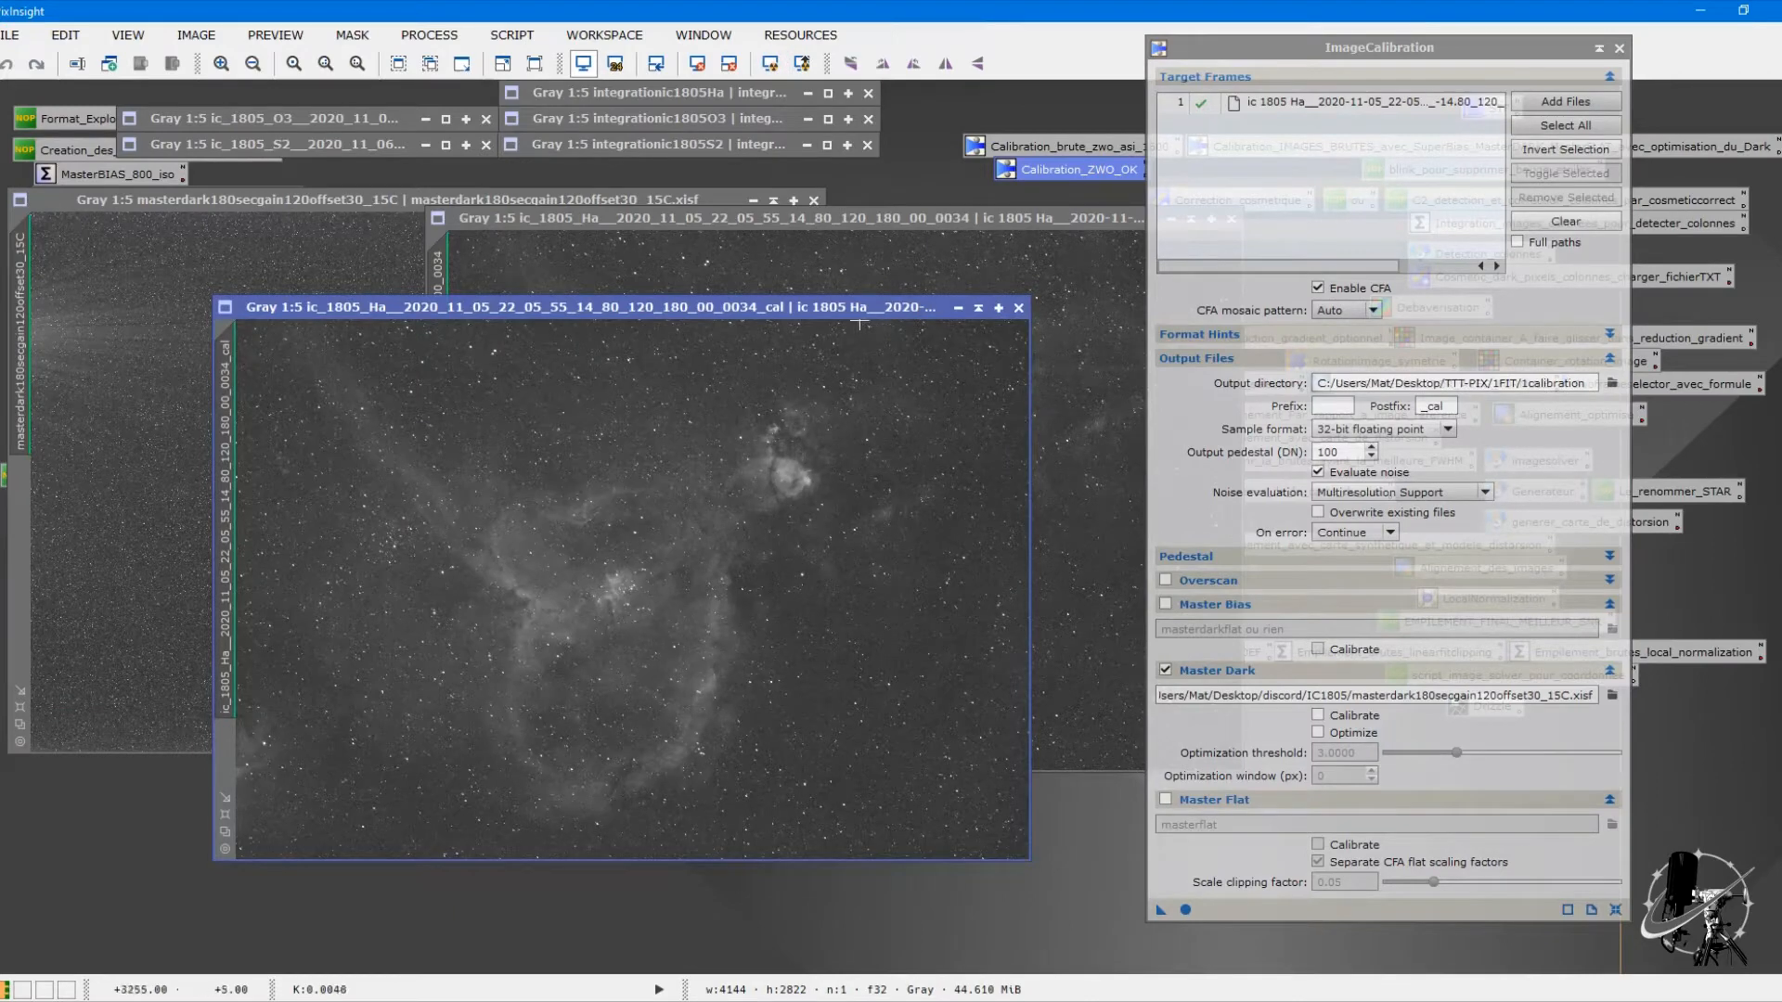
# Step: Uncover the raw and calibrated Ha frames and examine the amp glow area near the raw frame's right edge at 2:1 zoom
pyautogui.moveTo(1534, 40); pyautogui.dragTo(1619, 46)
pyautogui.moveTo(761, 310); pyautogui.dragTo(581, 238)
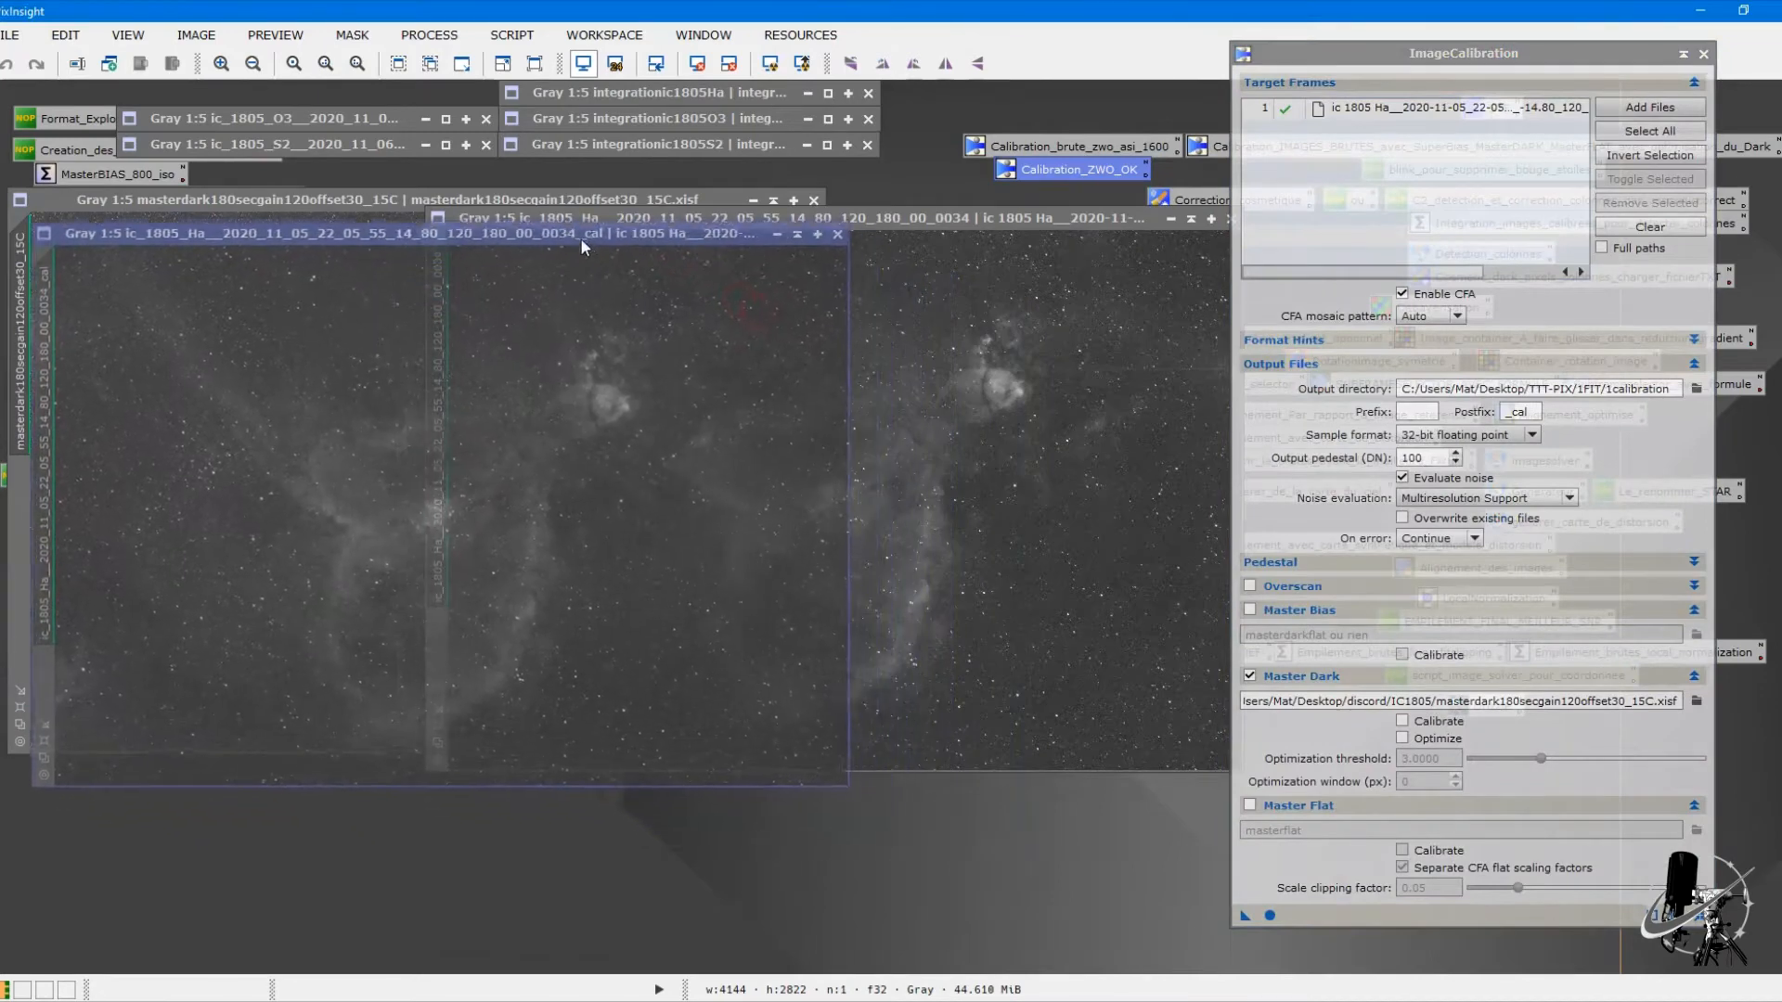
pyautogui.moveTo(958, 218); pyautogui.dragTo(921, 245)
pyautogui.moveTo(653, 370); pyautogui.dragTo(616, 414)
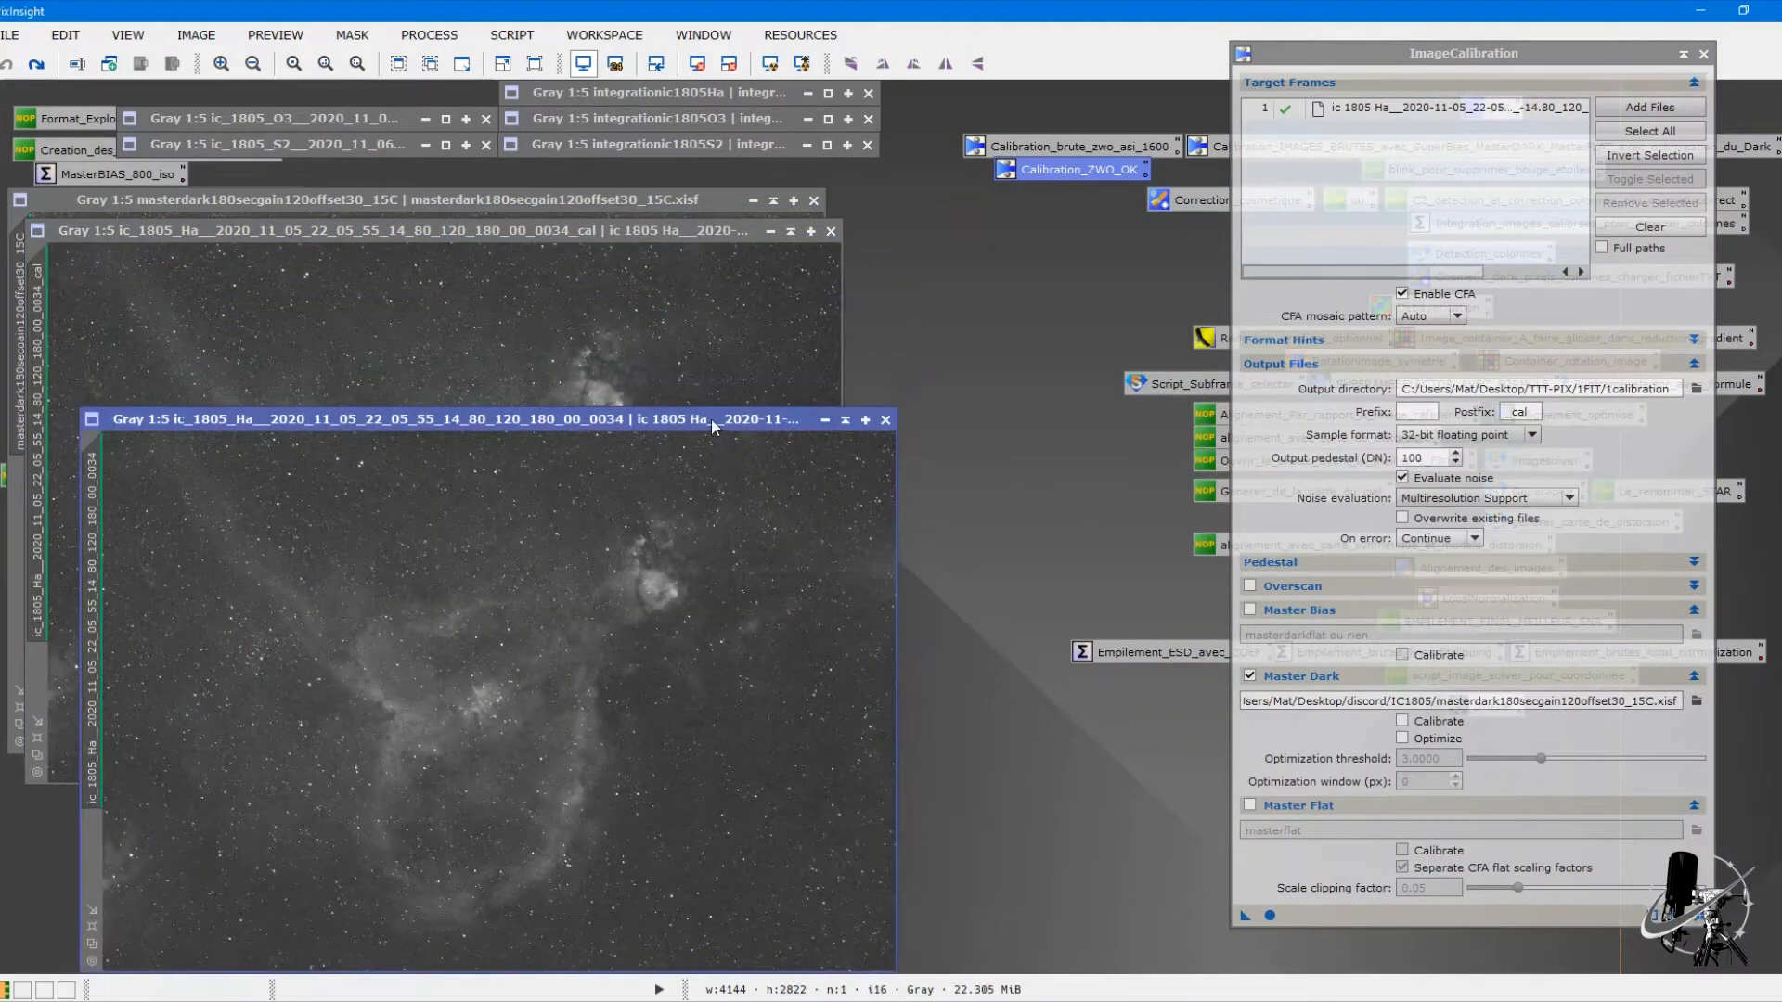
pyautogui.moveTo(711, 420); pyautogui.dragTo(682, 230)
pyautogui.scroll(1, 658, 492)
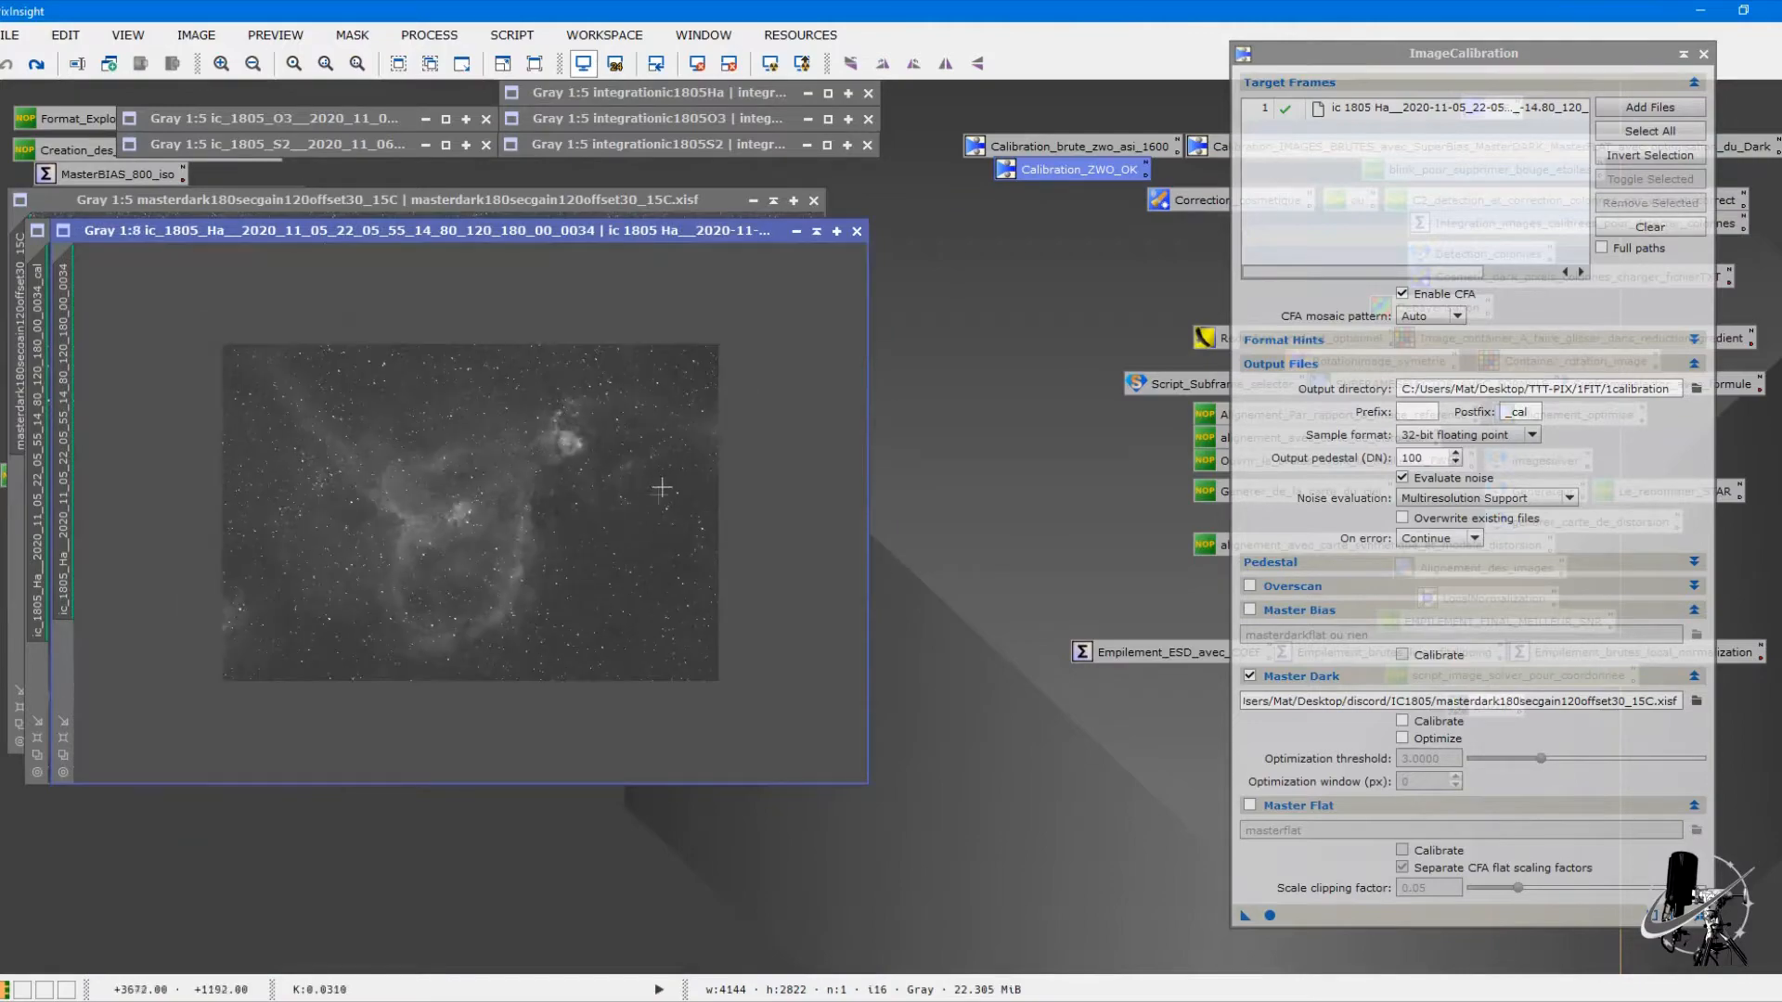
pyautogui.scroll(-6, 660, 487)
pyautogui.moveTo(453, 779); pyautogui.dragTo(789, 782)
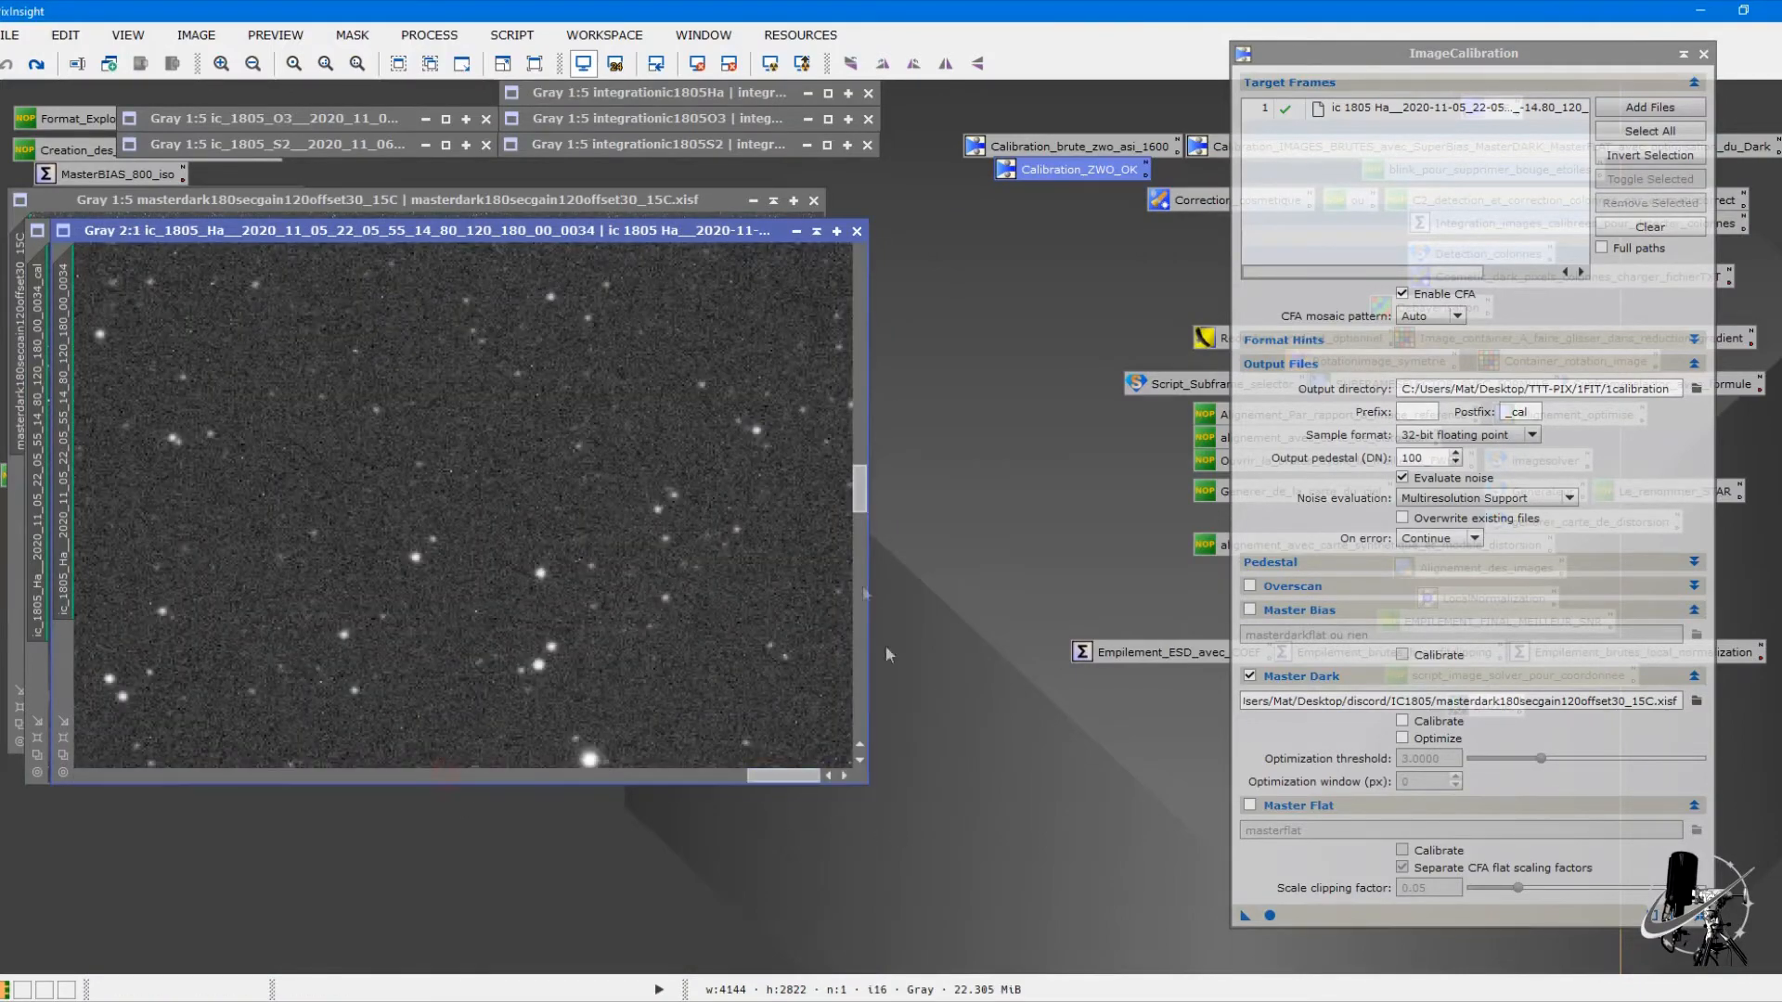
pyautogui.moveTo(861, 490); pyautogui.dragTo(885, 361)
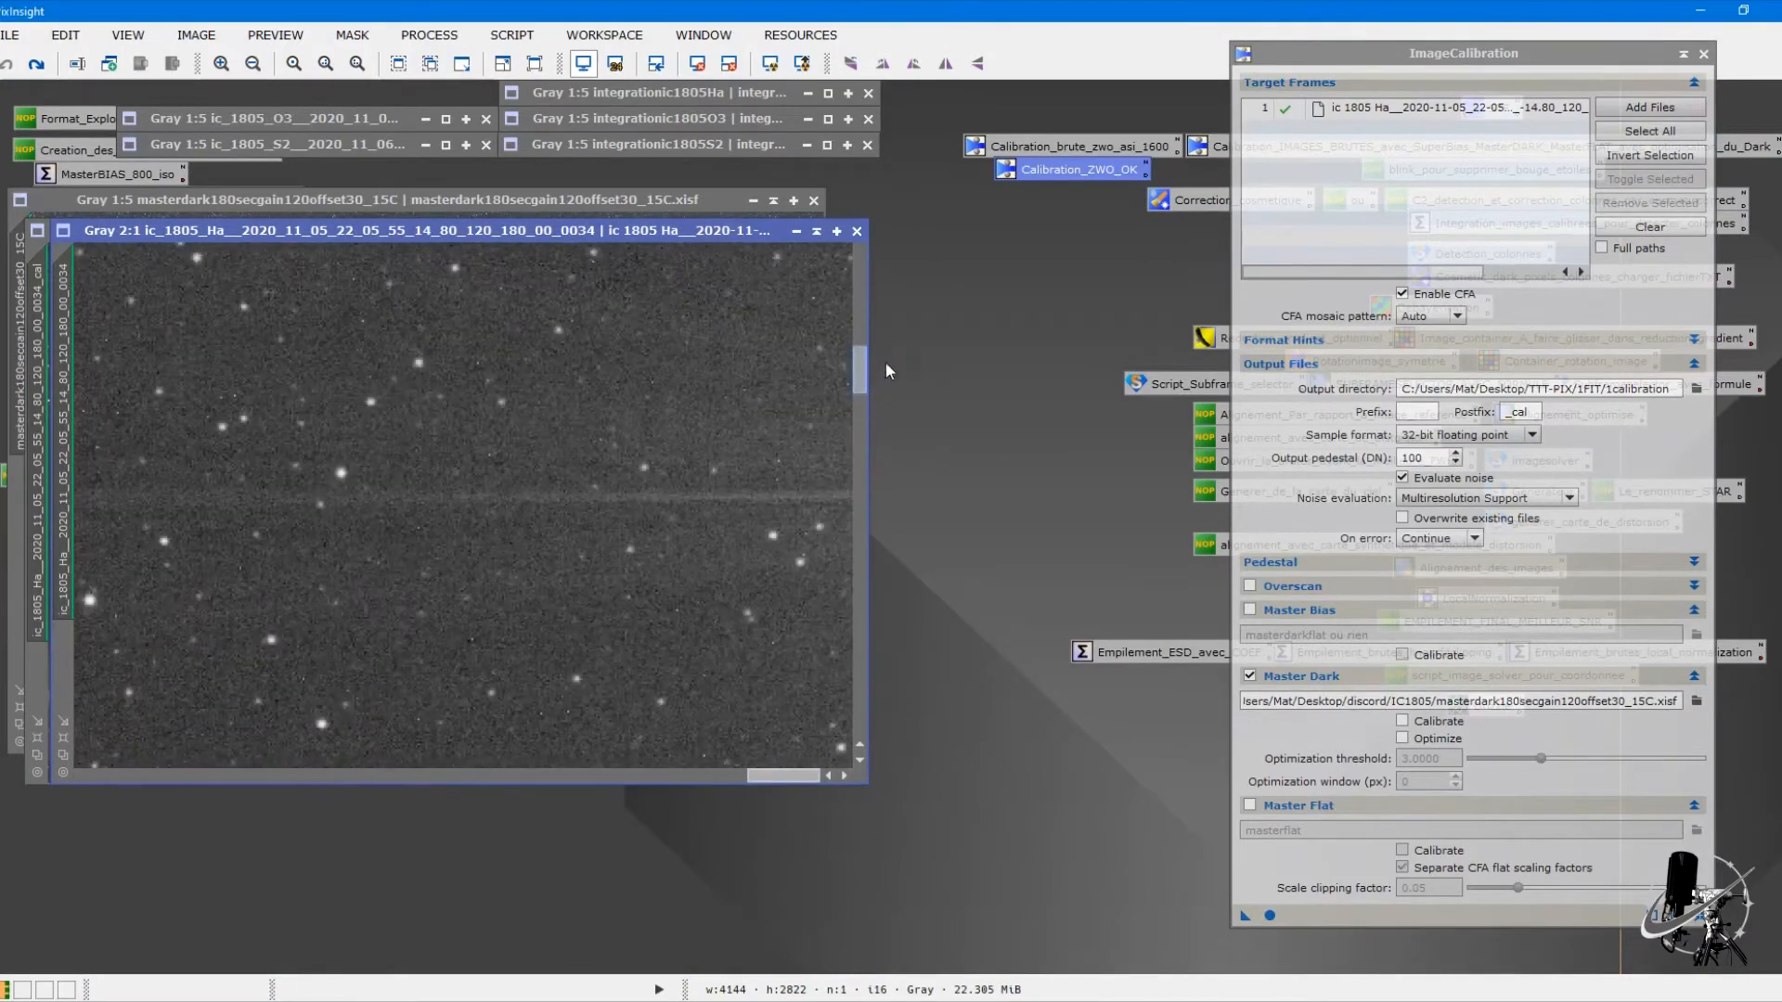
# Step: Apply the raw frame's 2:1 view to the calibrated Ha frame and compare the amp glow area side by side
pyautogui.moveTo(601, 238); pyautogui.dragTo(1259, 255)
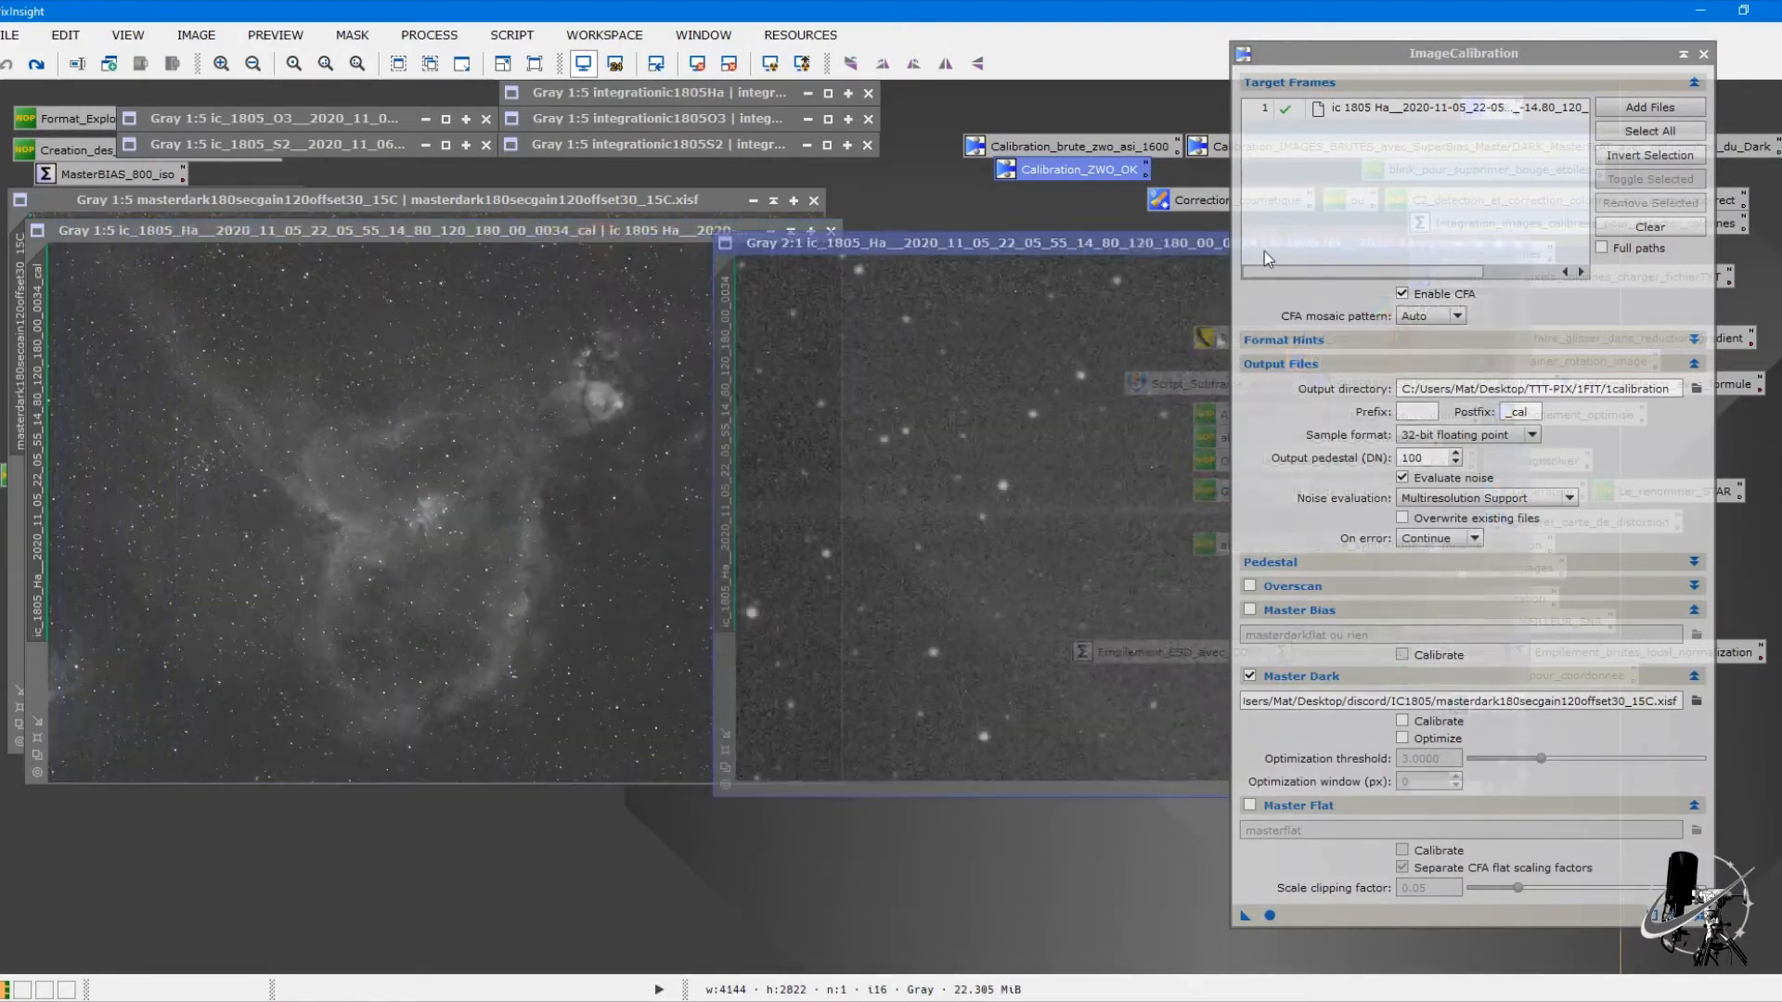
pyautogui.moveTo(727, 330); pyautogui.dragTo(38, 327)
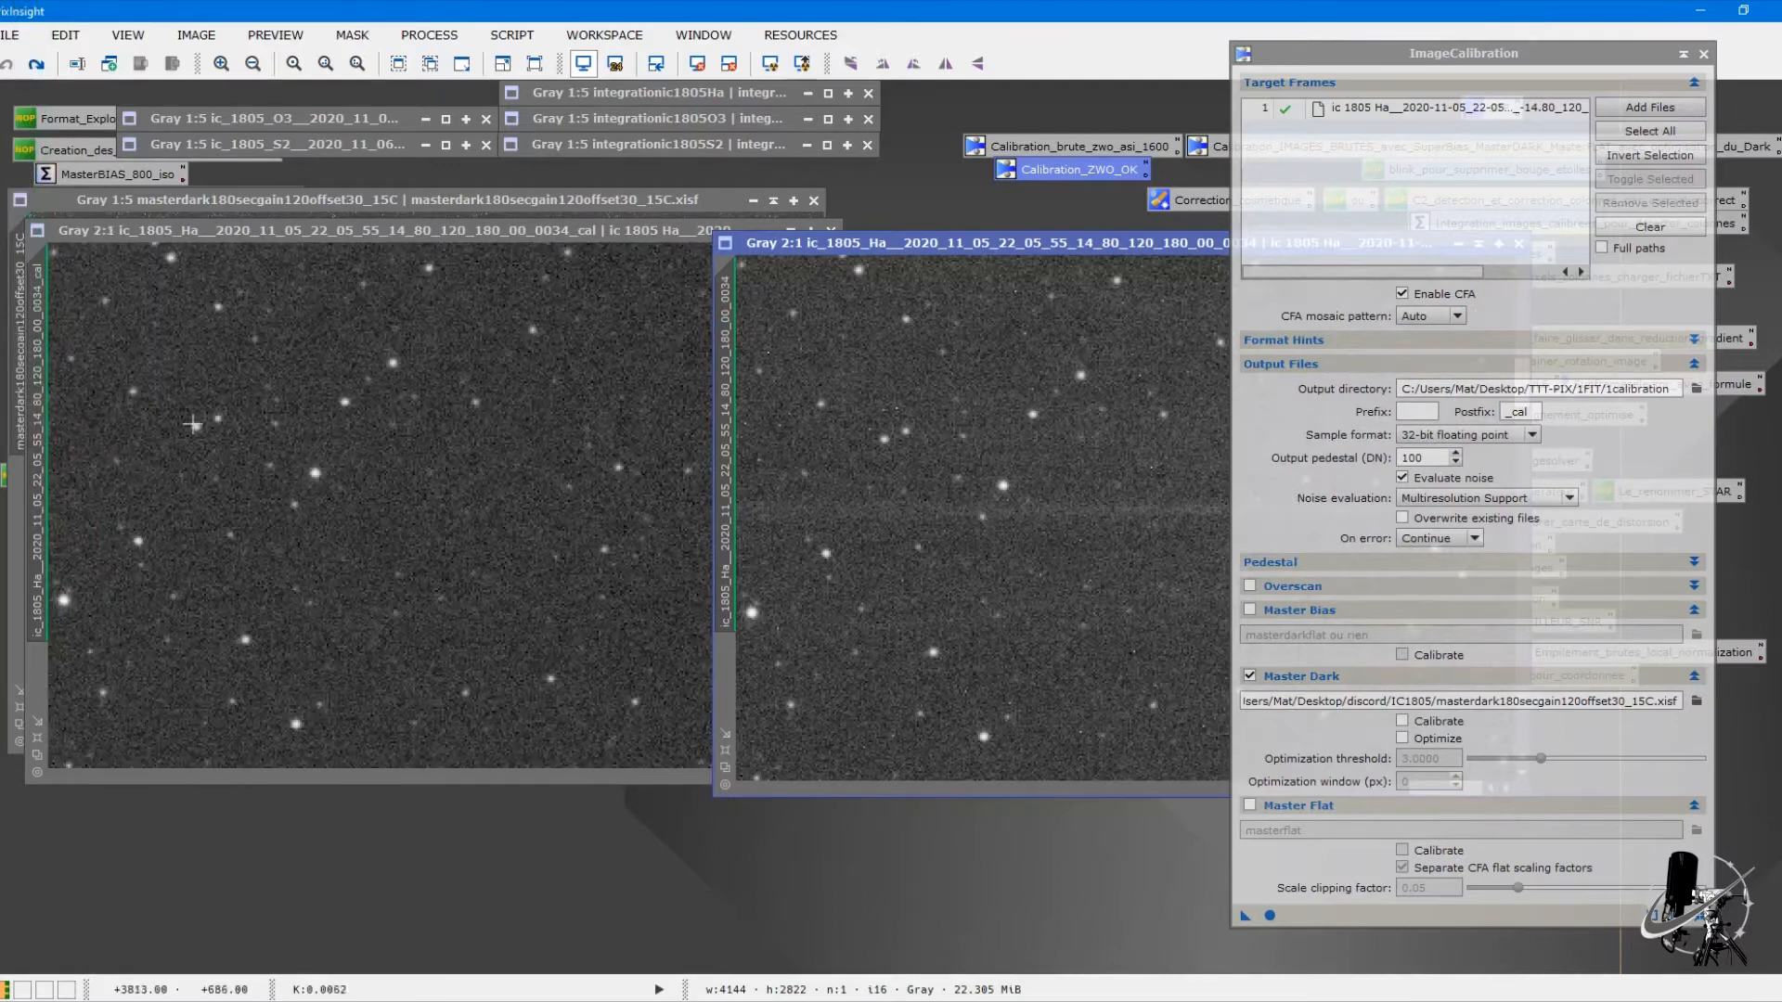
pyautogui.moveTo(593, 236); pyautogui.dragTo(564, 254)
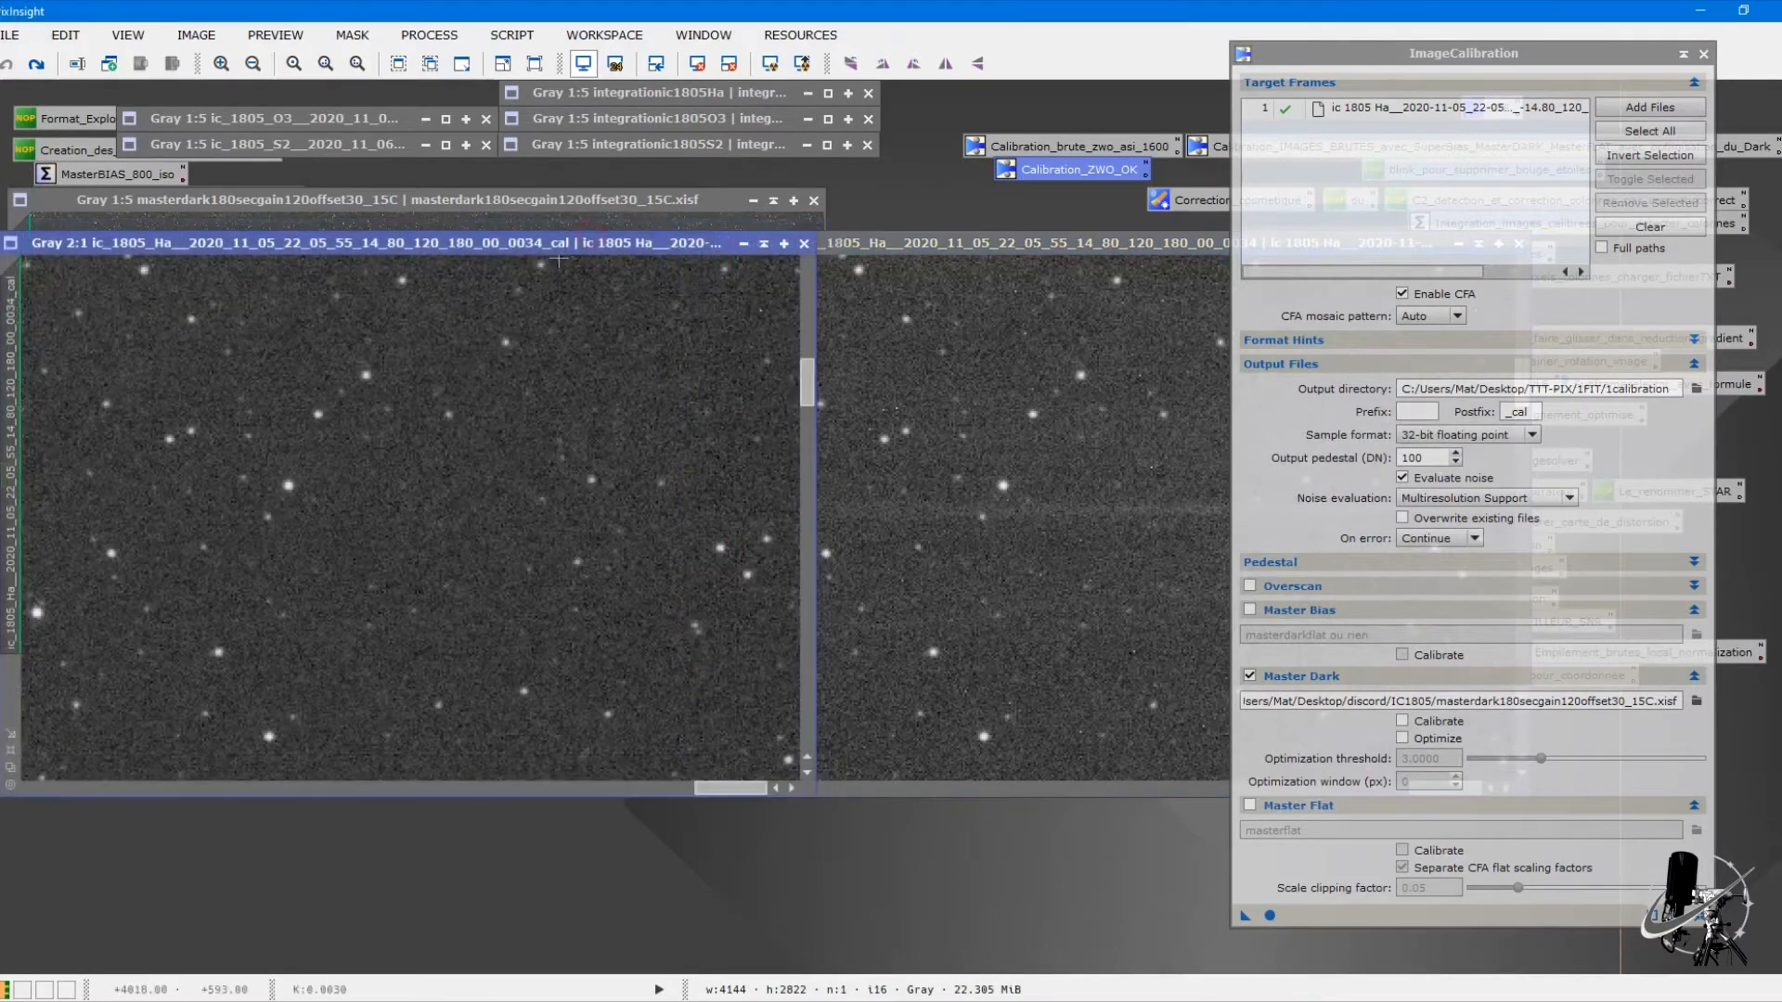
pyautogui.moveTo(1441, 57); pyautogui.dragTo(1214, 709)
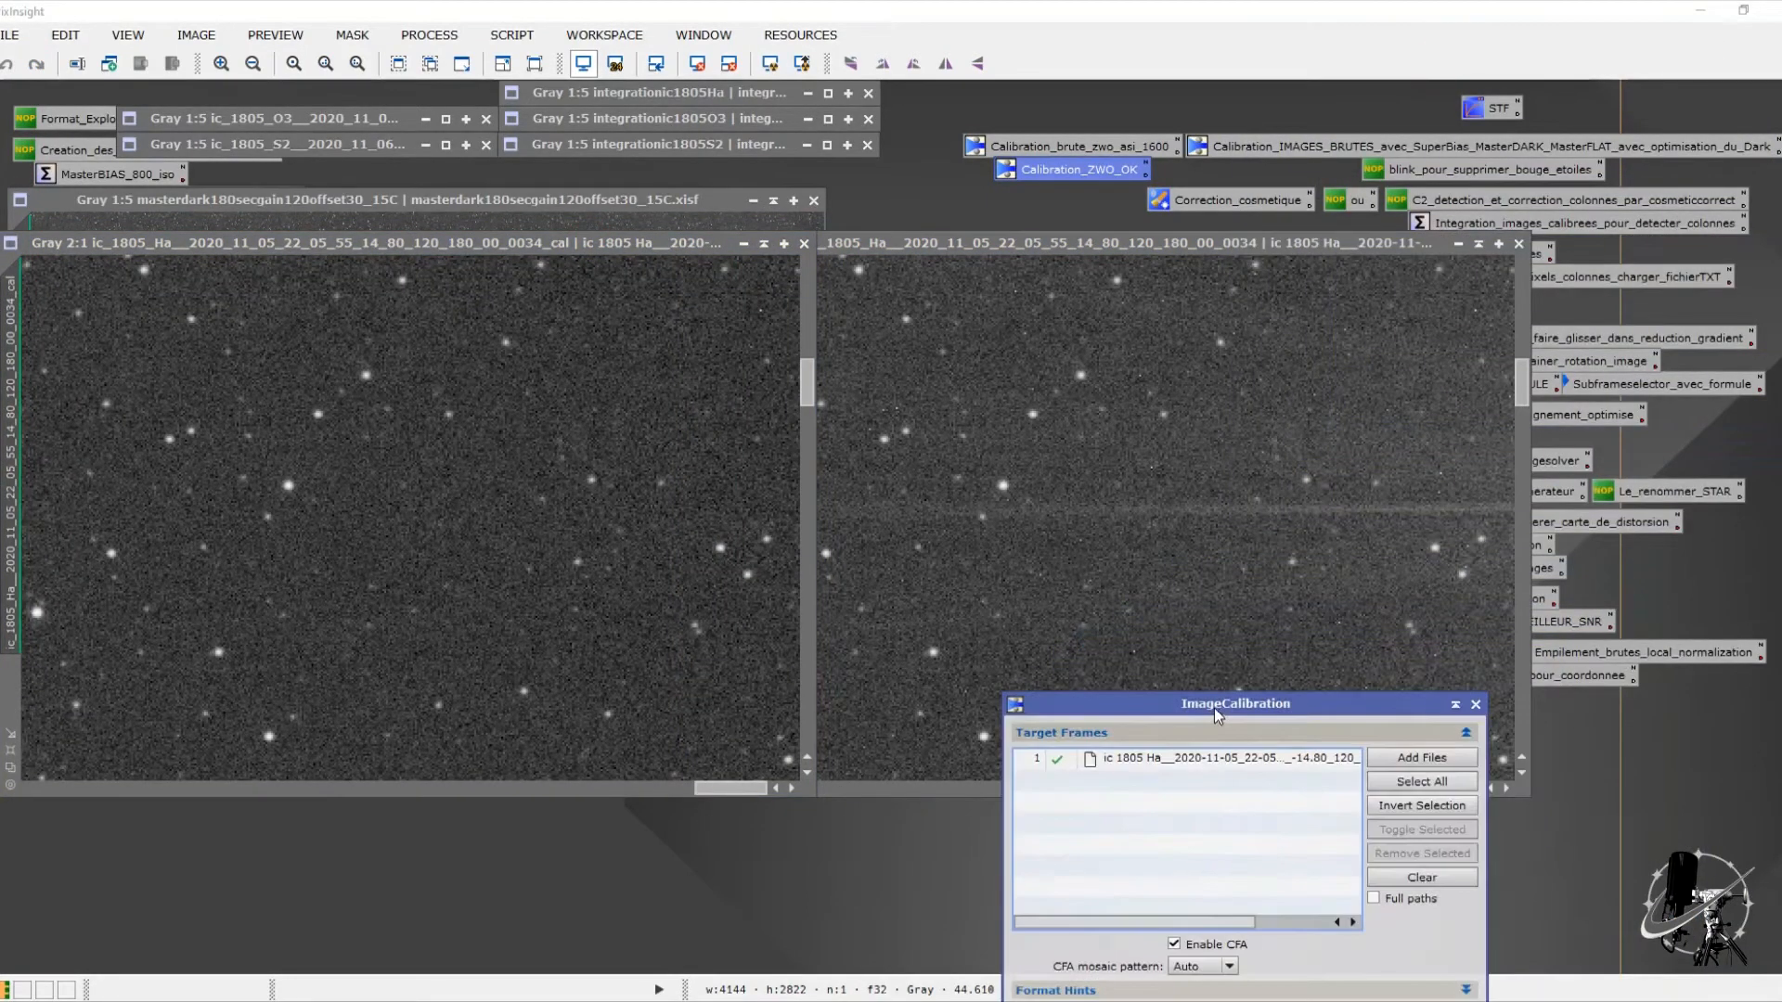
pyautogui.moveTo(1179, 242); pyautogui.dragTo(1293, 229)
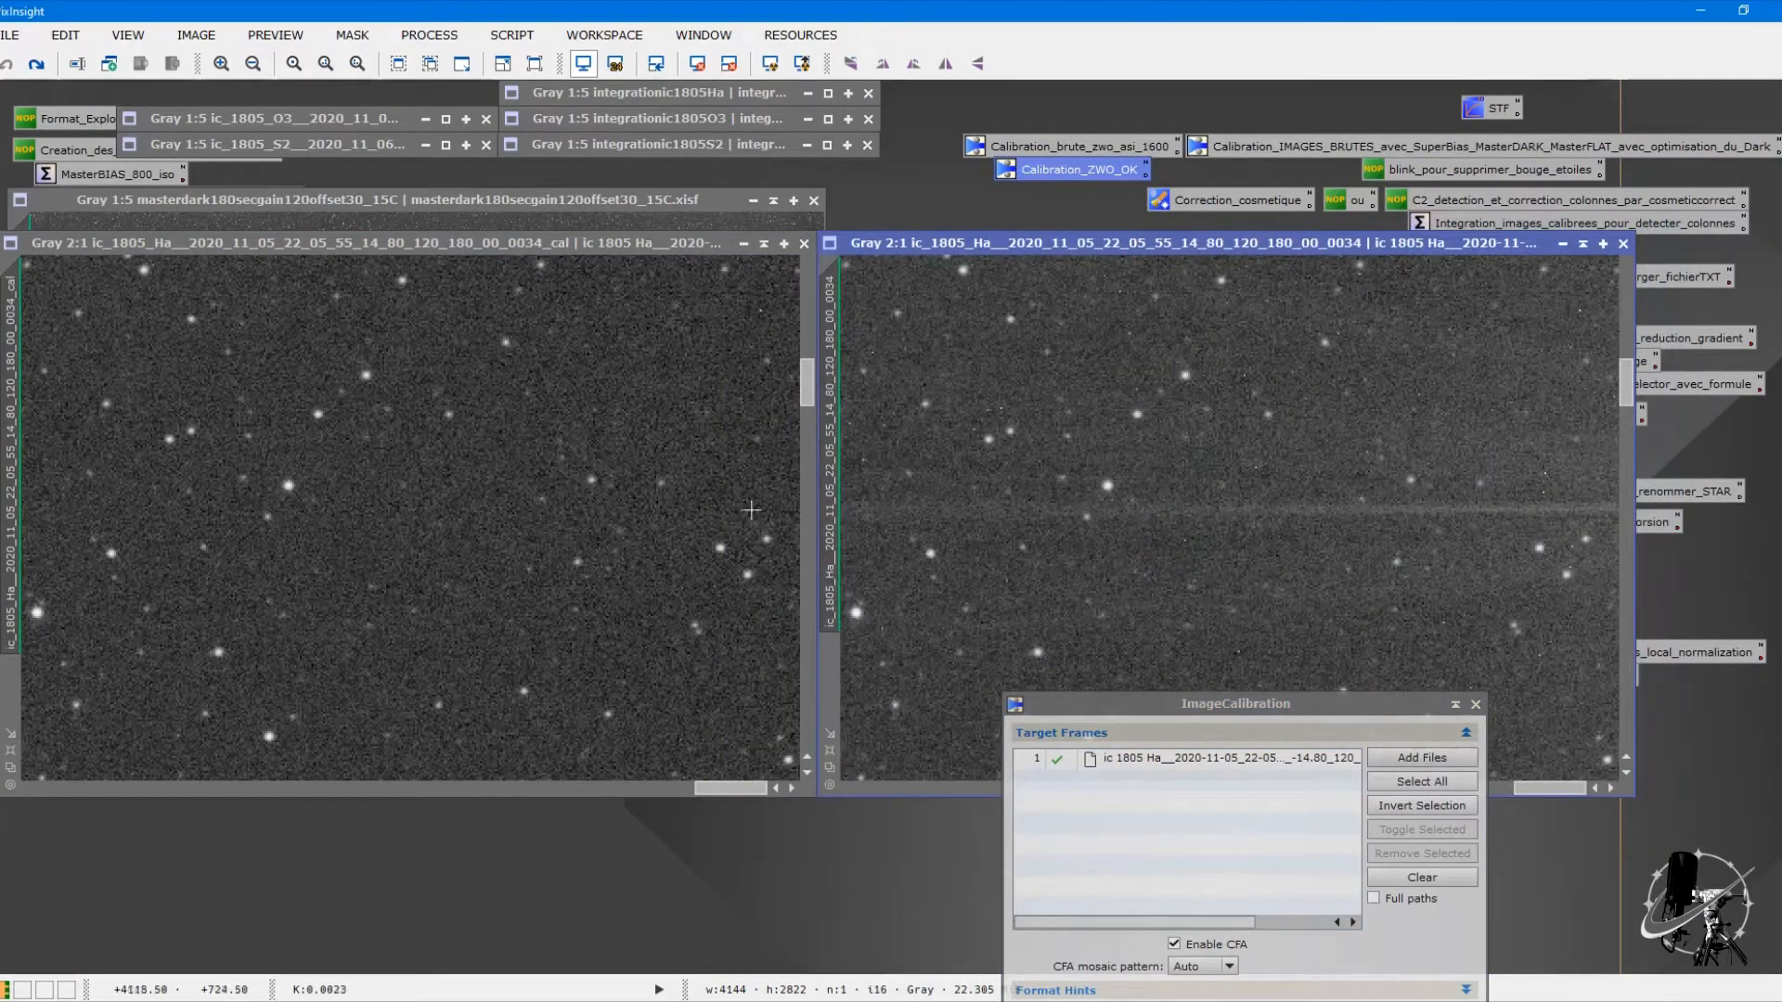
# Step: Enable Optimize for the master dark and rerun the calibration on the Ha frame
pyautogui.moveTo(1271, 709); pyautogui.dragTo(1324, 89)
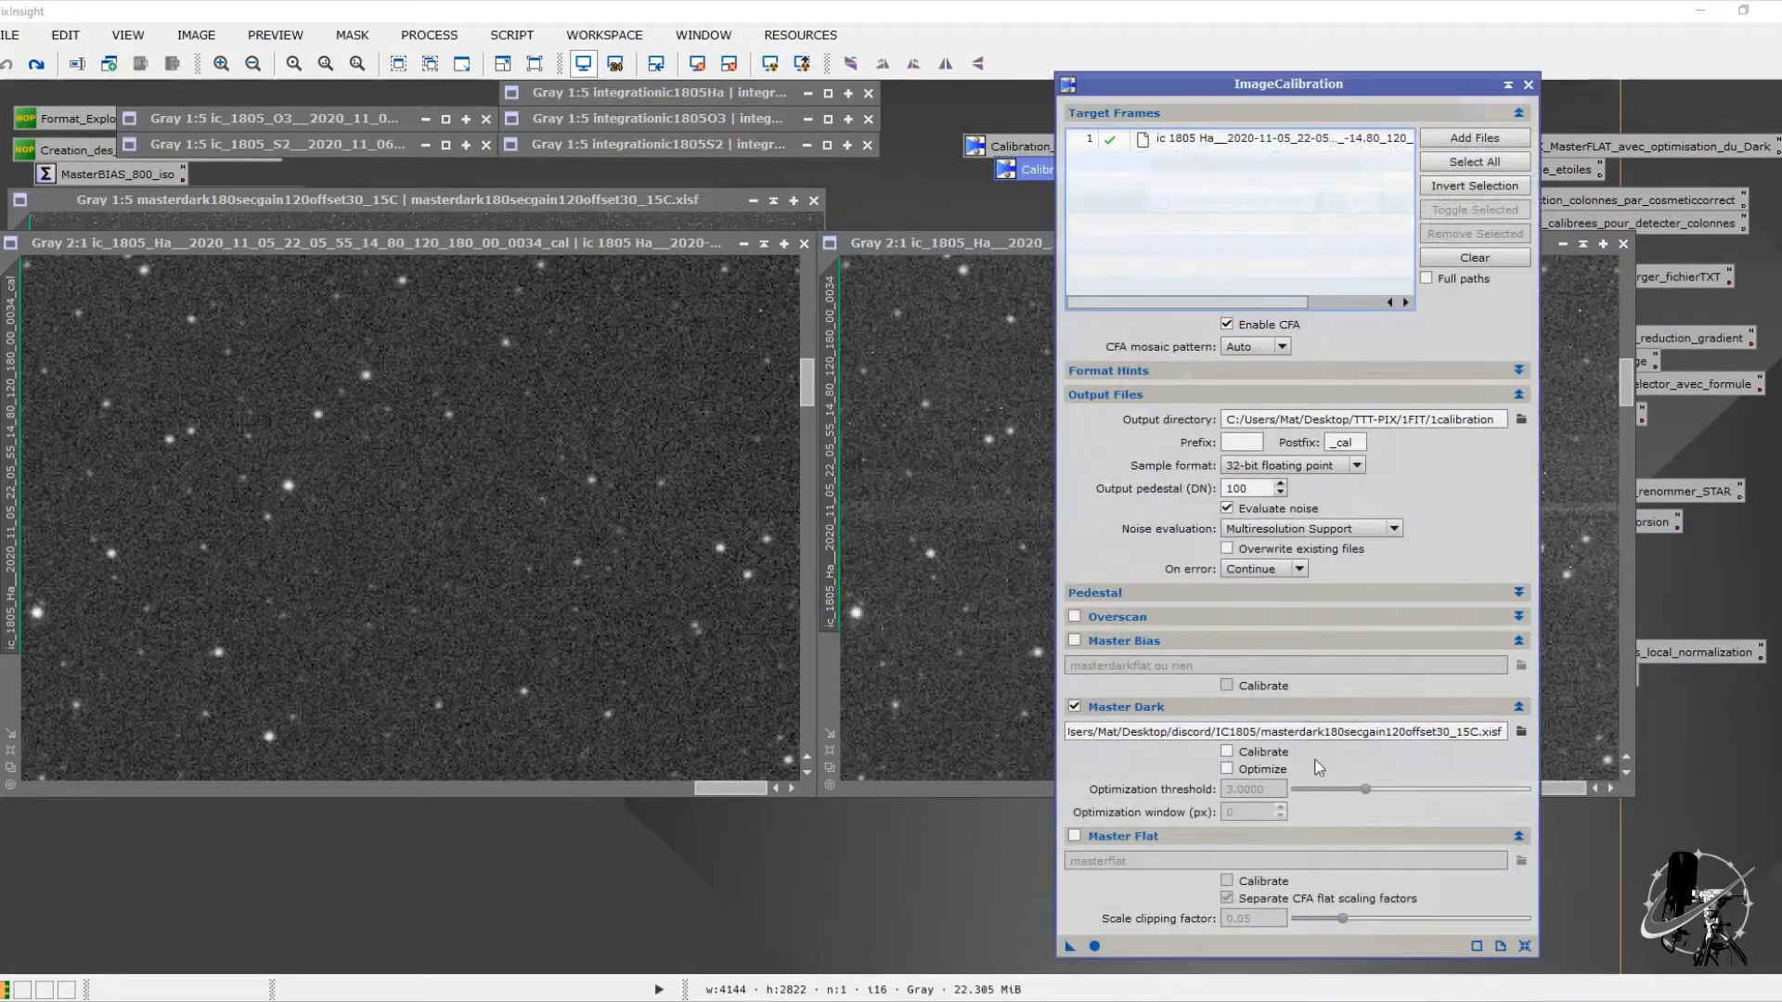
pyautogui.click(1226, 768)
pyautogui.click(1095, 945)
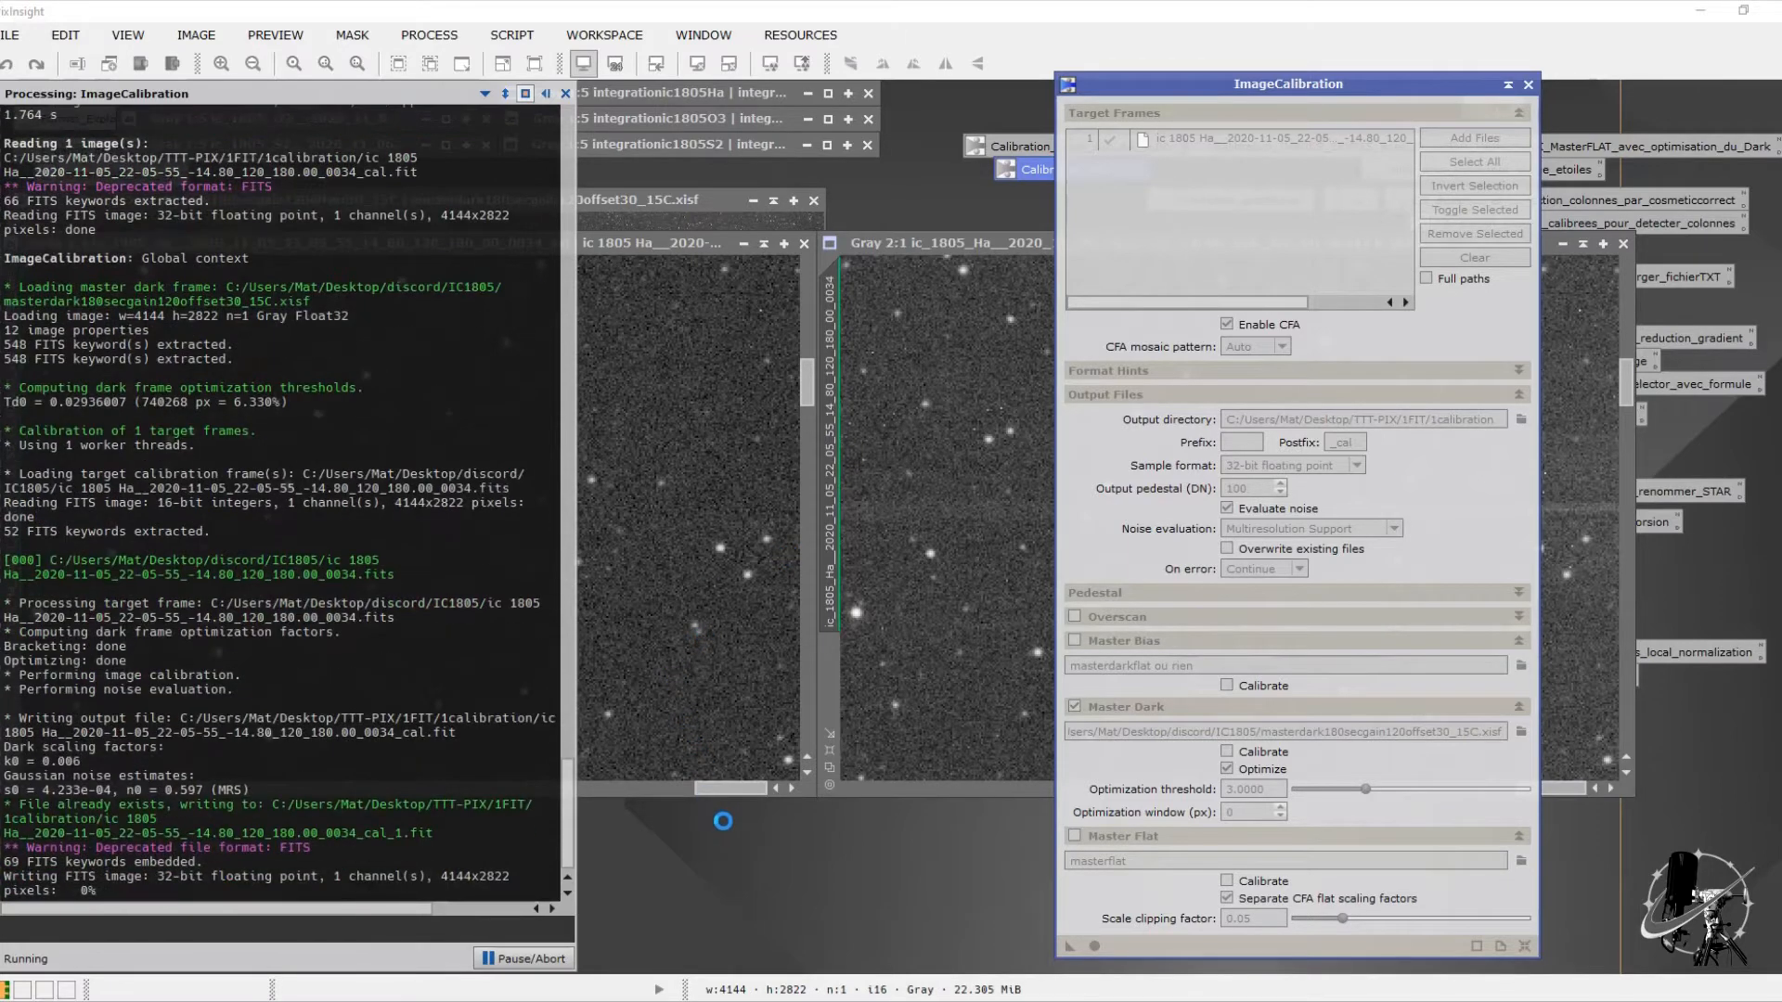
# Step: Open the new calibrated Ha frame ending in 0034_cal_1, place it beside the raw frame, and auto-stretch it on screen
pyautogui.doubleClick(727, 821)
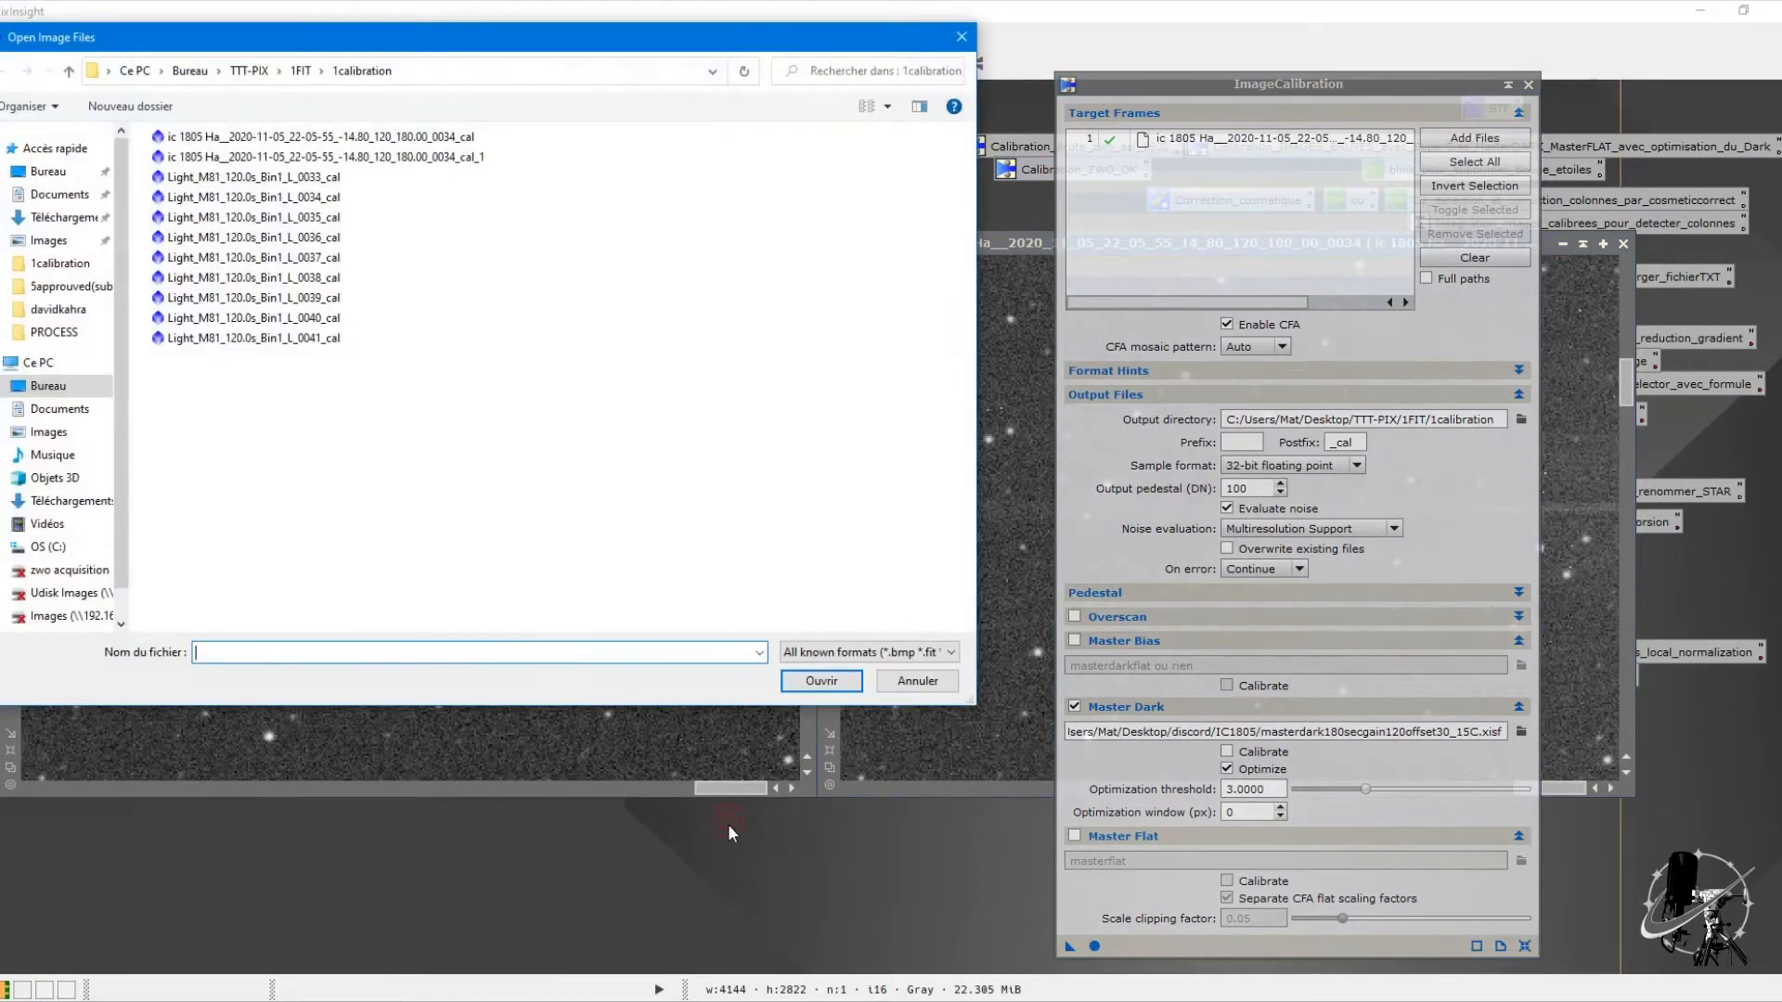
pyautogui.doubleClick(472, 159)
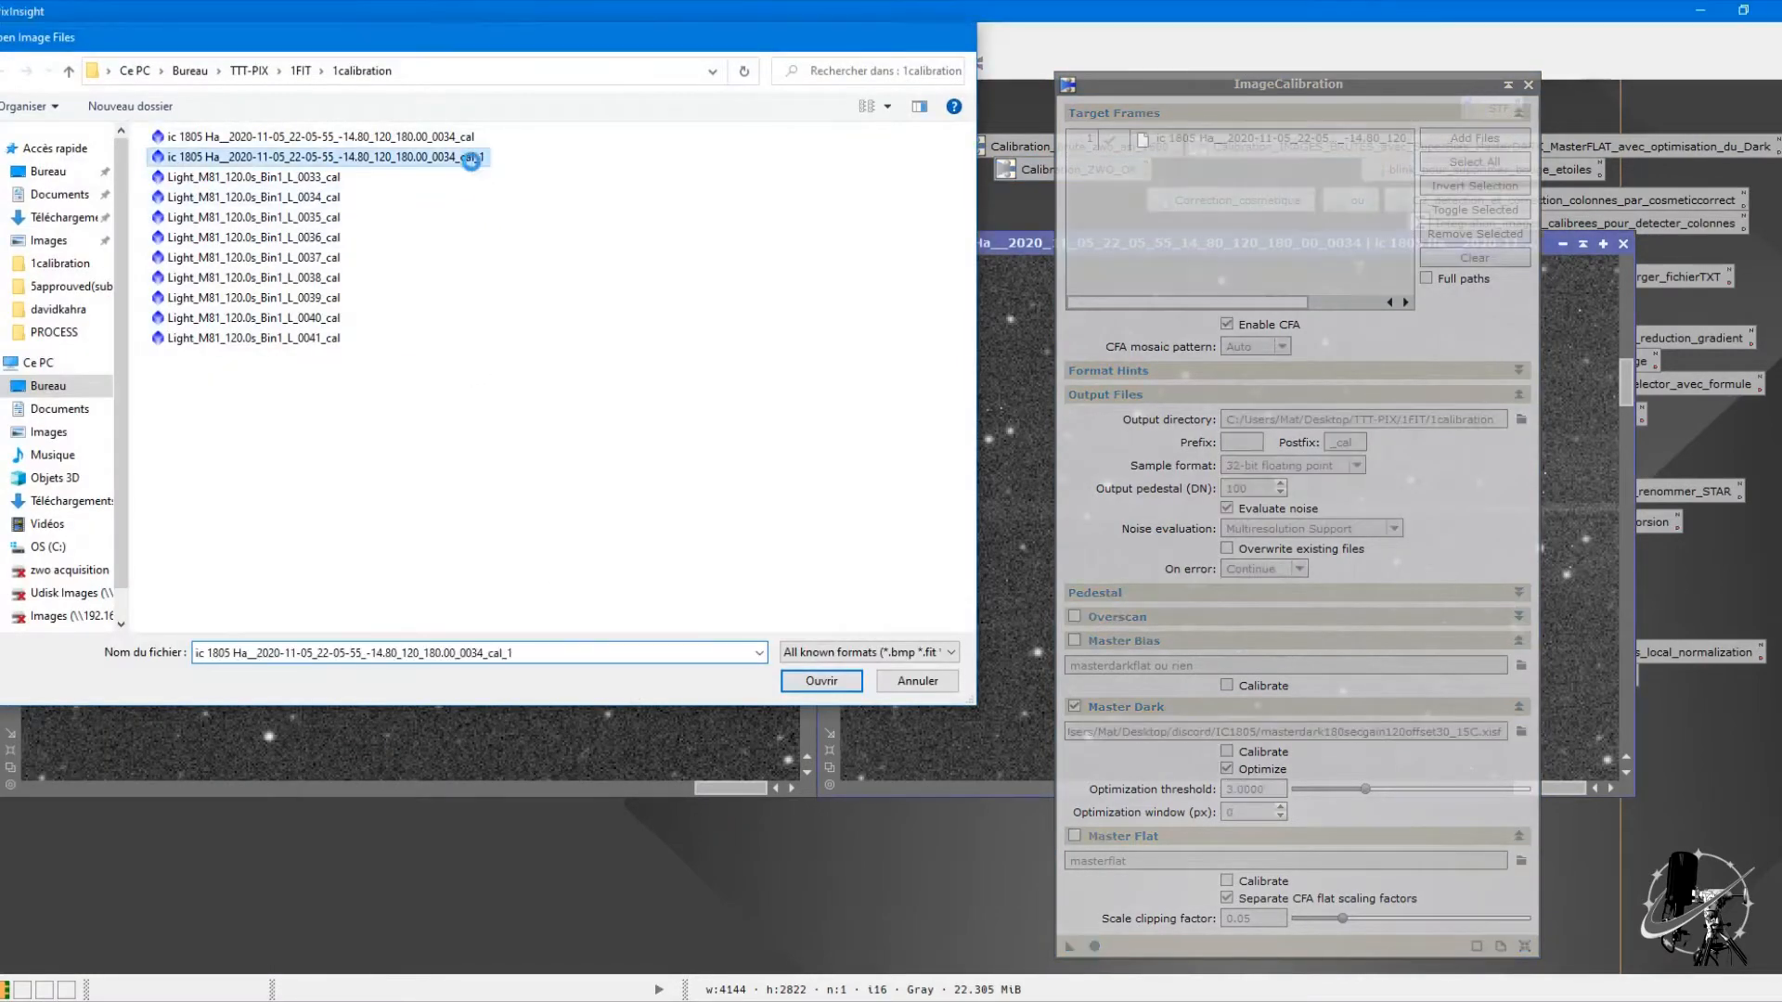
pyautogui.moveTo(857, 337); pyautogui.dragTo(626, 230)
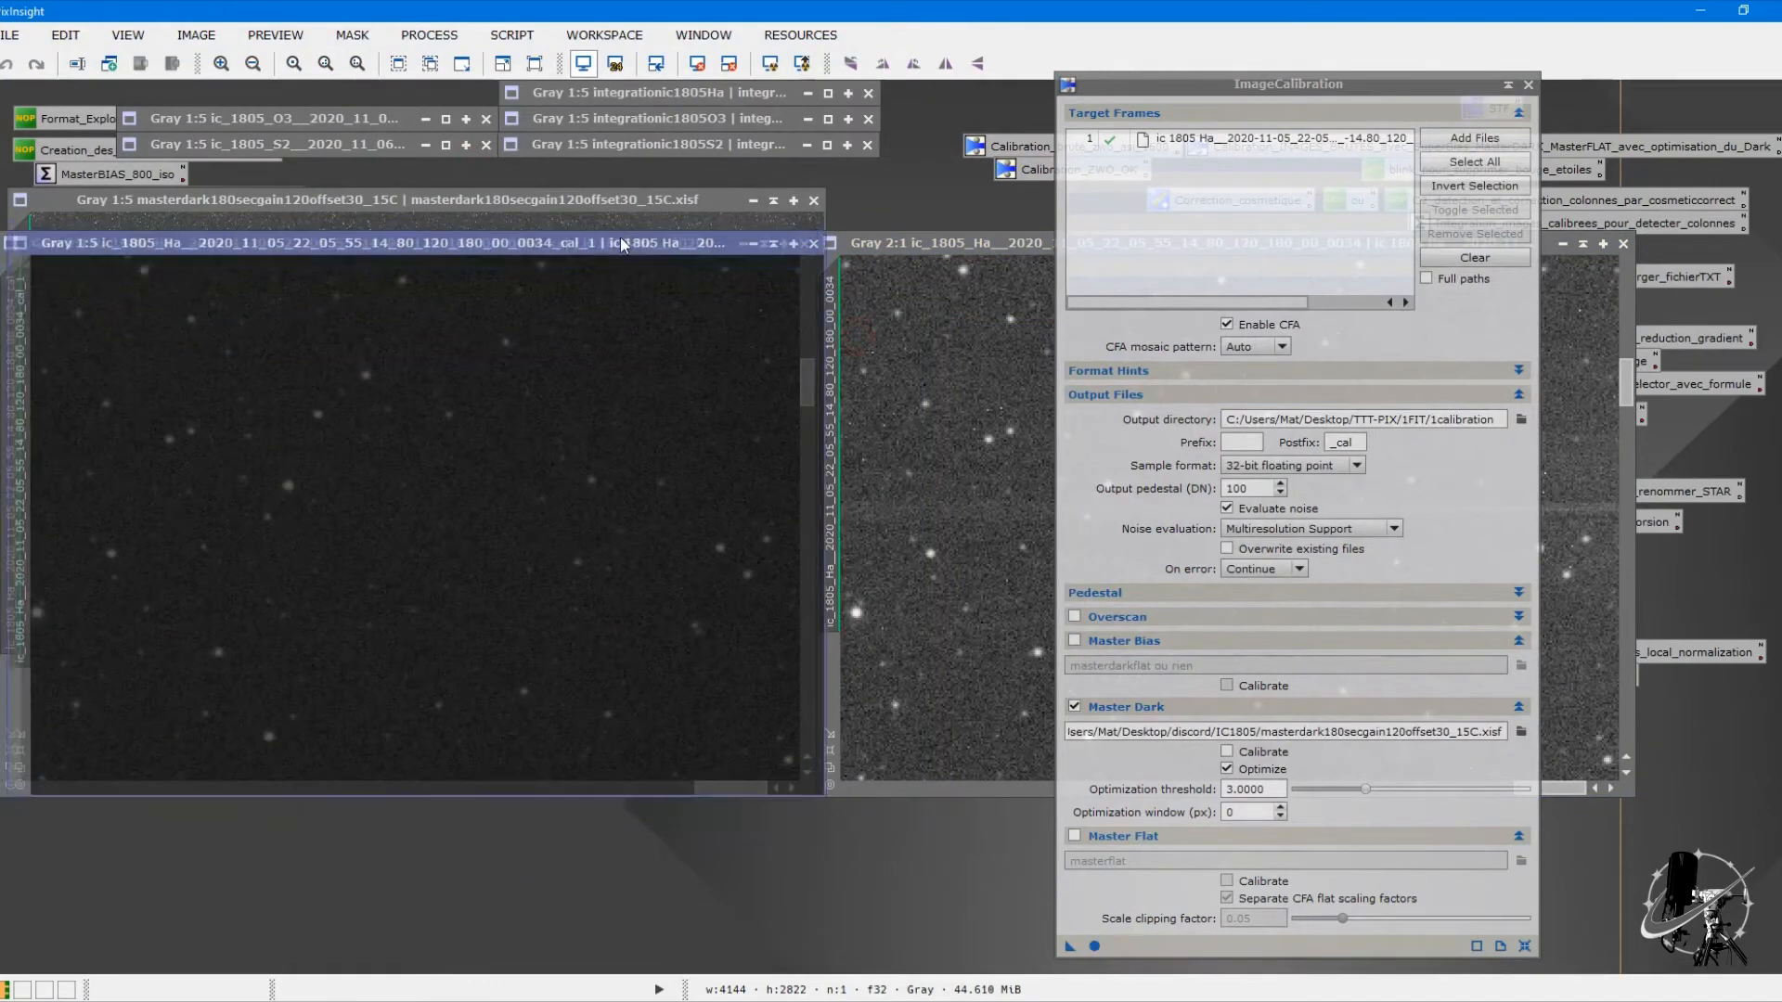
pyautogui.click(768, 64)
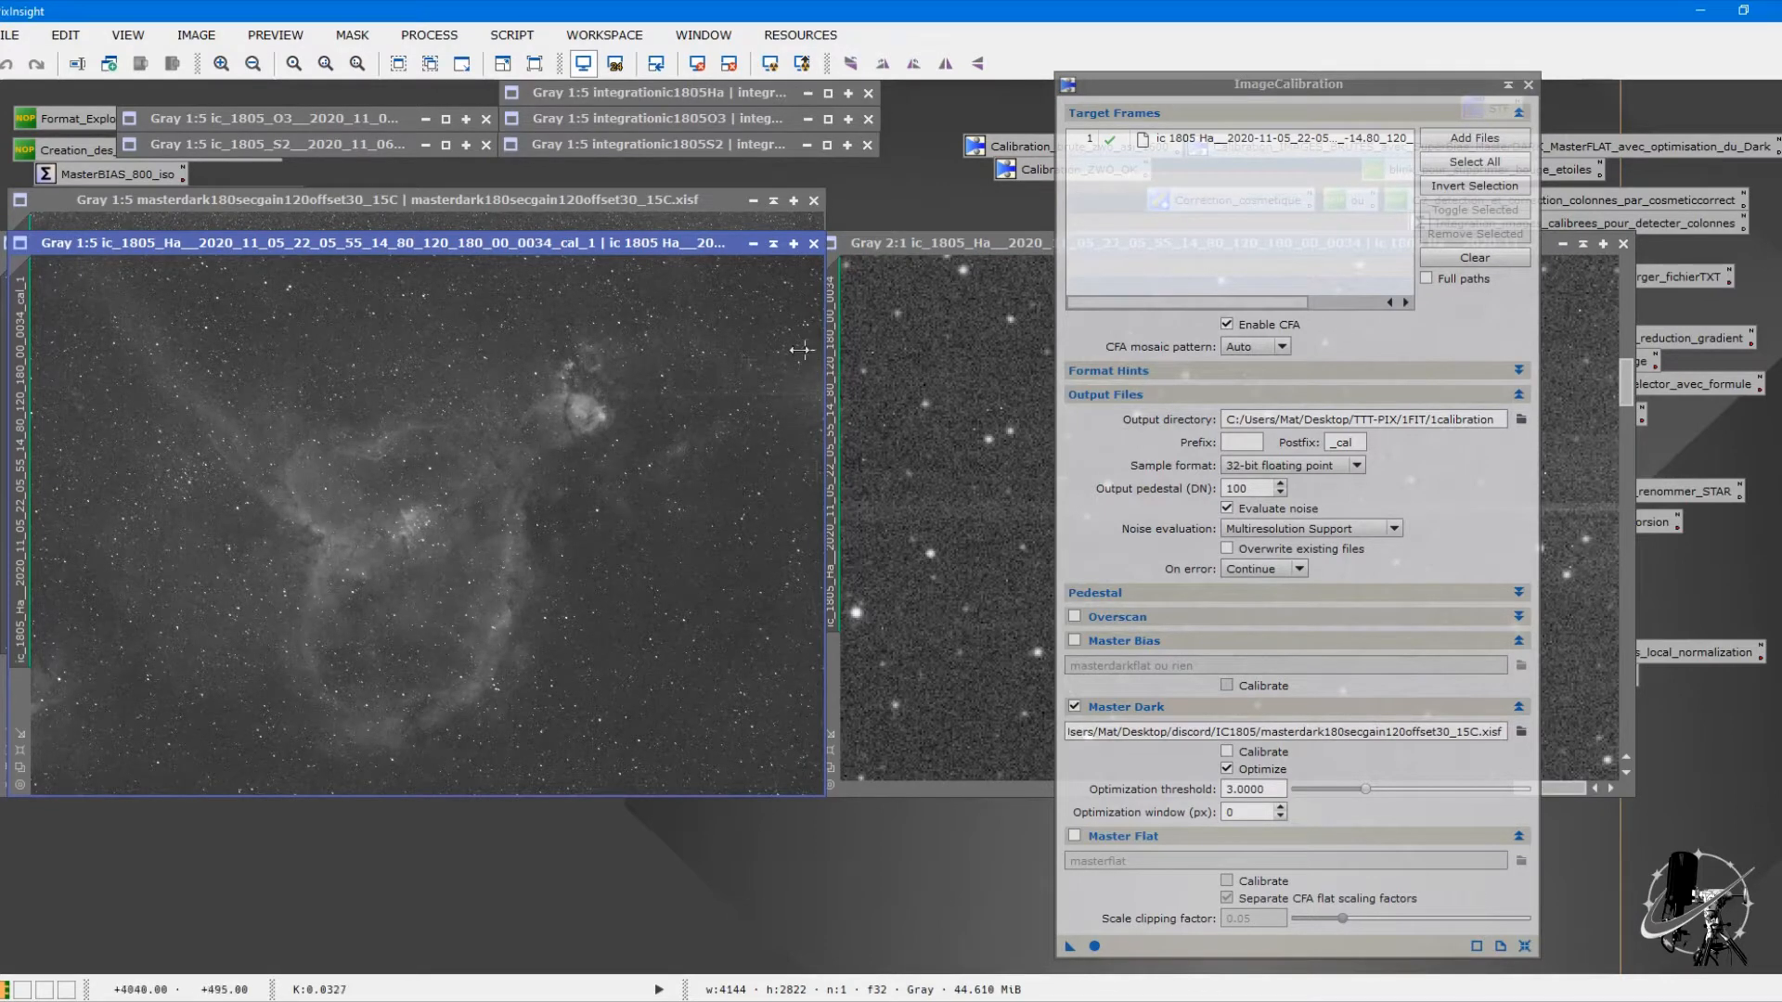
# Step: Apply the raw frame's 2:1 view to the dark-optimized Ha frame and compare the amp glow area in both
pyautogui.moveTo(882, 243); pyautogui.dragTo(891, 243)
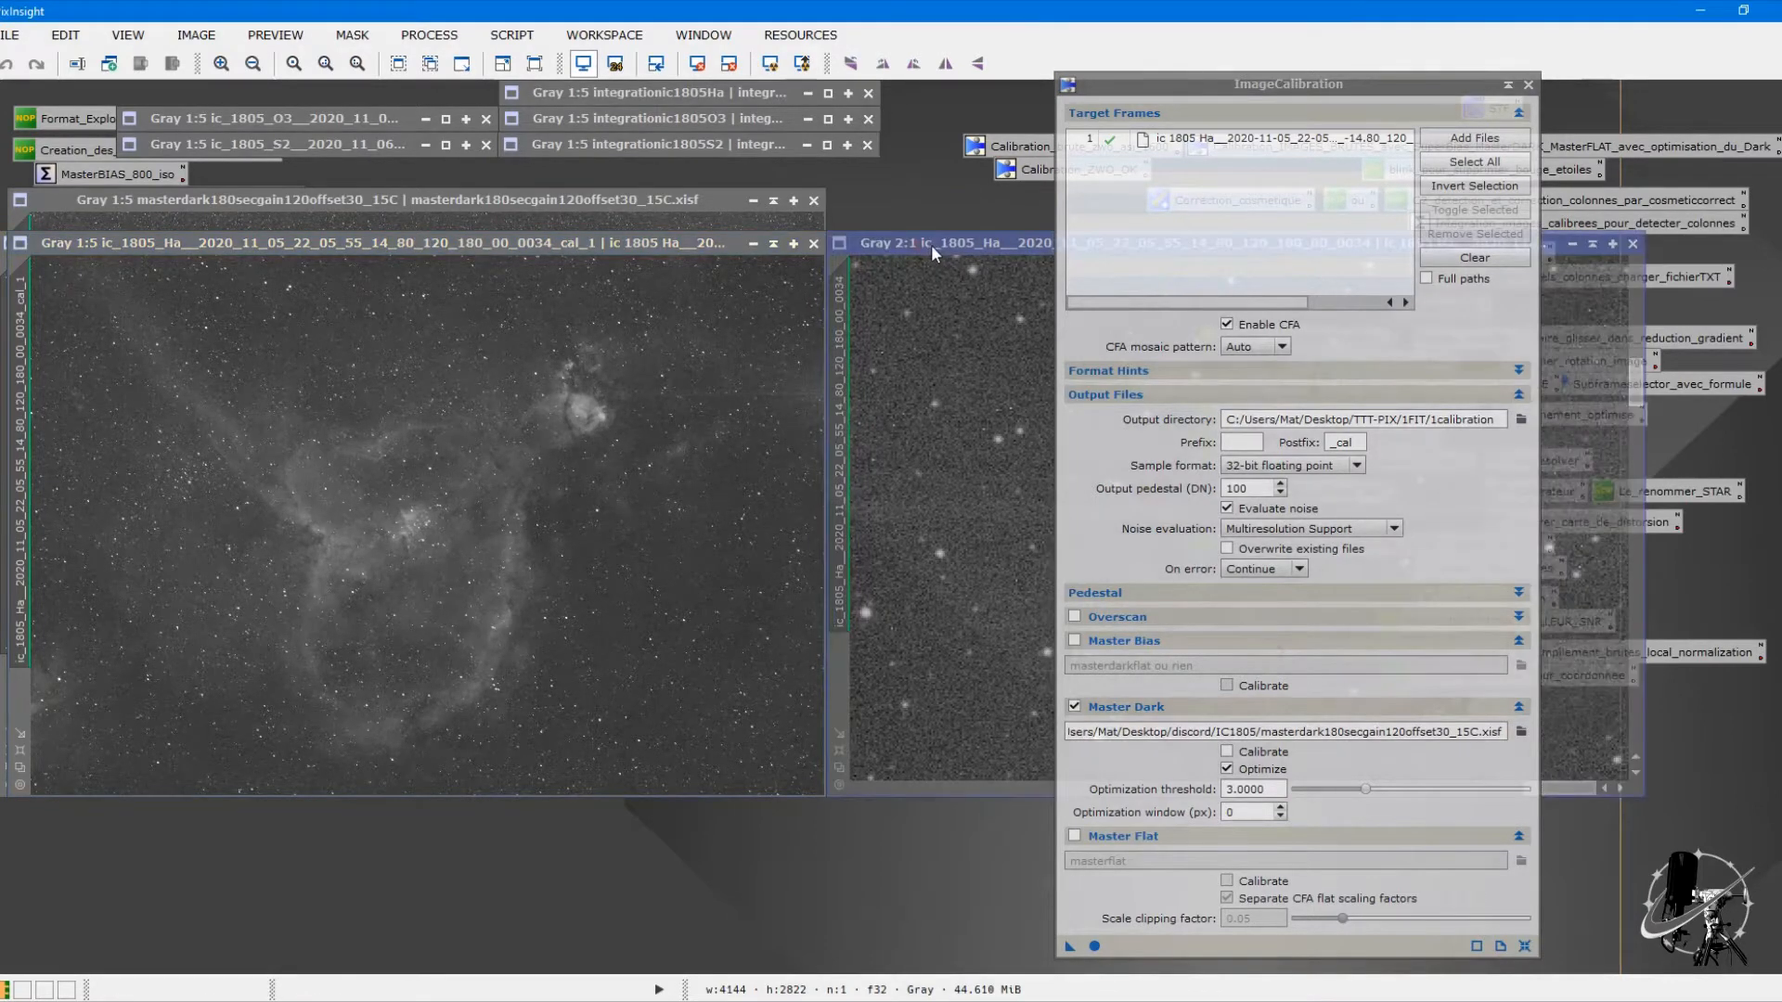
pyautogui.moveTo(843, 305); pyautogui.dragTo(25, 308)
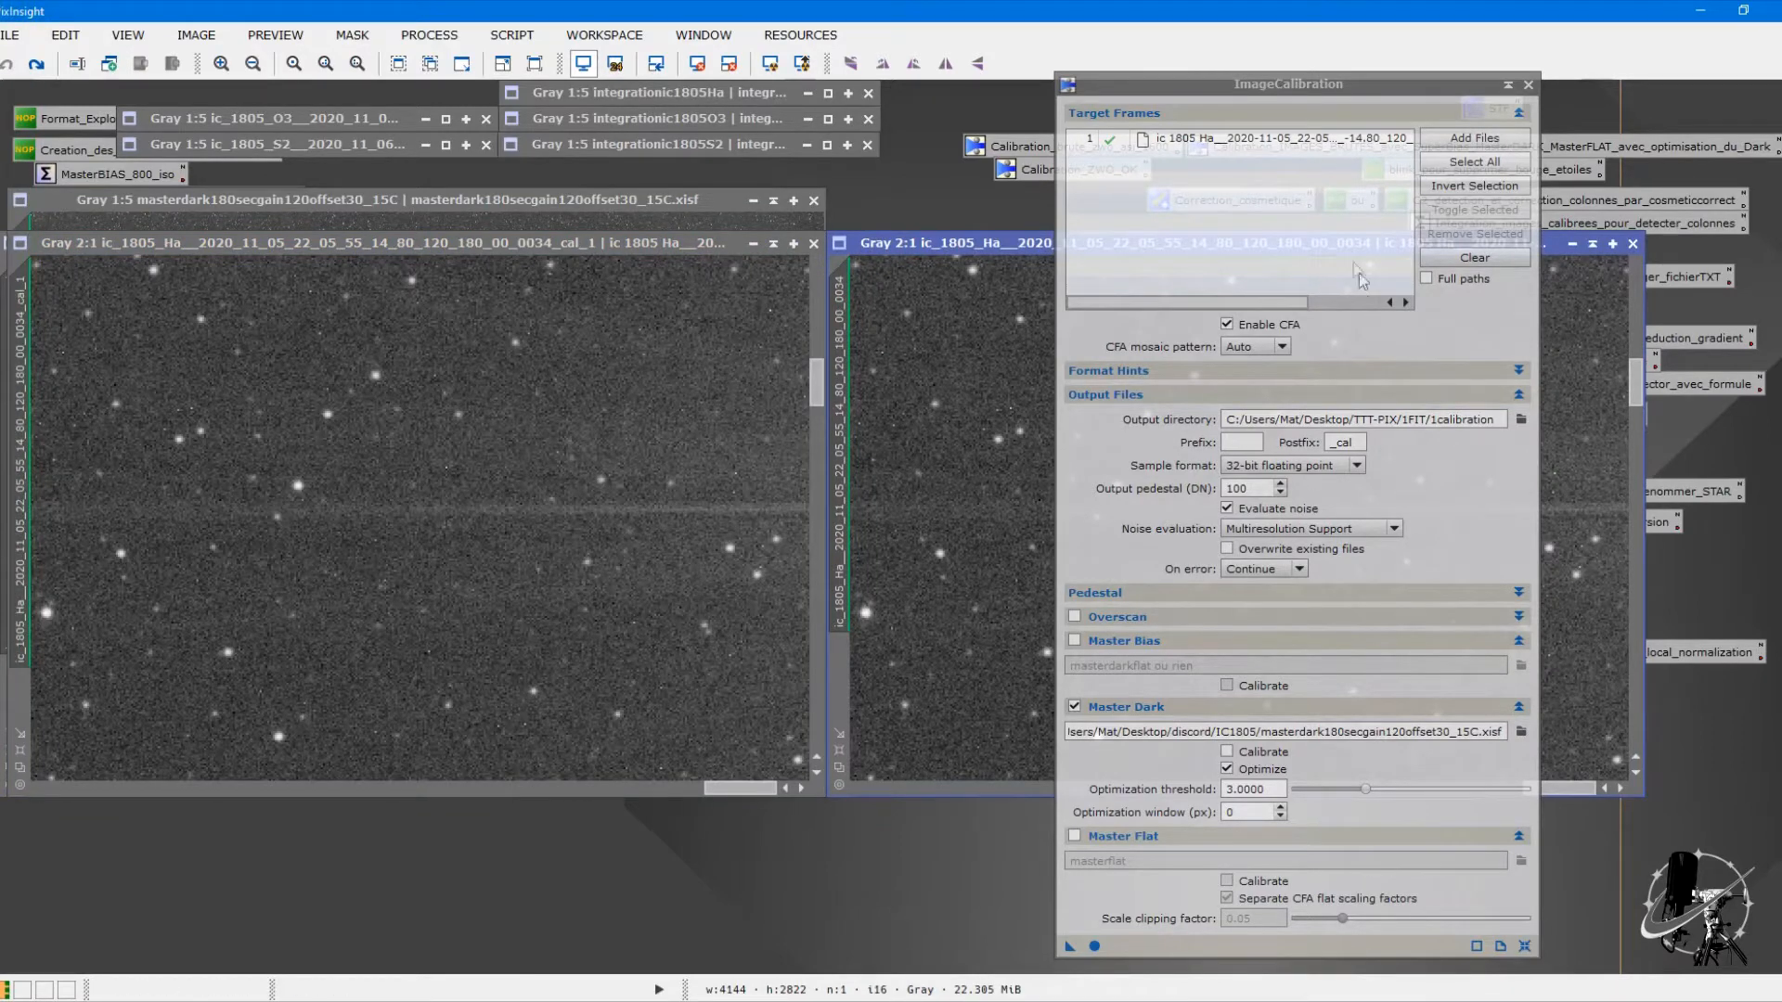
pyautogui.moveTo(1343, 85)
pyautogui.mouseDown()
pyautogui.moveTo(1343, 113)
pyautogui.moveTo(794, 856)
pyautogui.moveTo(1306, 302)
pyautogui.moveTo(1178, 154)
pyautogui.moveTo(1361, 109)
pyautogui.mouseUp()
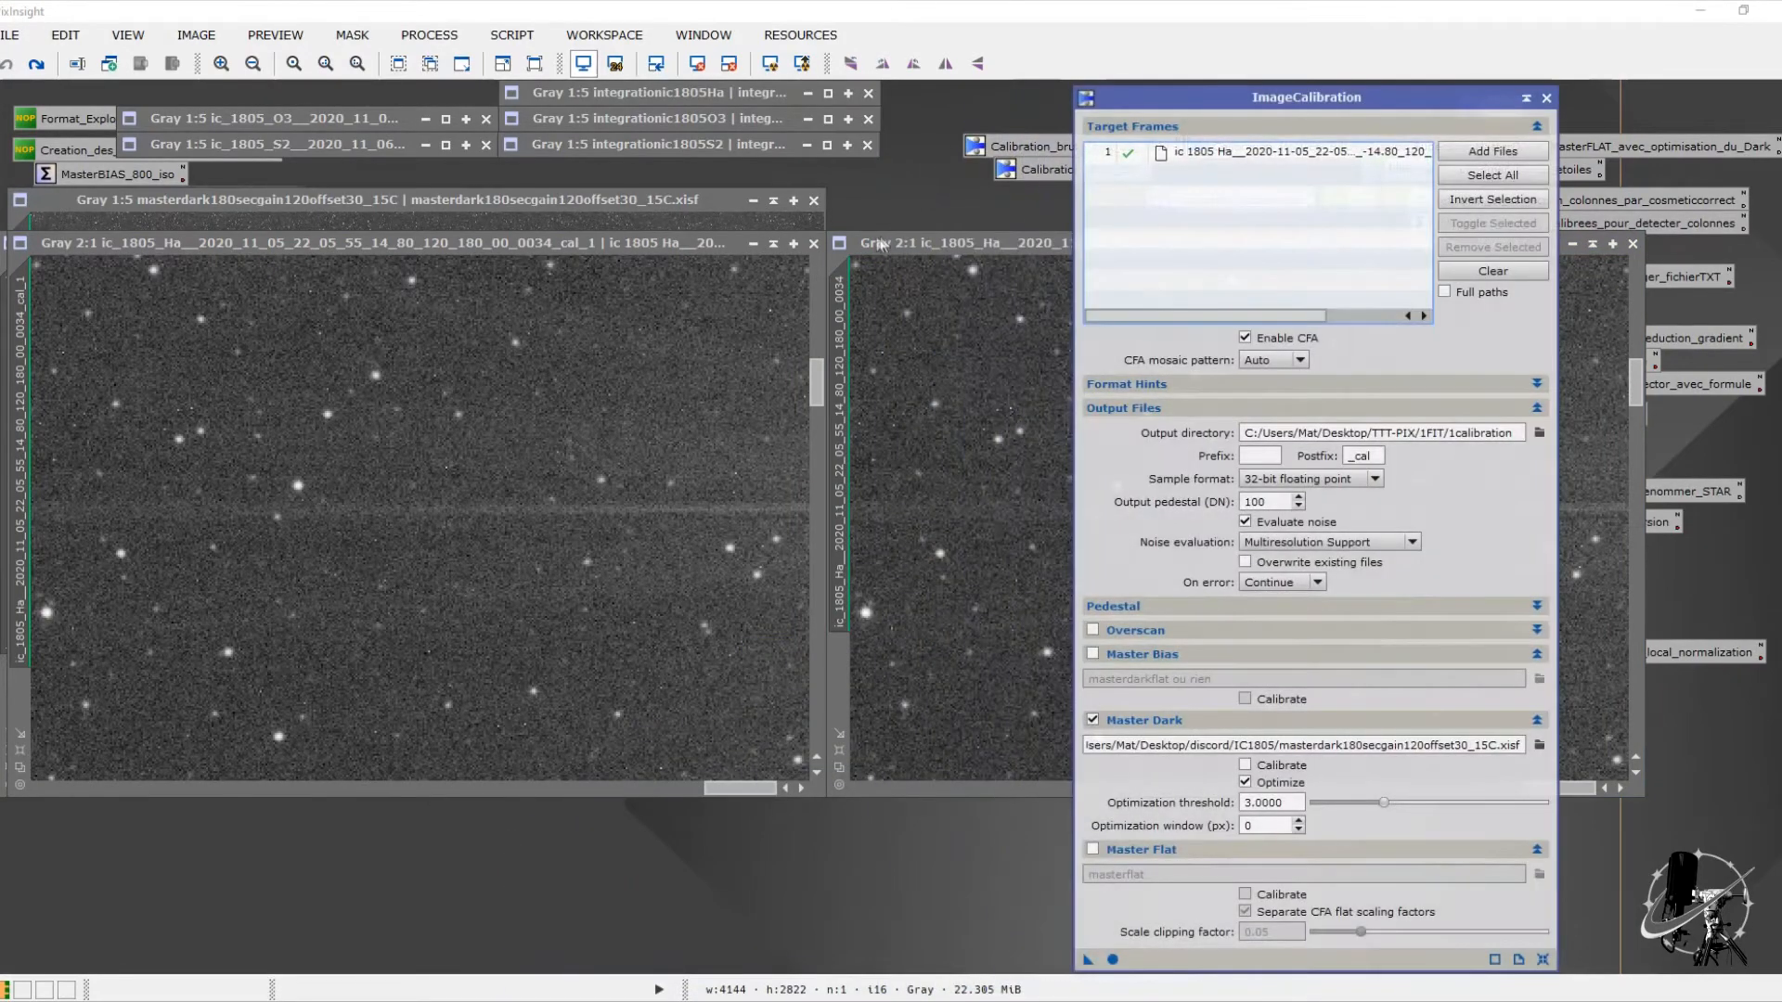
# Step: Close the calibrated Ha frame ending in 0034_cal_1, zoom the 0034_cal frame out to 1:5, and check it against the master dark
pyautogui.click(814, 244)
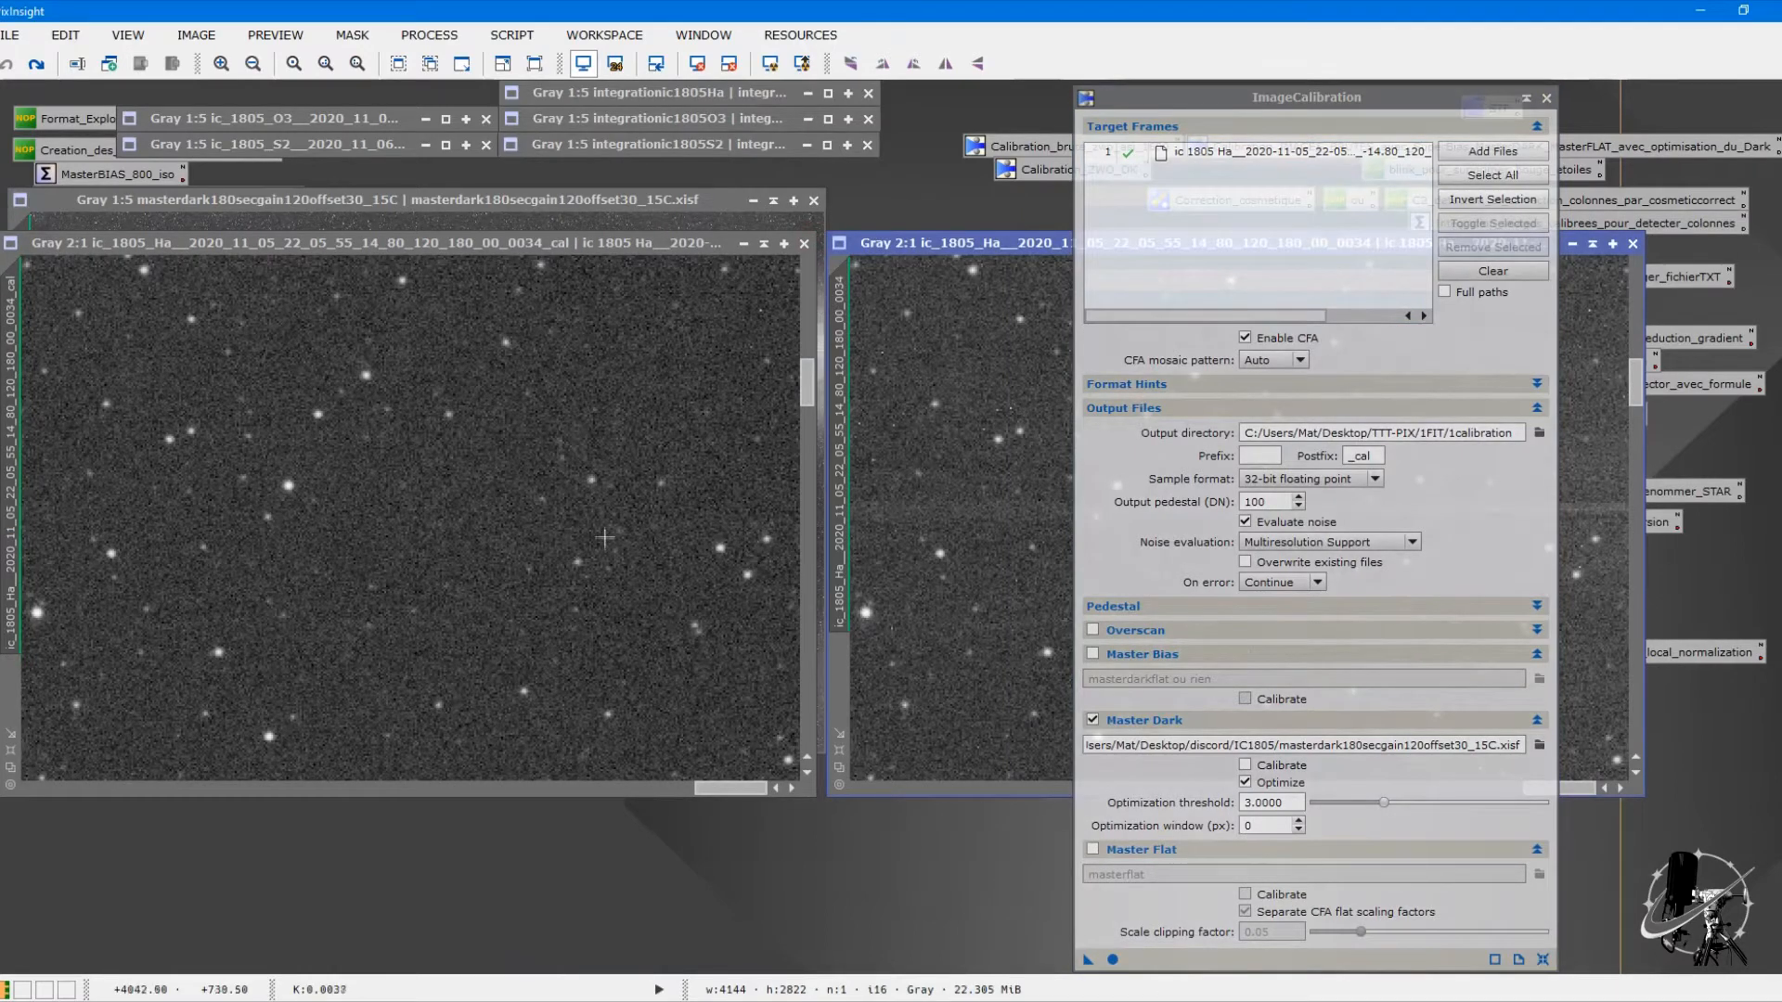
pyautogui.scroll(-5, 625, 526)
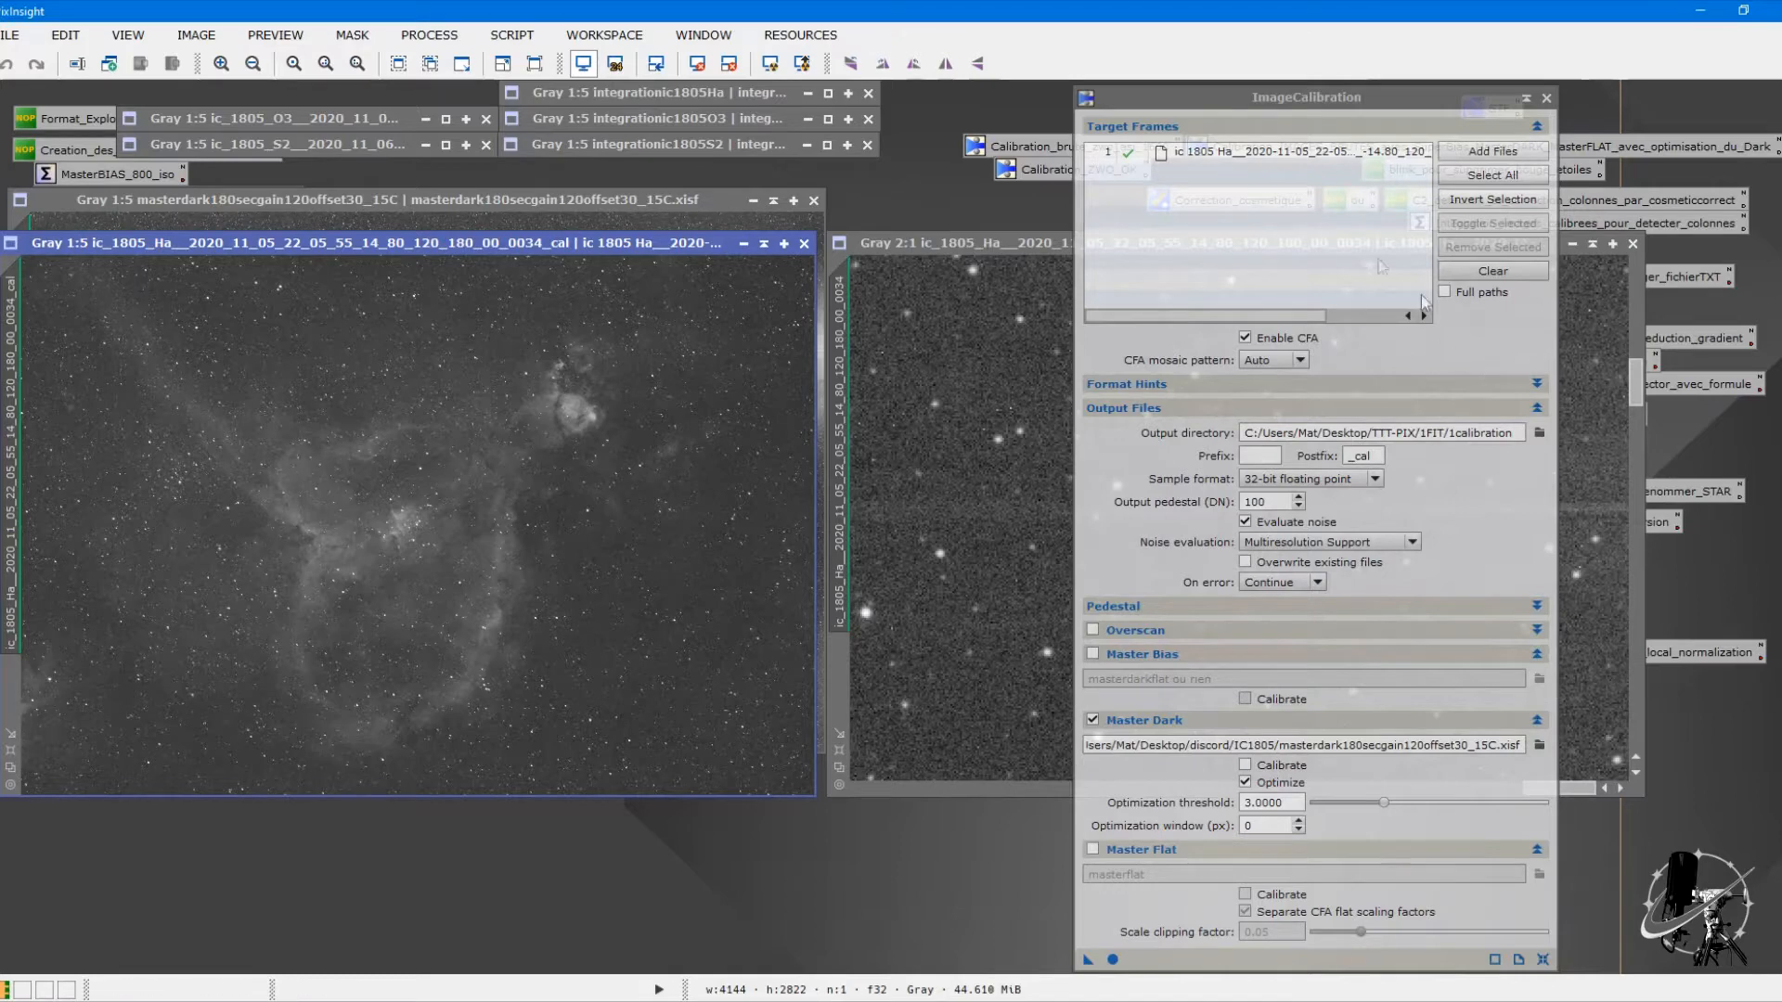
pyautogui.moveTo(1417, 102); pyautogui.dragTo(1603, 78)
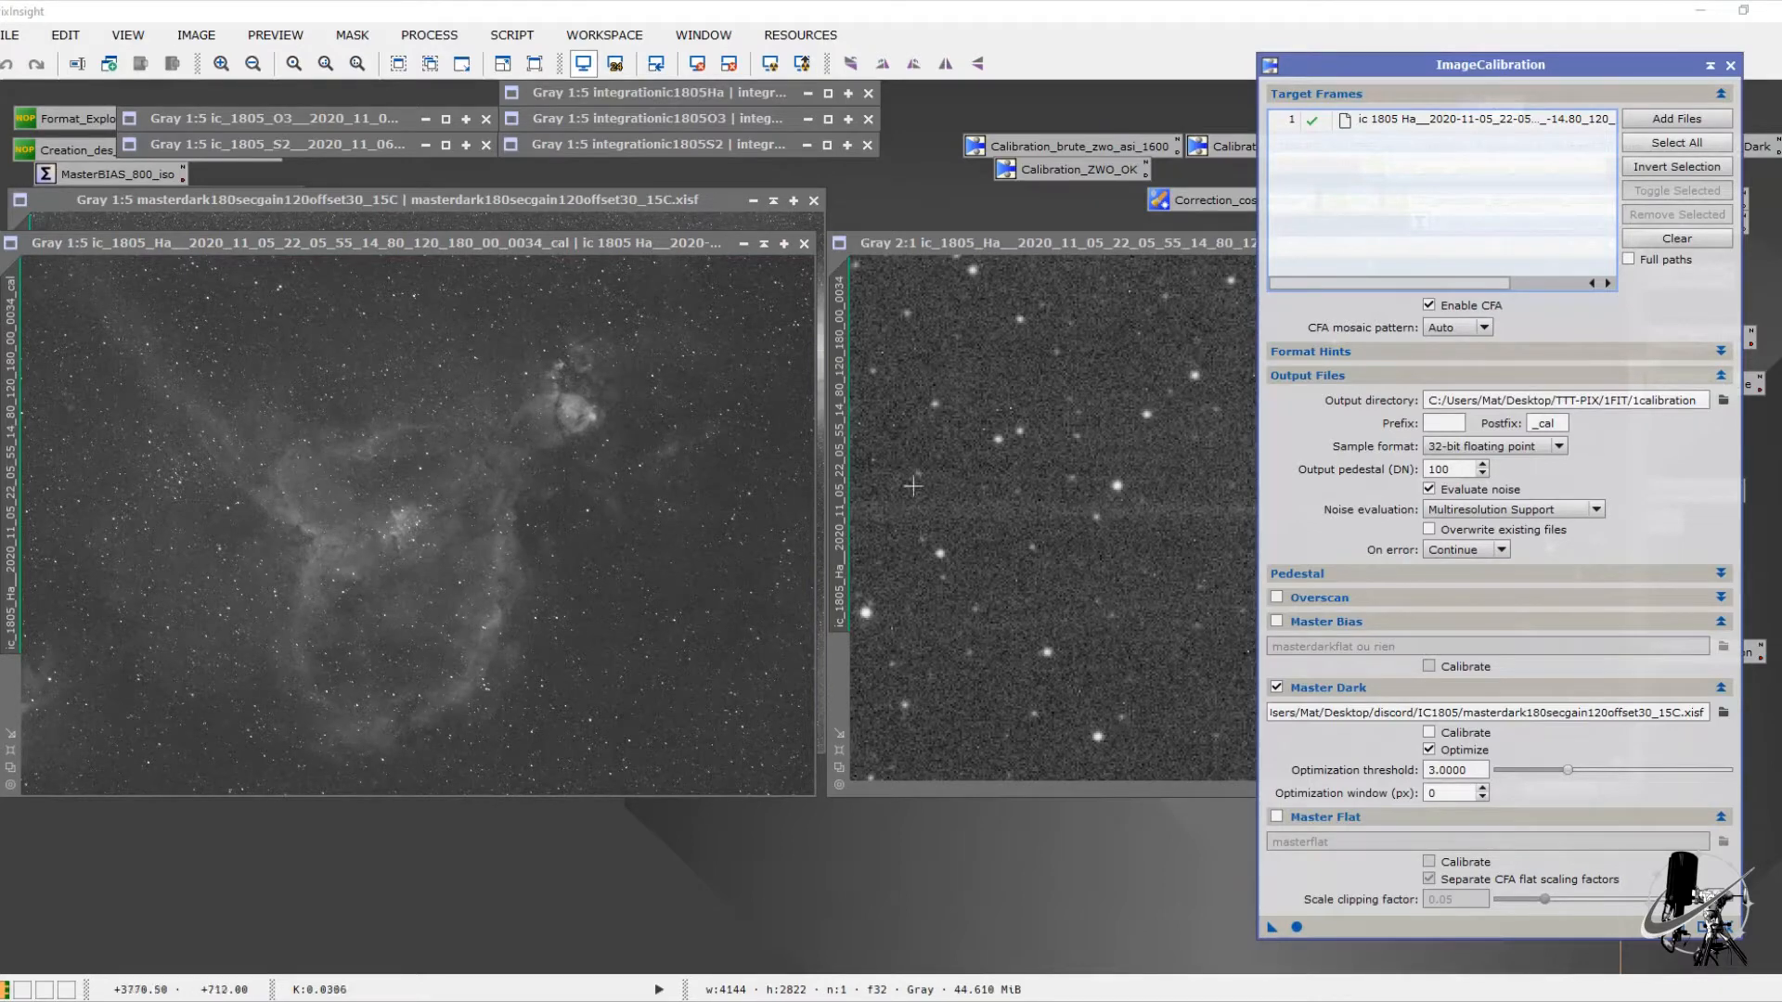
pyautogui.click(660, 206)
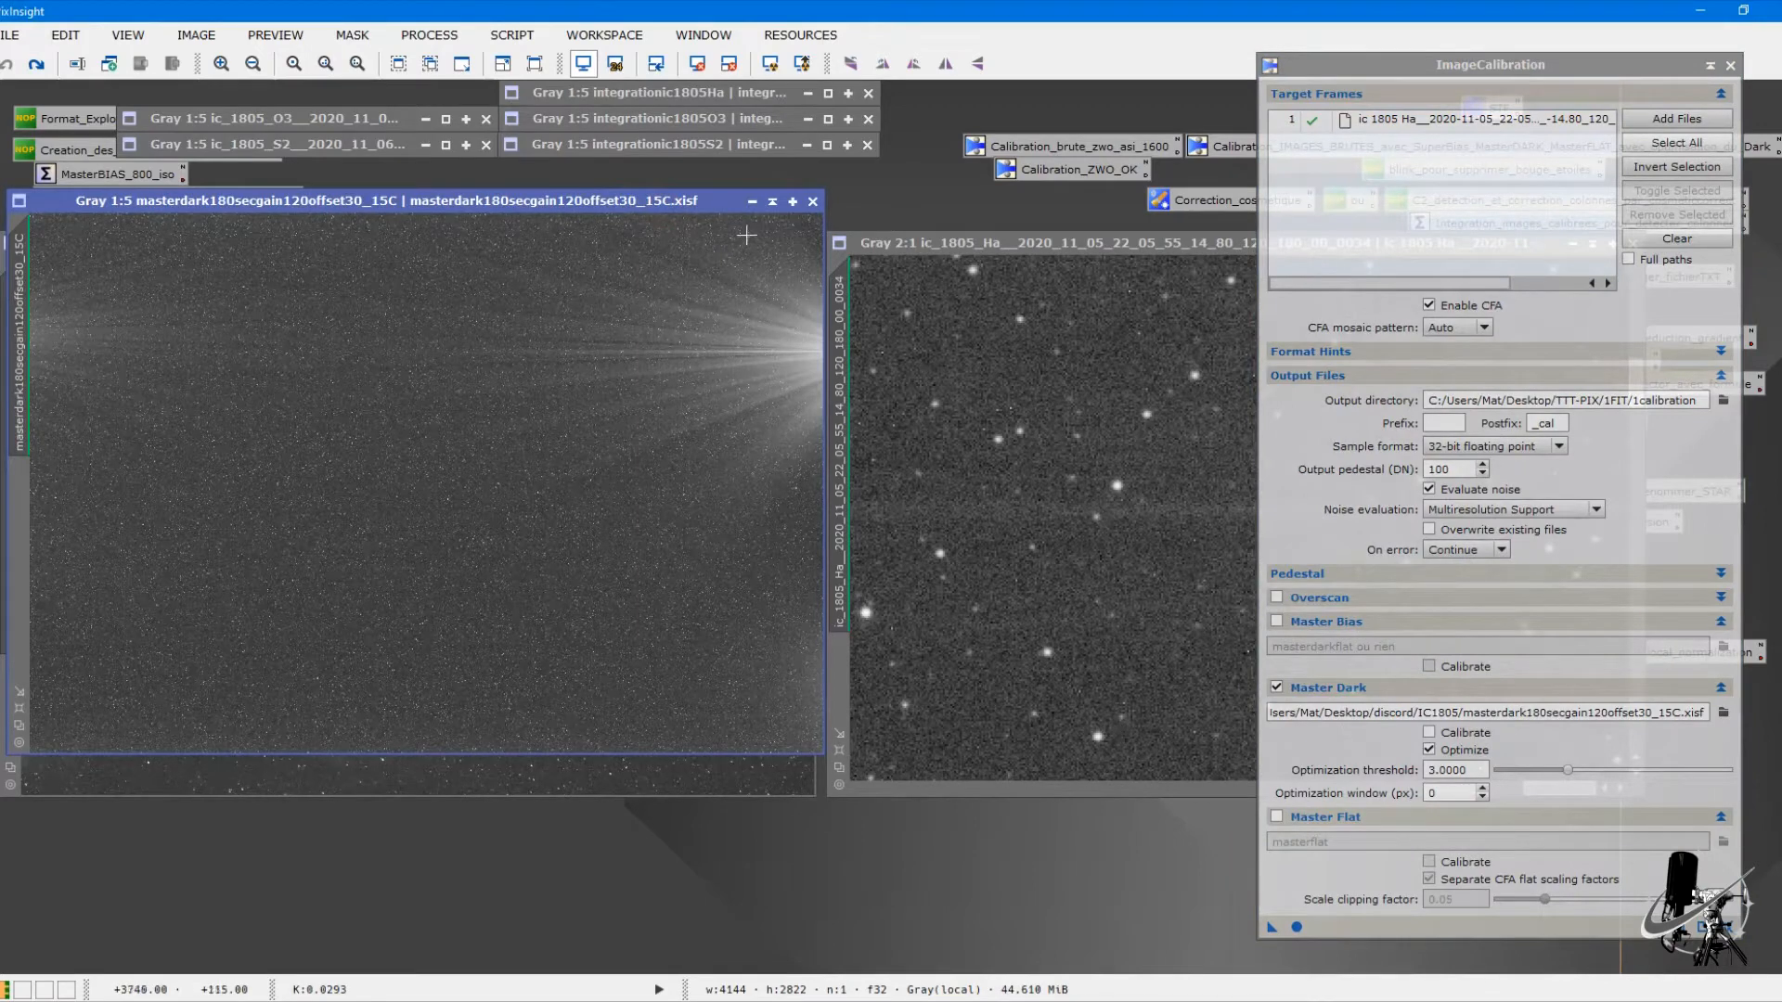
pyautogui.click(616, 780)
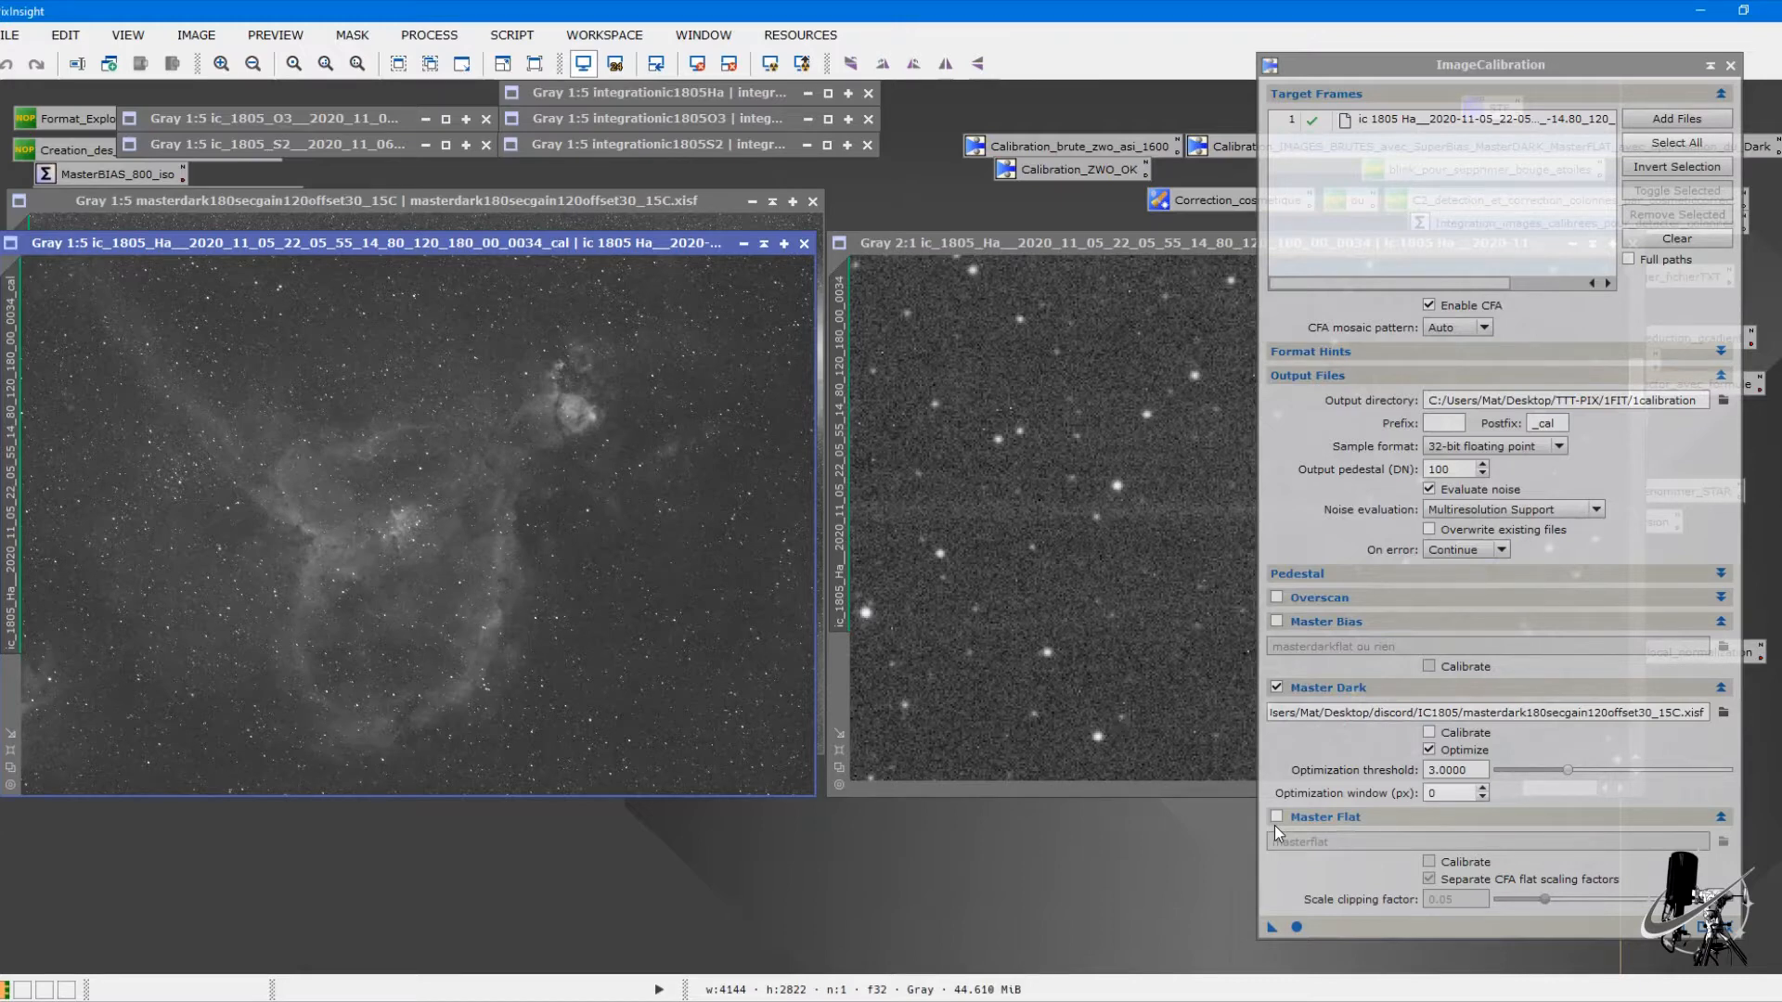
# Step: Close ImageCalibration and collapse the calibrated and raw Ha frame windows to clear the workspace
pyautogui.click(1730, 65)
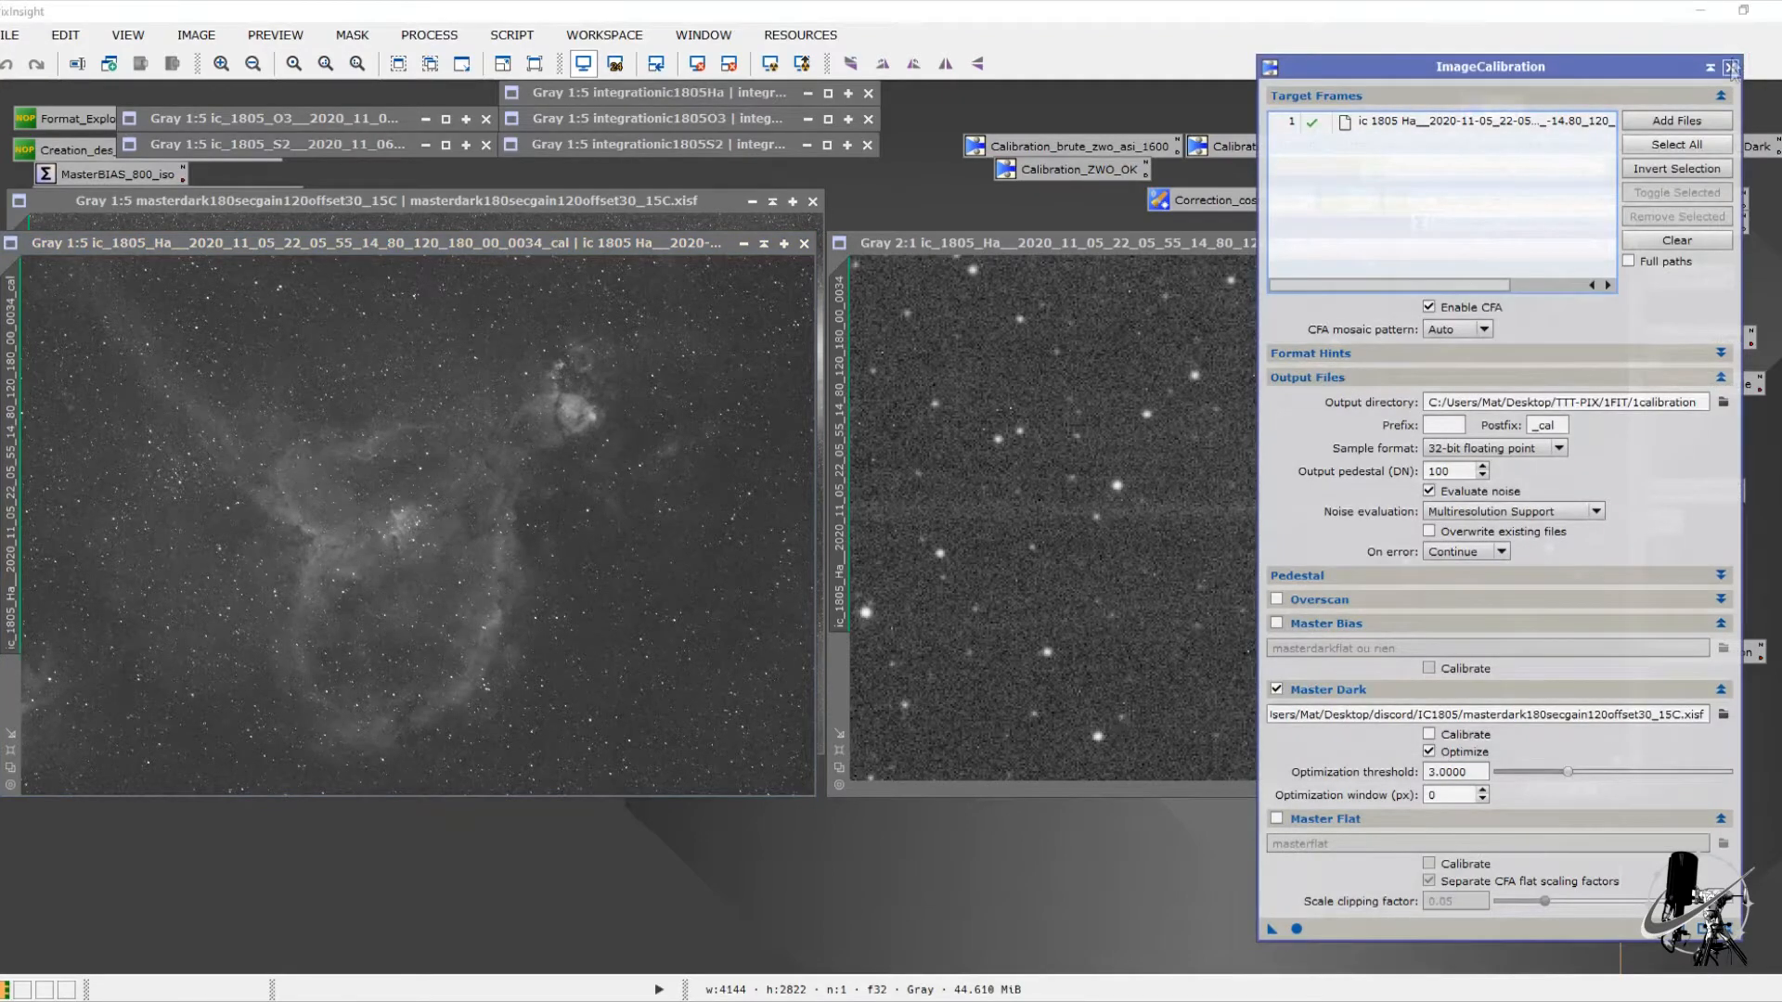
pyautogui.click(763, 243)
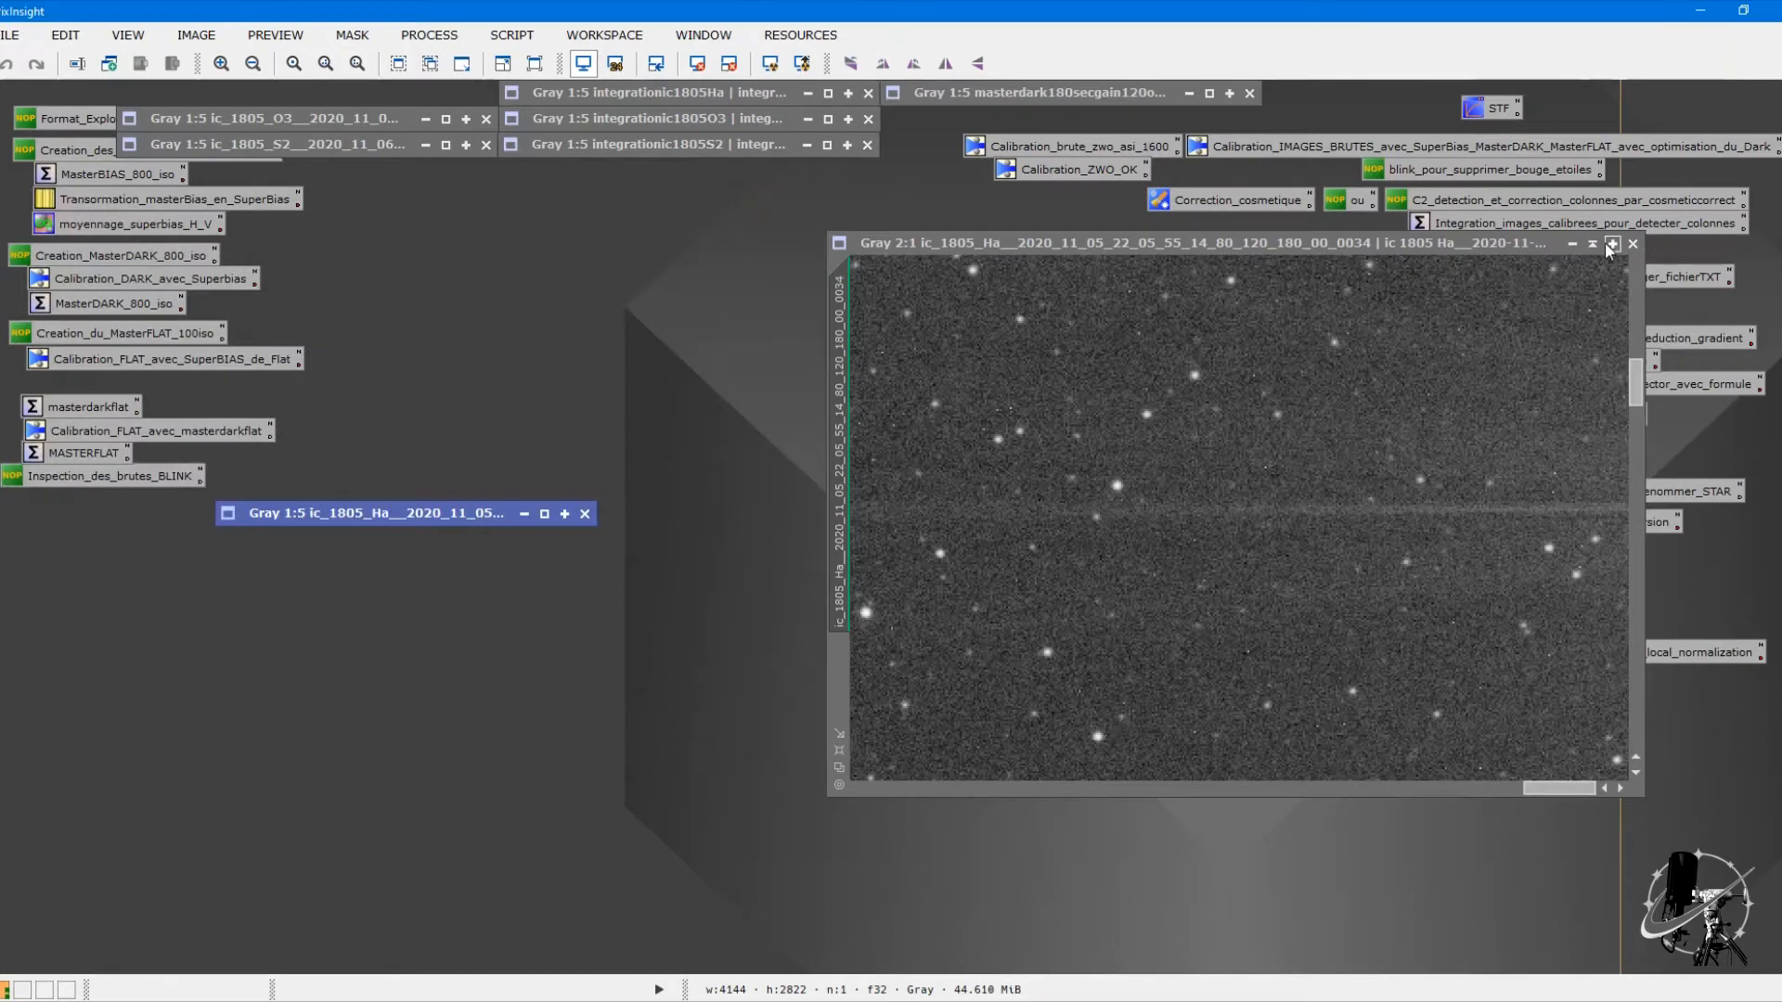
pyautogui.click(1592, 243)
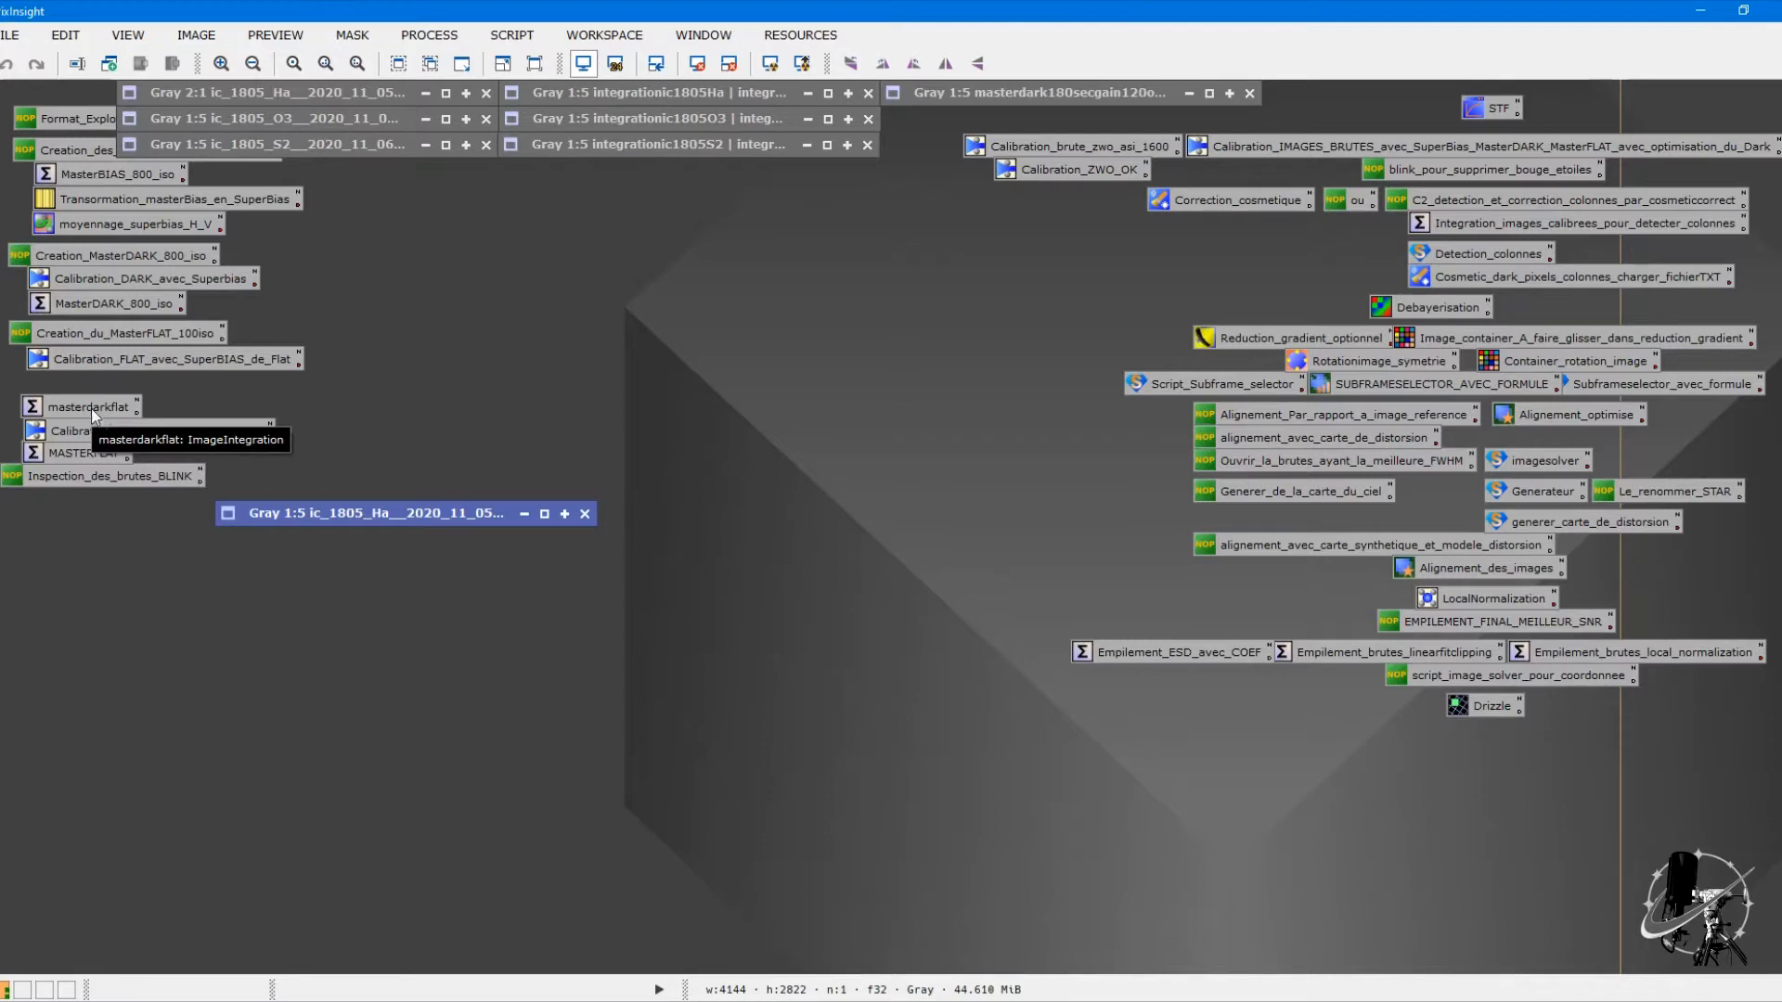
# Step: Review the settings saved in the Calibration_FLAT_avec_masterdarkflat and MASTERFLAT process icons
pyautogui.doubleClick(84, 431)
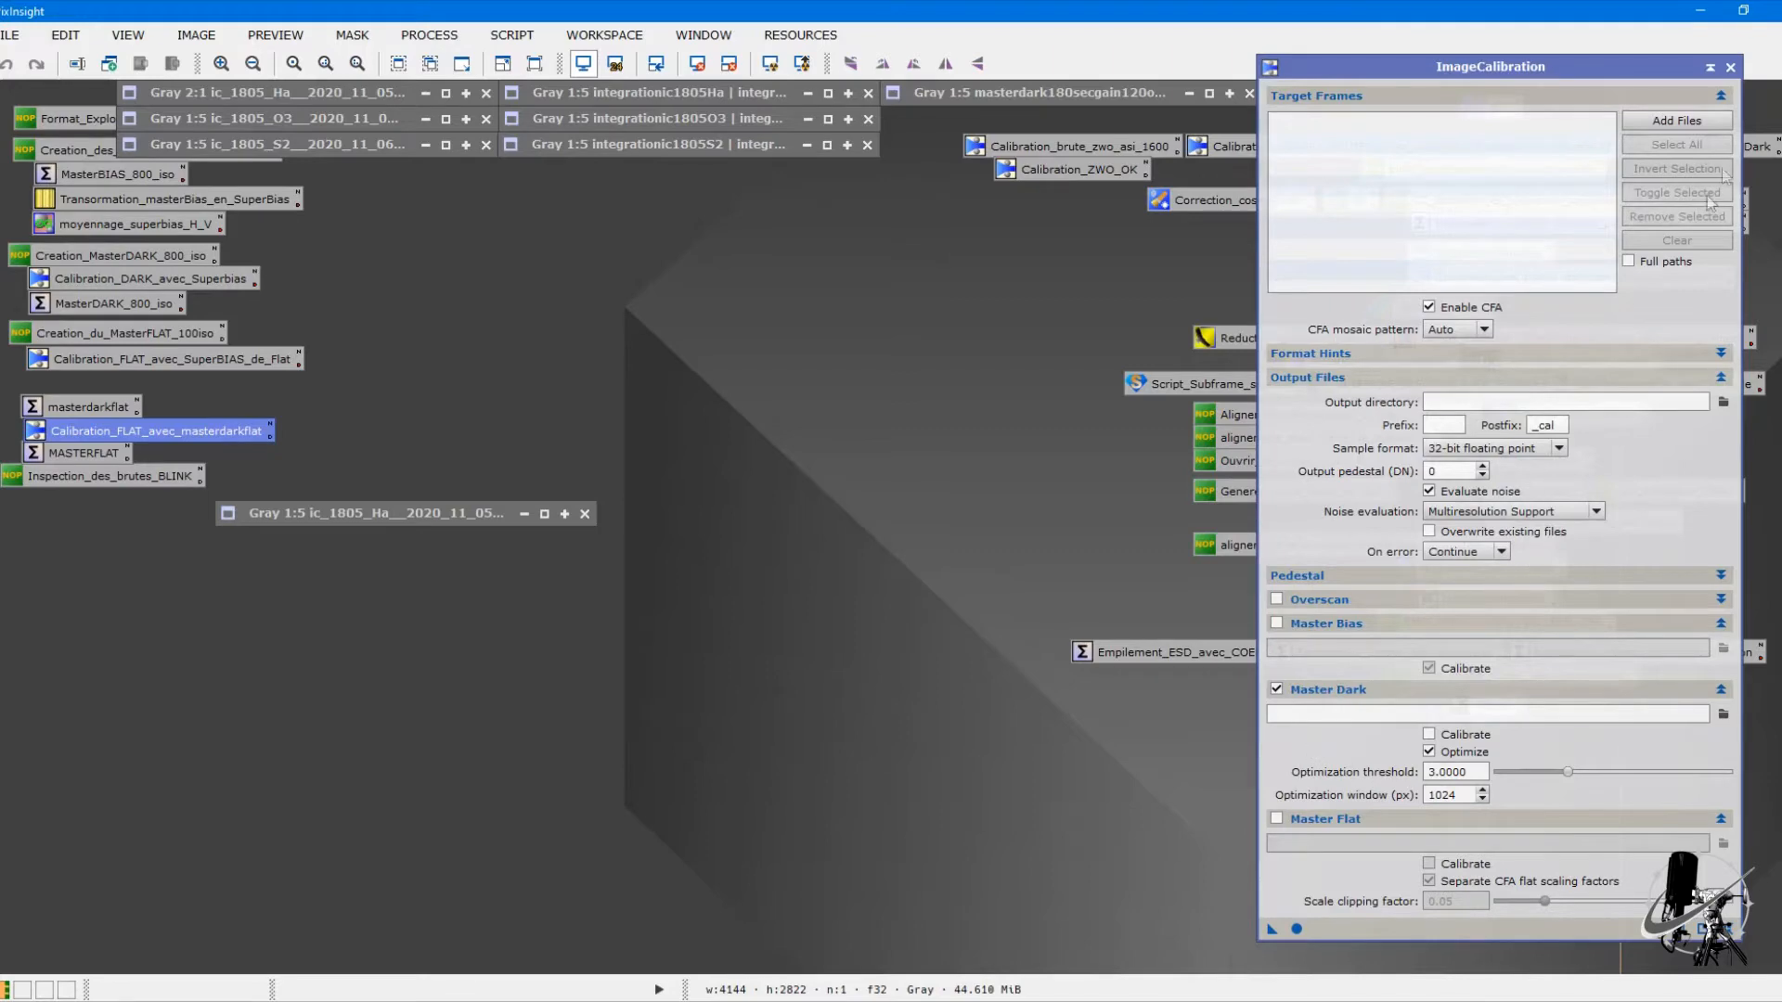
pyautogui.click(1732, 68)
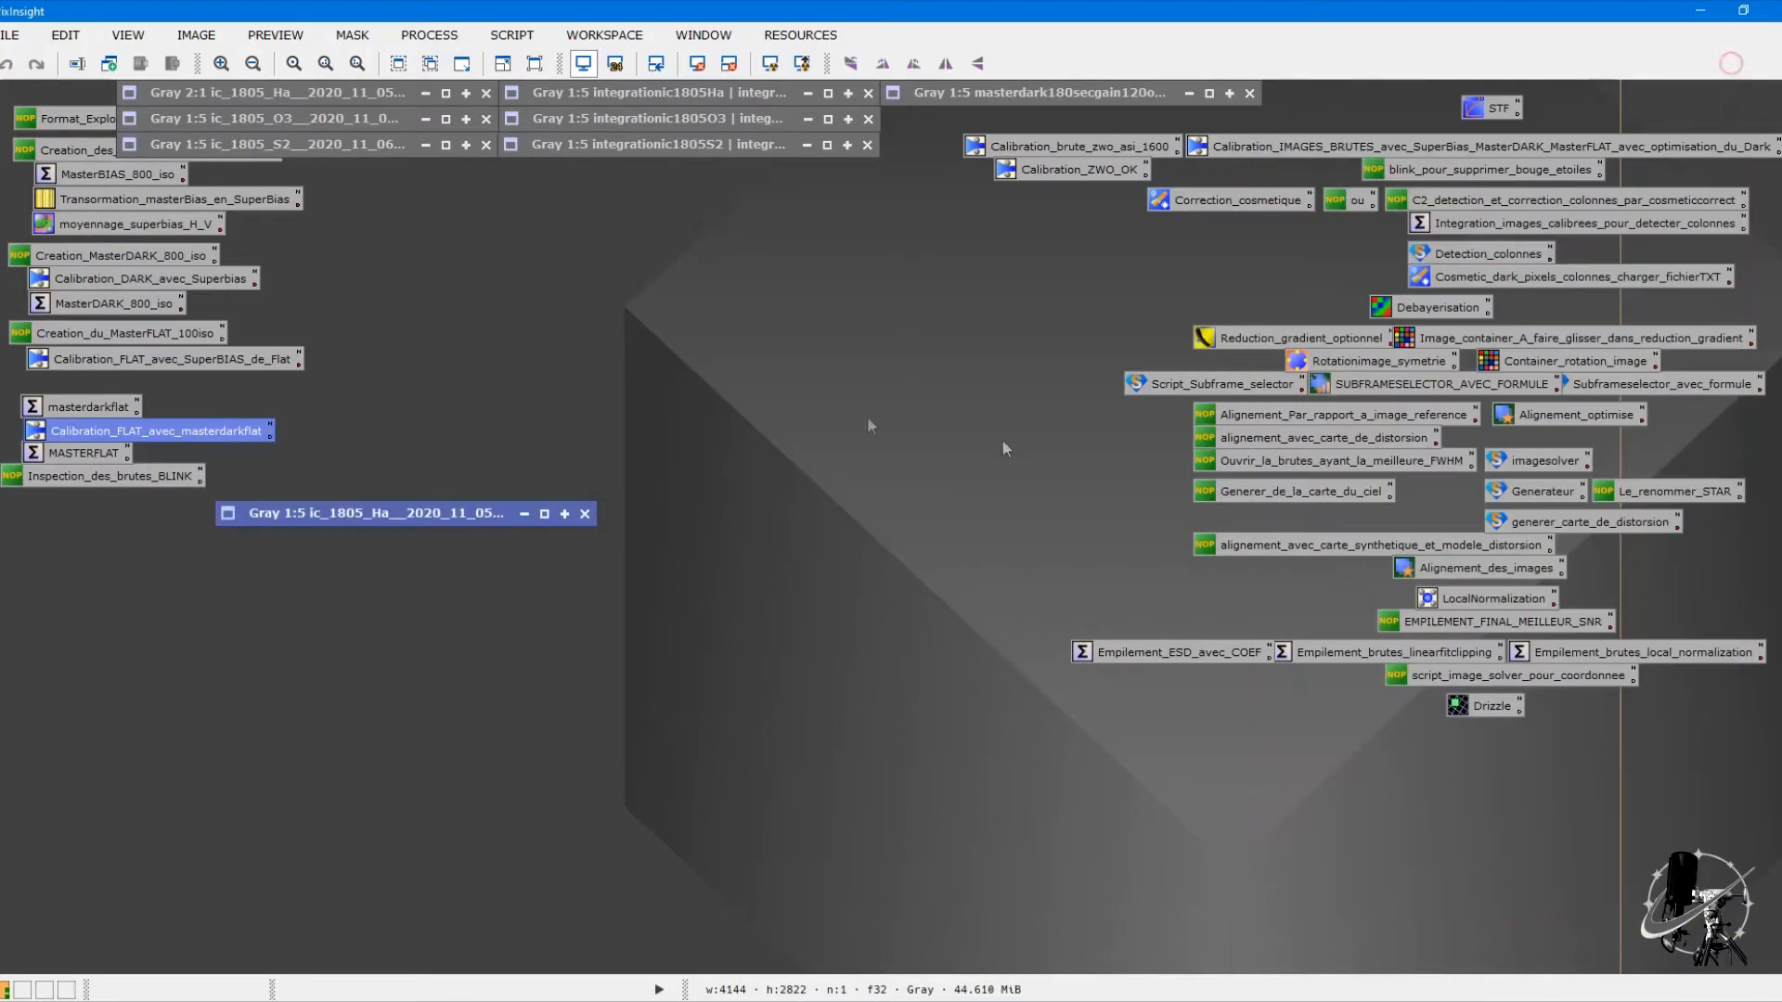
pyautogui.doubleClick(93, 453)
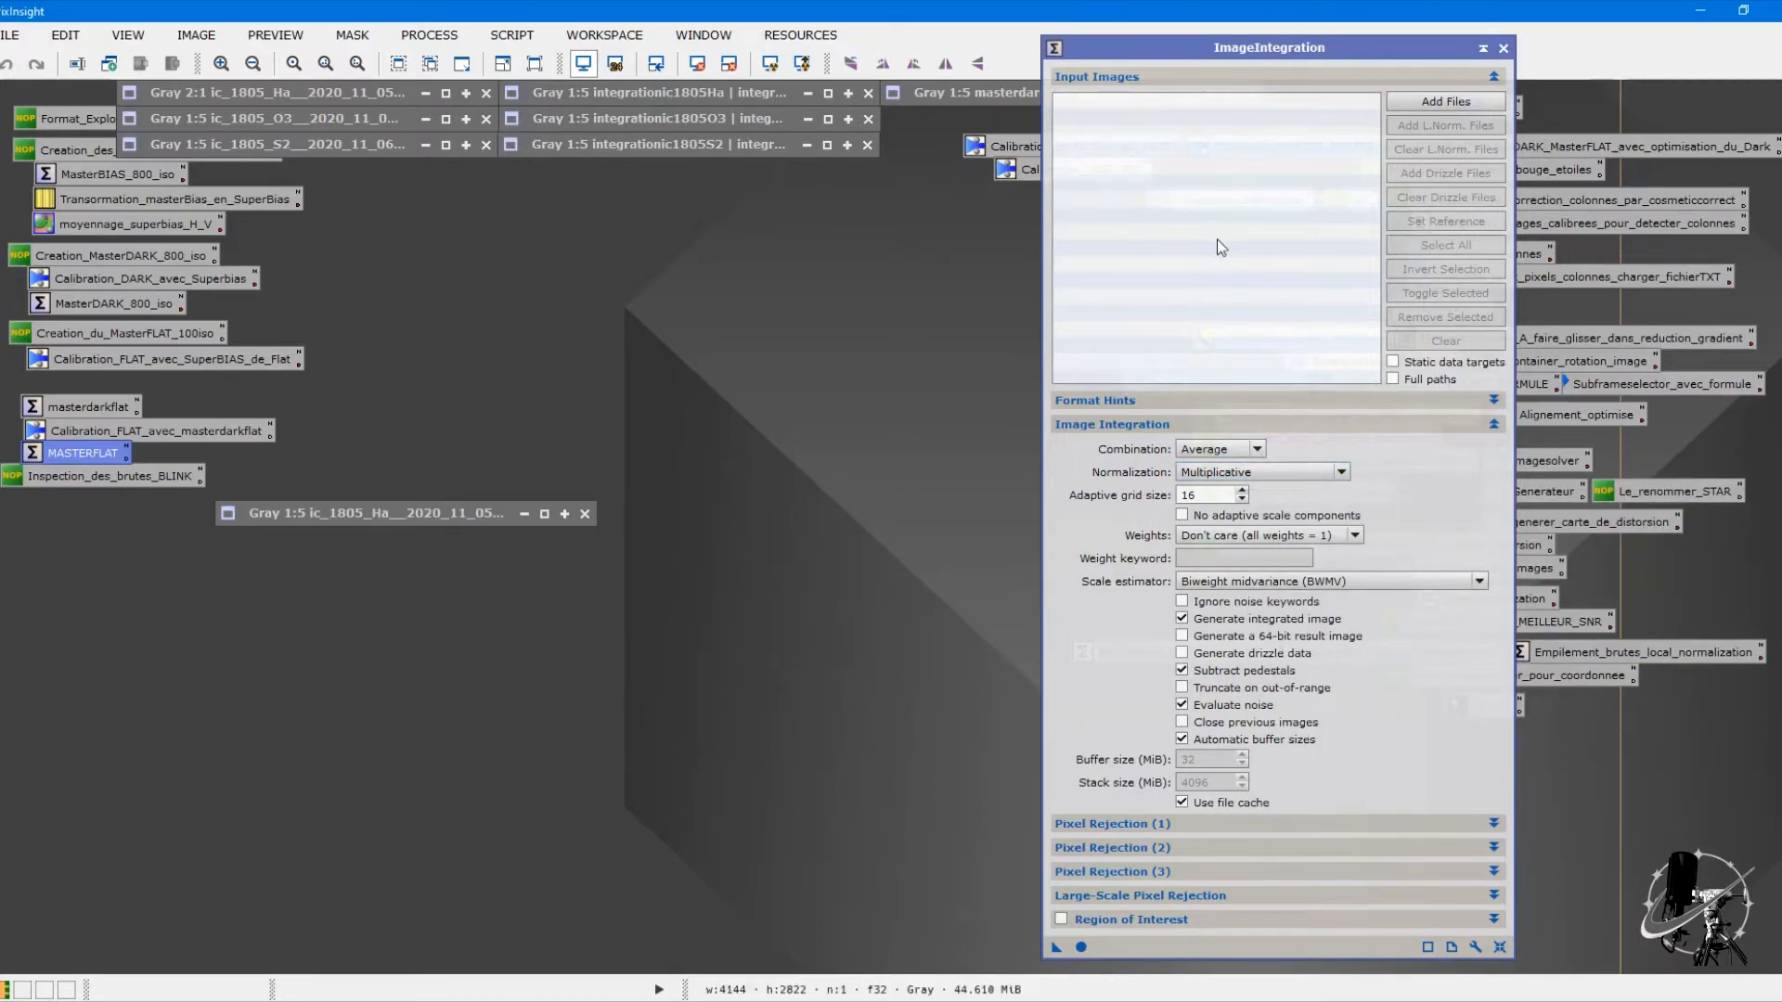
pyautogui.click(1504, 51)
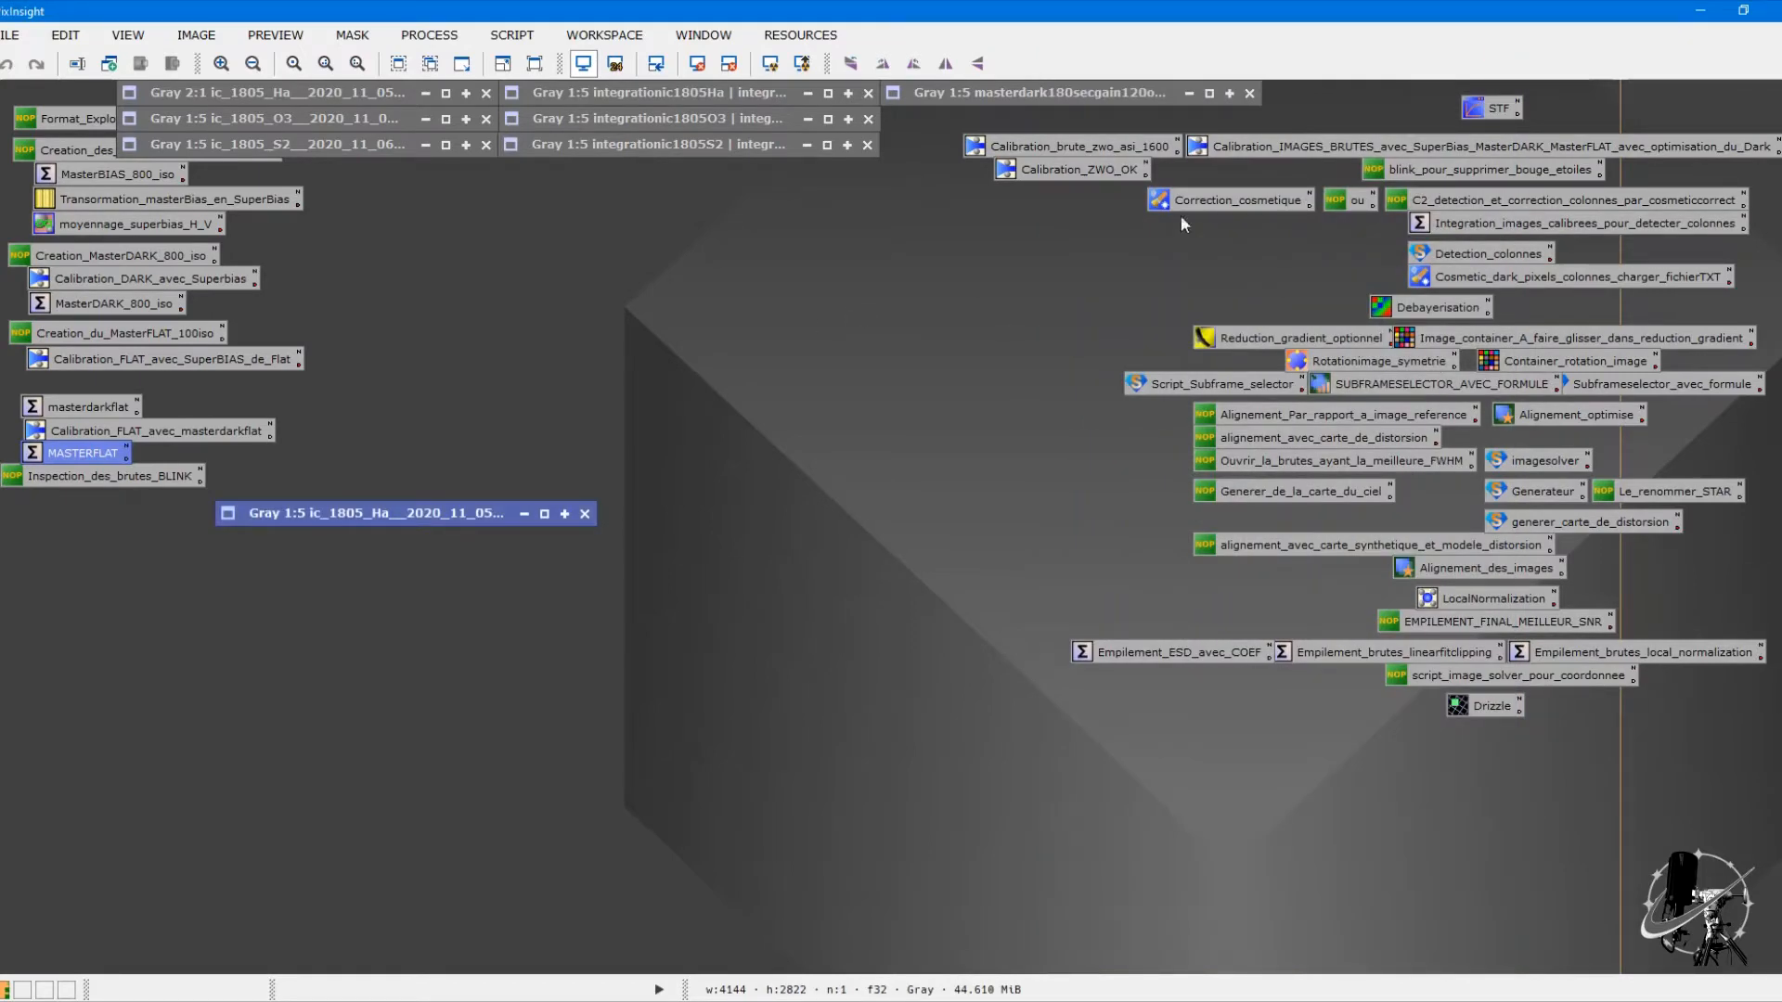
# Step: Review the master dark and master flat calibration settings saved in the Calibration_ZWO_OK process icon
pyautogui.doubleClick(1042, 174)
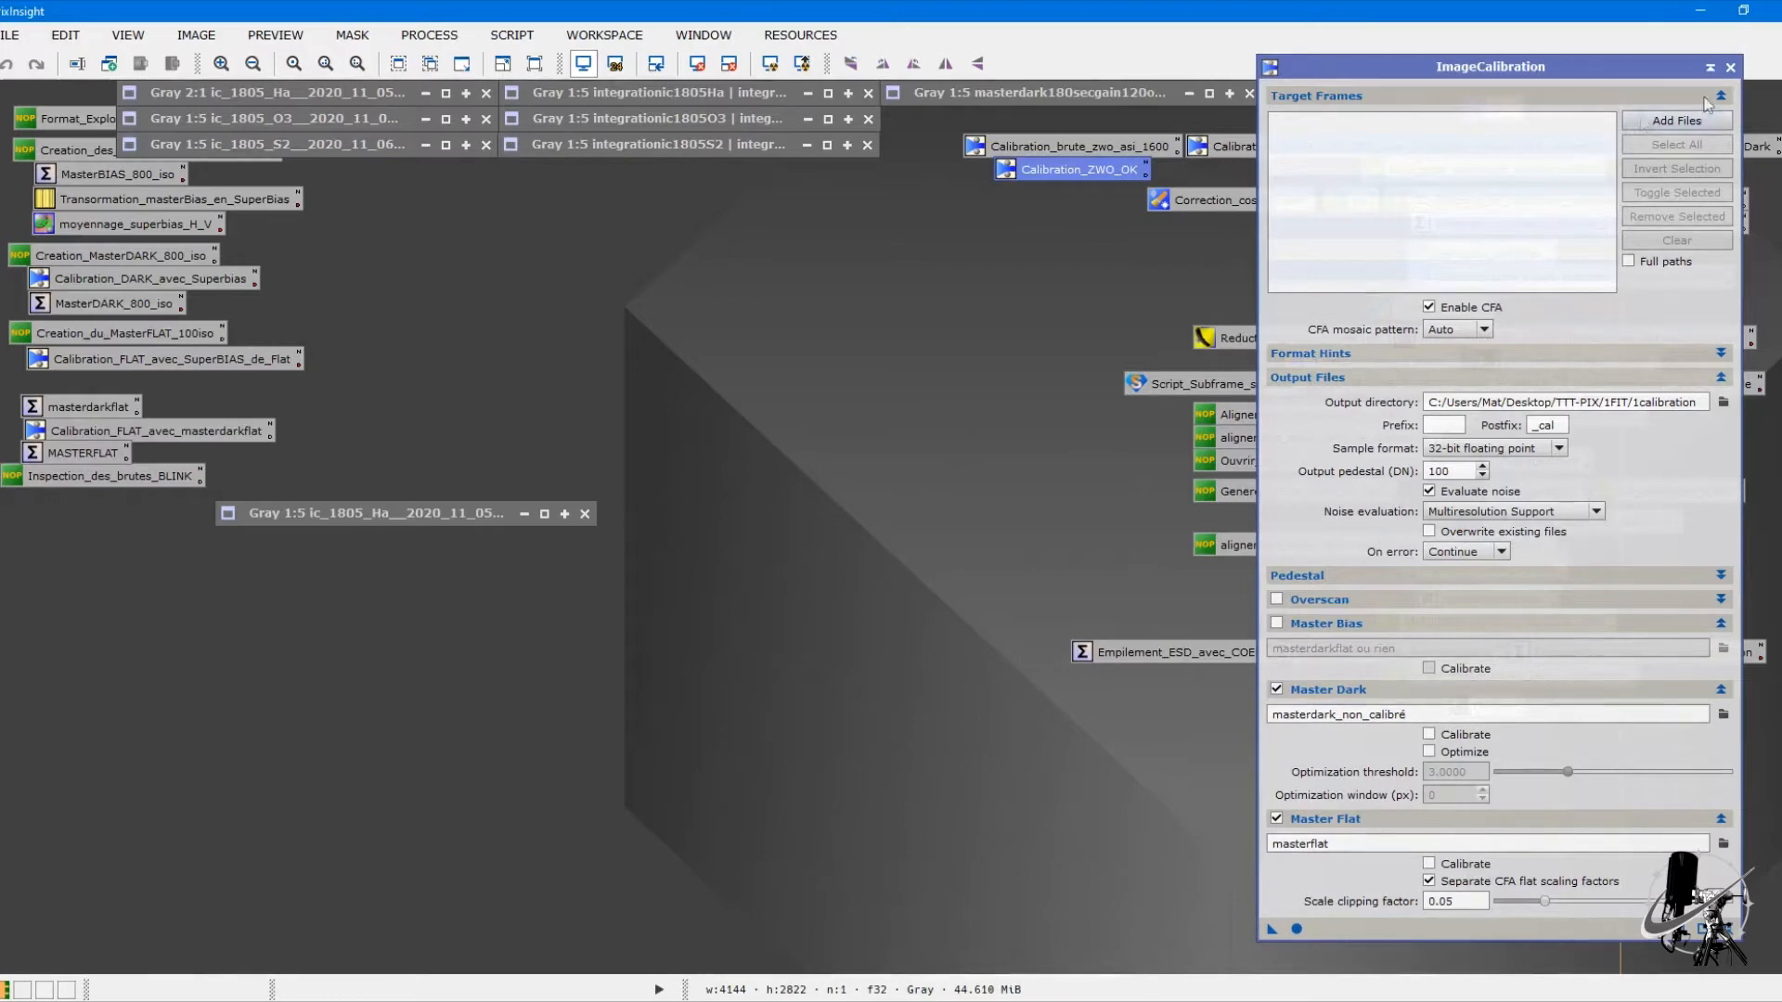
pyautogui.moveTo(1651, 74); pyautogui.dragTo(1534, 86)
pyautogui.click(1618, 74)
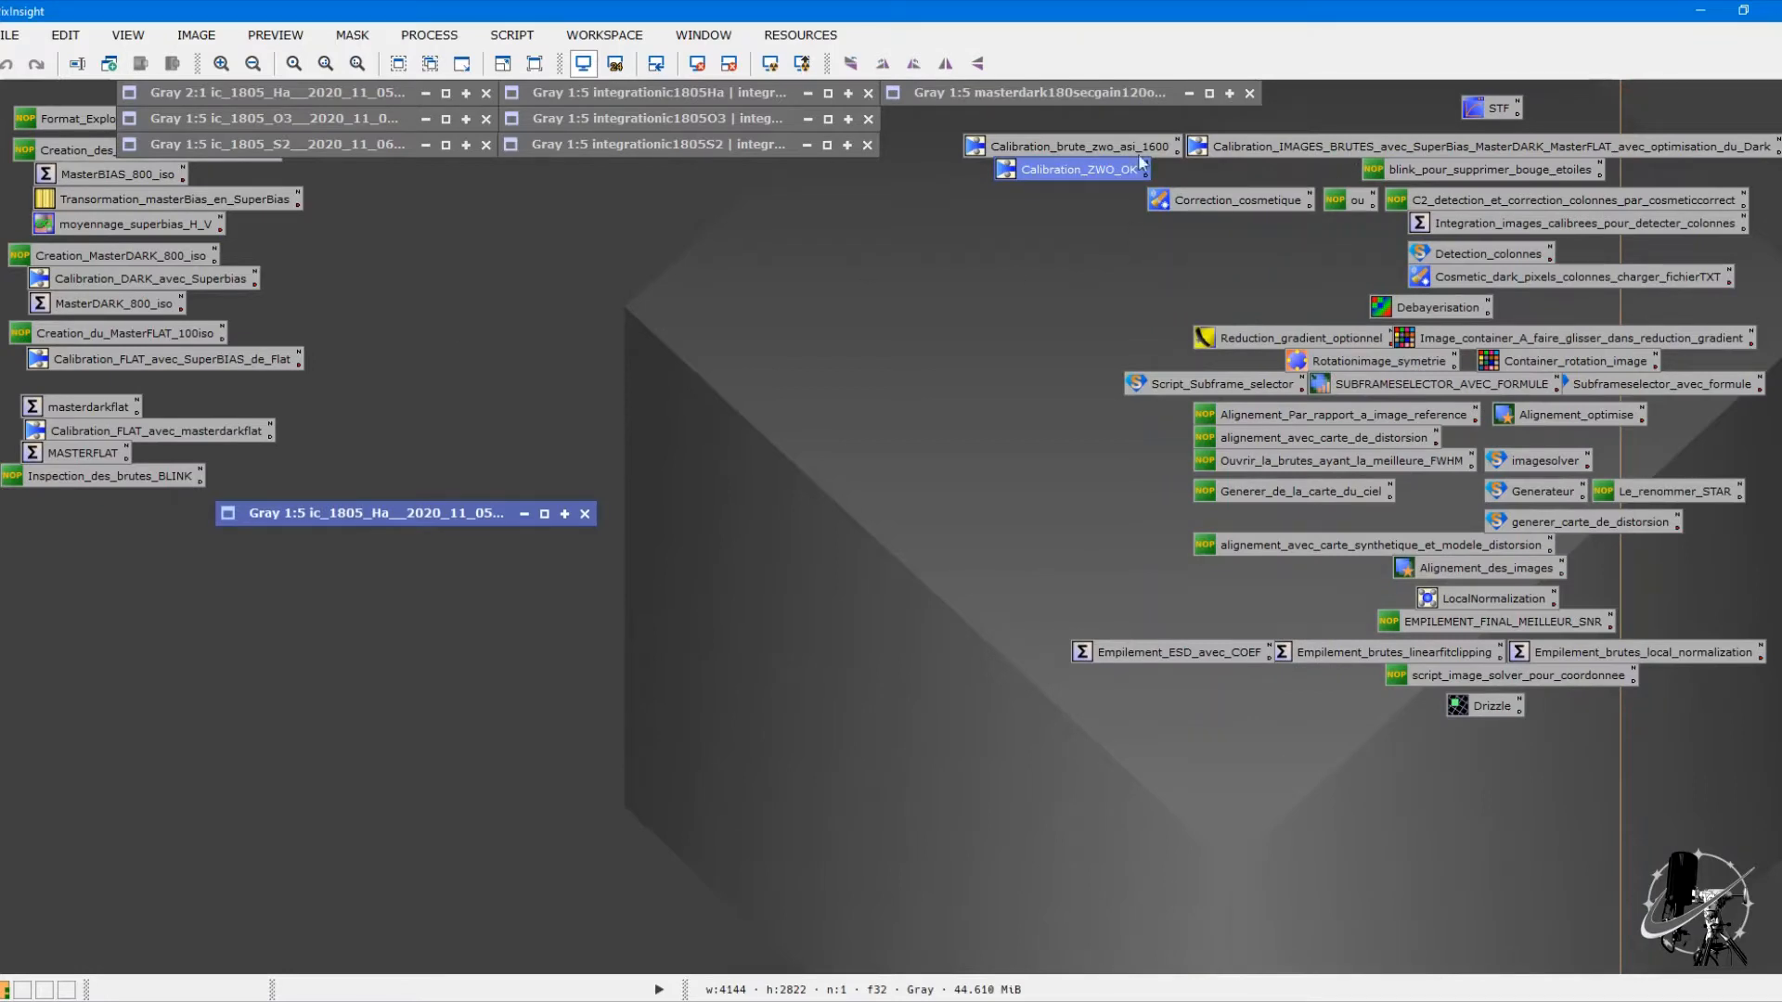
# Step: Review the auto-detect and master dark options of Correction_cosmetique, and close the calibrated Ha frame
pyautogui.doubleClick(1241, 206)
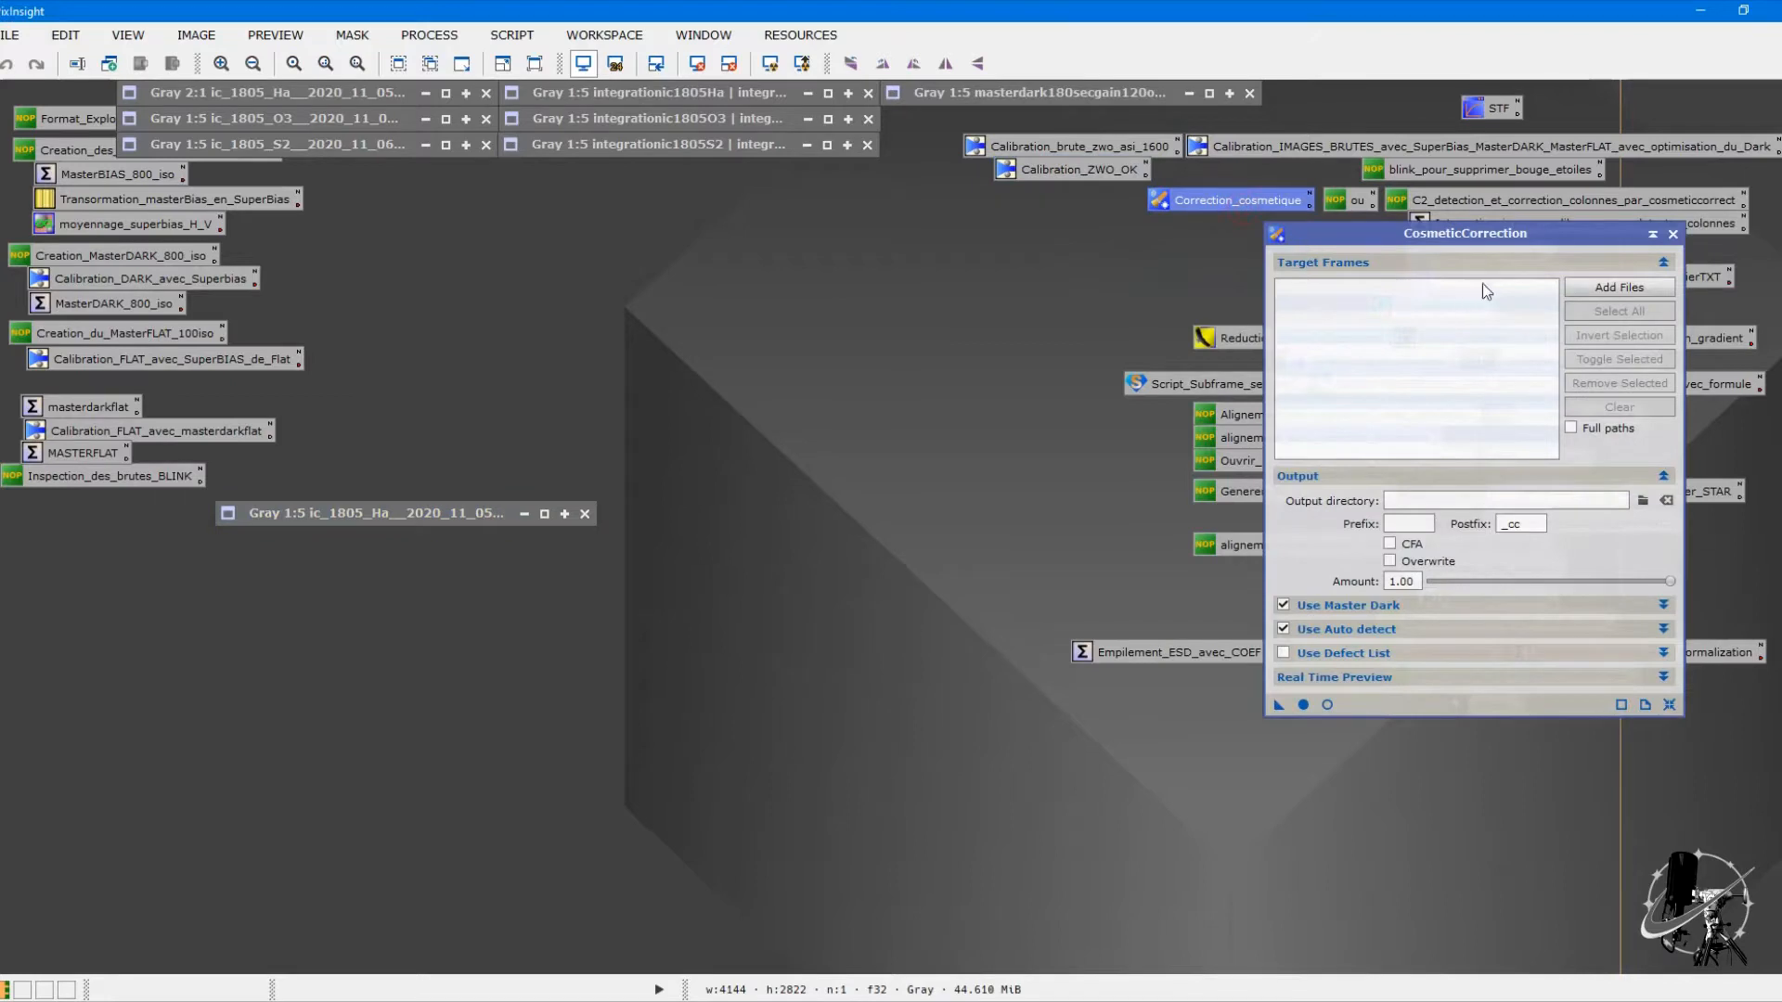
pyautogui.moveTo(1515, 232); pyautogui.dragTo(1523, 157)
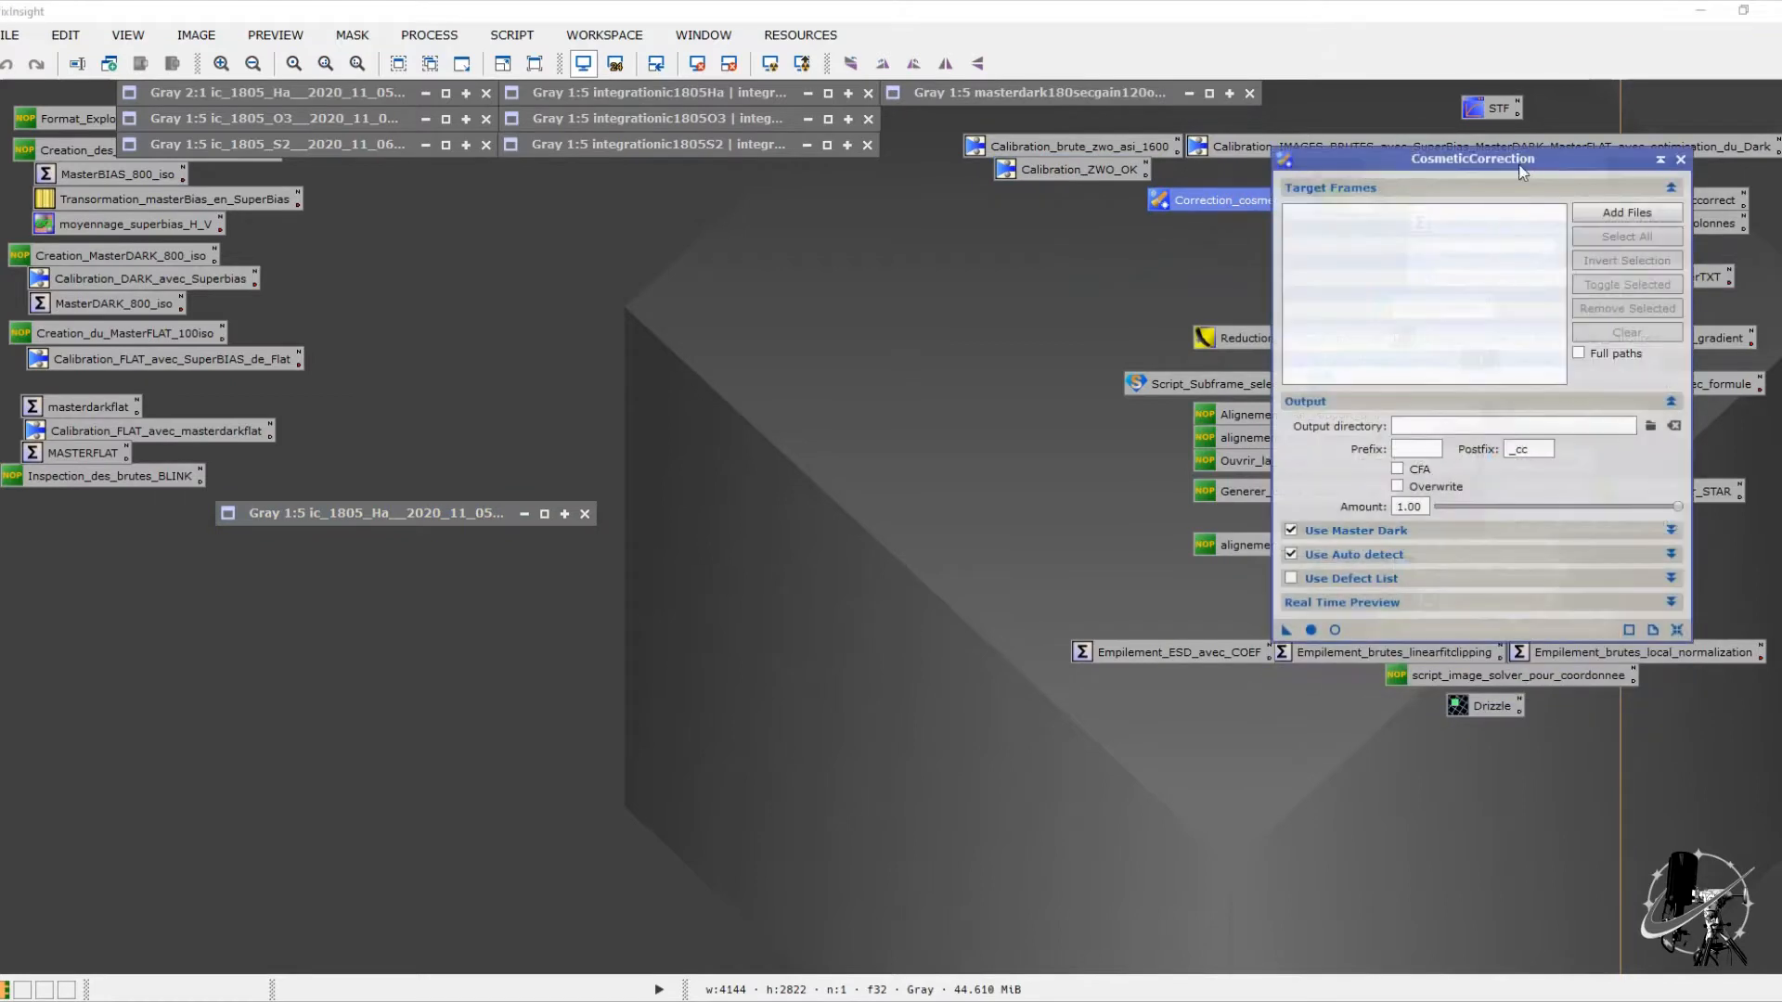
pyautogui.click(1453, 554)
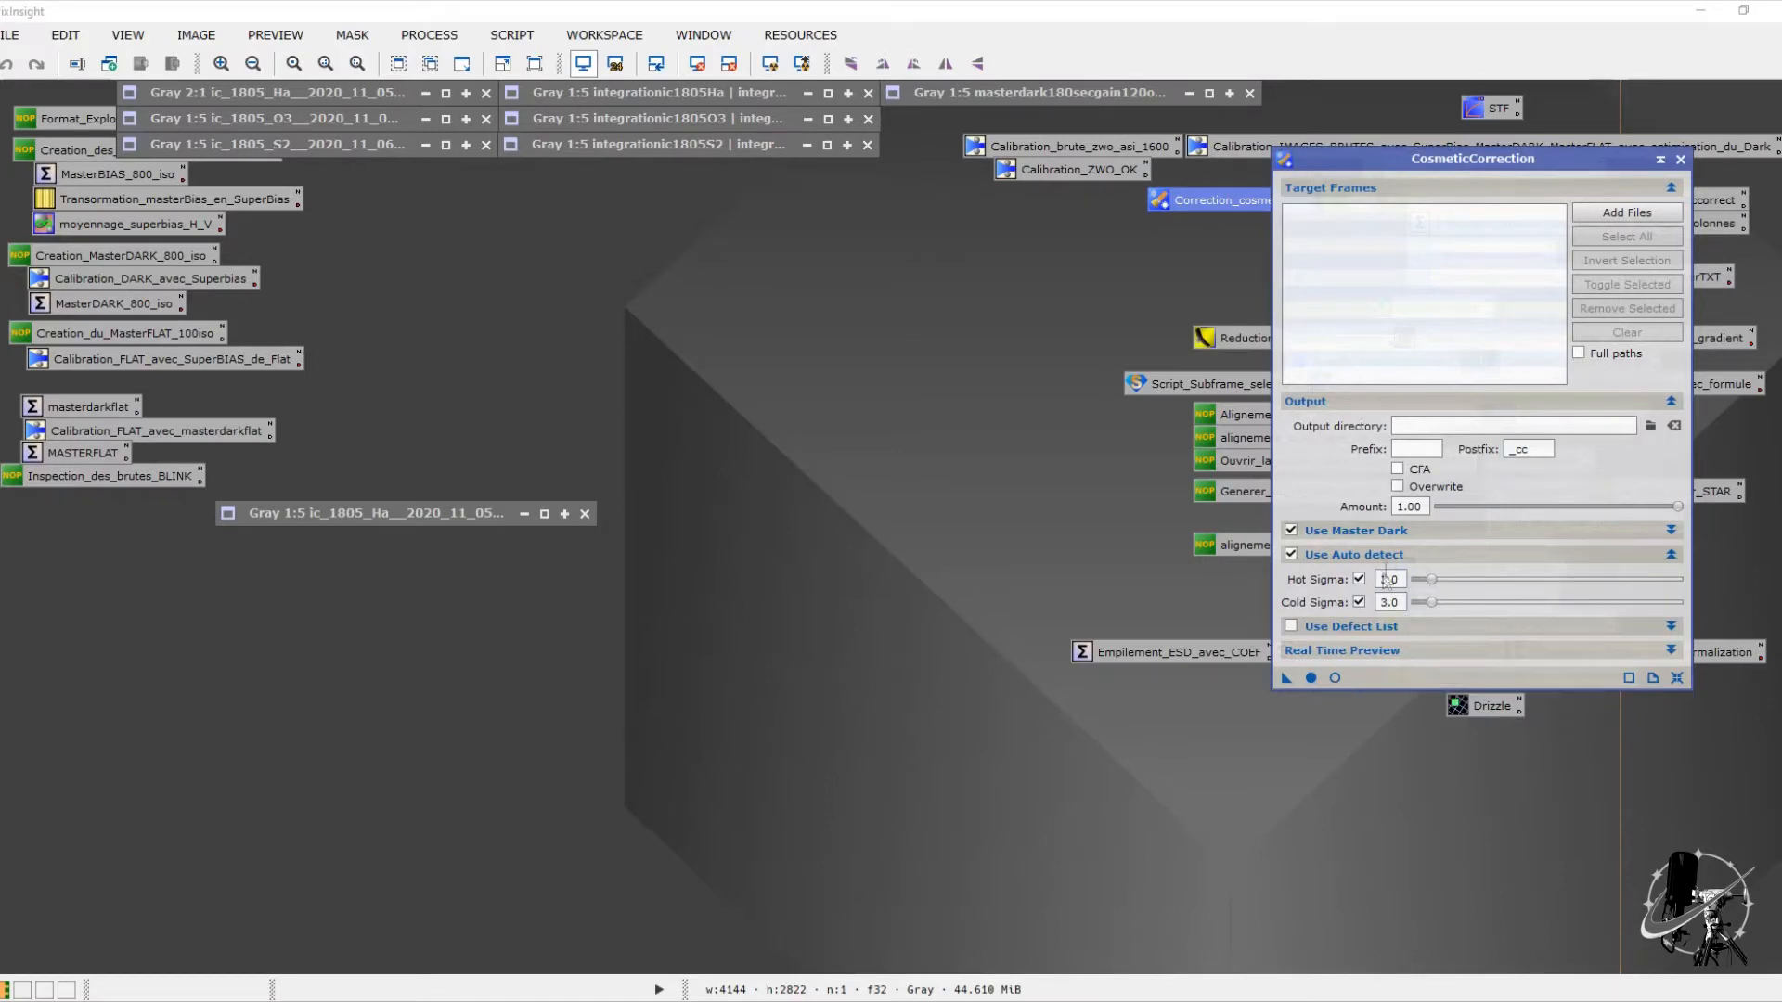
pyautogui.click(1432, 531)
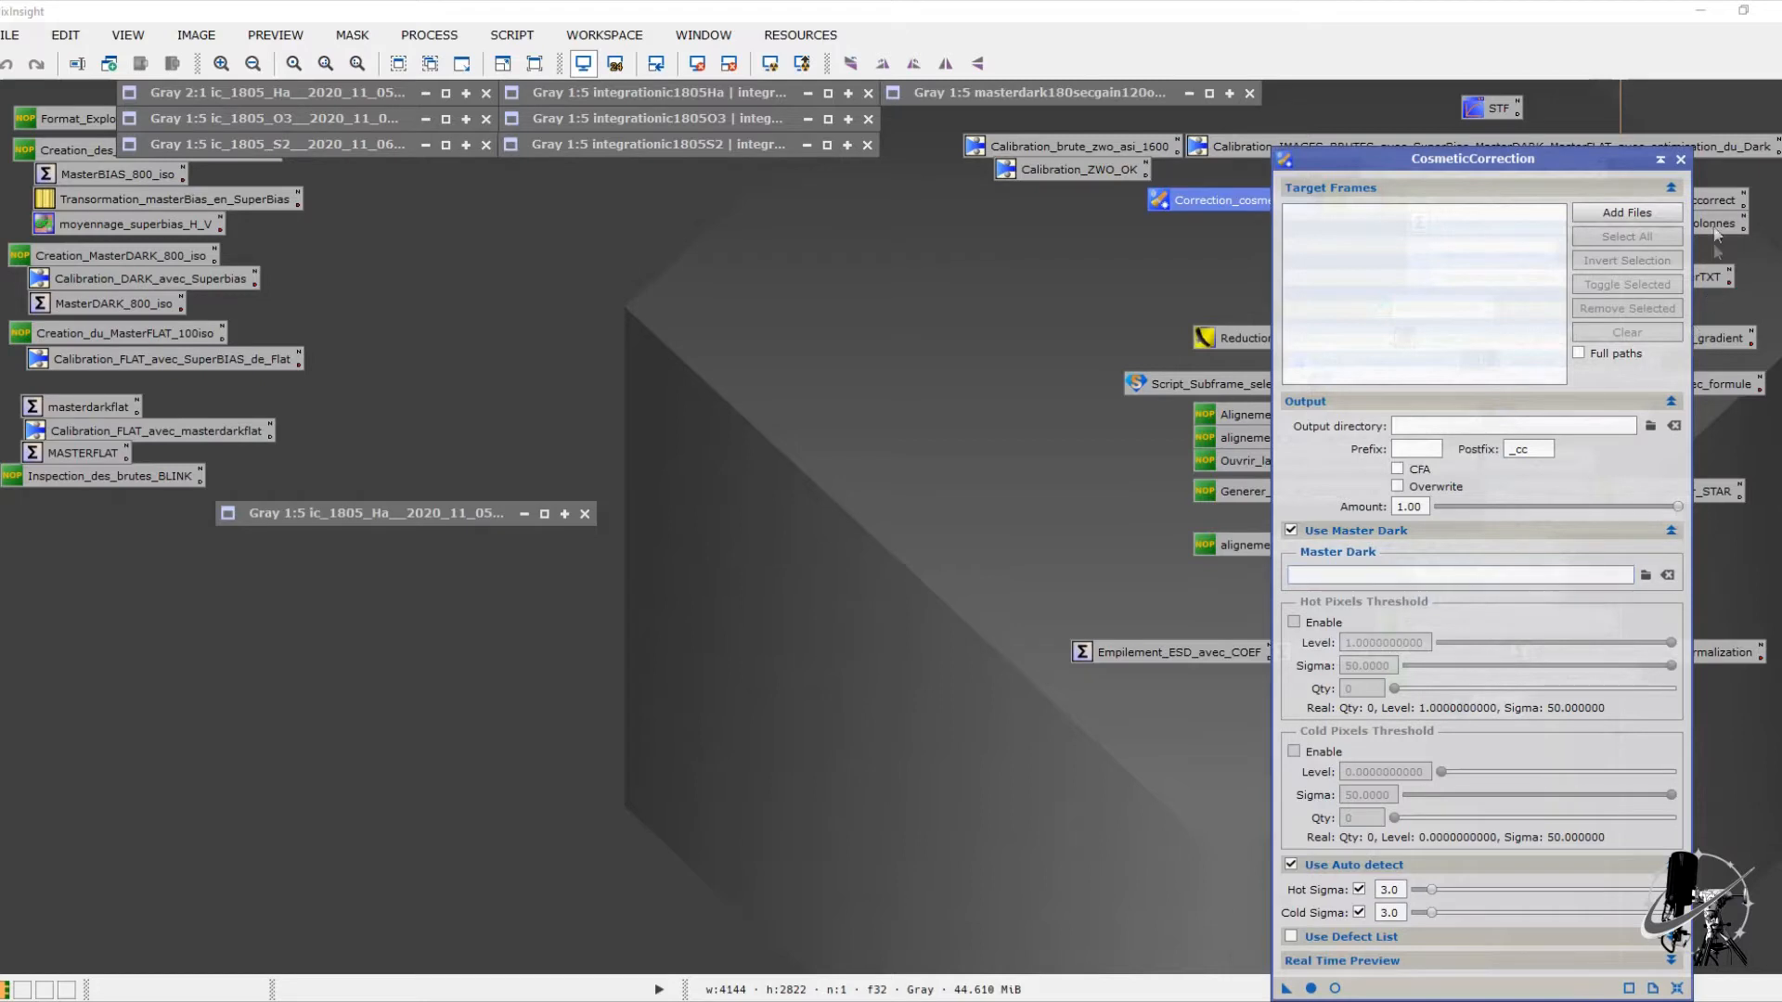
pyautogui.click(1680, 160)
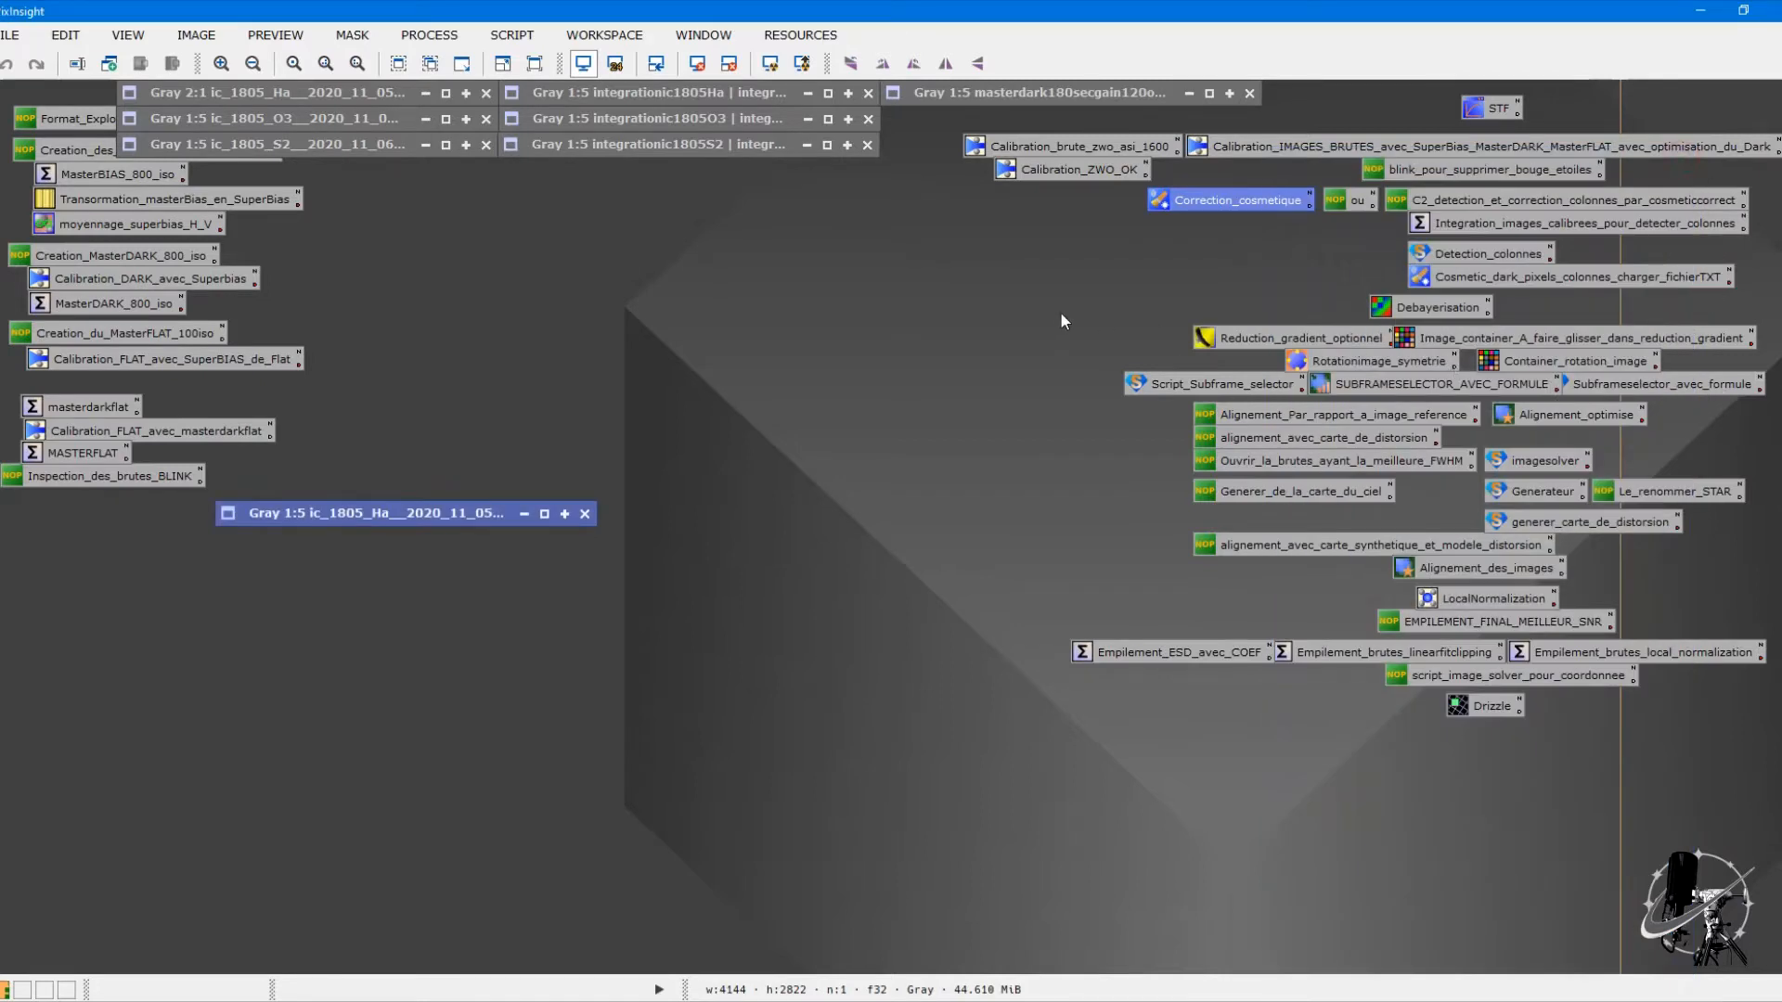
pyautogui.click(579, 515)
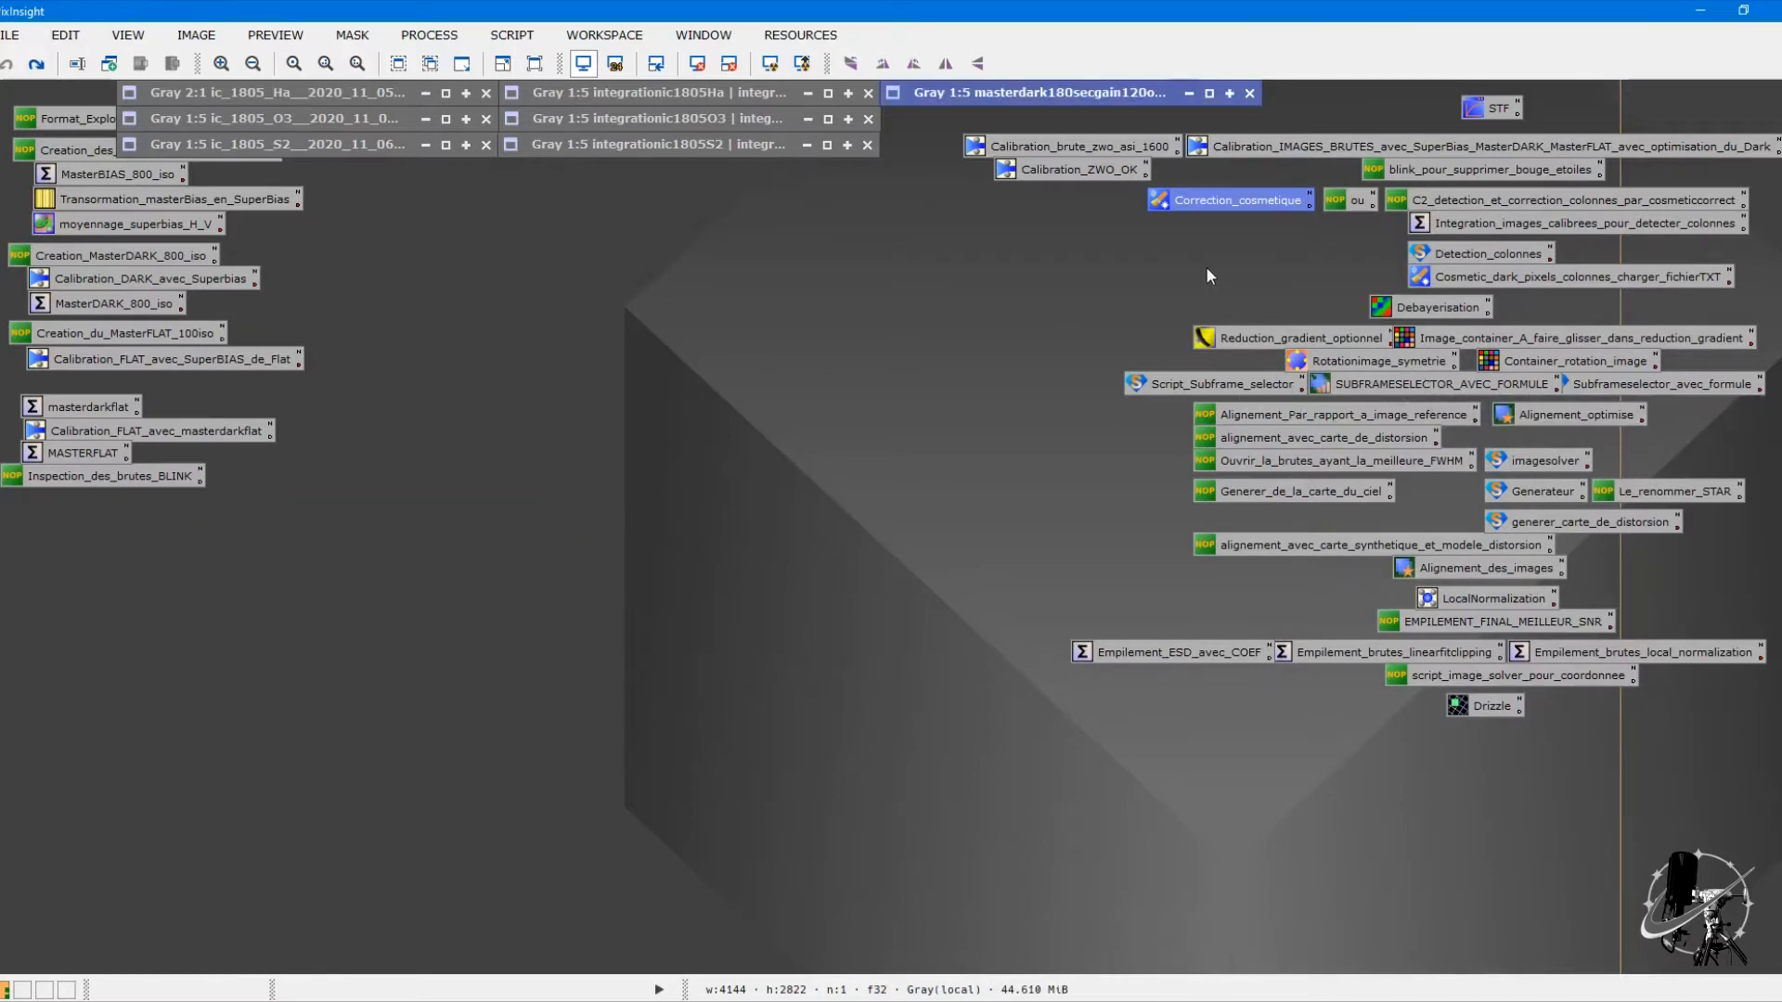
# Step: In Correction_cosmetique, load masterdark180secgain120offset30_15C as the master dark and enable both the hot and cold pixel thresholds
pyautogui.doubleClick(1237, 200)
pyautogui.moveTo(1416, 145); pyautogui.dragTo(1454, 109)
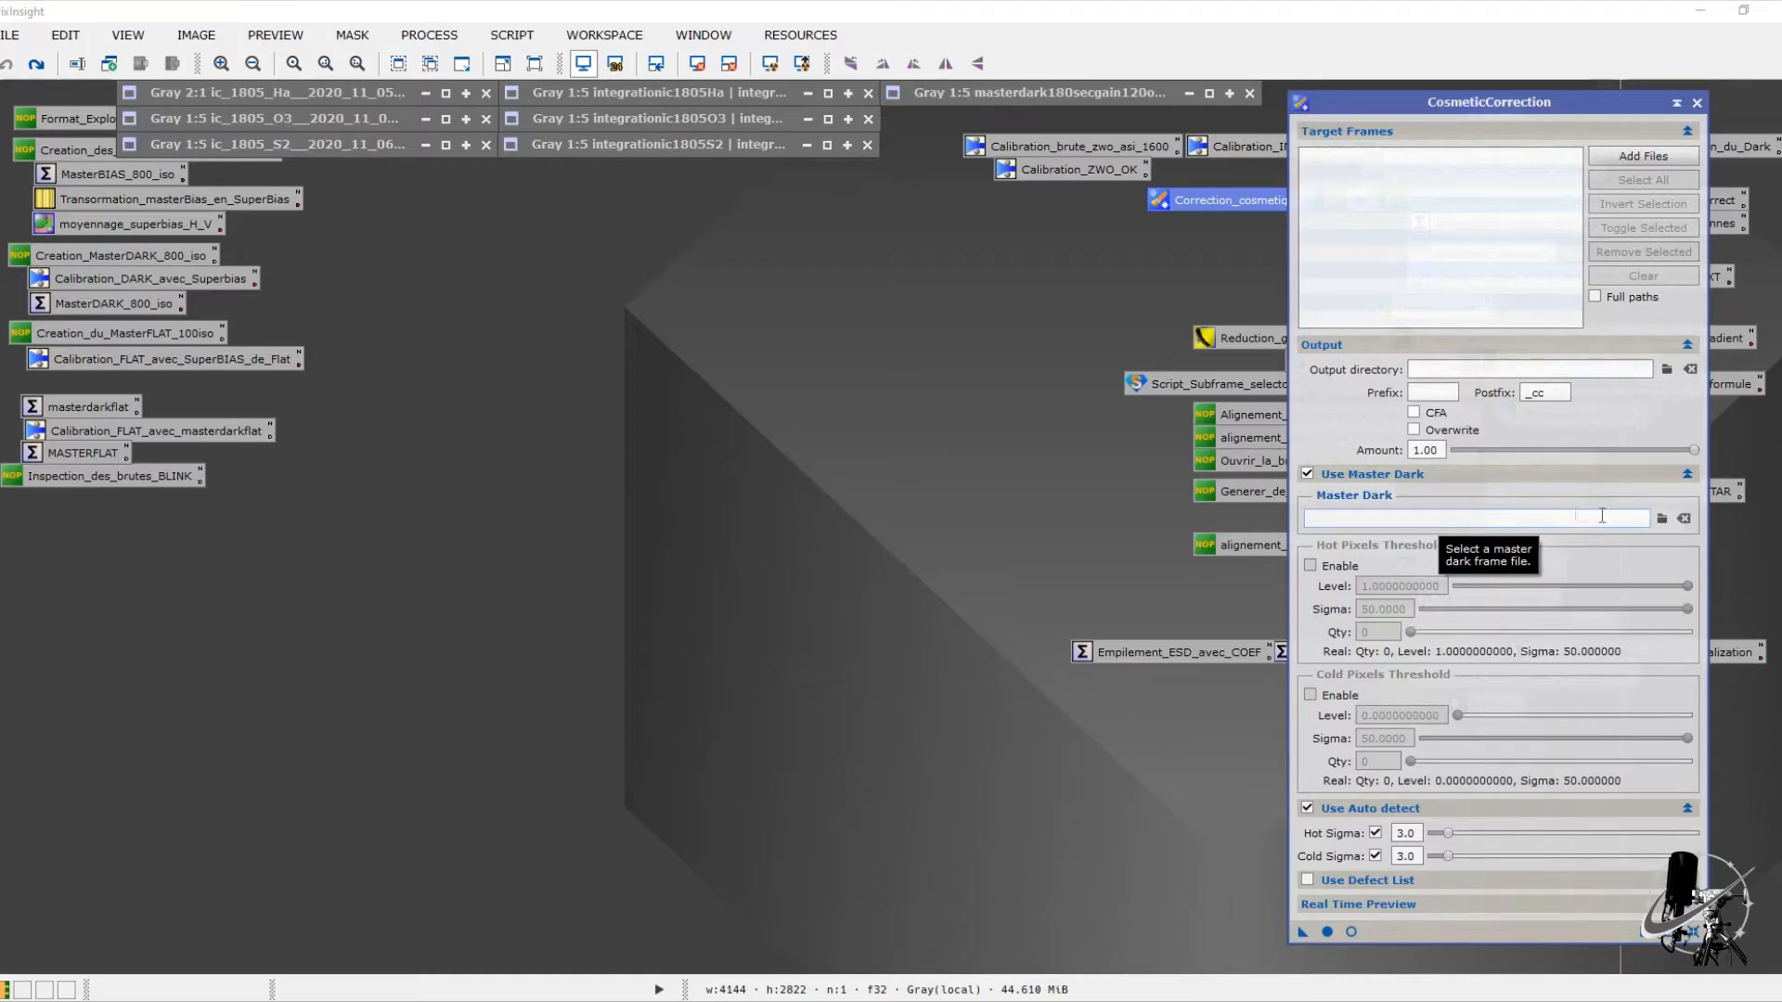
pyautogui.click(1661, 518)
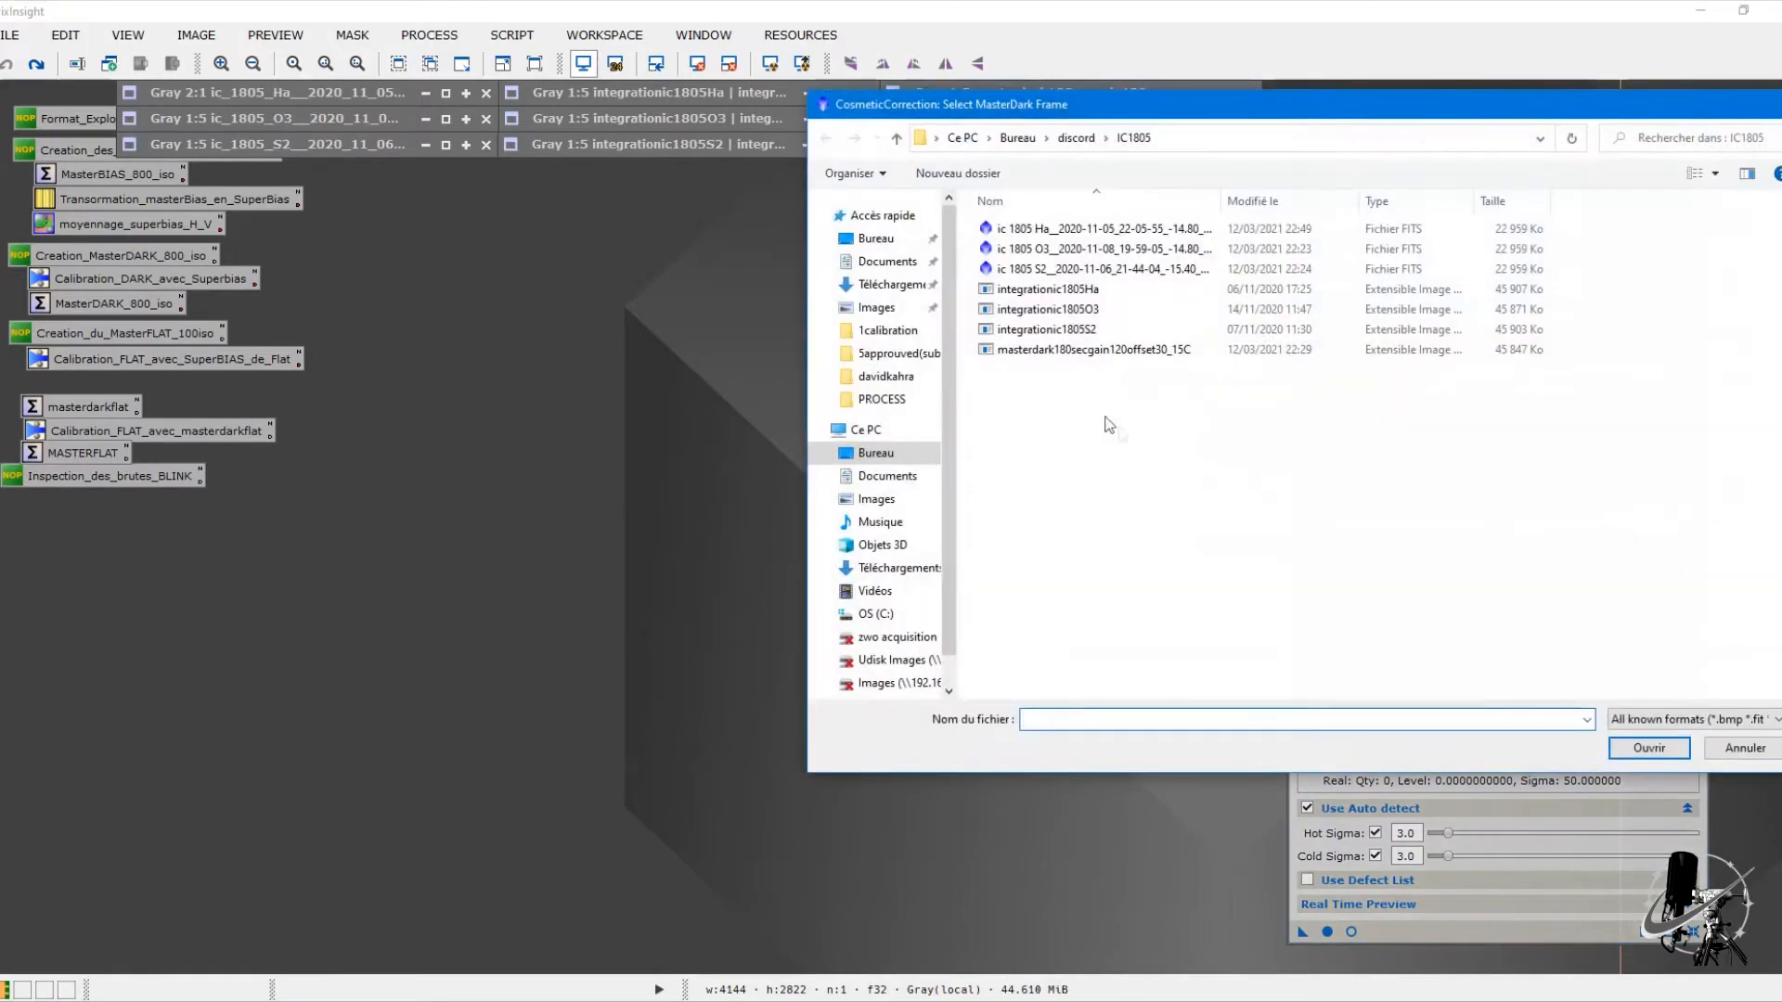
pyautogui.click(1091, 355)
pyautogui.click(1649, 750)
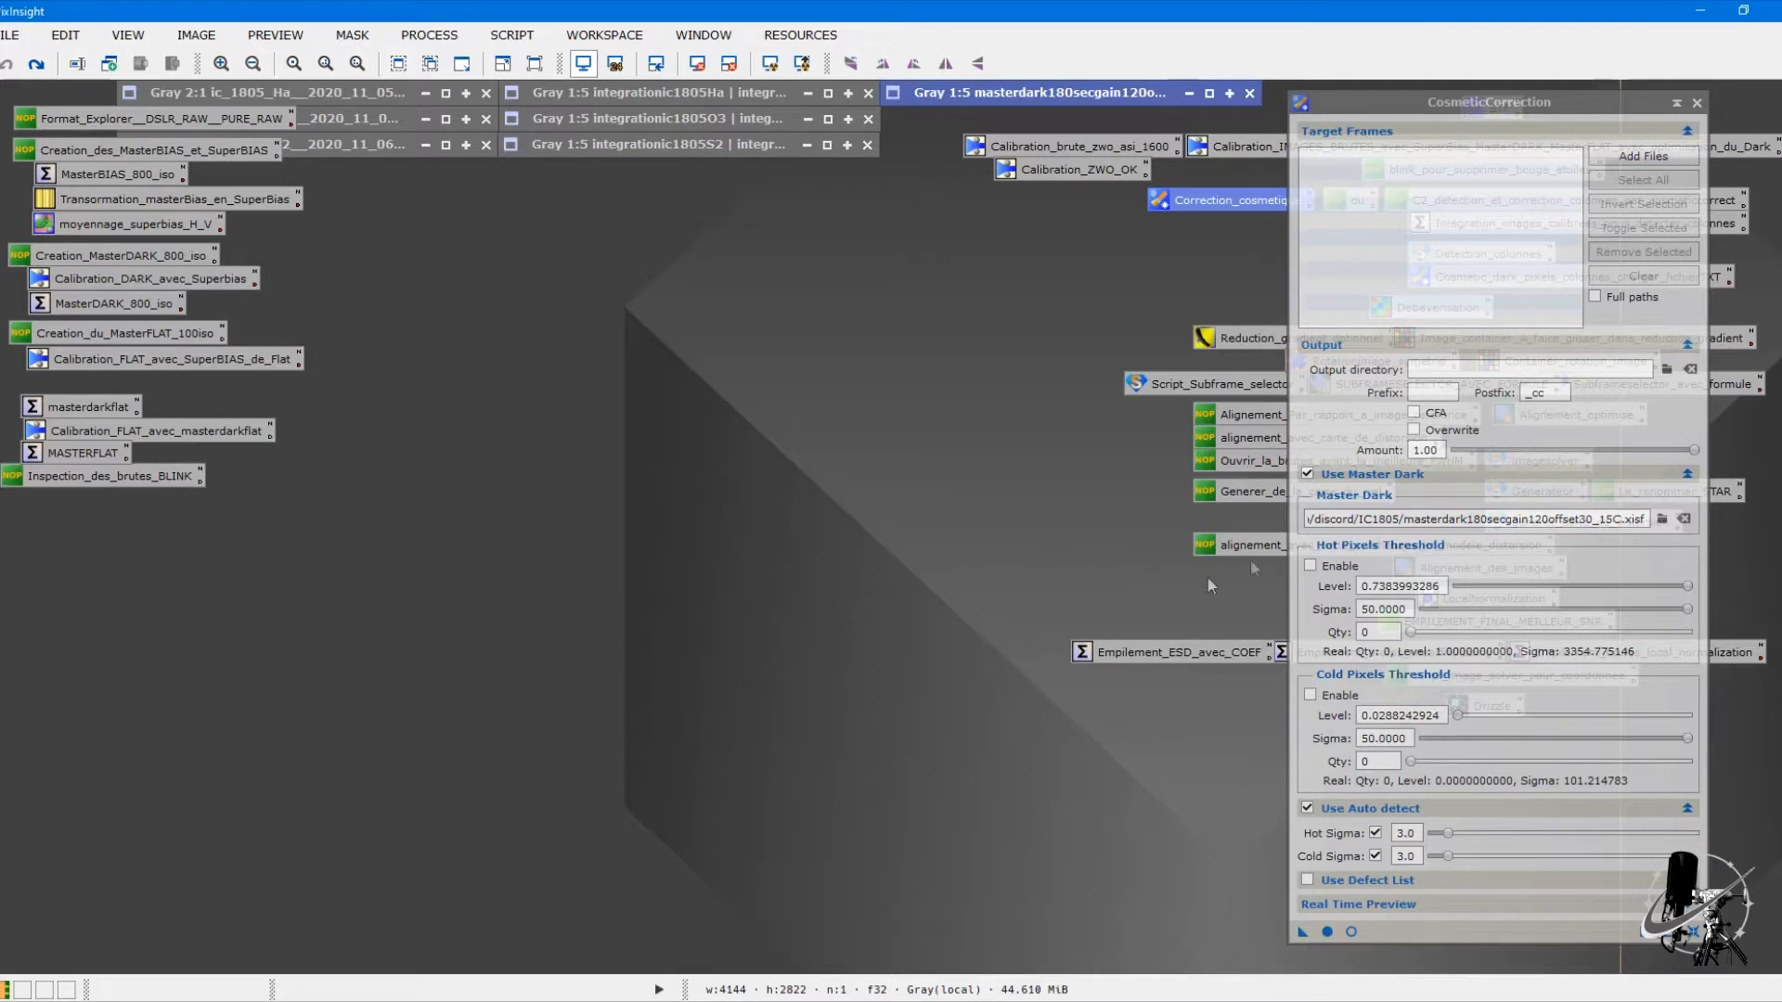
pyautogui.click(1309, 565)
pyautogui.click(1310, 696)
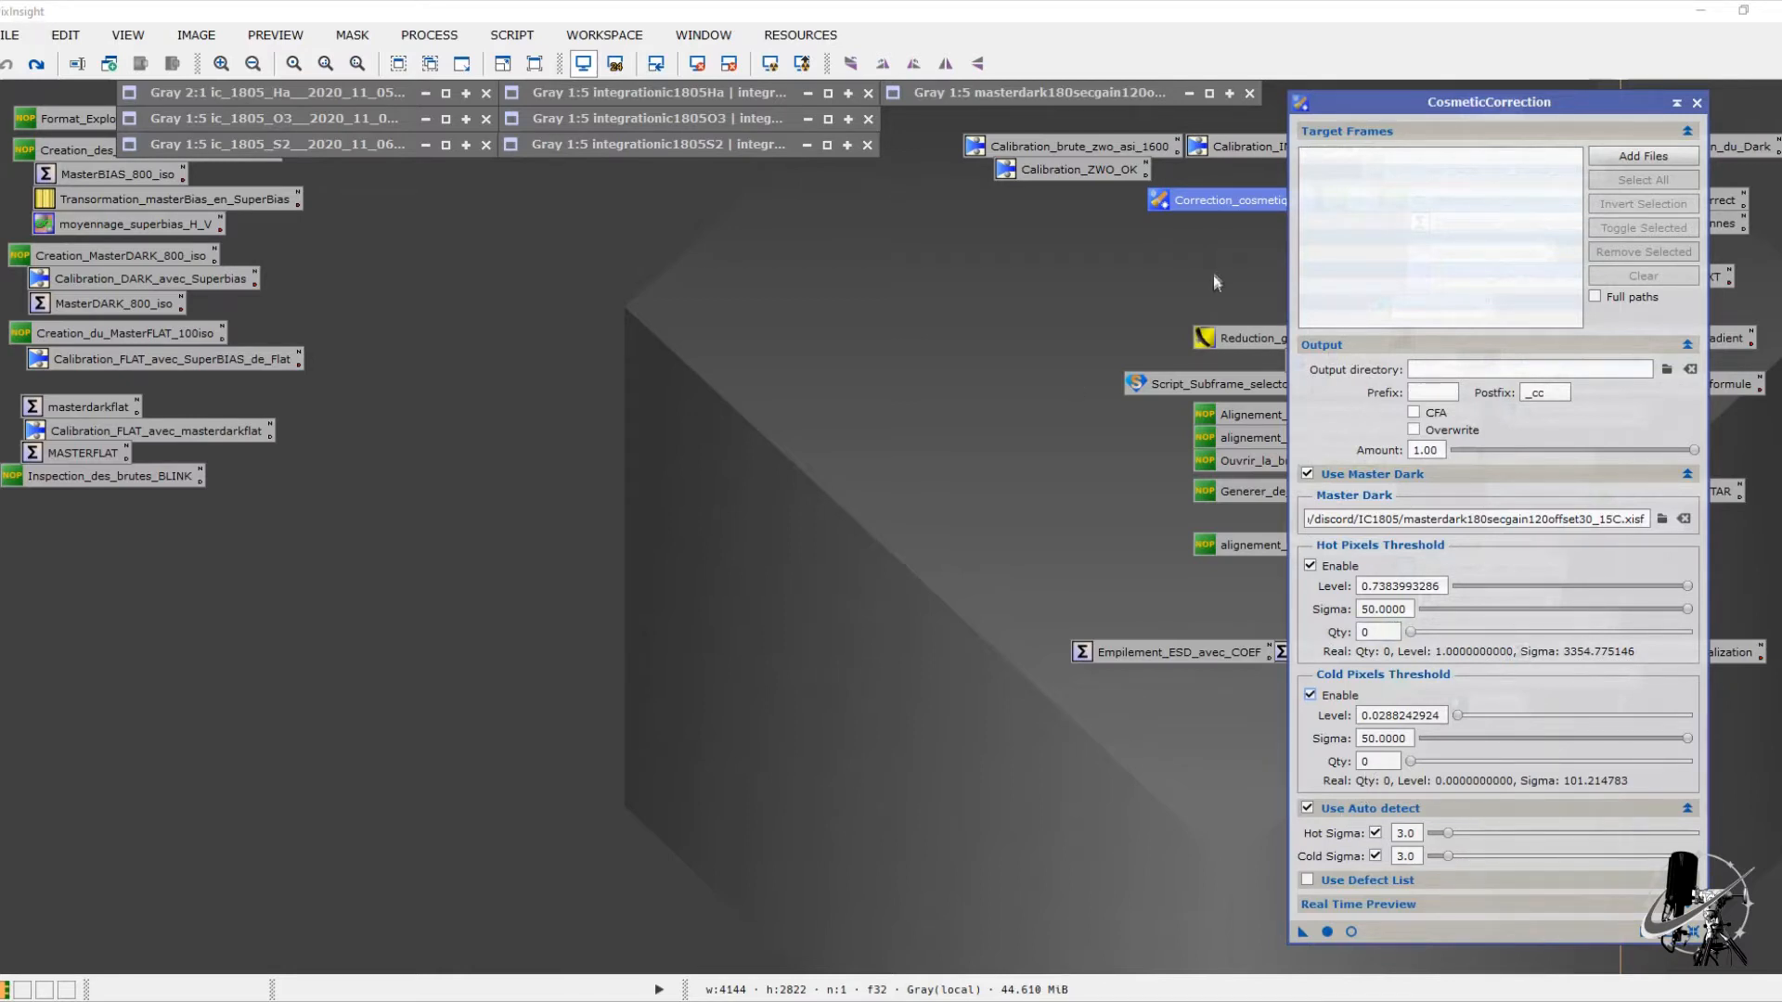
# Step: Turn off Use Master Dark in CosmeticCorrection, try Hot Sigma 3 for auto detection, and close the process
pyautogui.click(1308, 476)
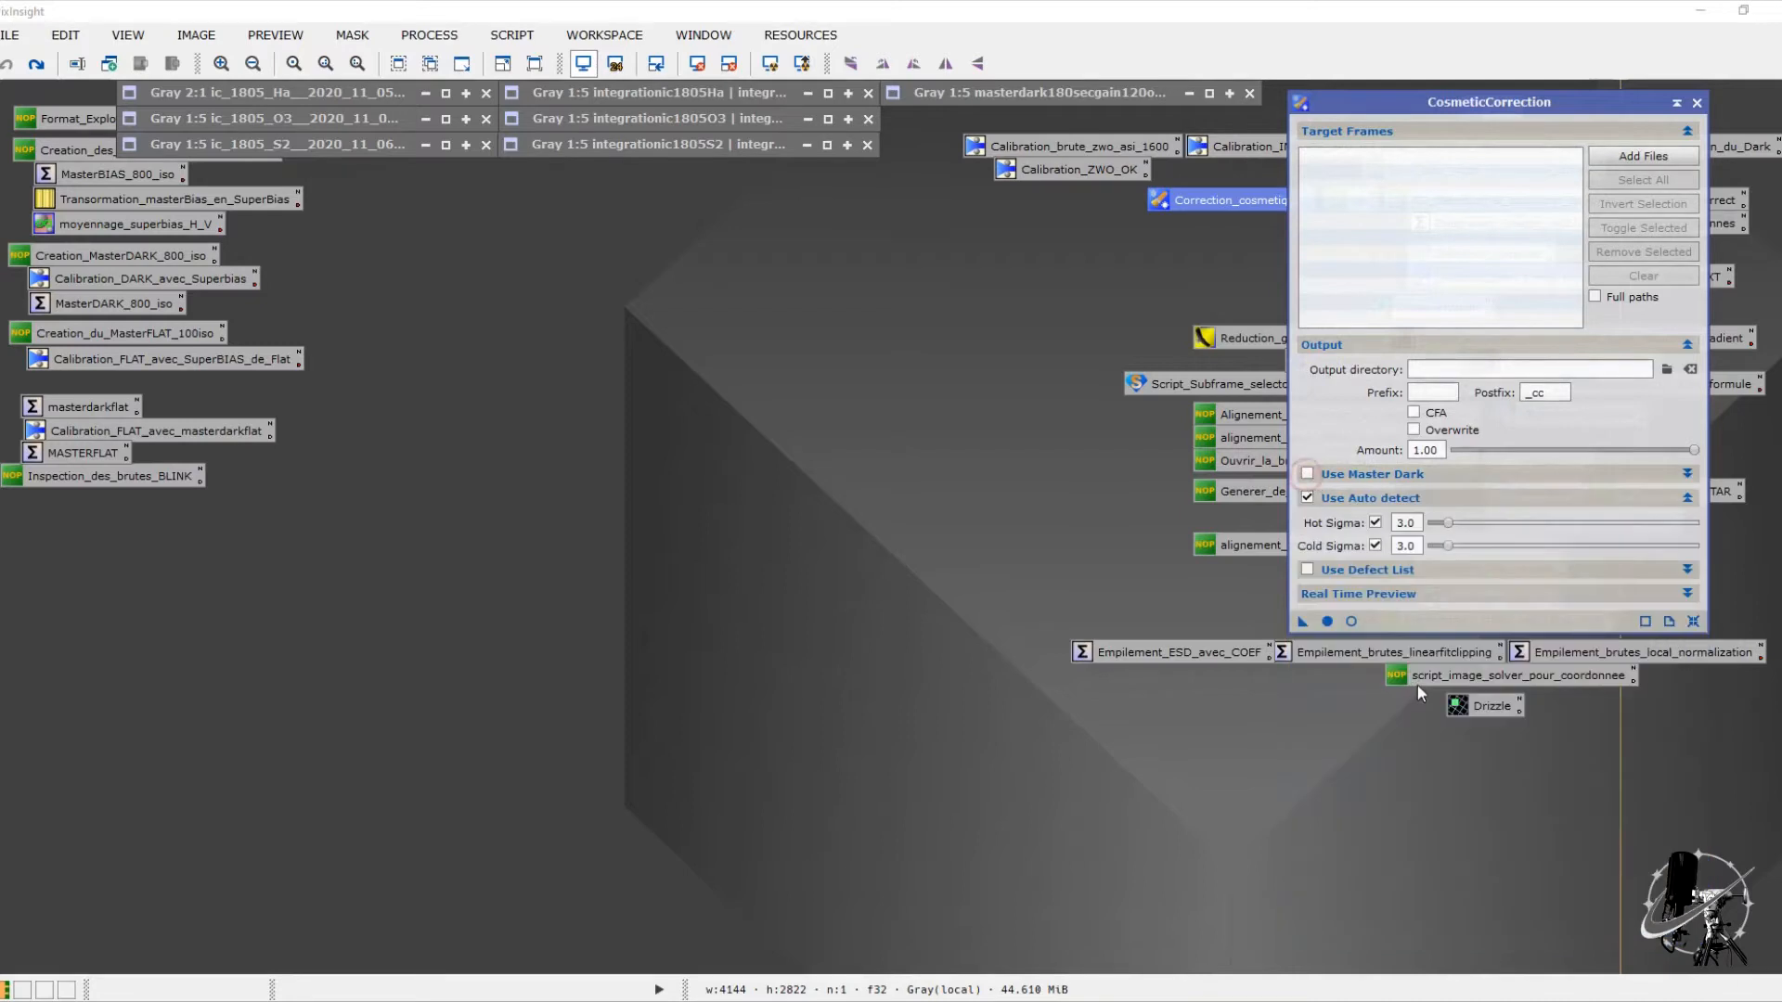
pyautogui.click(1448, 524)
pyautogui.moveTo(1449, 525); pyautogui.dragTo(1449, 526)
pyautogui.click(1427, 493)
pyautogui.click(1427, 492)
pyautogui.doubleClick(1414, 527)
pyautogui.write('3')
pyautogui.click(1417, 549)
pyautogui.moveTo(1423, 525)
pyautogui.click(1697, 102)
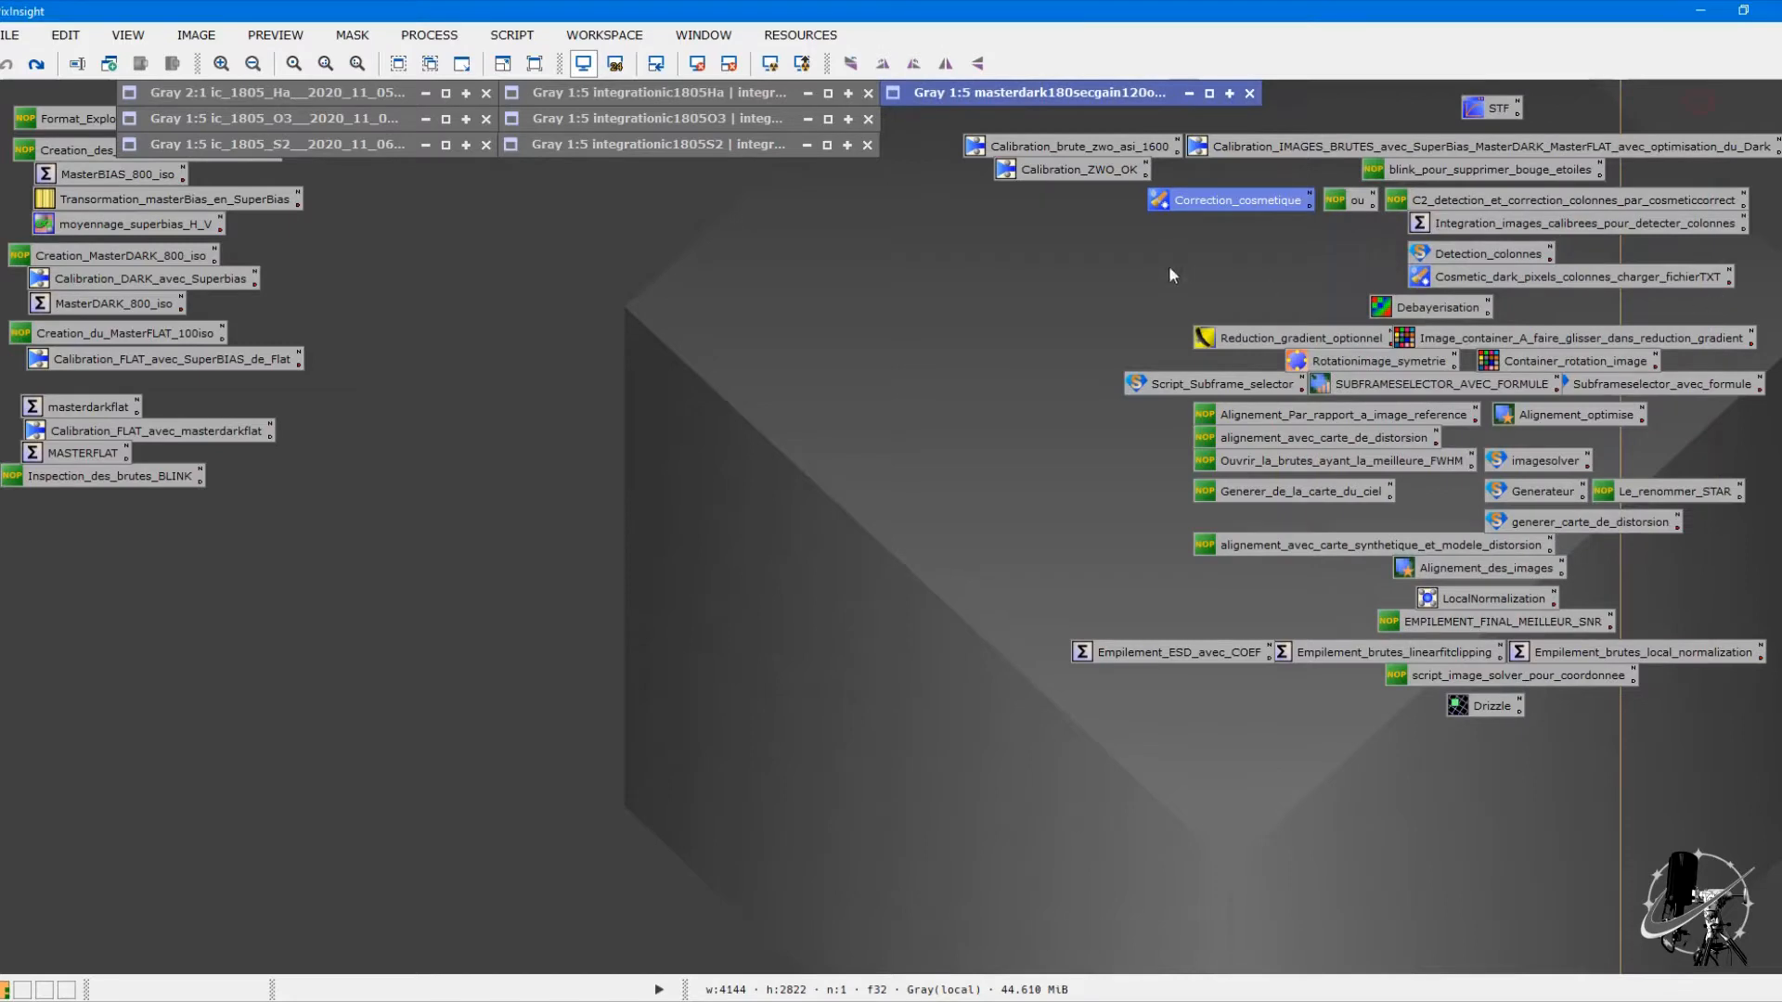
# Step: Reopen Correction_cosmetique and examine its master dark thresholds together with the auto-detect sigma options
pyautogui.click(1080, 267)
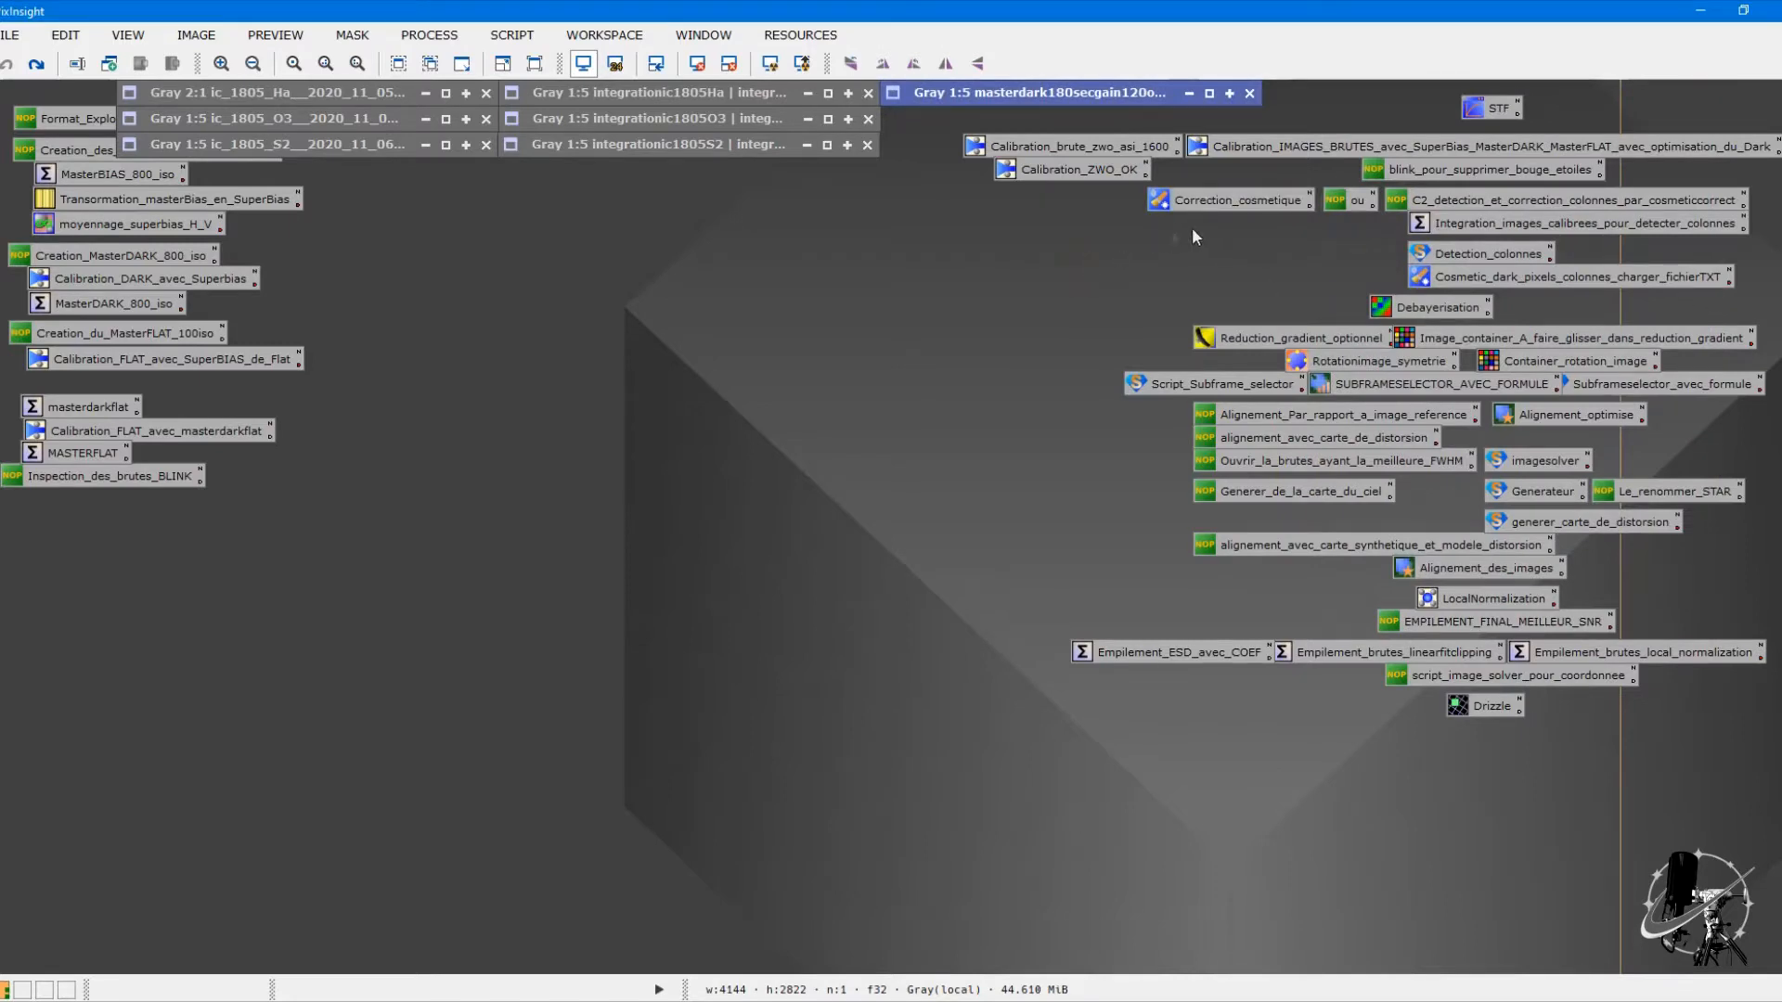
pyautogui.doubleClick(1251, 201)
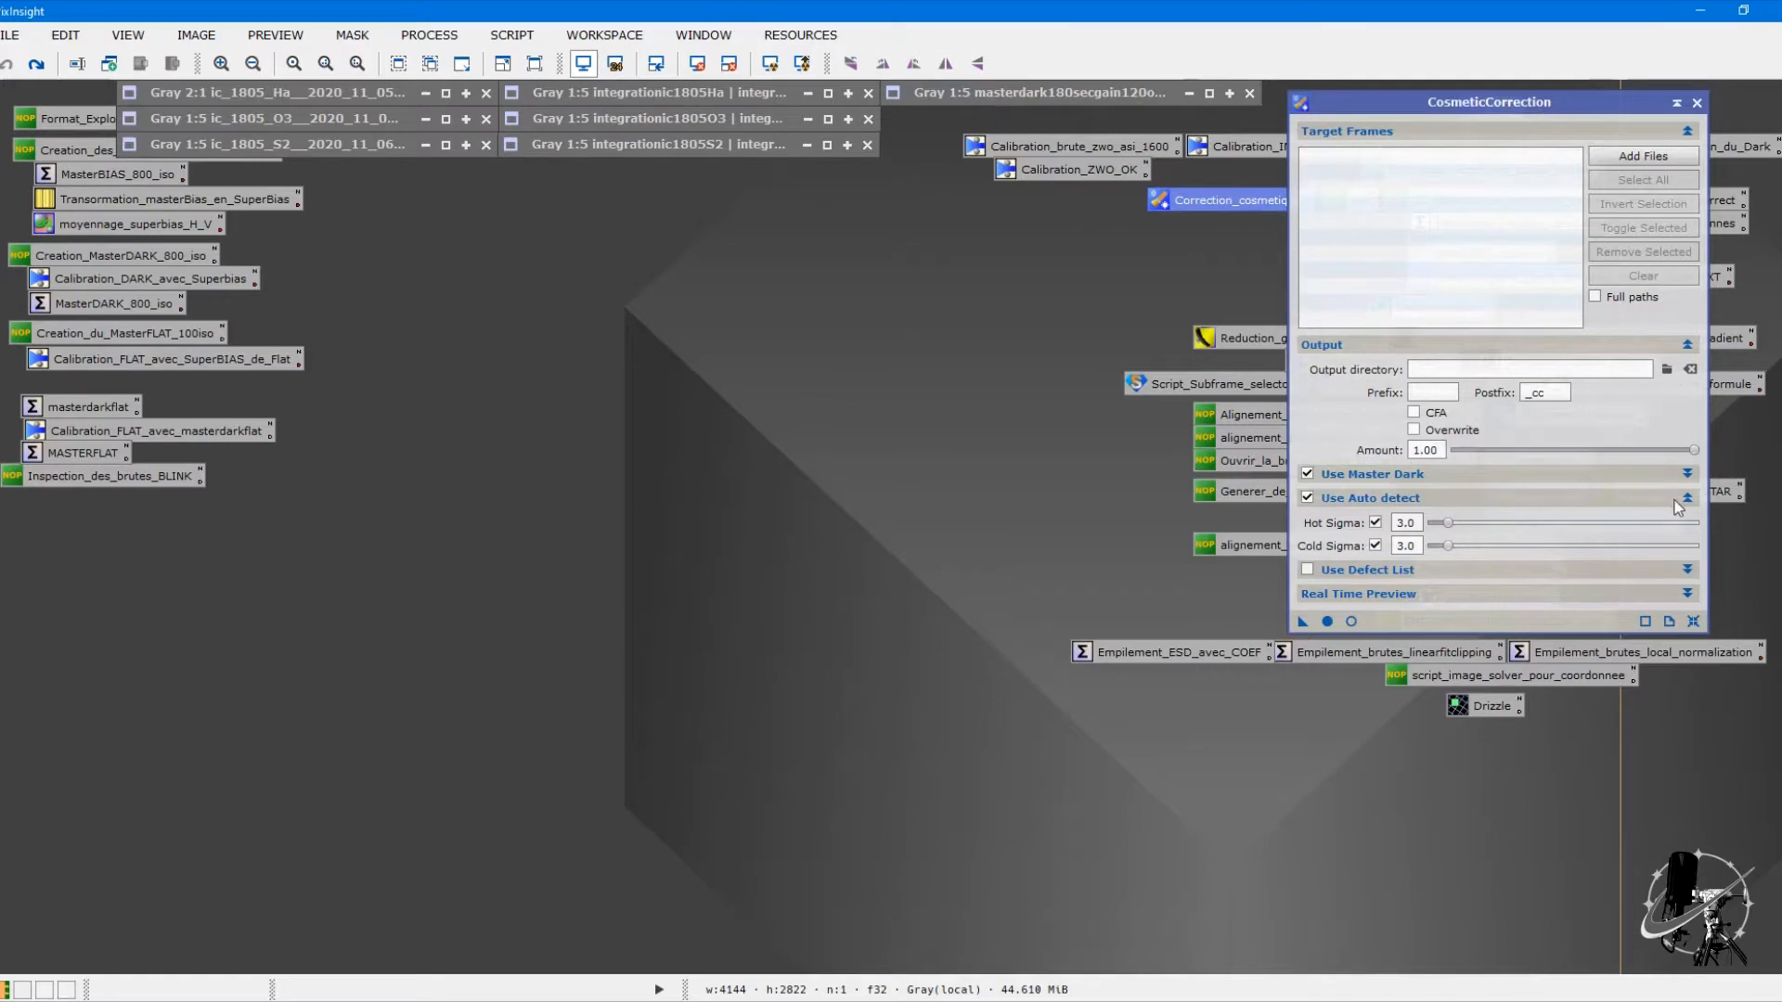
pyautogui.click(1685, 476)
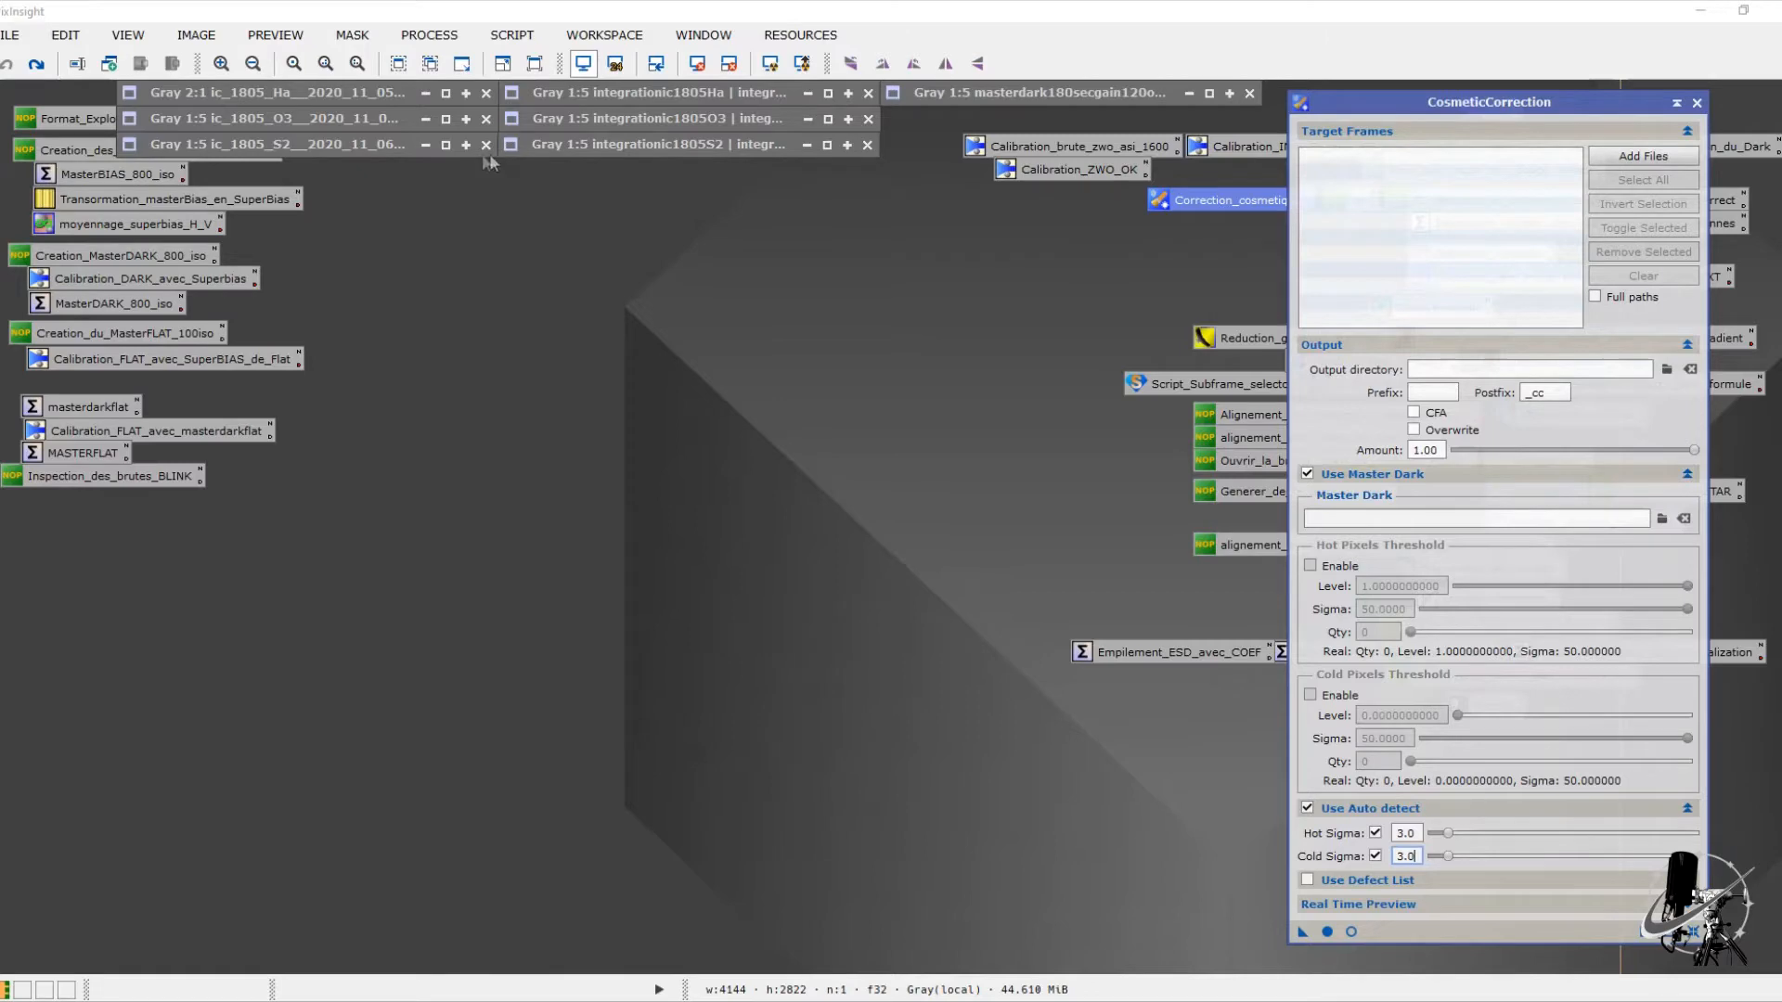
# Step: Restore the raw Ha frame's window and clear away CosmeticCorrection and the integrationic1805S2 image
pyautogui.doubleClick(320, 97)
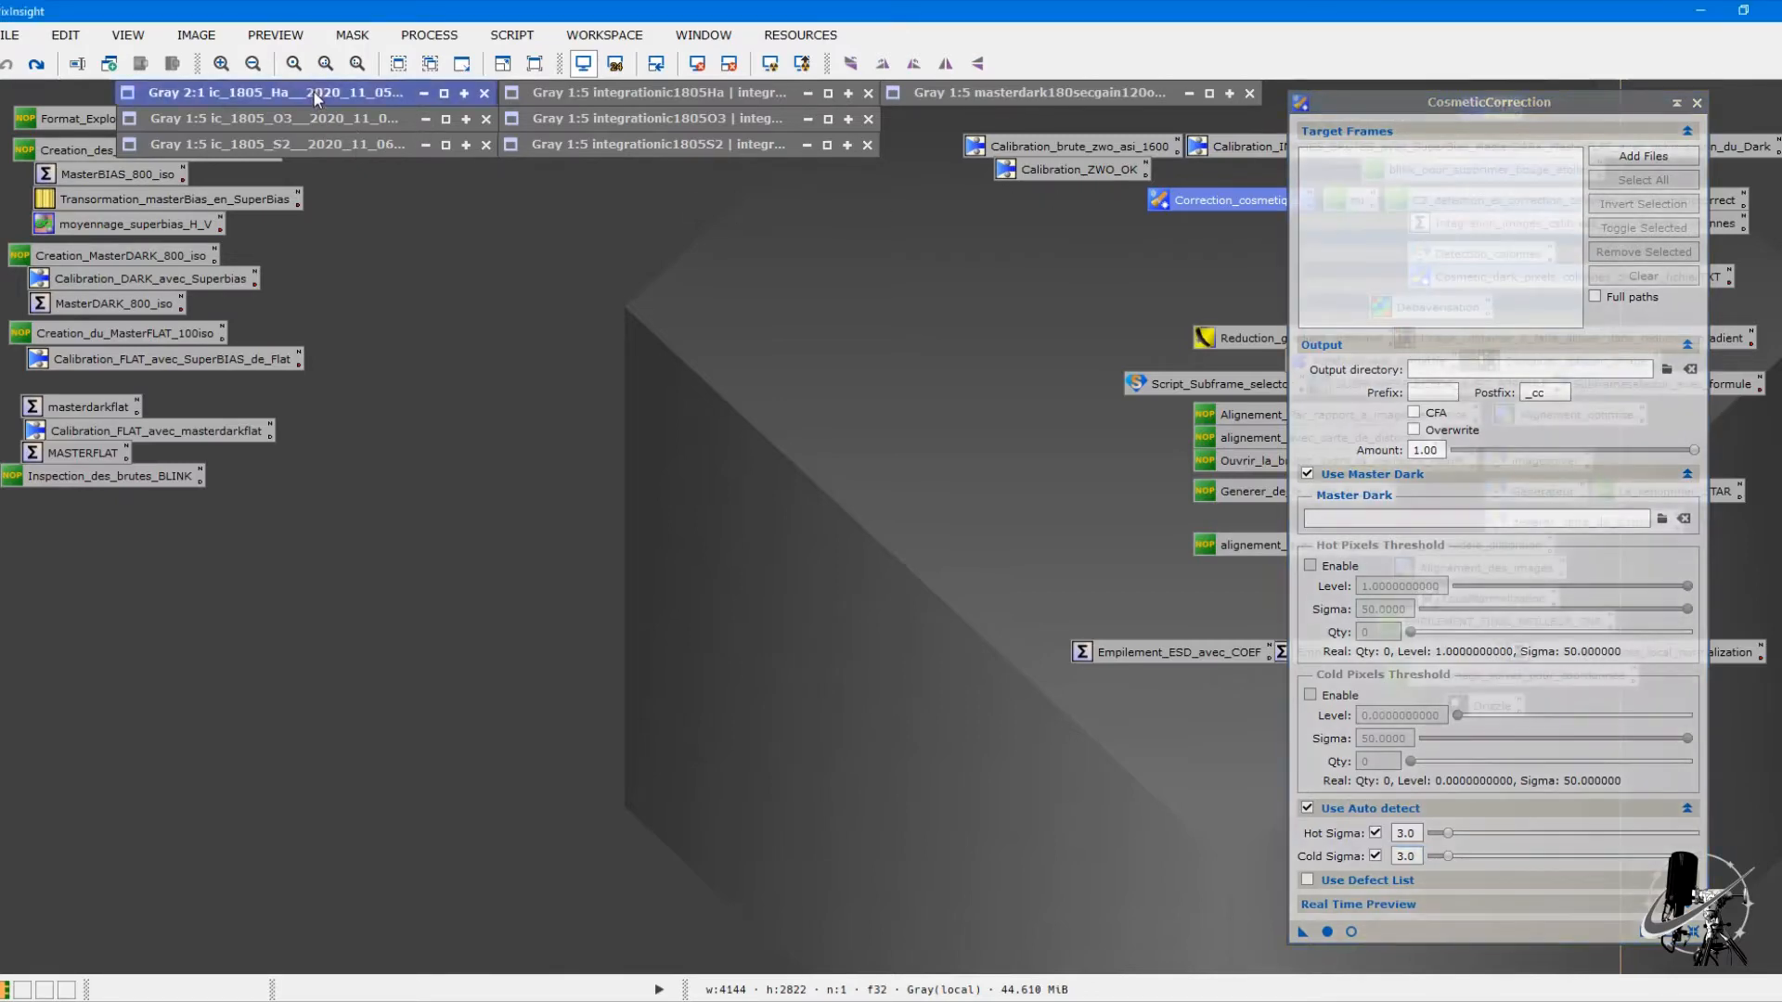
pyautogui.doubleClick(676, 143)
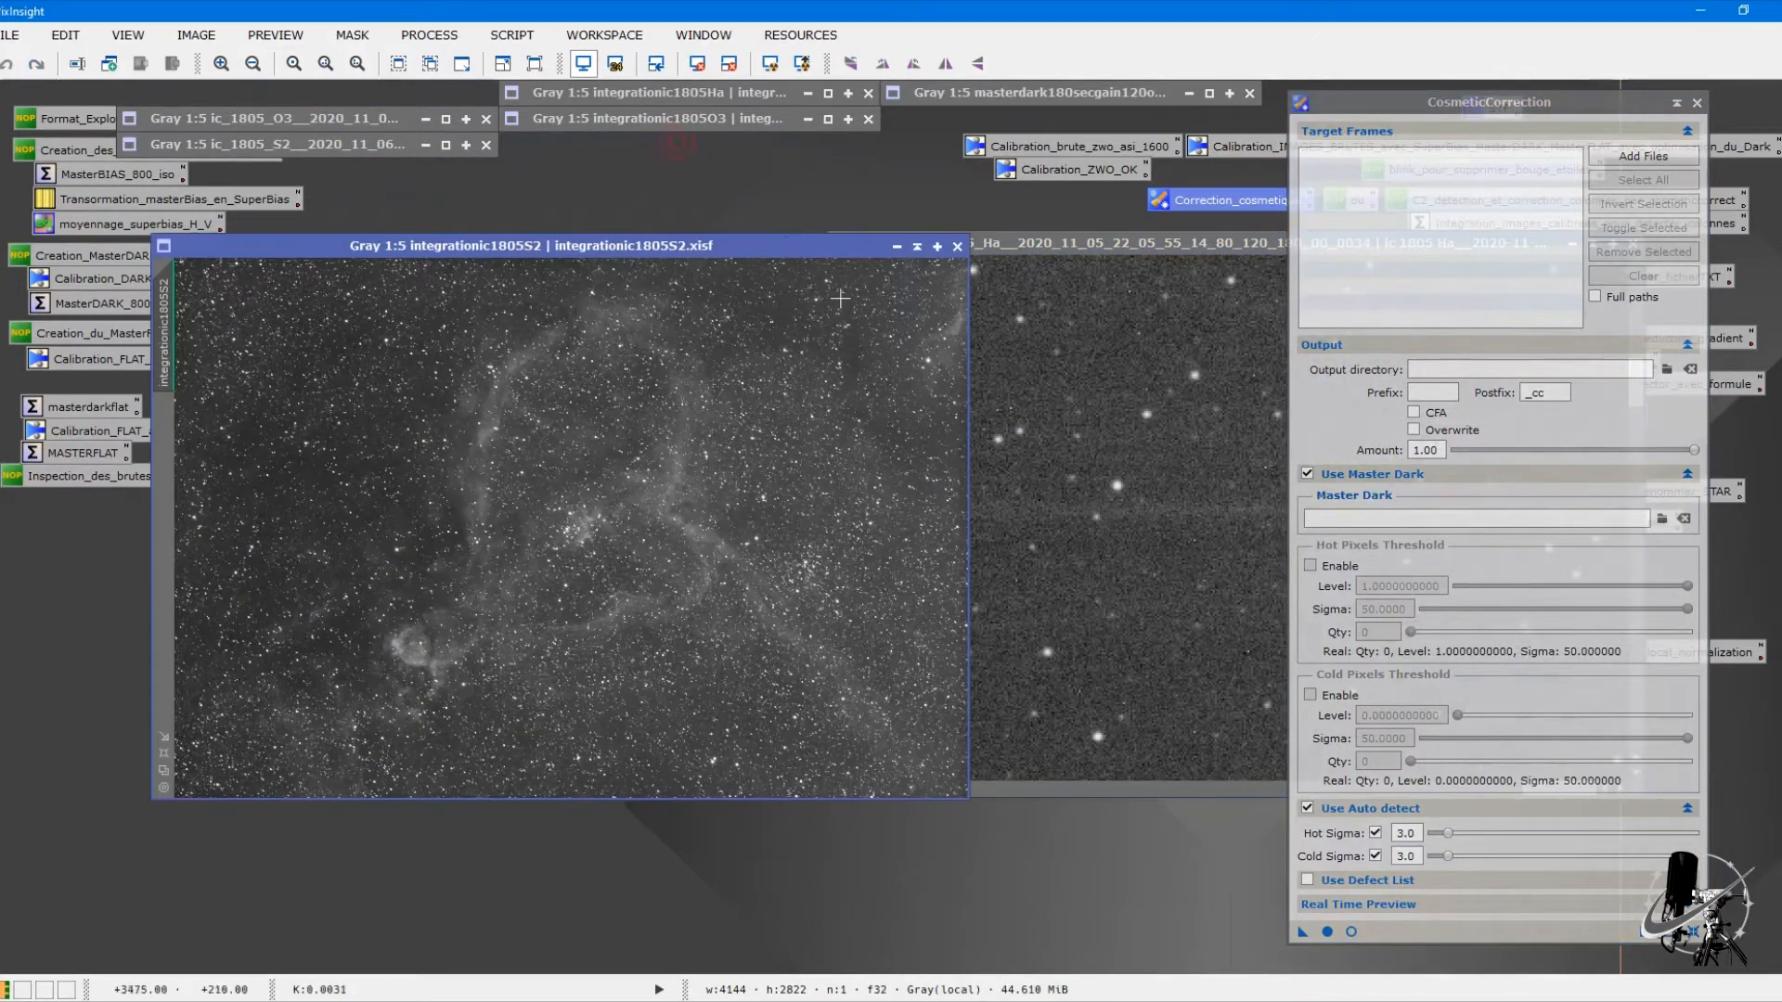
pyautogui.click(1697, 103)
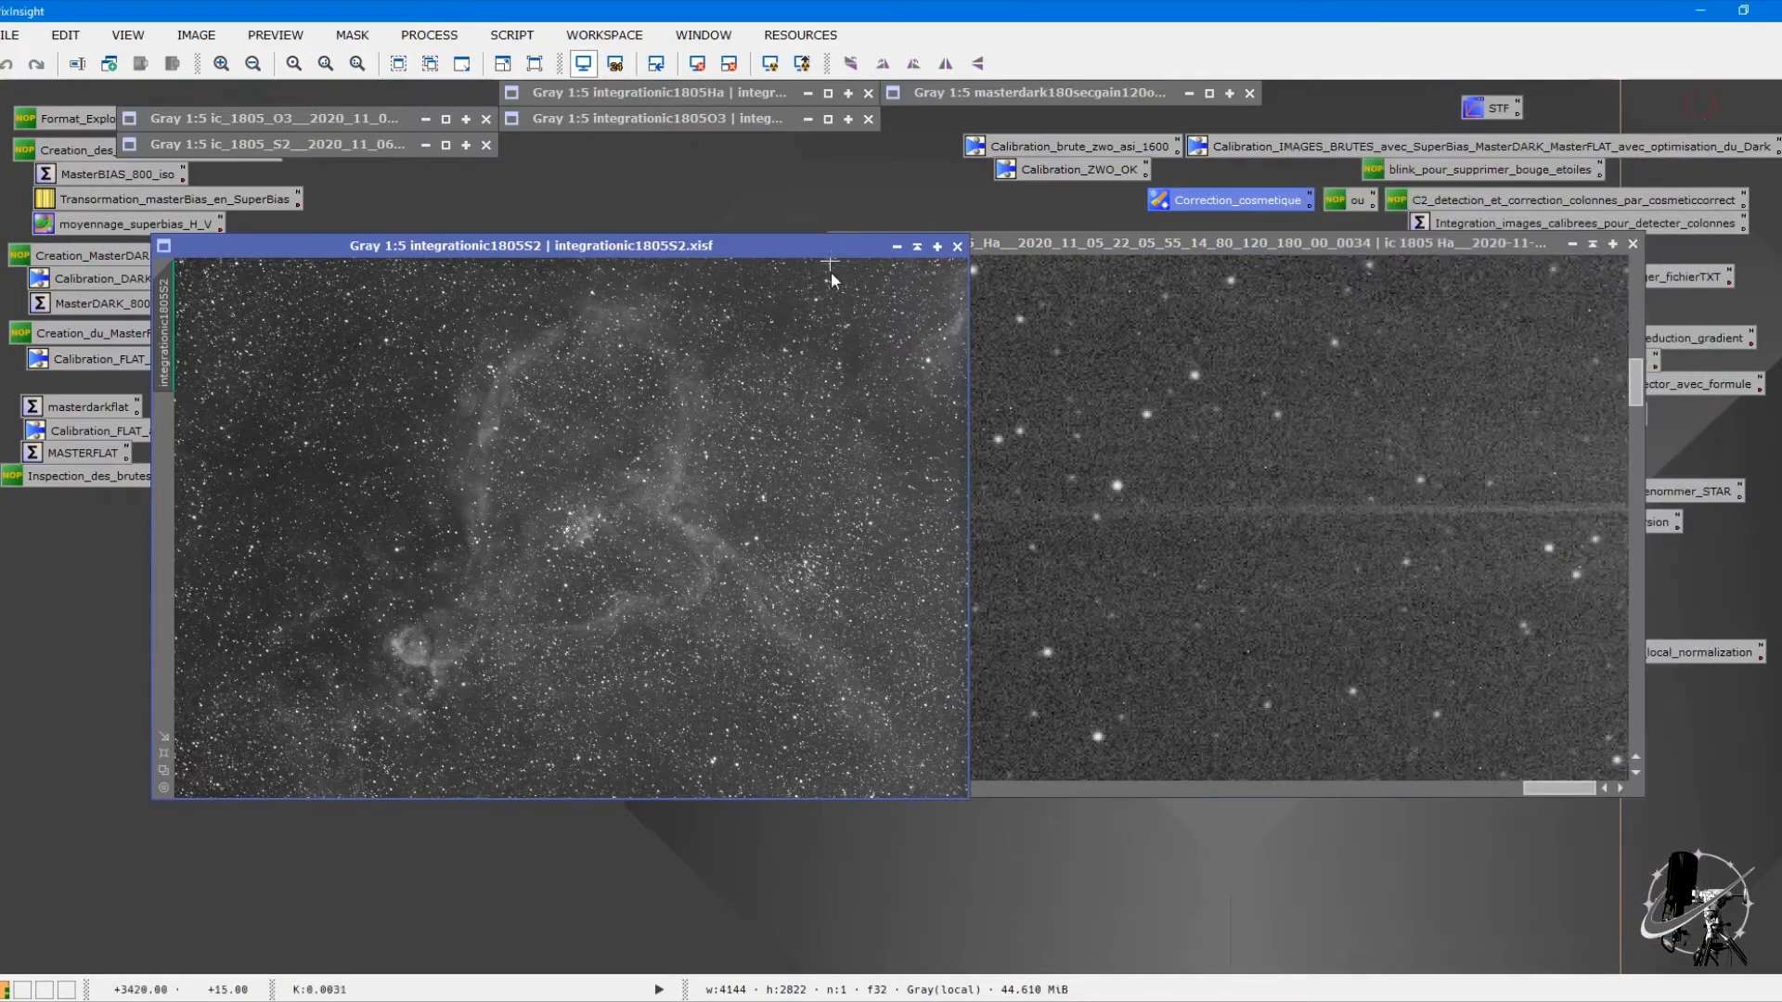
pyautogui.click(917, 246)
# Step: Restore the master dark beside the raw Ha frame, zoom the raw frame to 5:1, and apply its view to the master dark
pyautogui.doubleClick(932, 97)
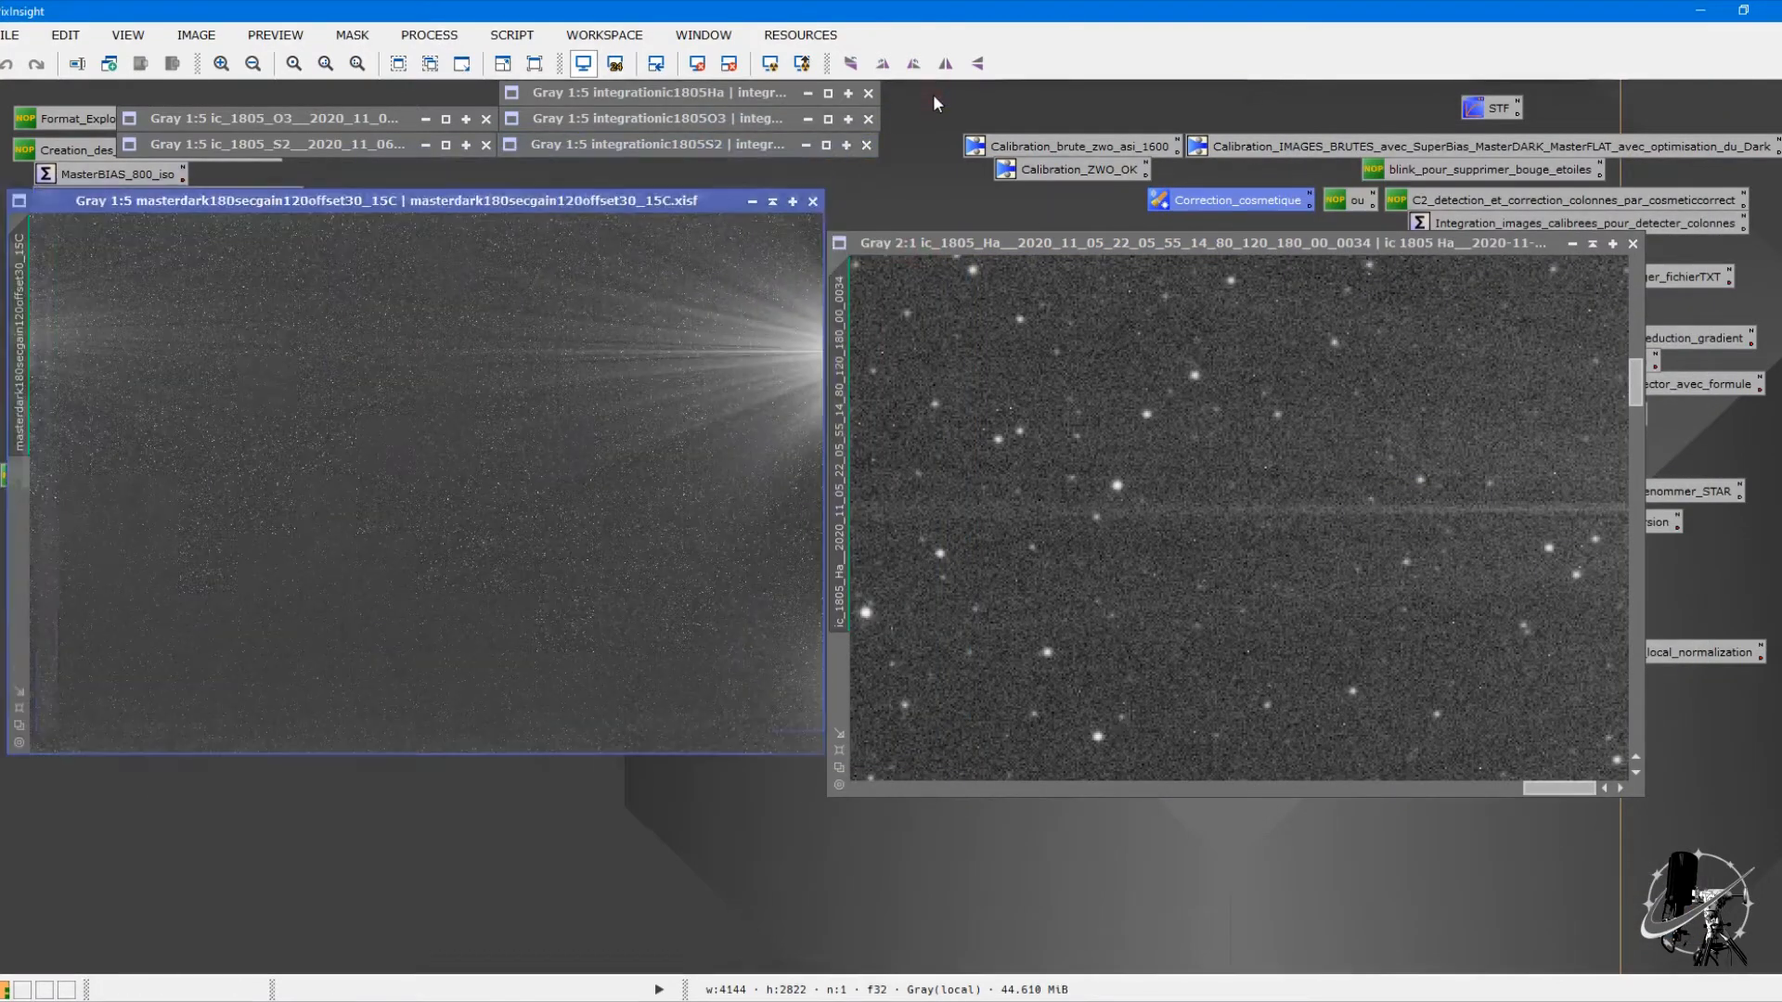
pyautogui.scroll(3, 1359, 450)
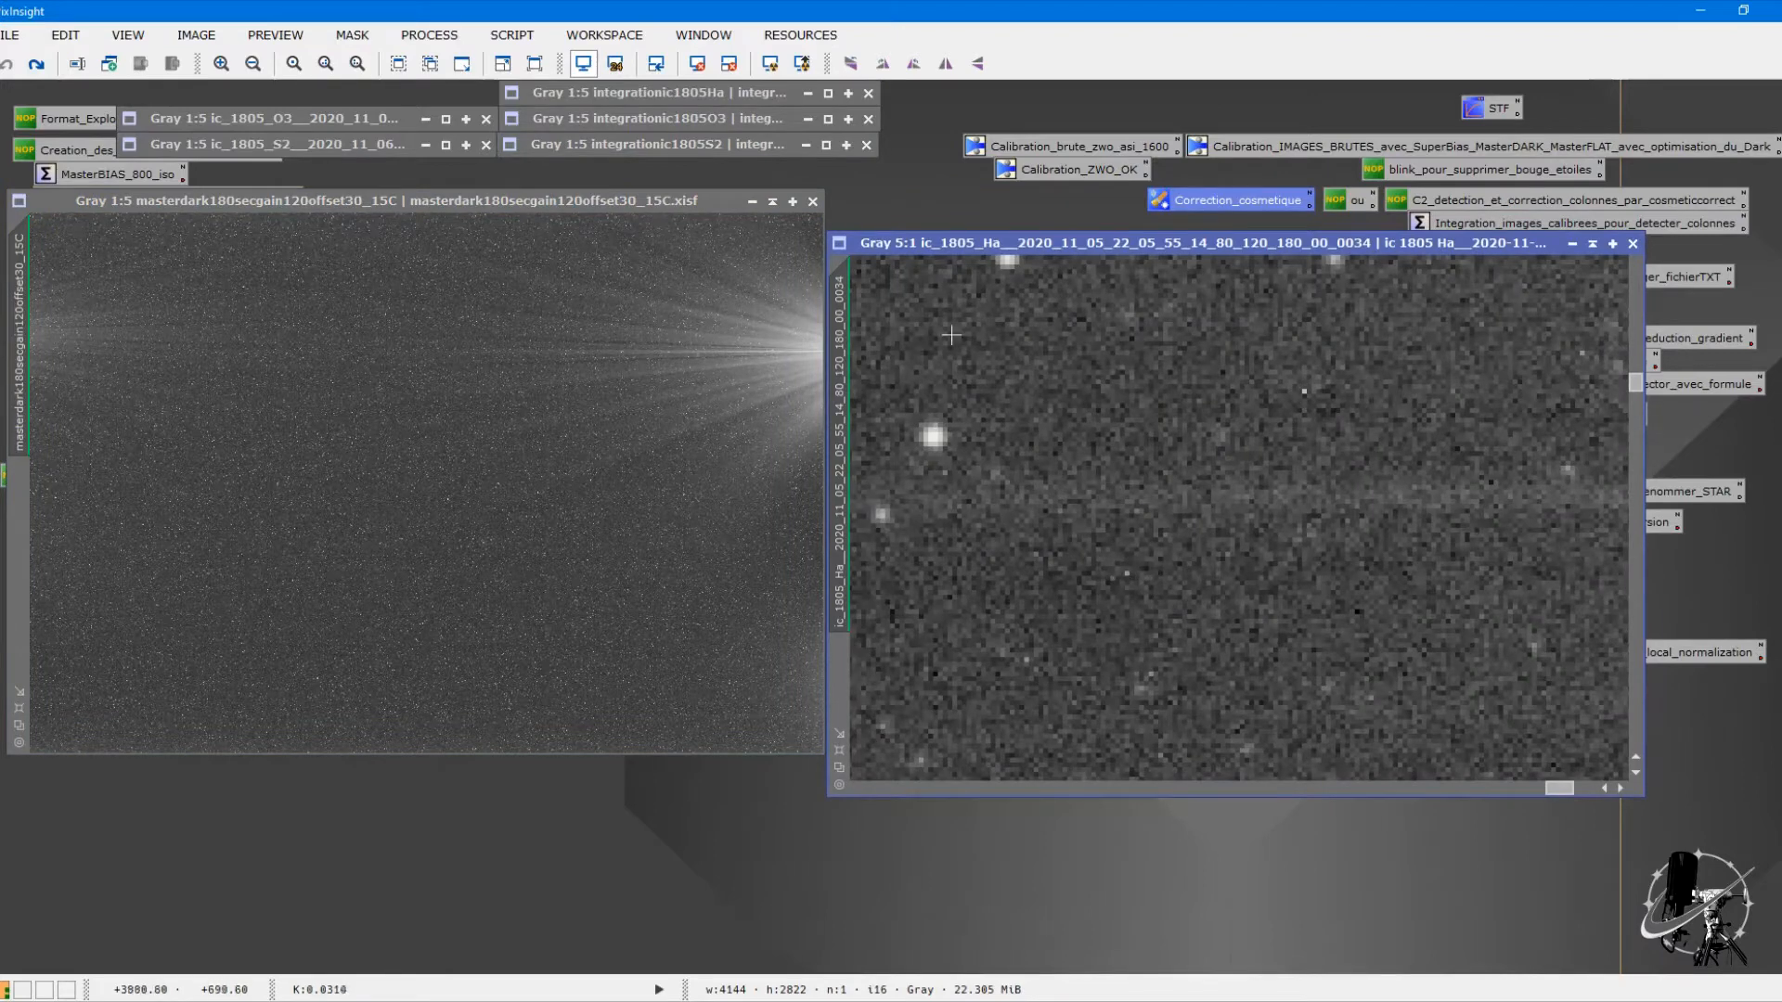
pyautogui.moveTo(853, 345); pyautogui.dragTo(26, 281)
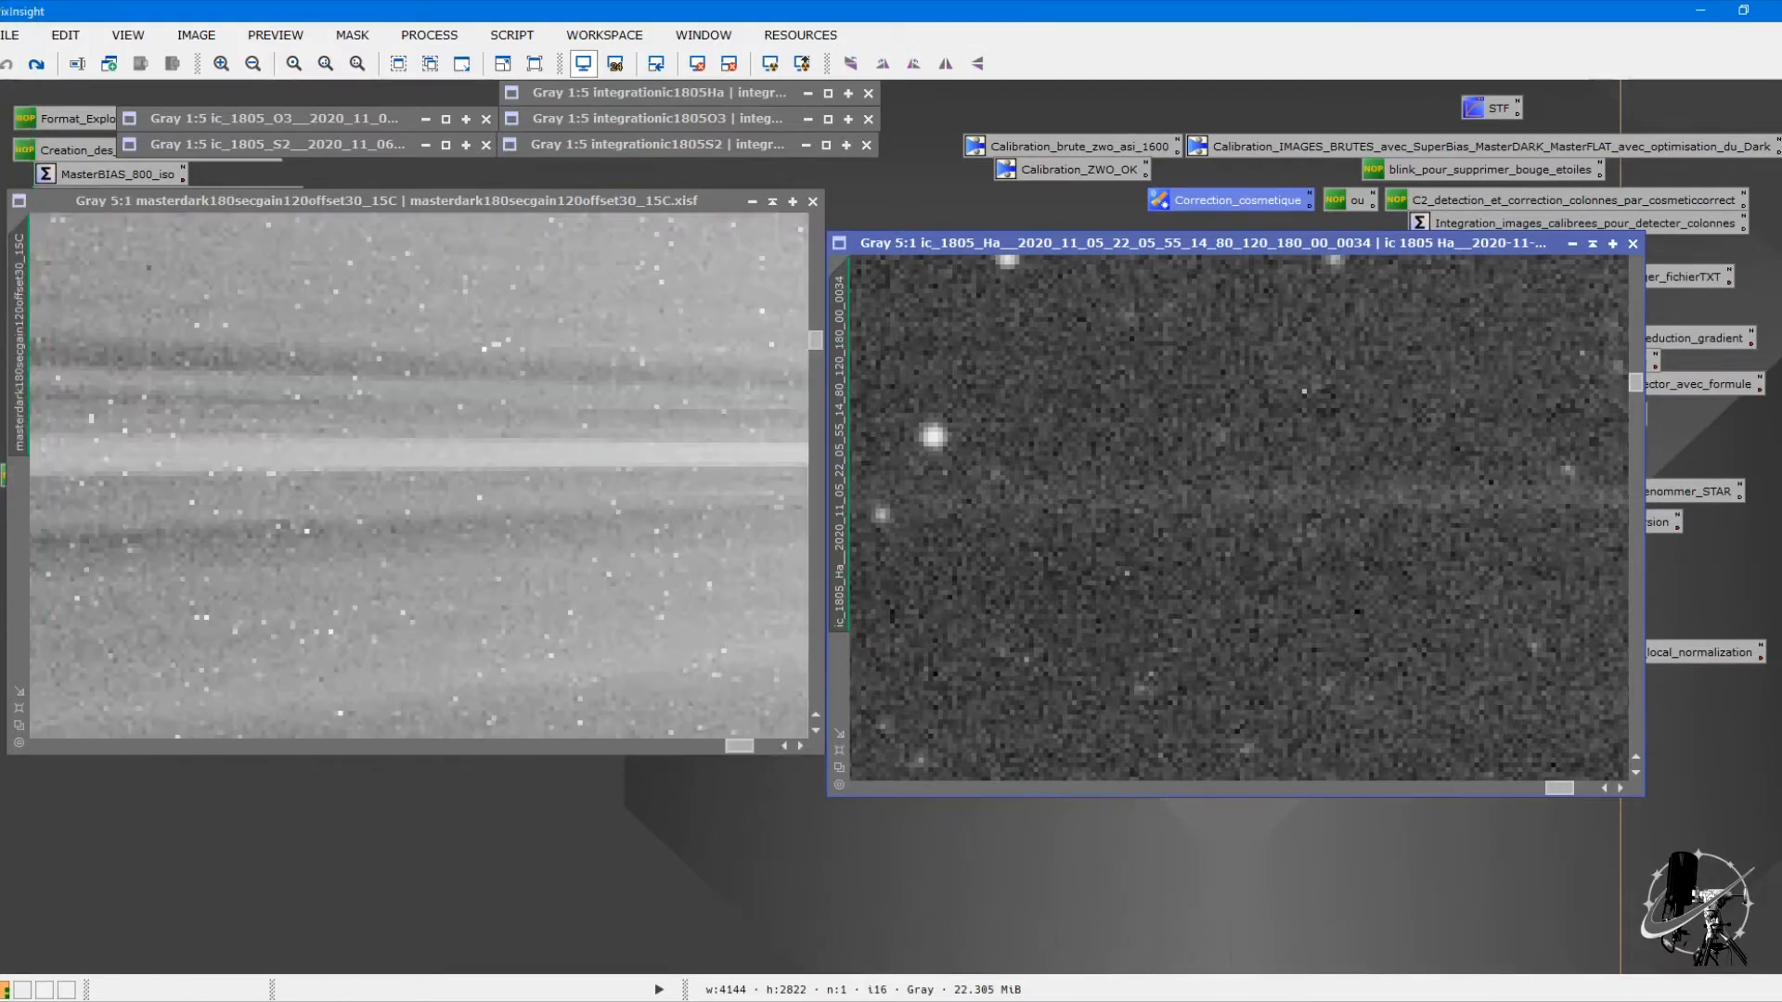
# Step: Align the master dark beside the raw Ha frame, zoom the raw frame to 18:1 around a hot pixel, and apply its view to the master dark
pyautogui.moveTo(626, 201); pyautogui.dragTo(638, 243)
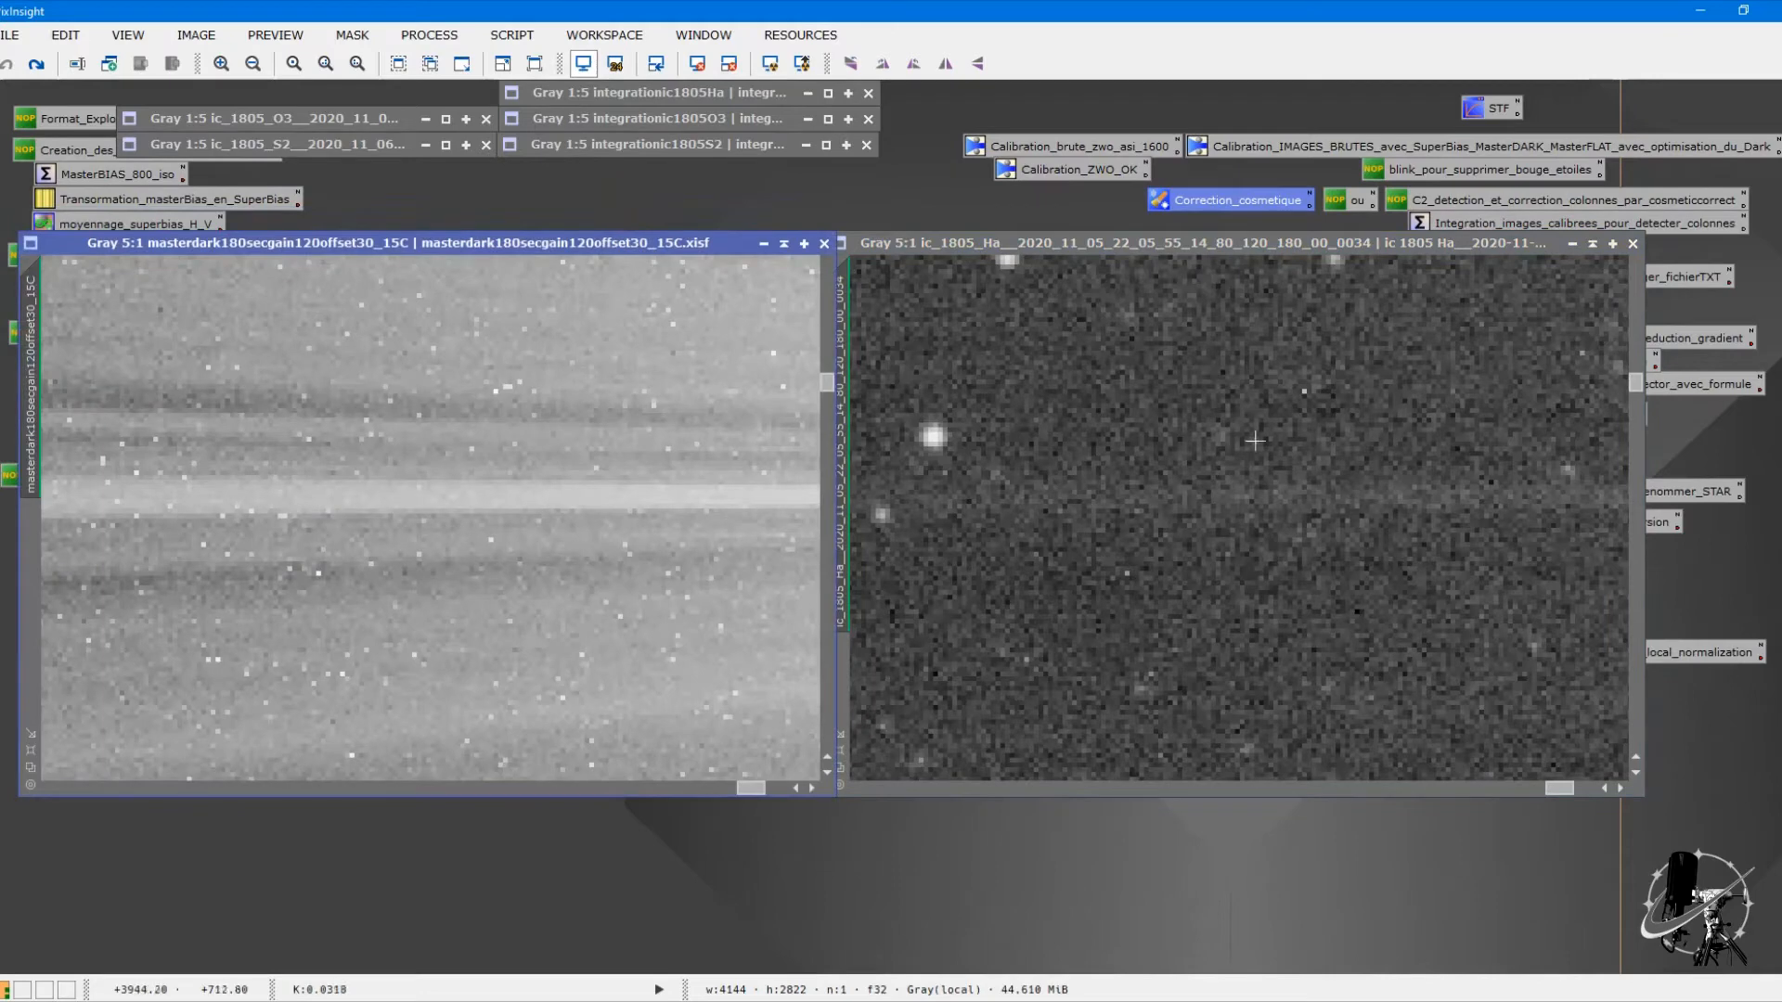
pyautogui.click(1299, 399)
pyautogui.scroll(2, 1299, 399)
pyautogui.moveTo(1635, 384); pyautogui.dragTo(1635, 369)
pyautogui.scroll(9, 1545, 410)
pyautogui.scroll(2, 1539, 431)
pyautogui.moveTo(1634, 375); pyautogui.dragTo(1634, 372)
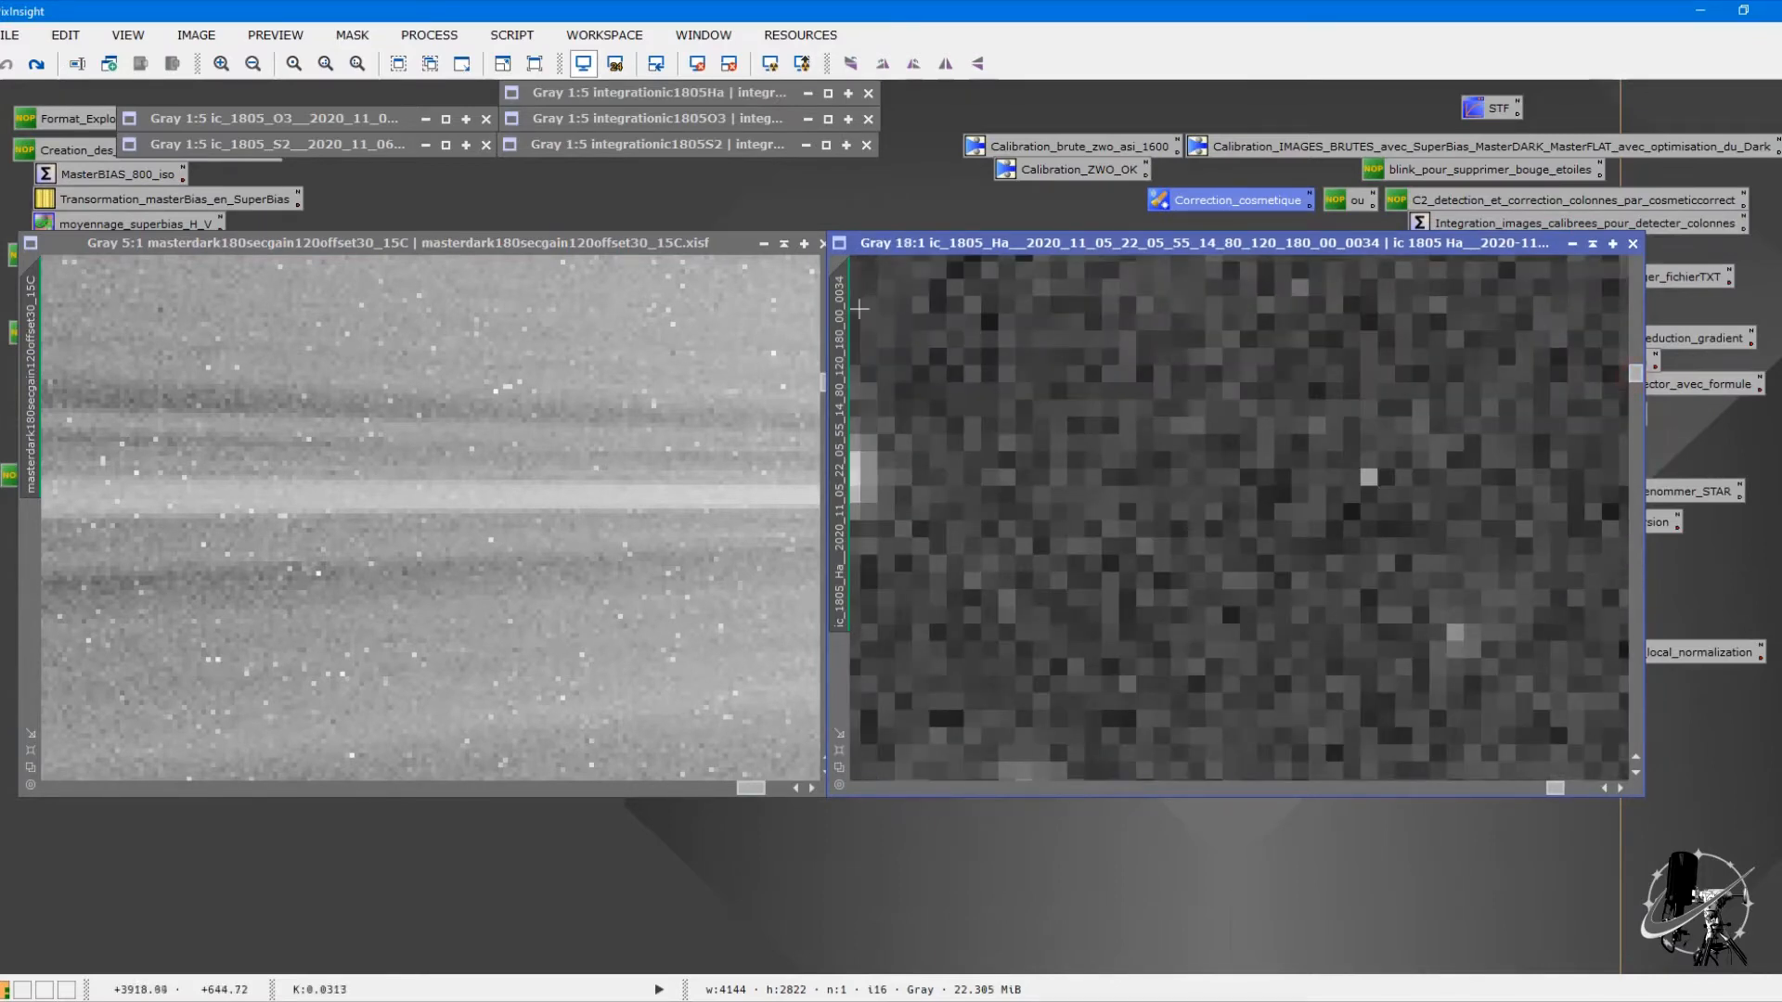
pyautogui.moveTo(841, 311); pyautogui.dragTo(31, 334)
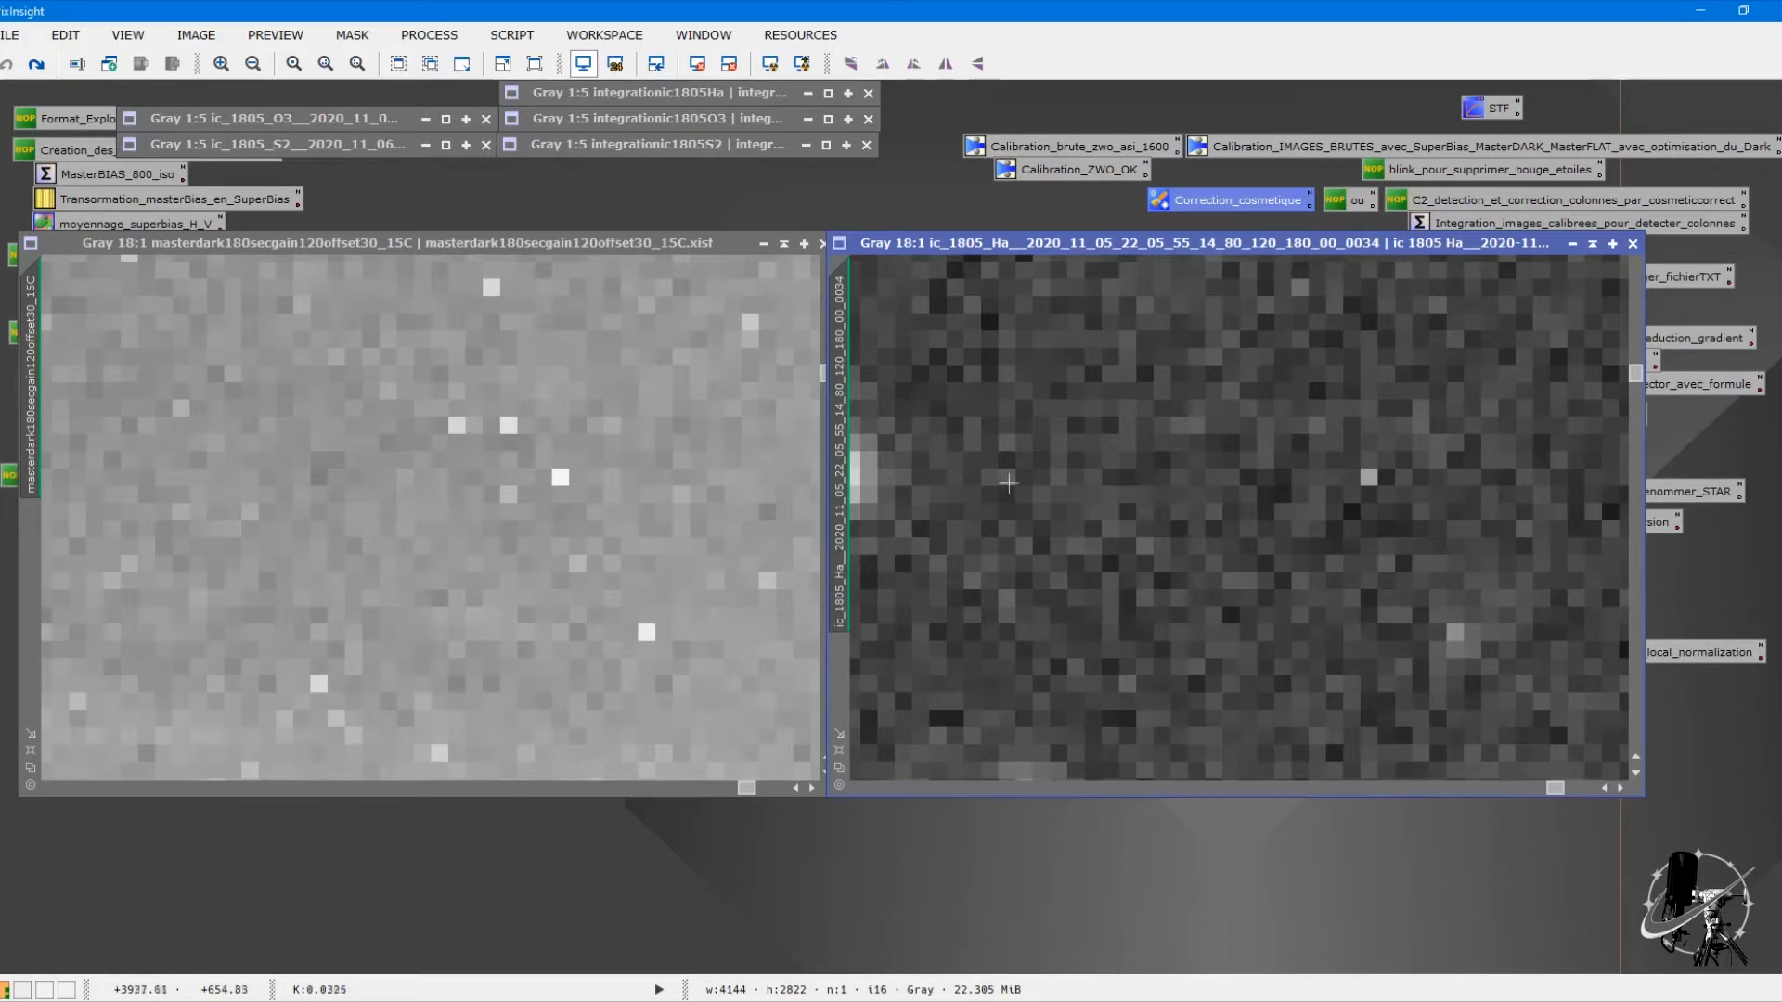
# Step: Zoom the raw Ha frame and the master dark back out to 1:5 and collapse both windows
pyautogui.scroll(-10, 1369, 473)
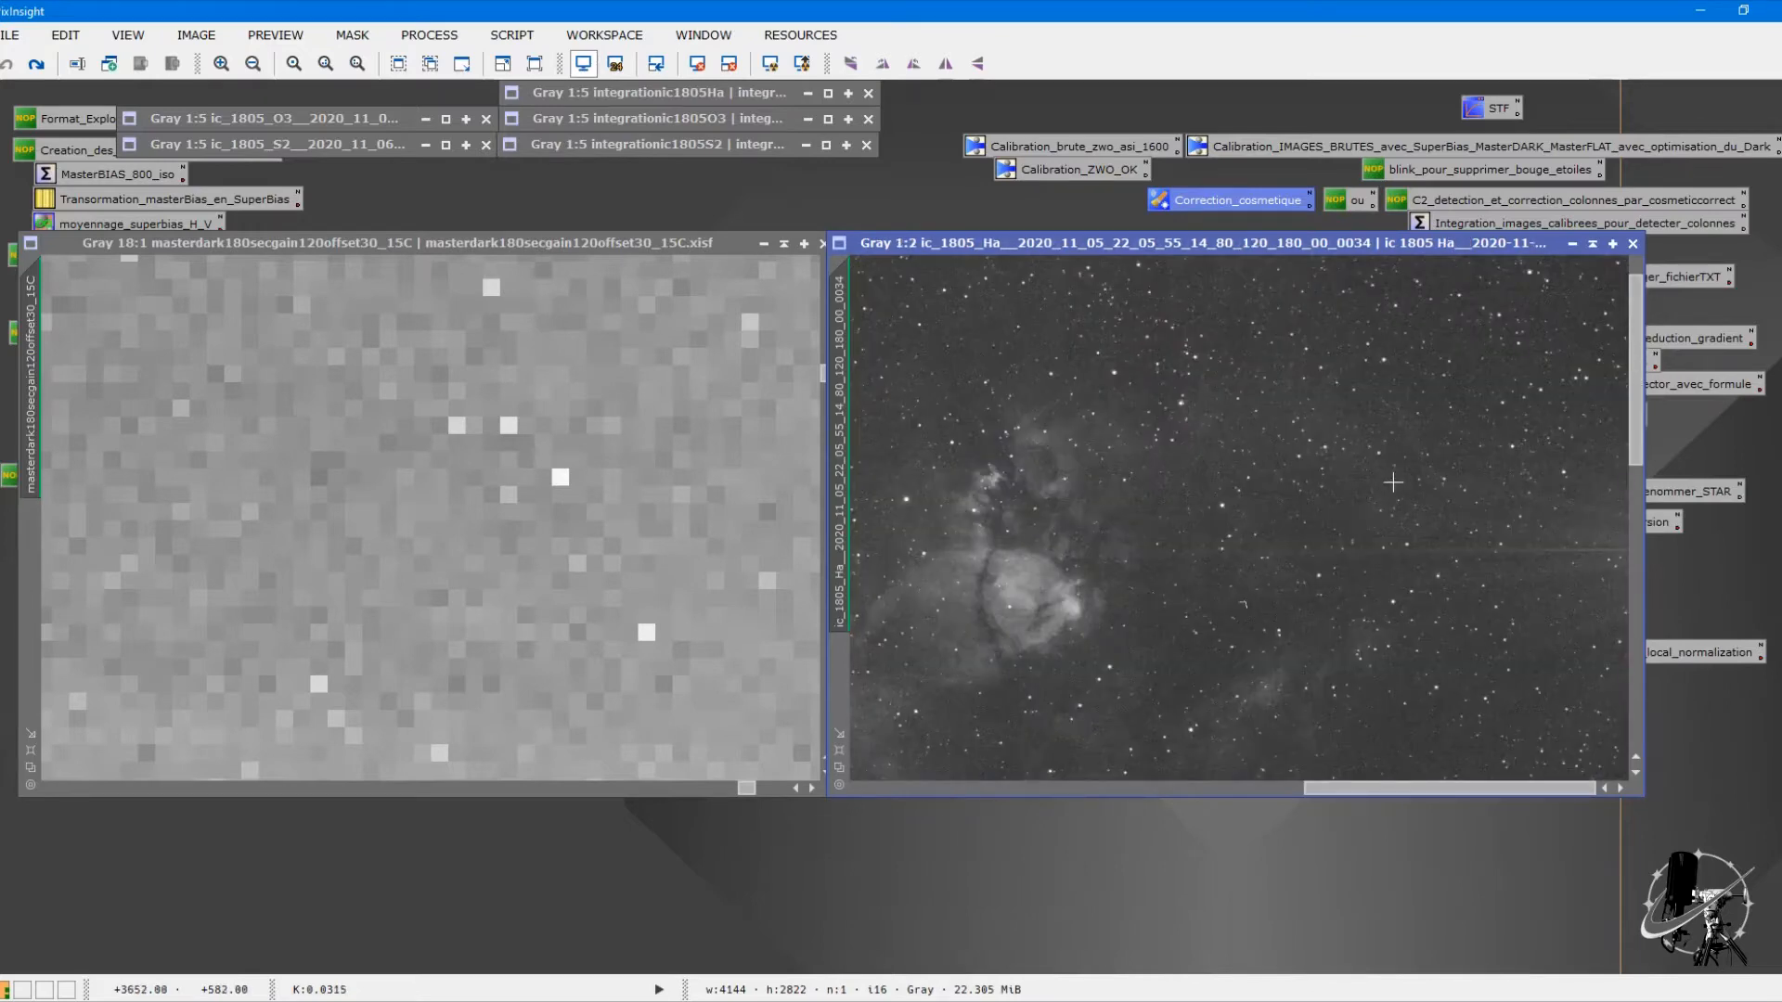
pyautogui.scroll(-3, 1395, 483)
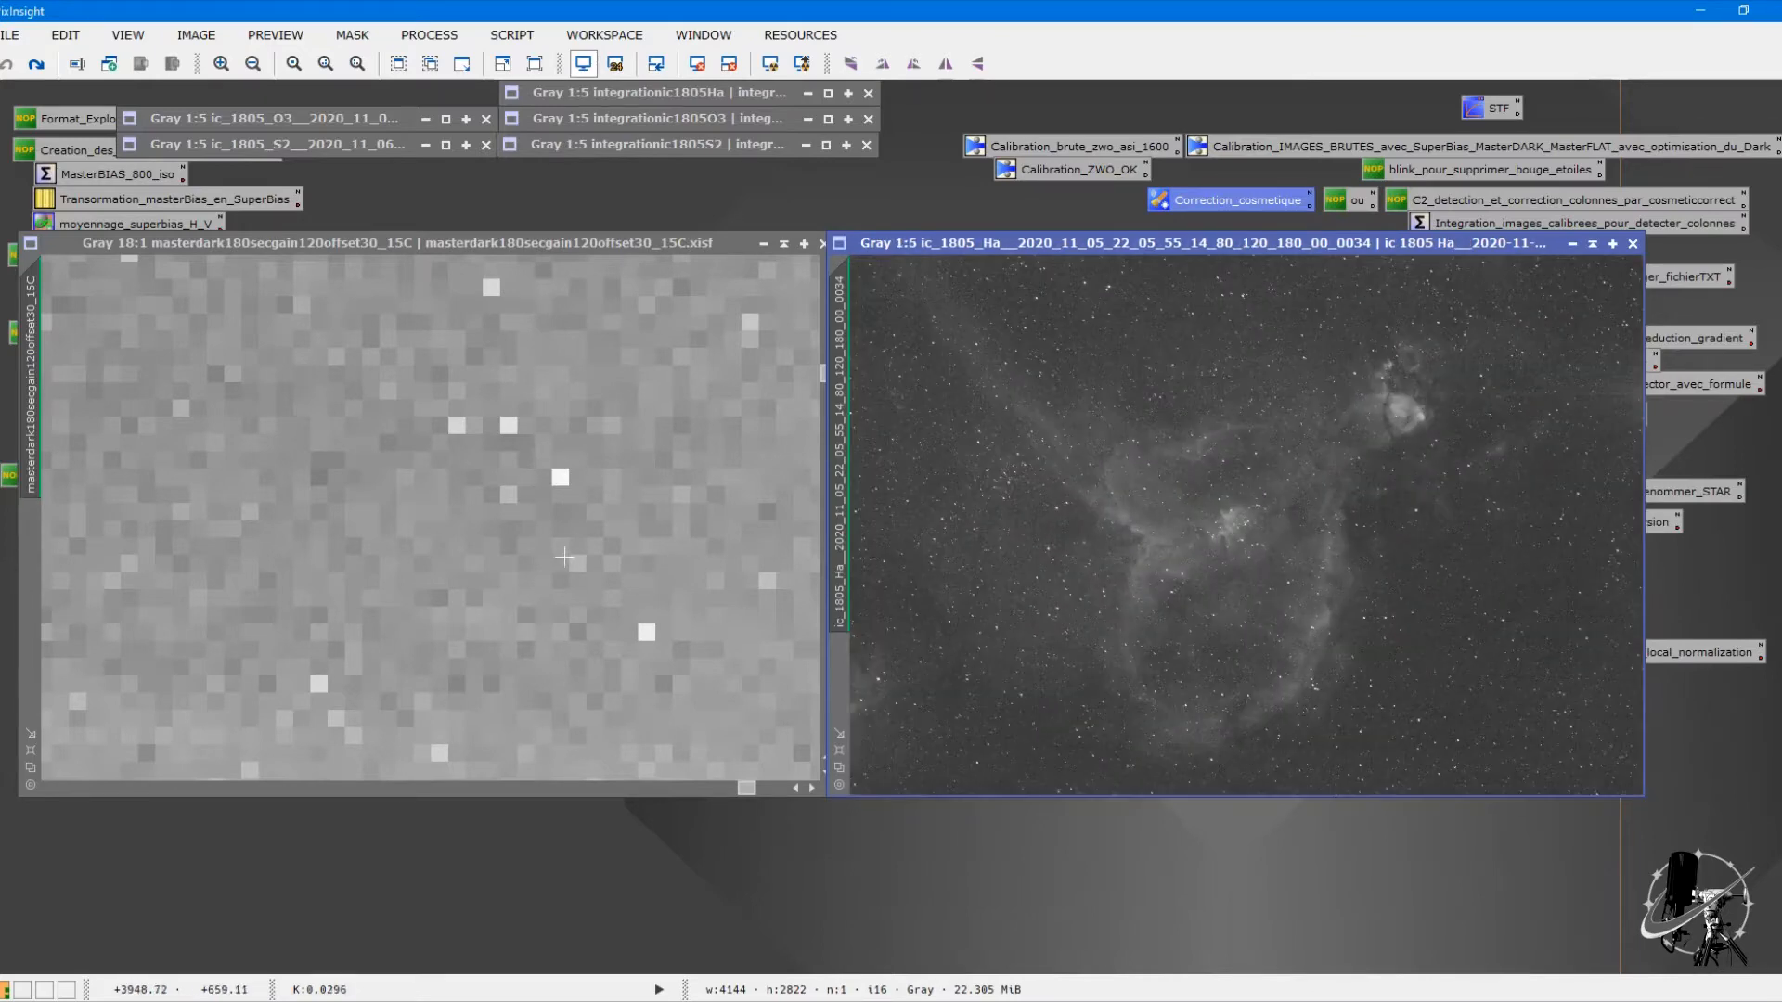
pyautogui.scroll(-15, 629, 525)
pyautogui.scroll(-1, 629, 525)
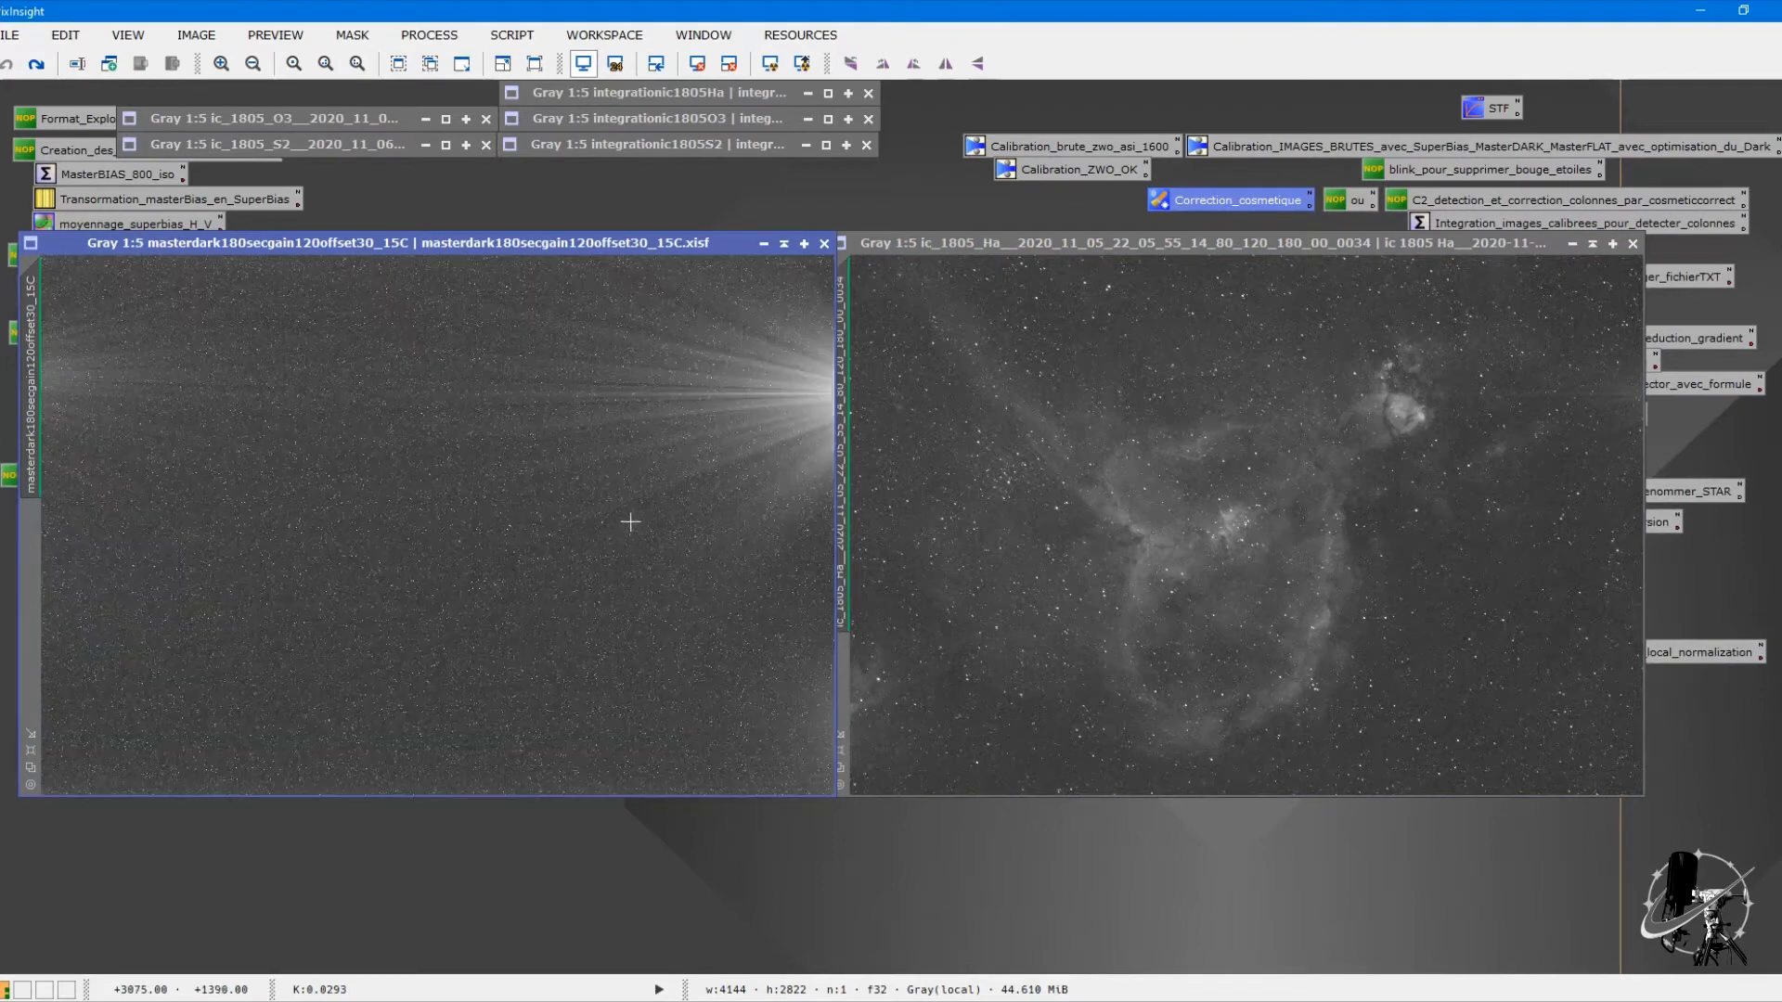
pyautogui.click(784, 244)
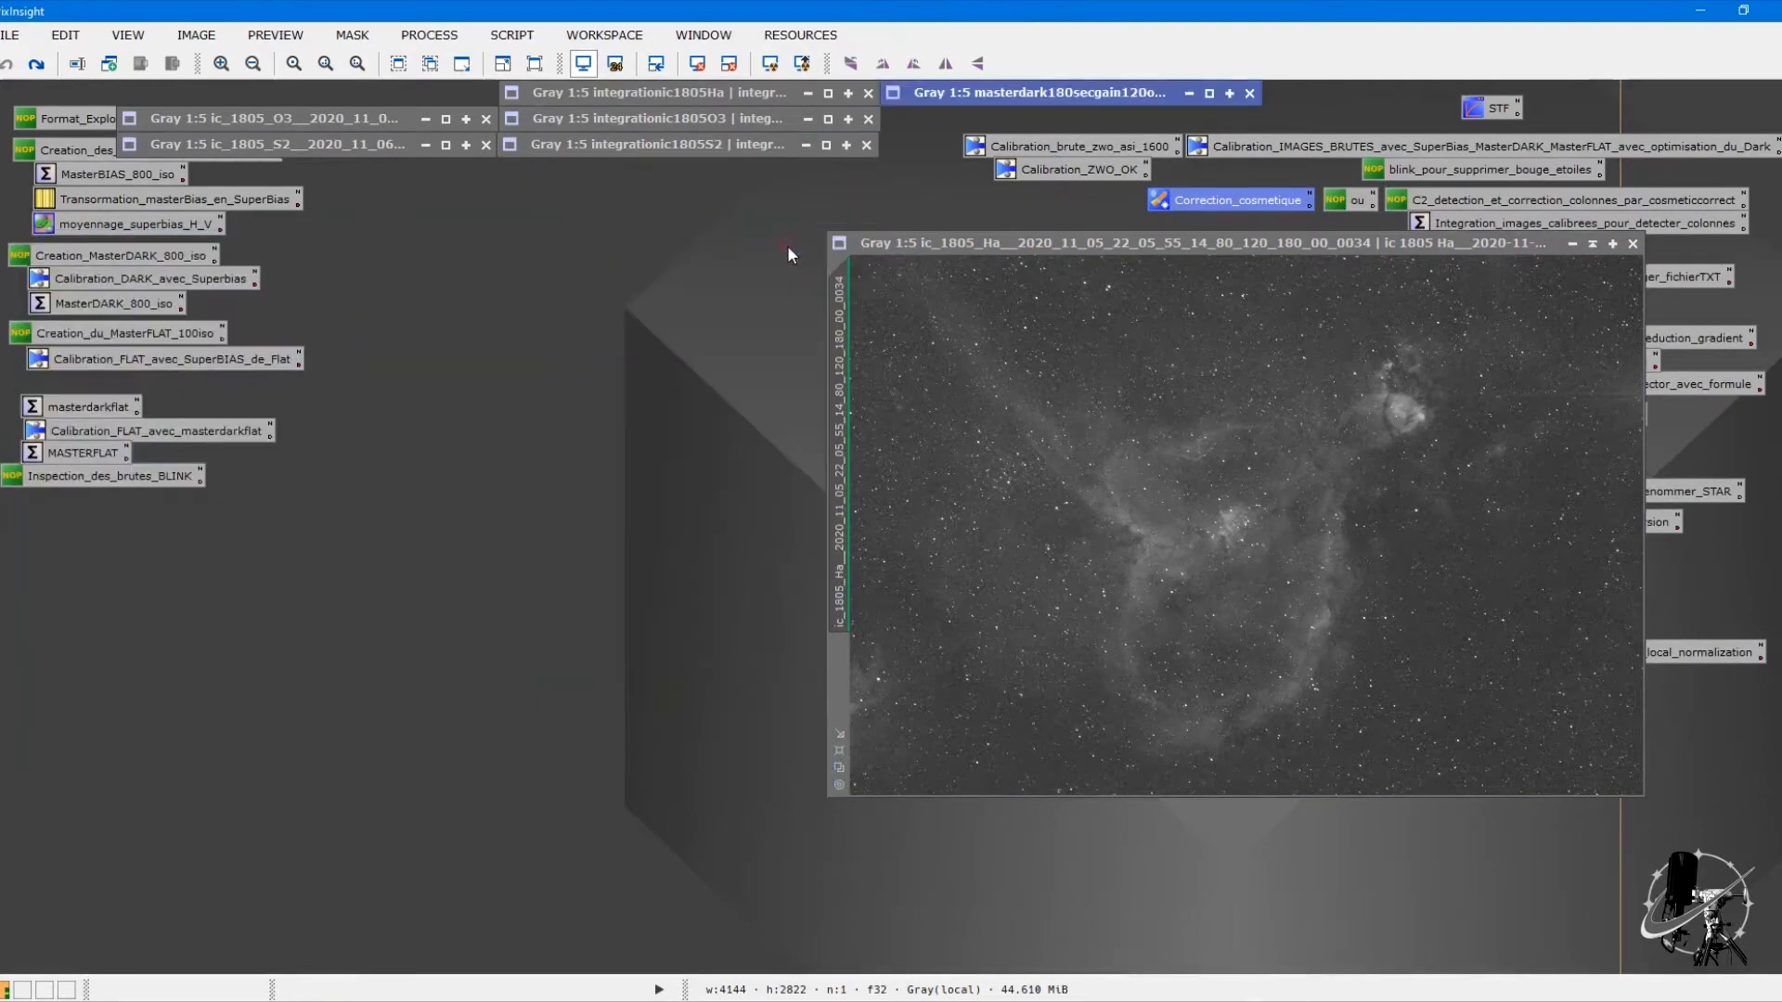
pyautogui.click(1592, 243)
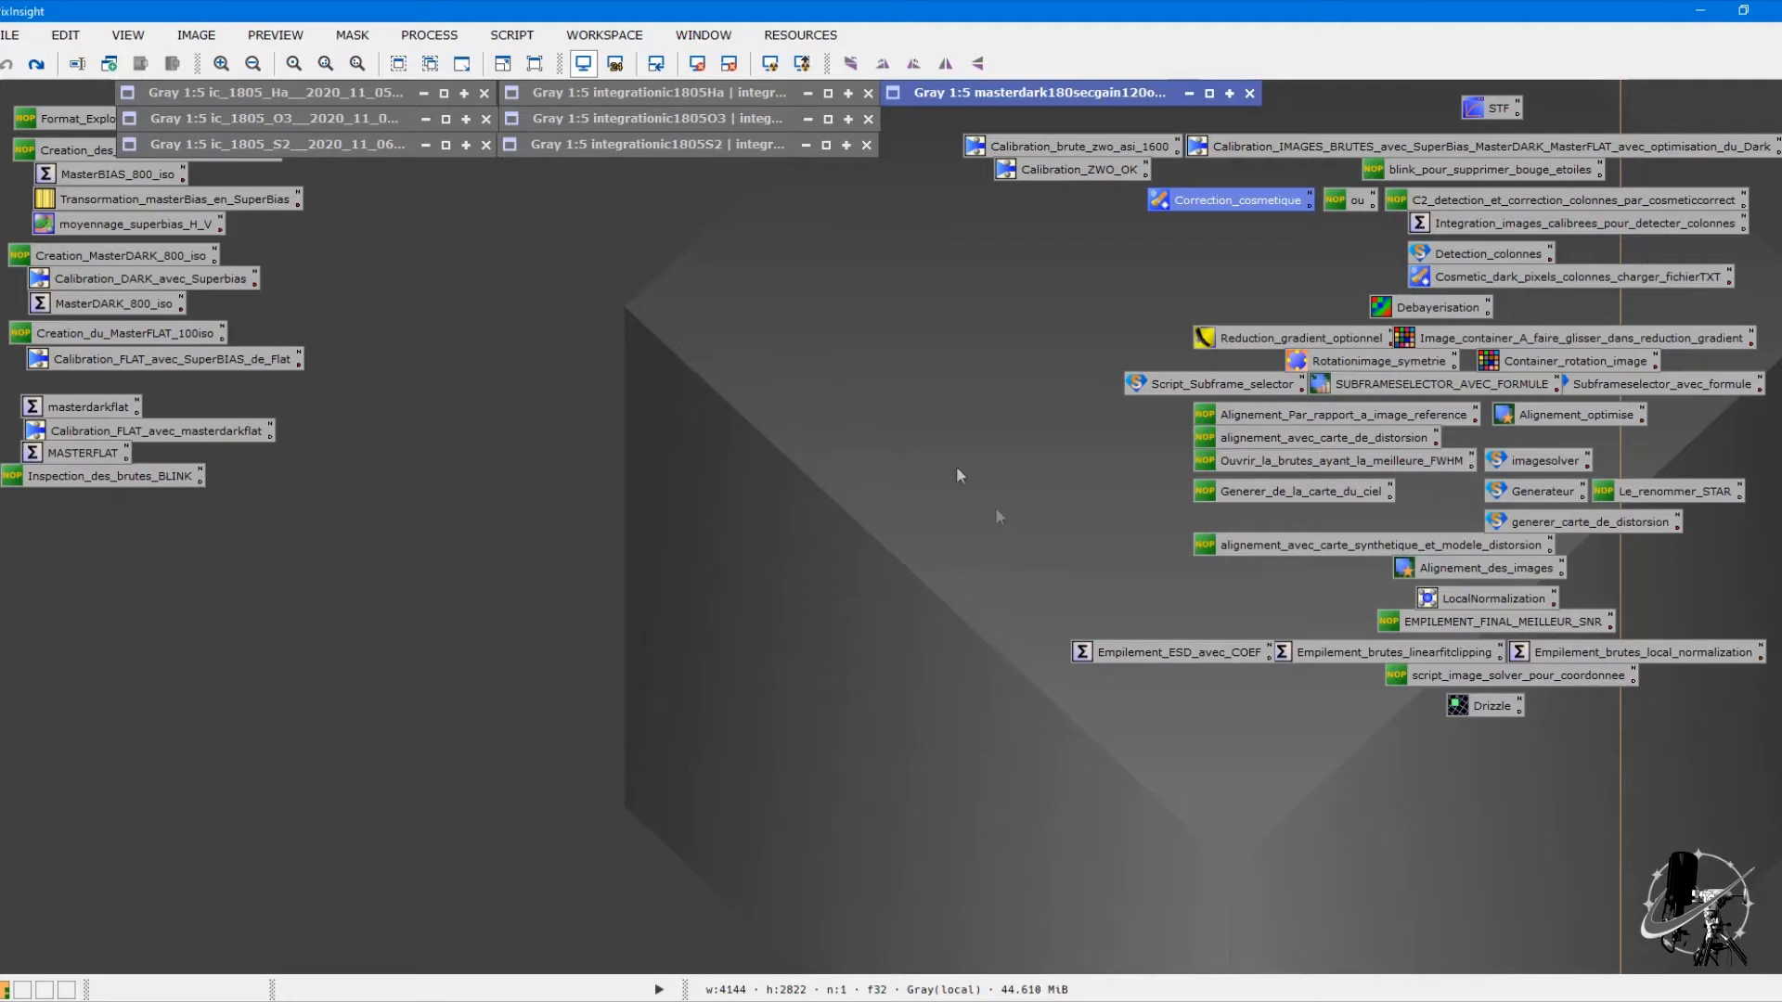
# Step: Open the masterdarkflat process to view its ImageIntegration settings and close it
pyautogui.click(924, 455)
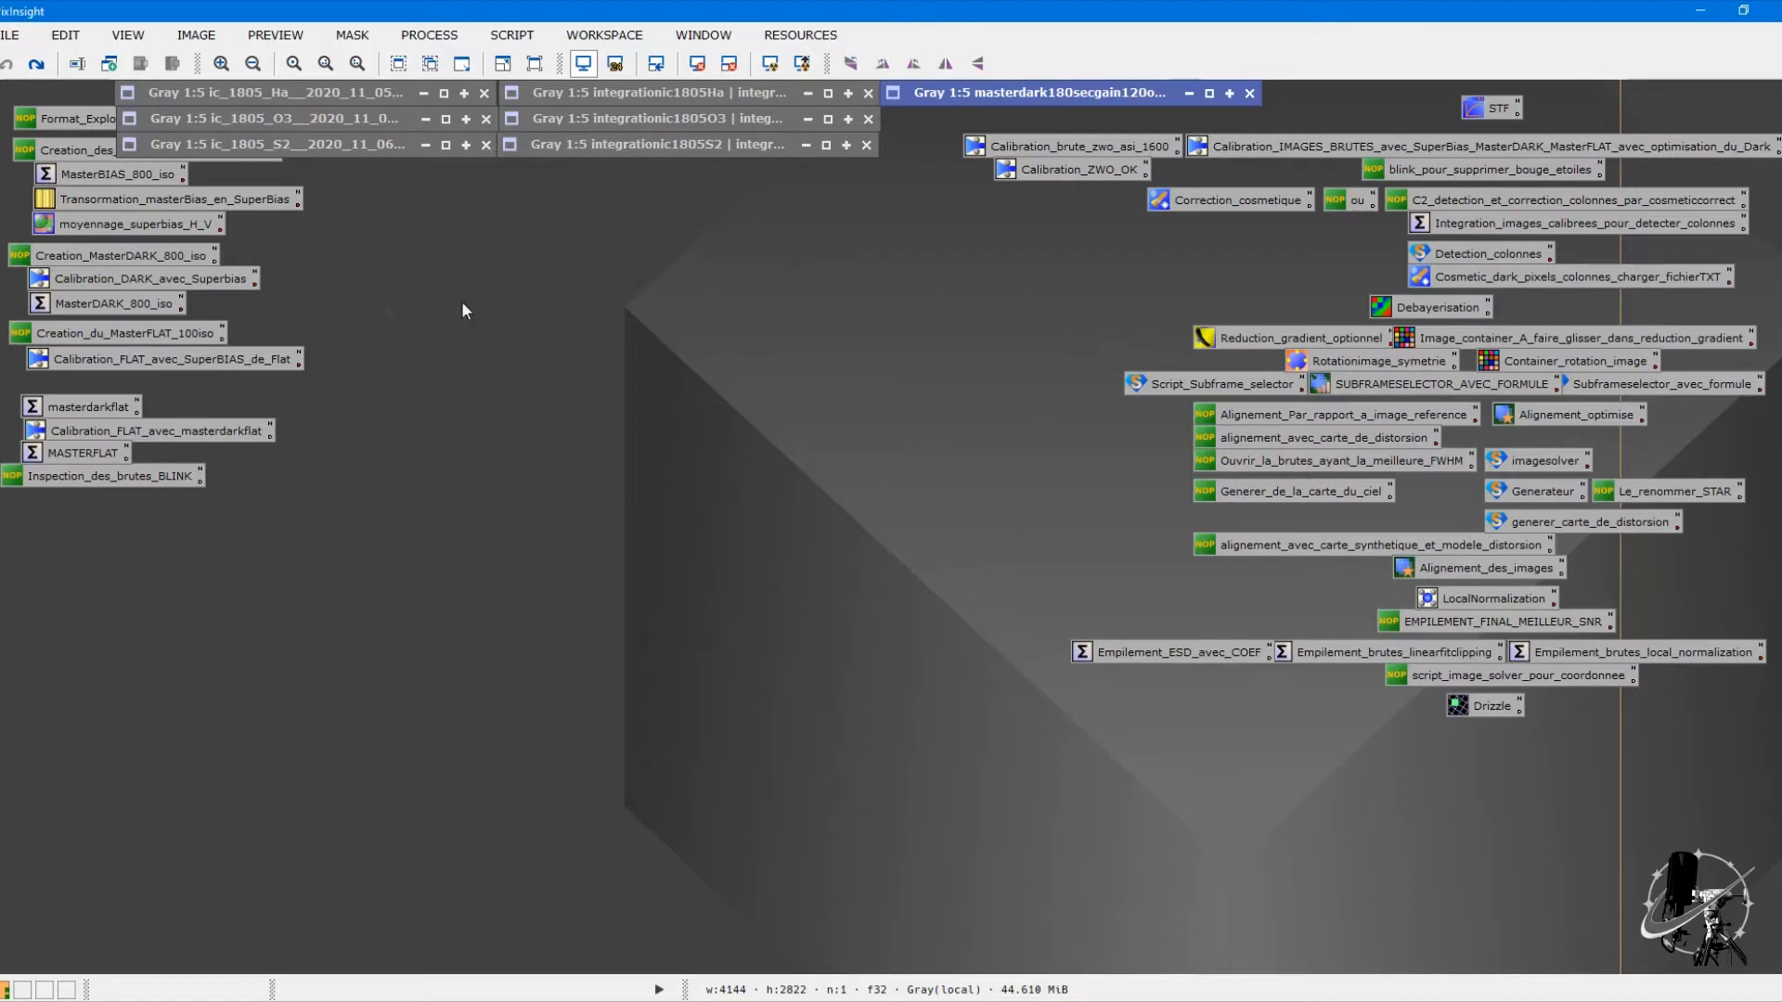
pyautogui.doubleClick(109, 405)
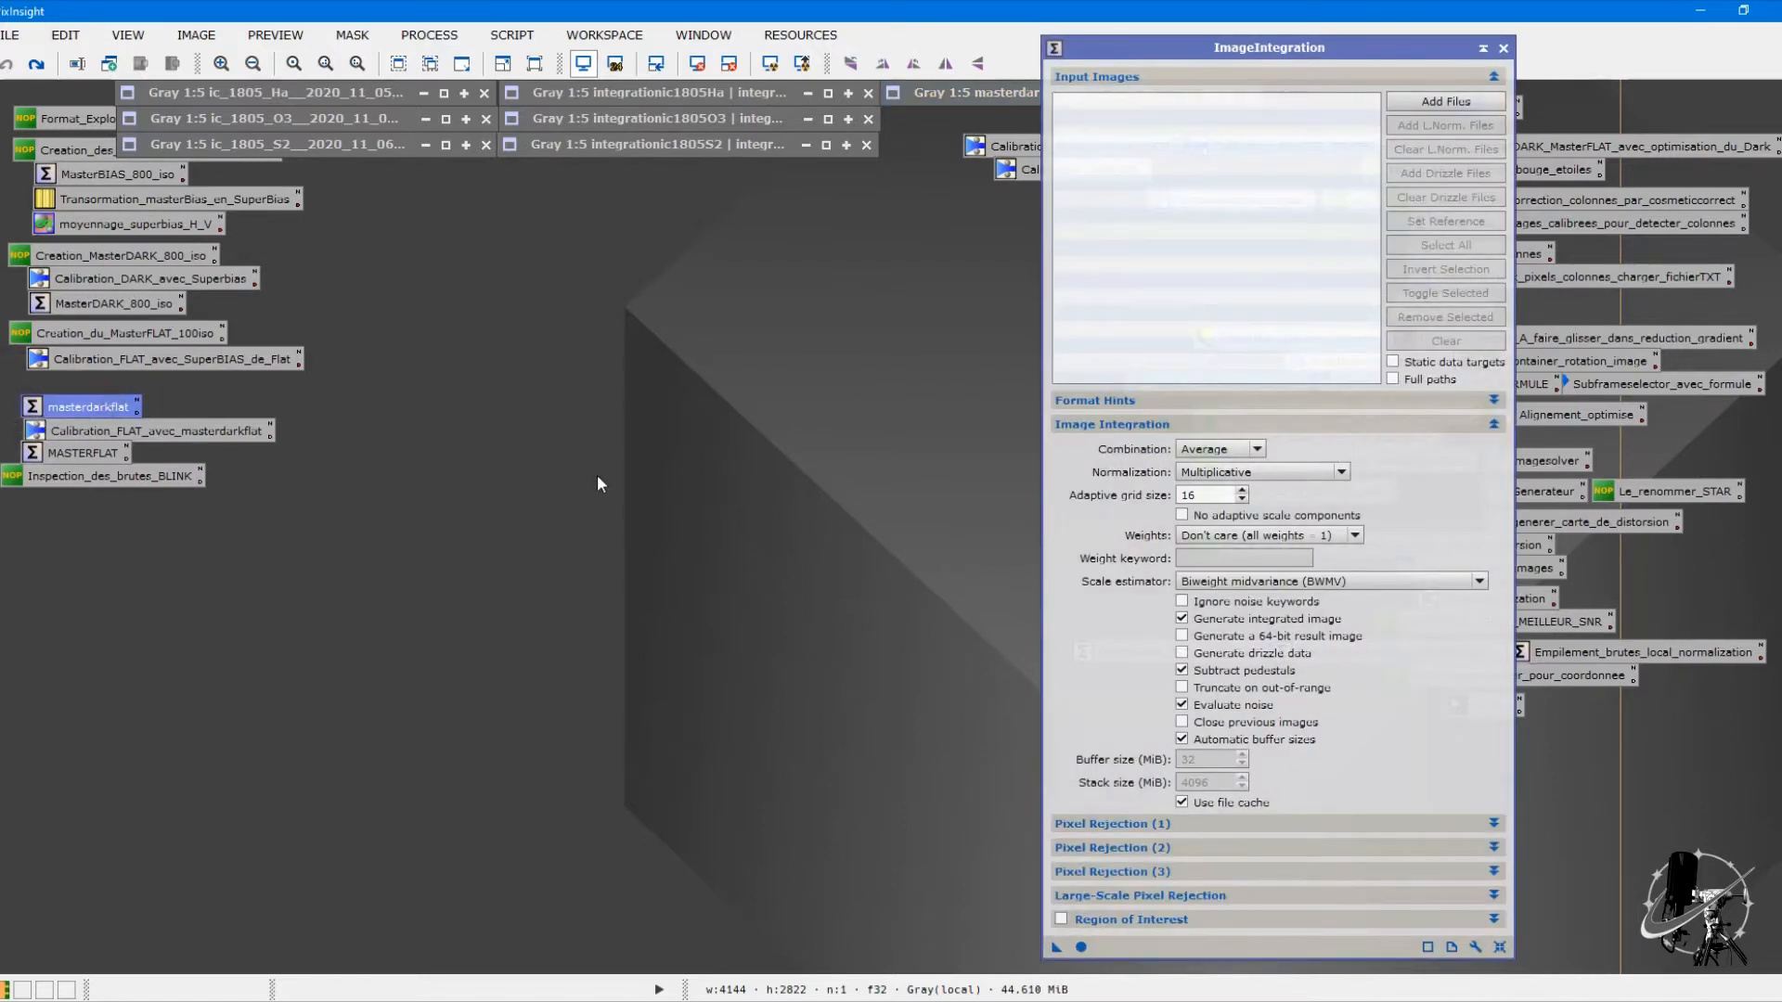
pyautogui.click(1504, 48)
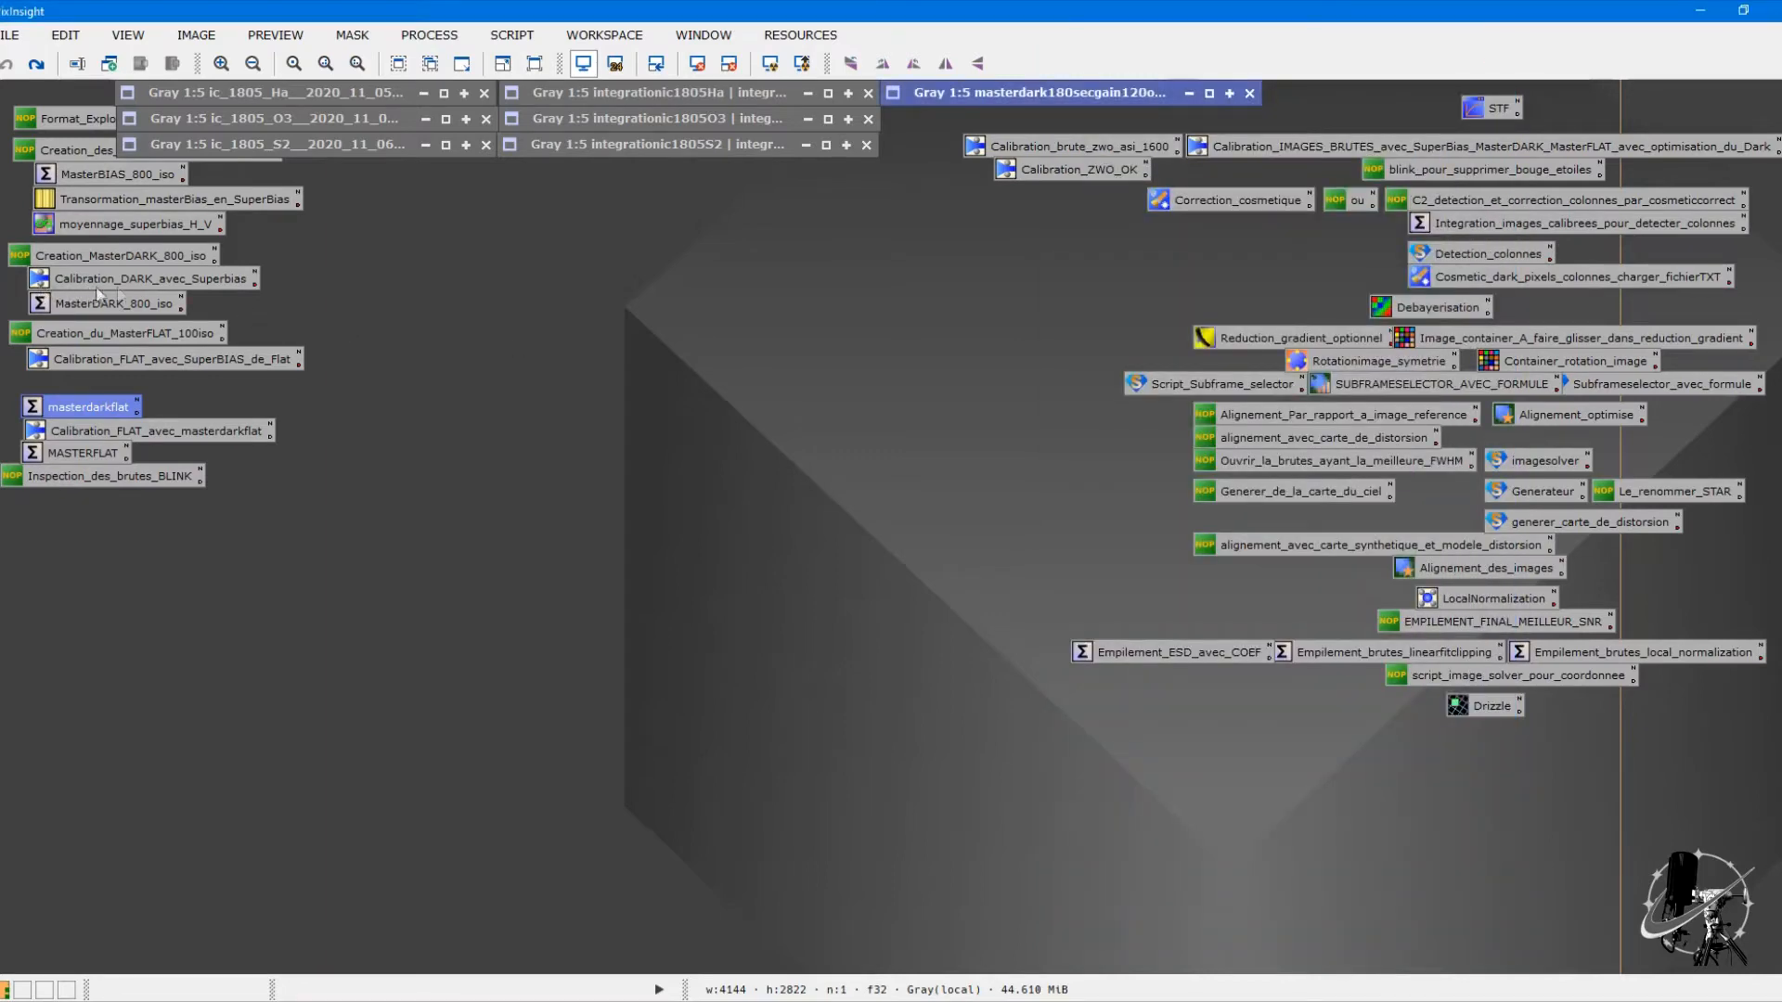
pyautogui.click(172, 402)
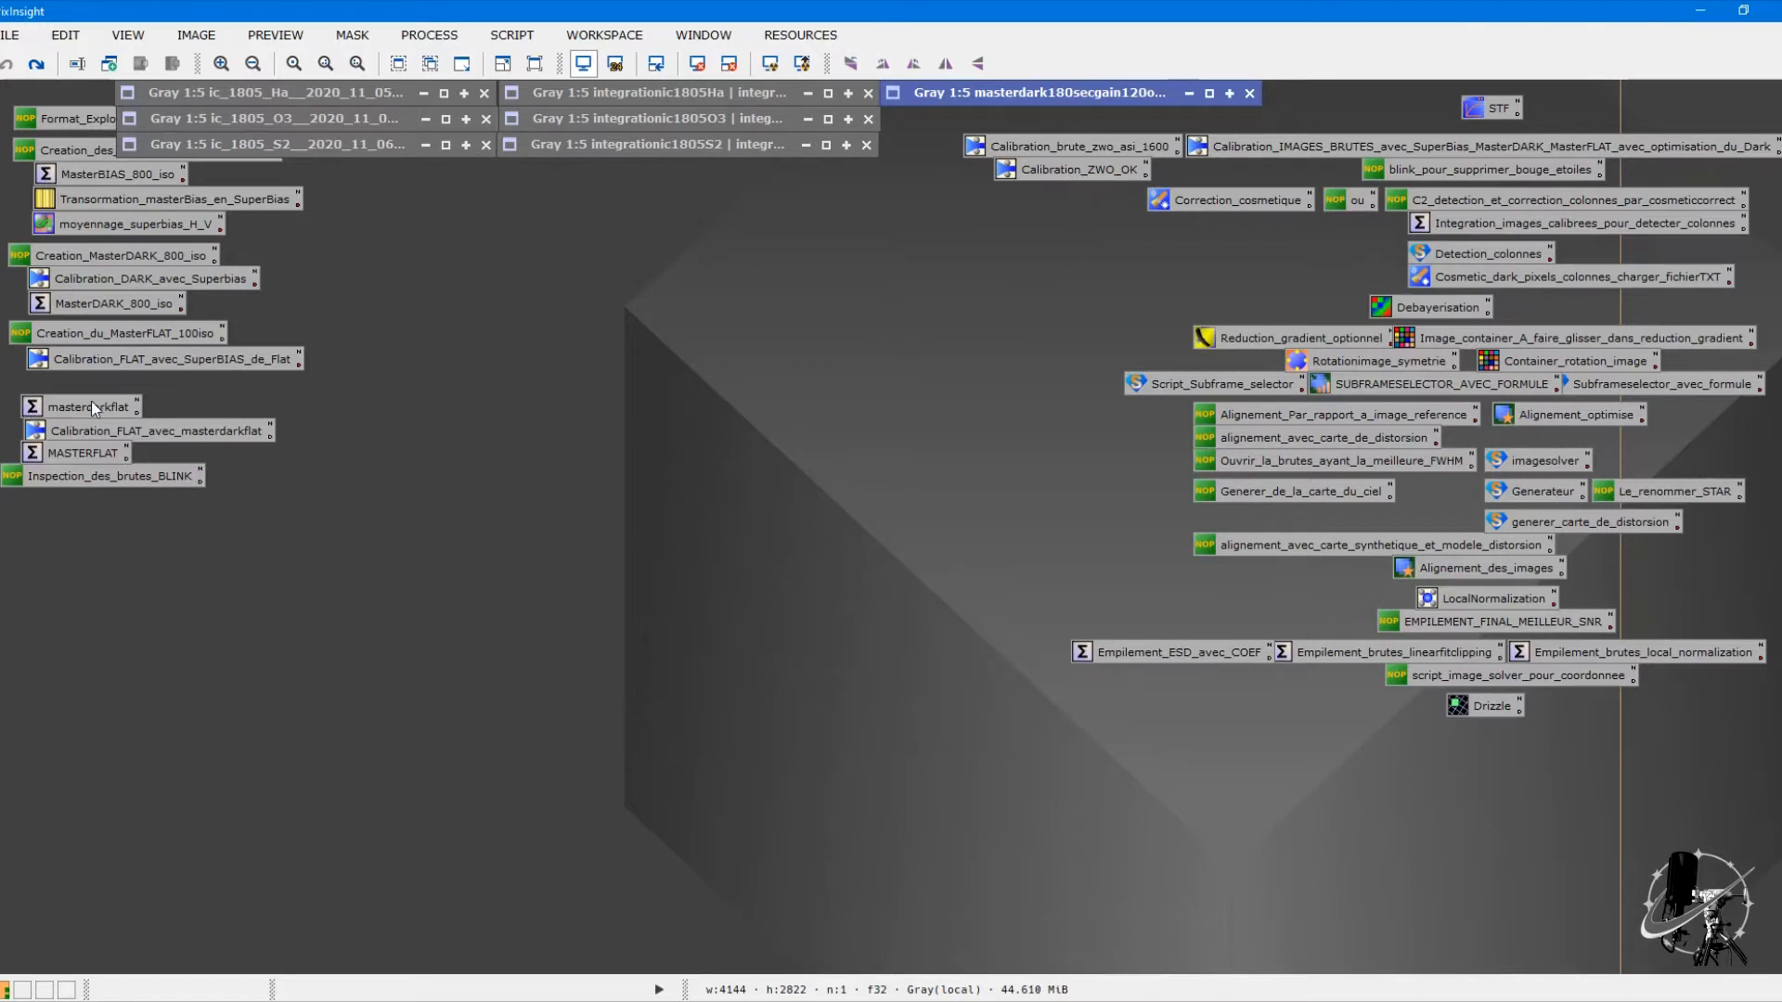
# Step: Open Calibration_ZWO_OK, examine its output pedestal, master bias, master dark and master flat settings, and close it
pyautogui.doubleClick(1062, 170)
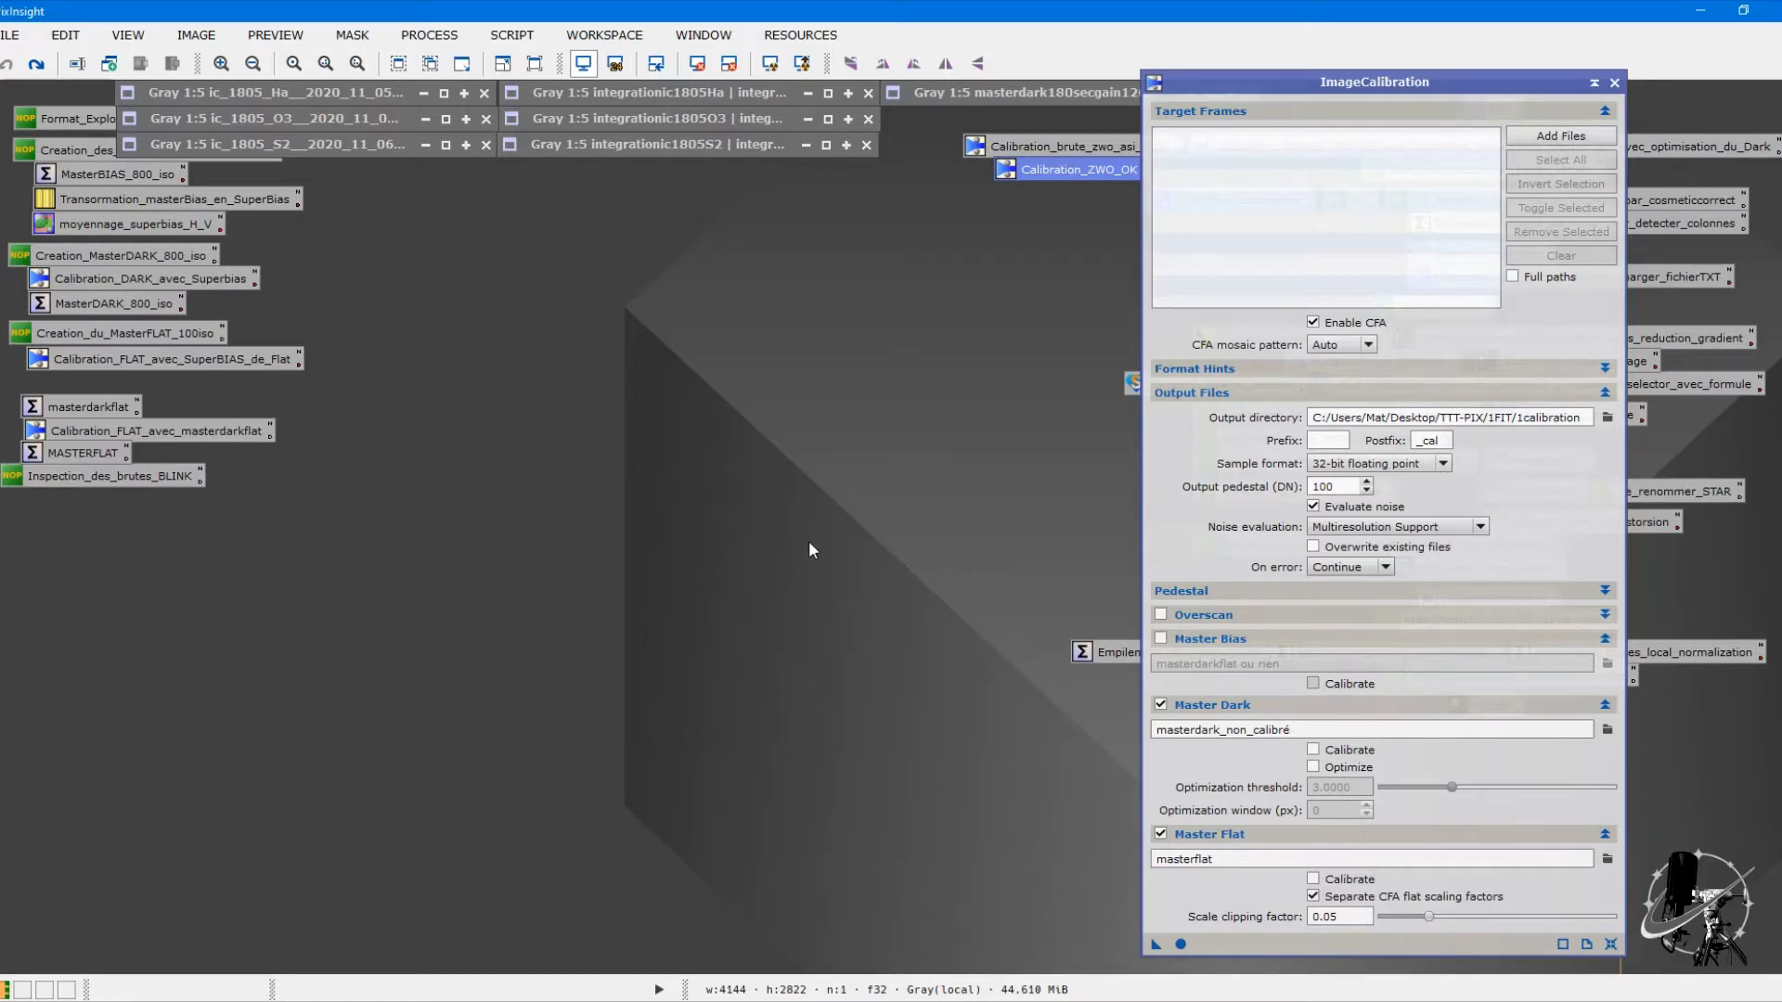
pyautogui.moveTo(1445, 81); pyautogui.dragTo(1475, 54)
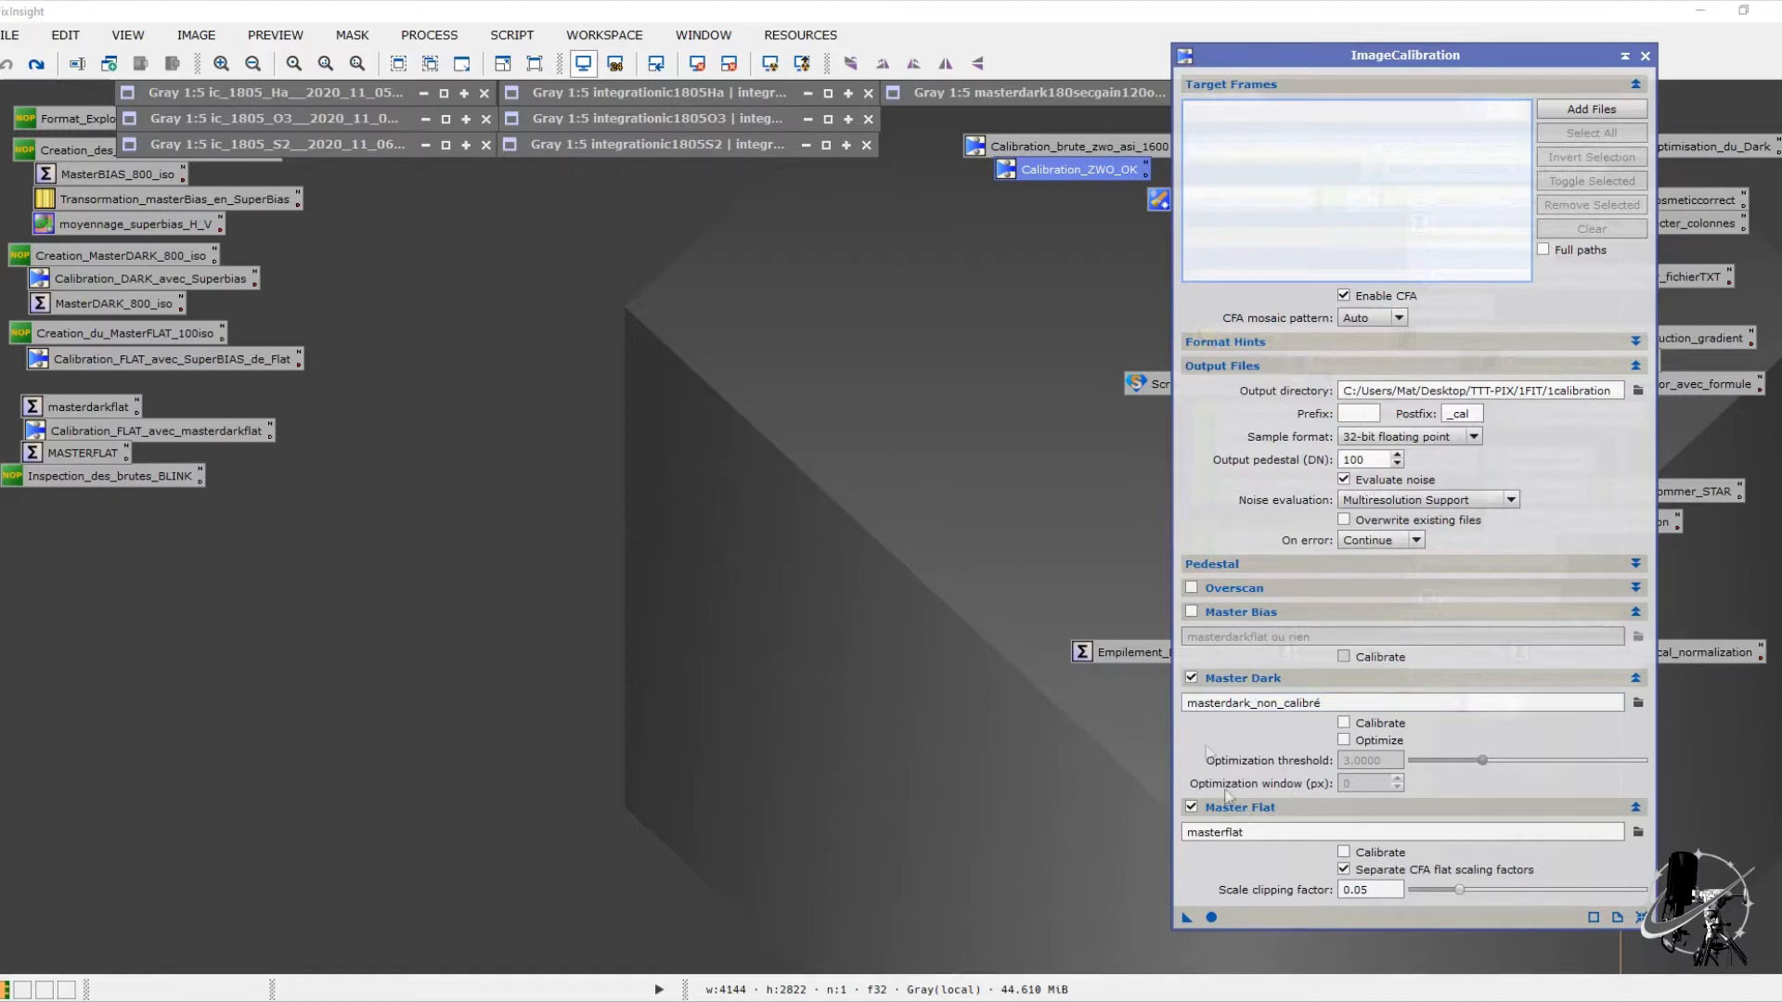
pyautogui.click(1645, 56)
pyautogui.click(930, 250)
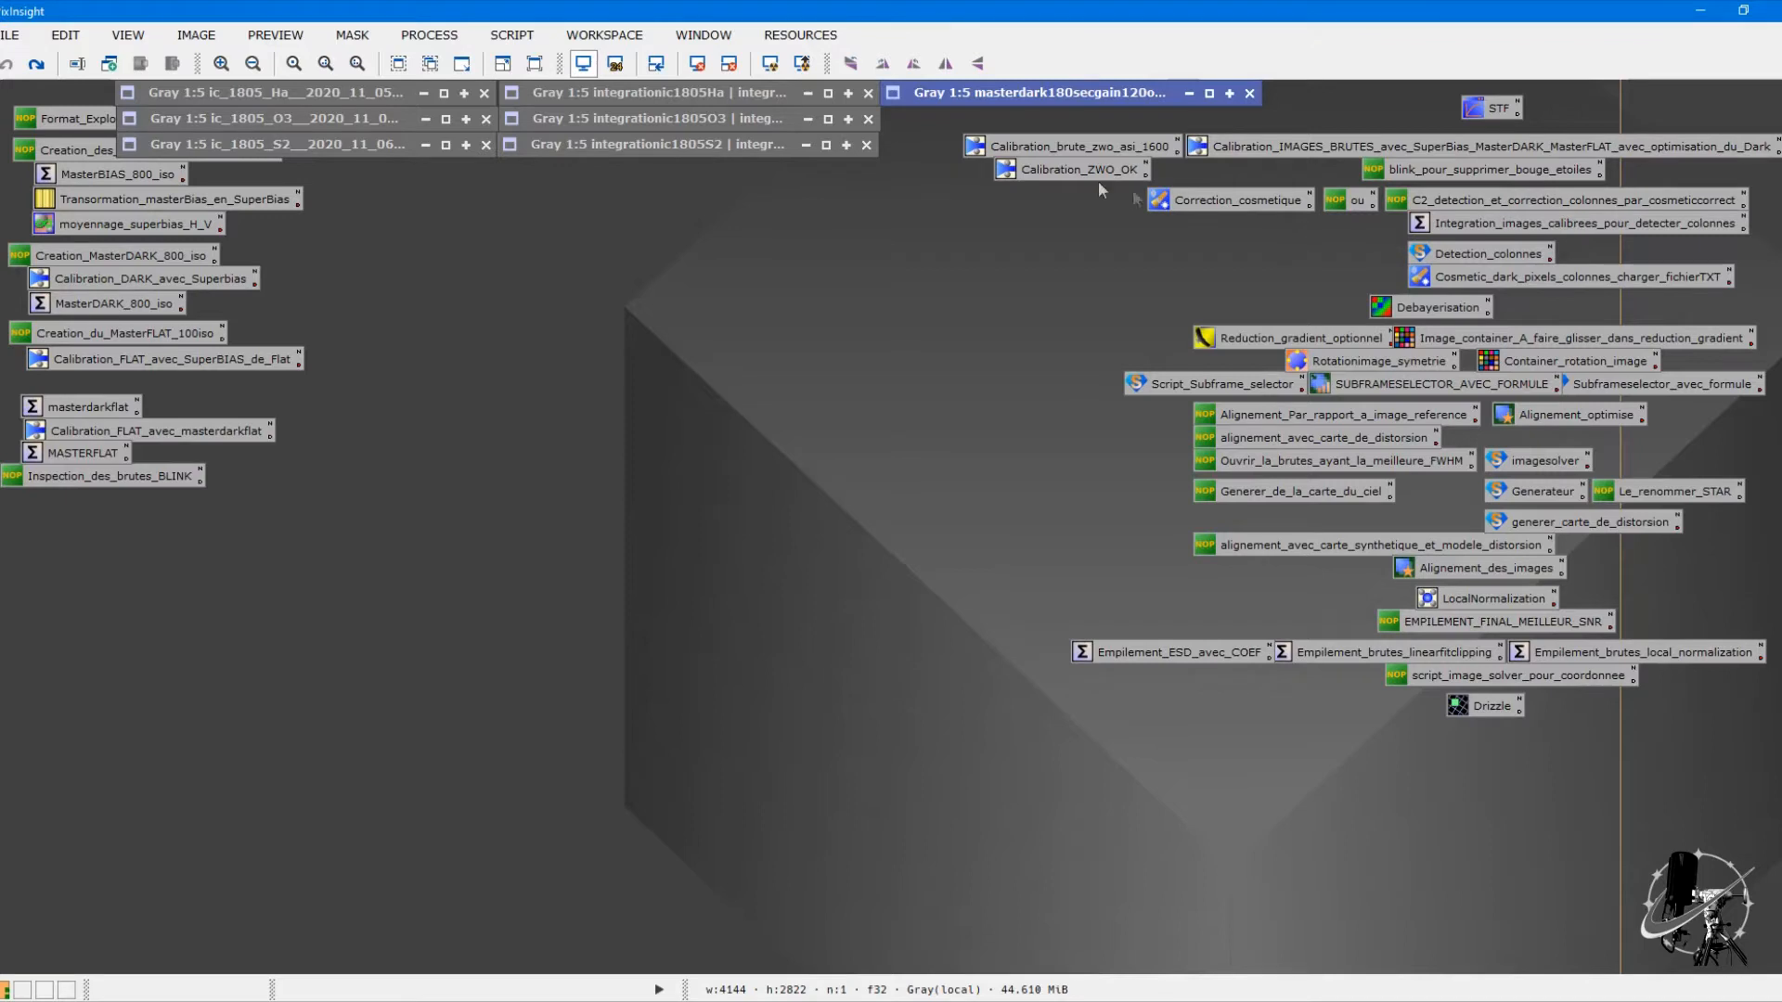
pyautogui.doubleClick(1064, 174)
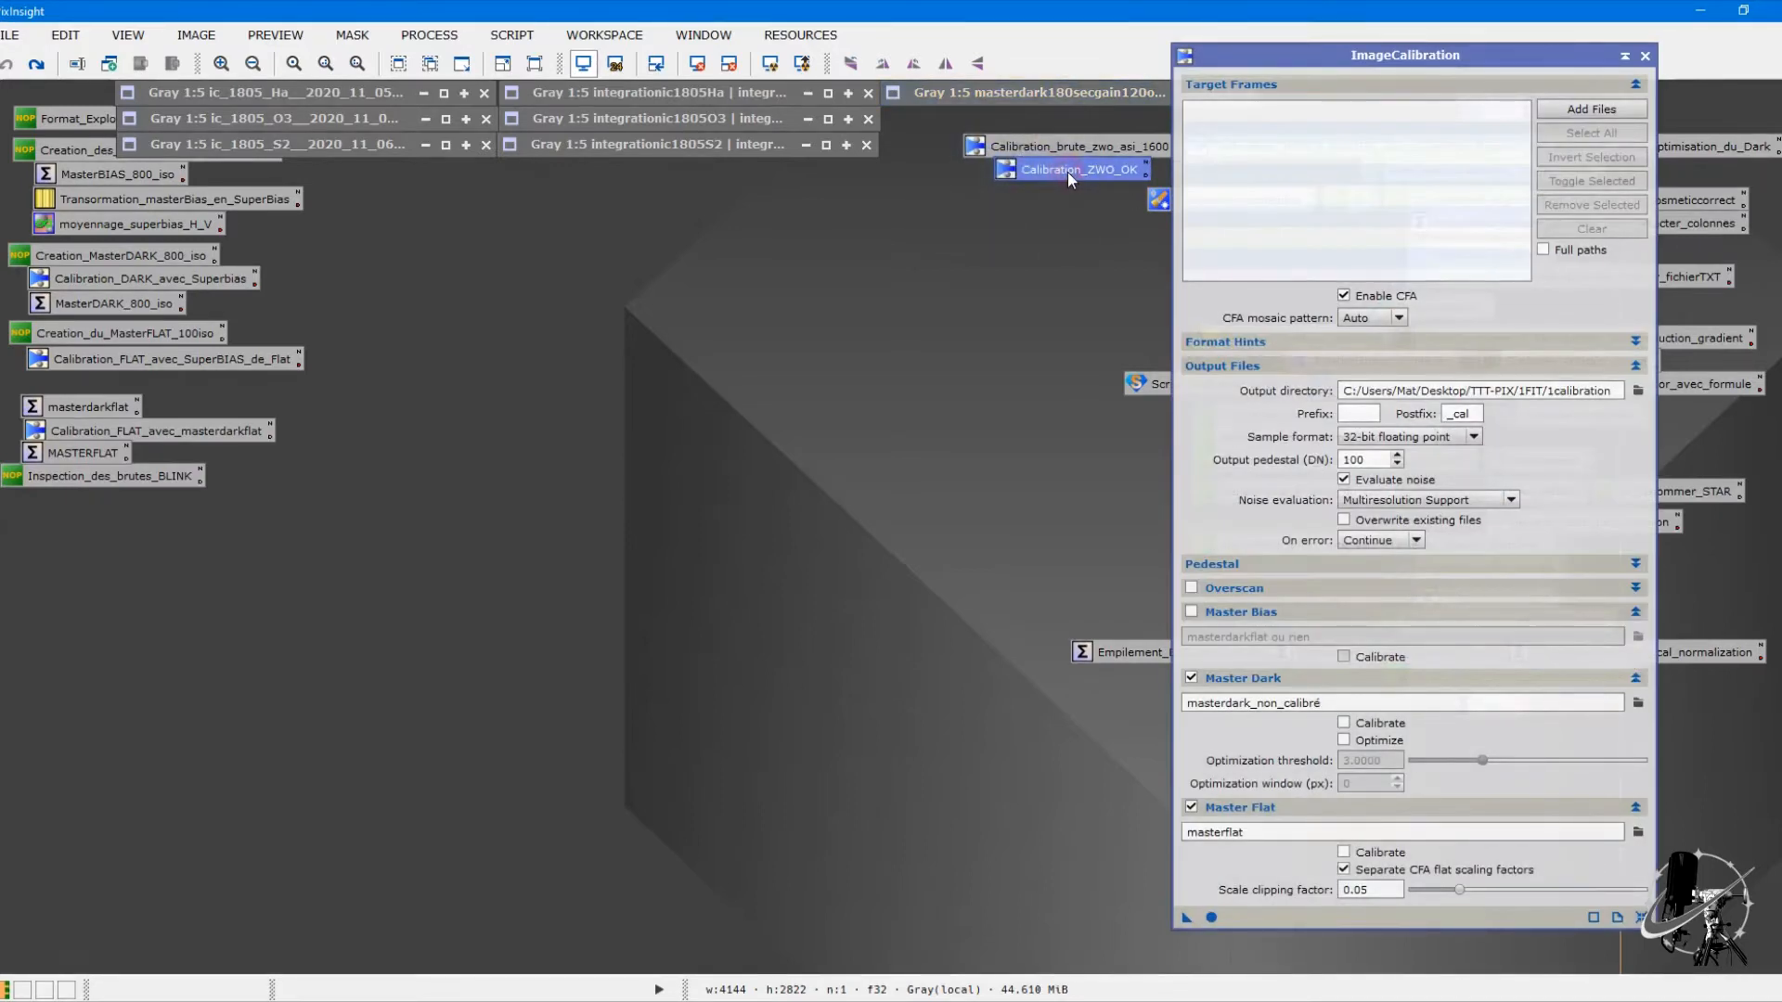
pyautogui.click(1650, 57)
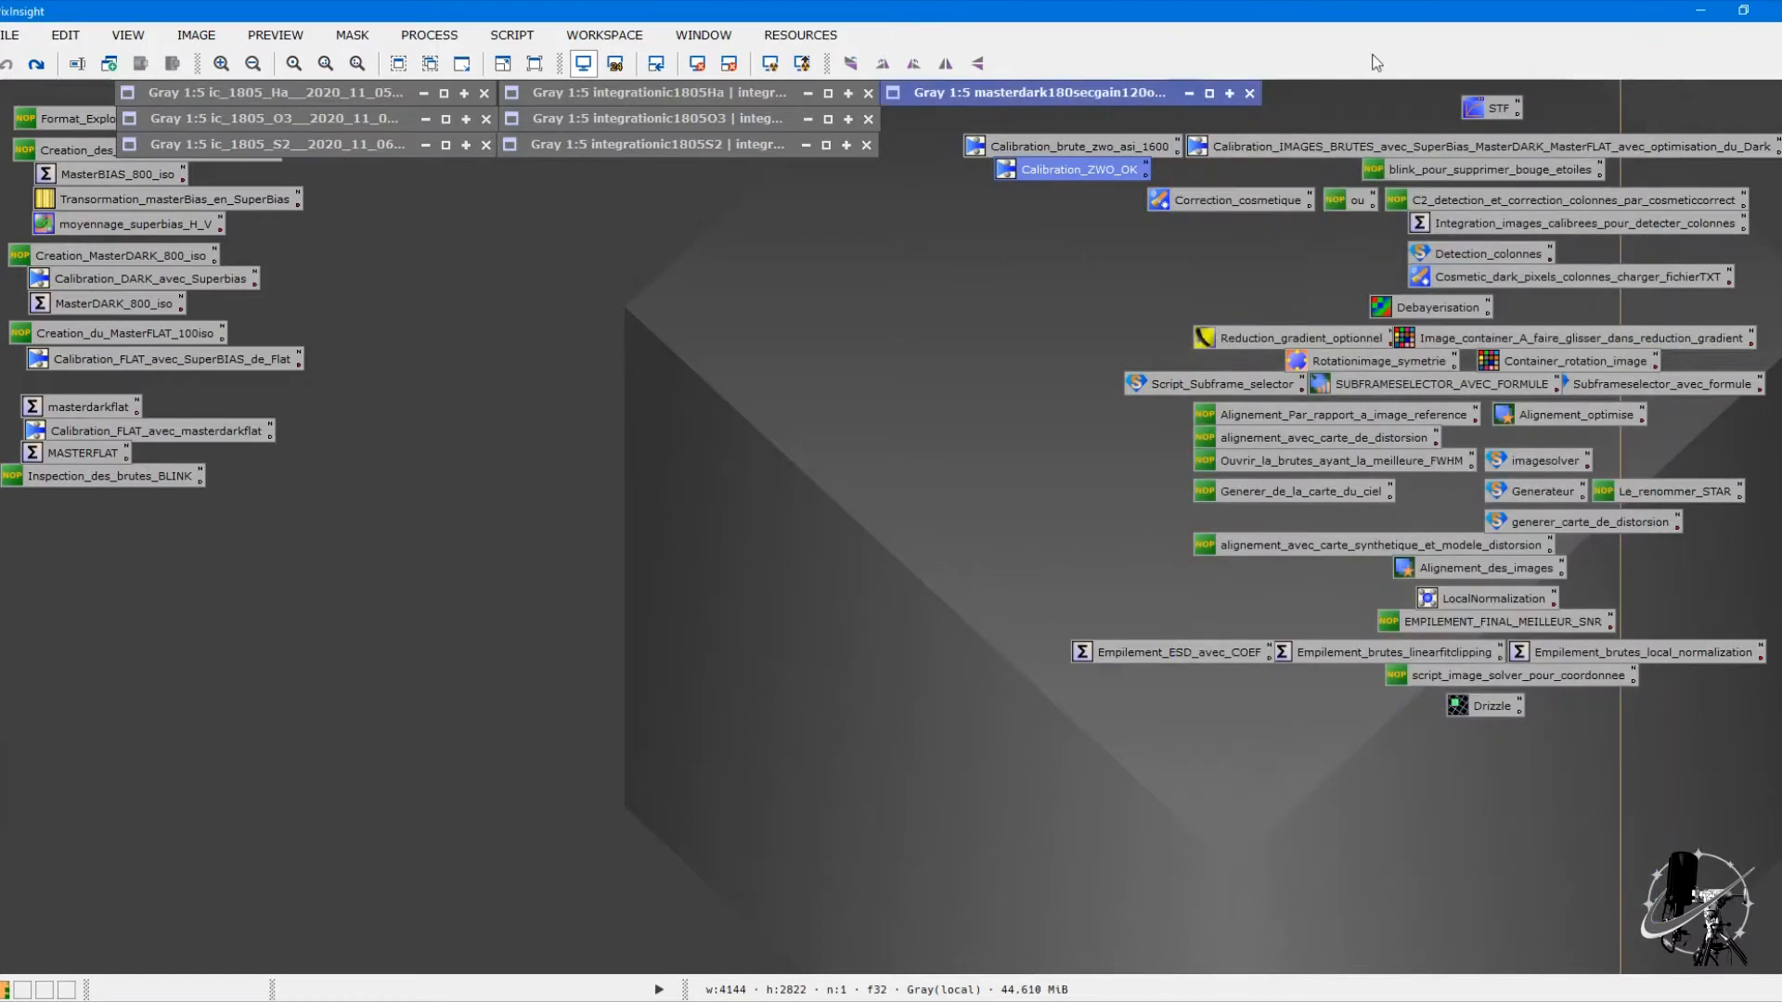
pyautogui.click(949, 264)
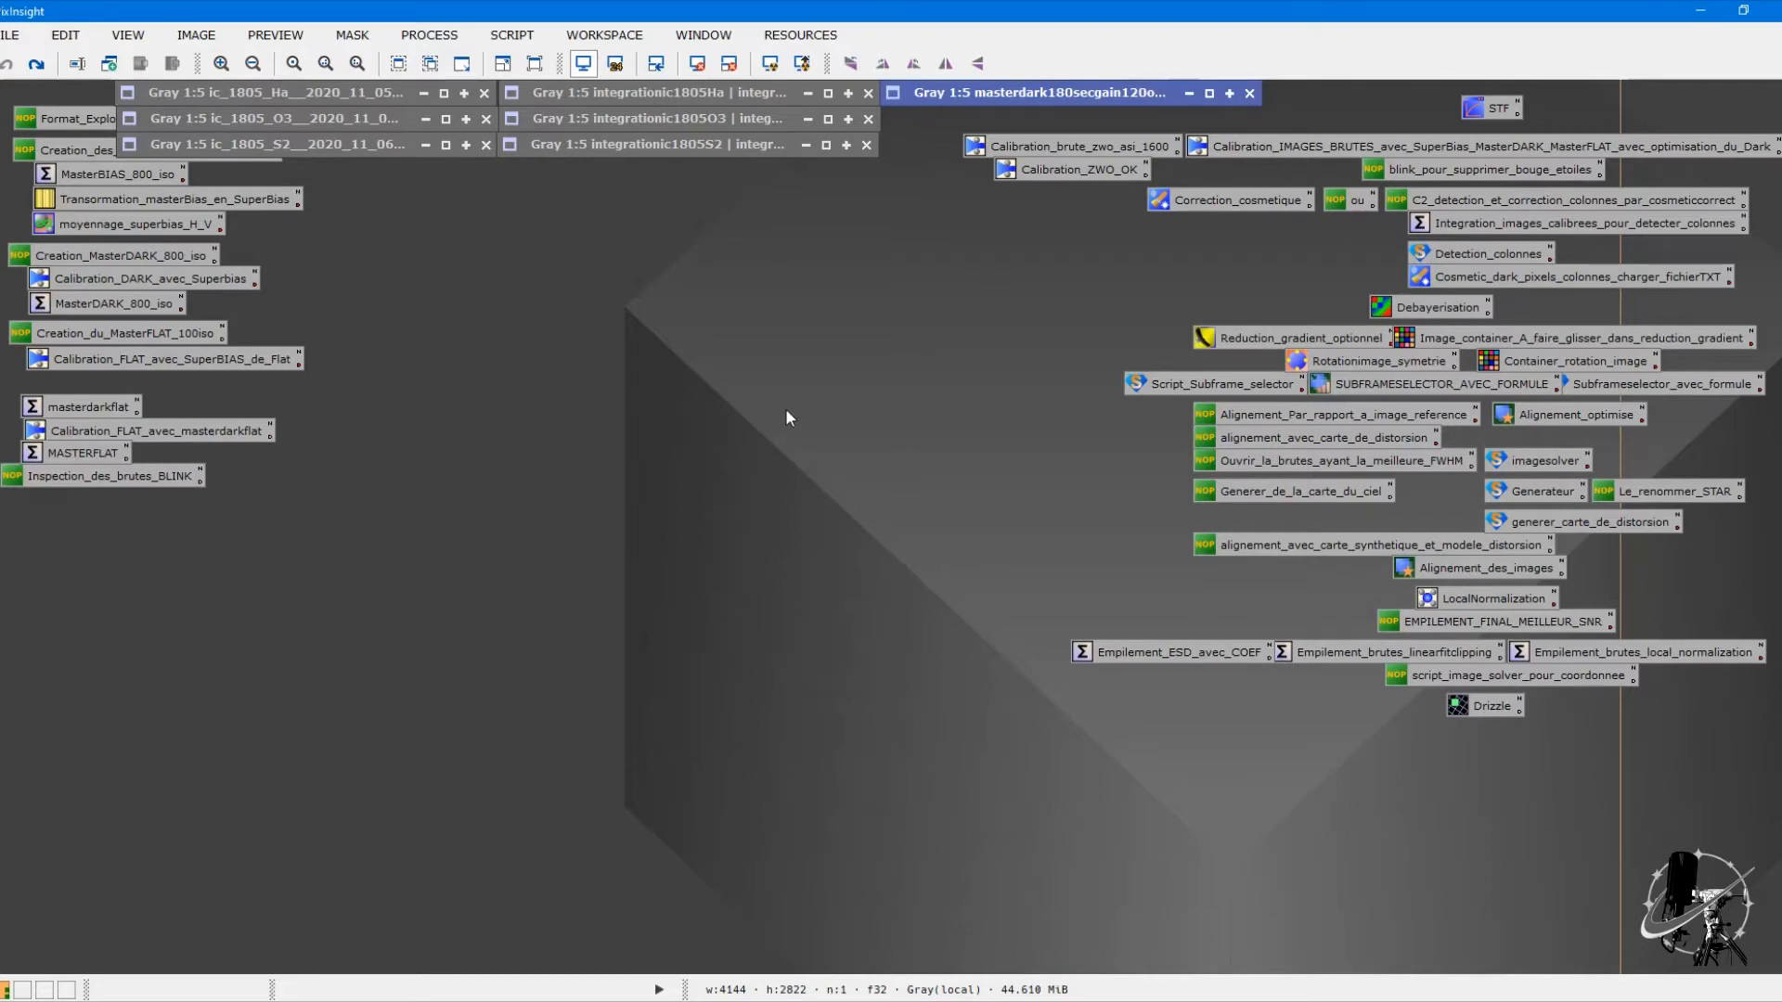
# Step: Open integration.fit from the folder of M81 lights and flats on the desktop
pyautogui.doubleClick(846, 358)
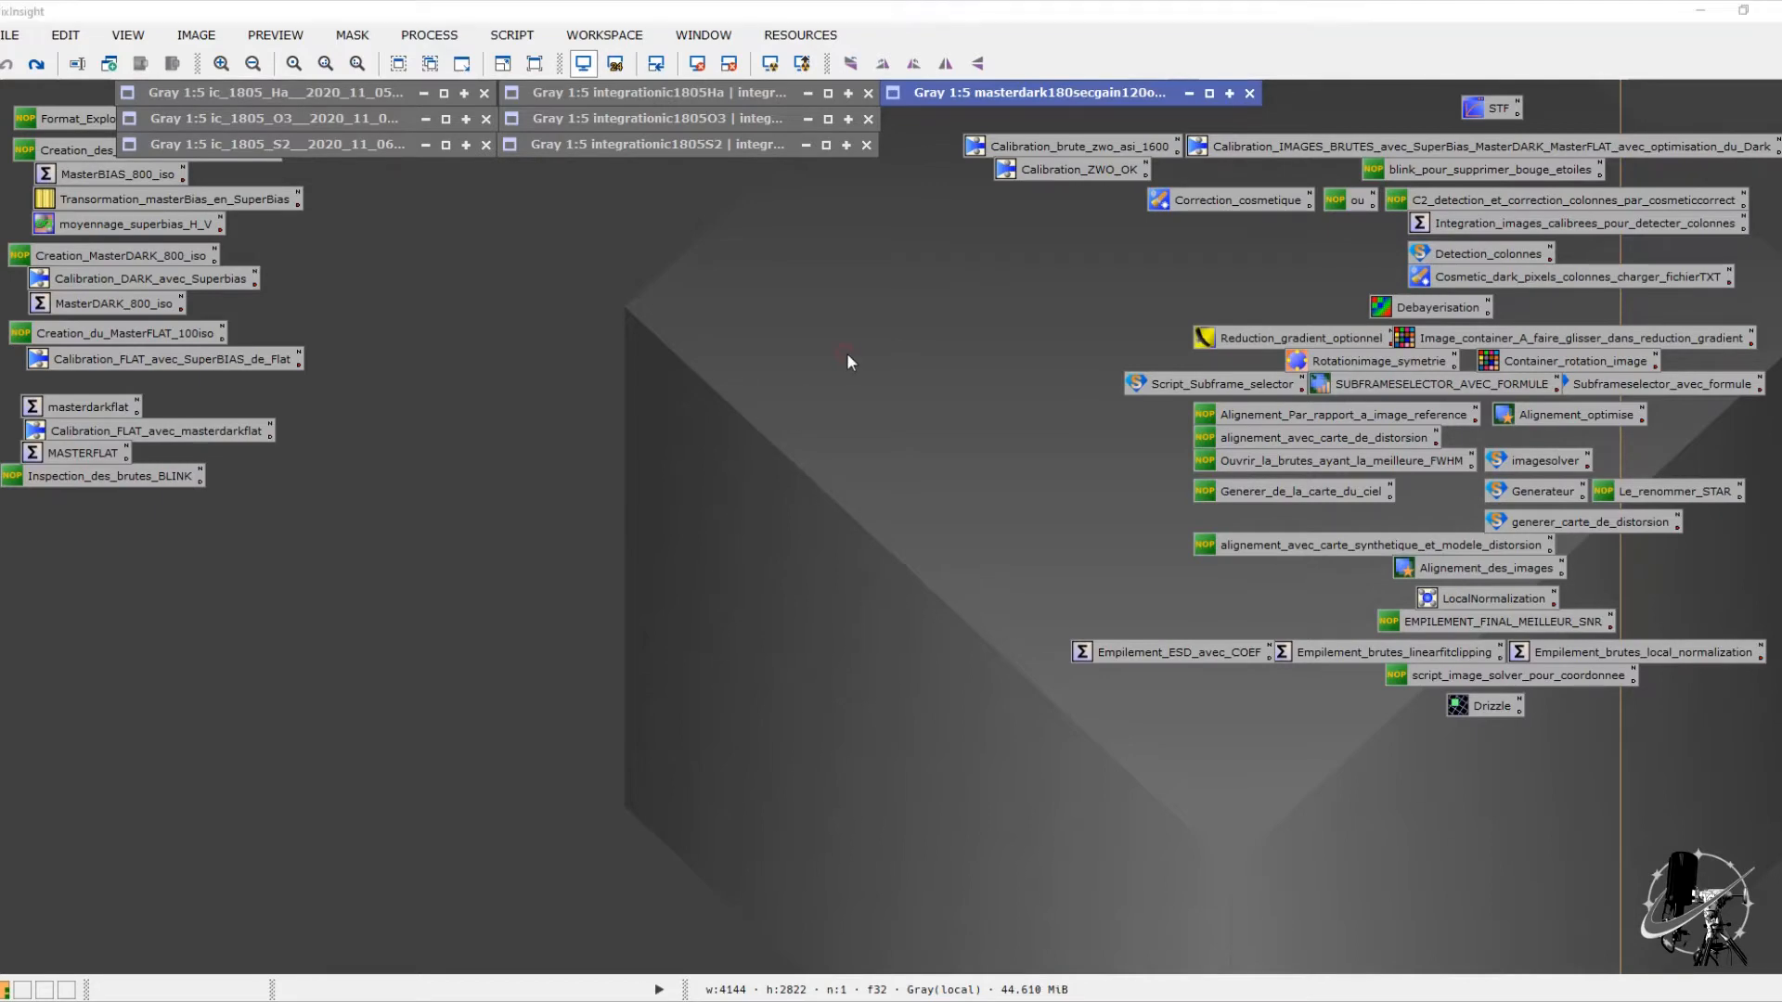
pyautogui.click(48, 171)
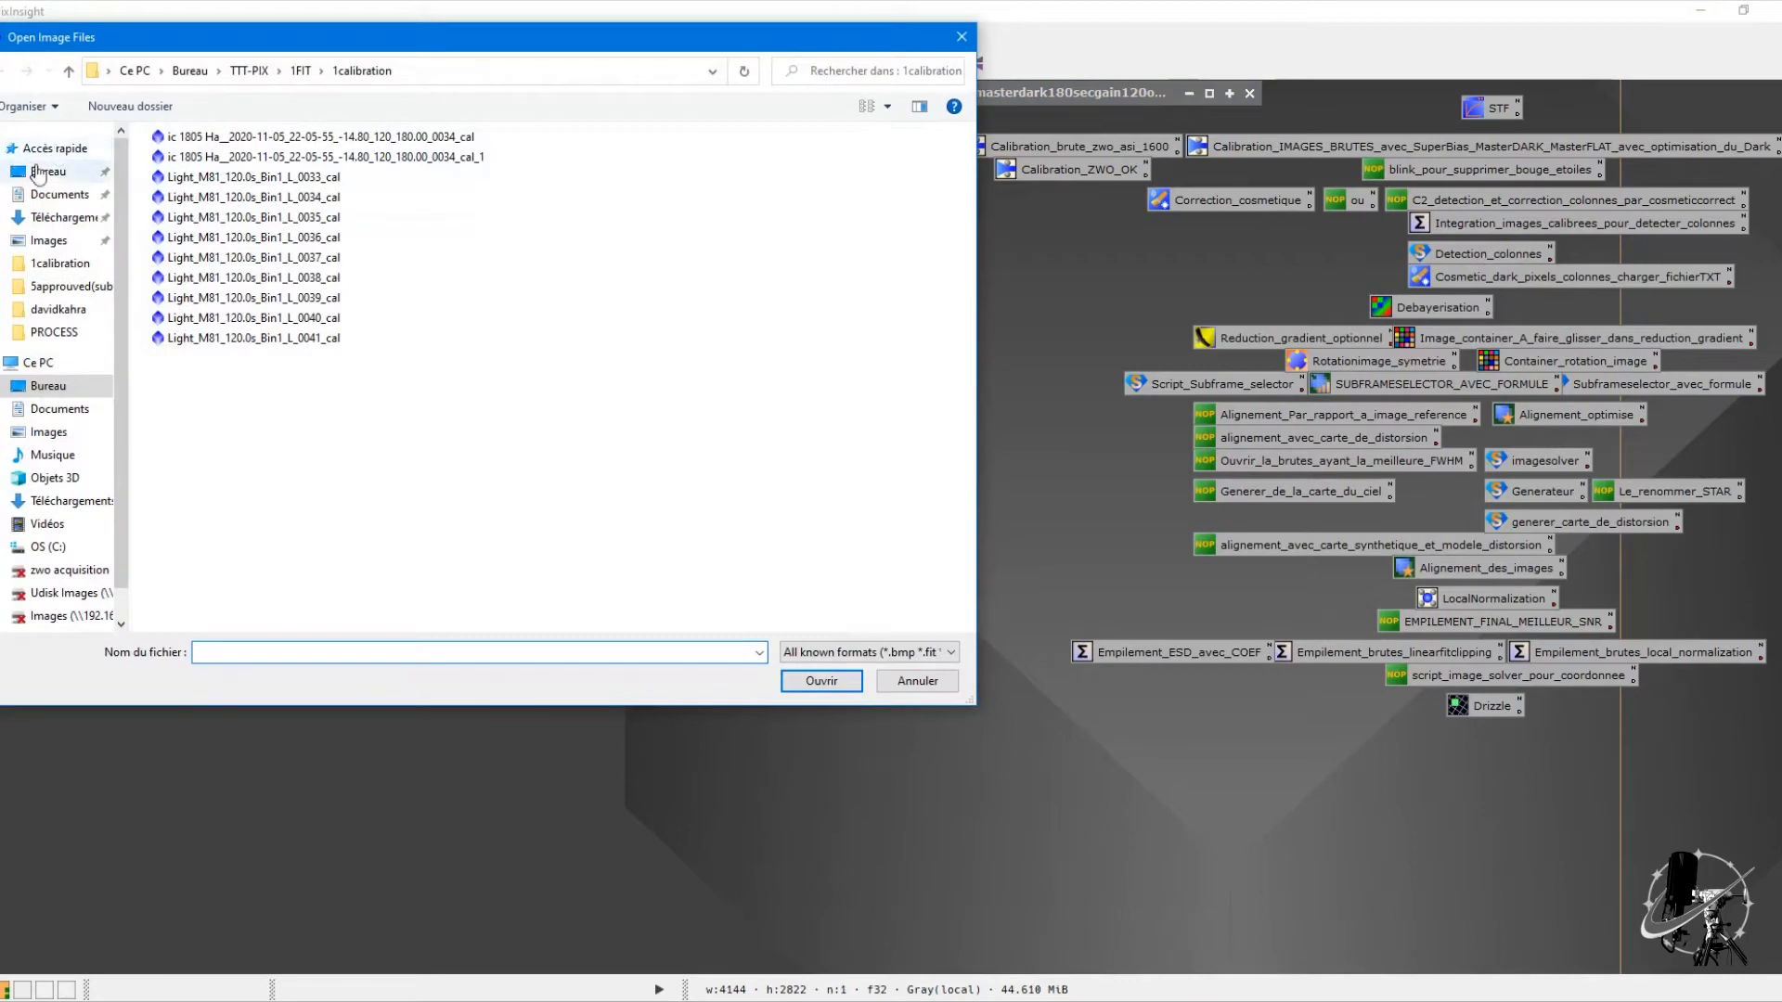
pyautogui.scroll(-4, 354, 326)
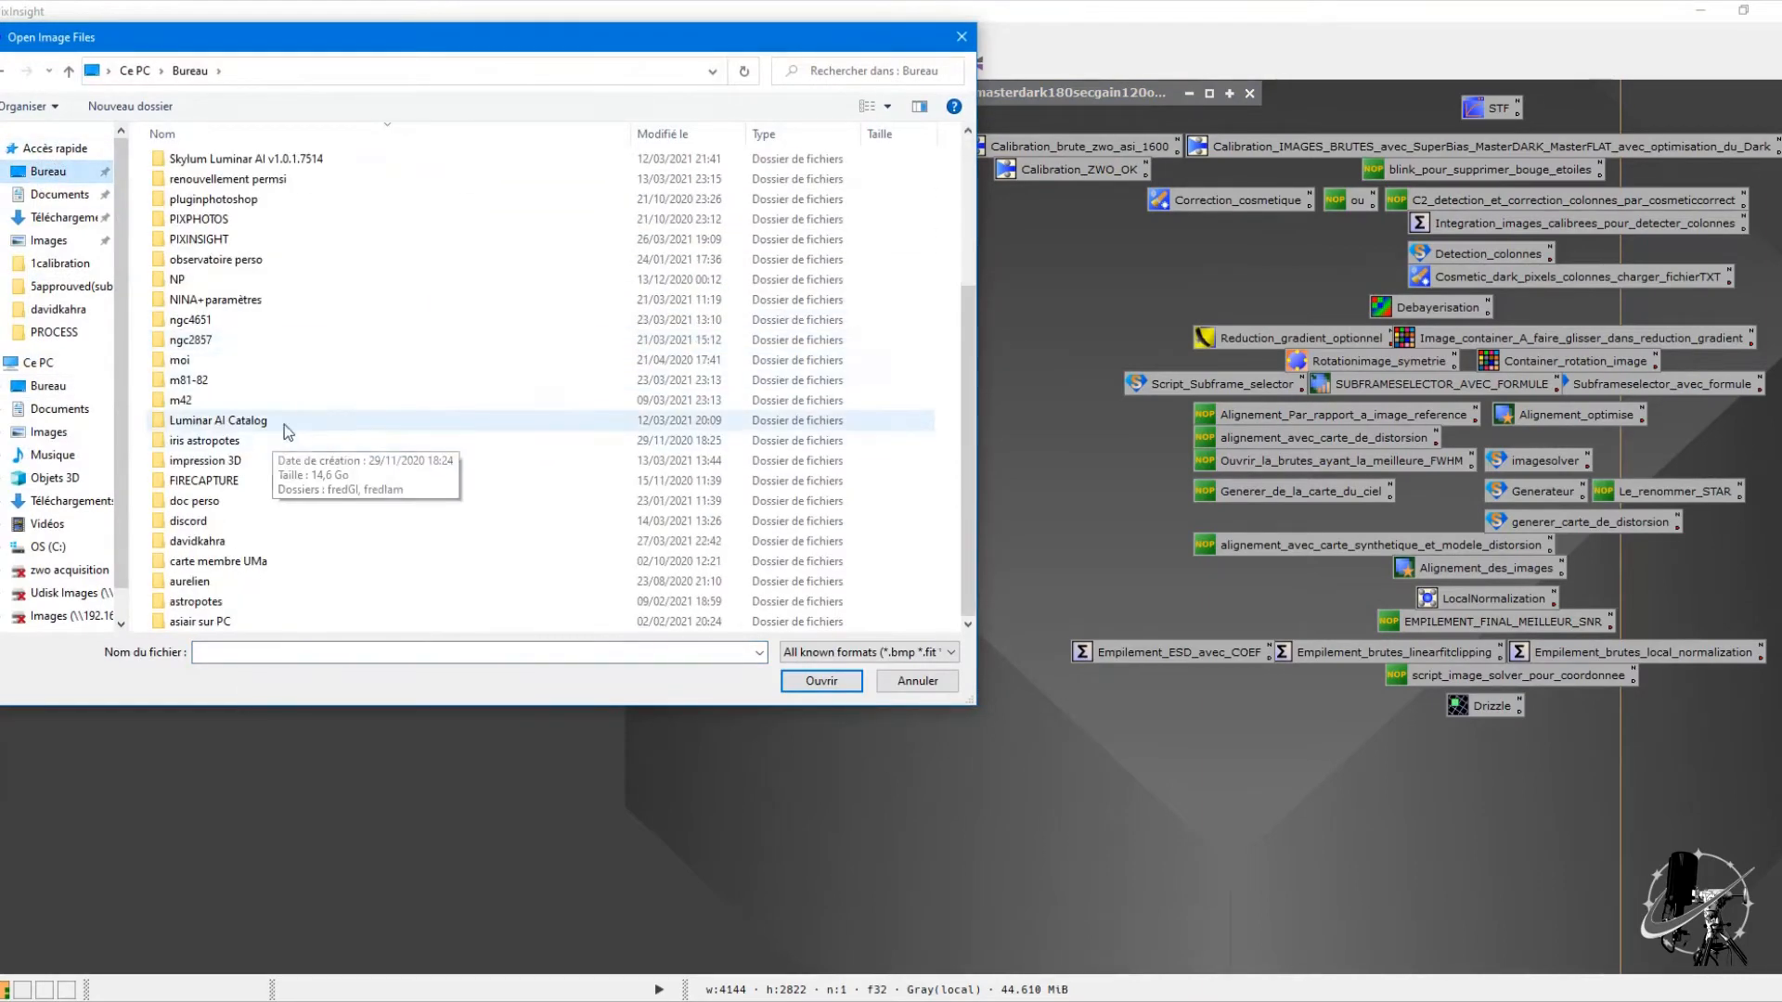
pyautogui.click(236, 544)
pyautogui.doubleClick(236, 549)
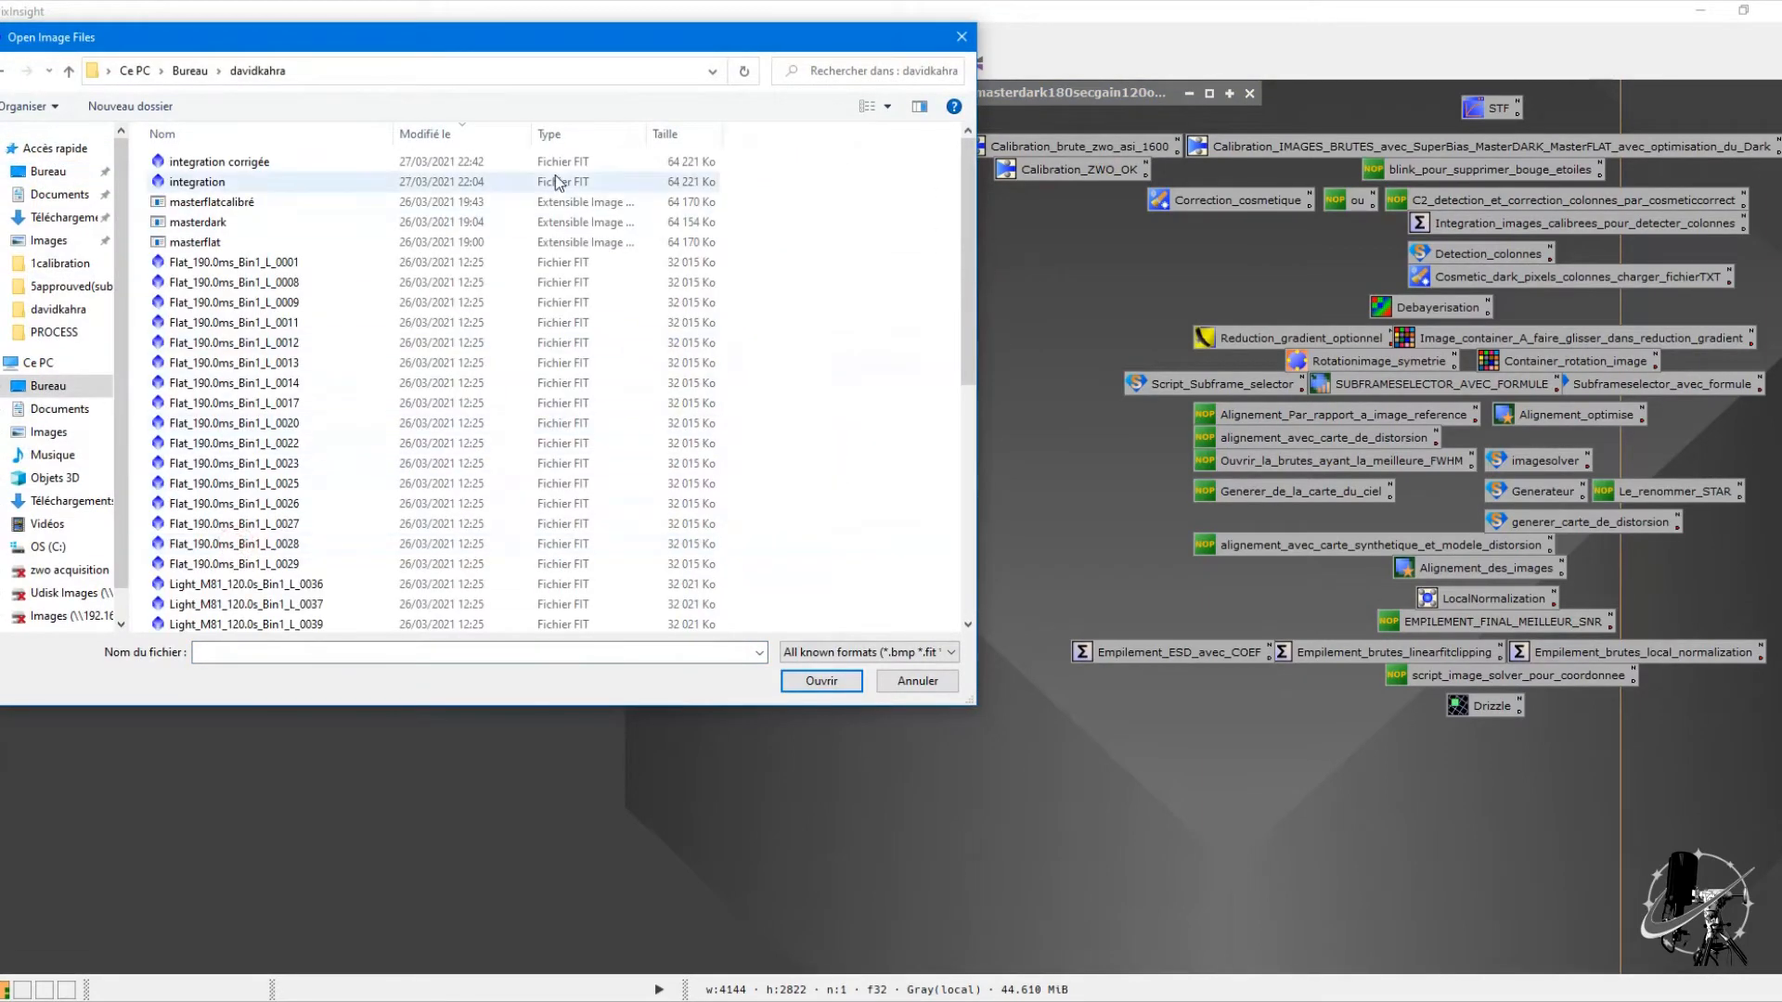
pyautogui.doubleClick(692, 182)
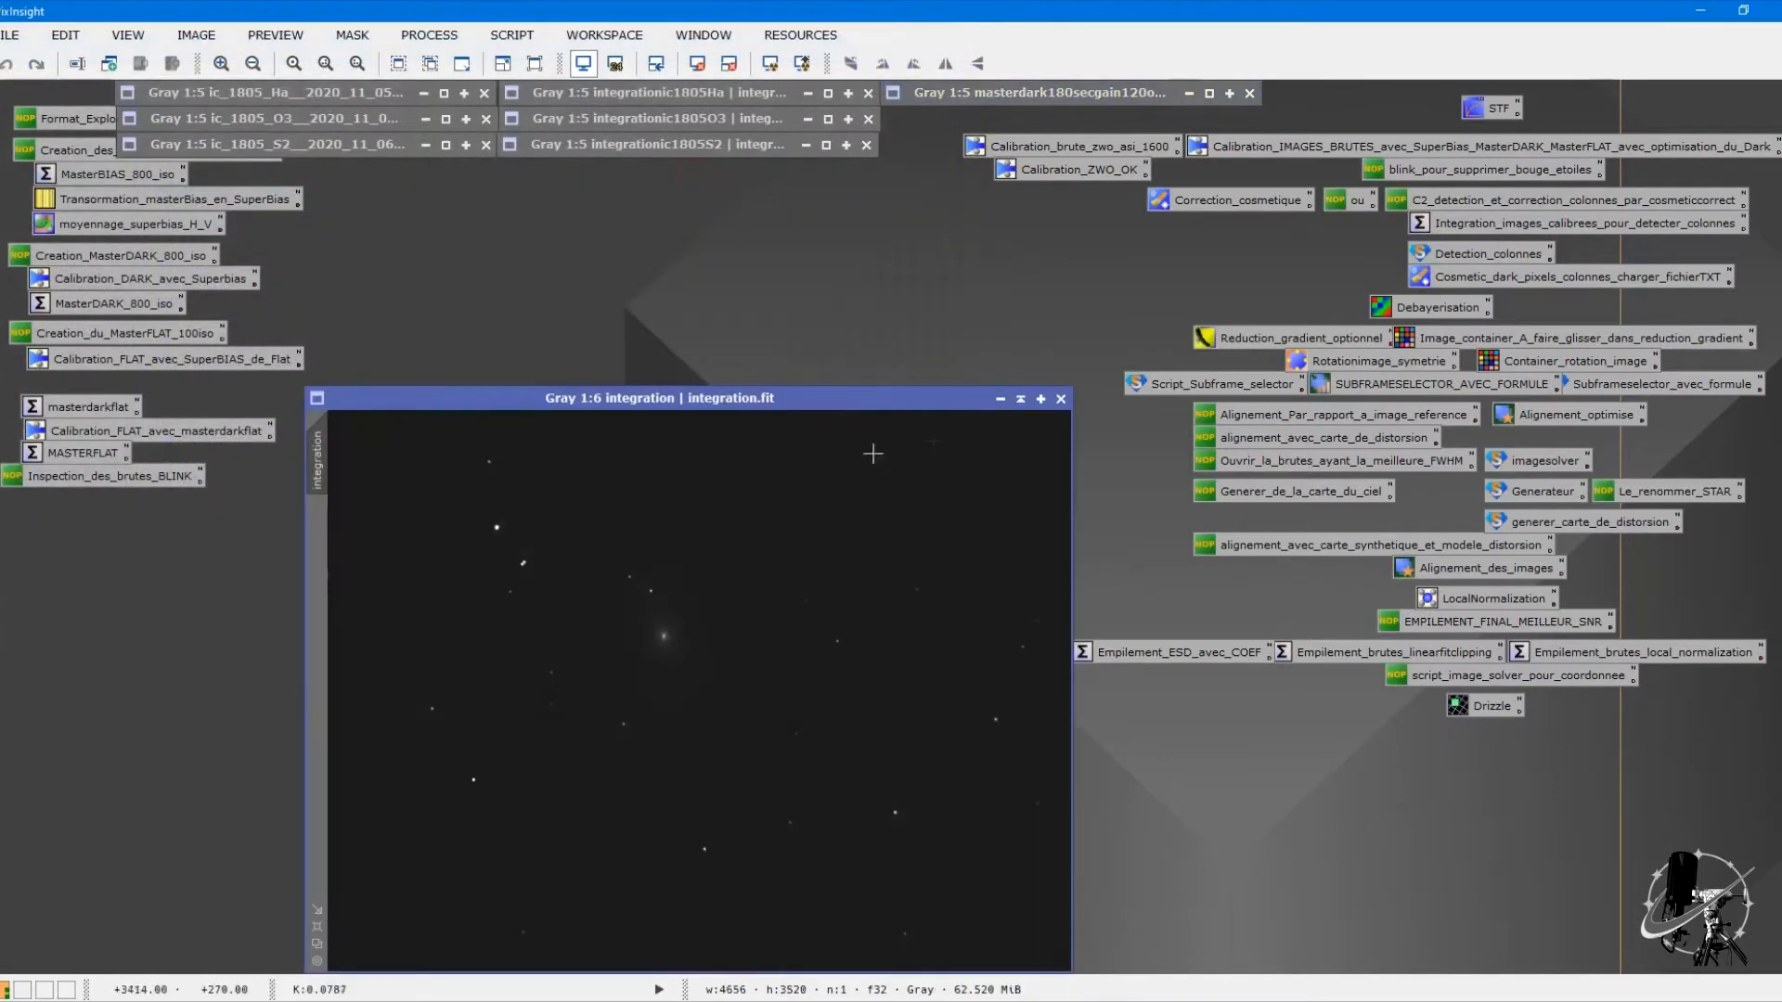
# Step: Auto-stretch the display of integration.fit and move its window aside to make room for a second image
pyautogui.click(772, 63)
pyautogui.moveTo(725, 402); pyautogui.dragTo(1039, 243)
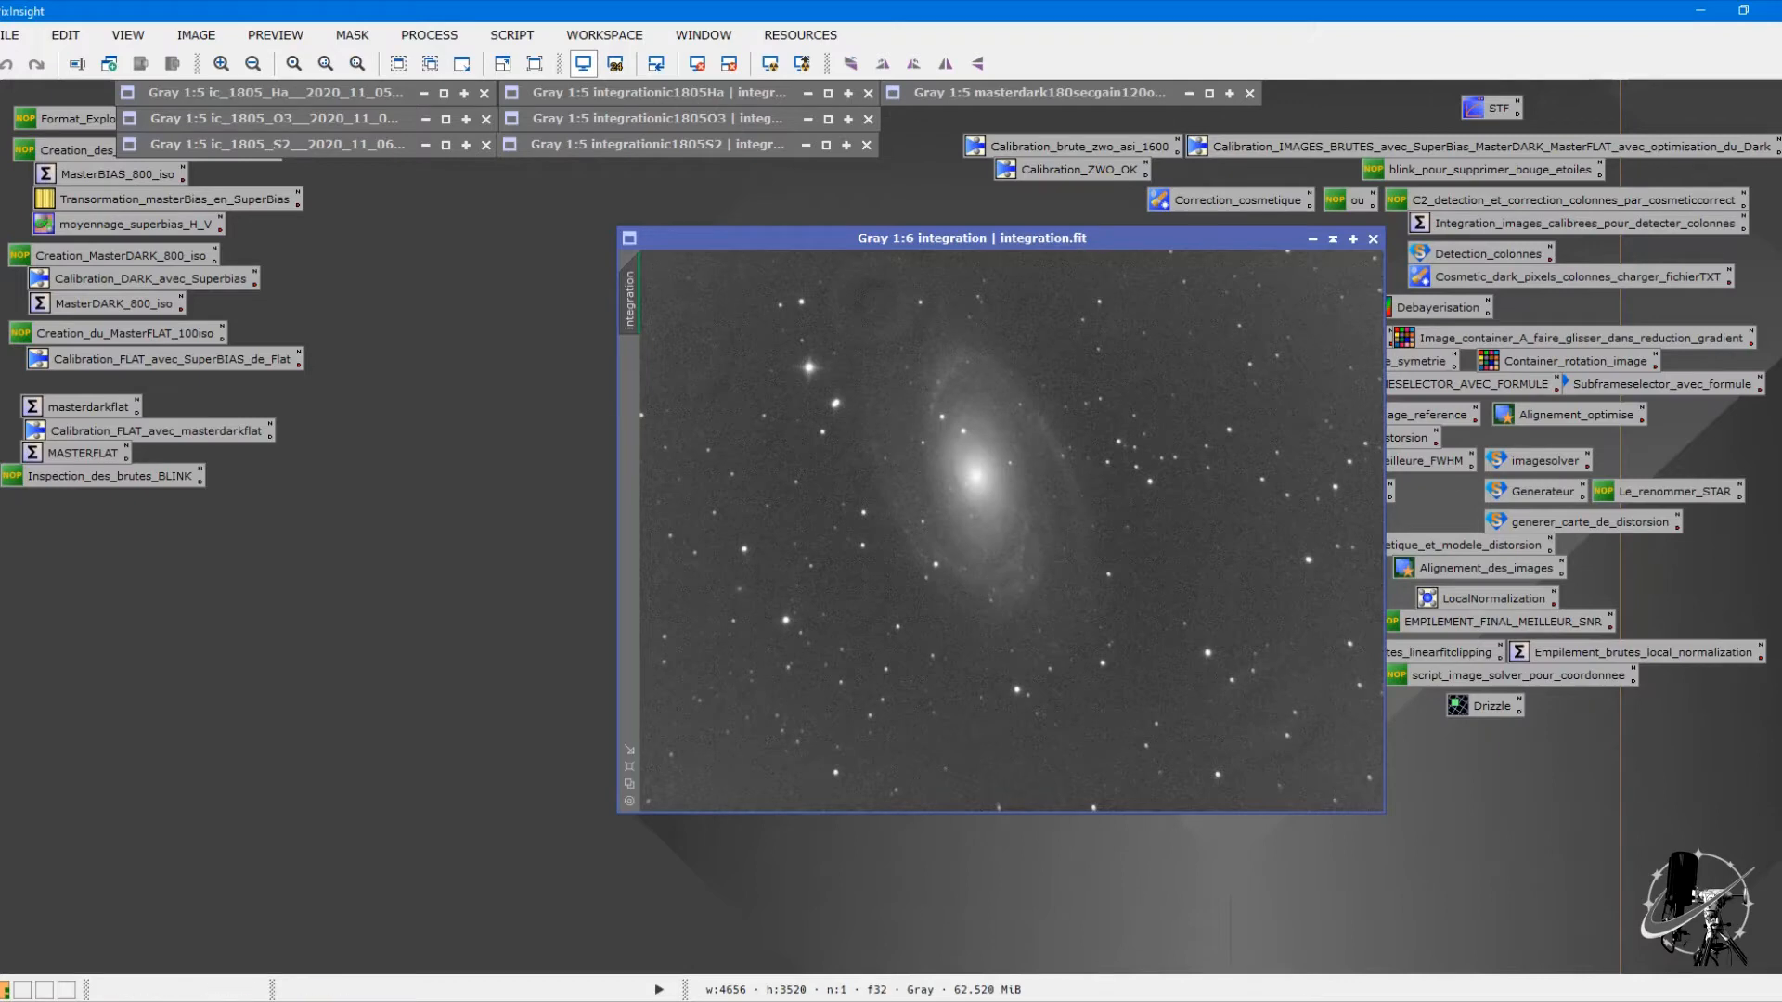
pyautogui.moveTo(1082, 238); pyautogui.dragTo(1315, 202)
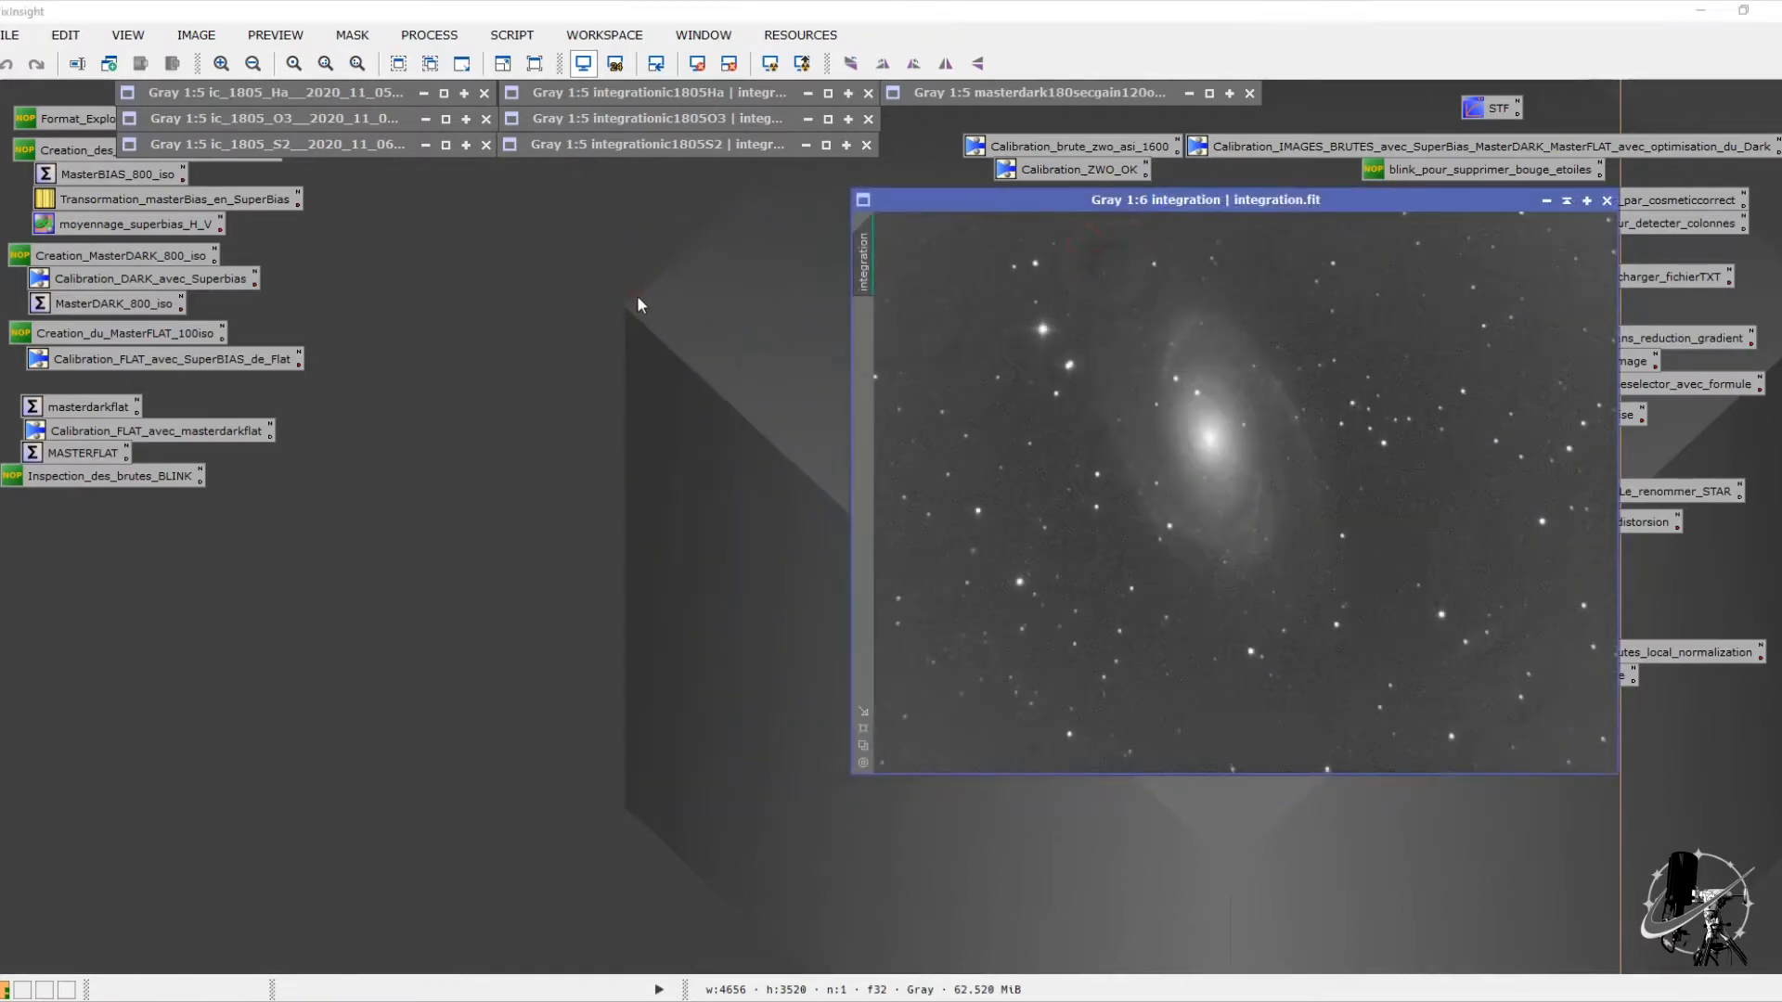
# Step: Open integration corrigée.fit from the same folder and place it side by side with integration.fit
pyautogui.doubleClick(637, 295)
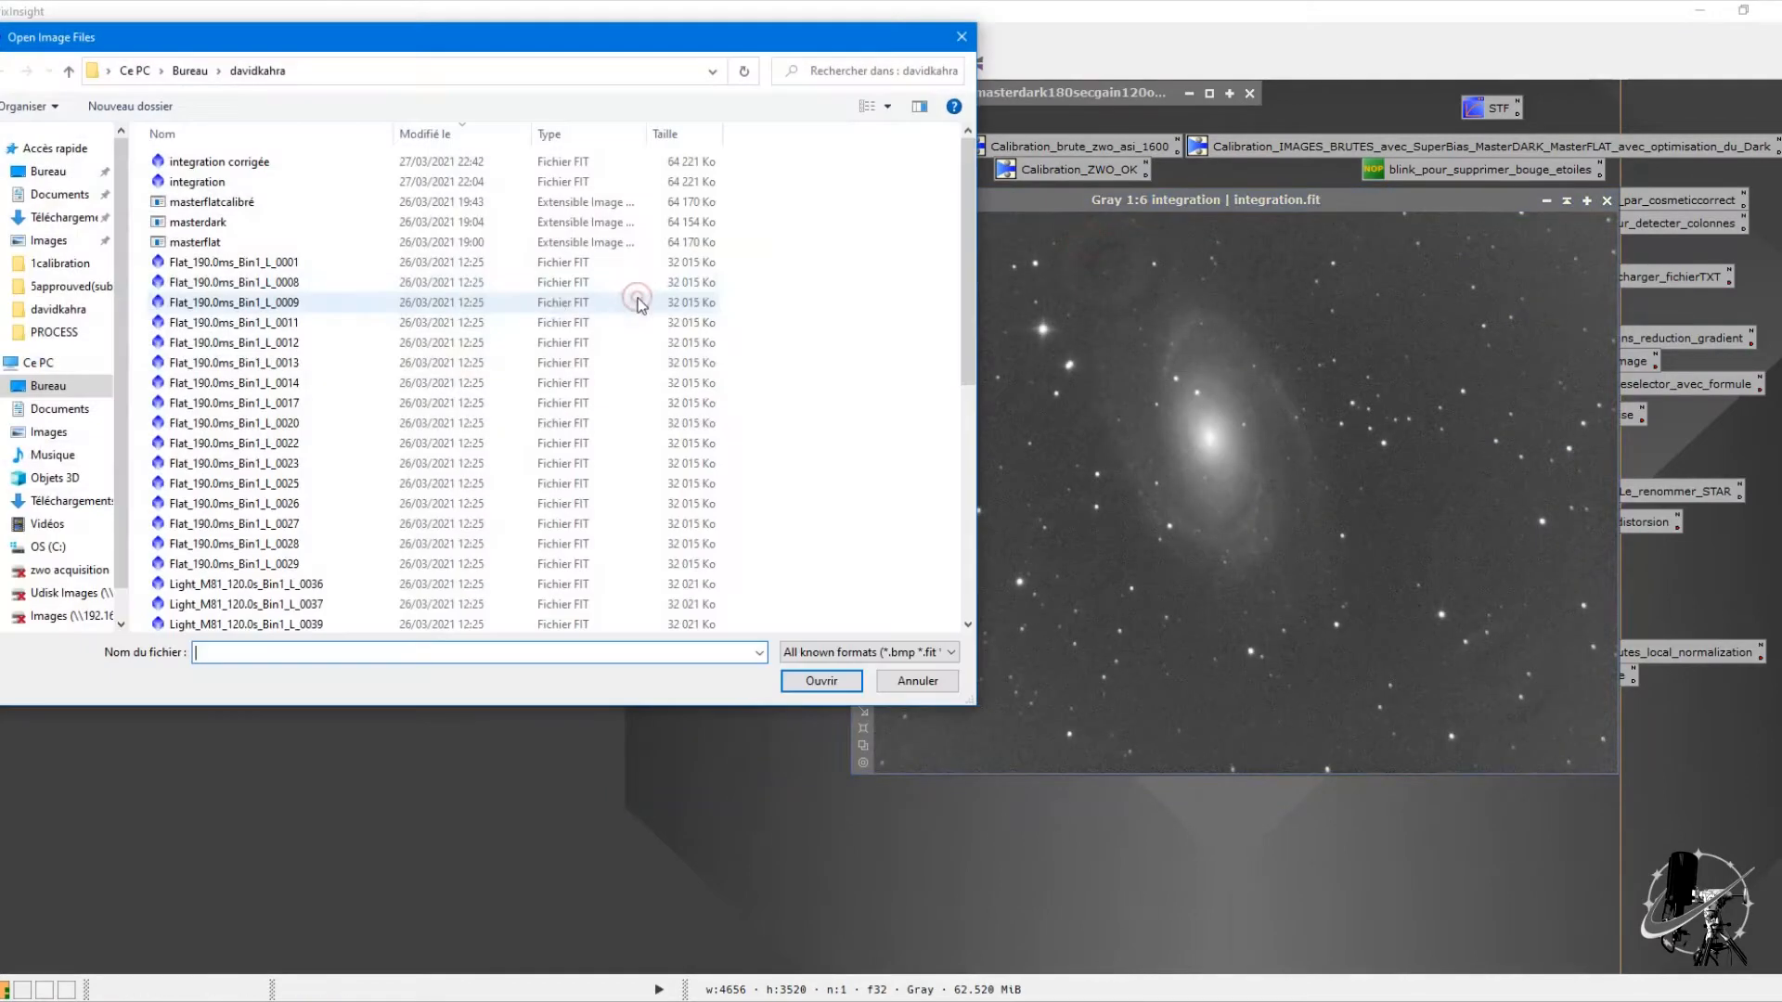
pyautogui.doubleClick(312, 163)
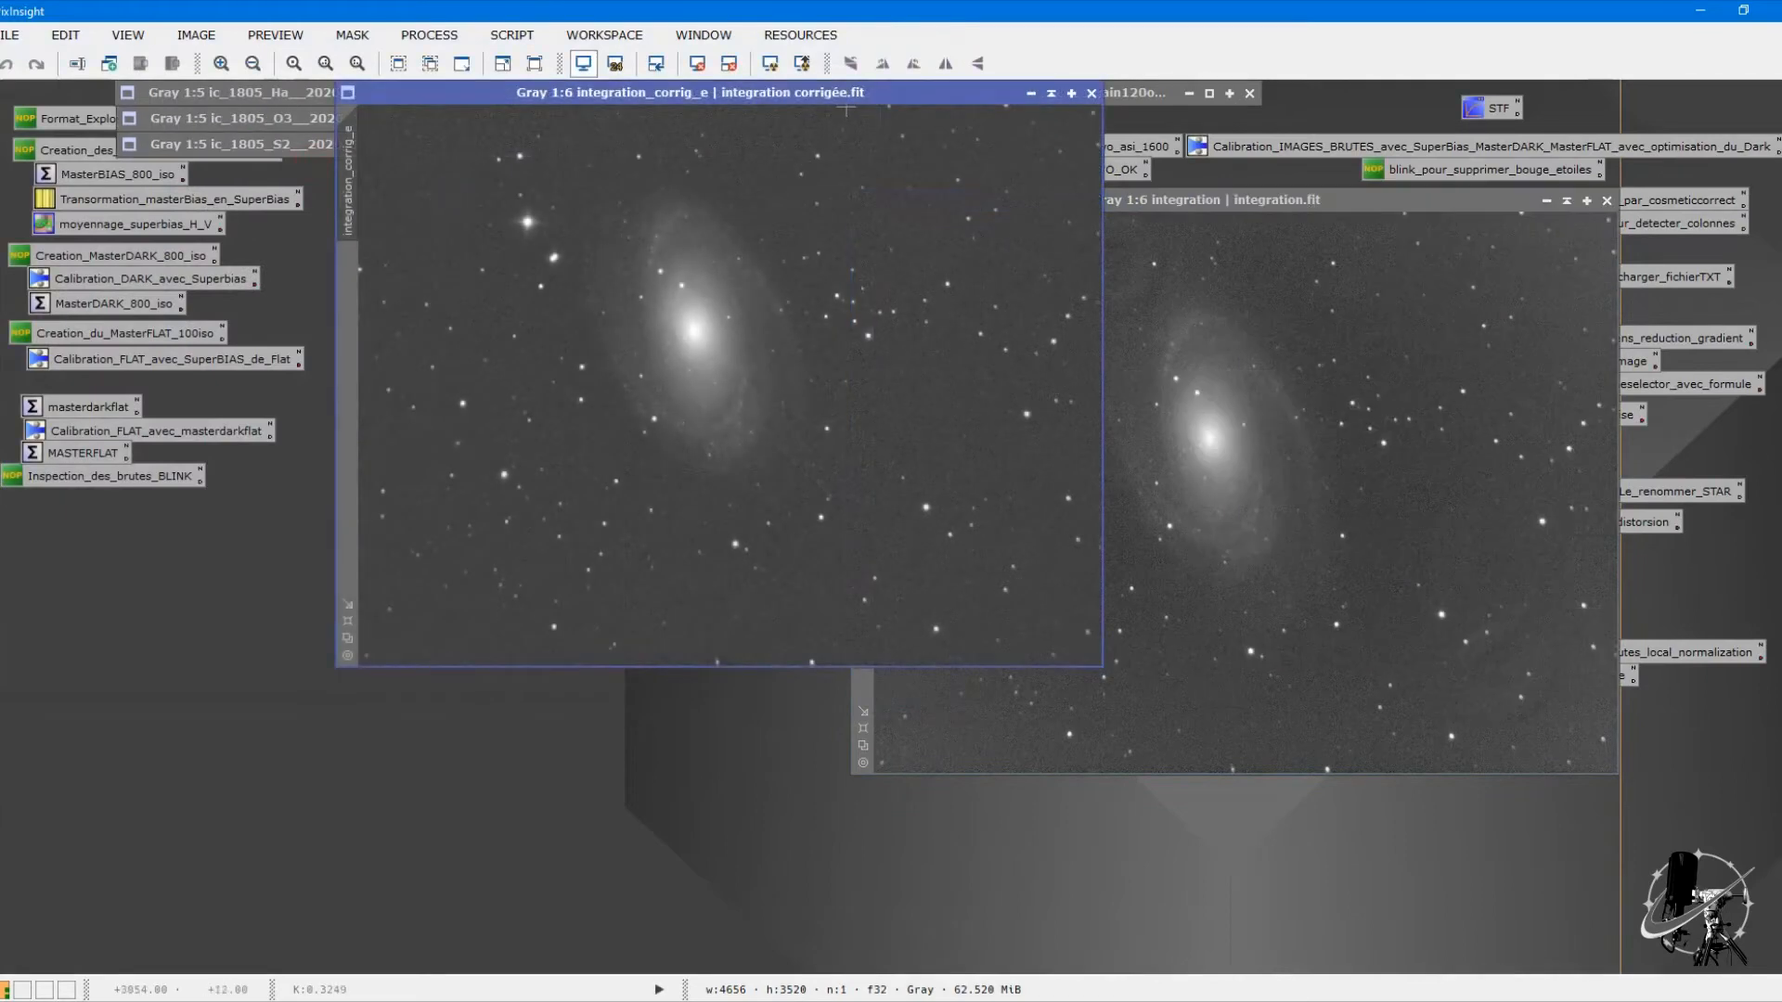
pyautogui.moveTo(848, 94); pyautogui.dragTo(593, 201)
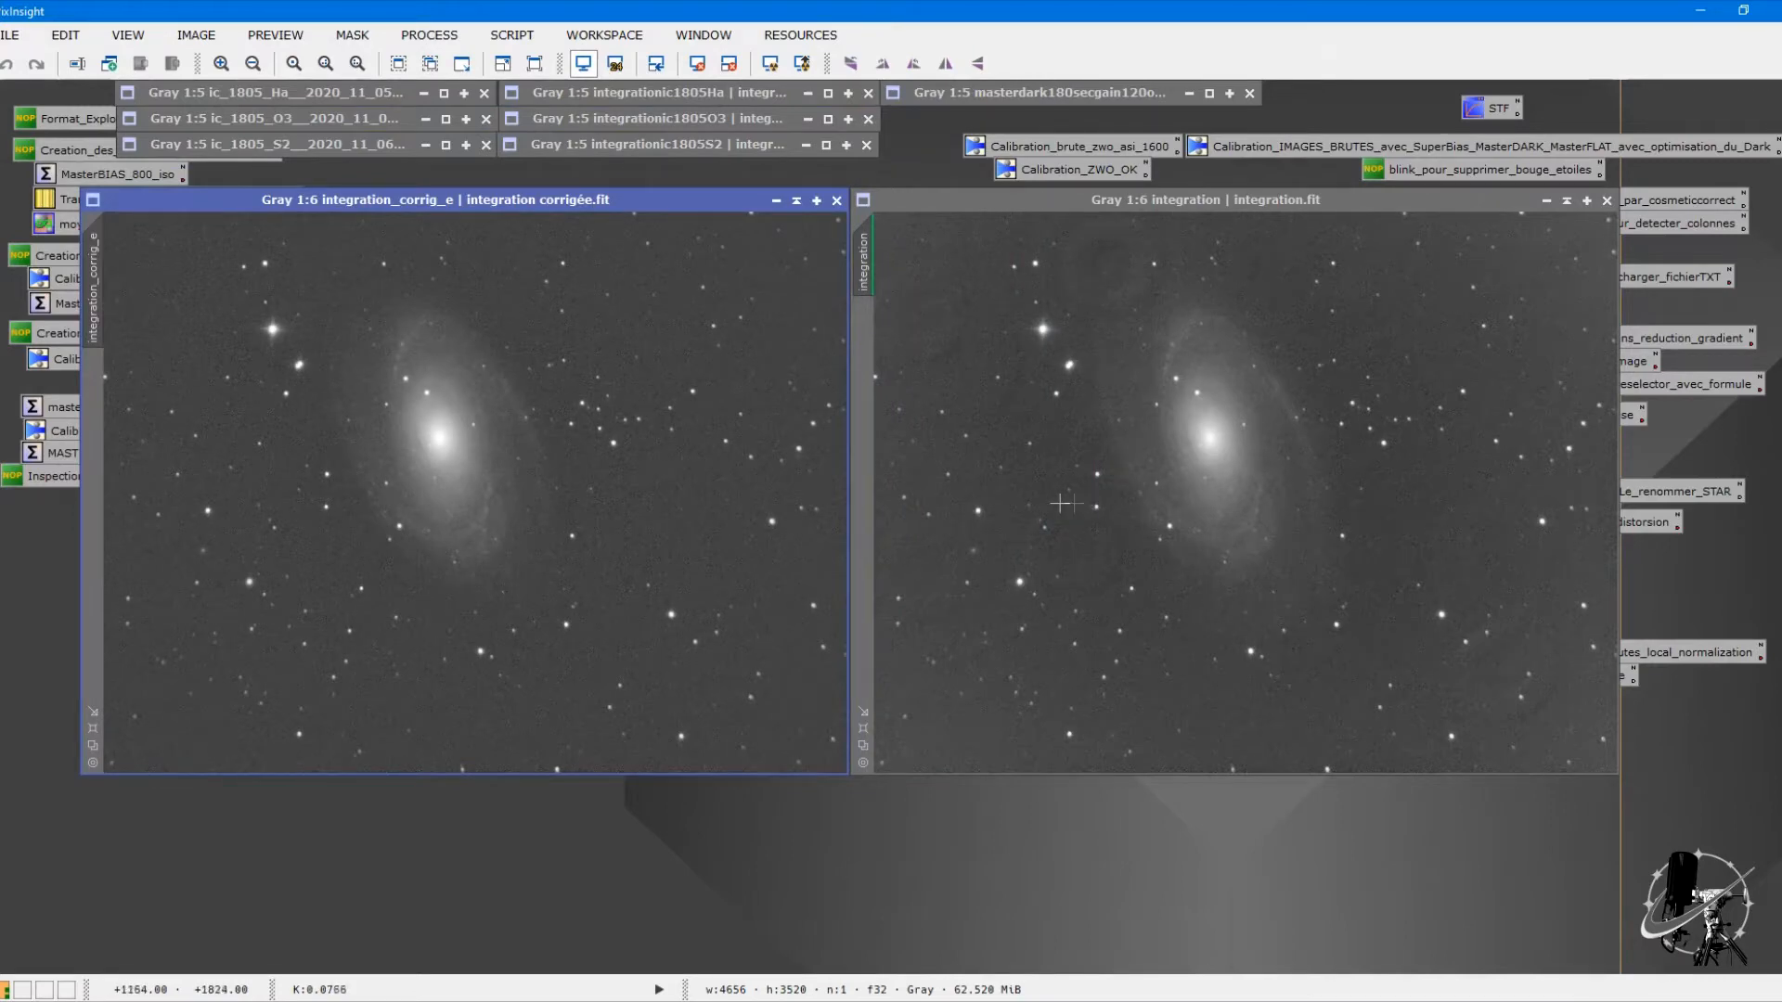
# Step: Open masterflat.xisf and place its window over the lower part of the corrected integration
pyautogui.doubleClick(888, 877)
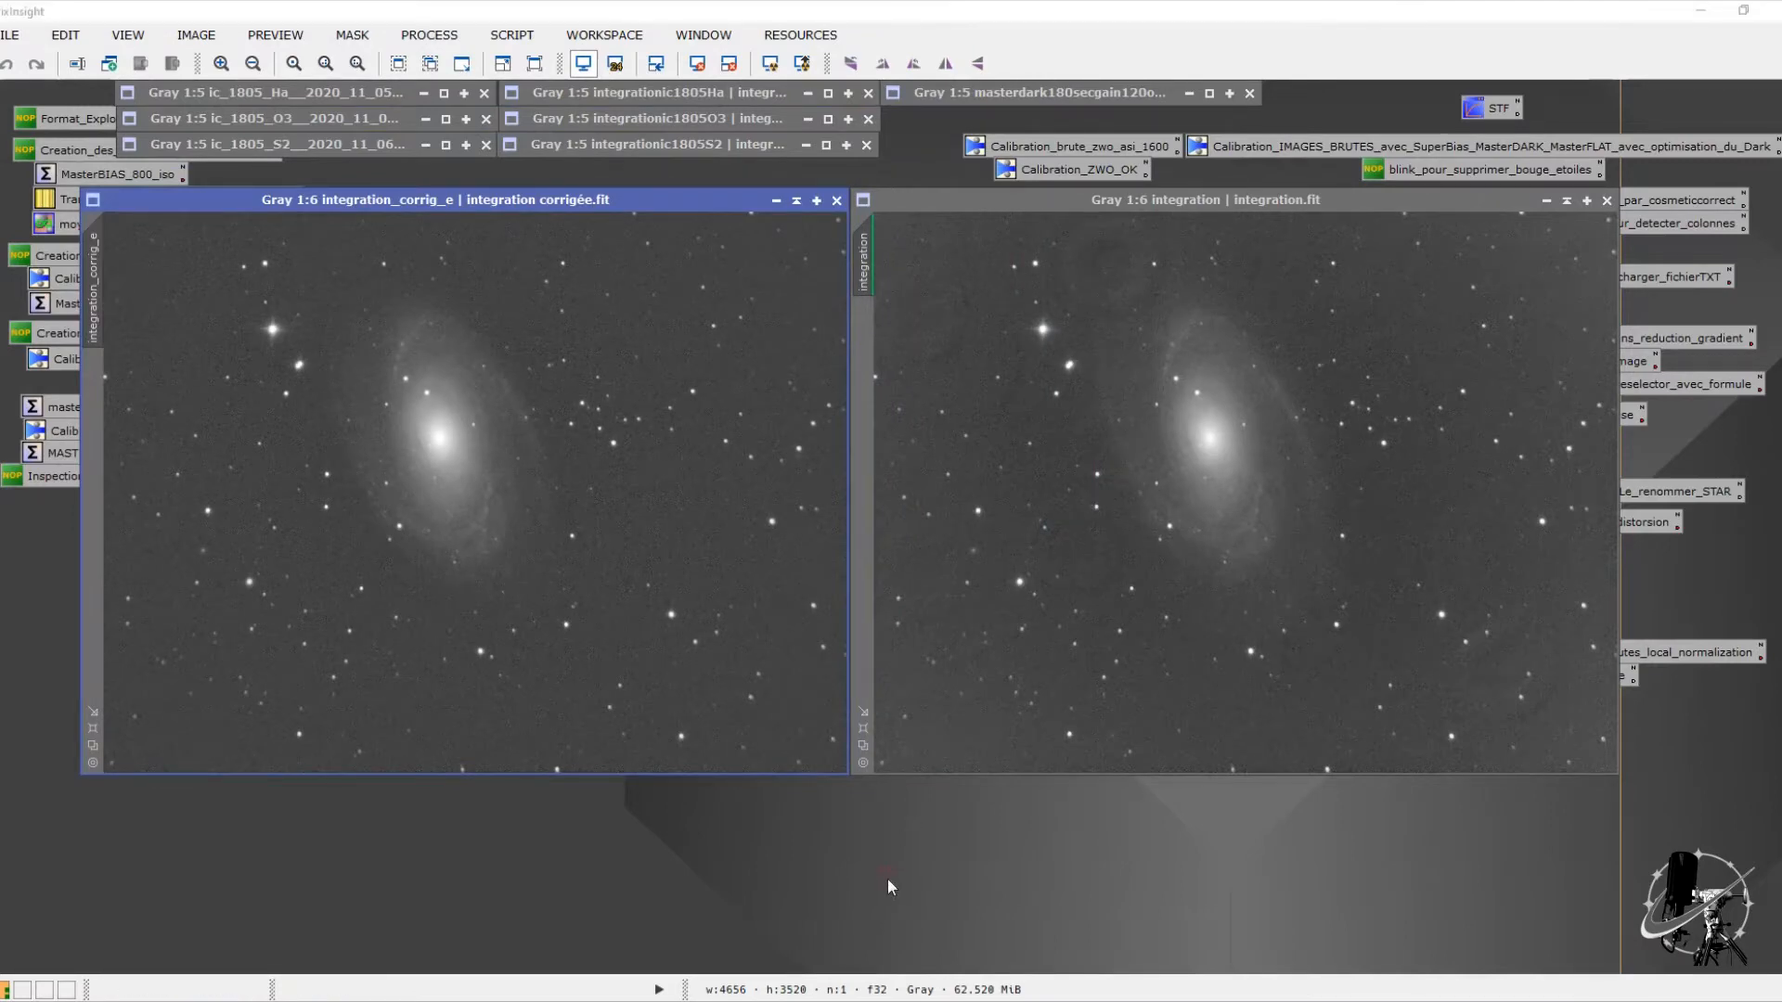
pyautogui.doubleClick(293, 246)
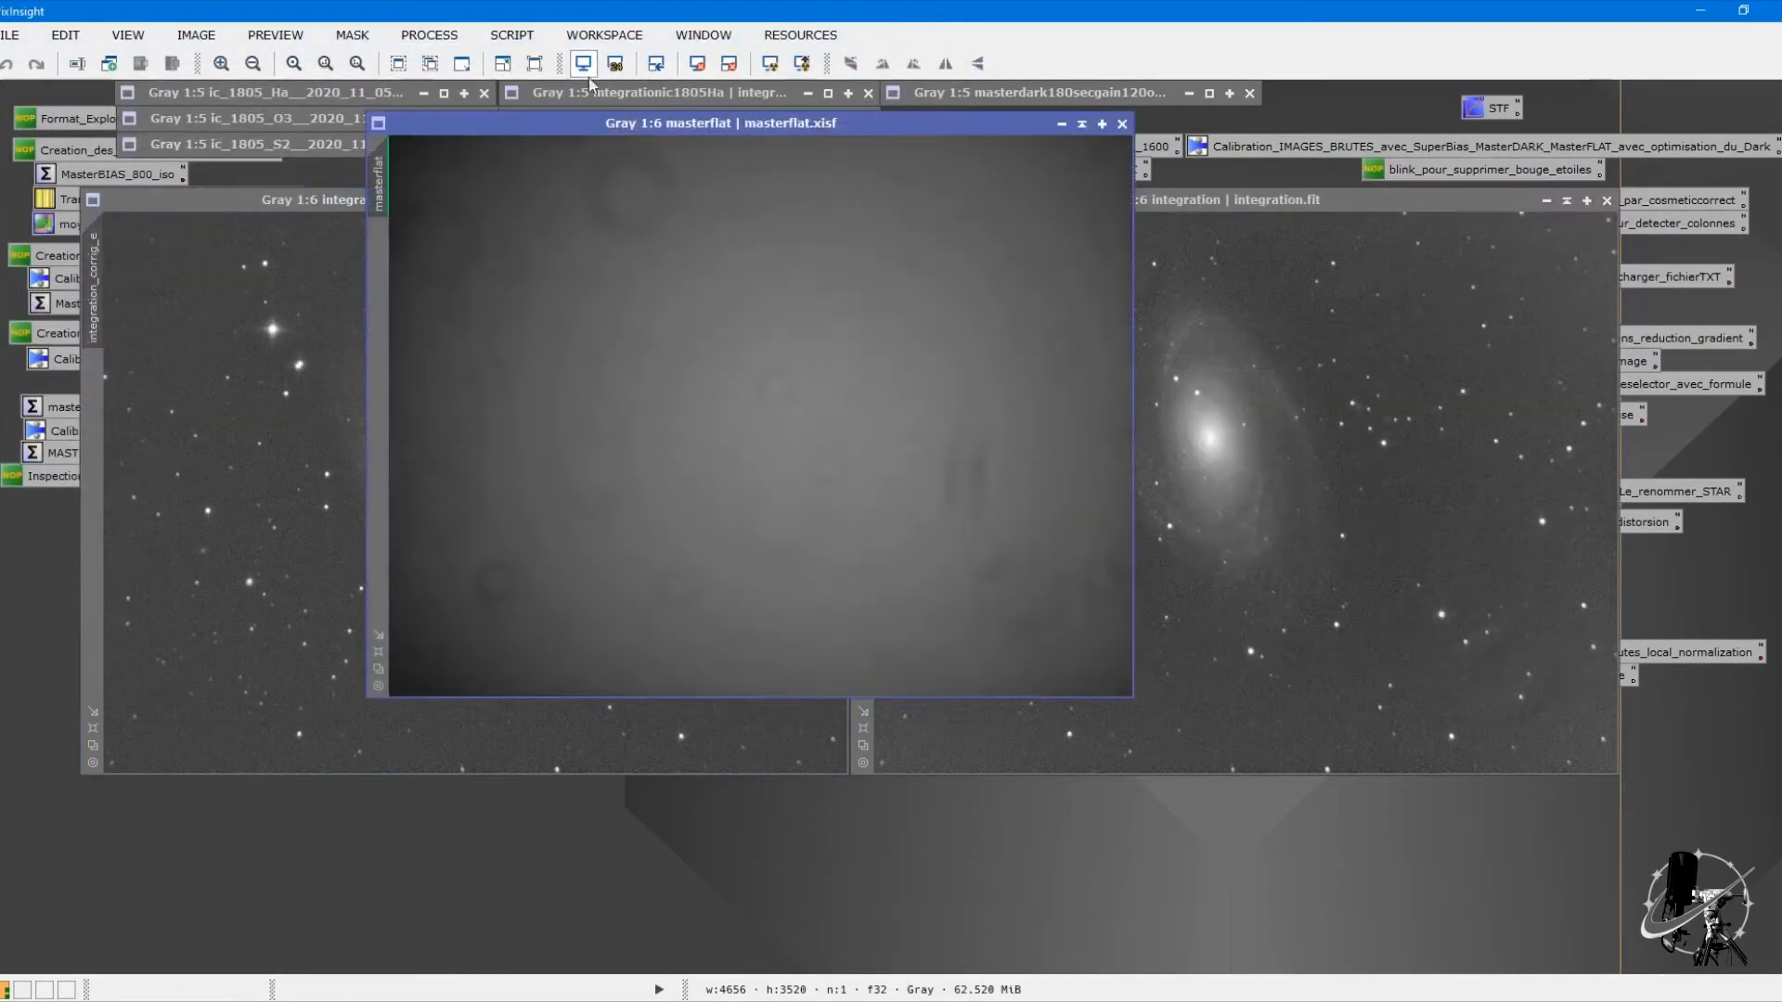
pyautogui.moveTo(677, 118); pyautogui.dragTo(406, 409)
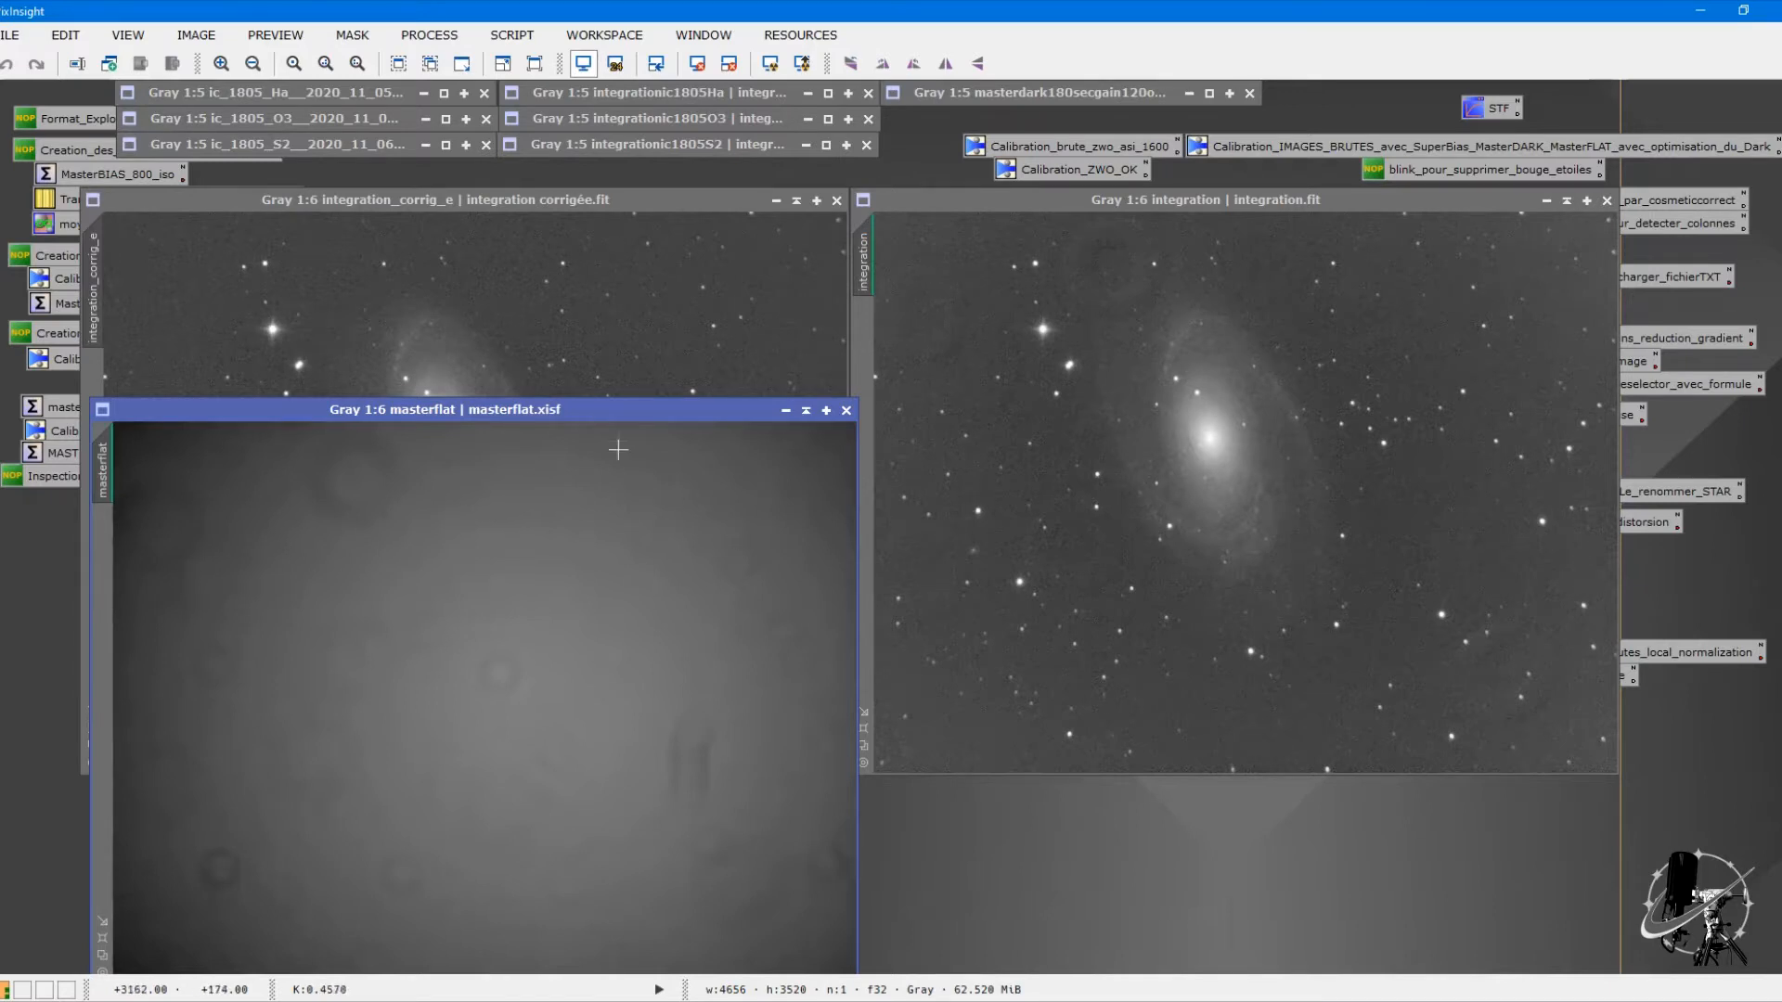
pyautogui.moveTo(646, 422); pyautogui.dragTo(686, 322)
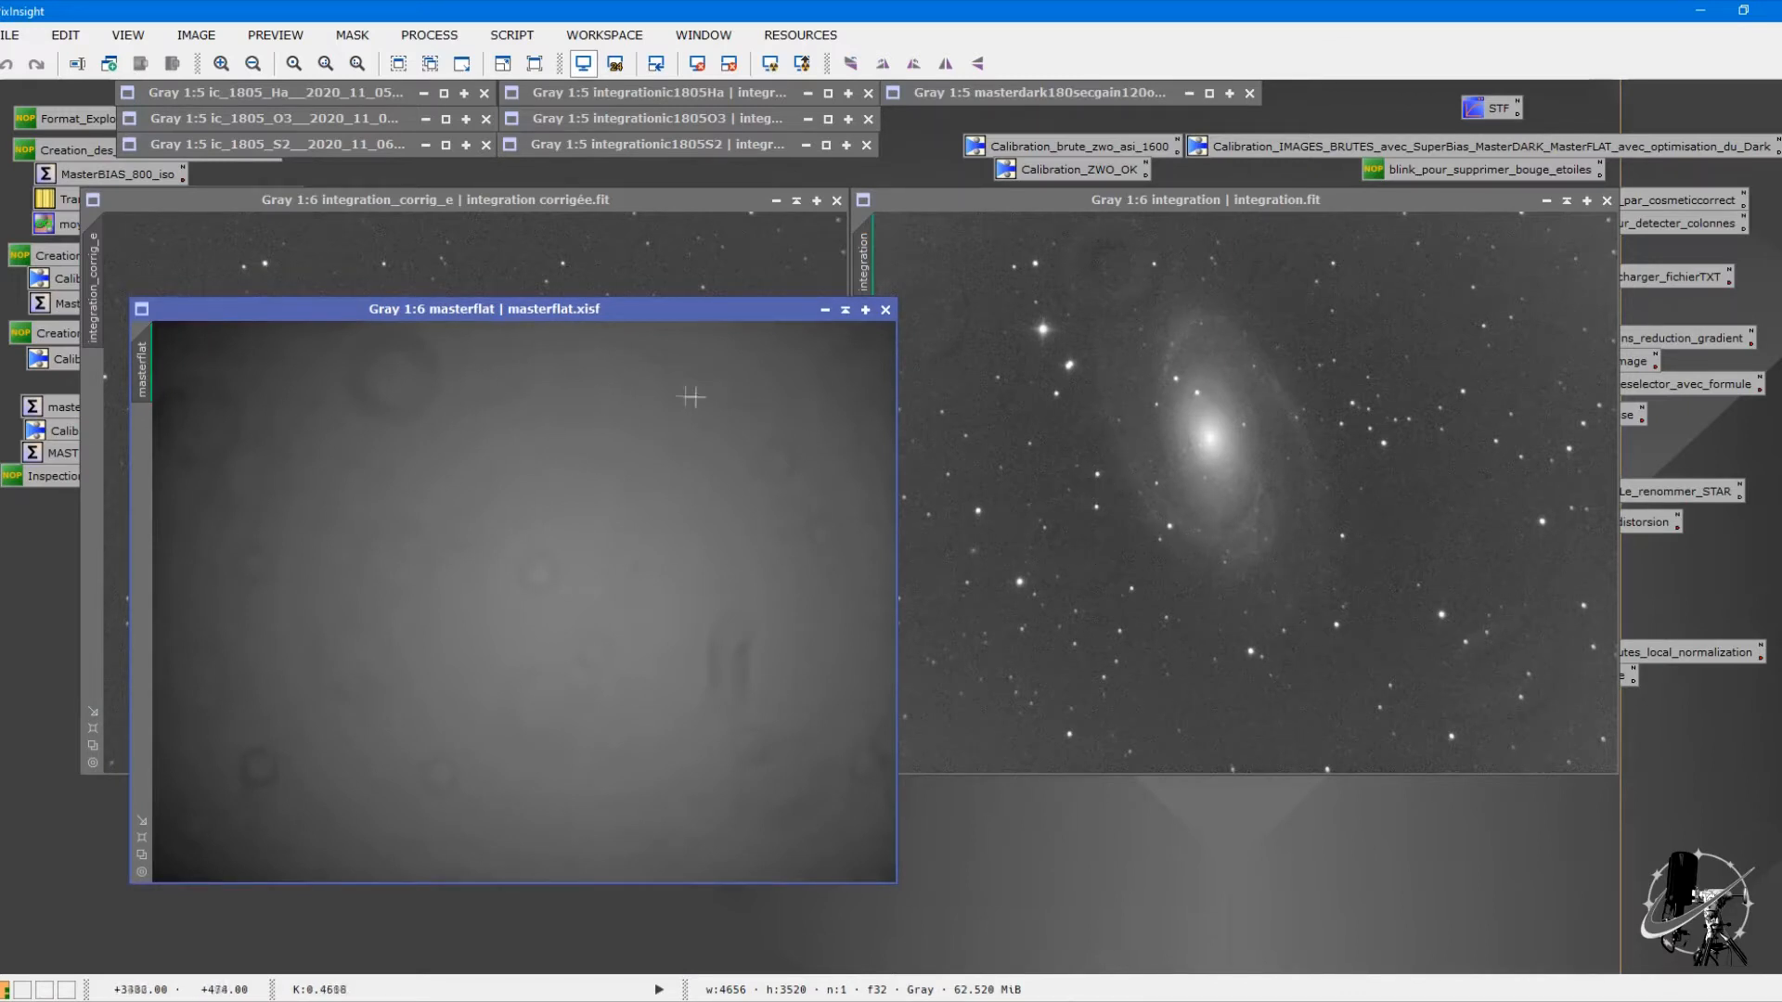
# Step: Examine the dust shadows in the master flat and compare them with the uncorrected and corrected integrations
pyautogui.moveTo(609, 308); pyautogui.dragTo(988, 256)
pyautogui.scroll(3, 968, 460)
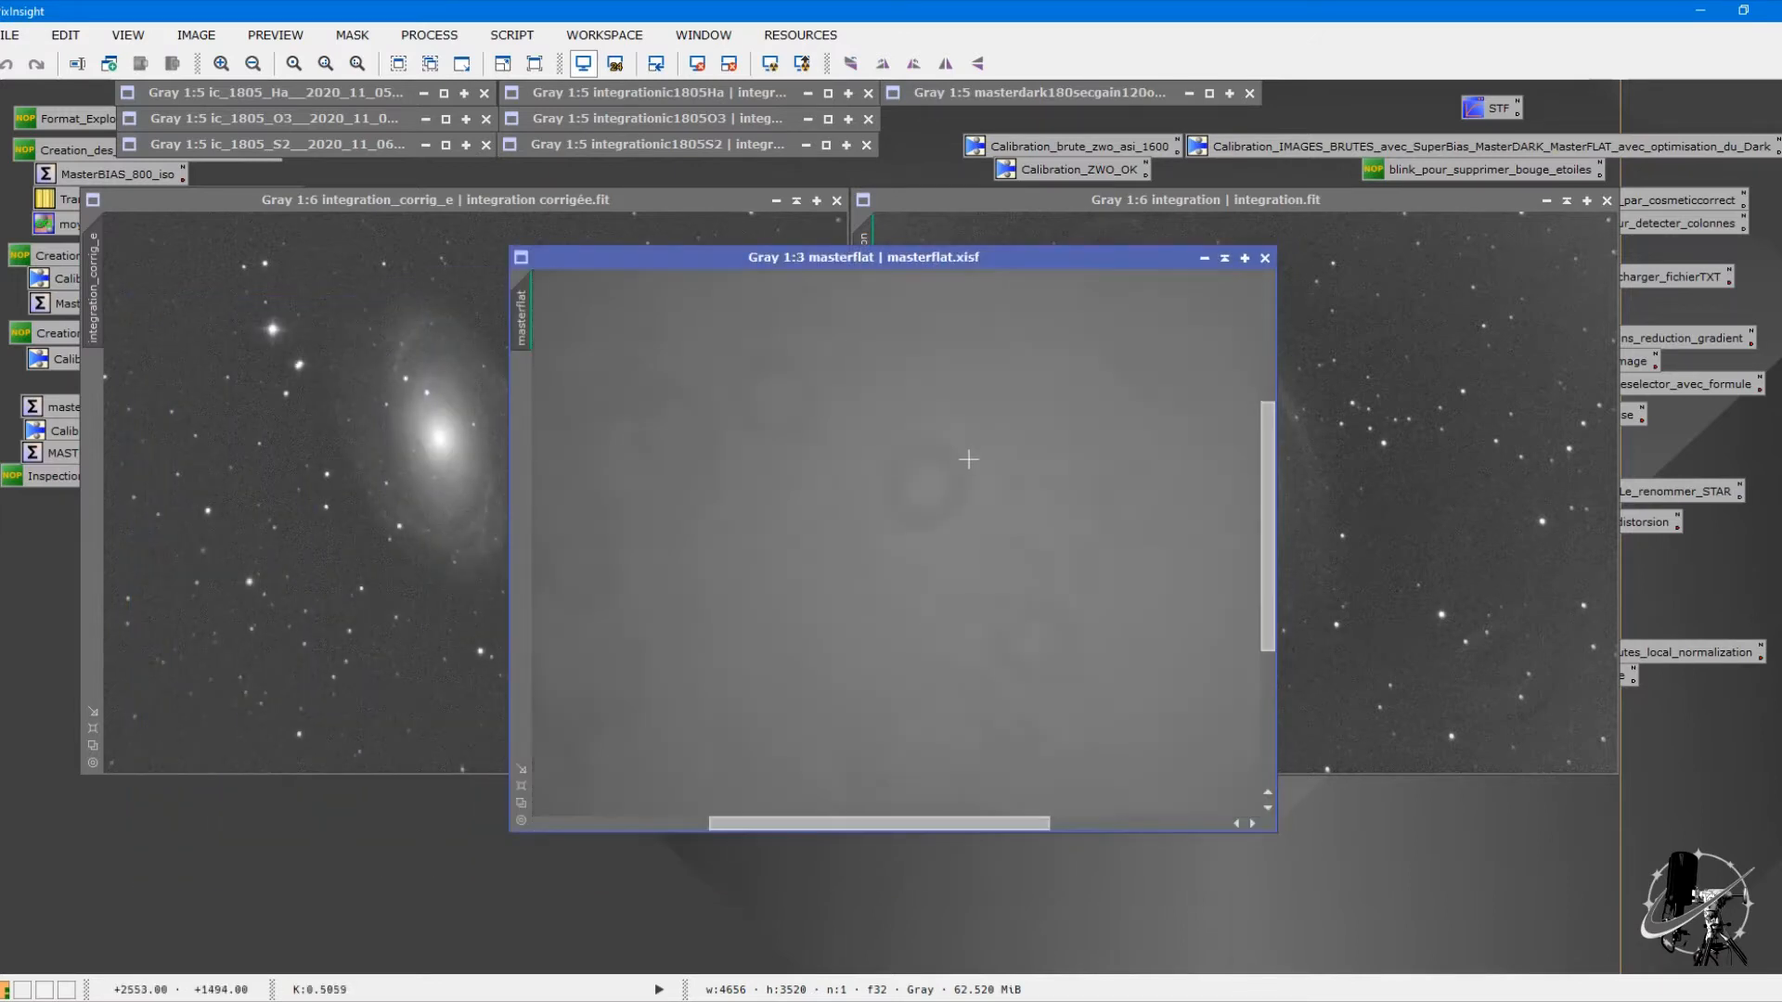
pyautogui.scroll(-4, 968, 459)
pyautogui.scroll(1, 987, 456)
pyautogui.click(1418, 475)
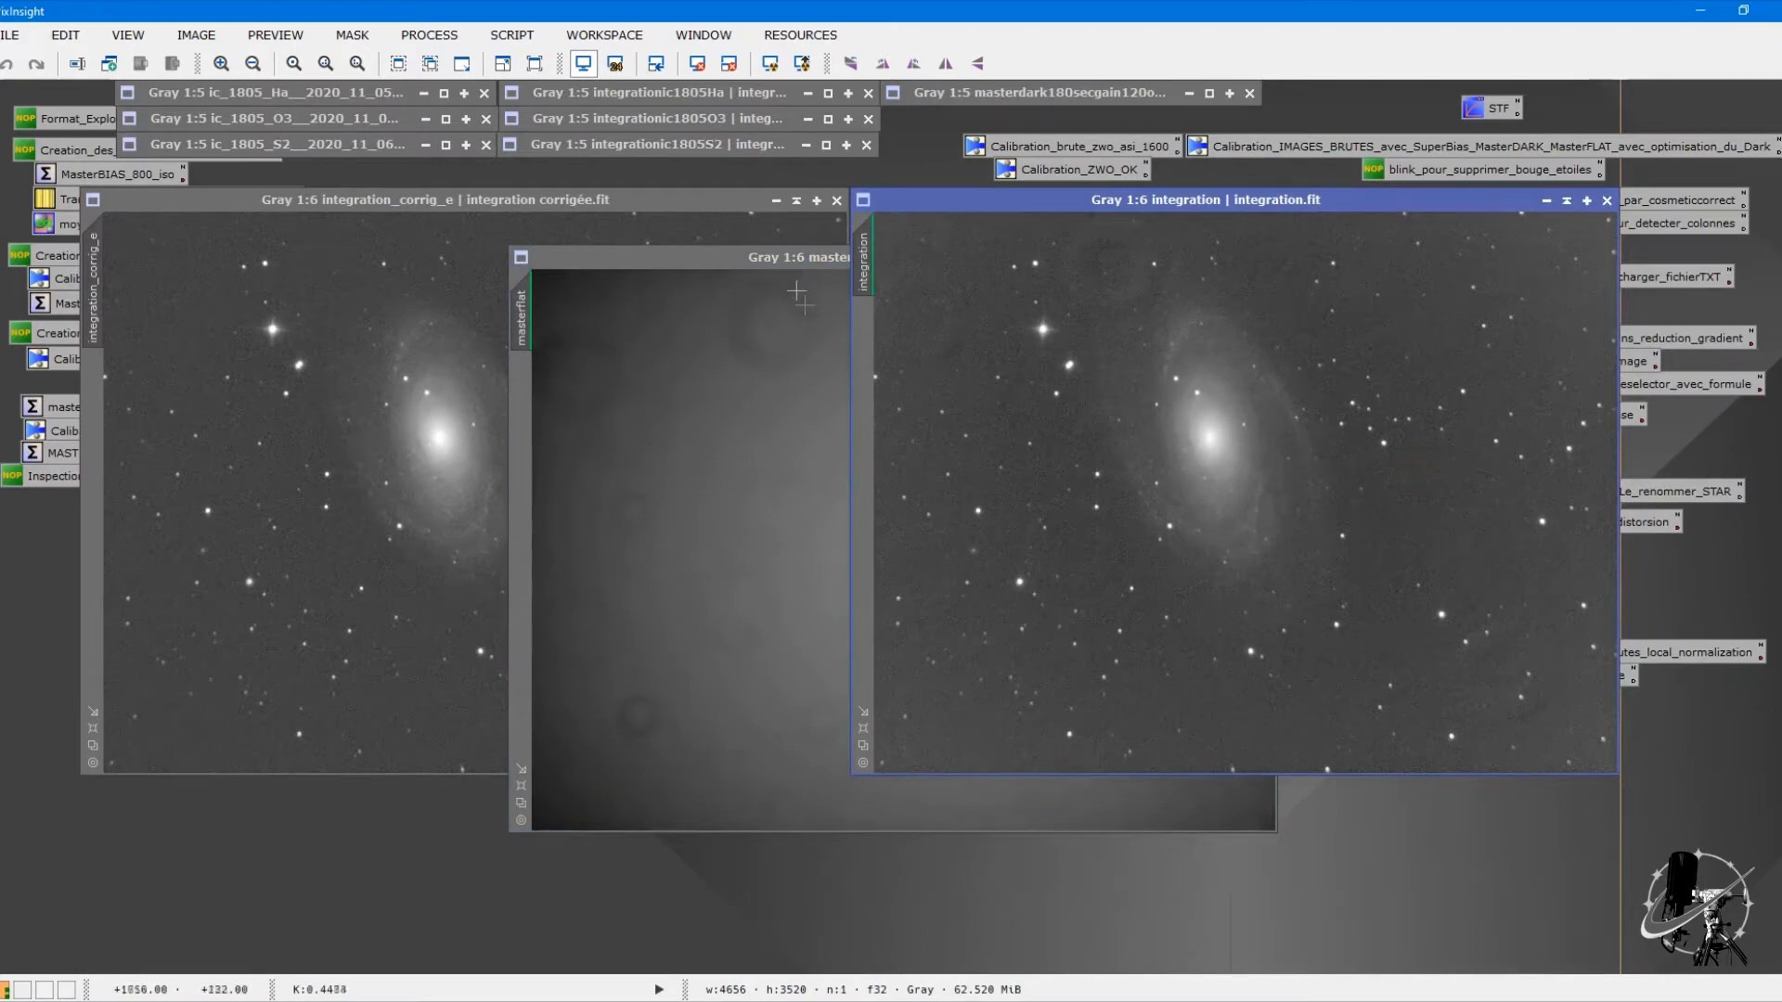
pyautogui.moveTo(771, 258); pyautogui.dragTo(1203, 235)
pyautogui.moveTo(600, 202); pyautogui.dragTo(572, 199)
pyautogui.scroll(4, 597, 334)
pyautogui.scroll(-5, 613, 341)
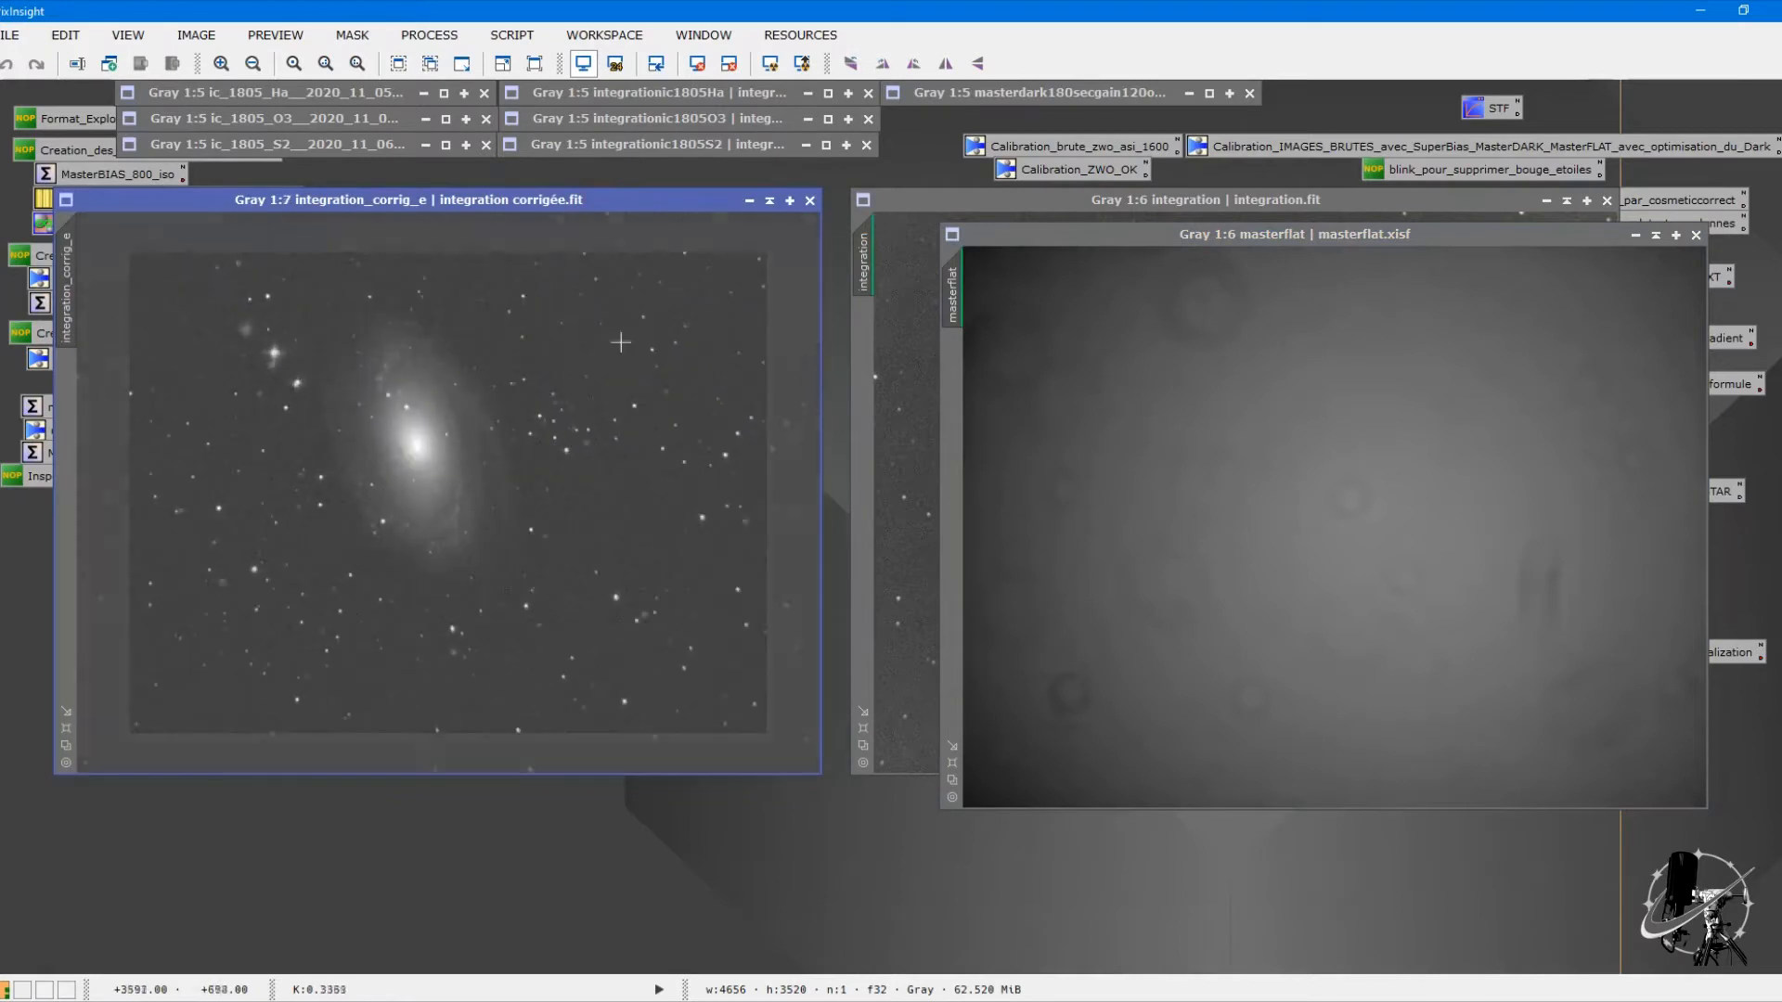
# Step: Close the masterflat, integration and corrected integration images
pyautogui.scroll(2, 621, 348)
pyautogui.scroll(-1, 740, 315)
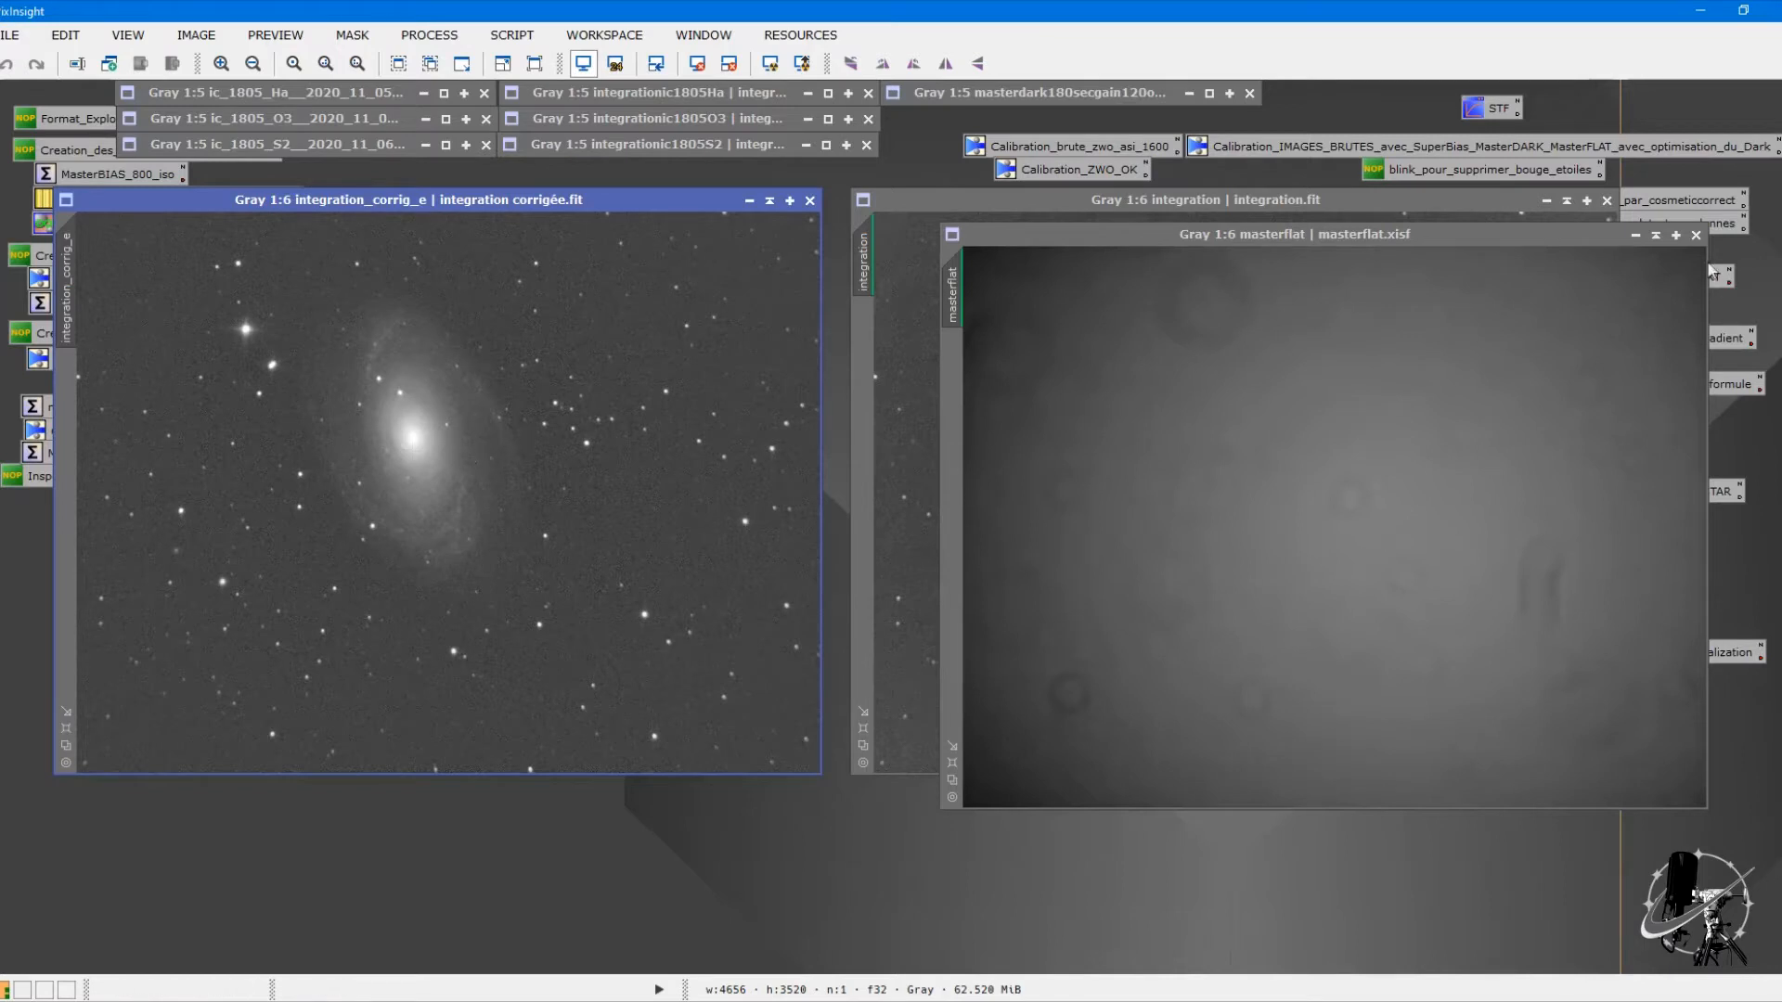
pyautogui.click(1696, 235)
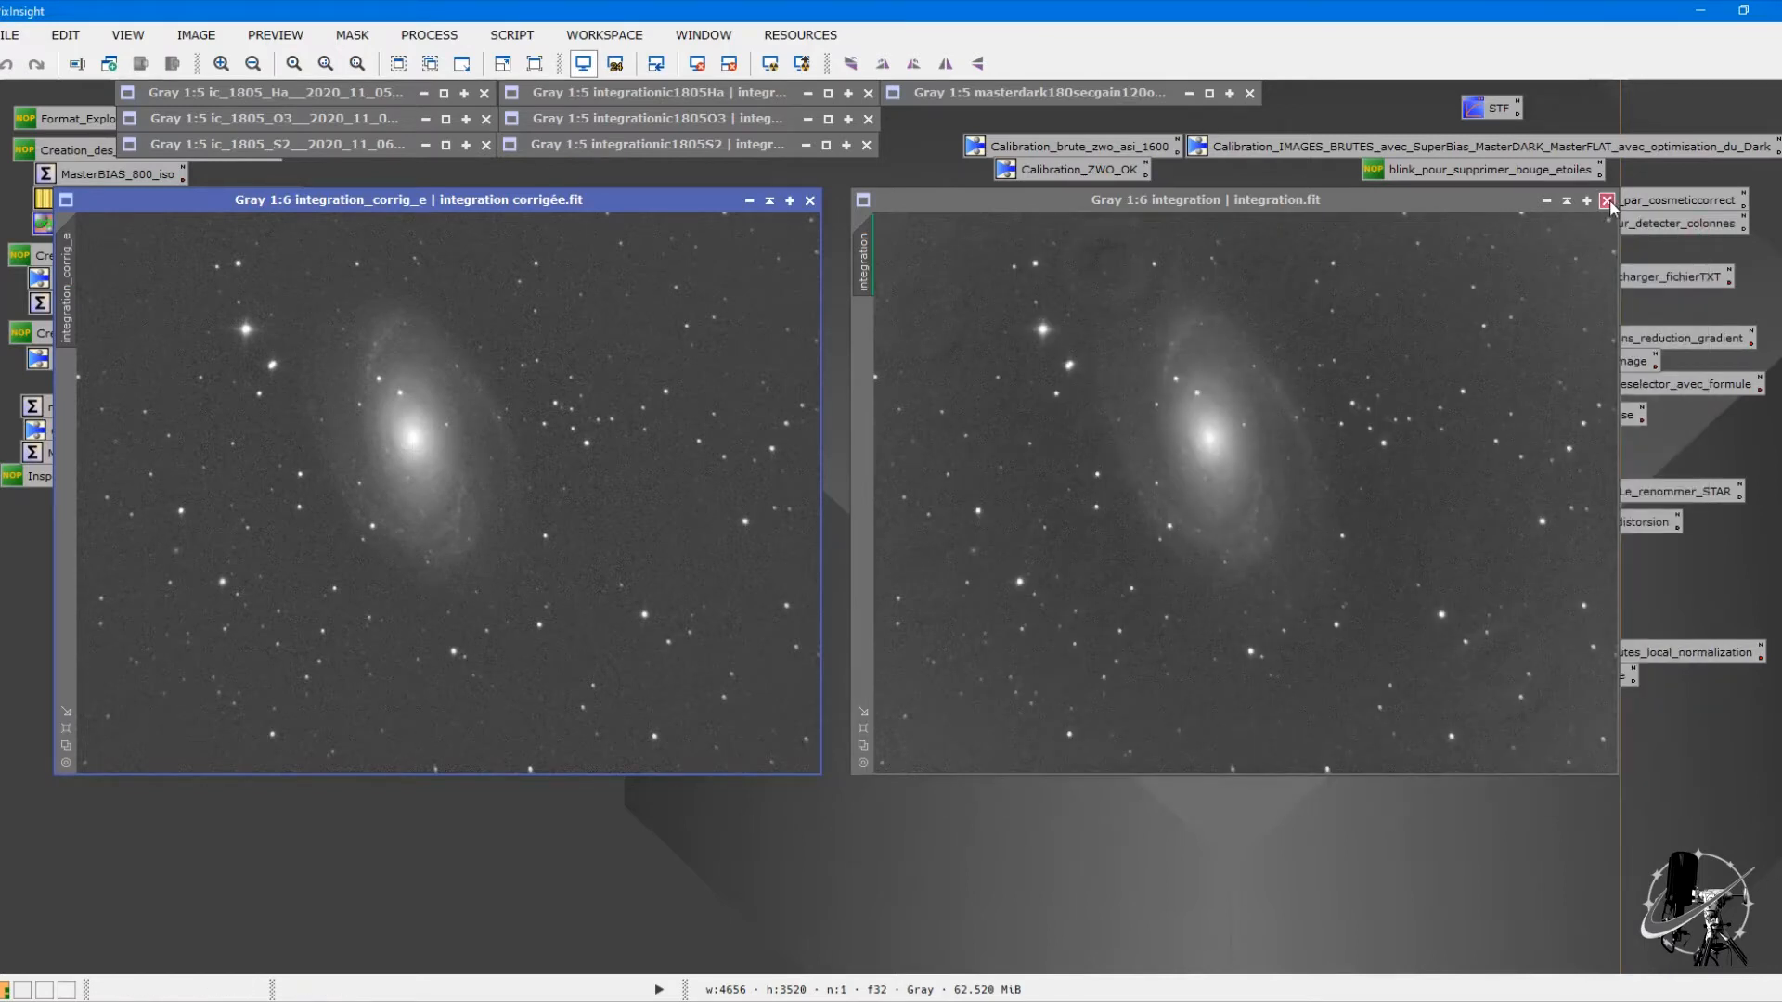
pyautogui.click(1280, 404)
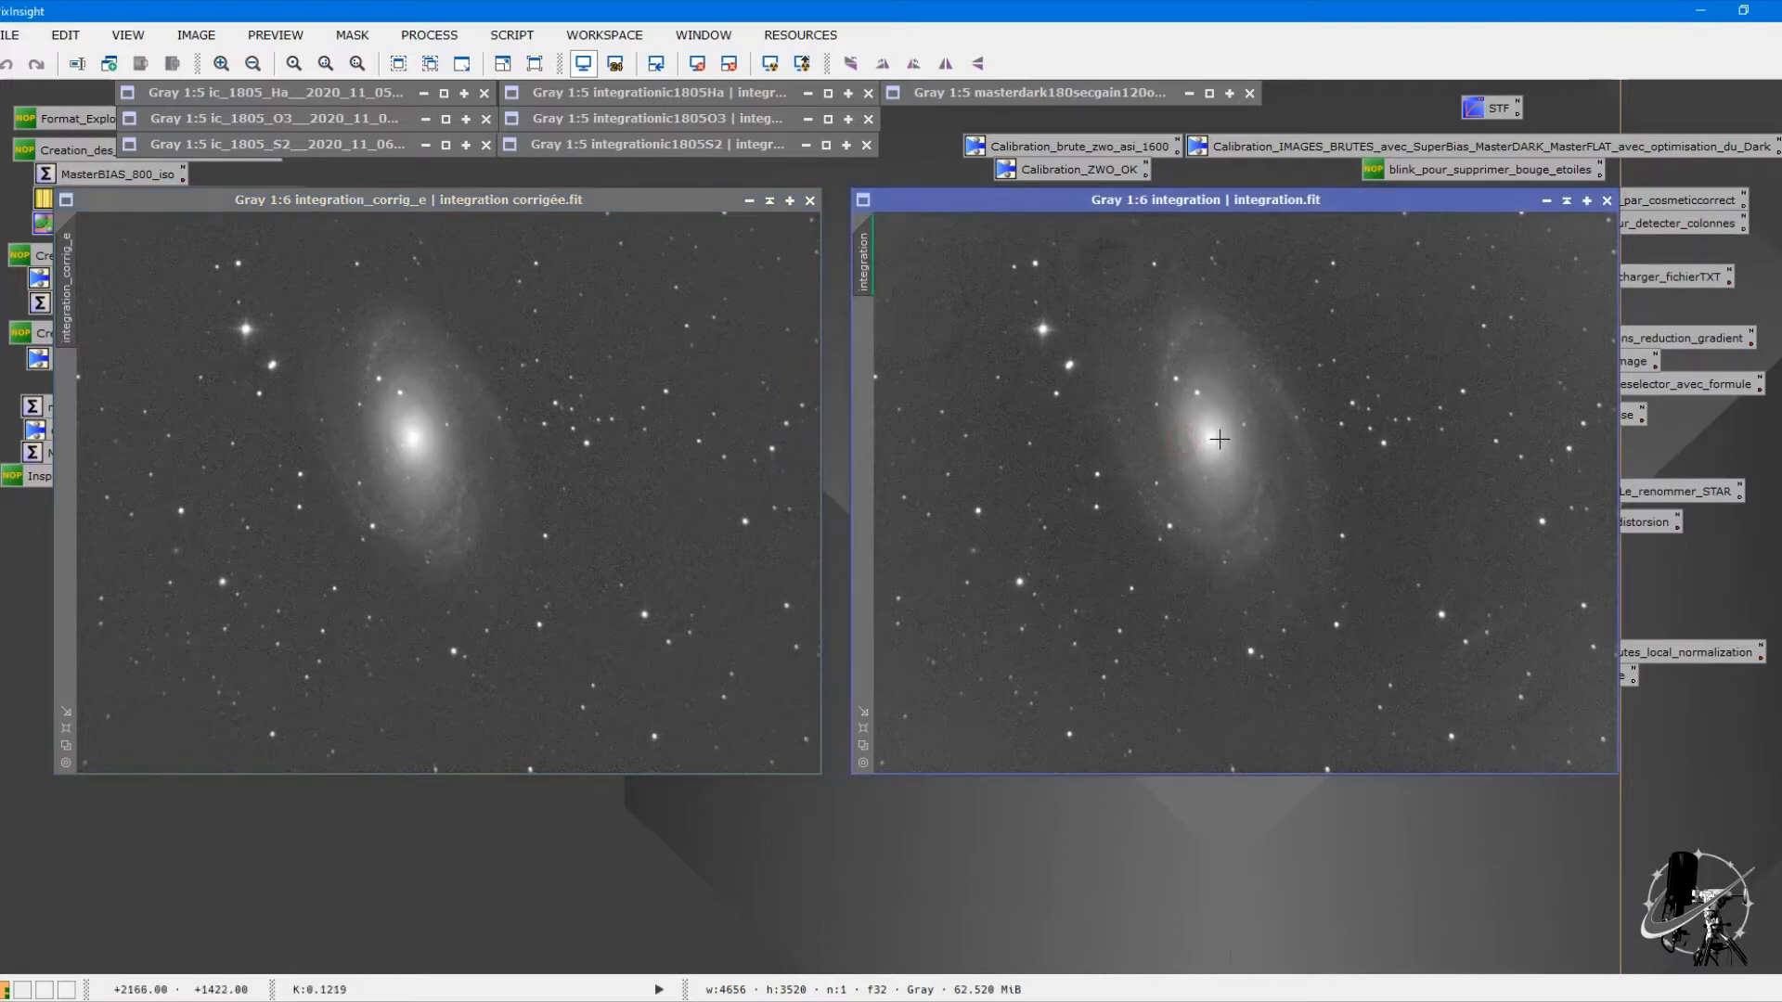
pyautogui.click(1606, 201)
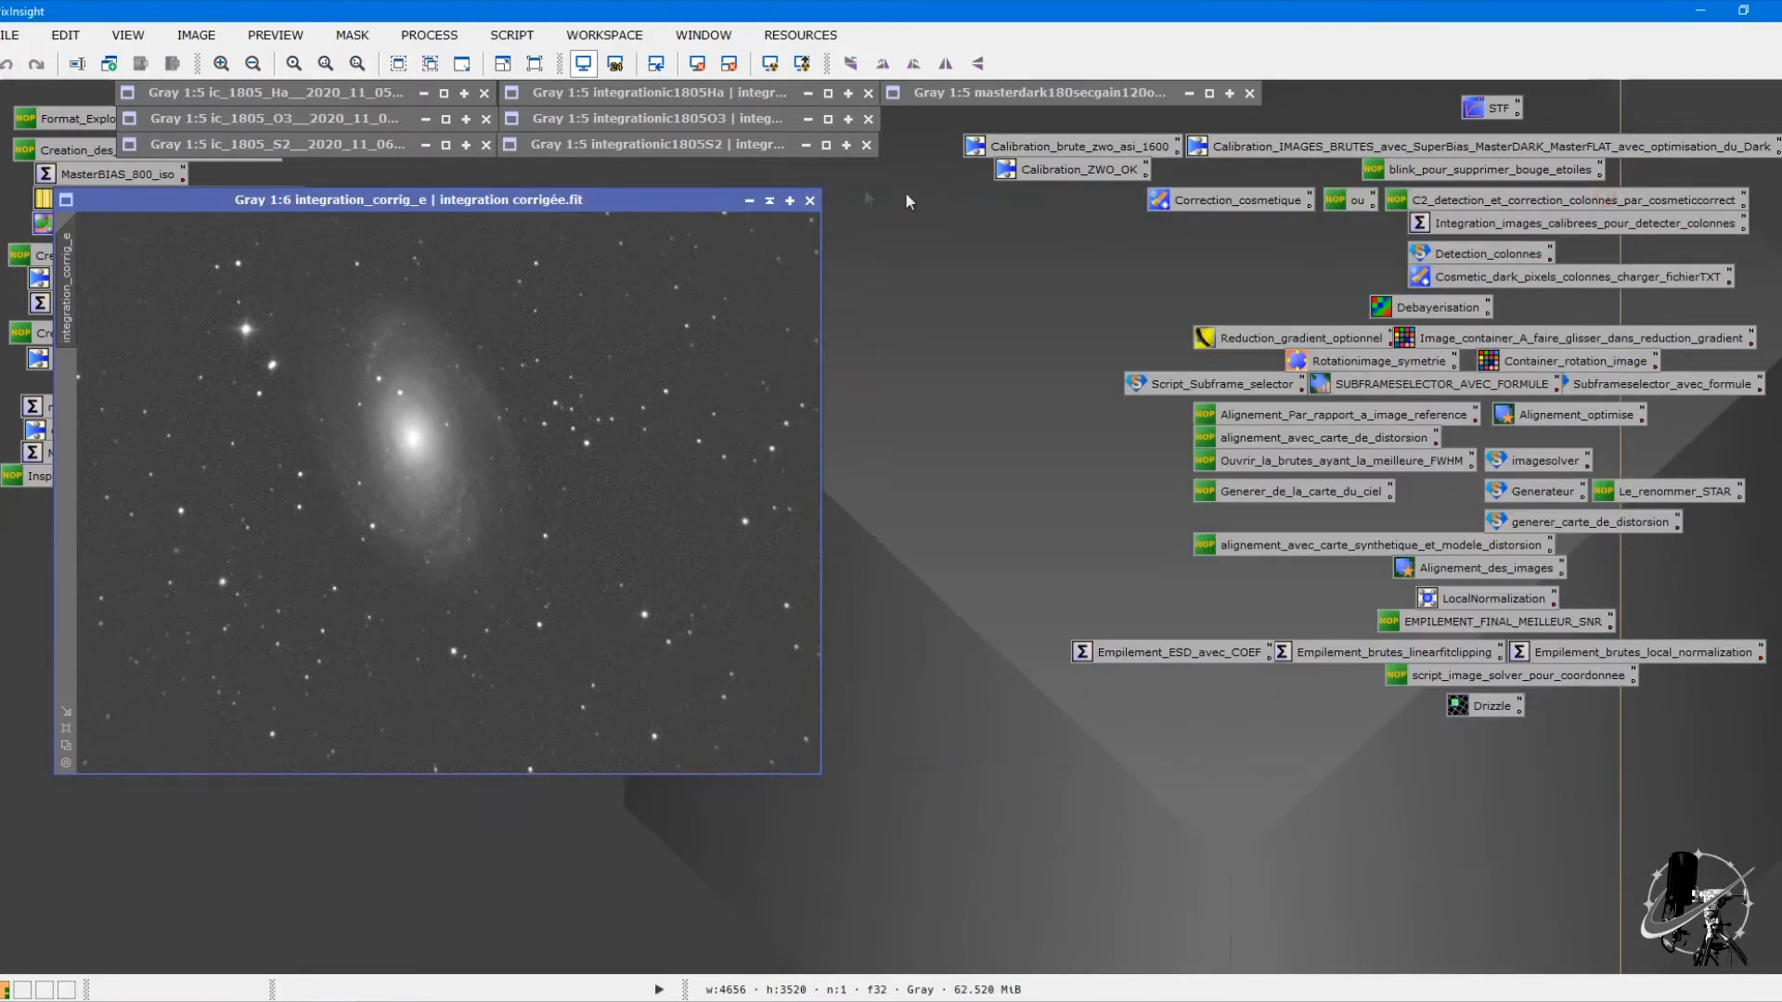
pyautogui.click(810, 199)
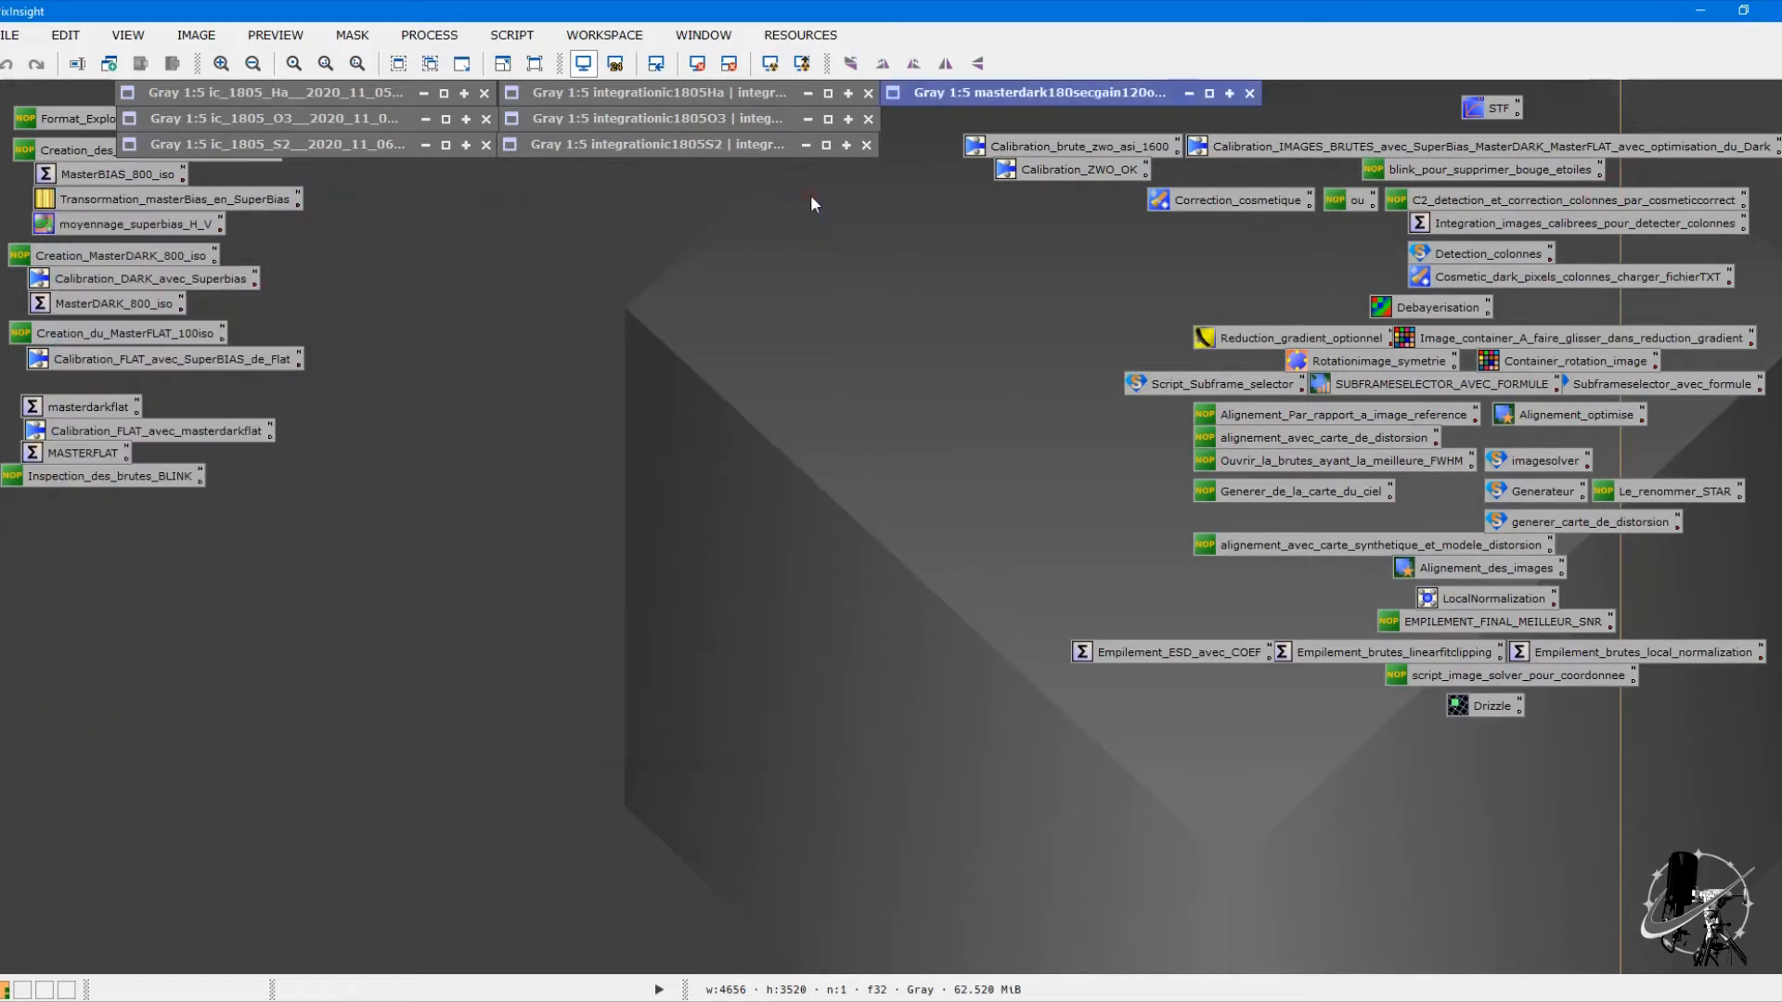
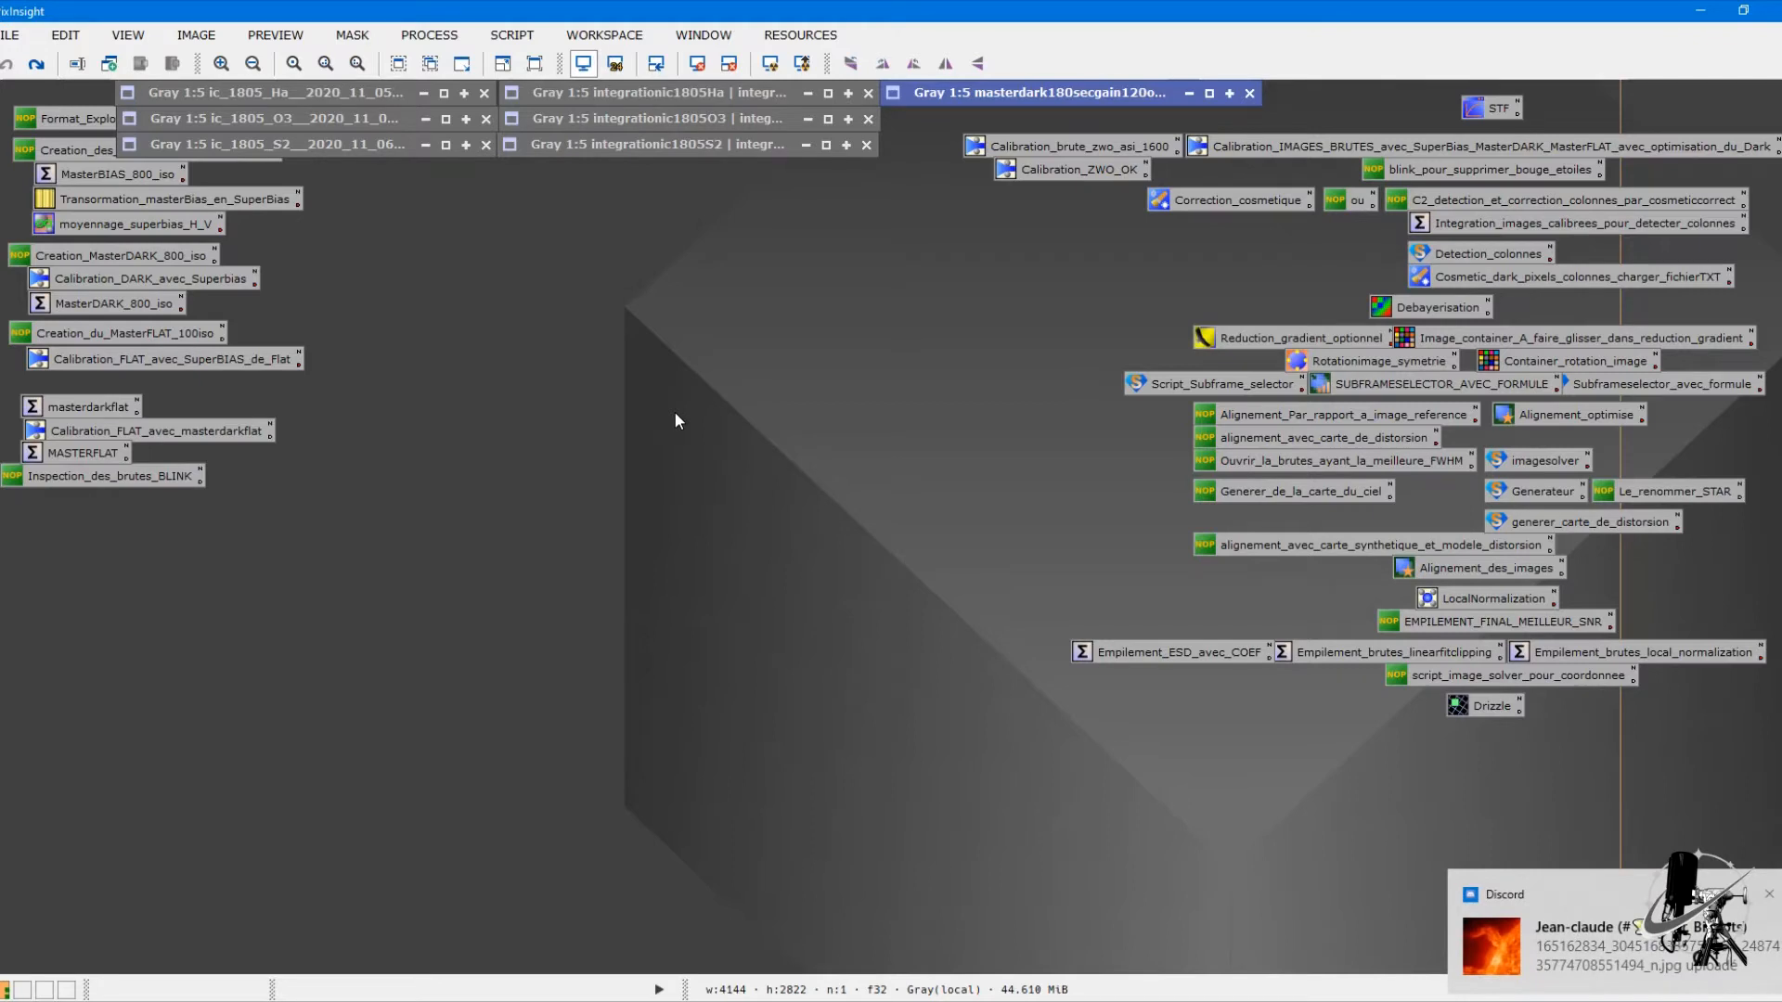
# Step: Dismiss the Discord notifications covering the workspace
pyautogui.click(1770, 895)
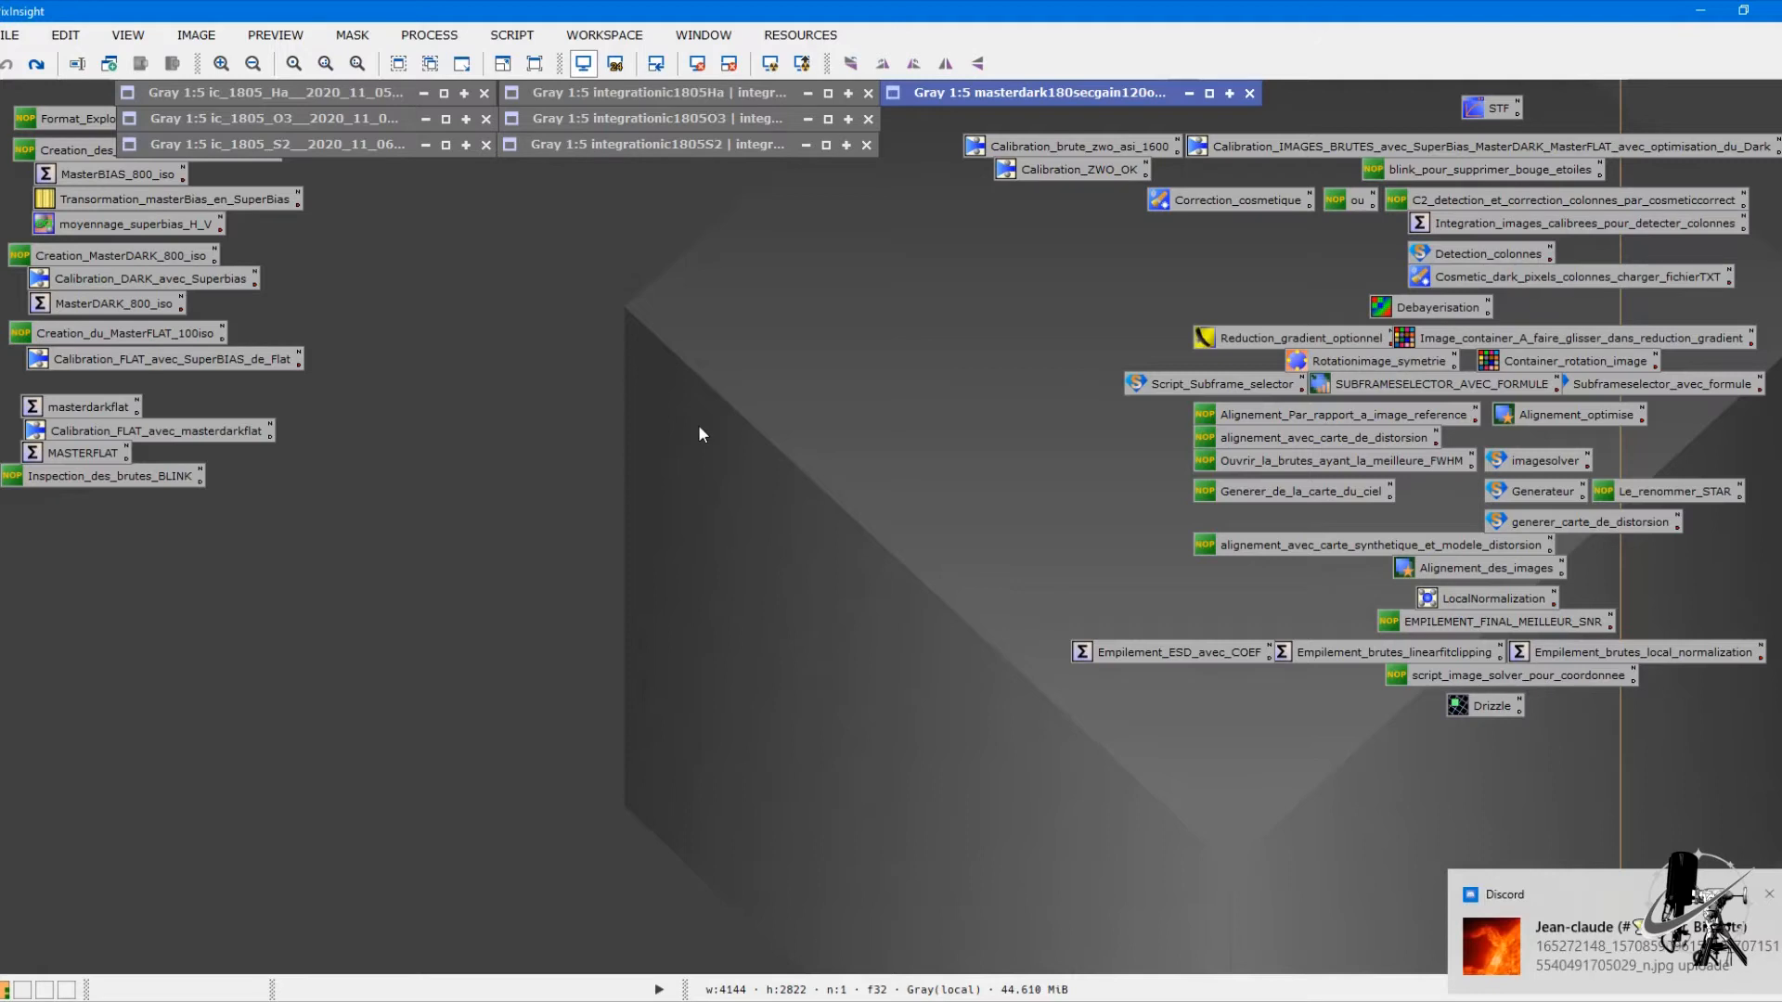
pyautogui.click(1769, 896)
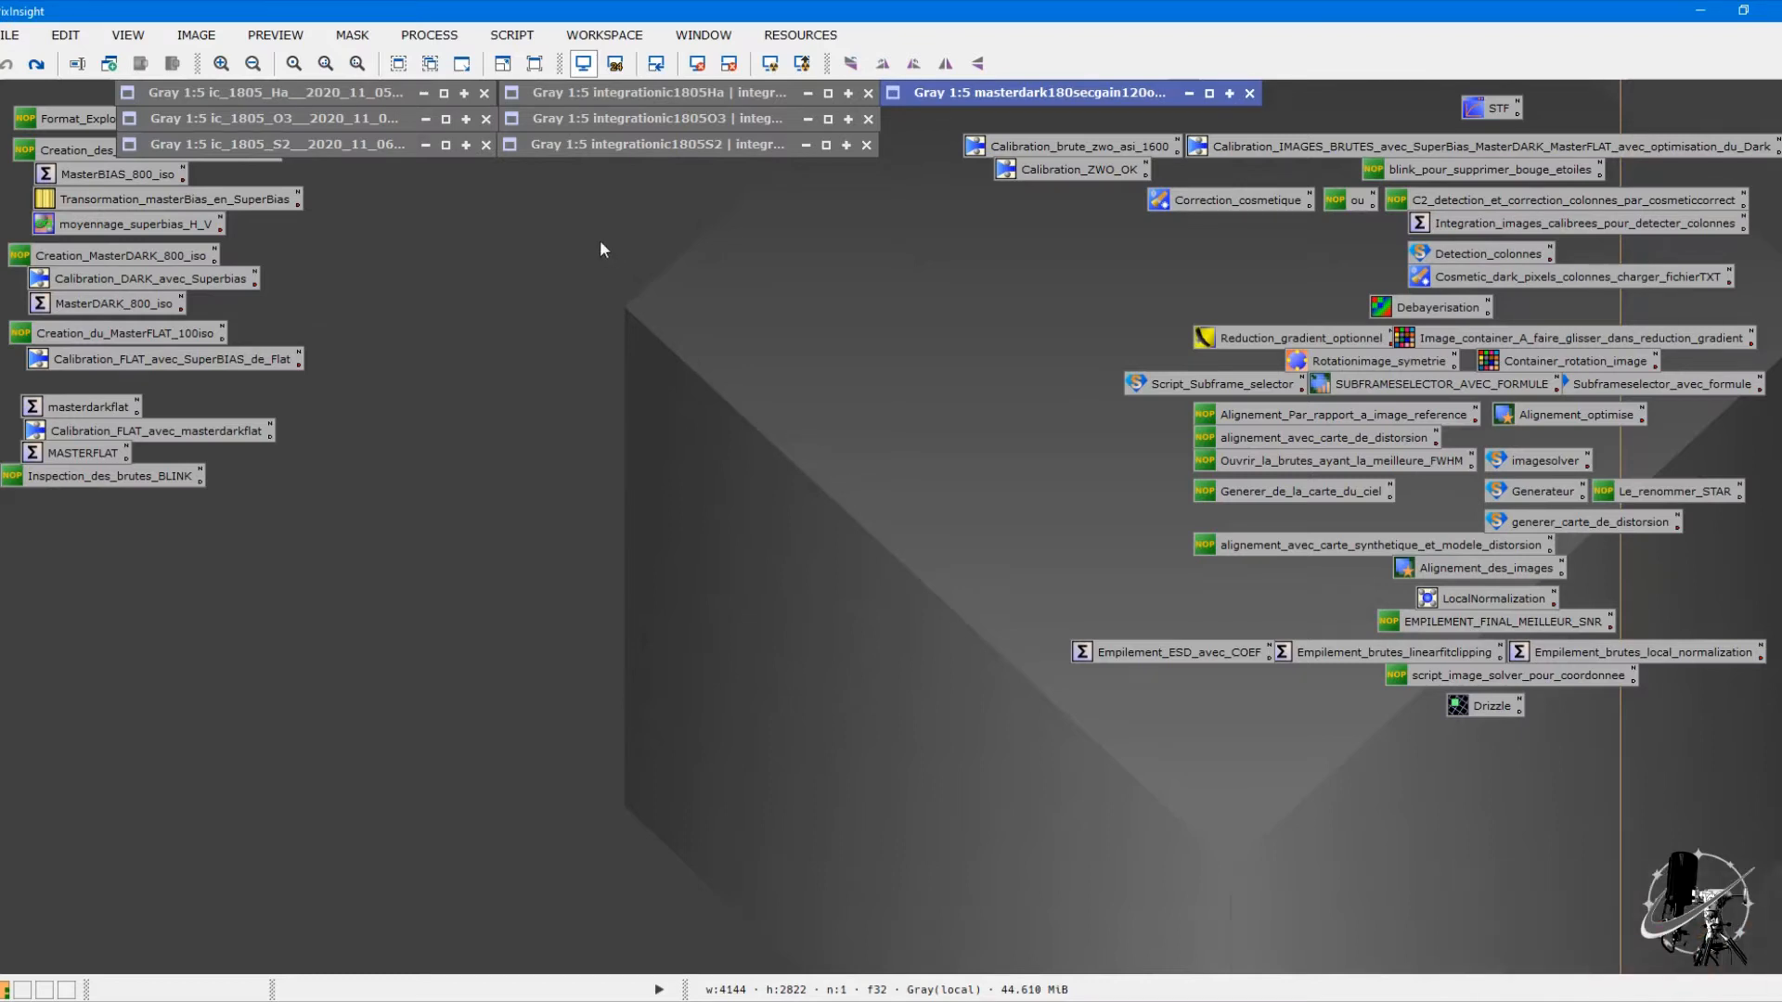
# Step: Open HistogramTransformation, try lowering the shadows clipping point to 0.01763668, and close it without applying
pyautogui.click(429, 34)
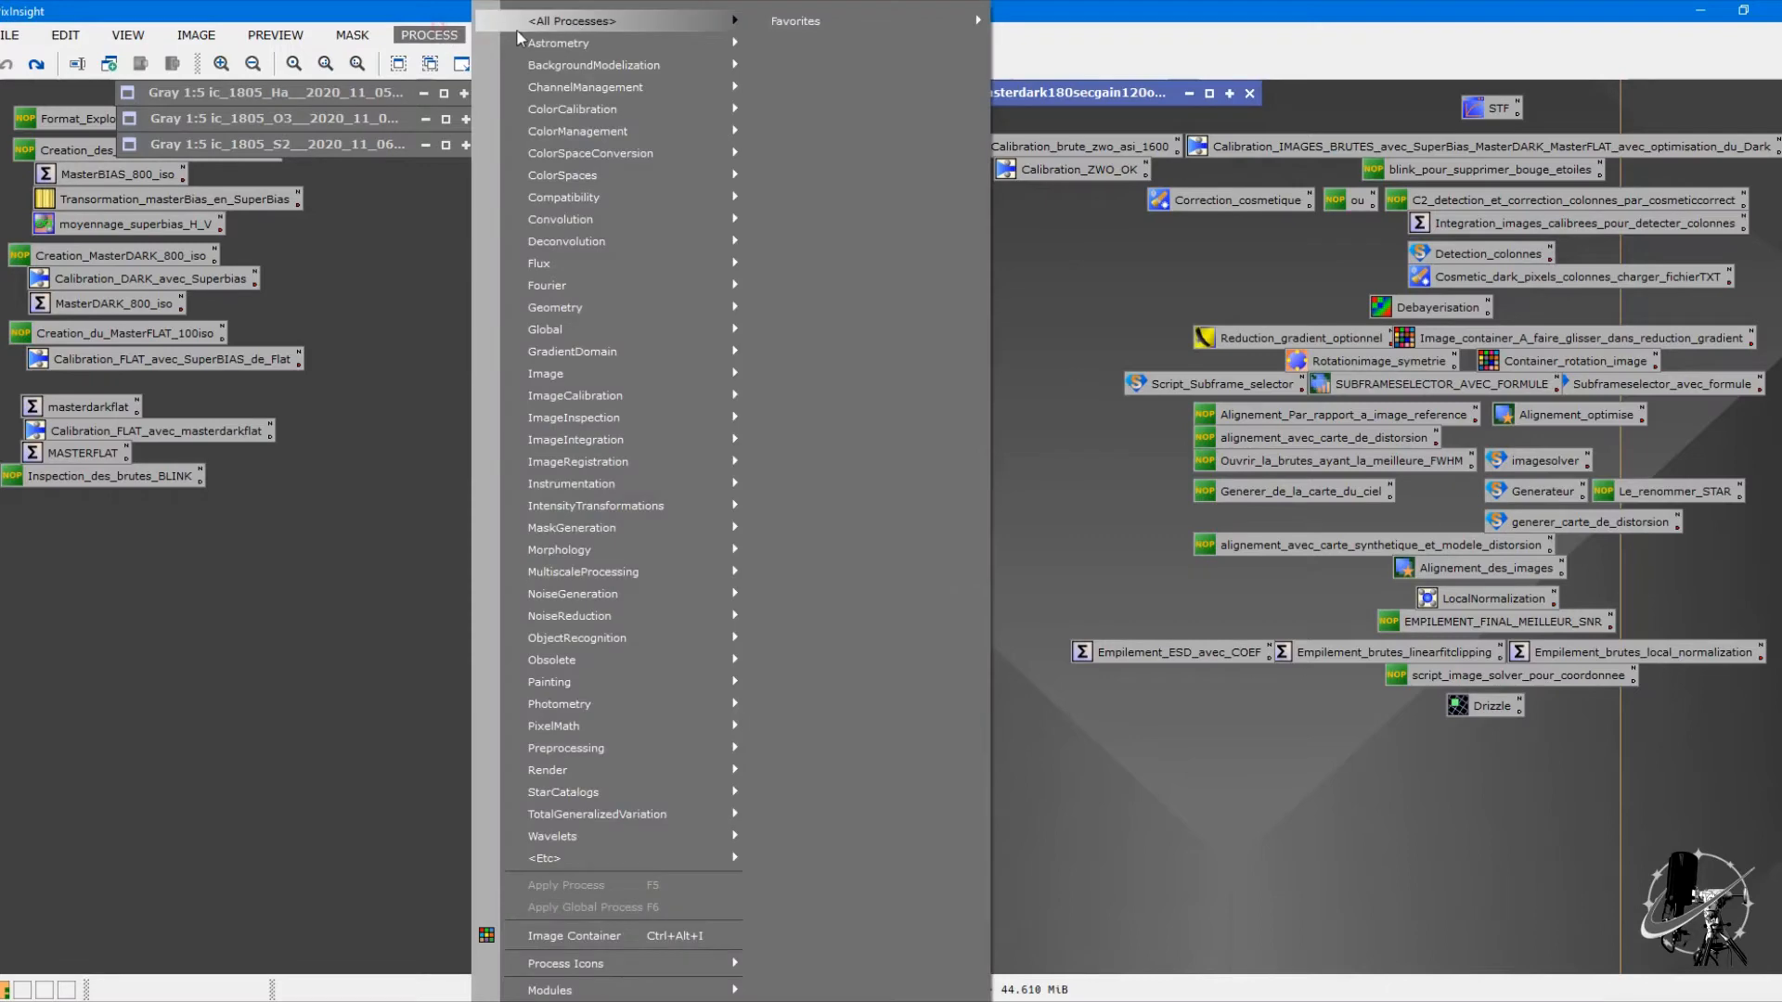
pyautogui.moveTo(596, 23)
pyautogui.click(1162, 343)
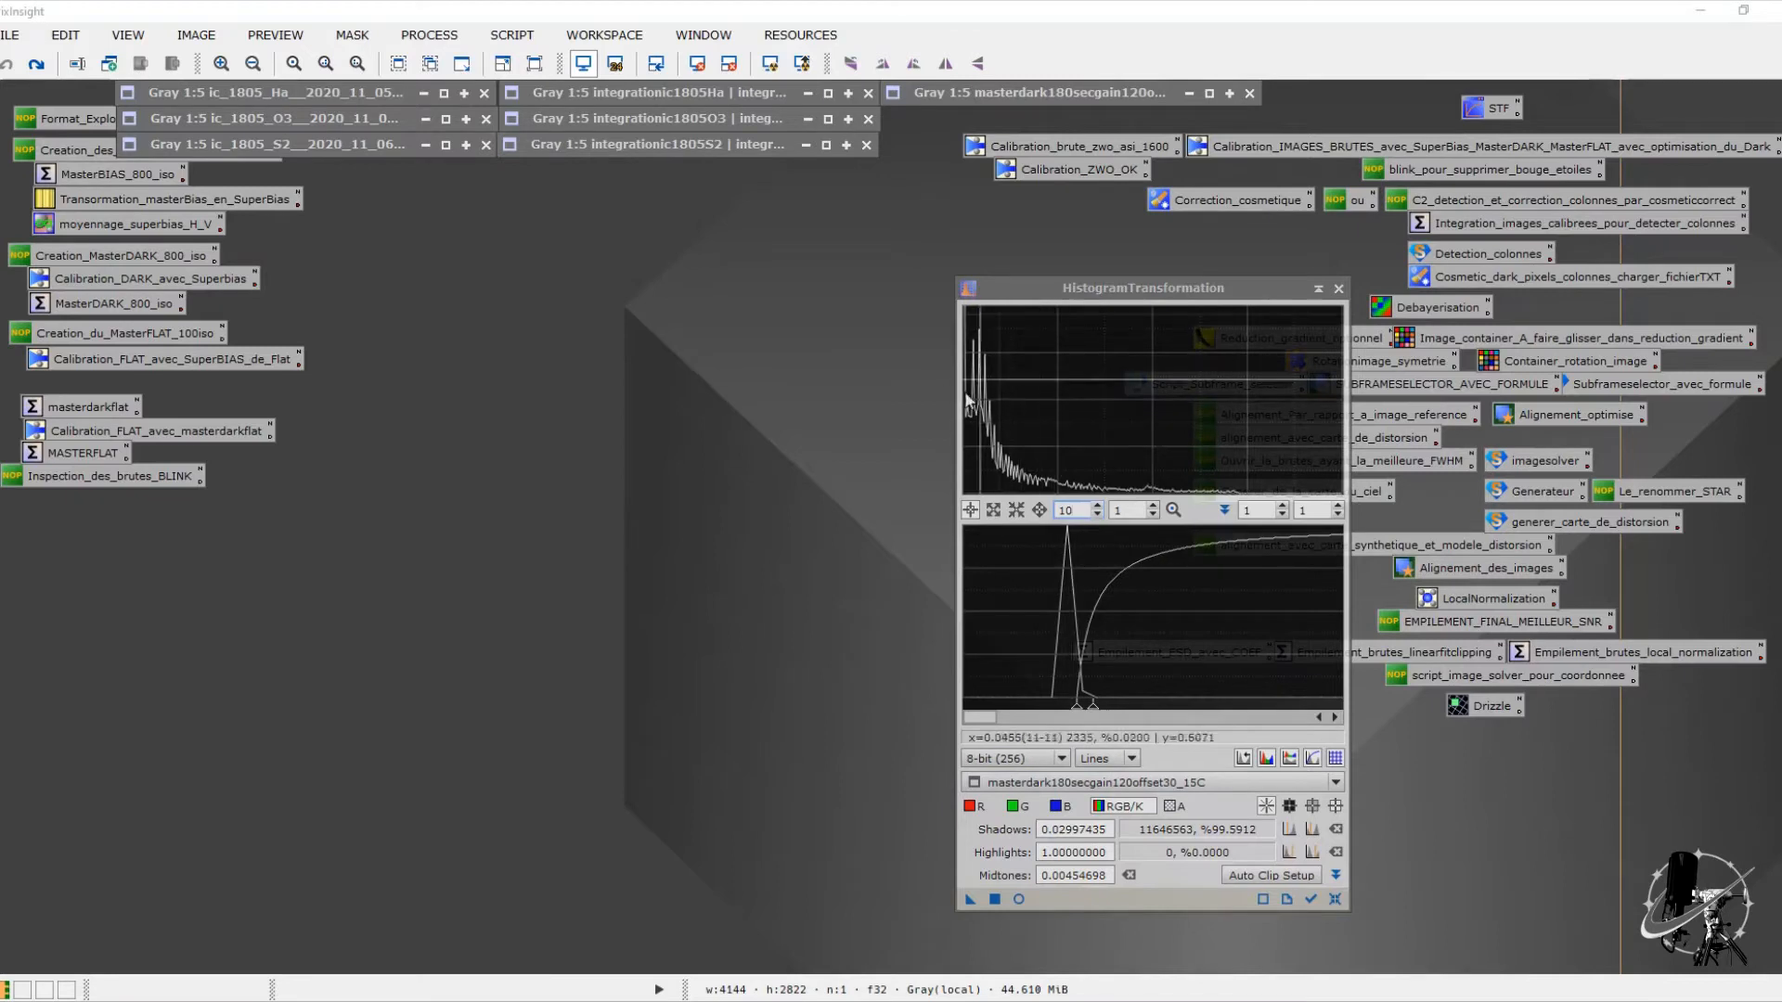
pyautogui.moveTo(1077, 714); pyautogui.dragTo(1030, 713)
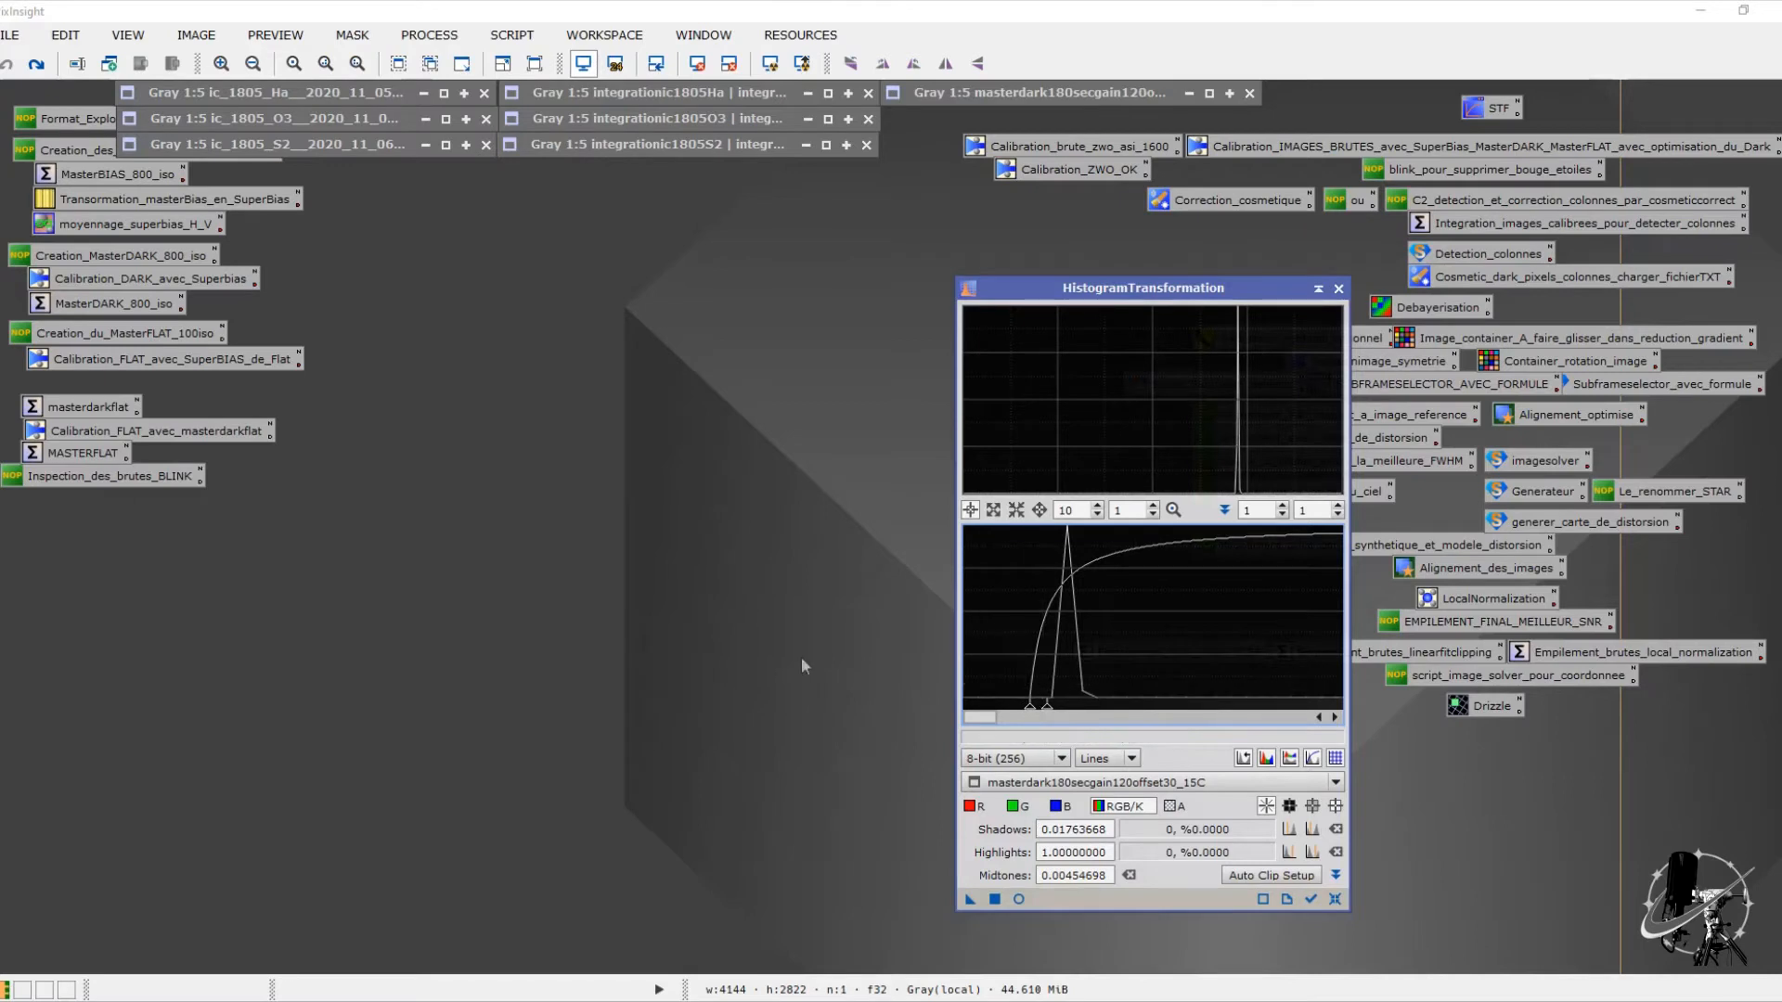
pyautogui.click(1338, 289)
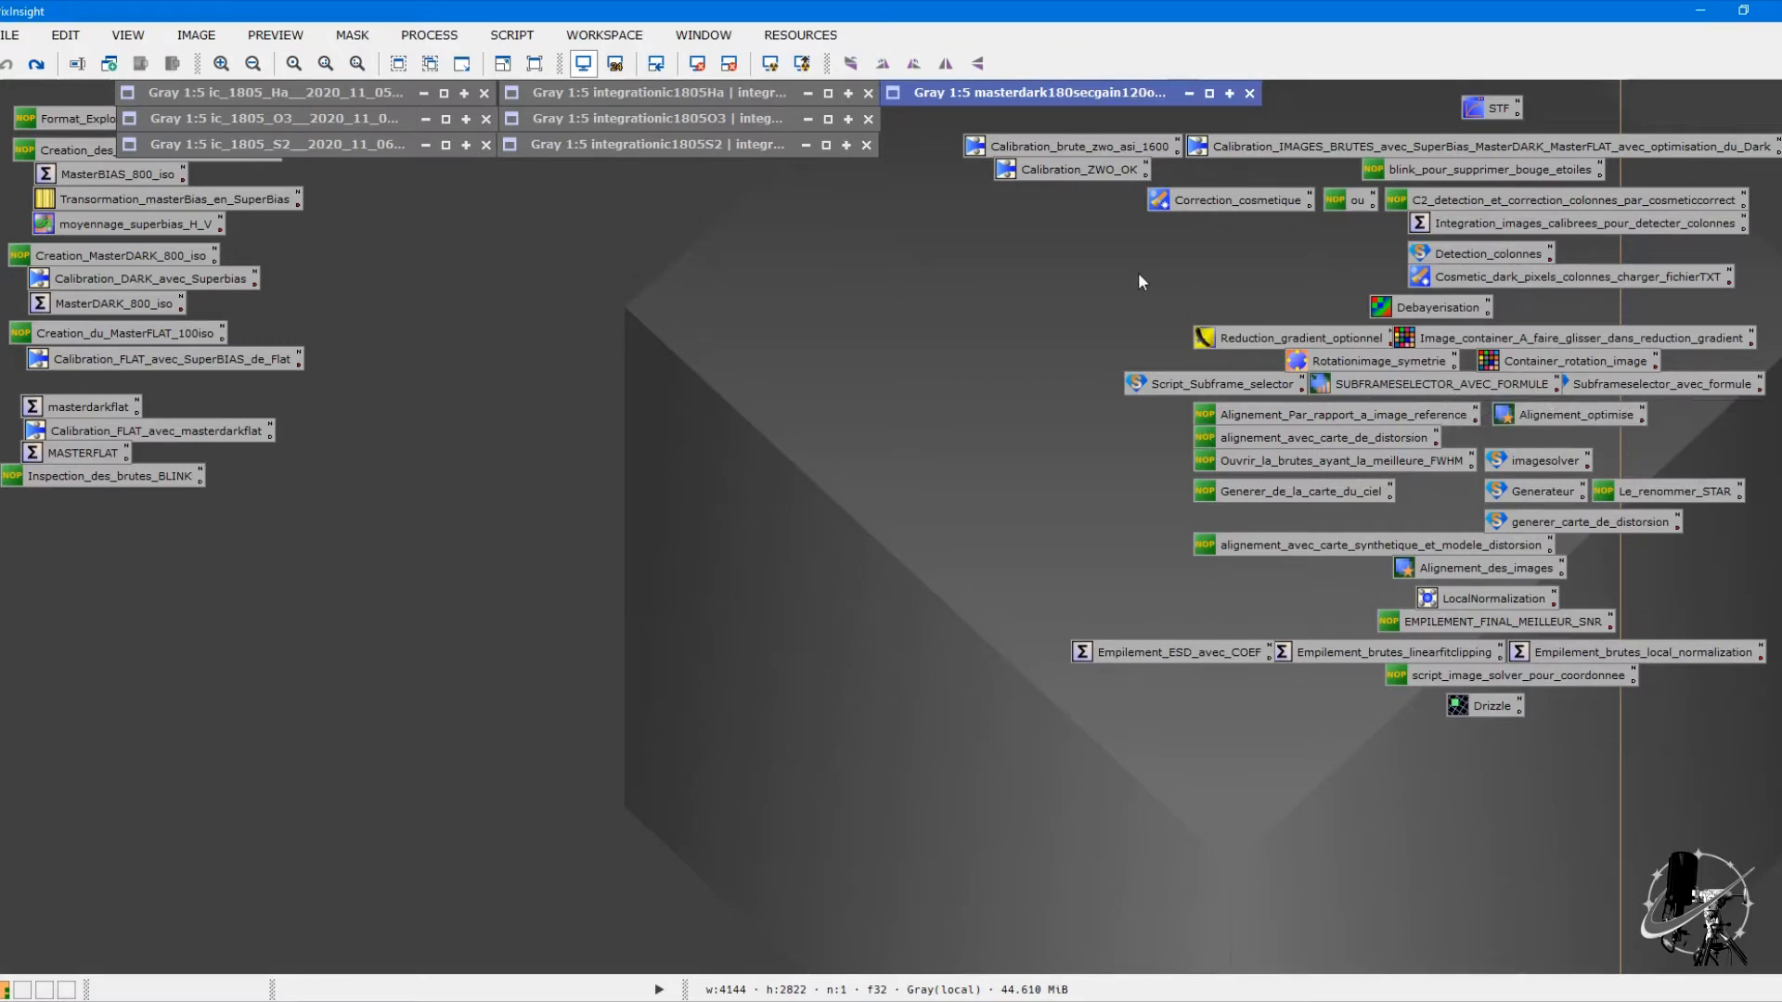
# Step: Open the saved SUBFRAMESELECTOR_AVEC_FORMULE process and place its main window between the Expressions and Measurements windows
pyautogui.doubleClick(1399, 384)
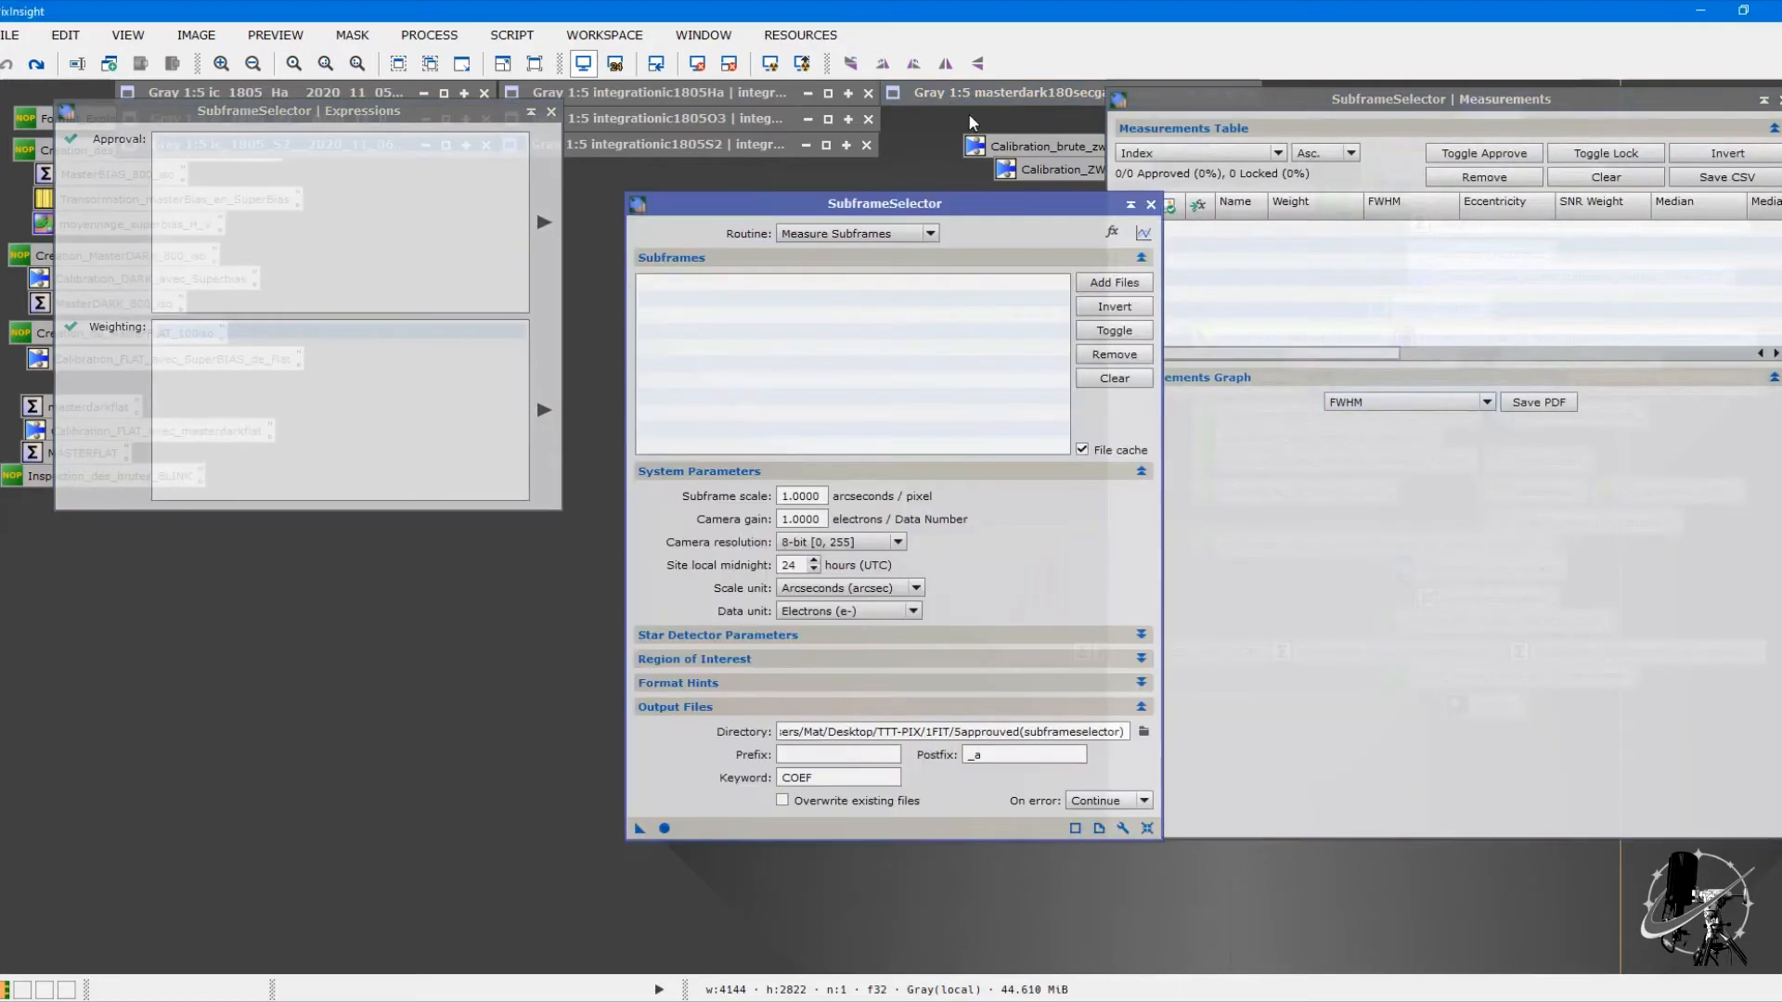
pyautogui.moveTo(936, 210); pyautogui.dragTo(876, 135)
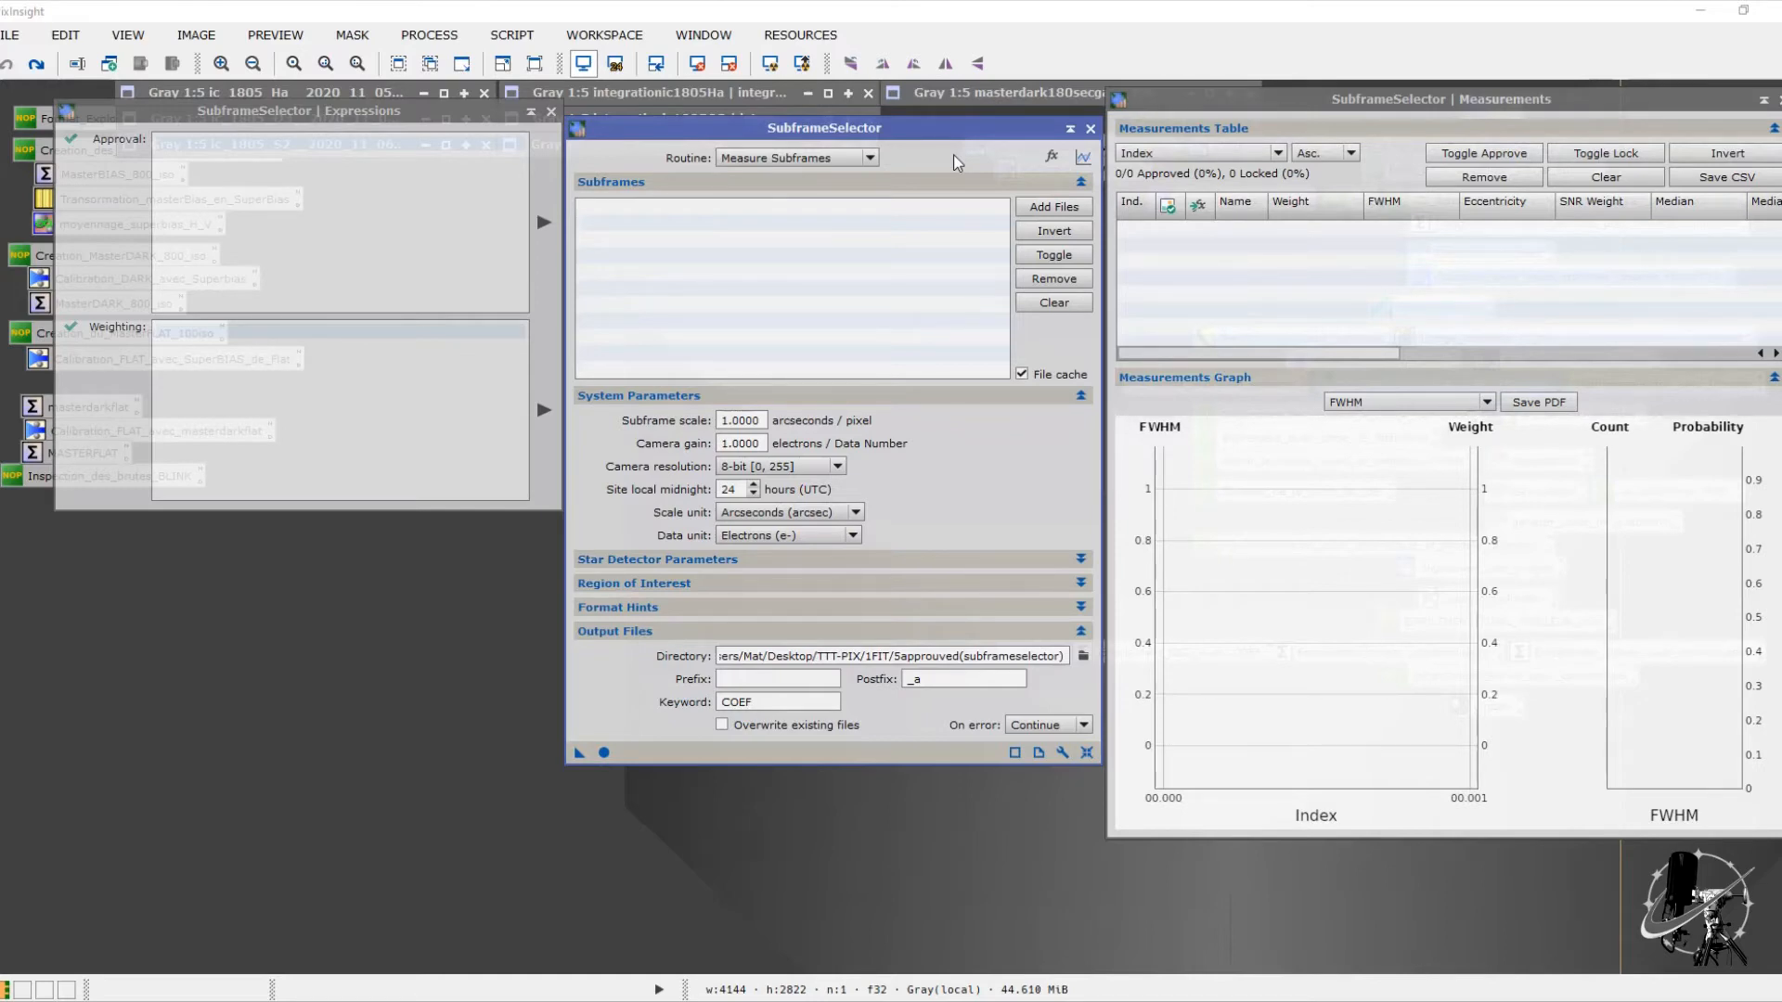
pyautogui.moveTo(989, 120); pyautogui.dragTo(989, 91)
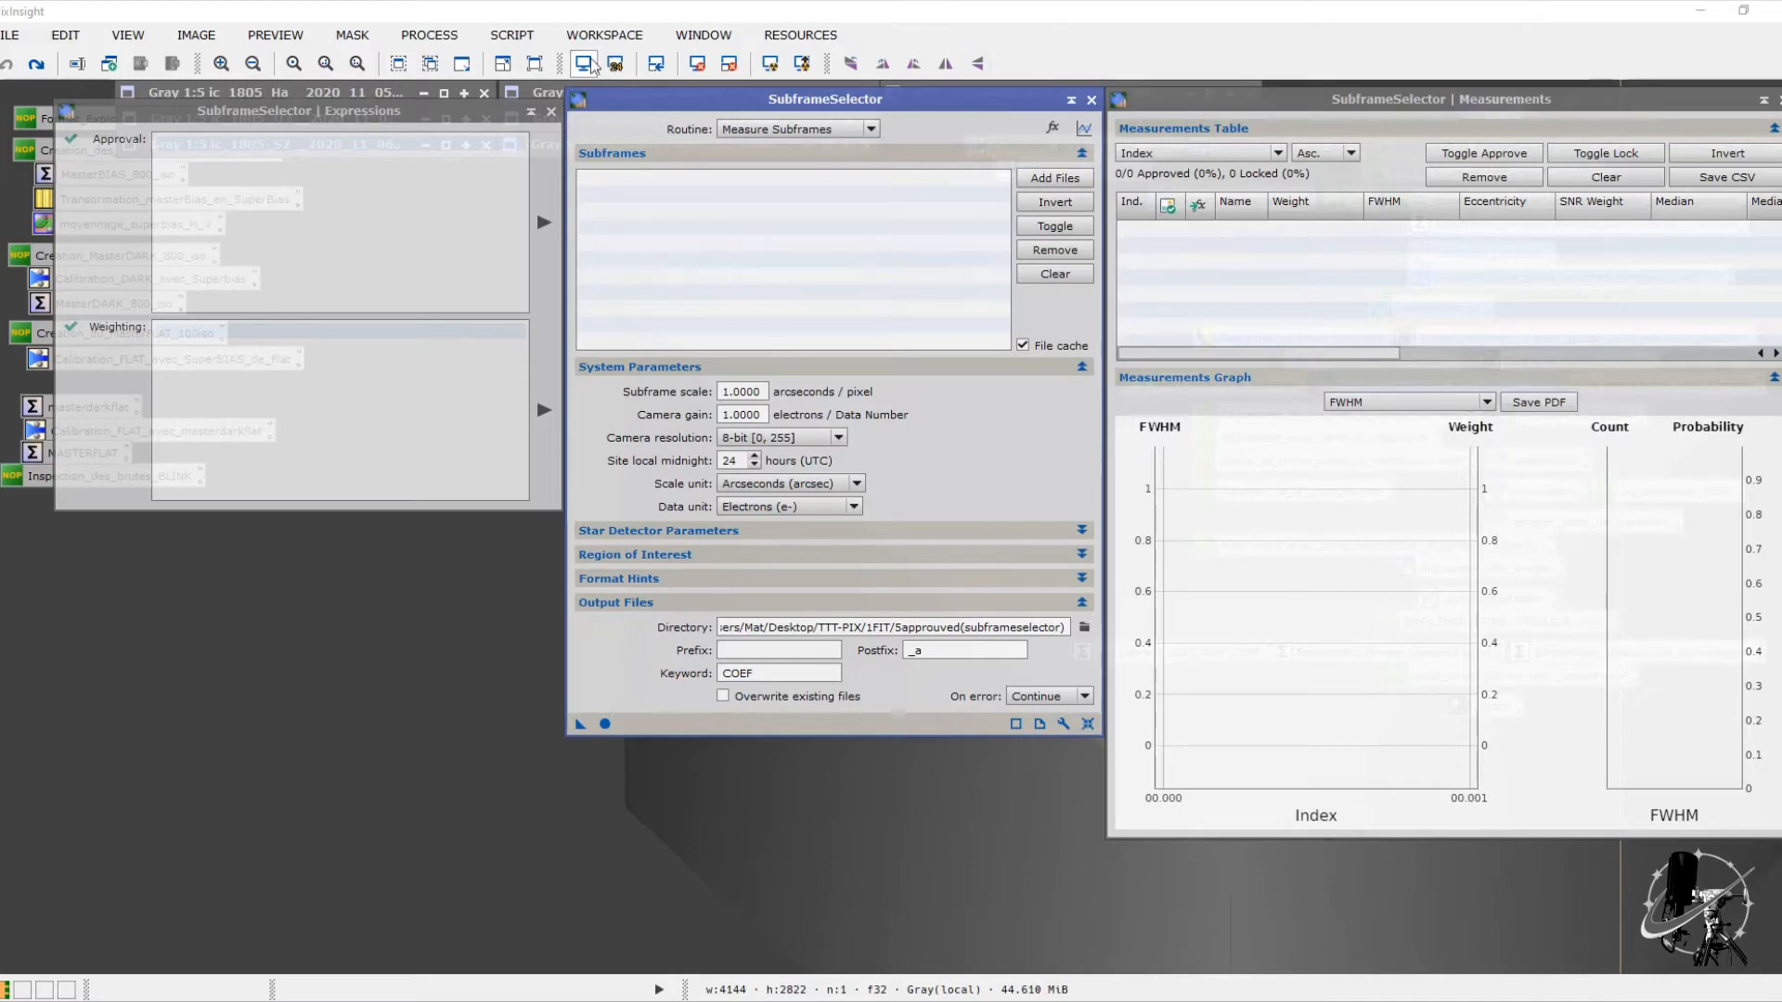
# Step: Switch to the desktop and open the pixsubframeselector Word document from the PIXINSIGHT folder
pyautogui.click(1700, 10)
pyautogui.click(1744, 12)
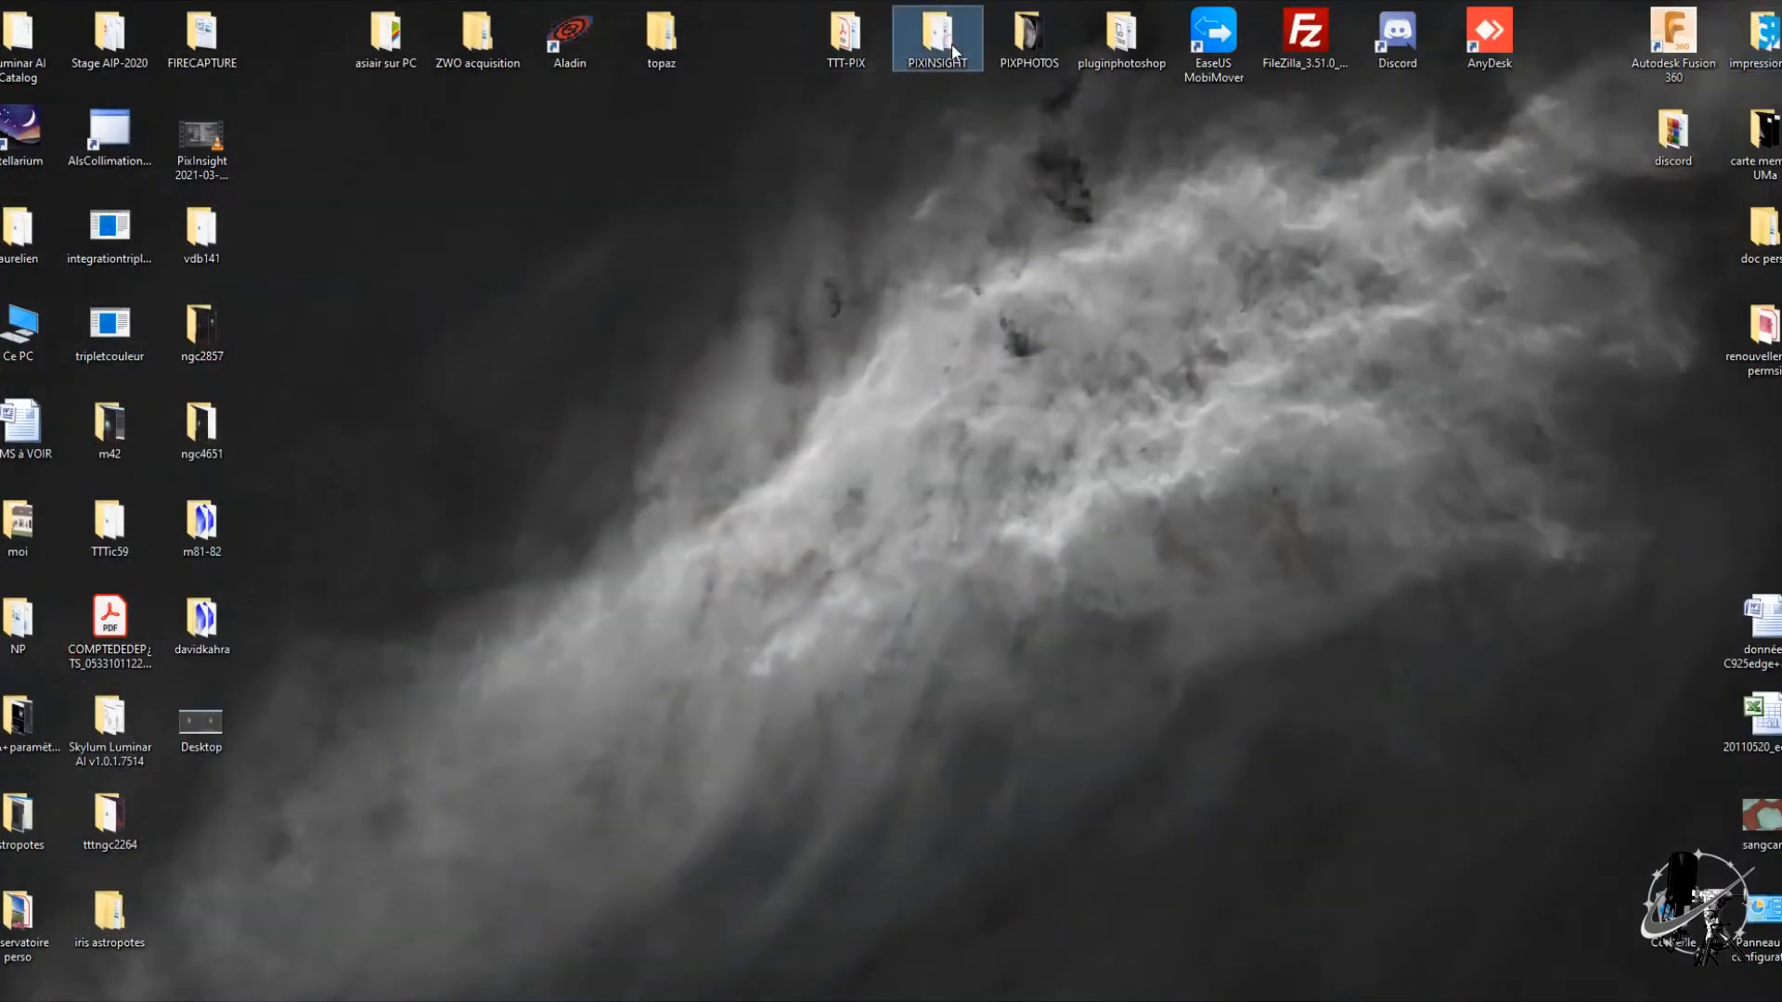
pyautogui.doubleClick(956, 46)
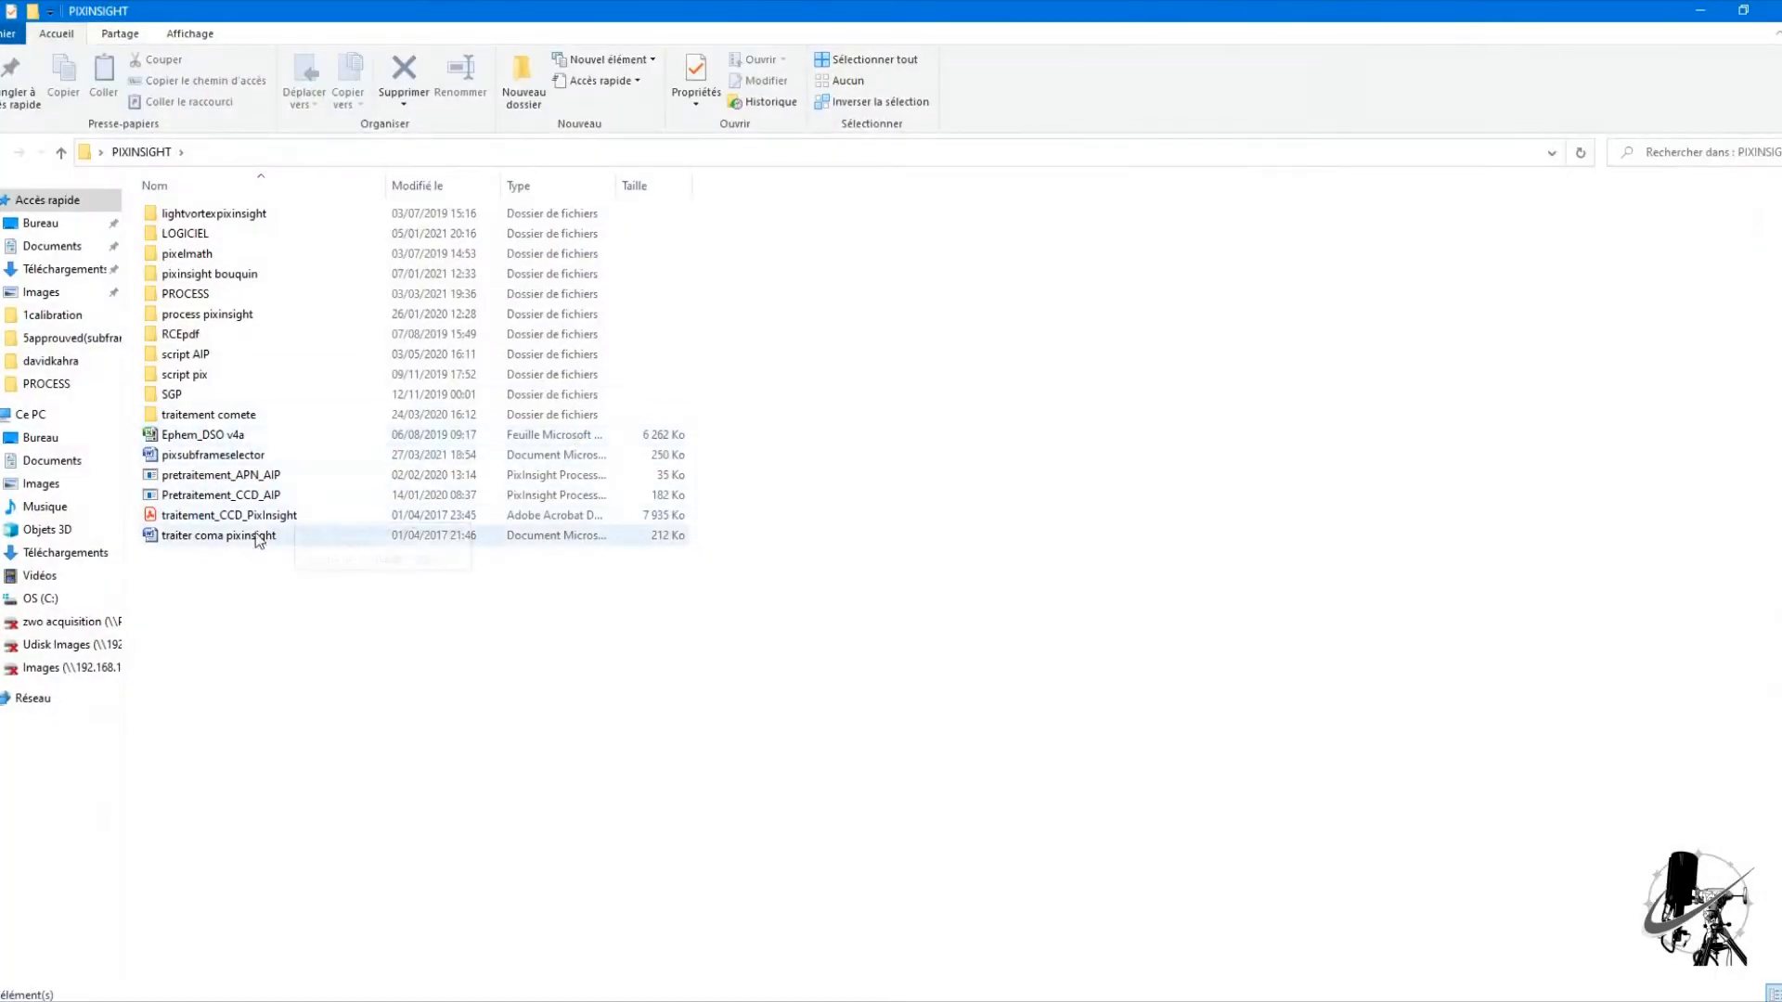
pyautogui.doubleClick(286, 453)
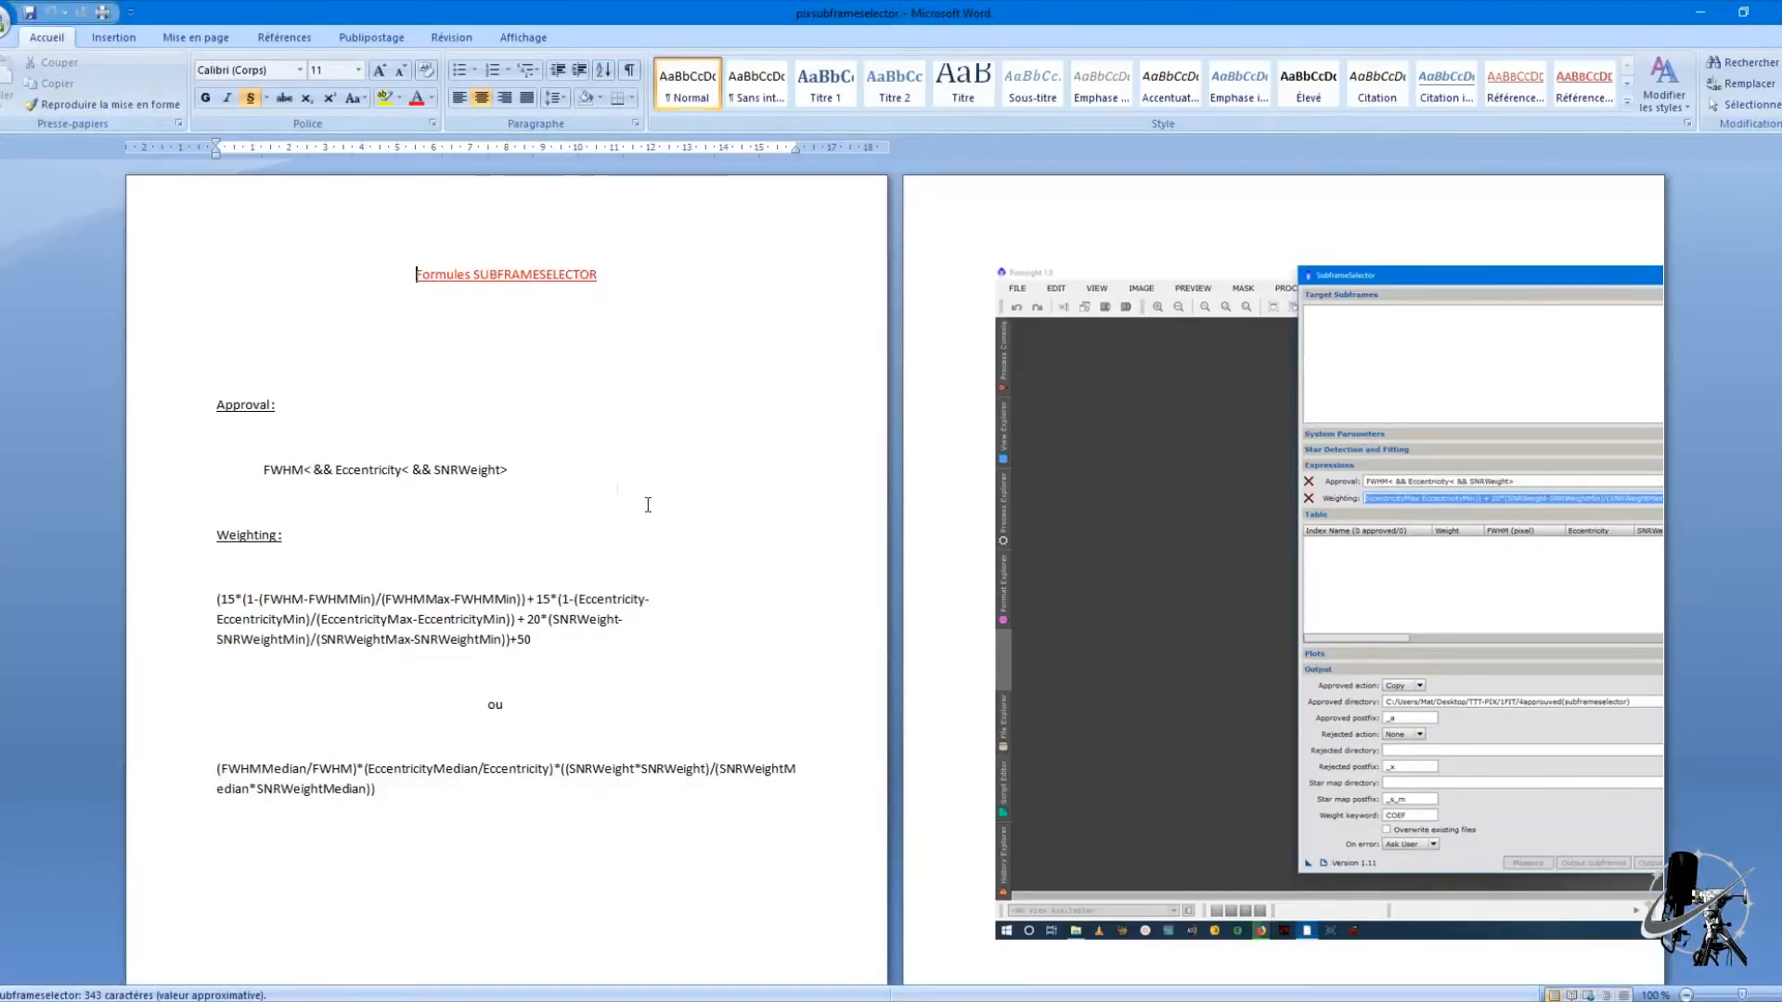
# Step: Copy the approval formula "FWHM< && Eccentricity< && SNRWeight>" from Word and paste it as SubframeSelector's approval expression in PixInsight
pyautogui.moveTo(554, 468); pyautogui.dragTo(319, 482)
pyautogui.rightClick(274, 489)
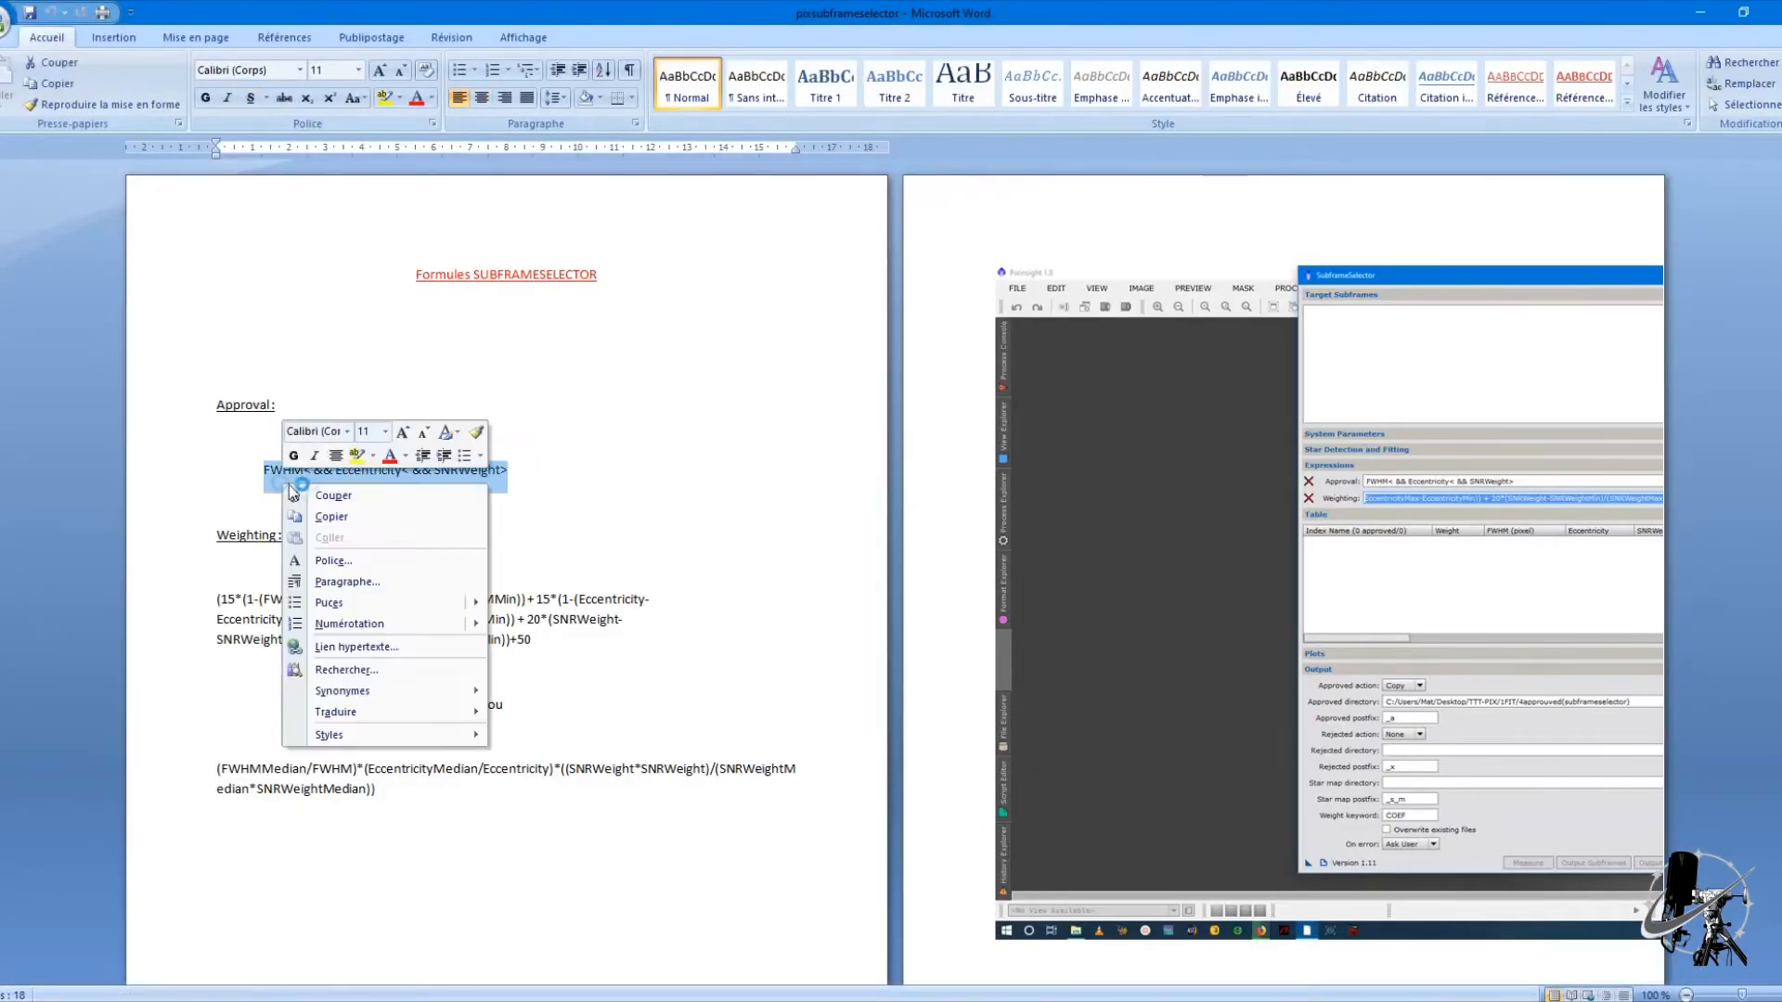
pyautogui.click(341, 513)
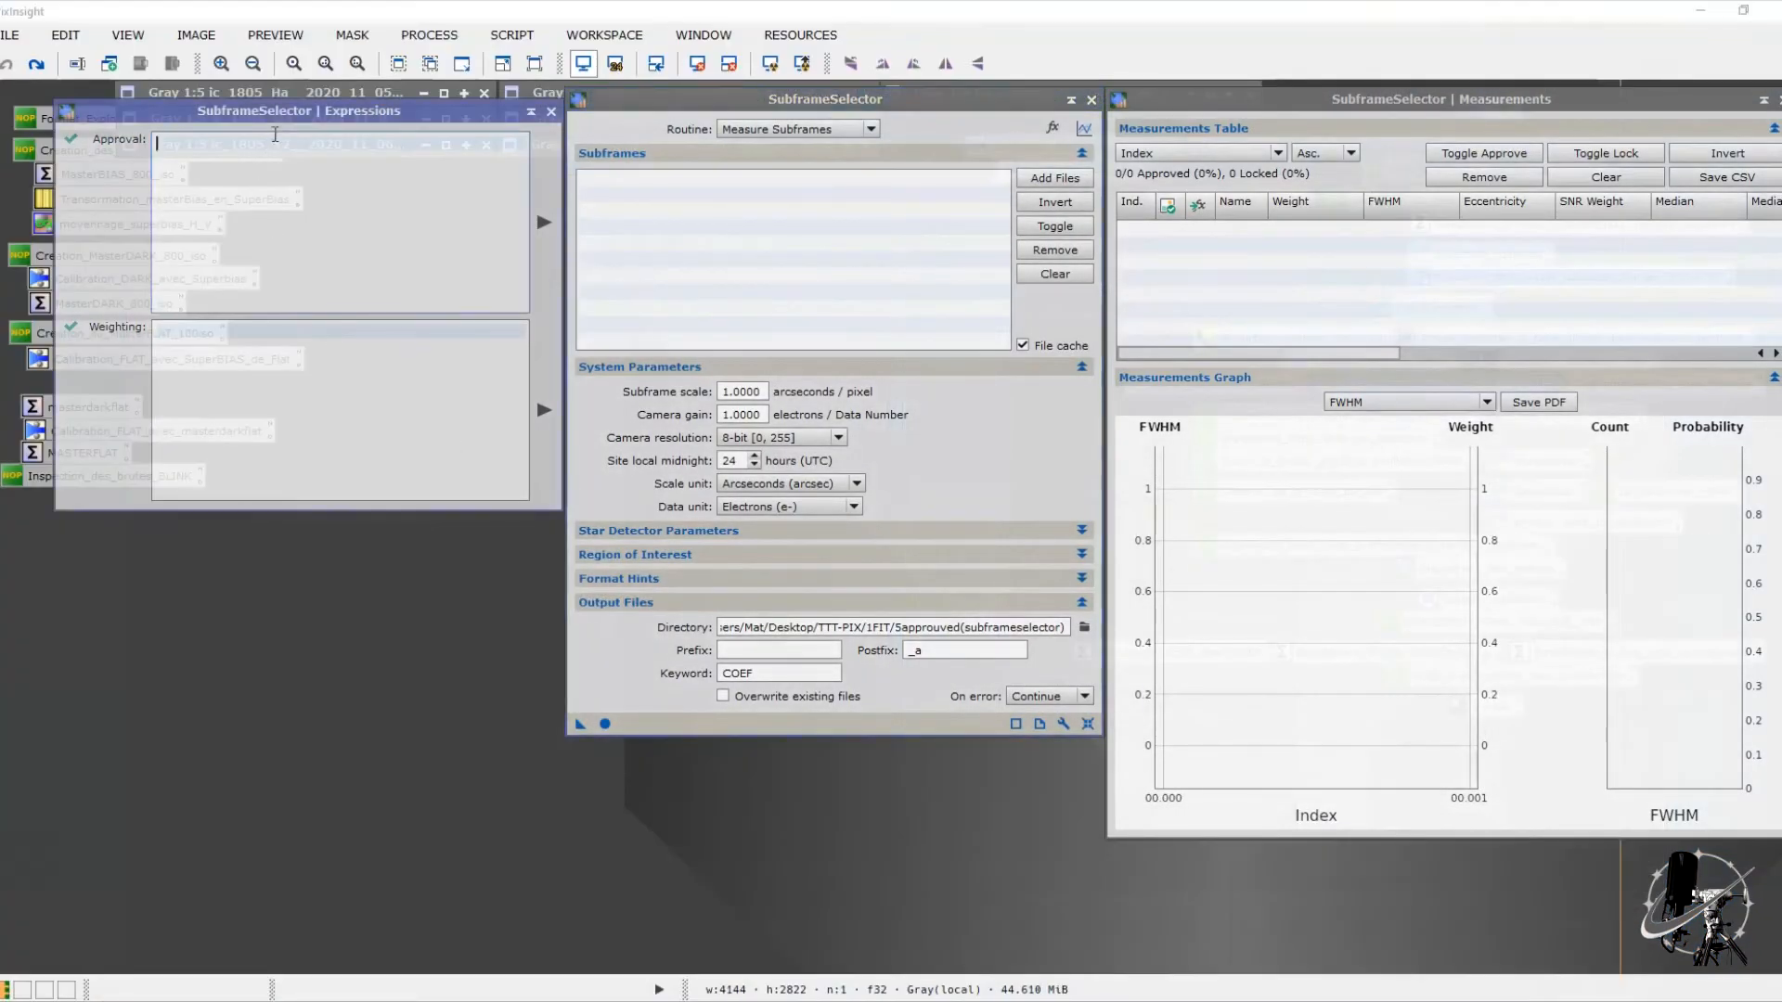
pyautogui.rightClick(343, 199)
pyautogui.click(387, 262)
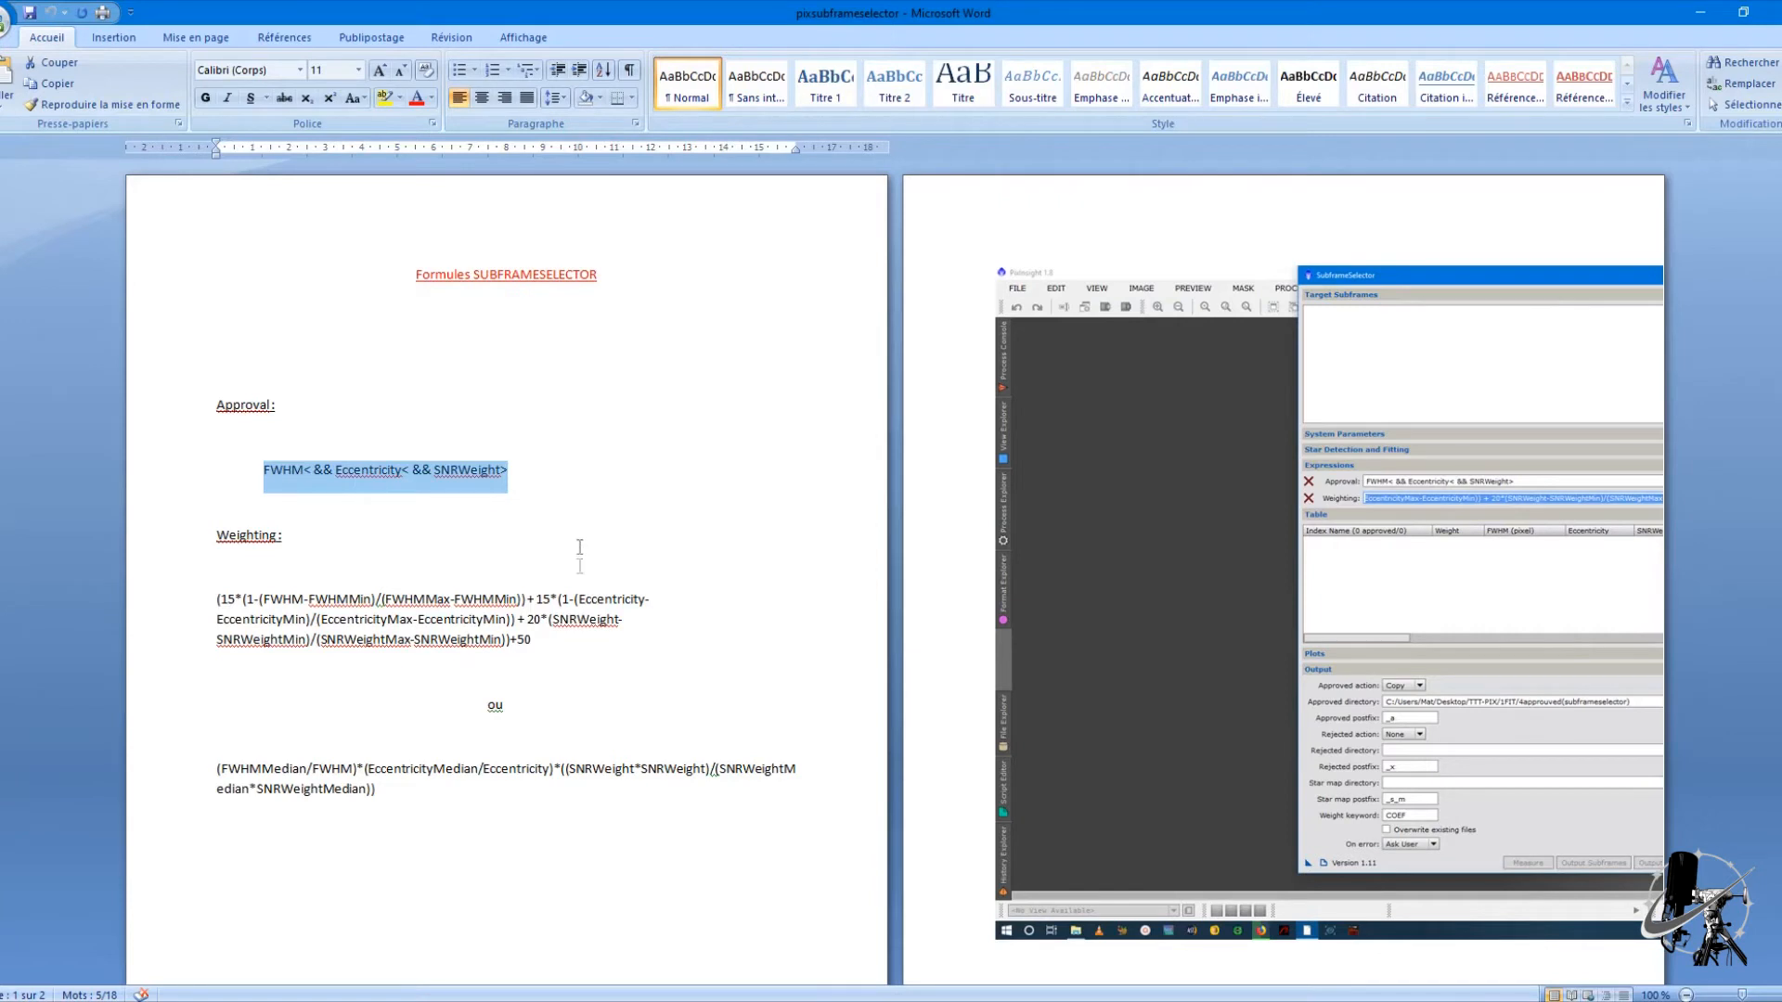
# Step: Copy the first weighting formula, ending in +50, from the Word document and paste it as SubframeSelector's weighting expression in PixInsight
pyautogui.click(566, 639)
pyautogui.moveTo(566, 639); pyautogui.dragTo(216, 599)
pyautogui.rightClick(260, 608)
pyautogui.click(316, 645)
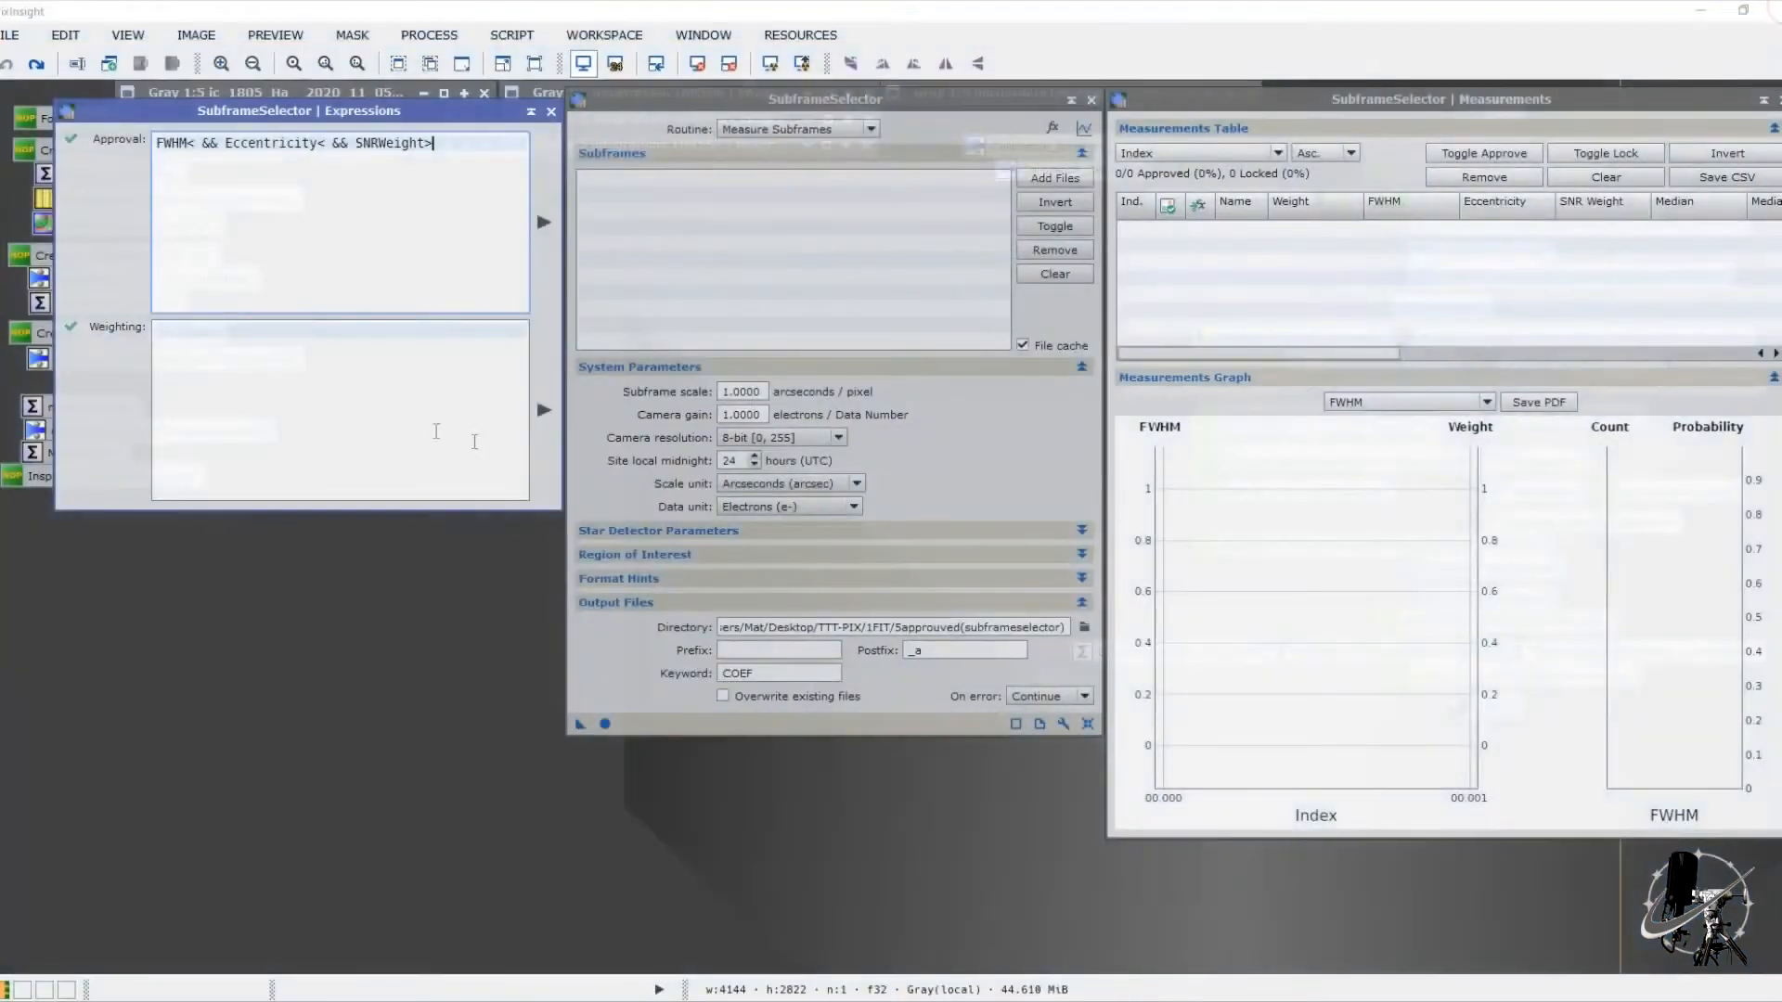
pyautogui.rightClick(254, 327)
pyautogui.click(351, 443)
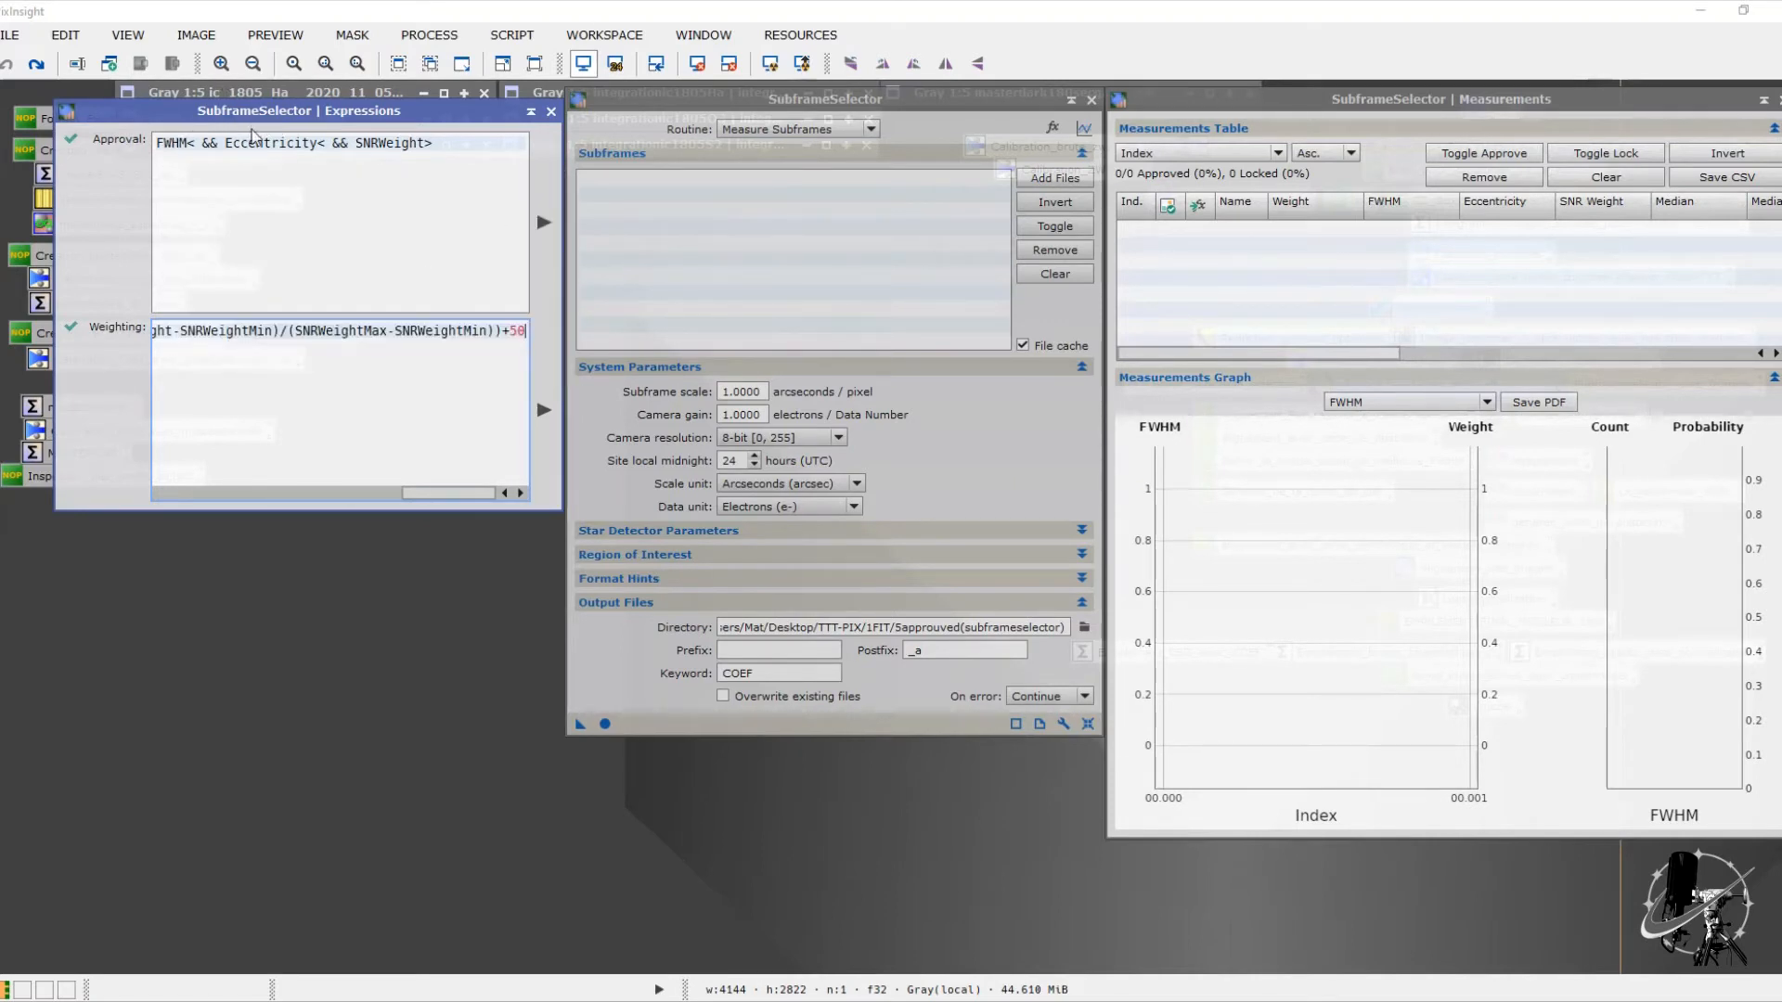
# Step: Complete the approval expression with the limits FWHM<2.5, Eccentricity<0.55 and SNRWeight>1
pyautogui.click(194, 144)
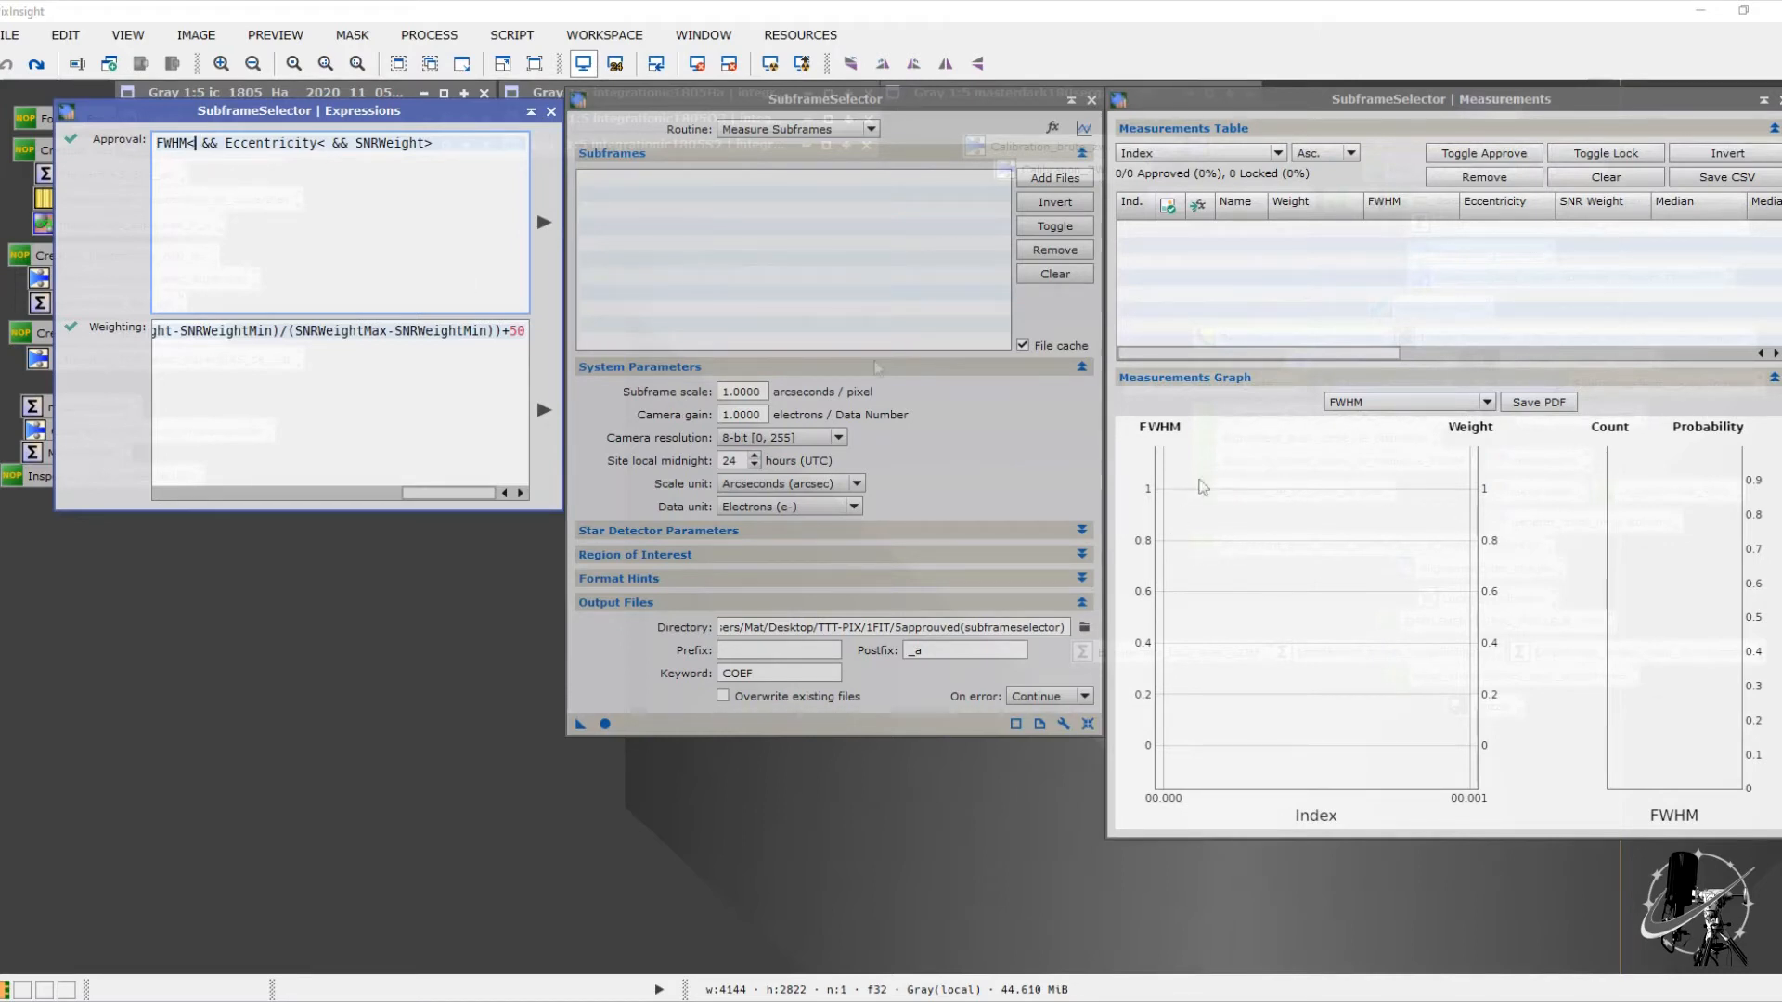
pyautogui.write('2.5')
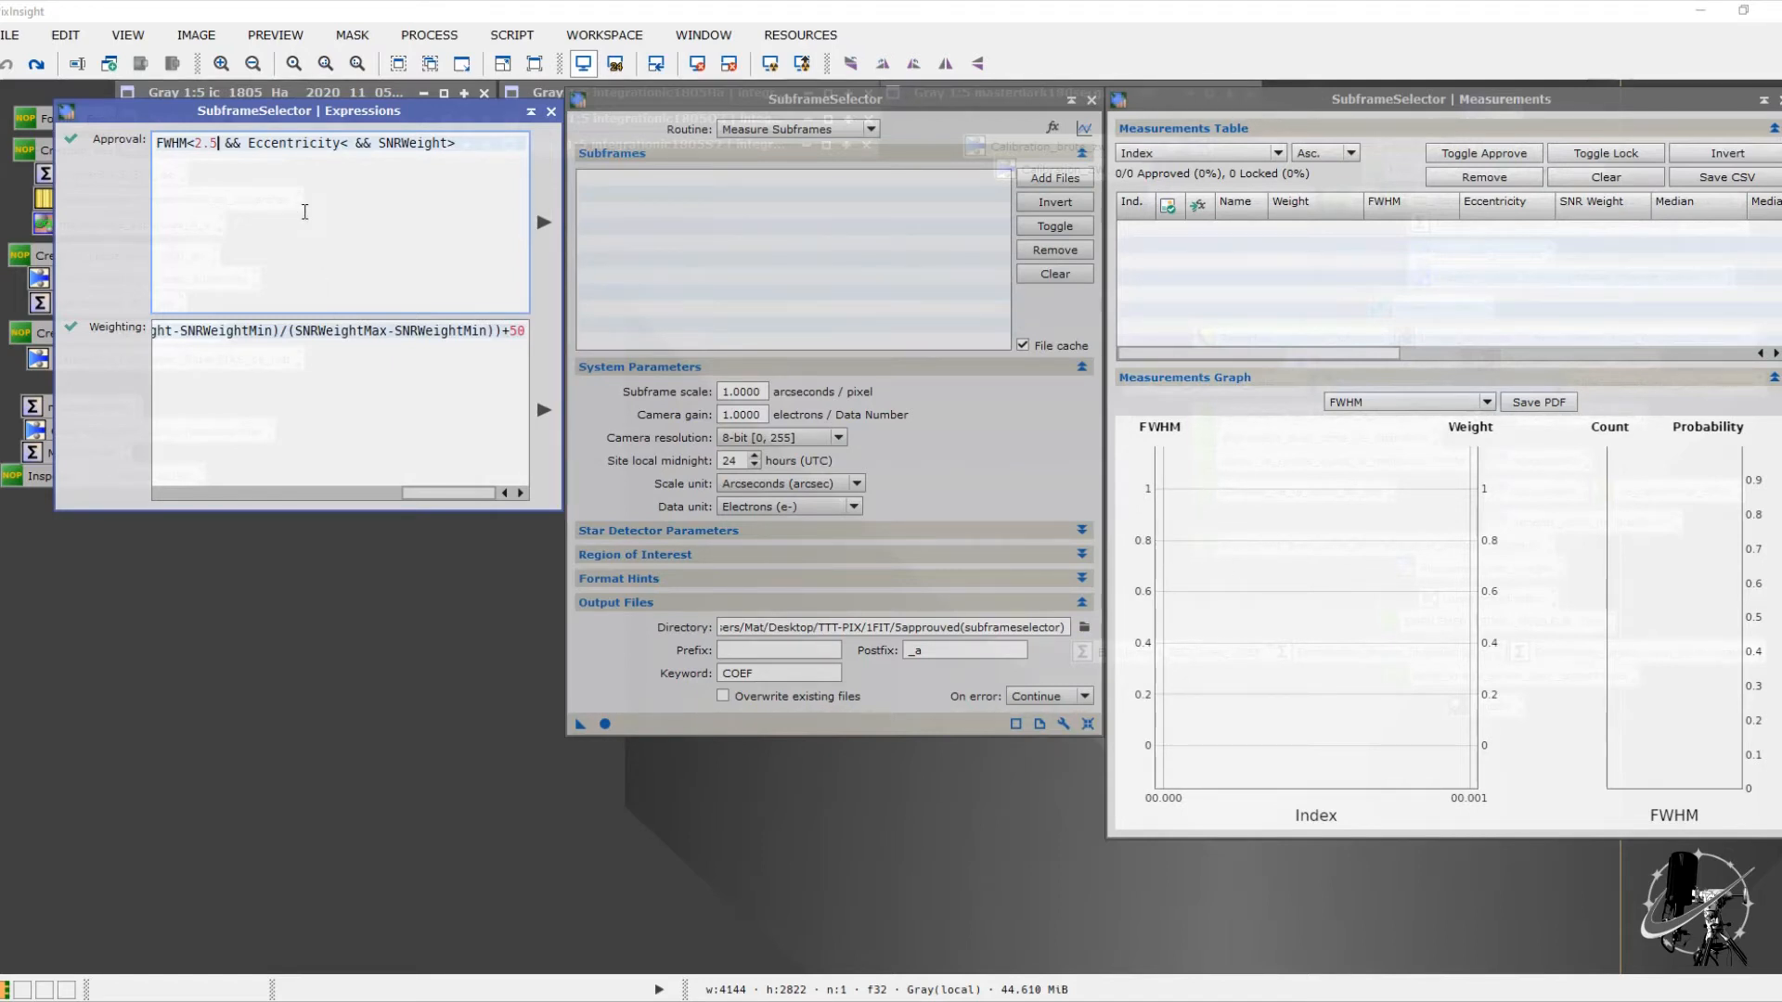
pyautogui.click(349, 144)
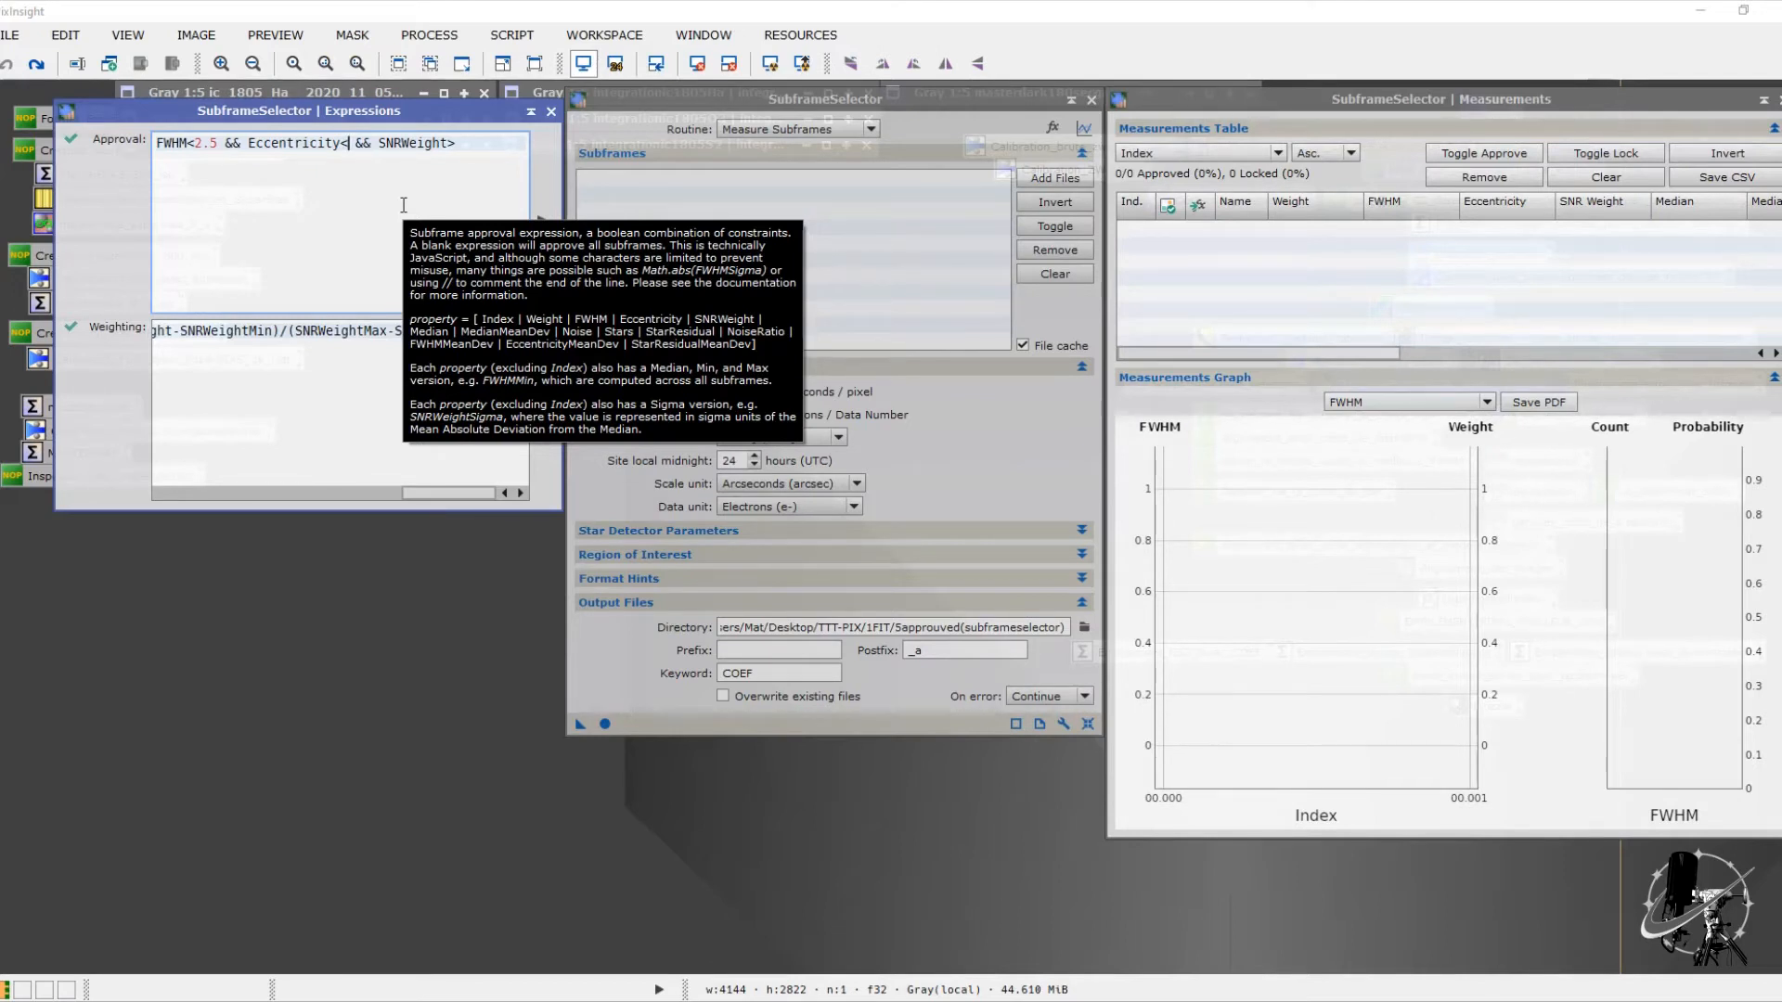
pyautogui.write('0.55')
pyautogui.click(462, 227)
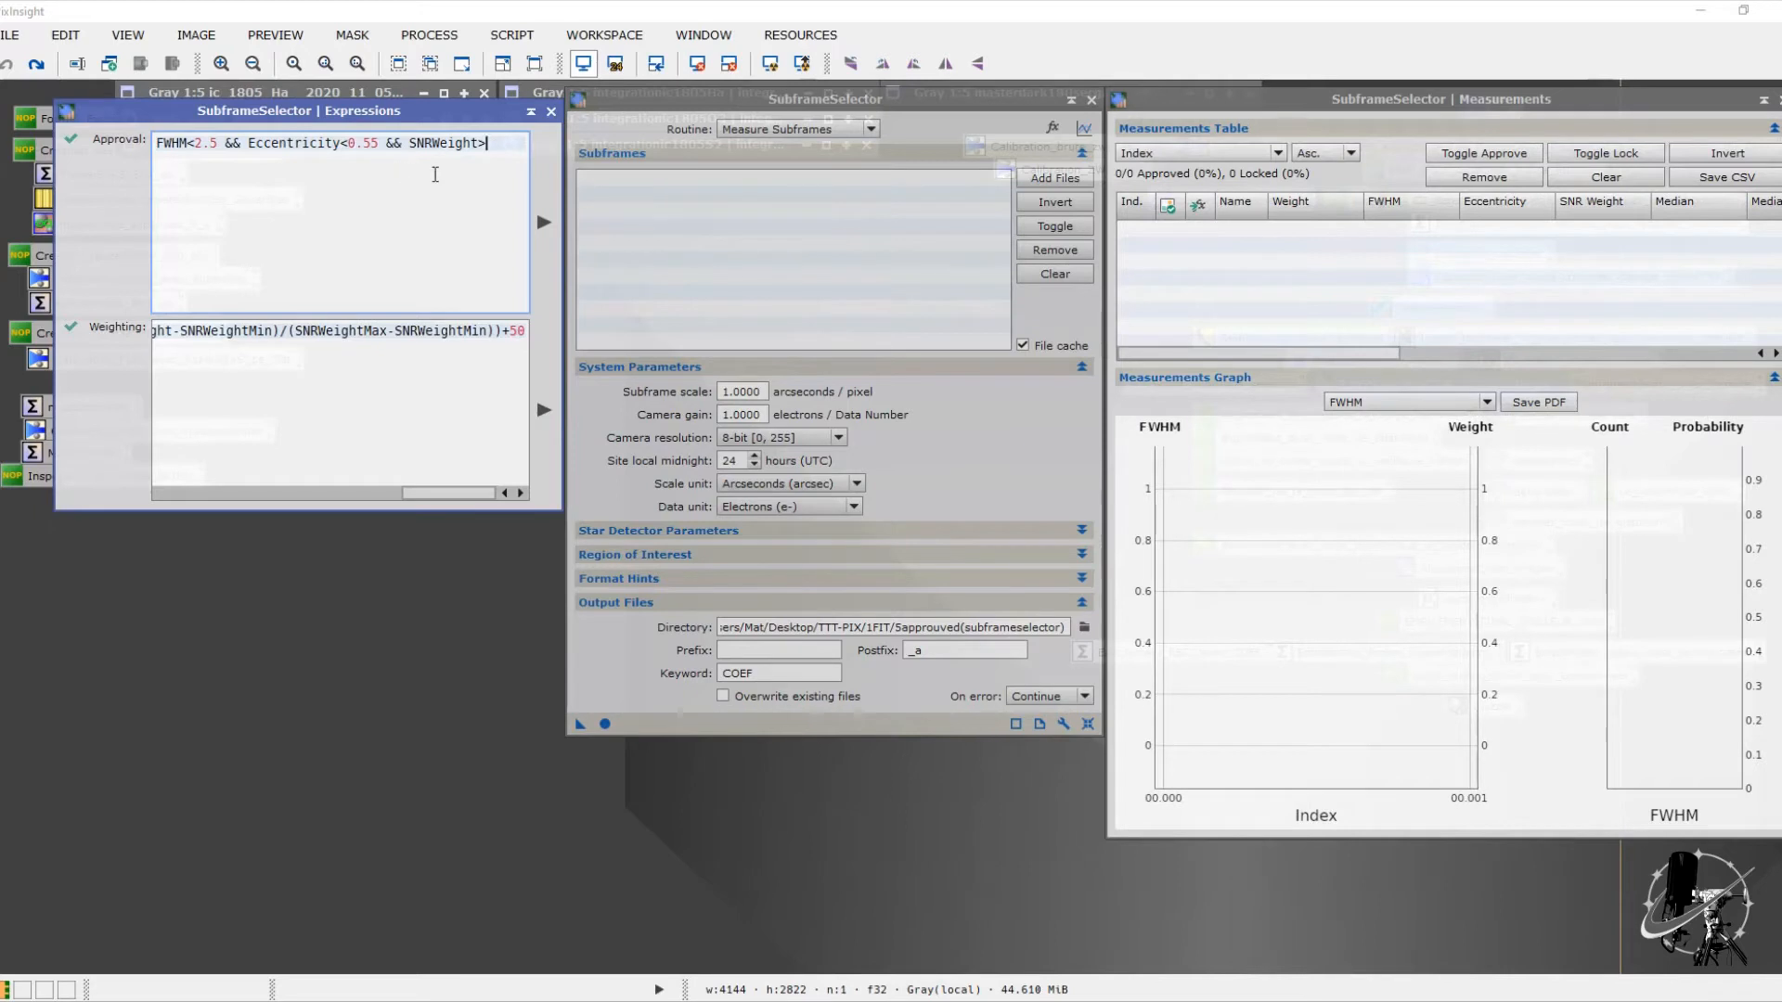
pyautogui.write('1')
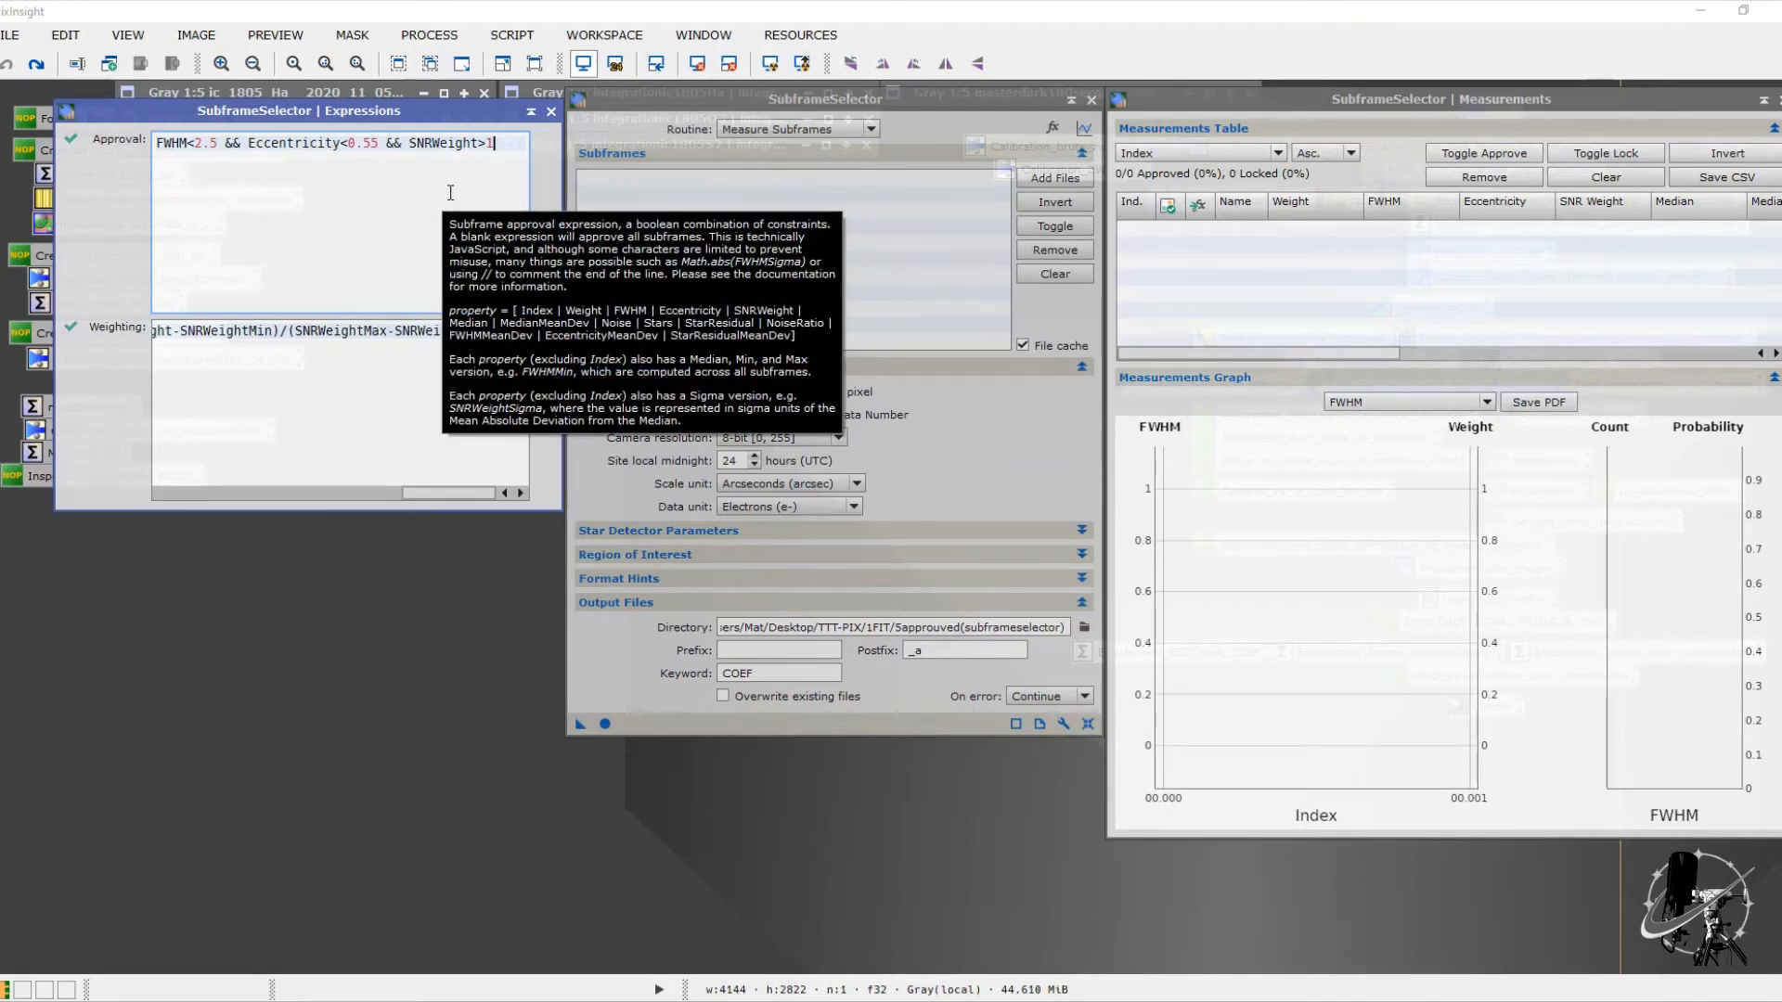
# Step: Add the Ha, O3 and S2 FITS frames of ic 1805 as subframes and run the Measure Subframes routine
pyautogui.click(1049, 177)
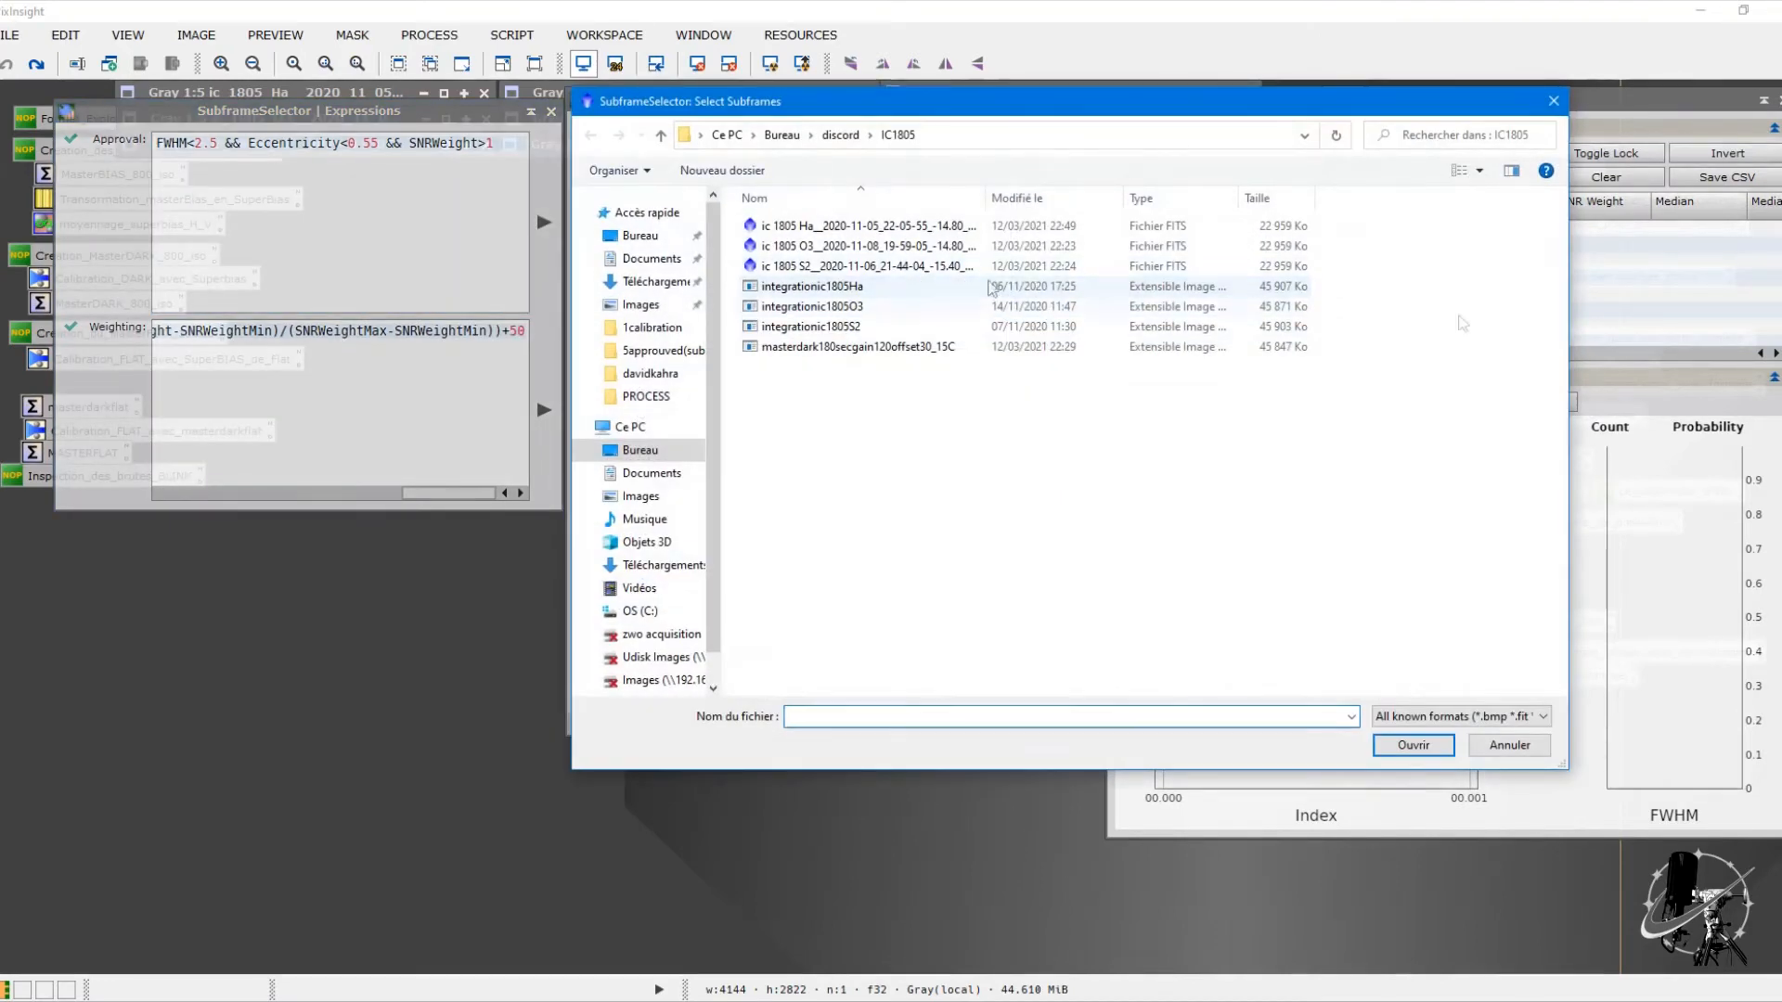
pyautogui.moveTo(1331, 271); pyautogui.dragTo(1268, 220)
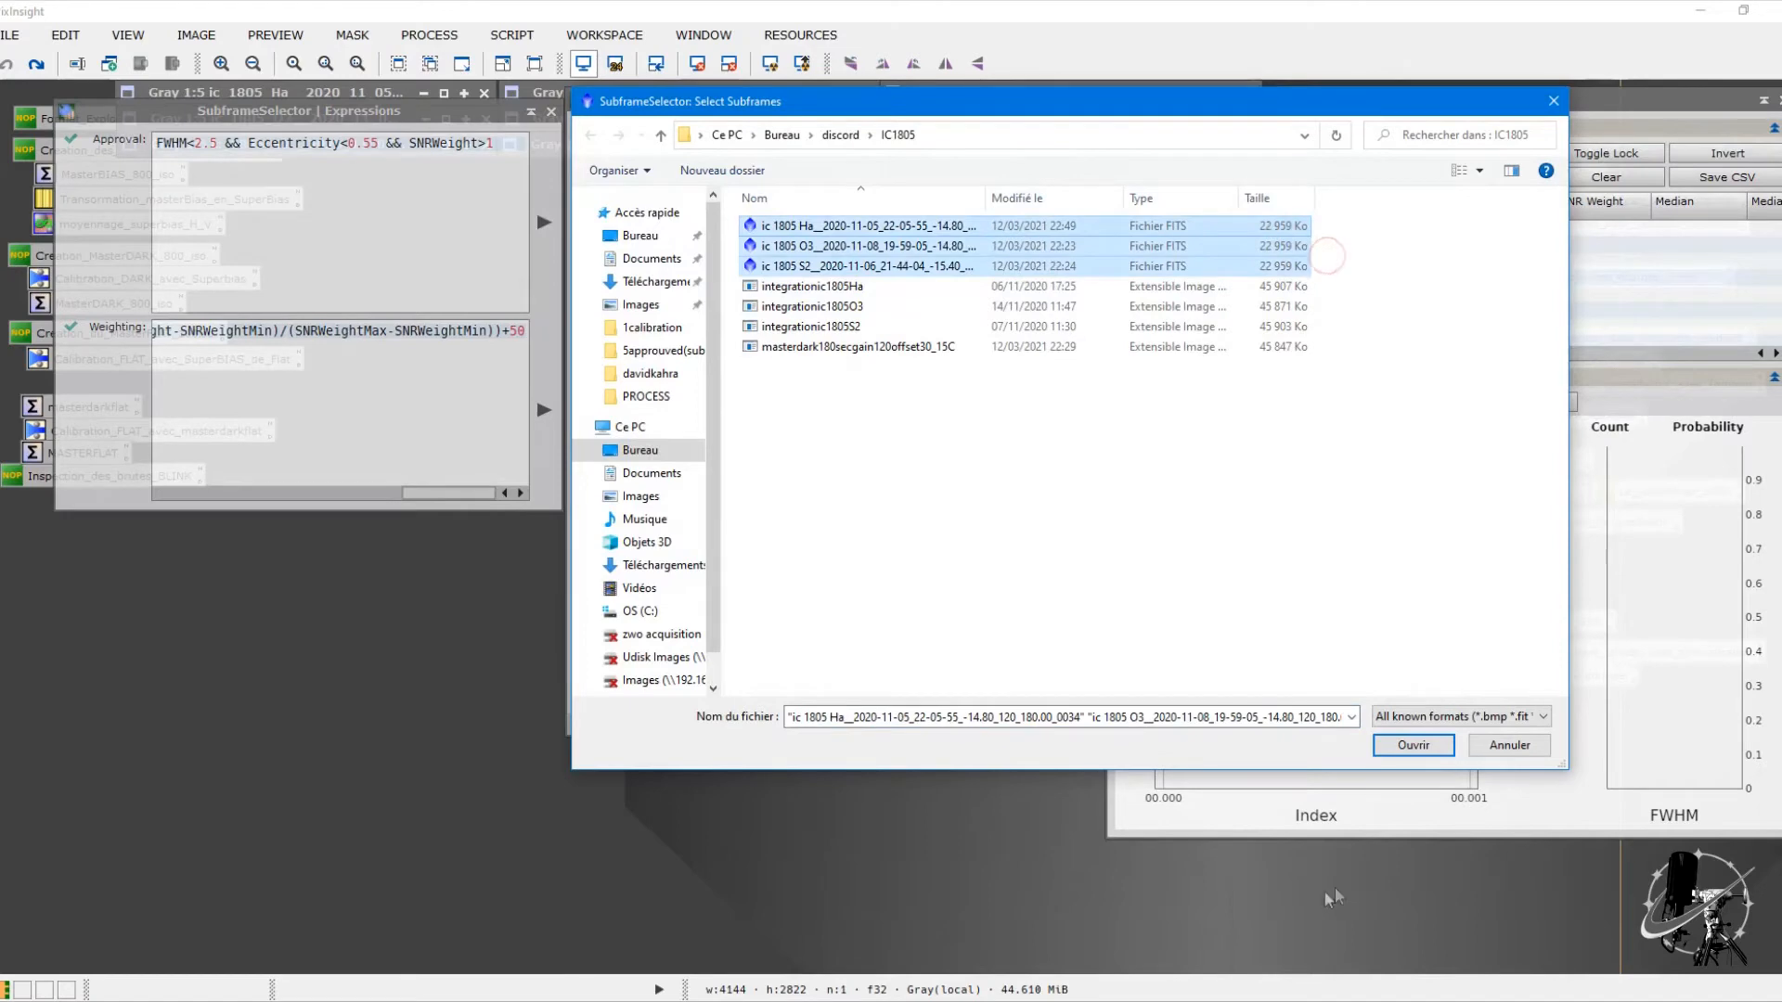
pyautogui.click(1414, 745)
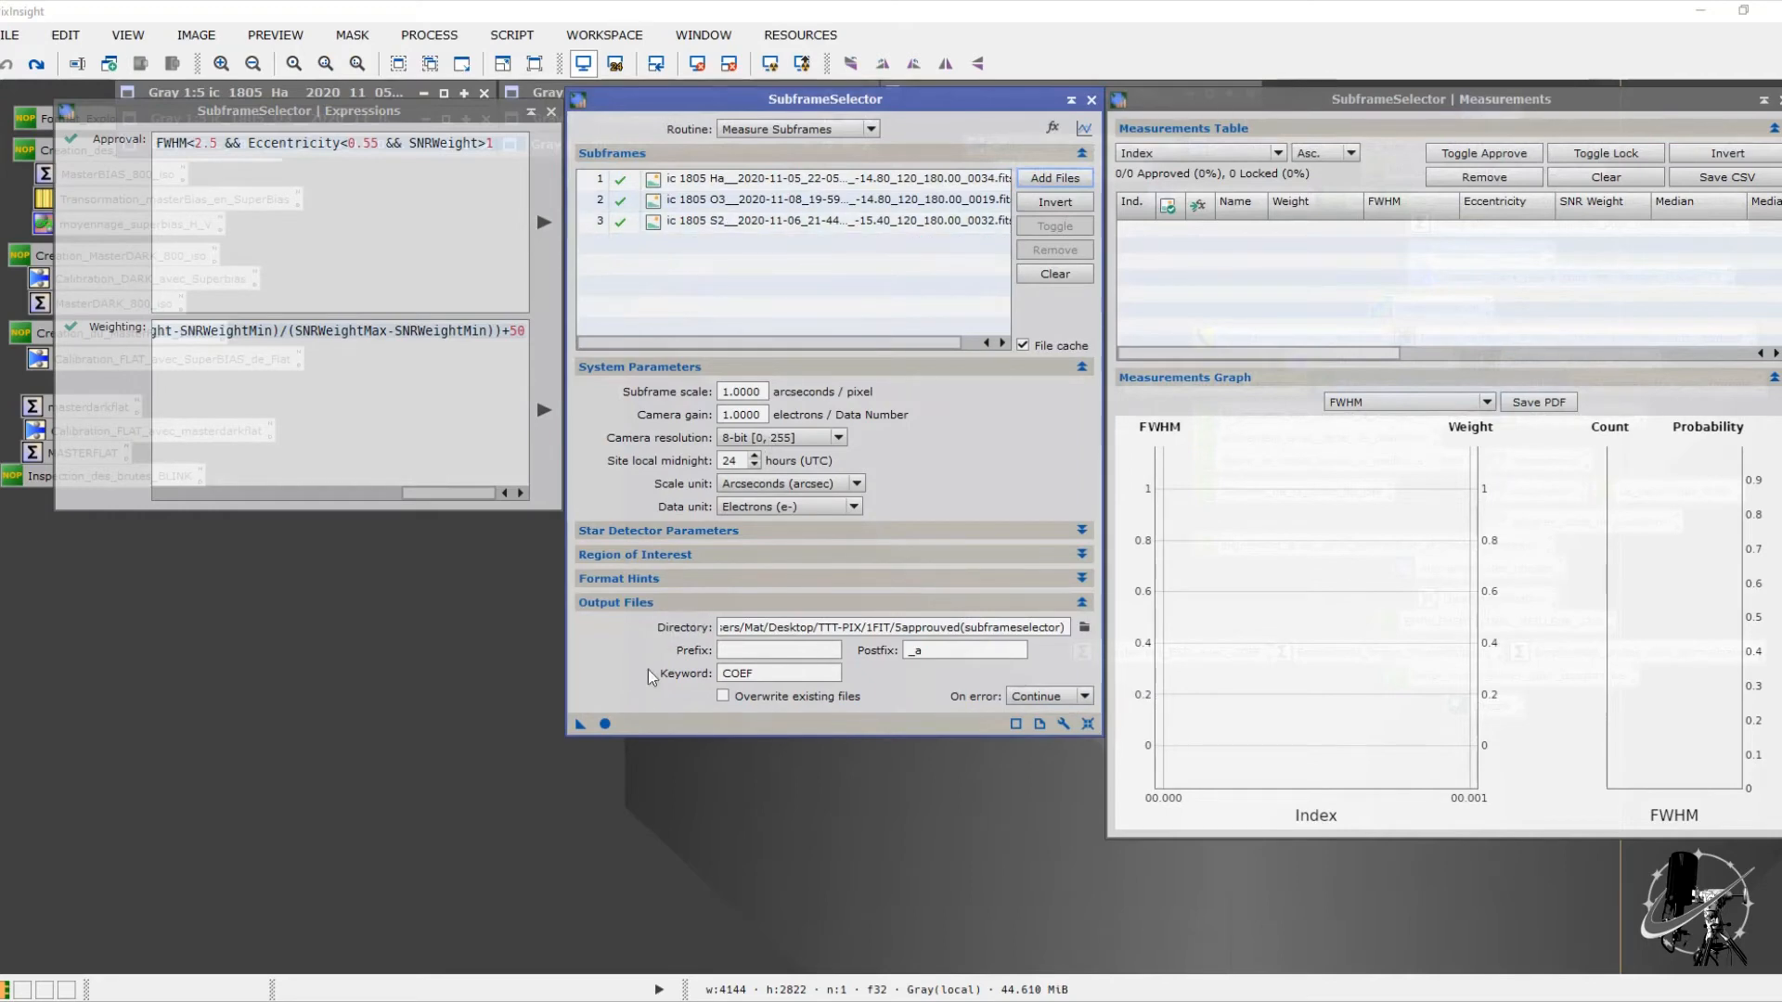
pyautogui.click(605, 724)
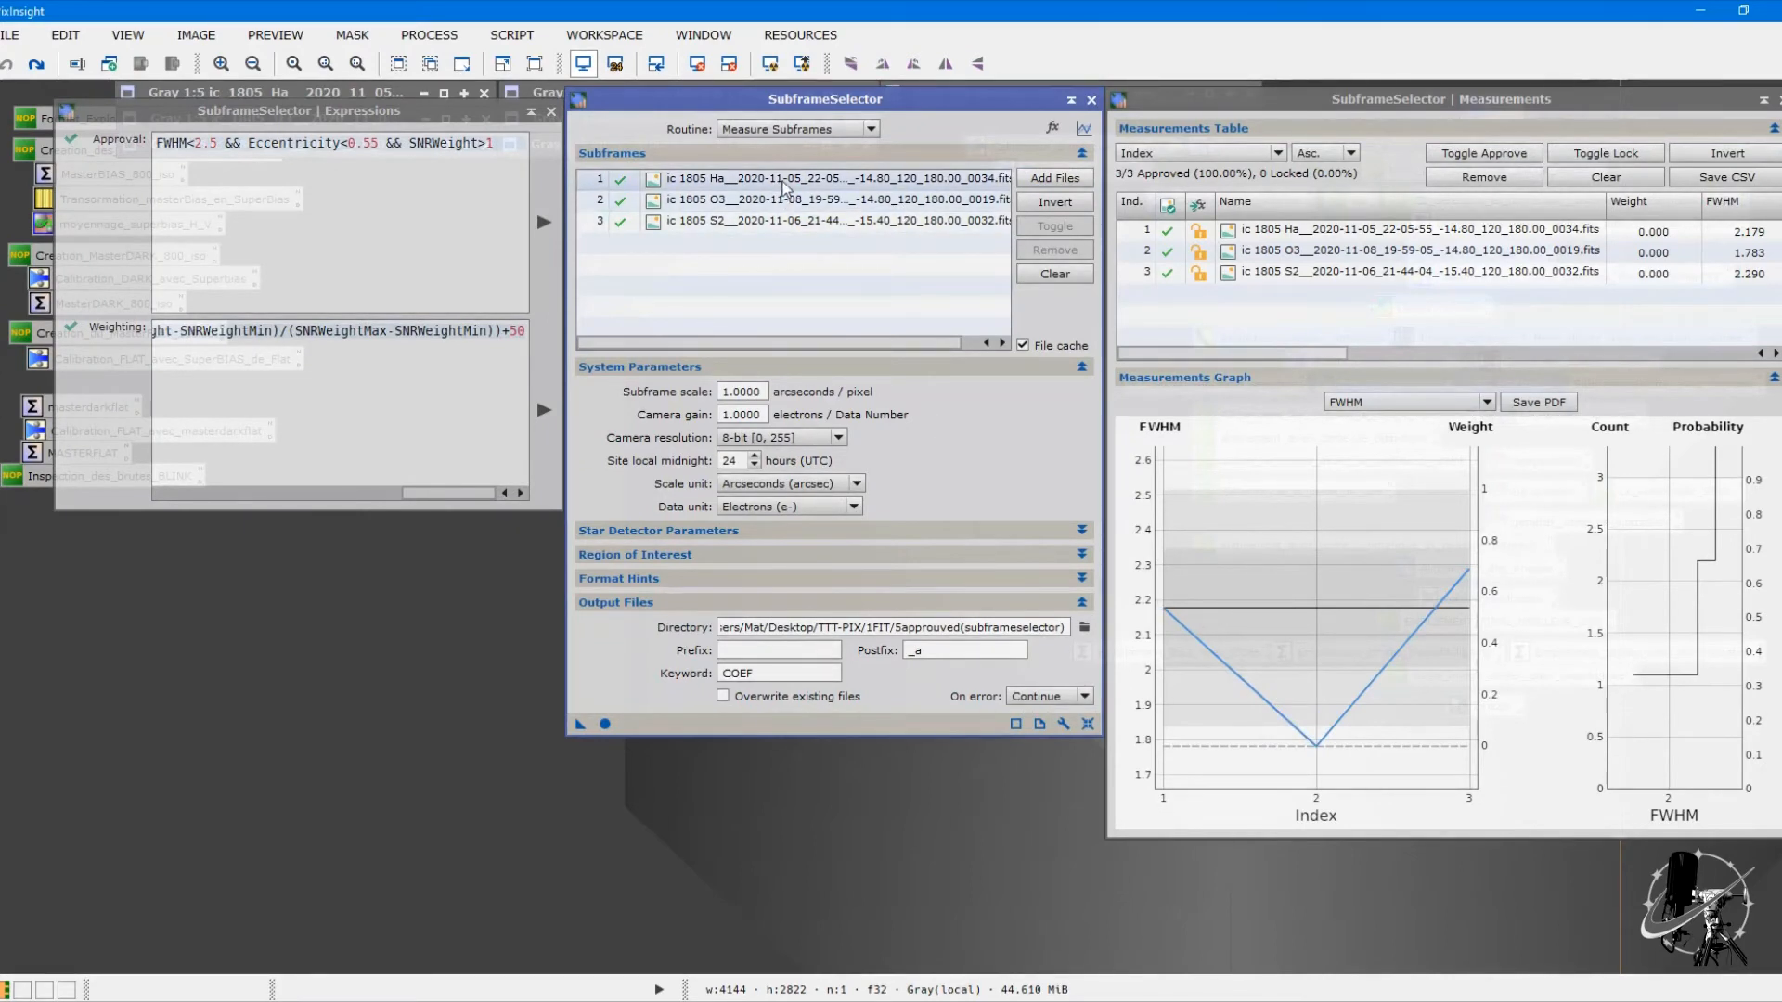
# Step: Examine the FWHM of the first two frames in the measurements graph and select the O3 frame in the table
pyautogui.moveTo(1164, 609)
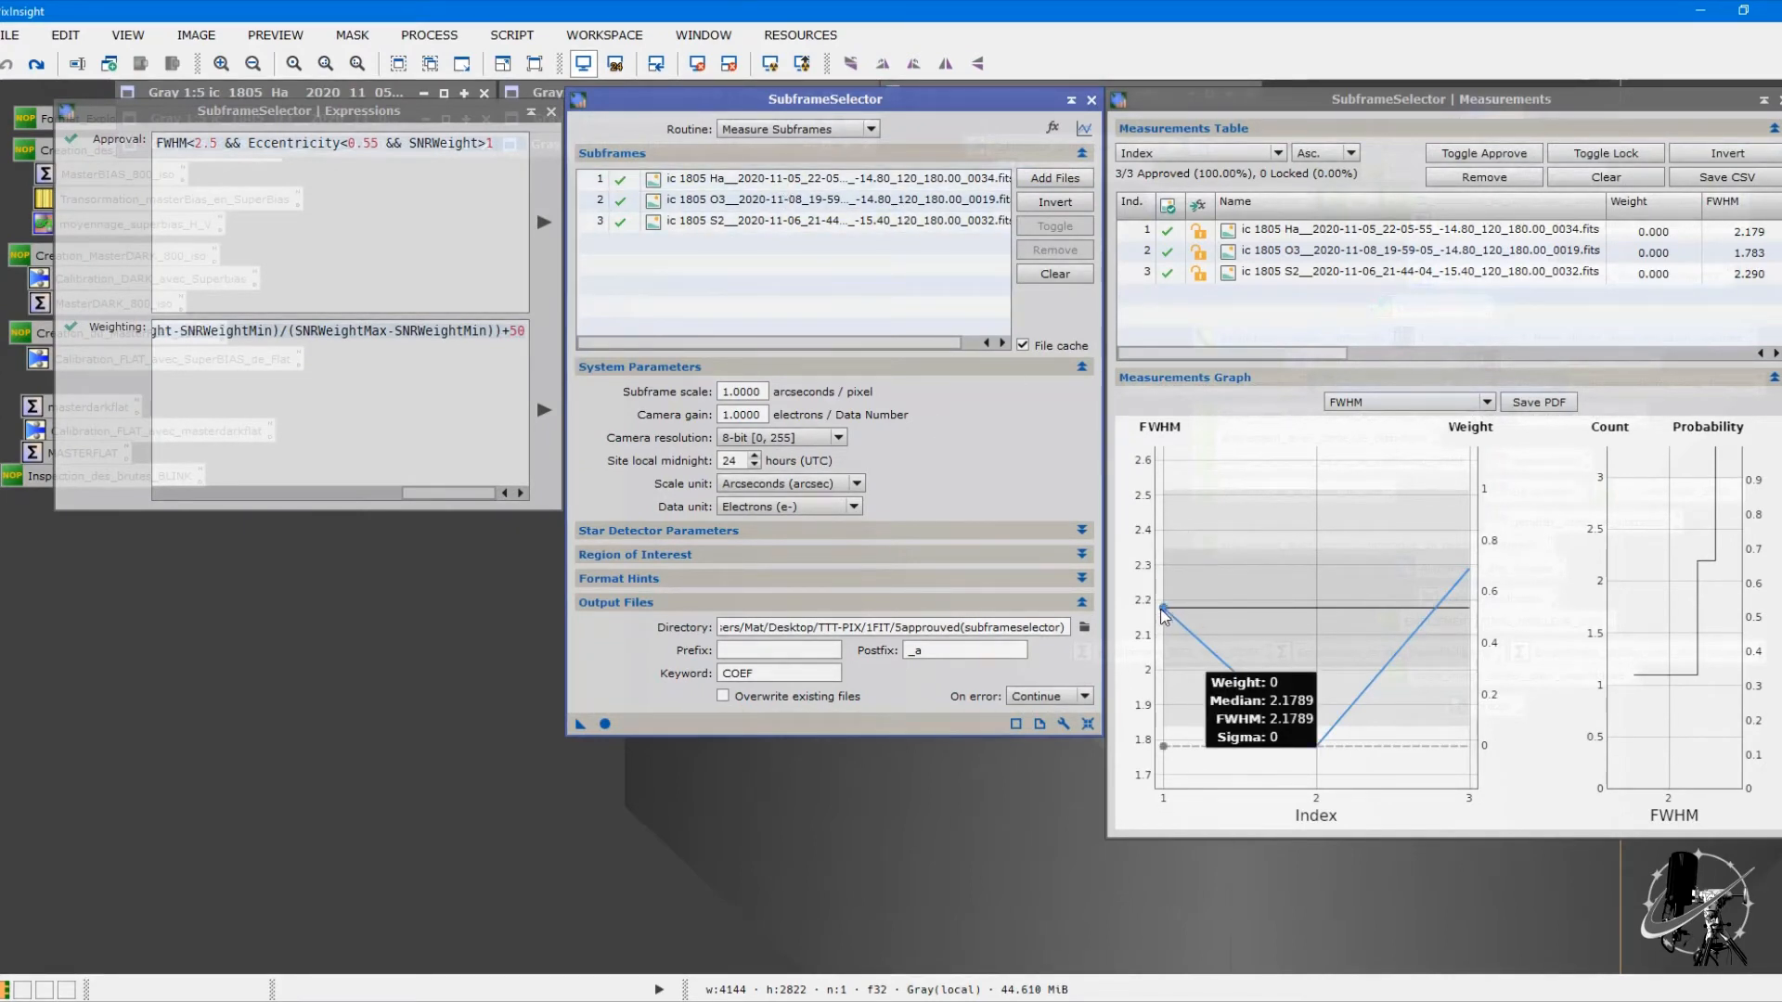
pyautogui.moveTo(1305, 748)
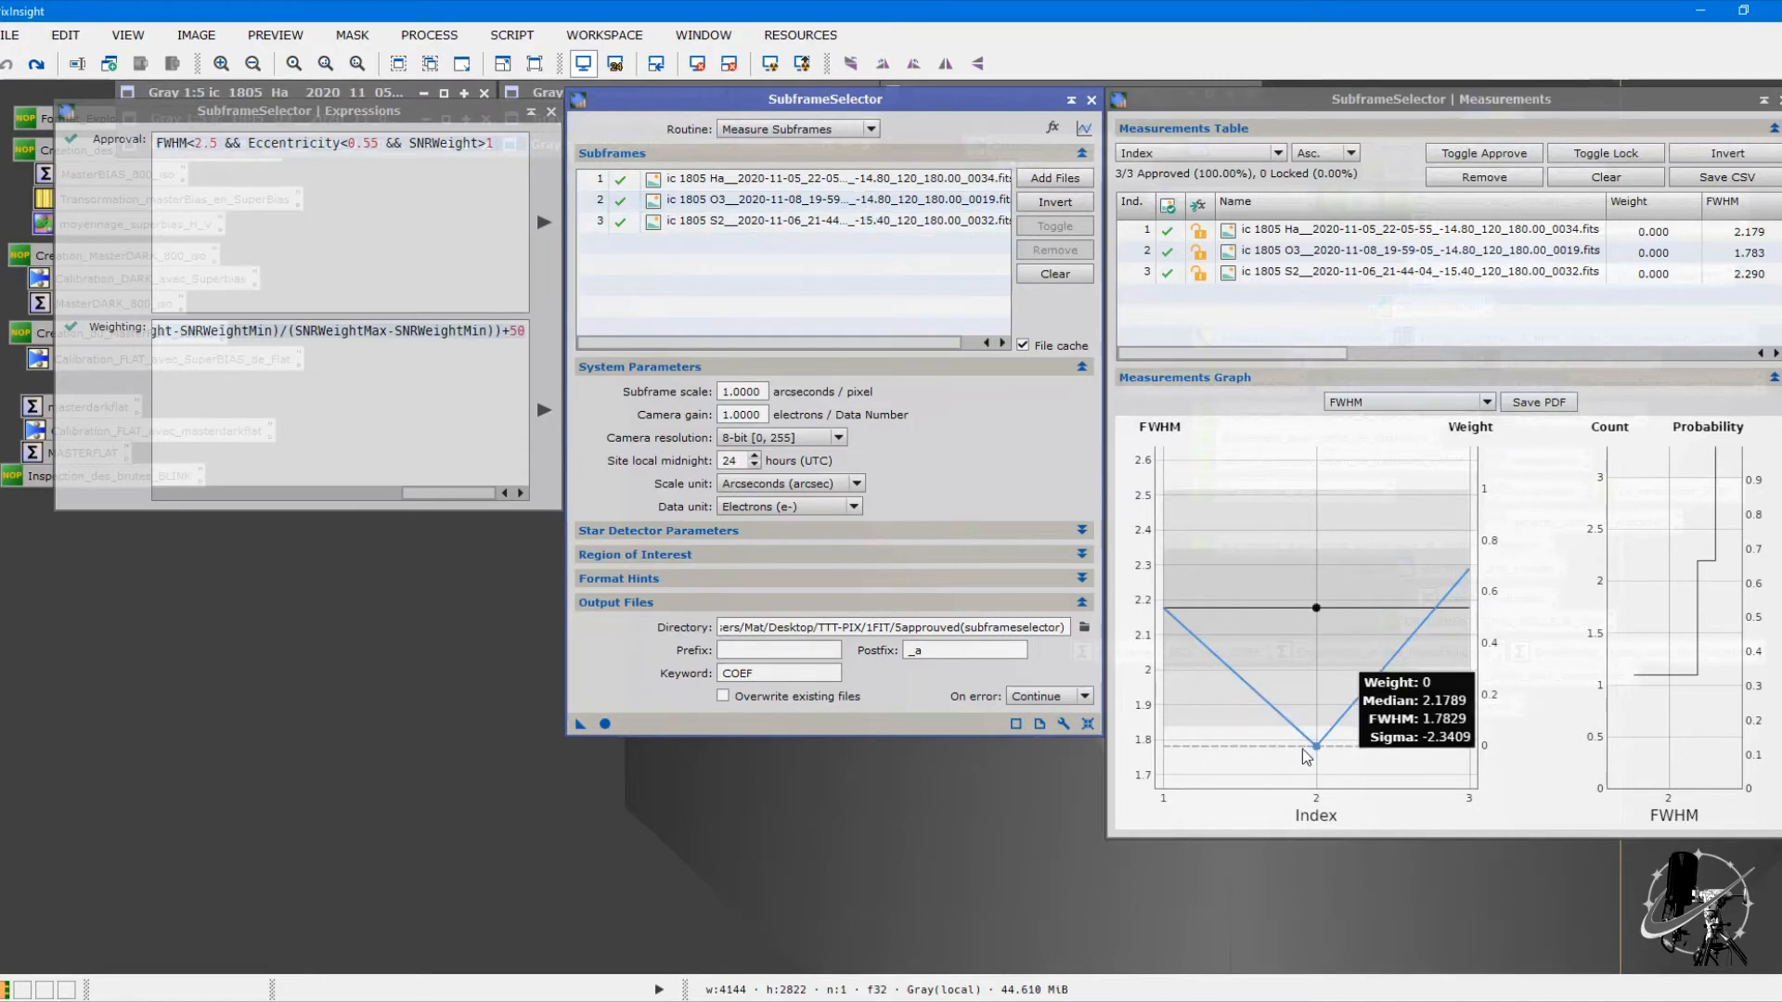
pyautogui.click(1394, 253)
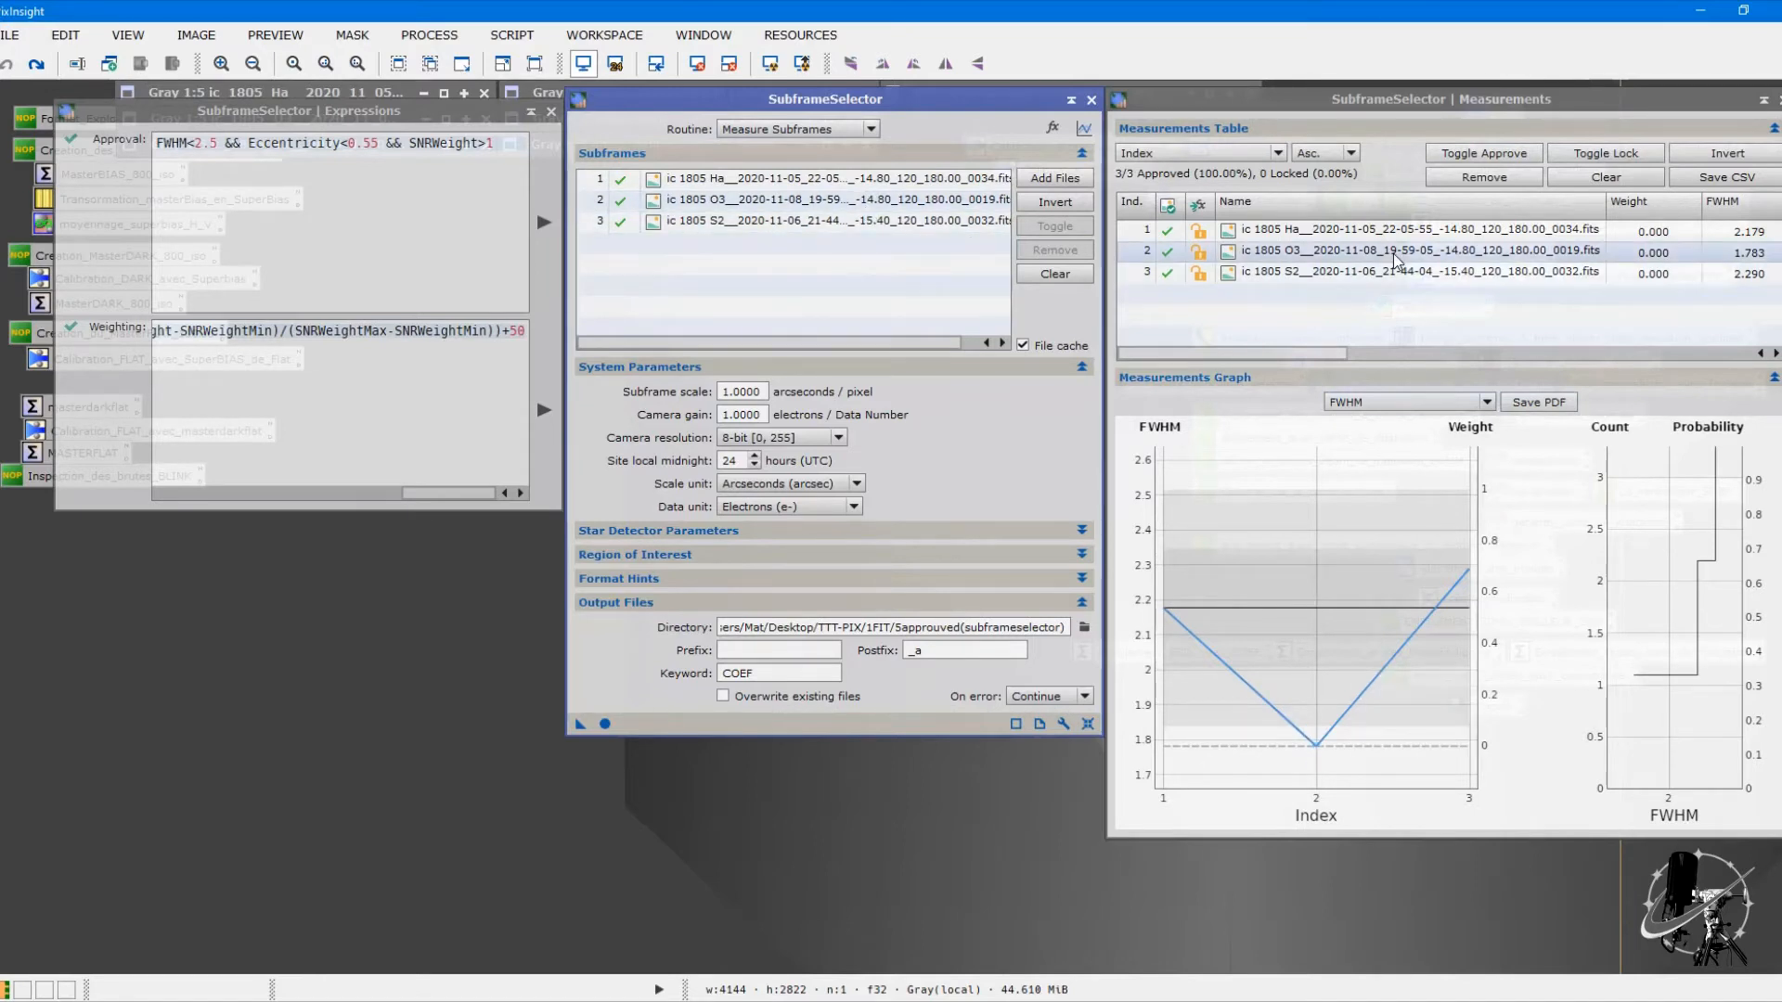
# Step: Select the O3 frame in the measurements and the Ha subframe, and set the approval expression's FWHM limit to 1.8
pyautogui.click(1394, 254)
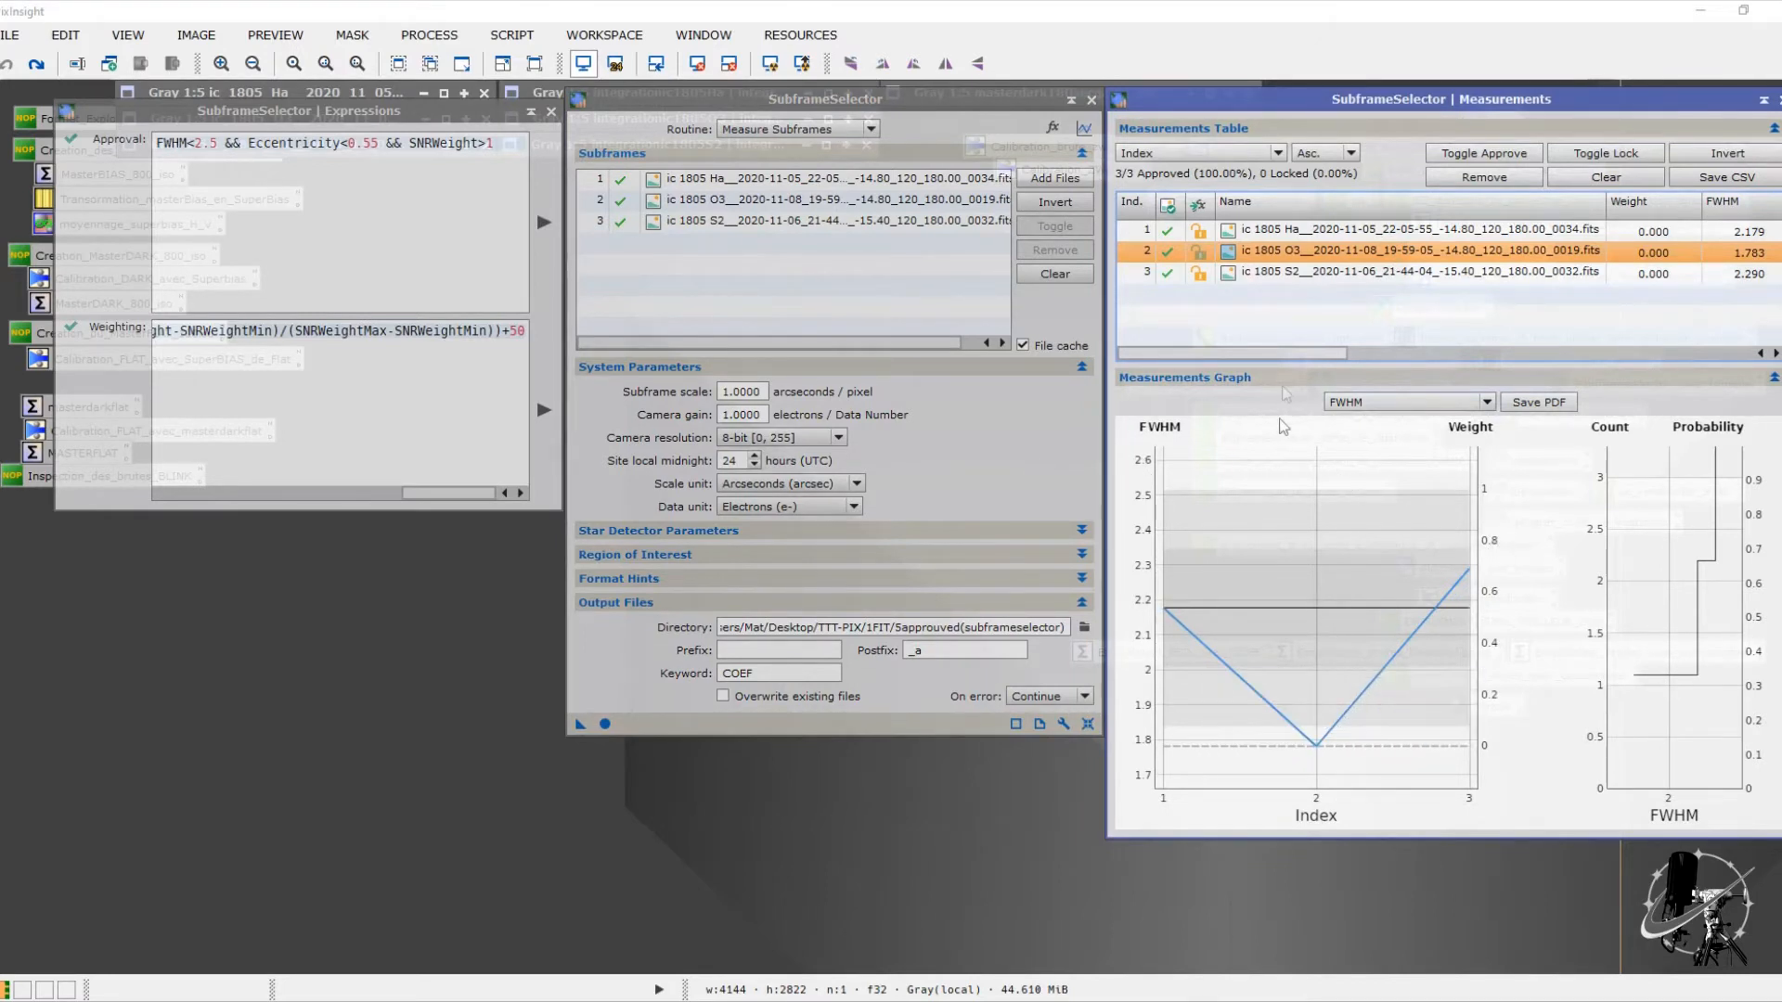
pyautogui.click(684, 182)
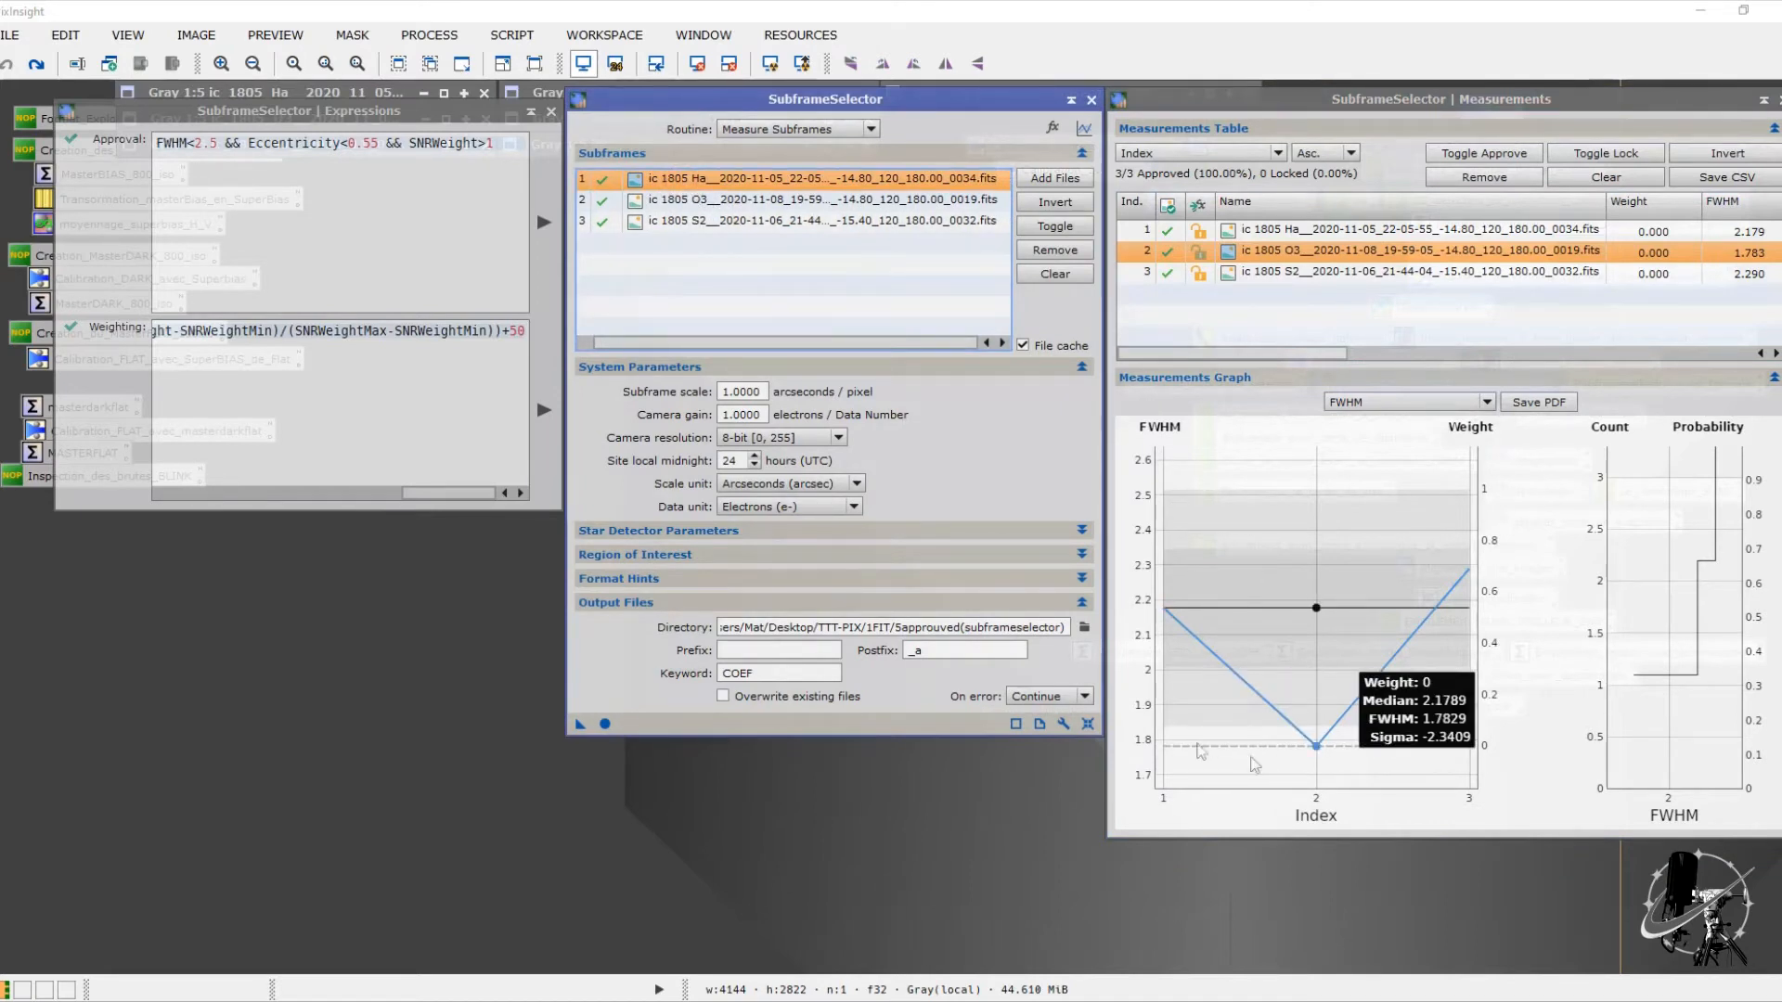
pyautogui.click(223, 144)
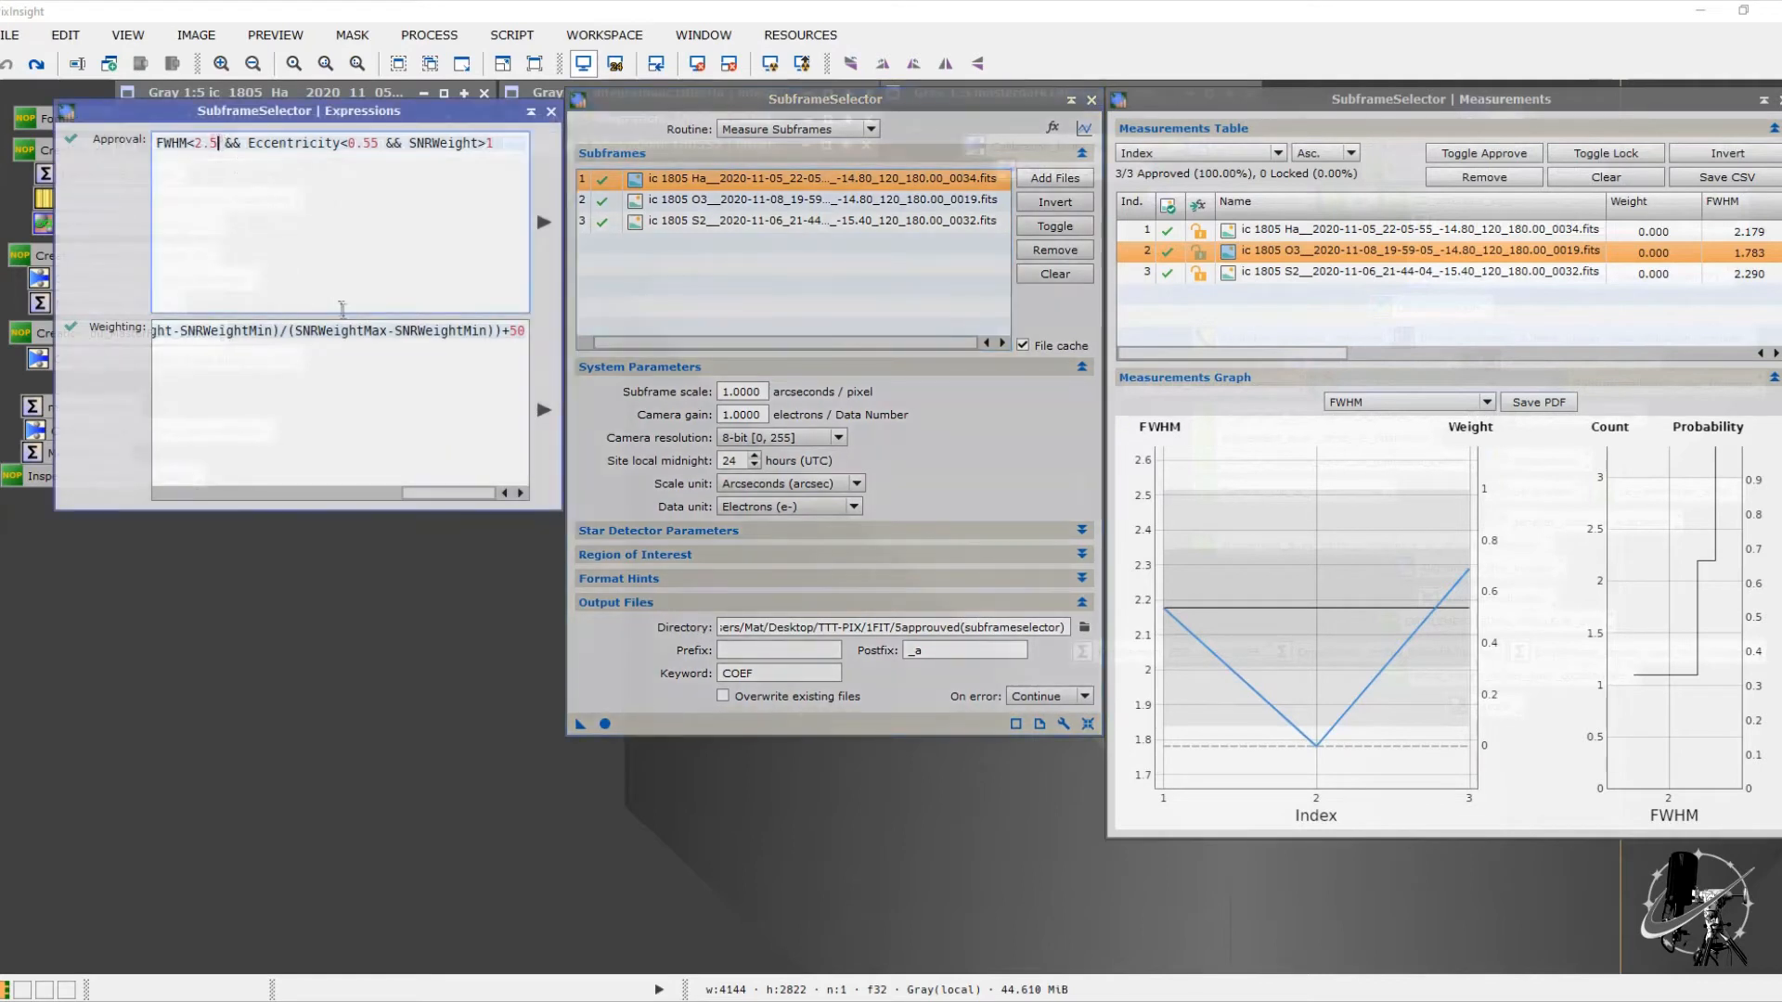
pyautogui.press('BackSpace')
pyautogui.press('BackSpace')
pyautogui.press('BackSpace')
pyautogui.write('1.8')
# Step: Plot the Eccentricity and SNR Weight of the measured frames in the measurements graph and inspect their points
pyautogui.click(1399, 404)
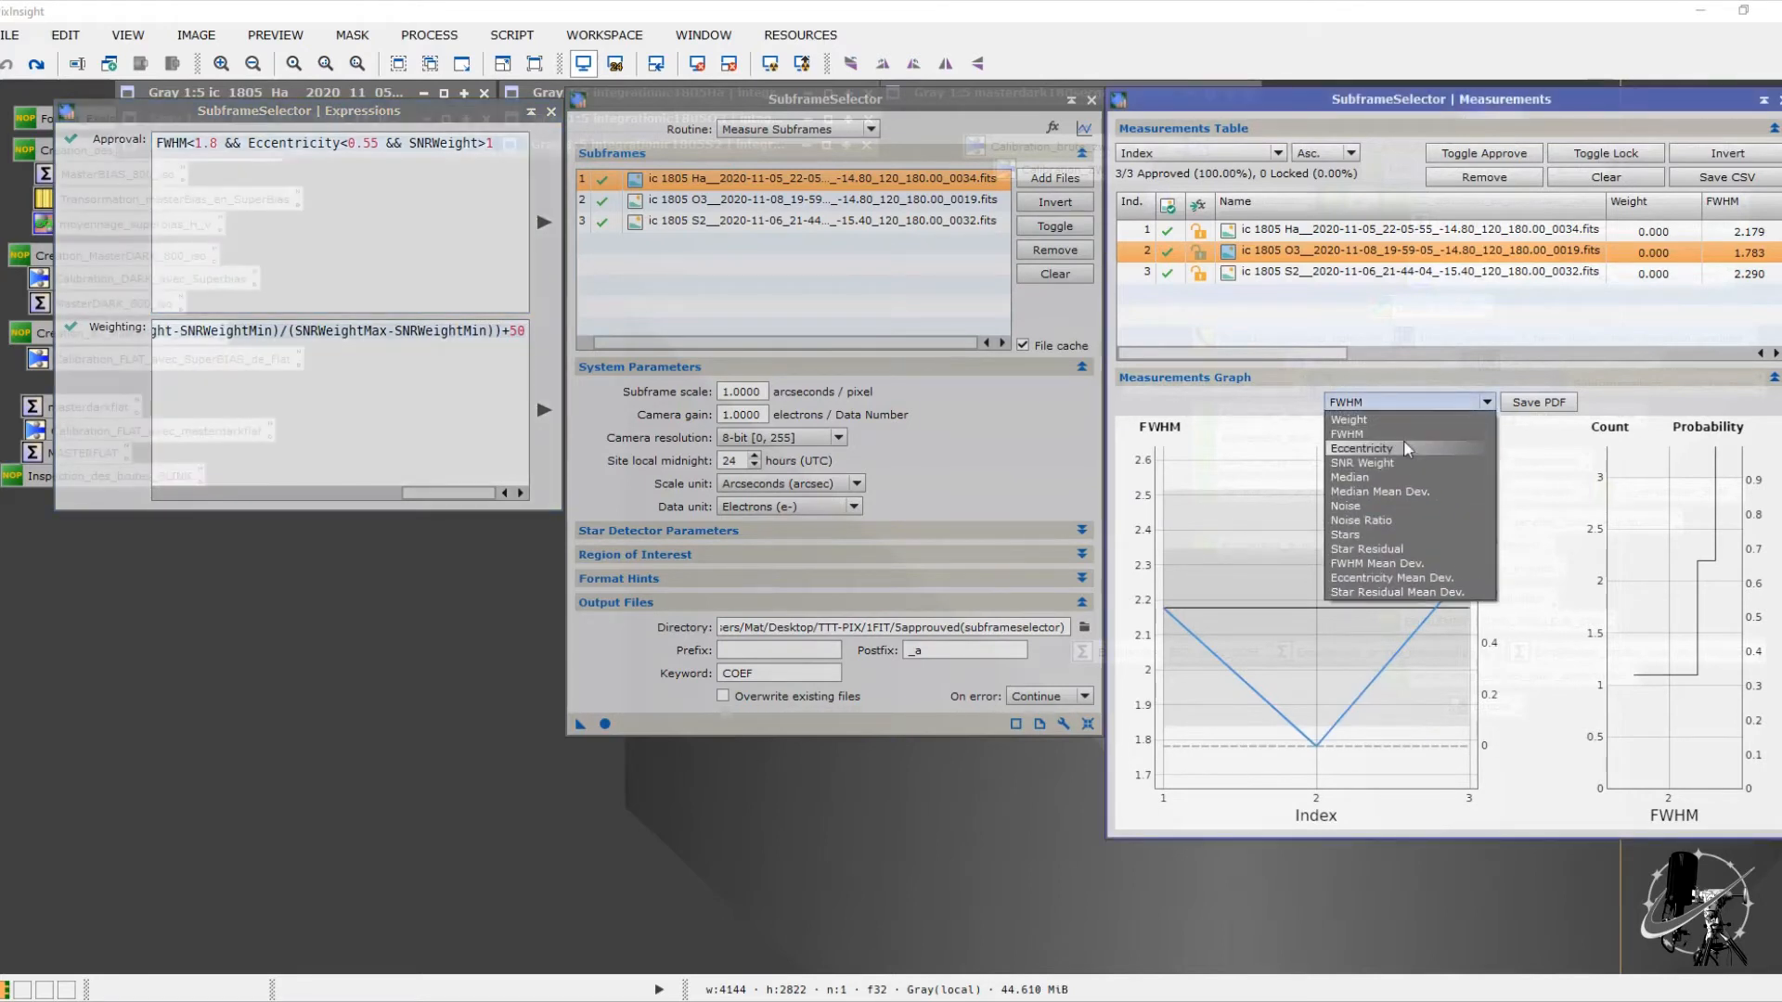
pyautogui.click(1403, 449)
pyautogui.moveTo(1152, 590)
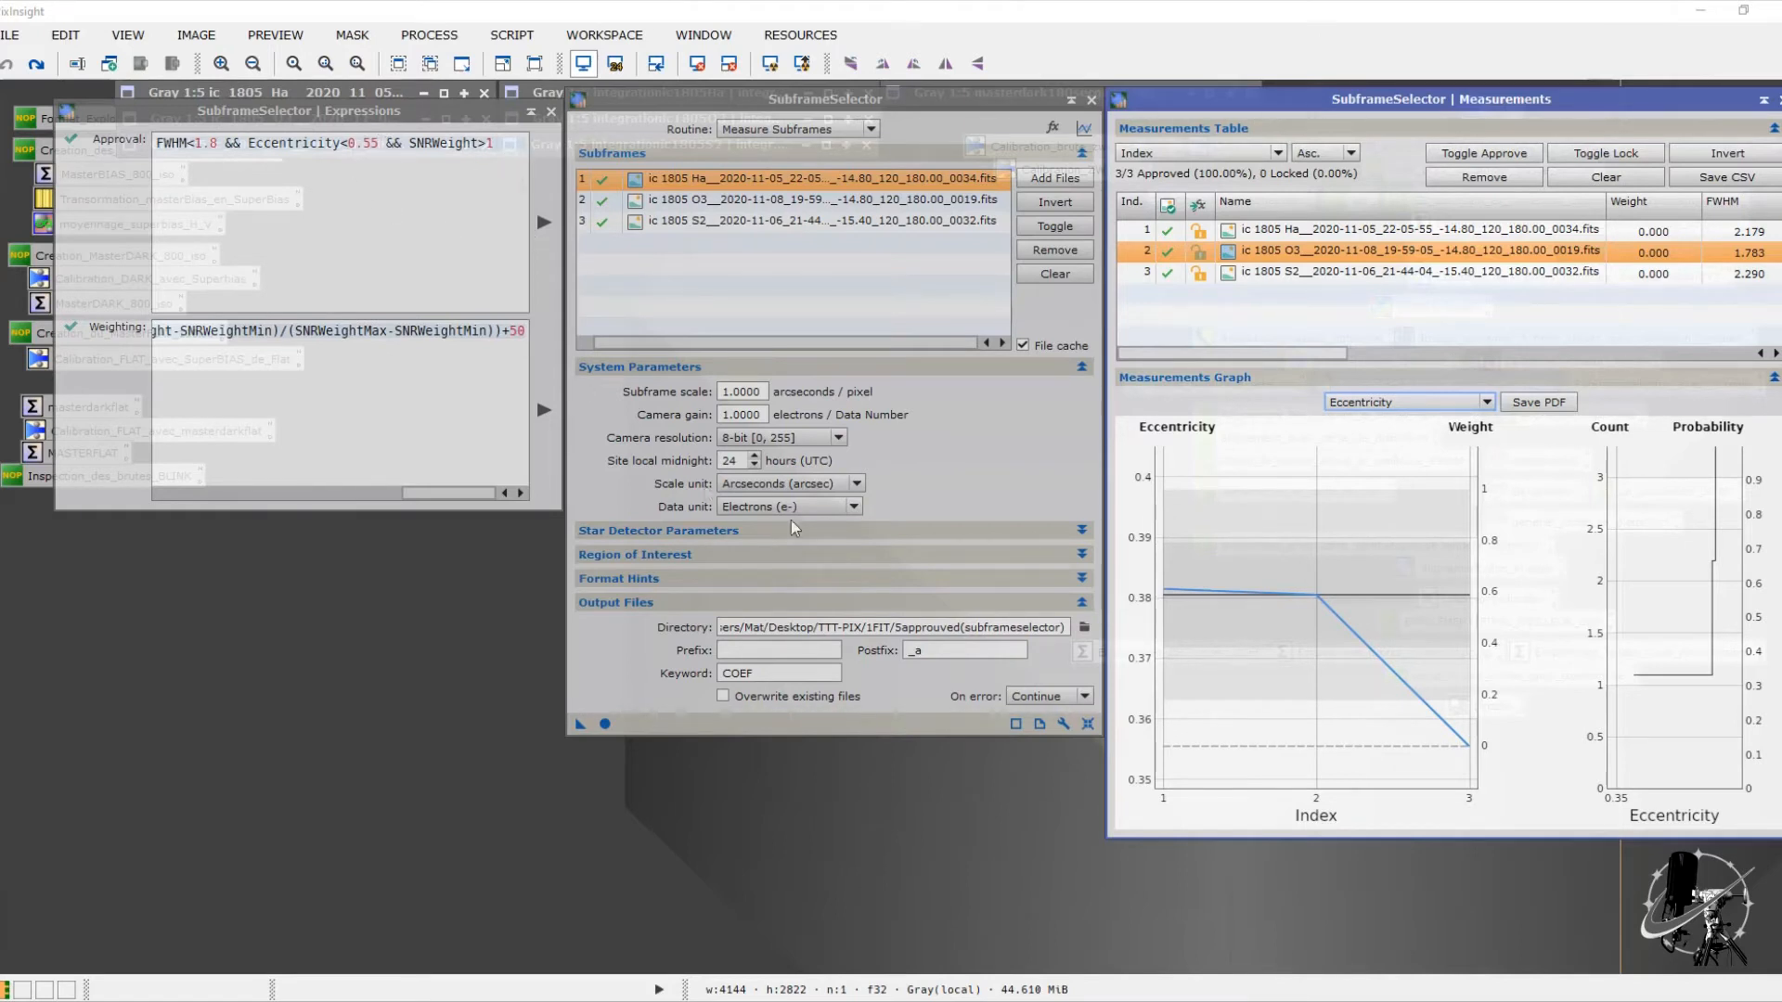
pyautogui.click(1356, 401)
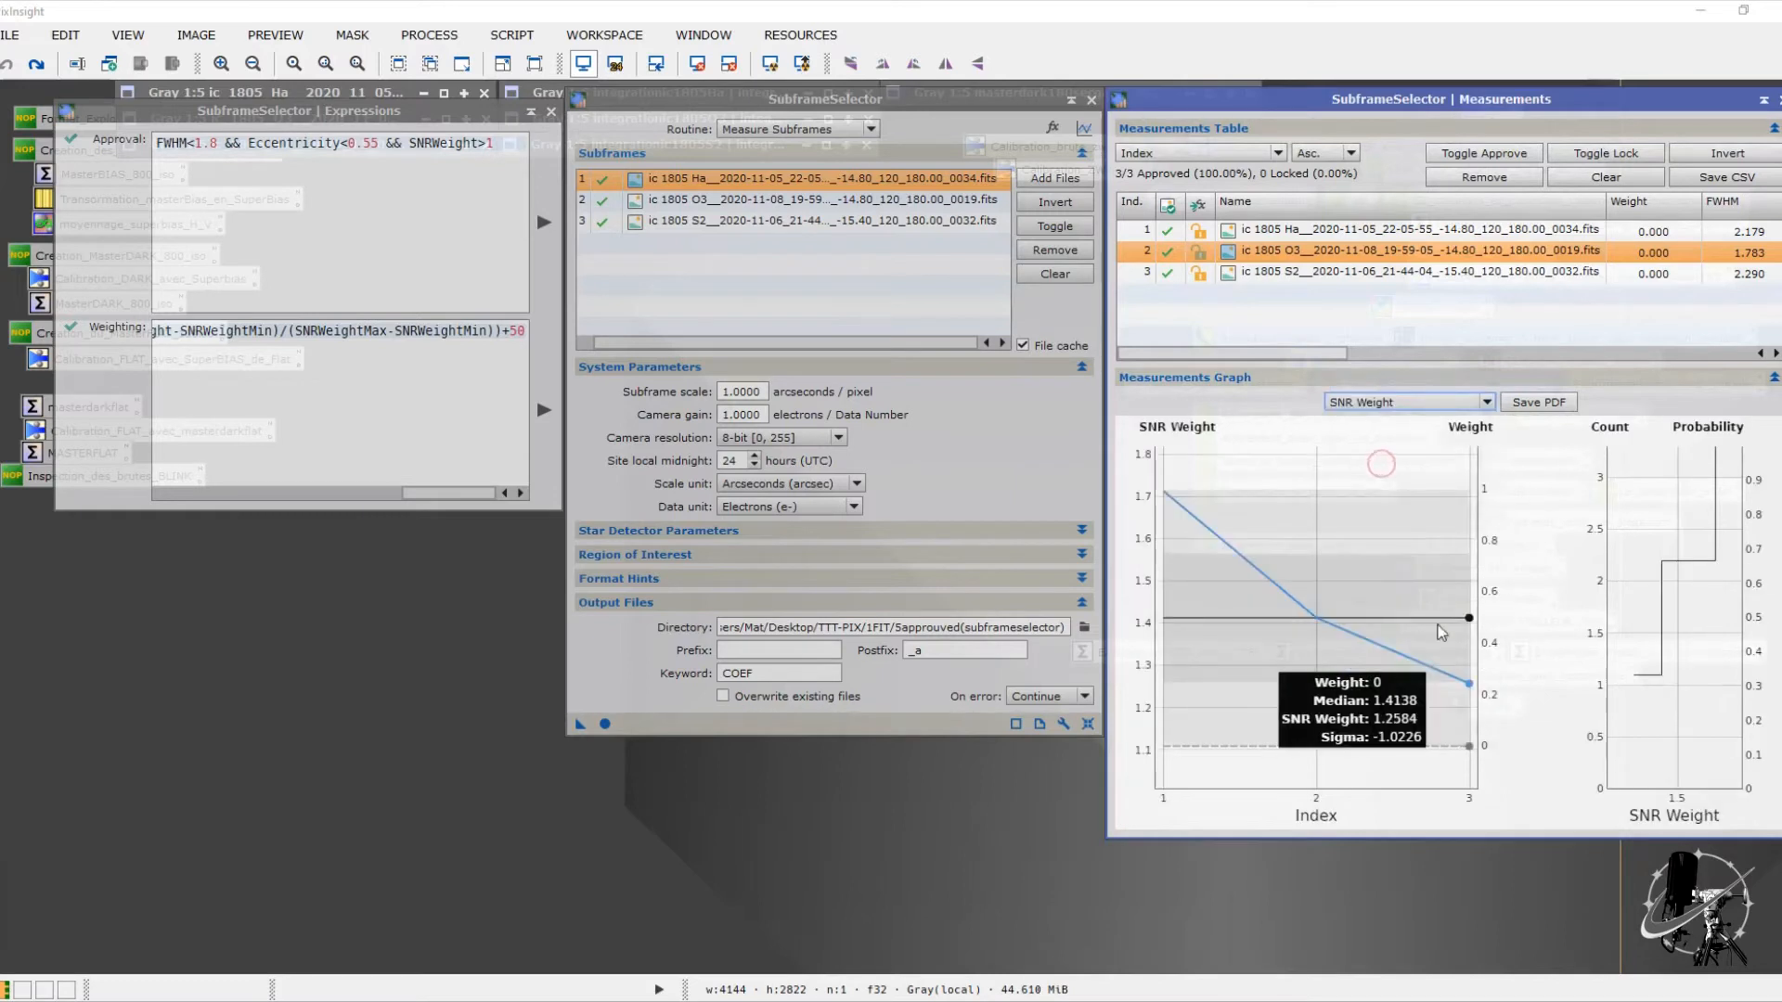
pyautogui.moveTo(1162, 492)
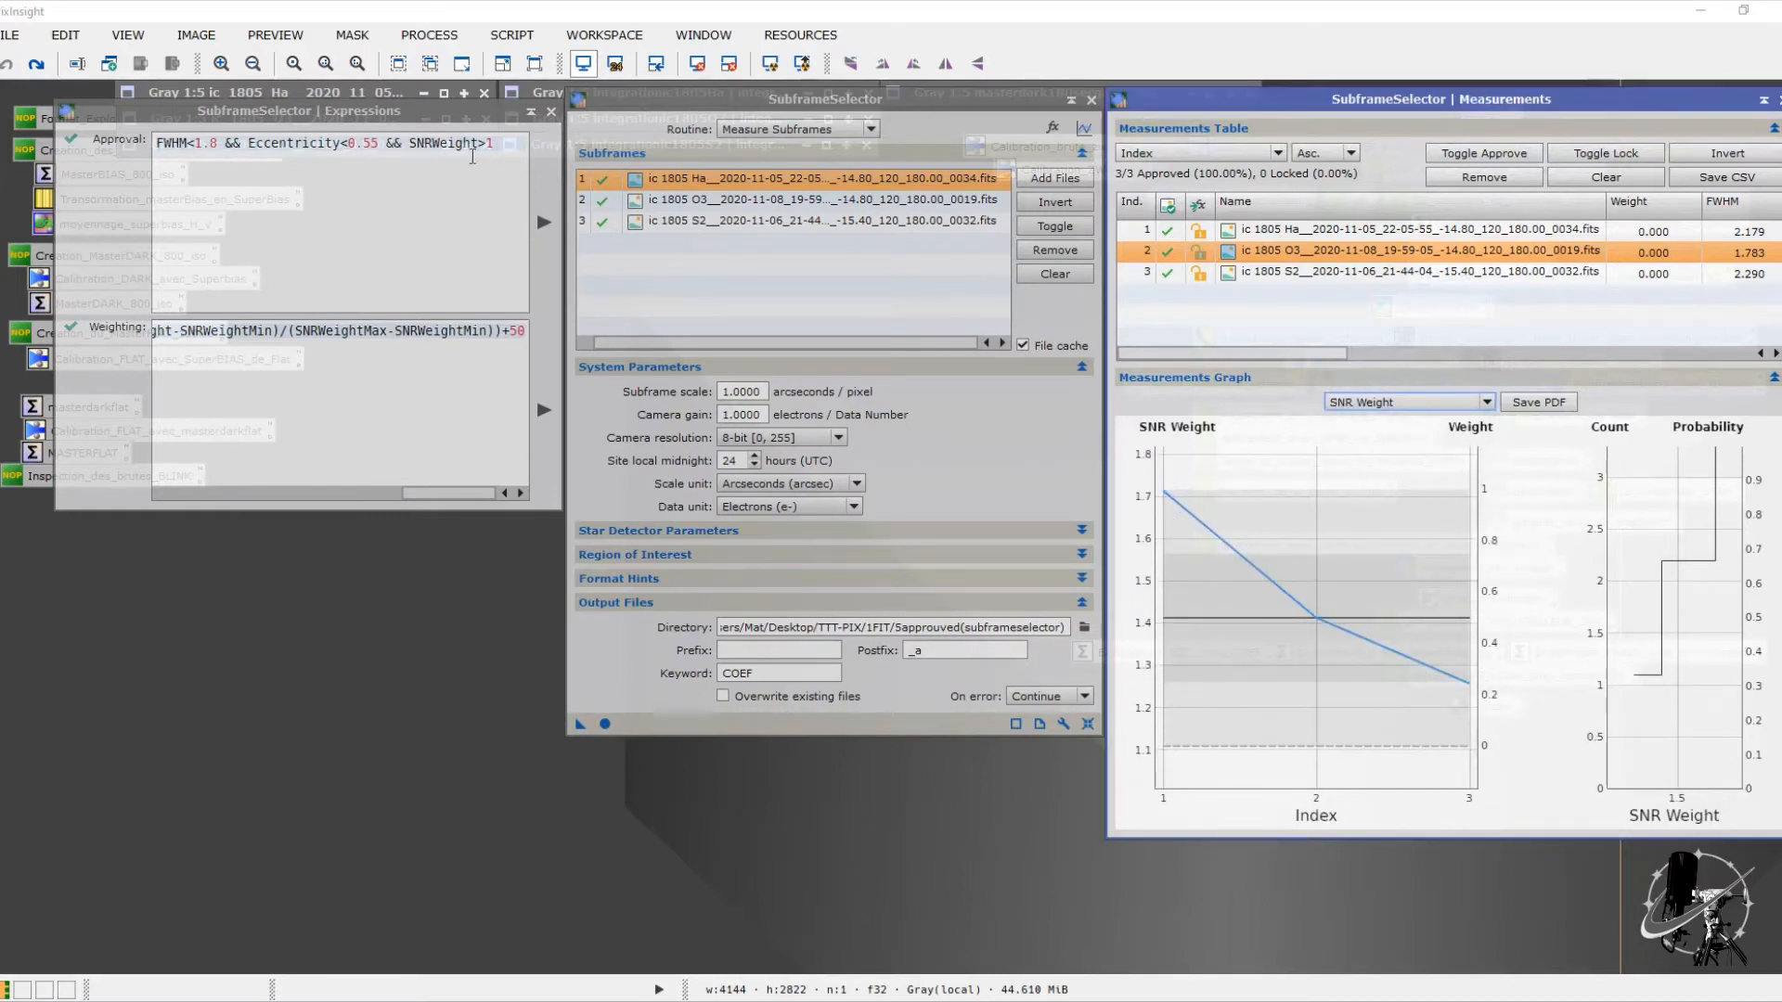
# Step: Set the SNRWeight limit in the approval expression to 1.1 and apply the expression to the measured frames
pyautogui.click(451, 267)
pyautogui.write('1.1')
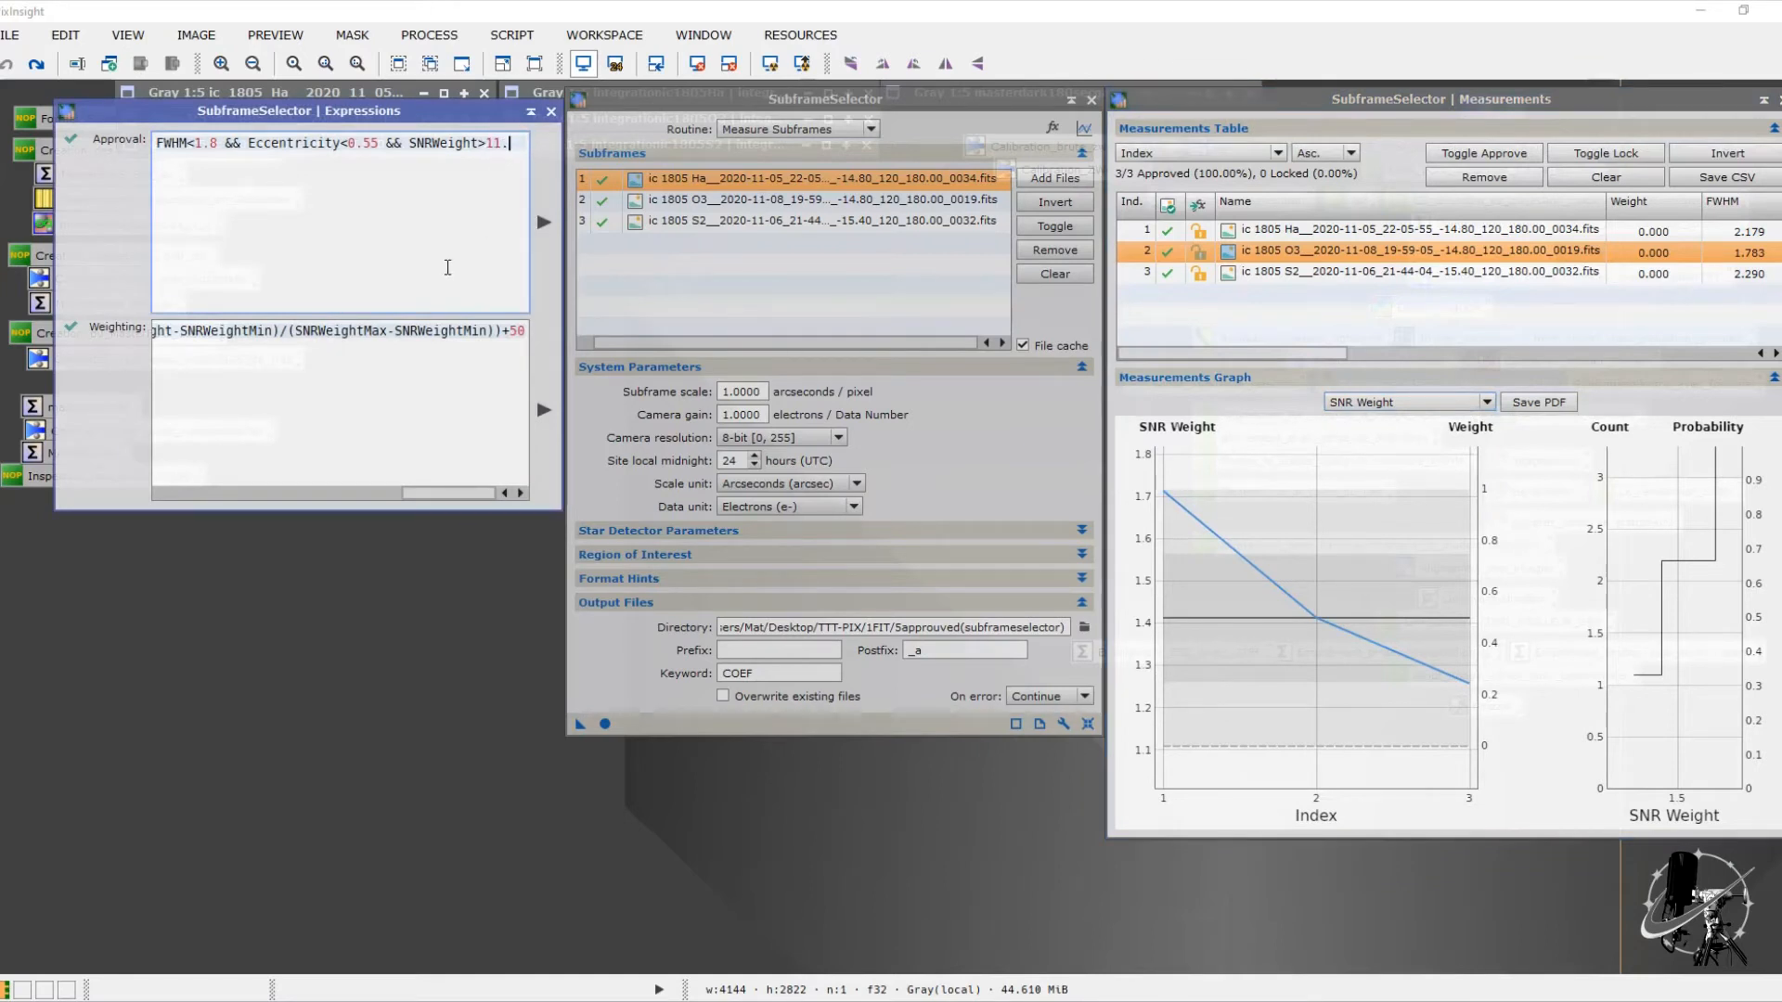
pyautogui.press('Left')
pyautogui.press('Left')
pyautogui.press('Left')
pyautogui.click(545, 228)
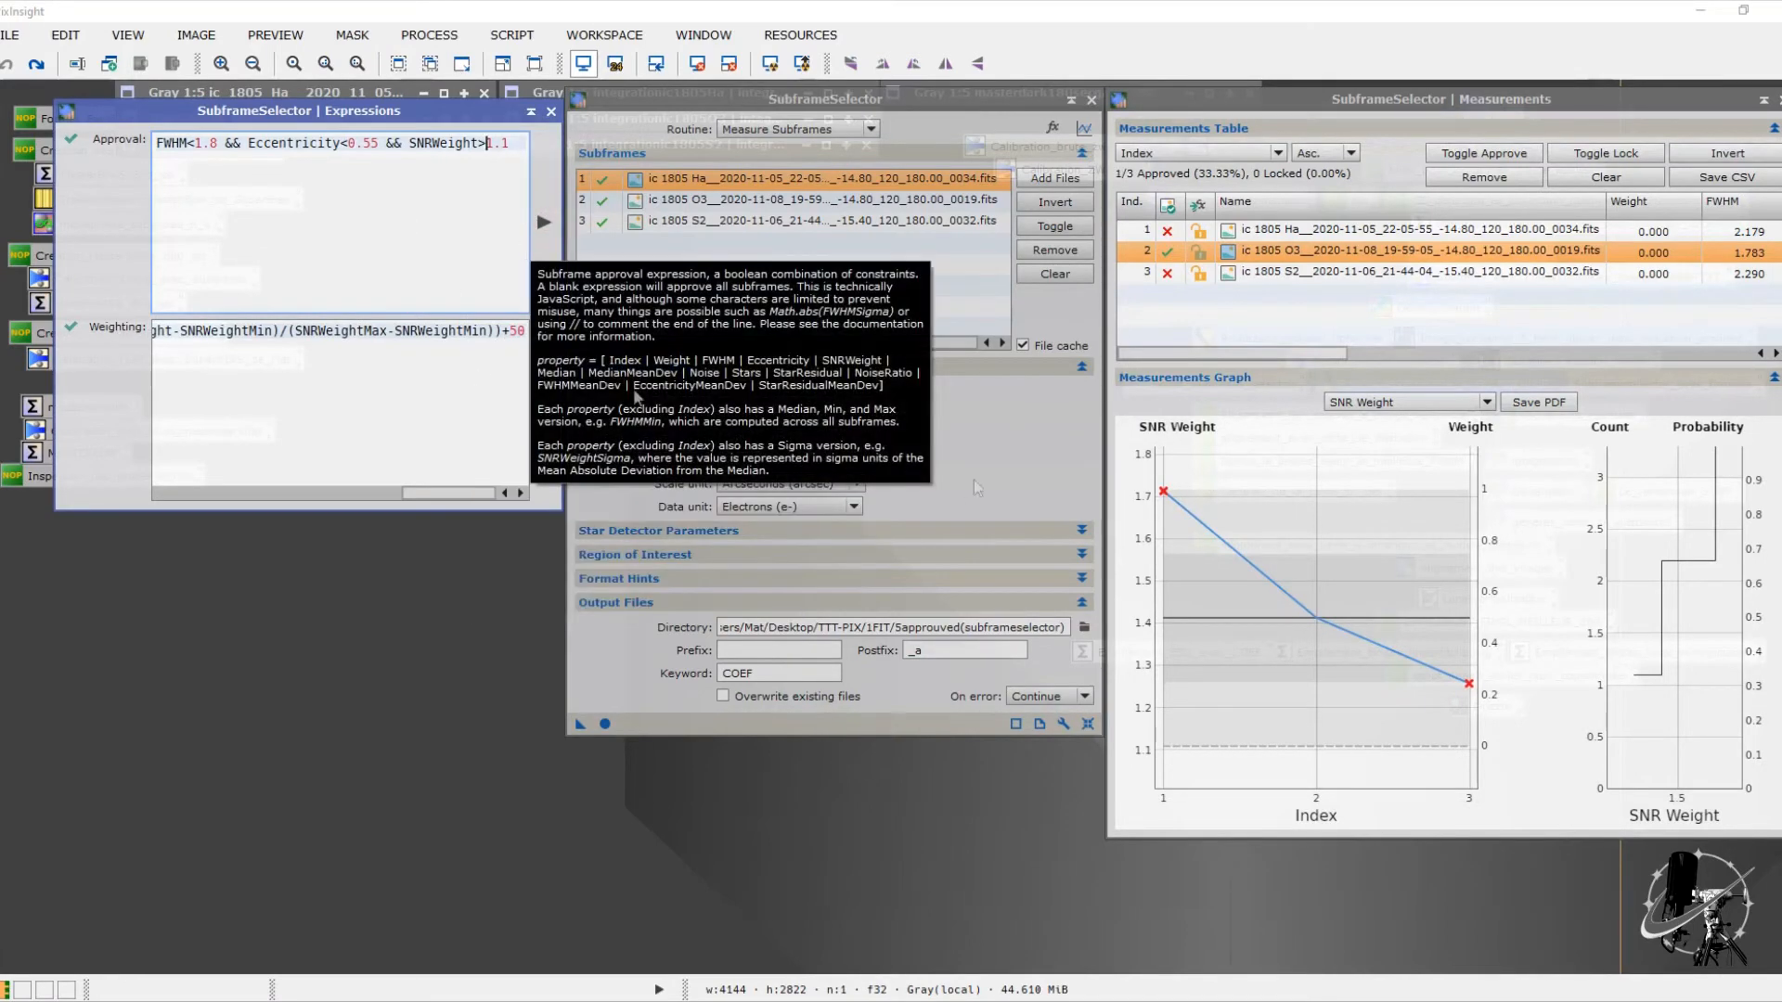
# Step: Plot FWHM in the measurements graph, set the approval expression's FWHM limit to 2.4 and apply it
pyautogui.click(1415, 403)
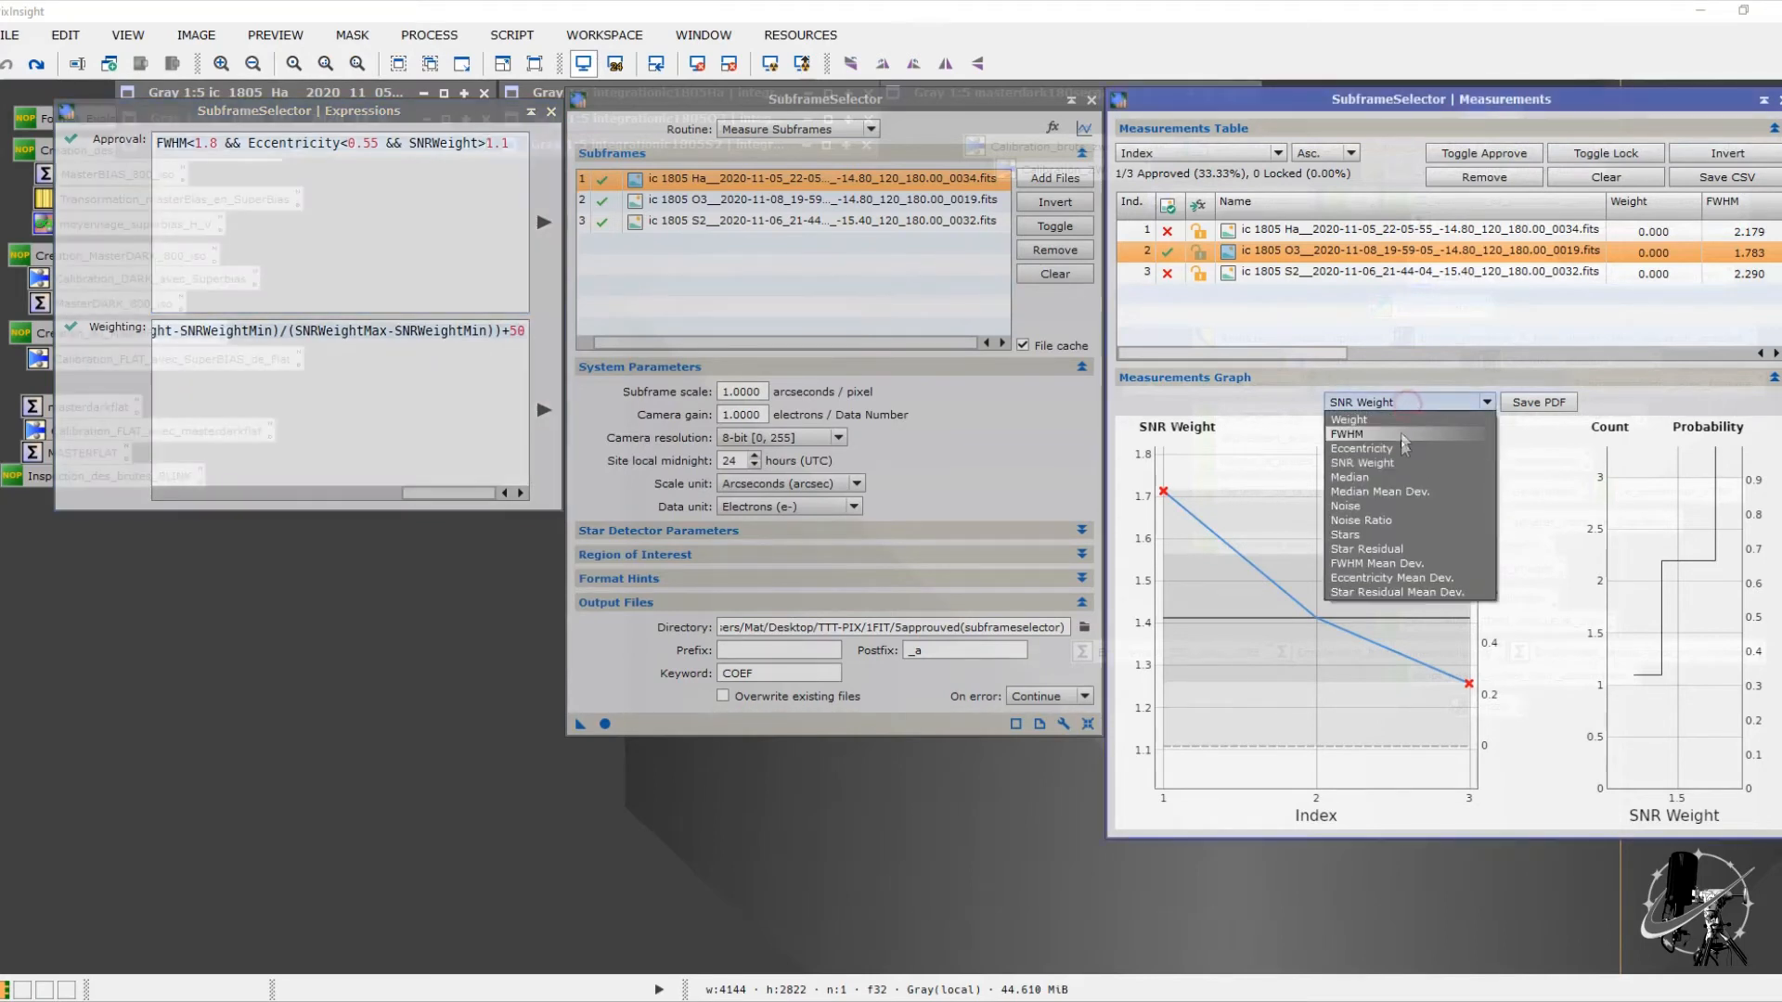
pyautogui.click(1401, 437)
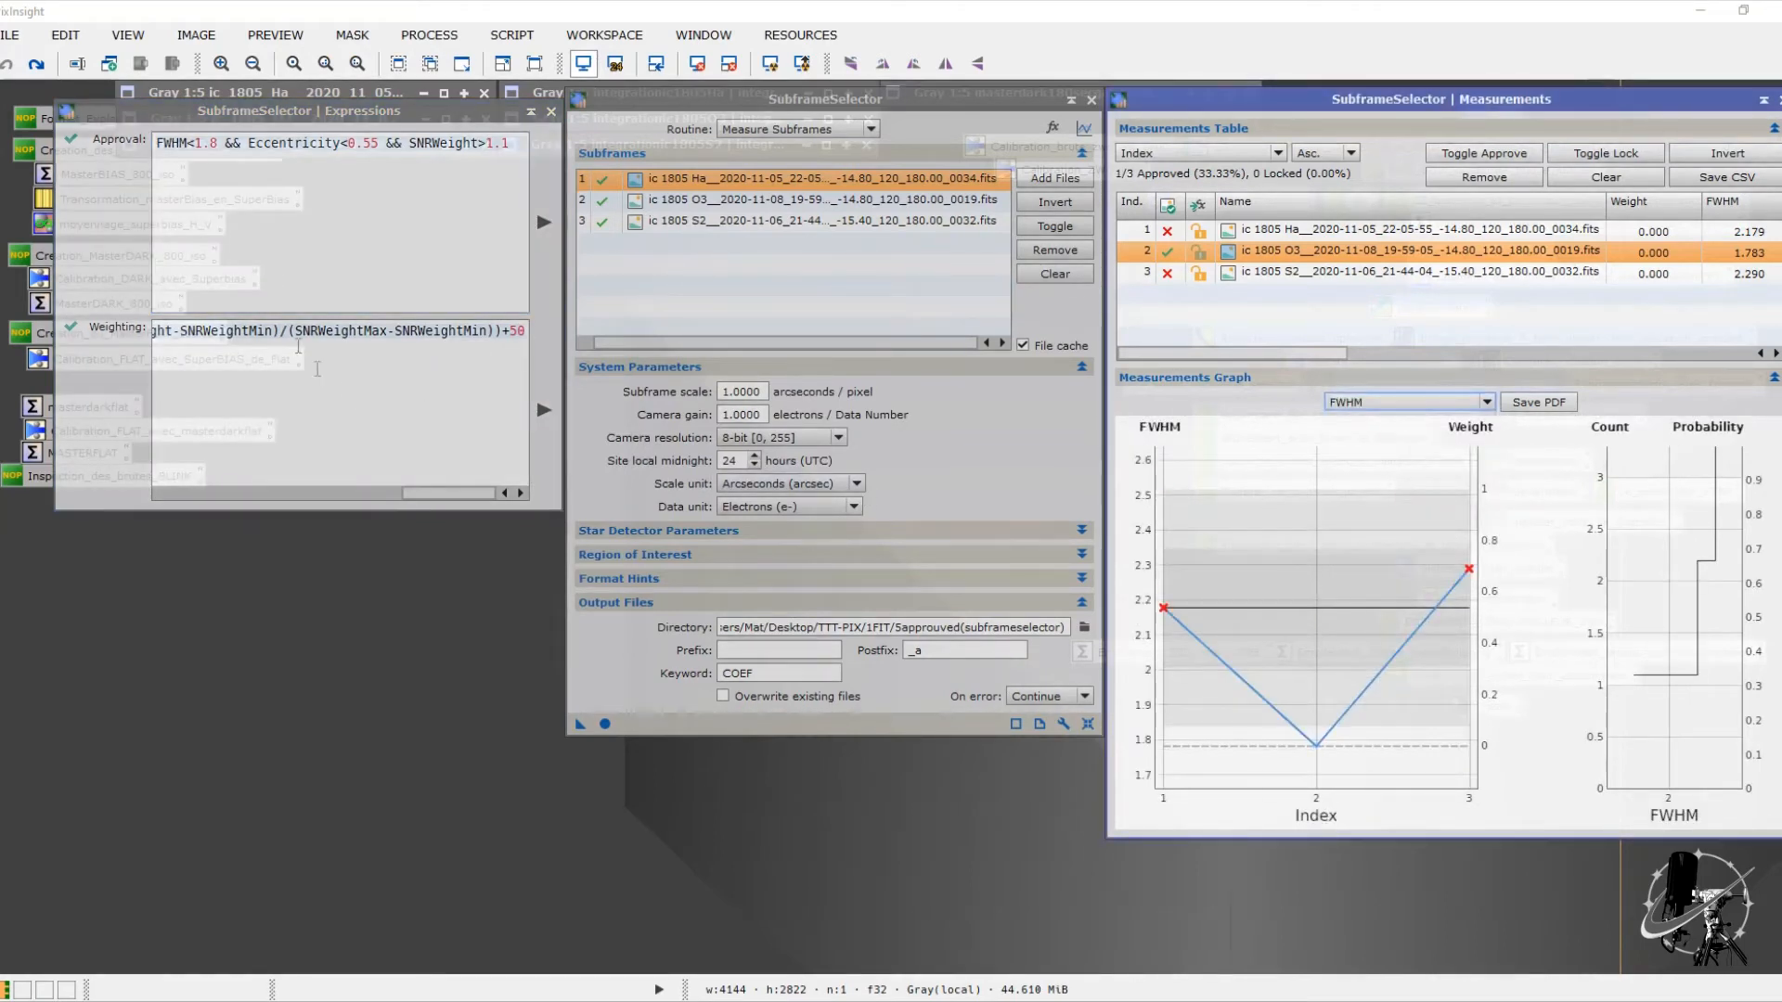
pyautogui.click(221, 149)
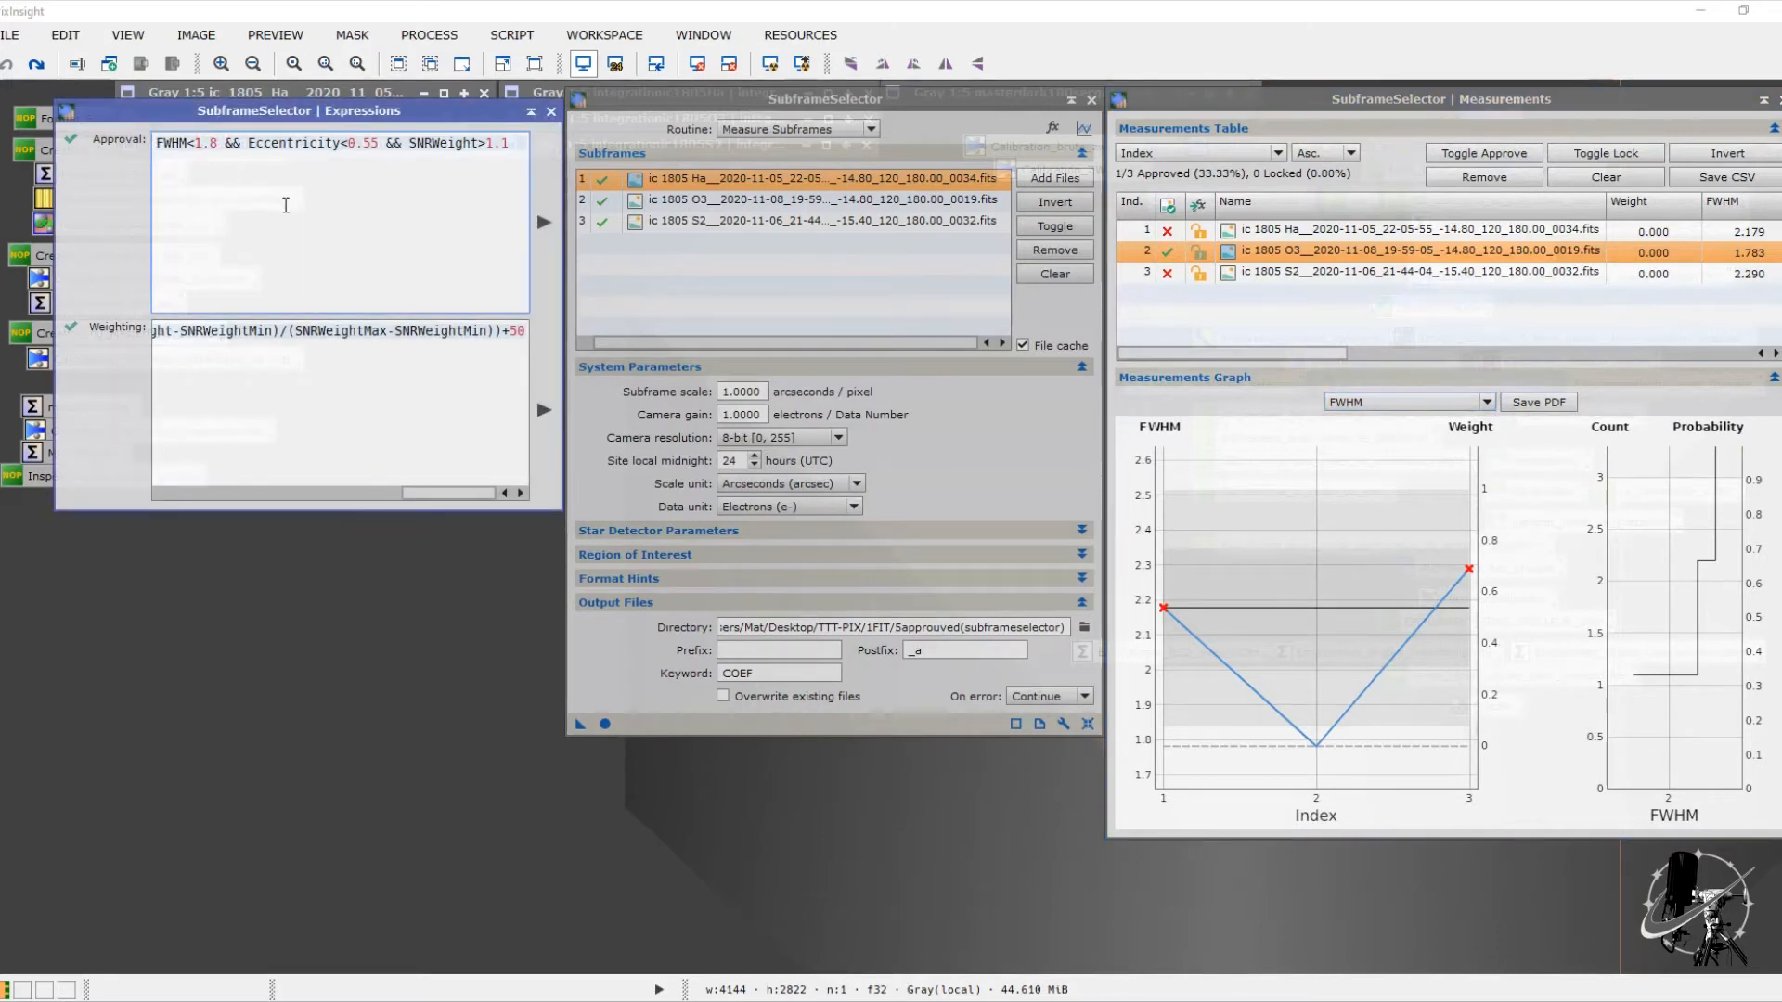
pyautogui.press('BackSpace')
pyautogui.press('BackSpace')
pyautogui.press('BackSpace')
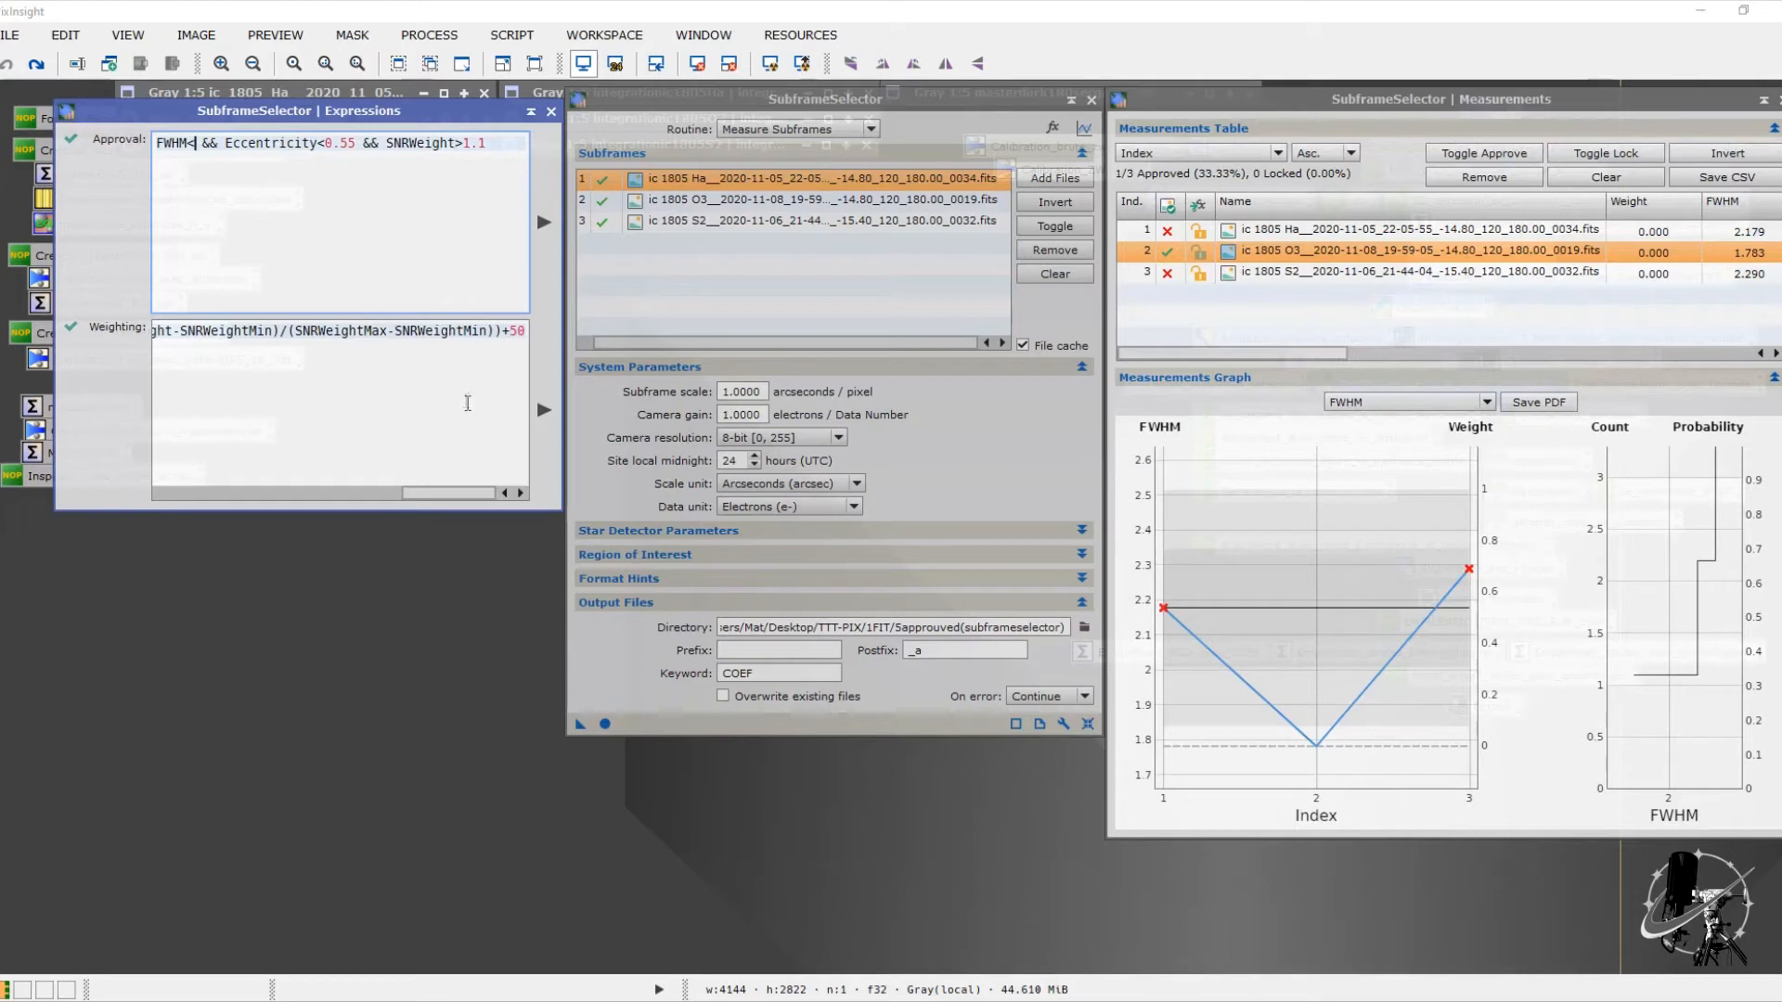
pyautogui.write('2.4')
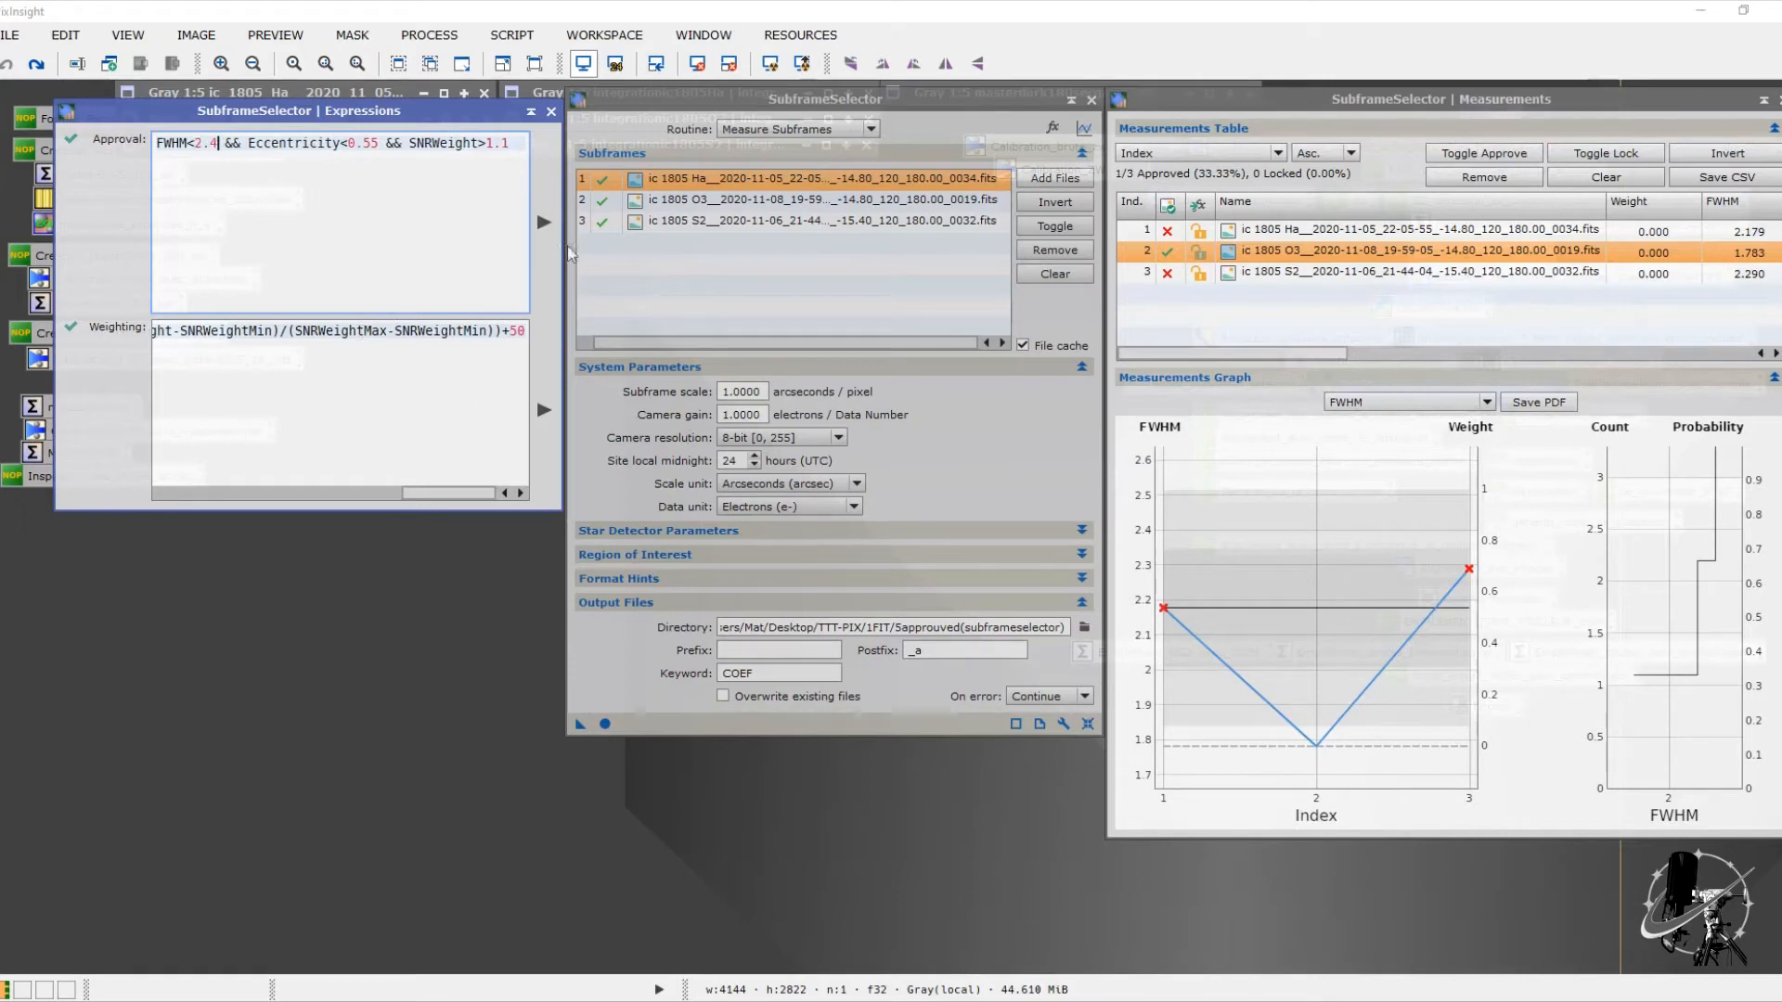
pyautogui.click(543, 221)
# Step: Check the frames' FWHM in the graph, apply an approval limit of FWHM<2.2 and select the S2 frame in the table
pyautogui.moveTo(1274, 581)
pyautogui.moveTo(1156, 623)
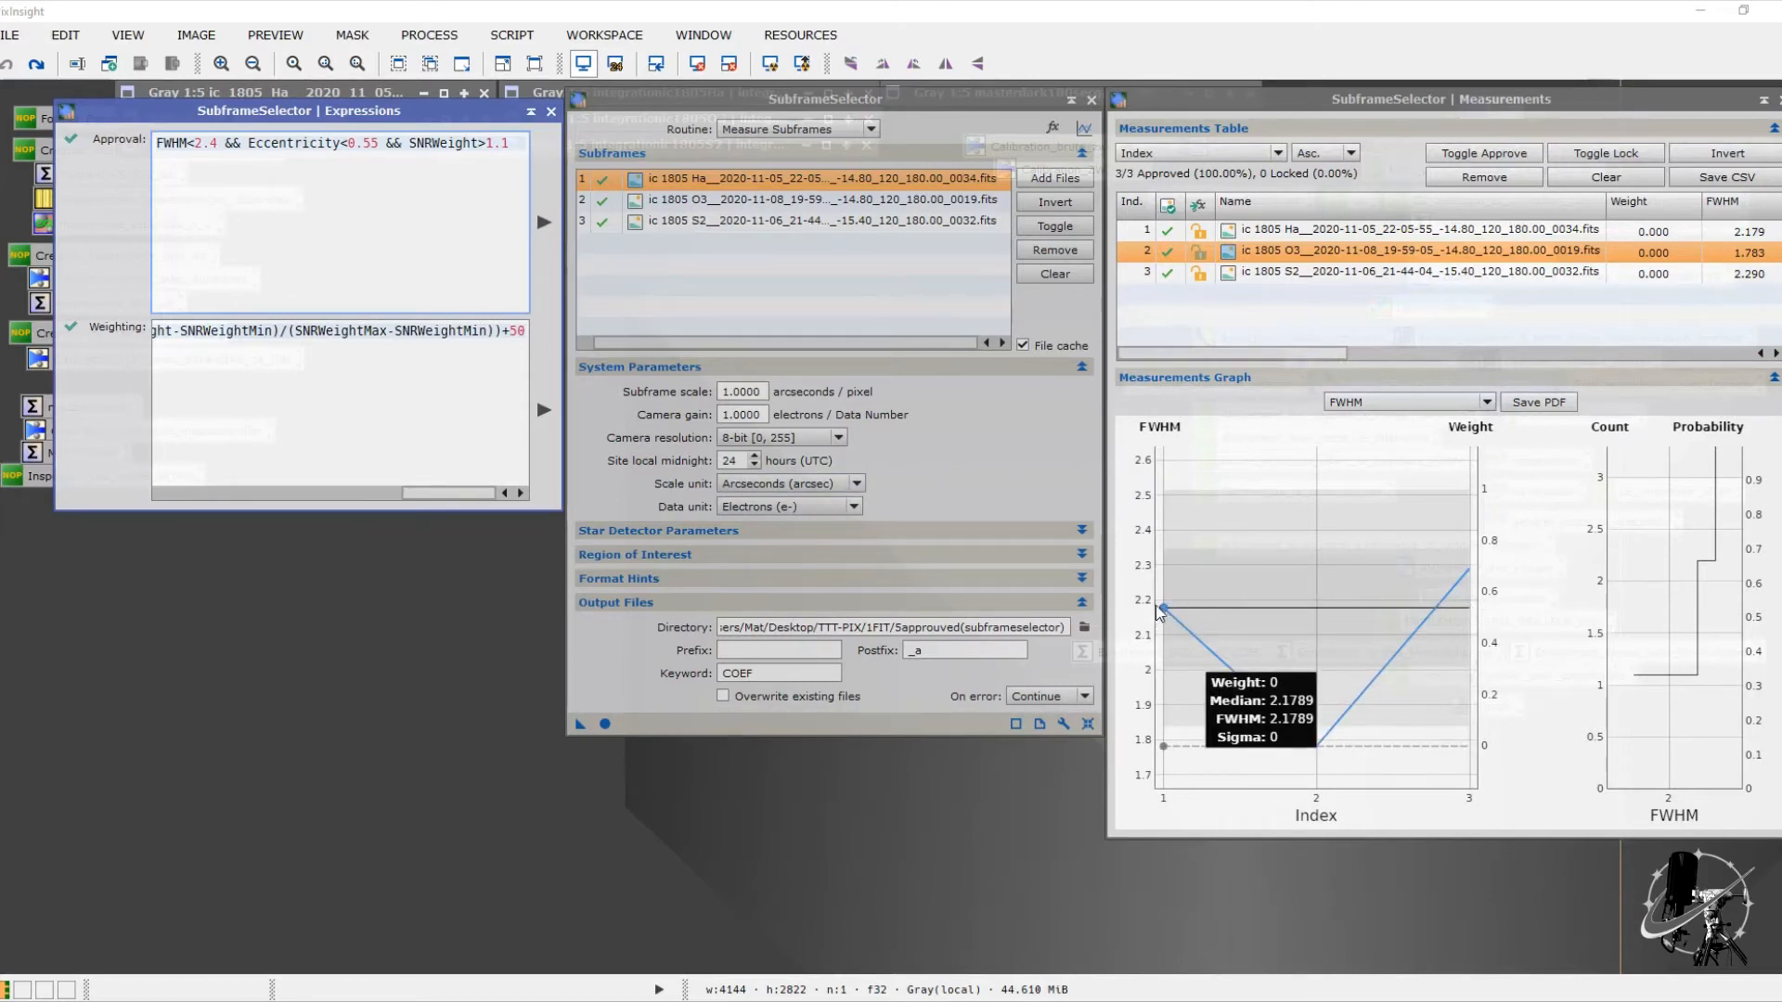
pyautogui.moveTo(1488, 596)
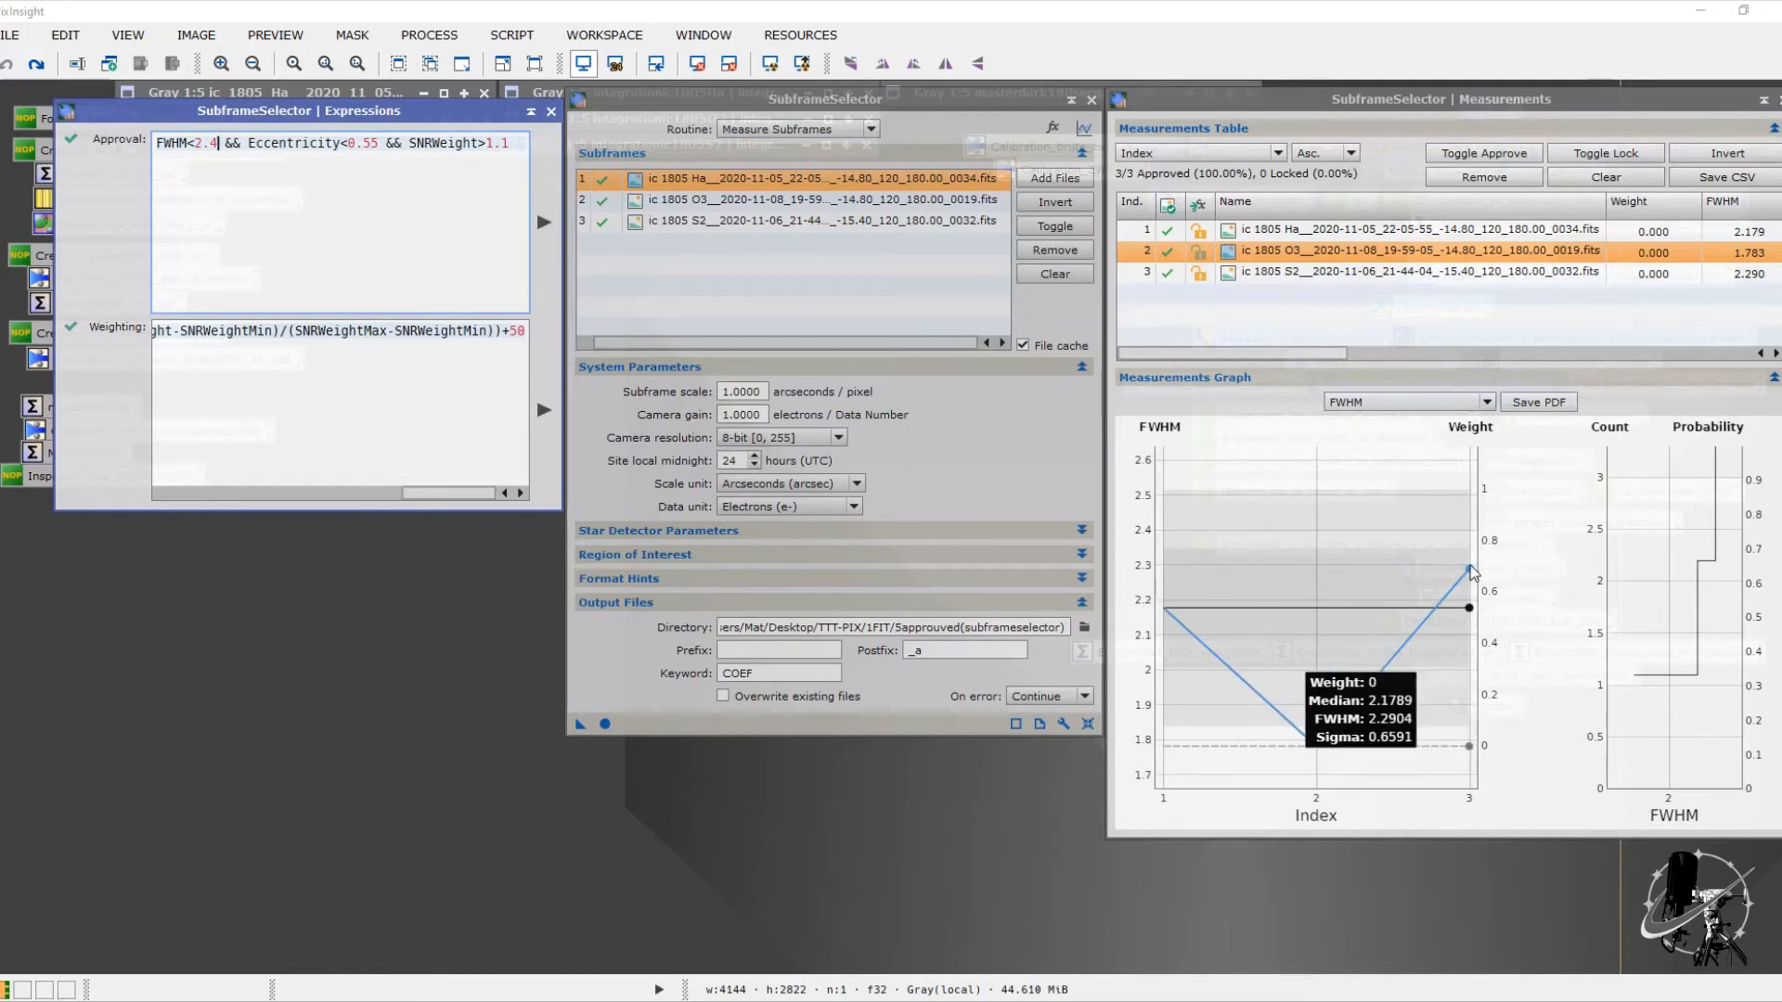
pyautogui.press('BackSpace')
pyautogui.write('2')
pyautogui.click(543, 224)
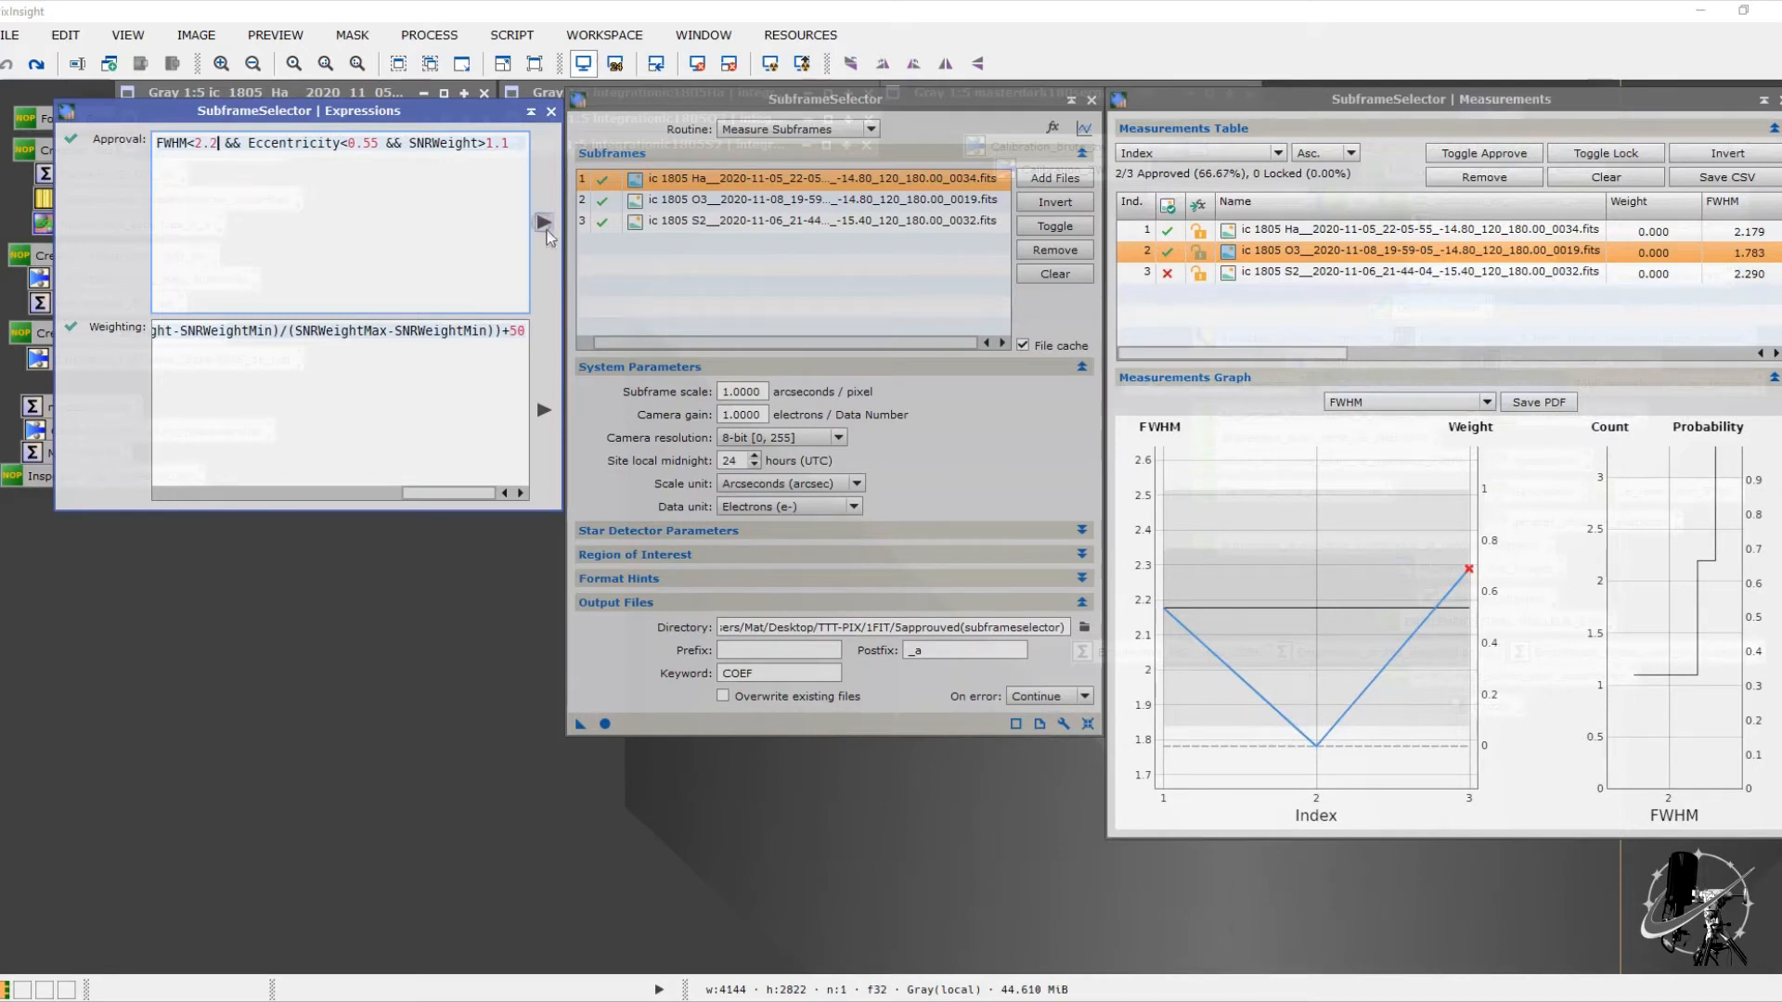
pyautogui.moveTo(1427, 552)
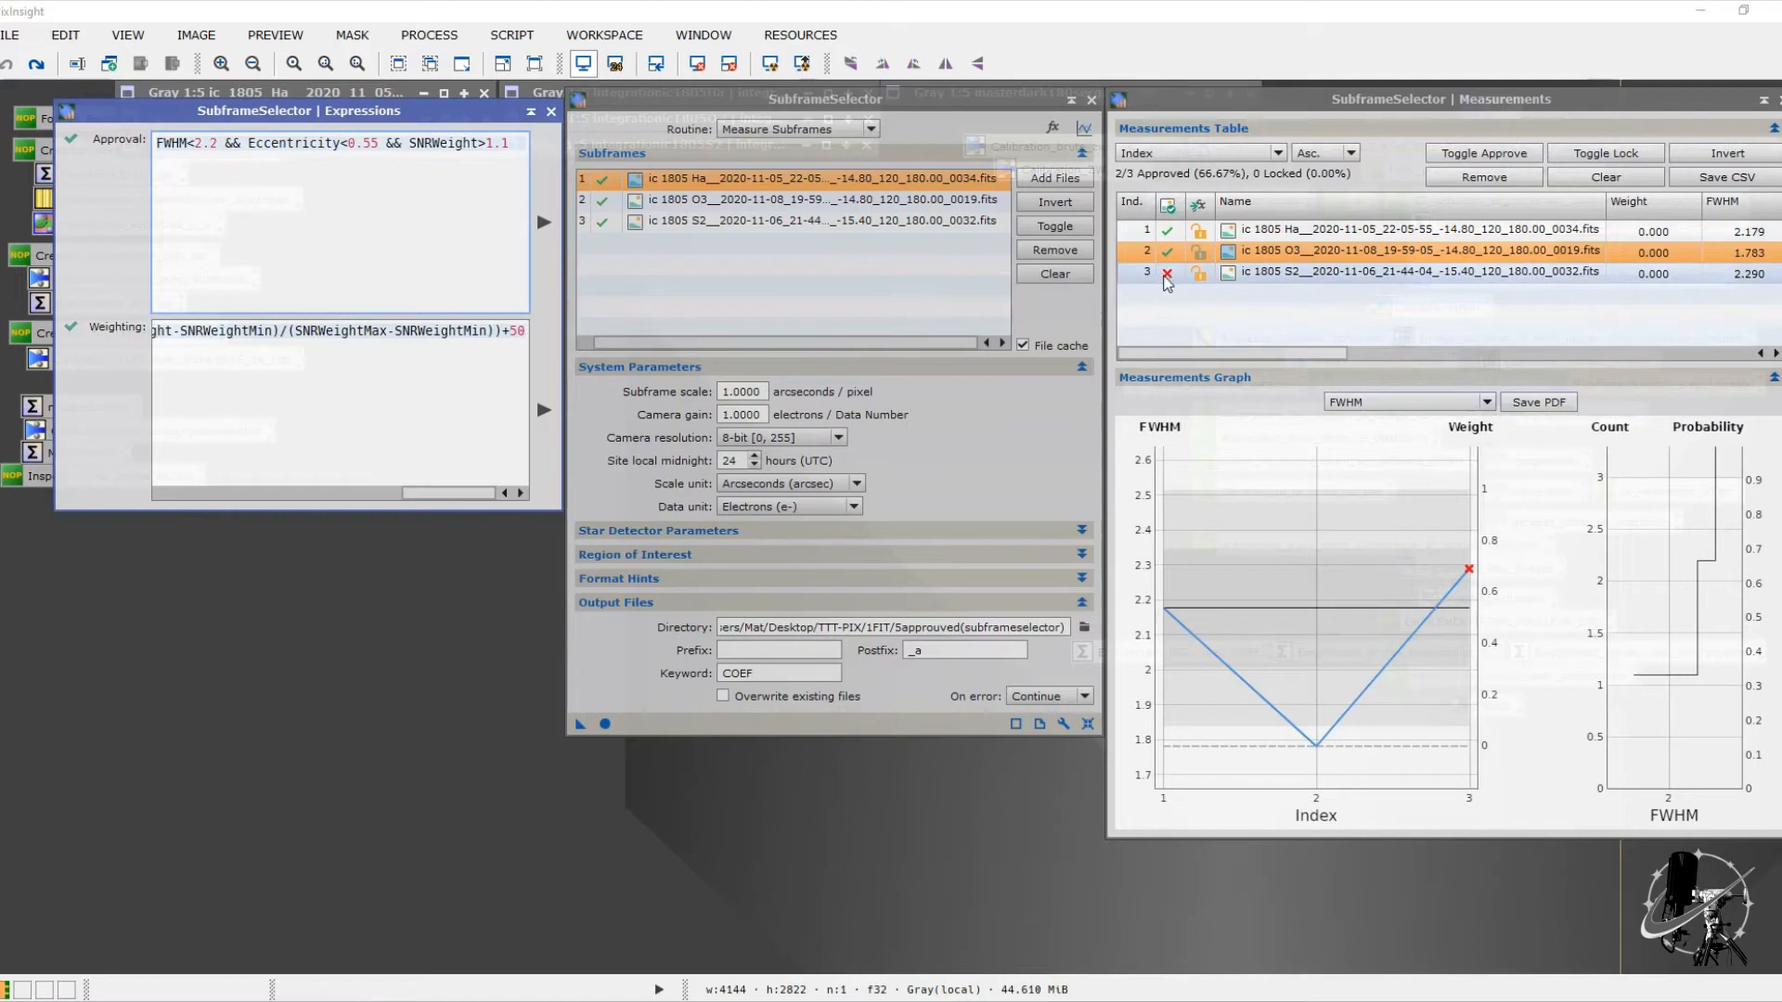
pyautogui.click(1387, 273)
pyautogui.moveTo(1333, 351)
pyautogui.mouseDown()
pyautogui.moveTo(1399, 351)
pyautogui.moveTo(1322, 351)
pyautogui.mouseUp()
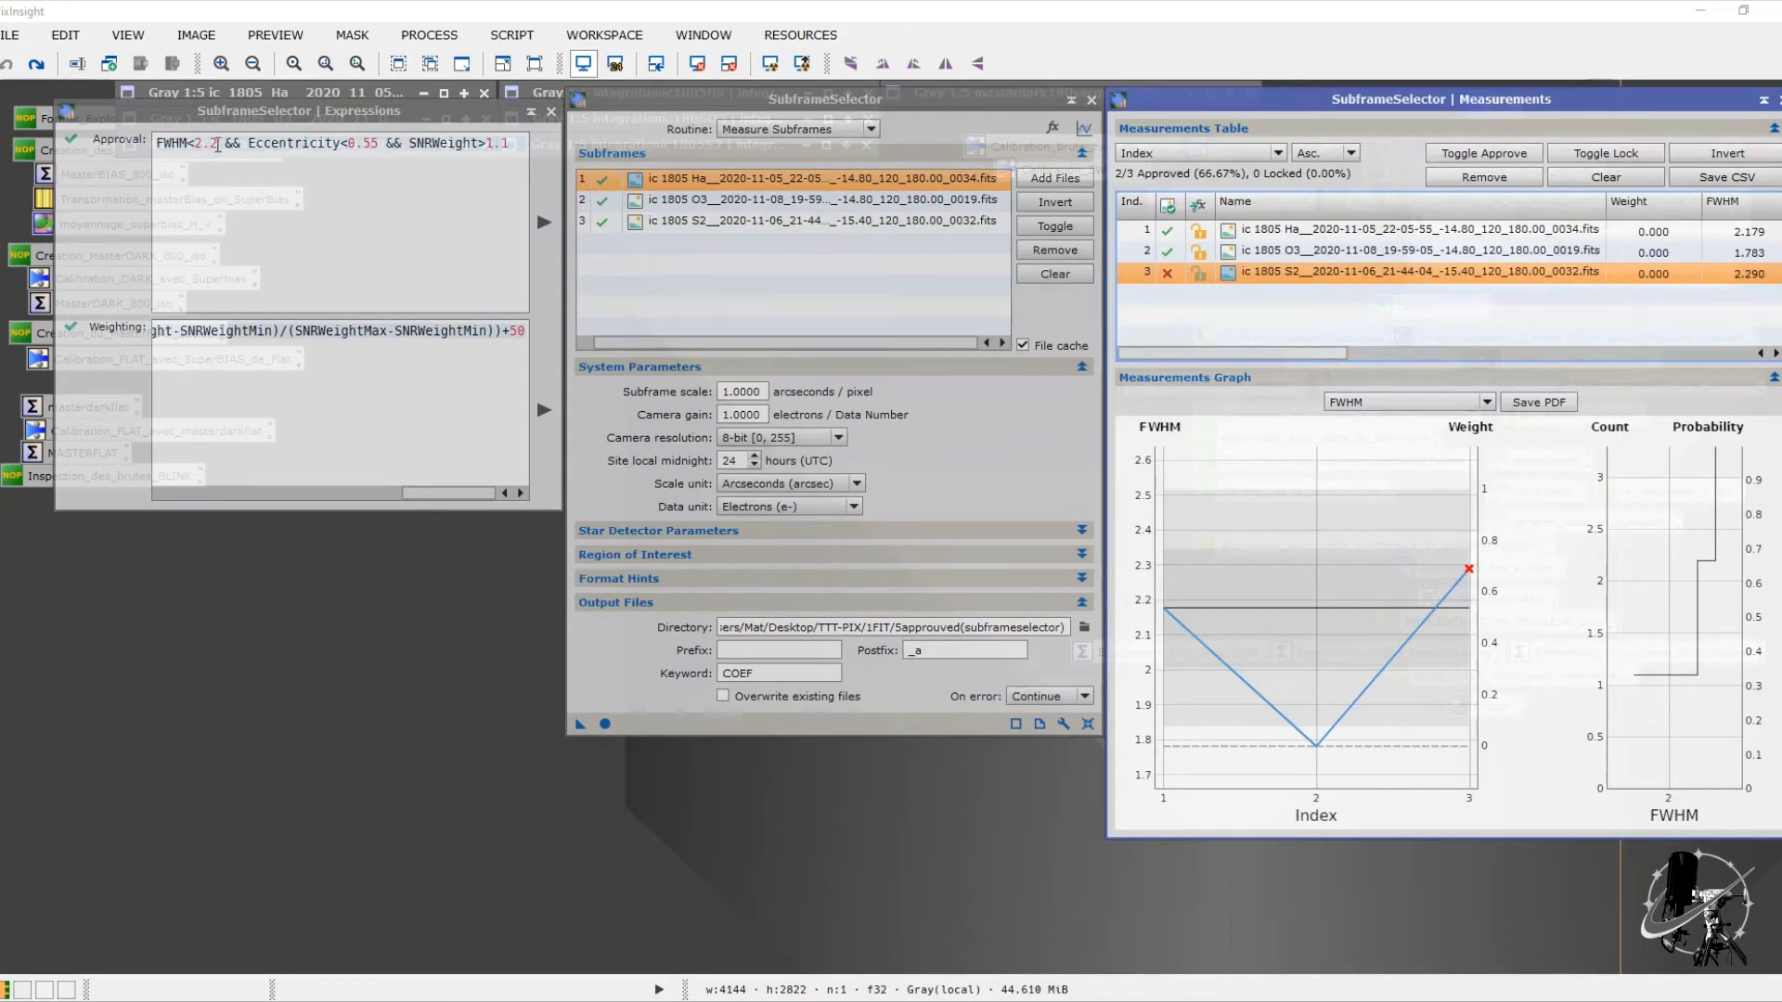
# Step: Restore the approval expression's FWHM limit to 2.4 and reapply it to the measured frames
pyautogui.click(217, 145)
pyautogui.press('BackSpace')
pyautogui.write('4')
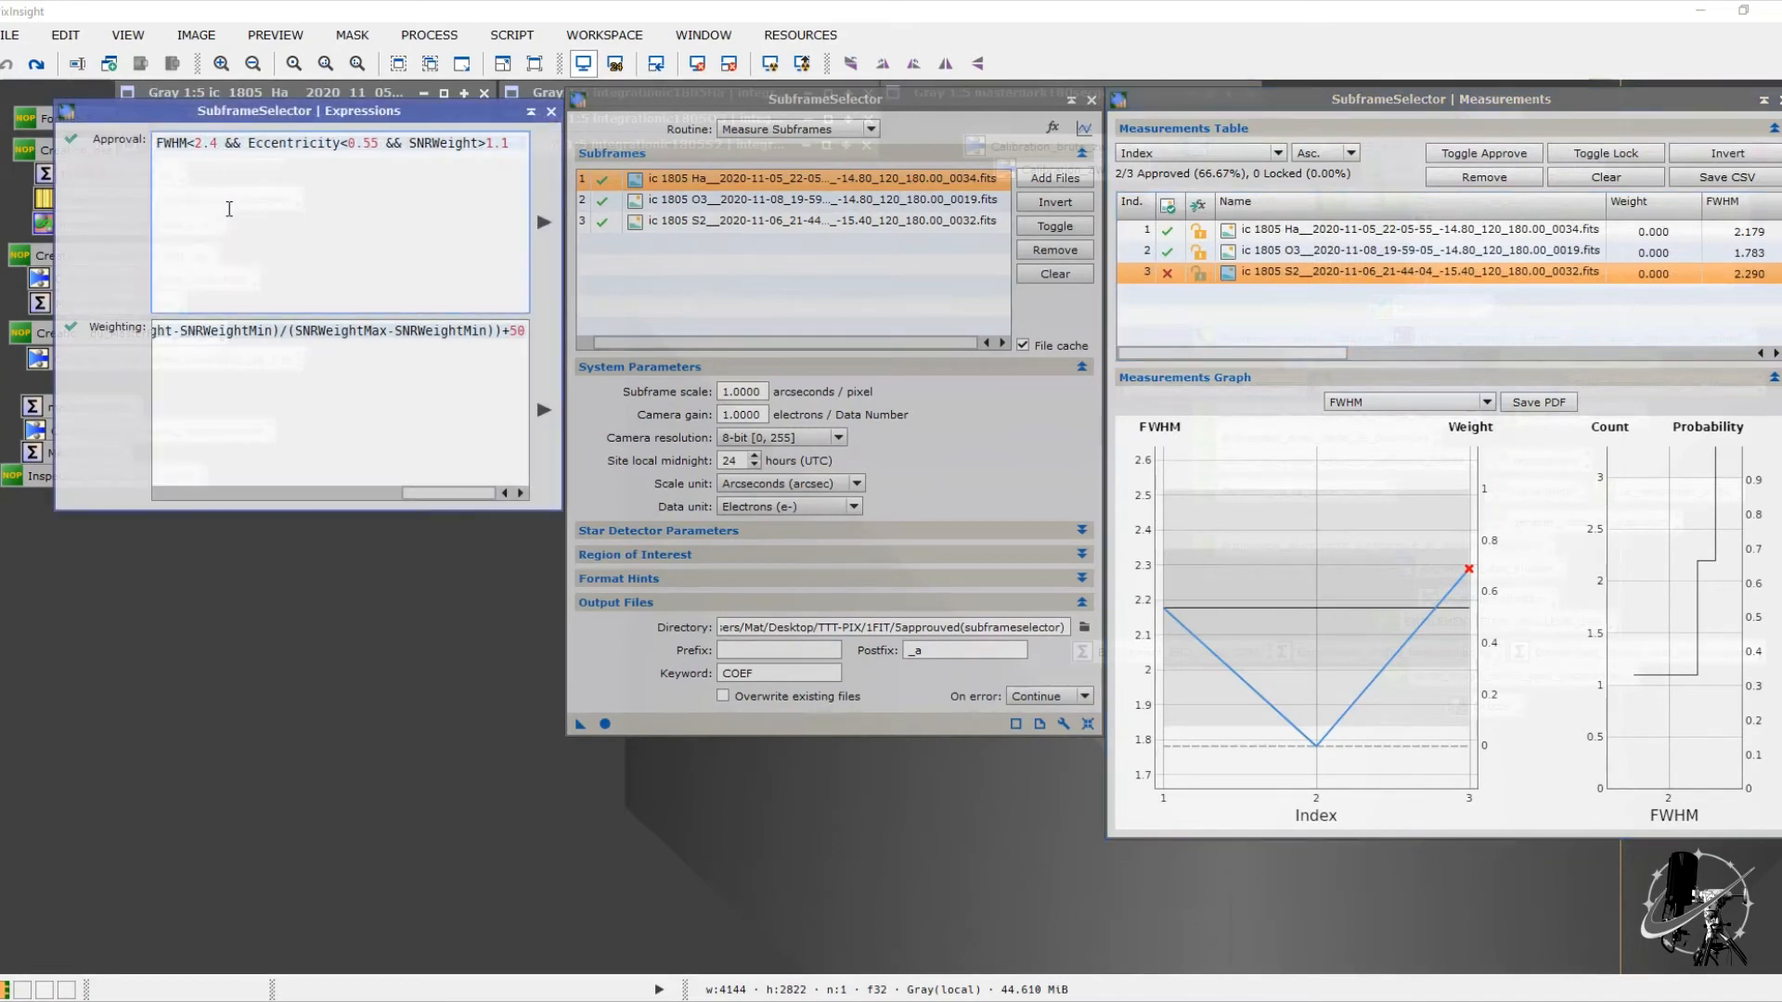
pyautogui.click(544, 222)
# Step: Review the weighting expression from its FWHM term to its SNRWeight term and apply it to the measured frames
pyautogui.moveTo(465, 492); pyautogui.dragTo(181, 515)
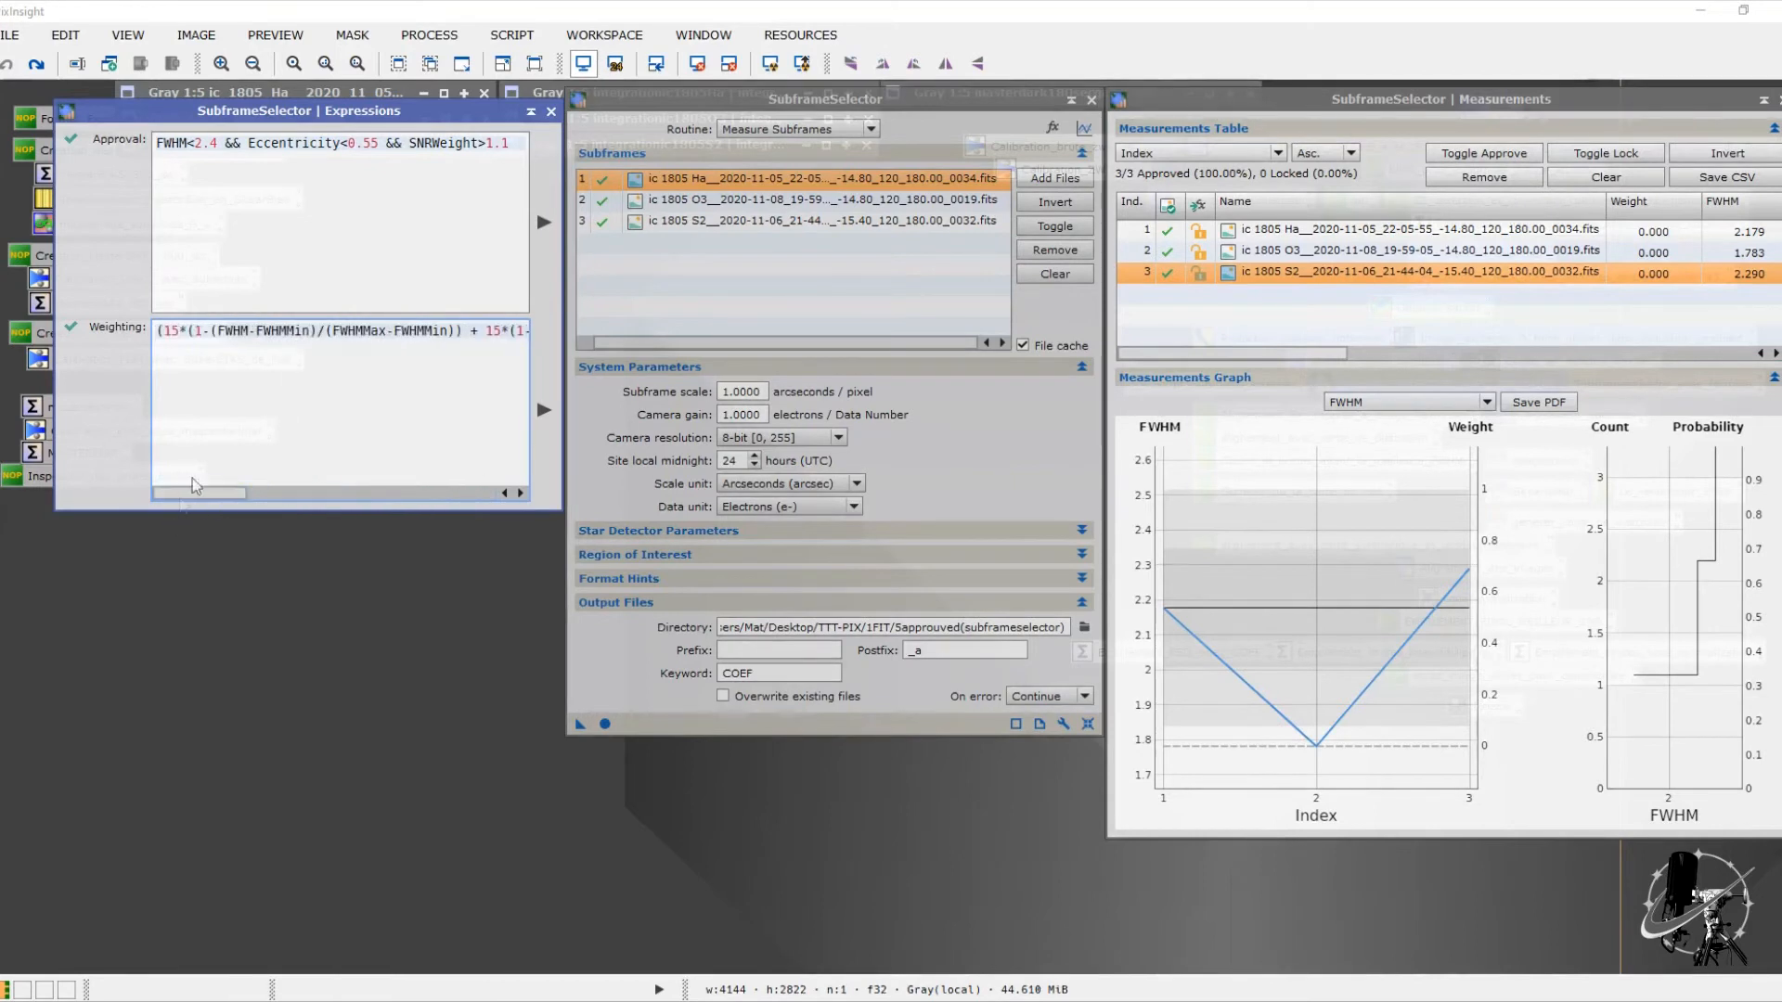
pyautogui.moveTo(190, 495)
pyautogui.mouseDown()
pyautogui.moveTo(422, 501)
pyautogui.moveTo(162, 489)
pyautogui.mouseUp()
pyautogui.moveTo(228, 498); pyautogui.dragTo(443, 511)
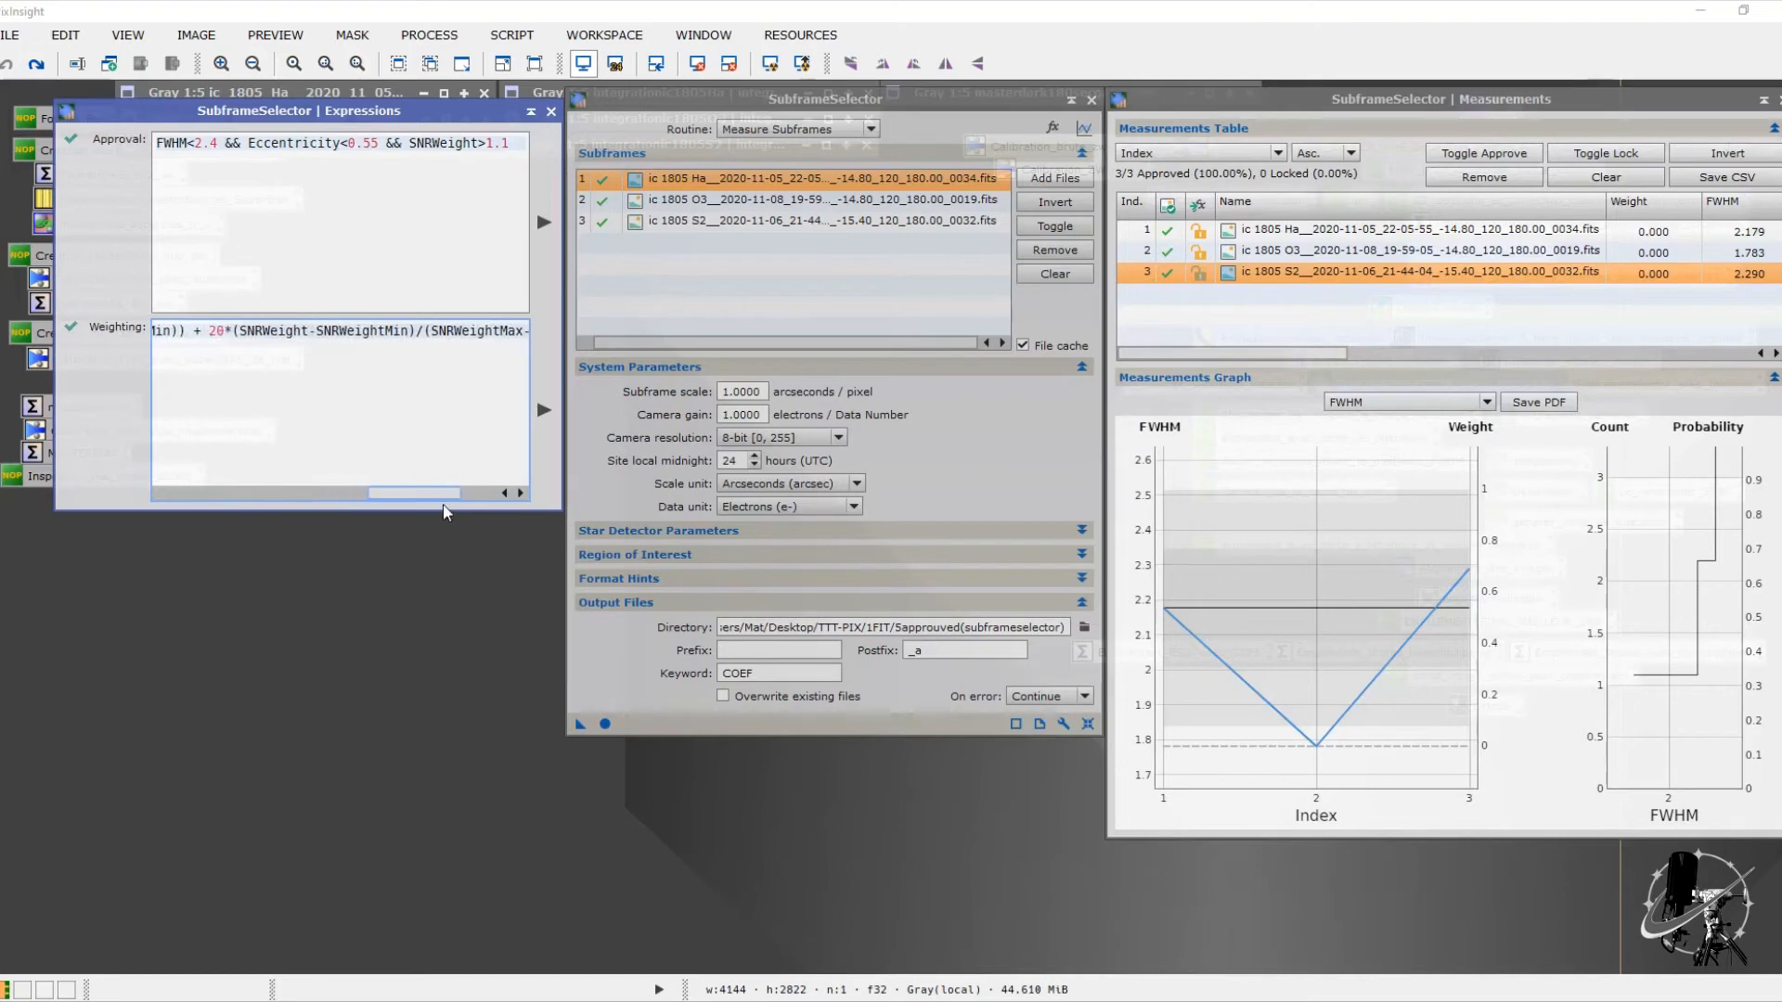
pyautogui.moveTo(425, 492); pyautogui.dragTo(181, 479)
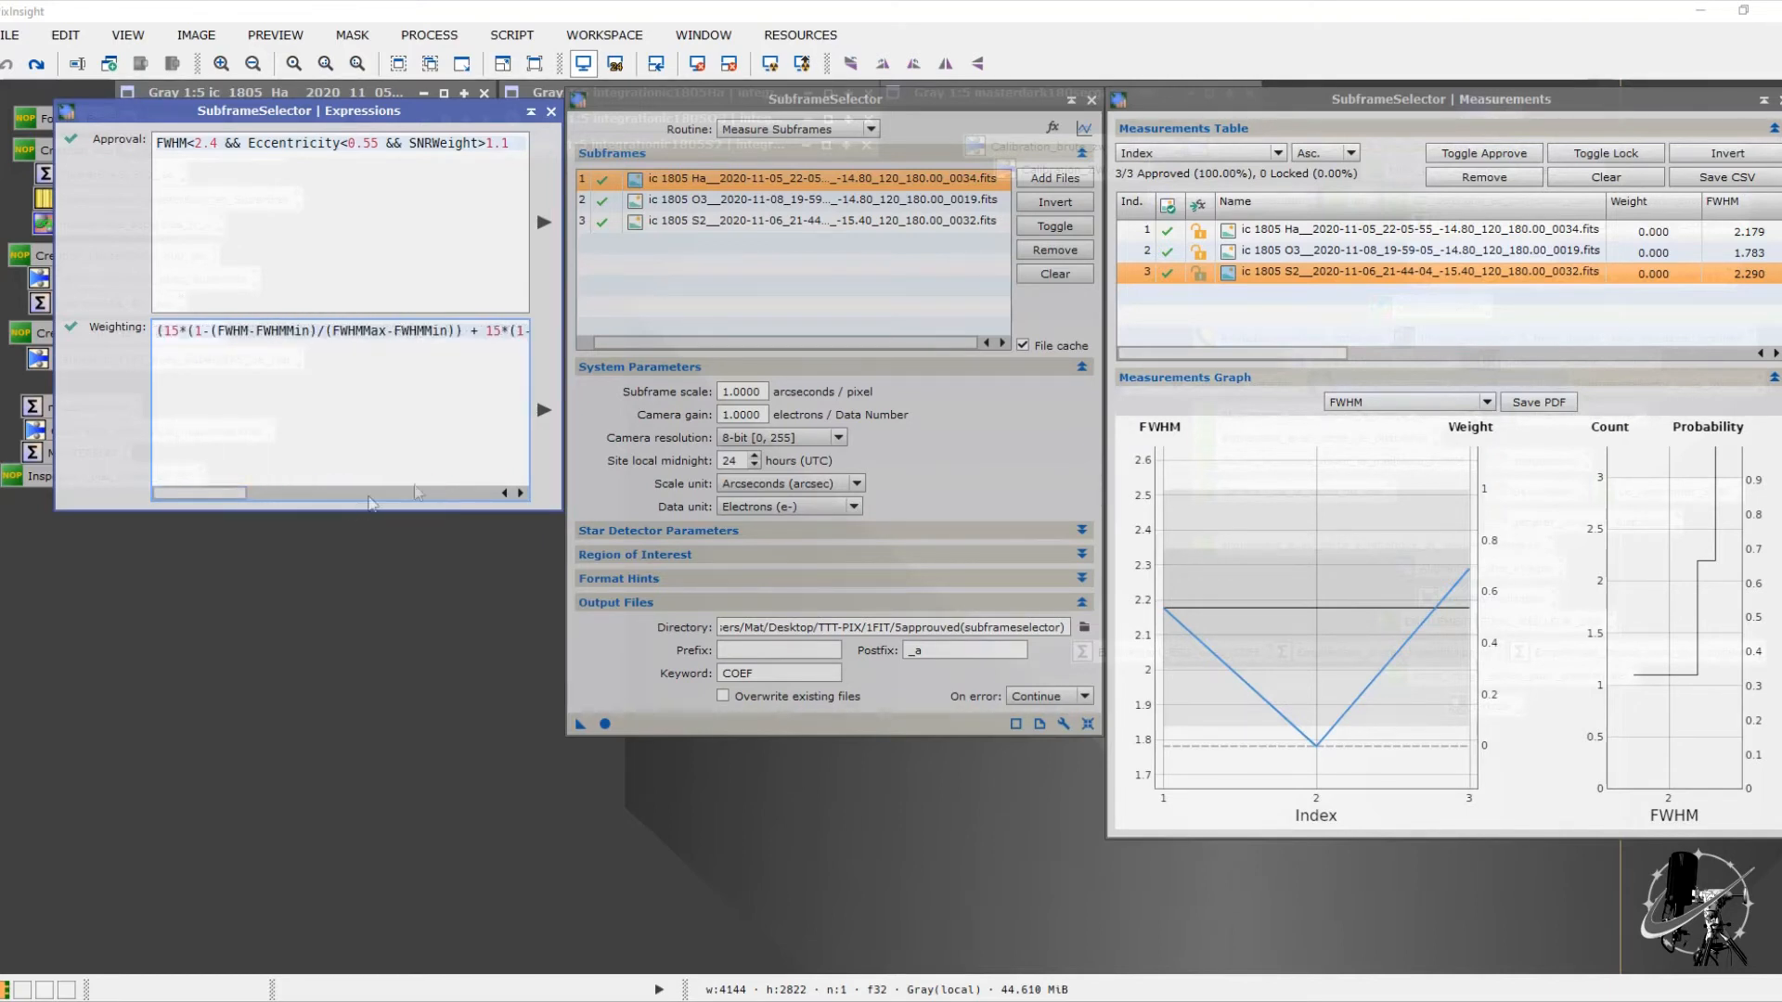
pyautogui.click(543, 409)
pyautogui.click(544, 409)
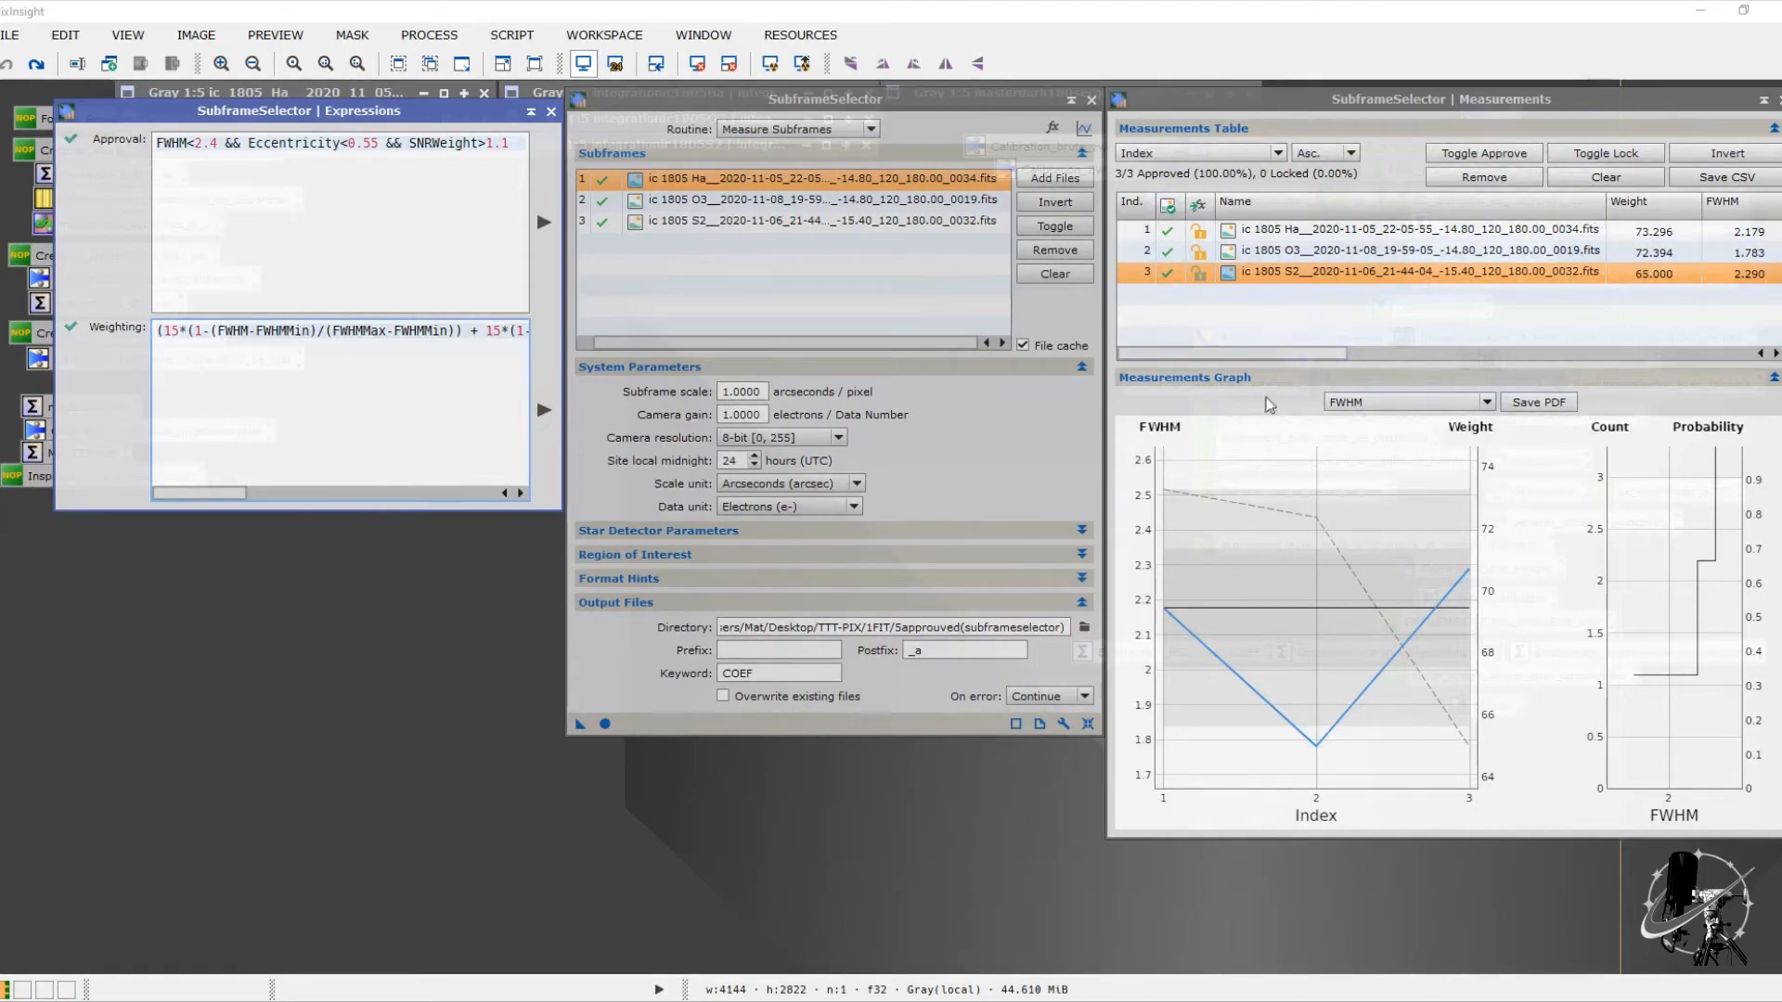
# Step: Compare the computed weights and measurements of the Ha, O3 and S2 frames with the terms of the weighting expression
pyautogui.click(1295, 349)
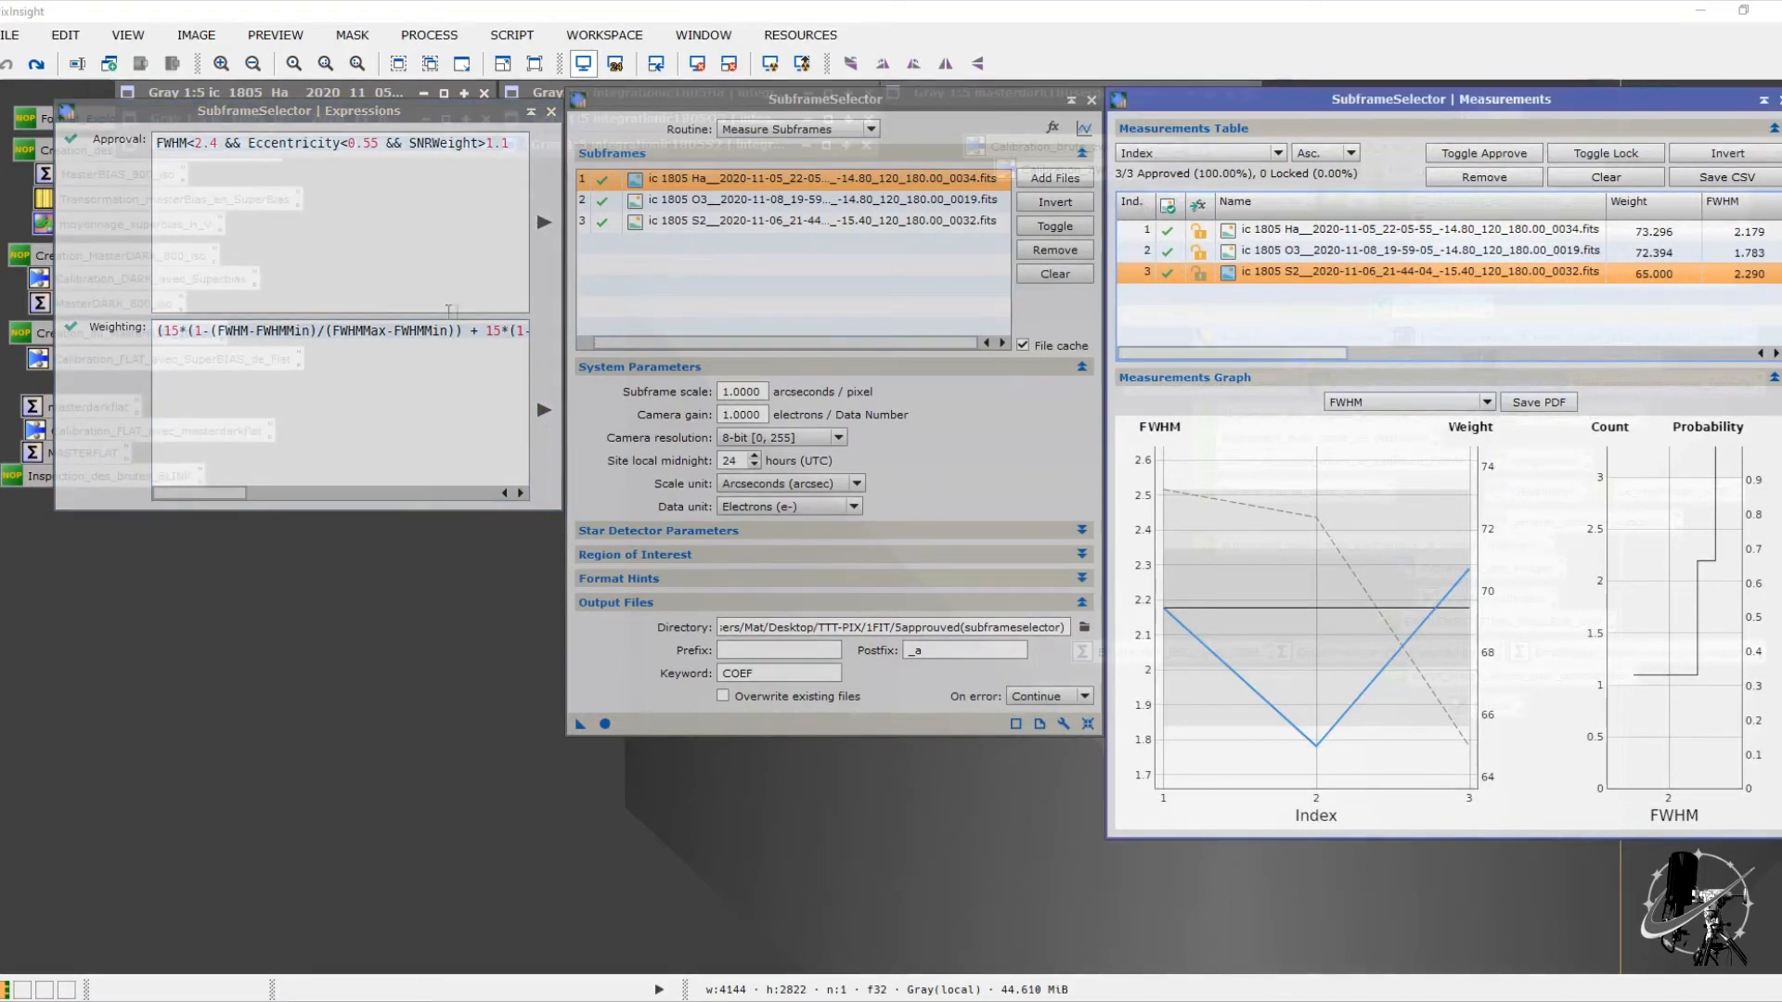
pyautogui.moveTo(226, 493); pyautogui.dragTo(414, 492)
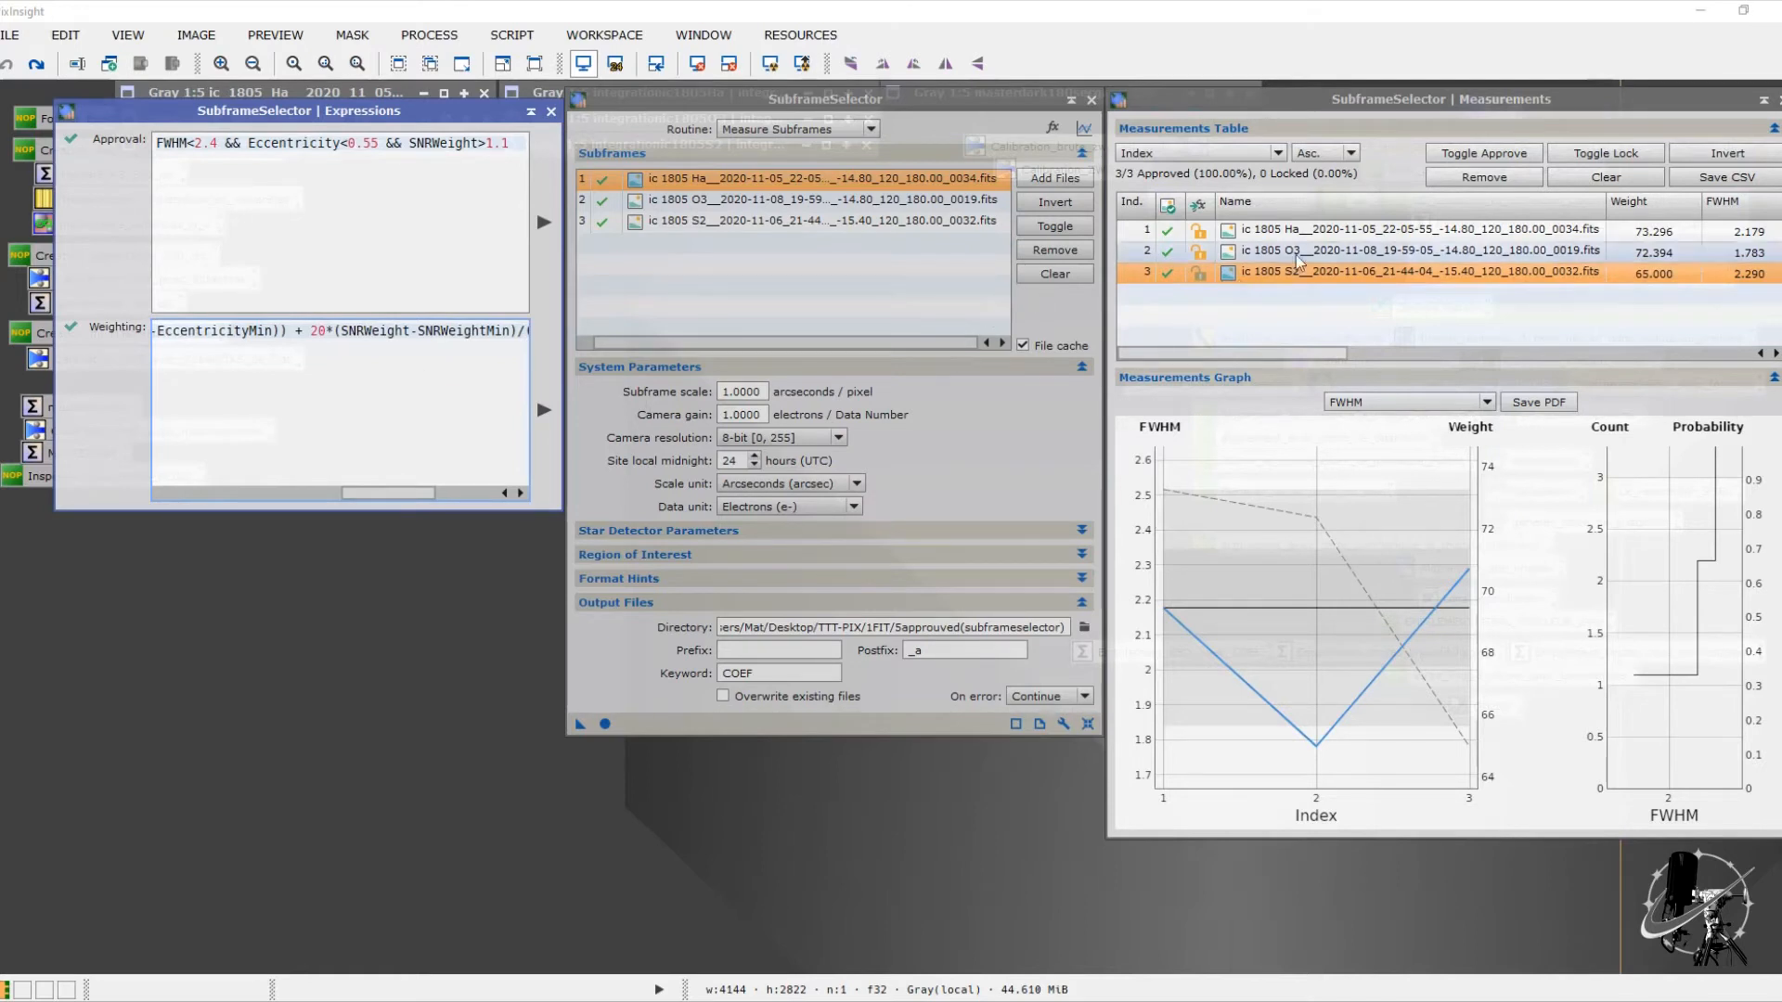
pyautogui.click(1324, 232)
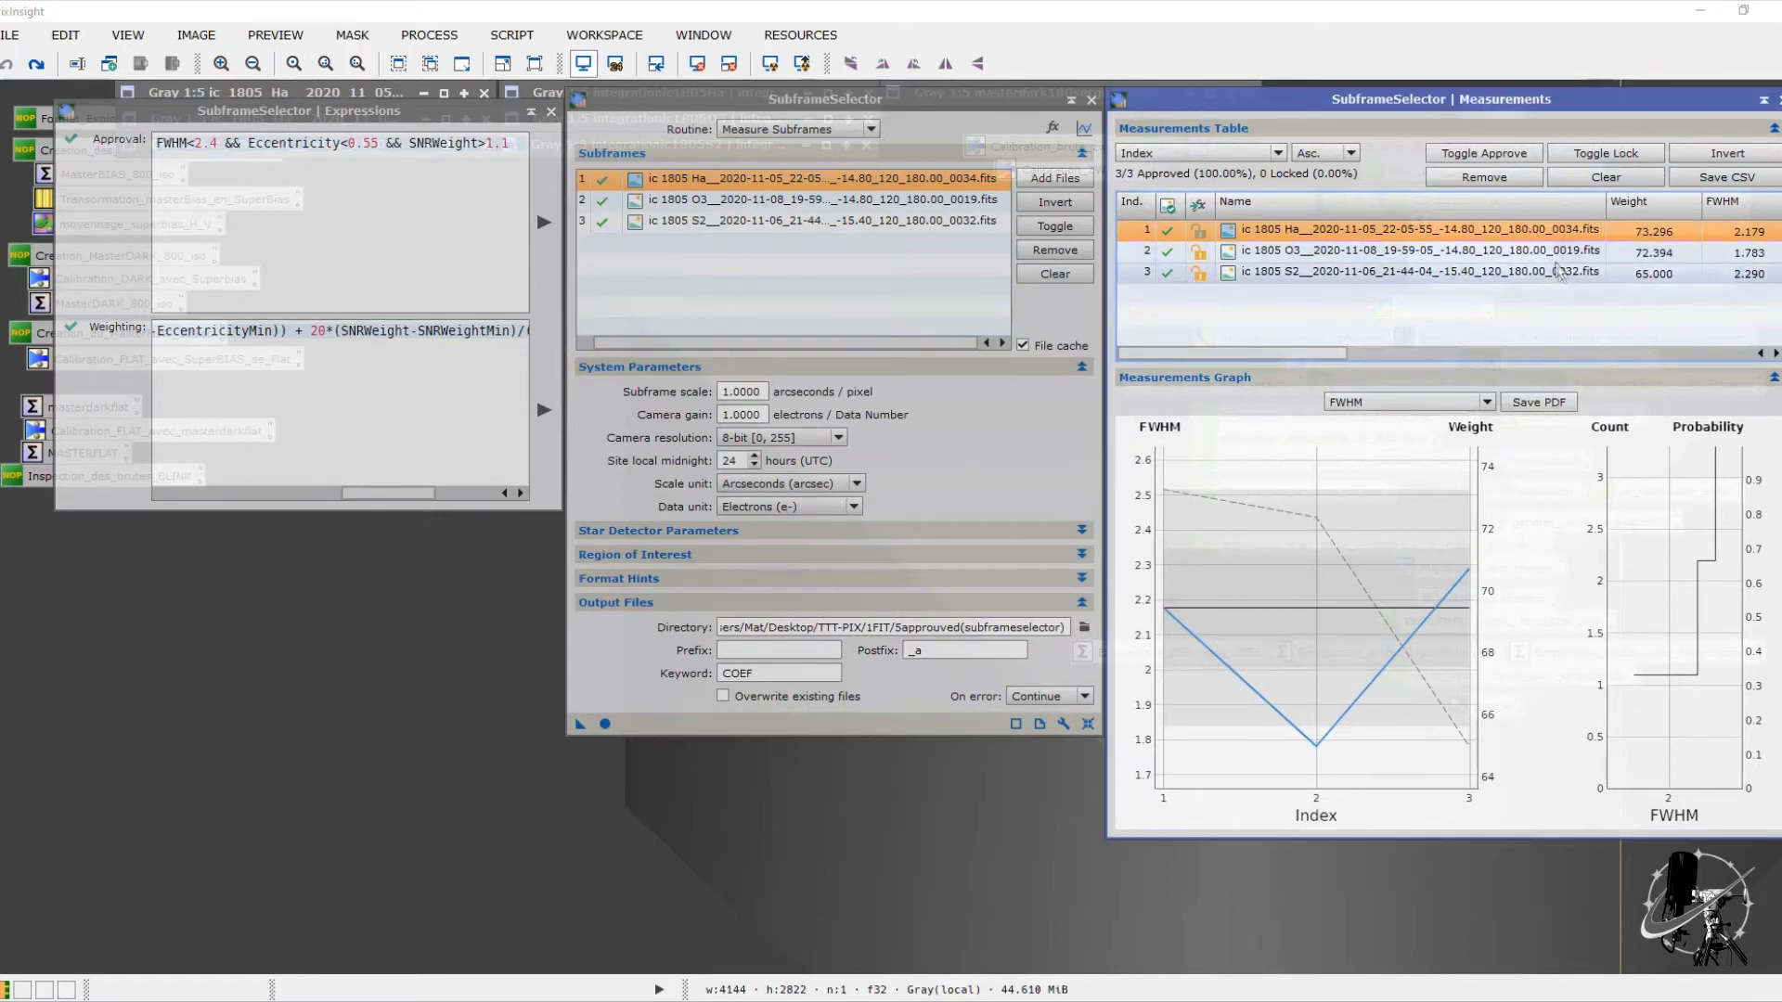
pyautogui.click(1565, 275)
pyautogui.moveTo(1339, 349); pyautogui.dragTo(1254, 384)
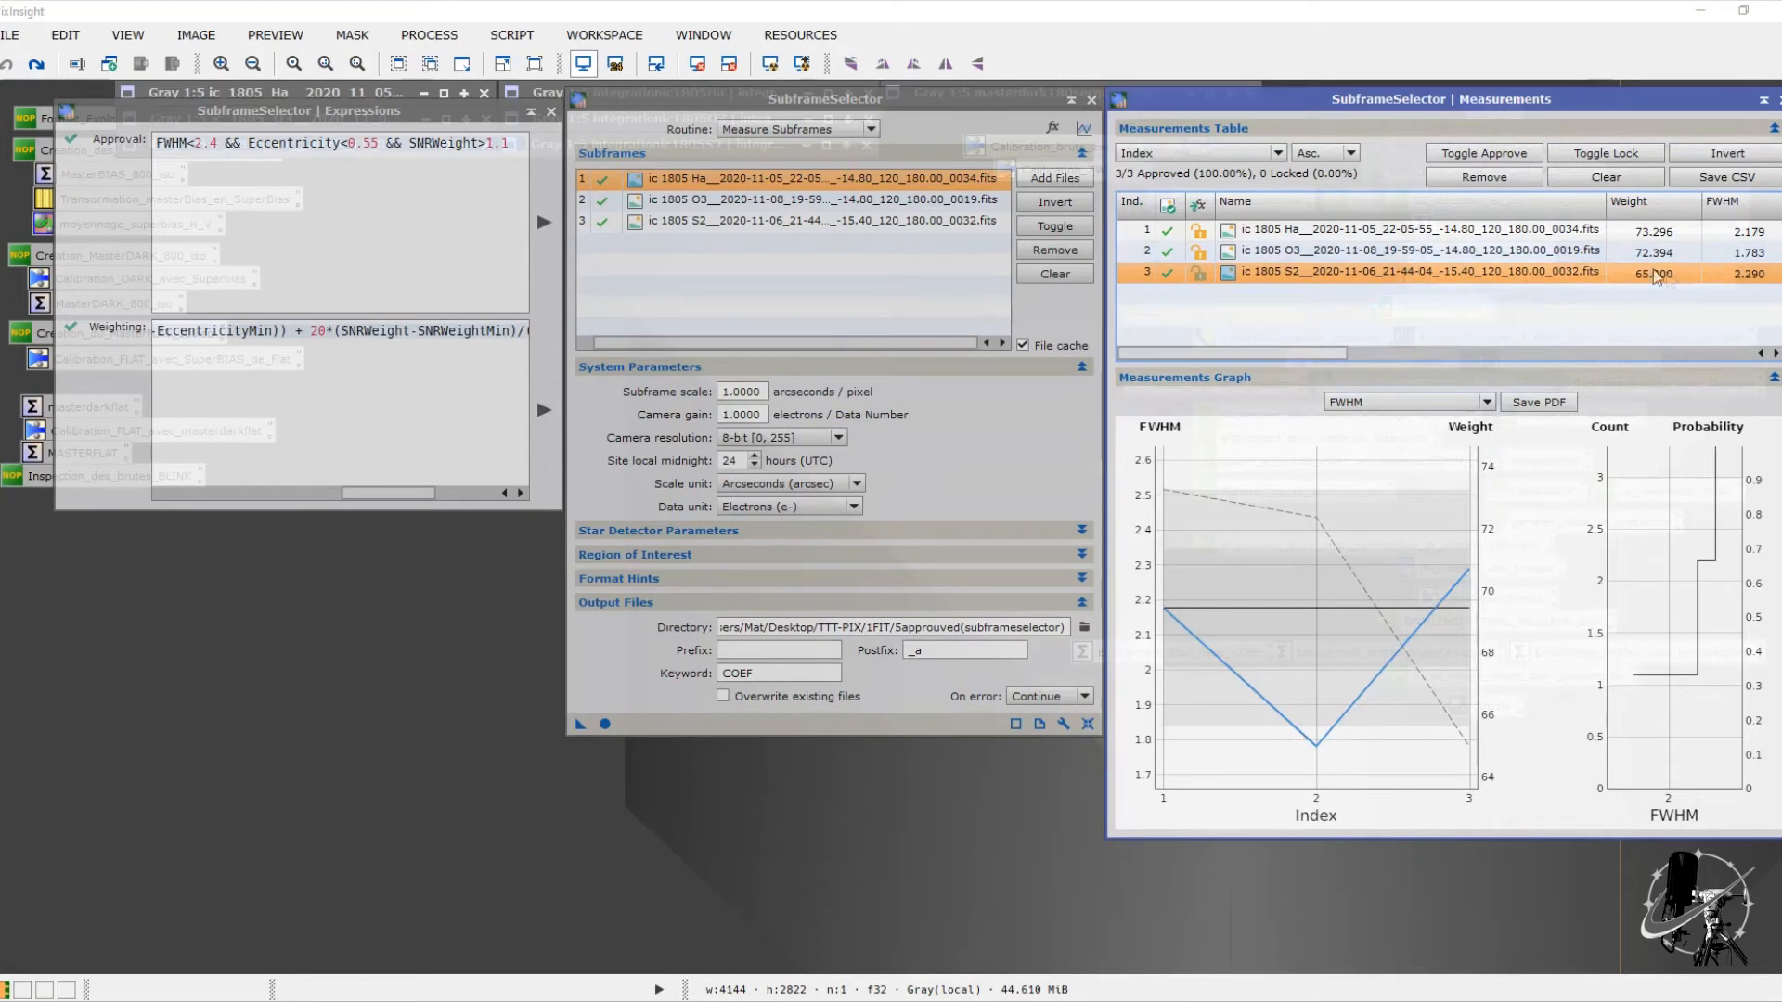
pyautogui.moveTo(1317, 354); pyautogui.dragTo(1334, 354)
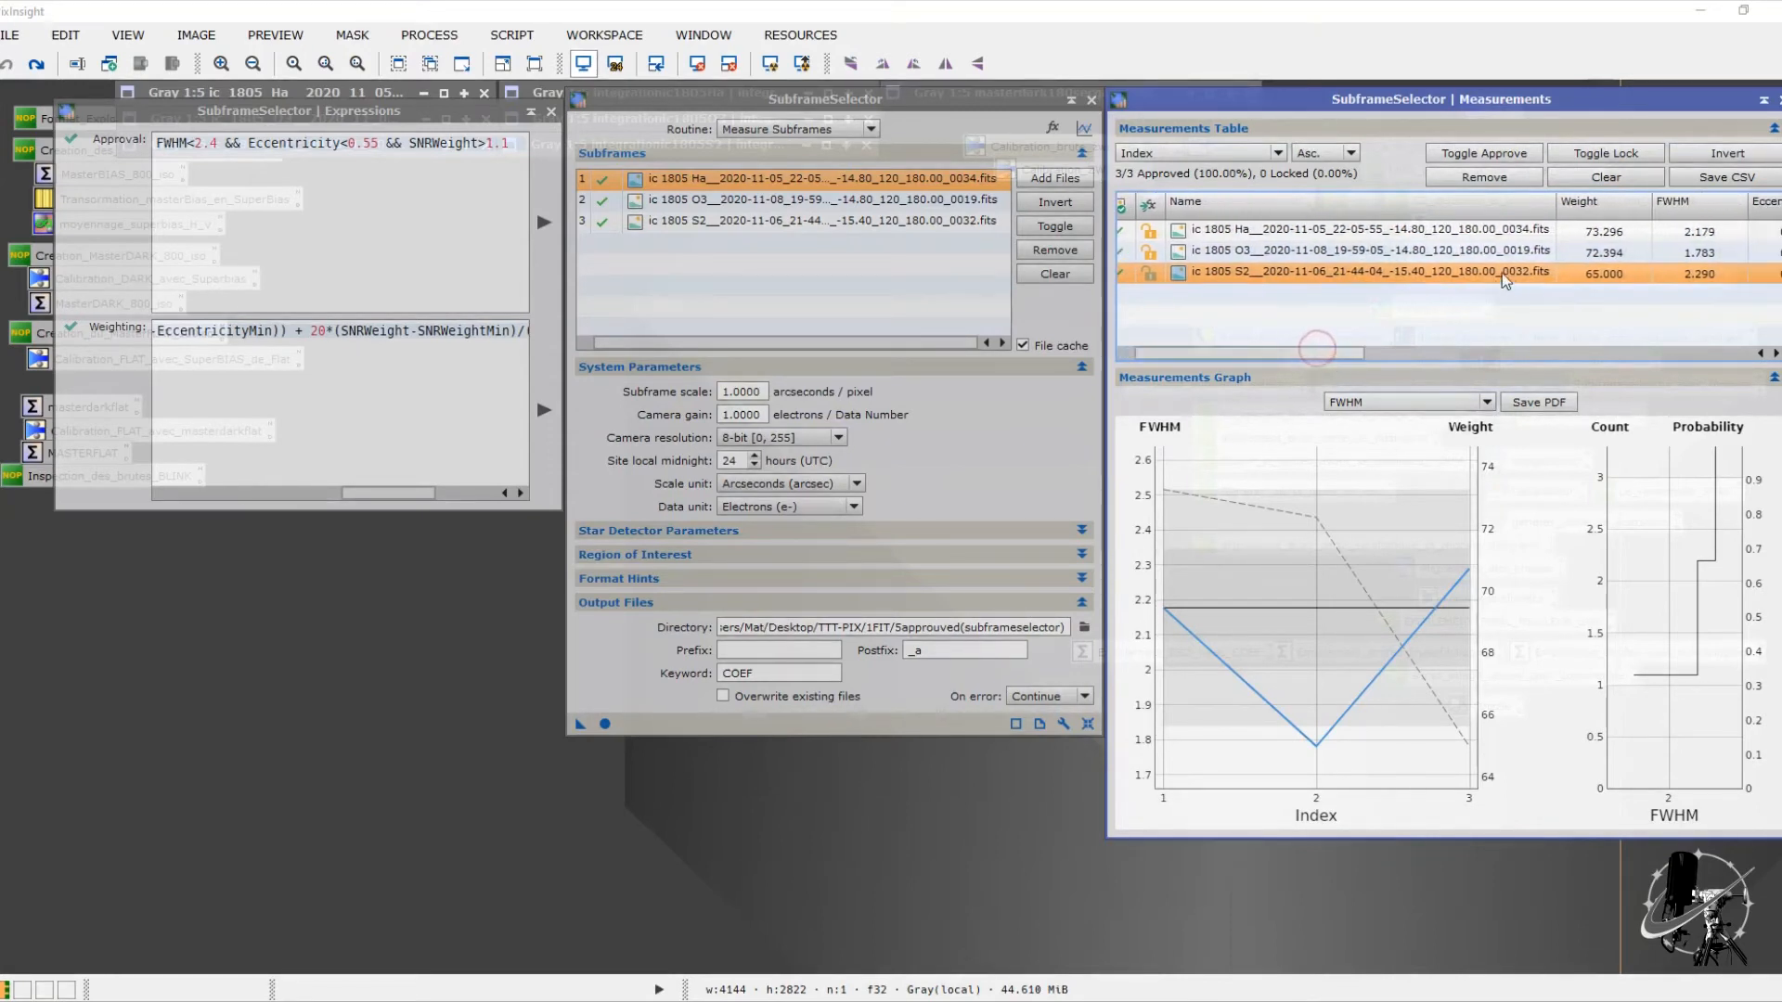
pyautogui.click(1596, 232)
pyautogui.click(1601, 280)
pyautogui.moveTo(1317, 358); pyautogui.dragTo(1232, 362)
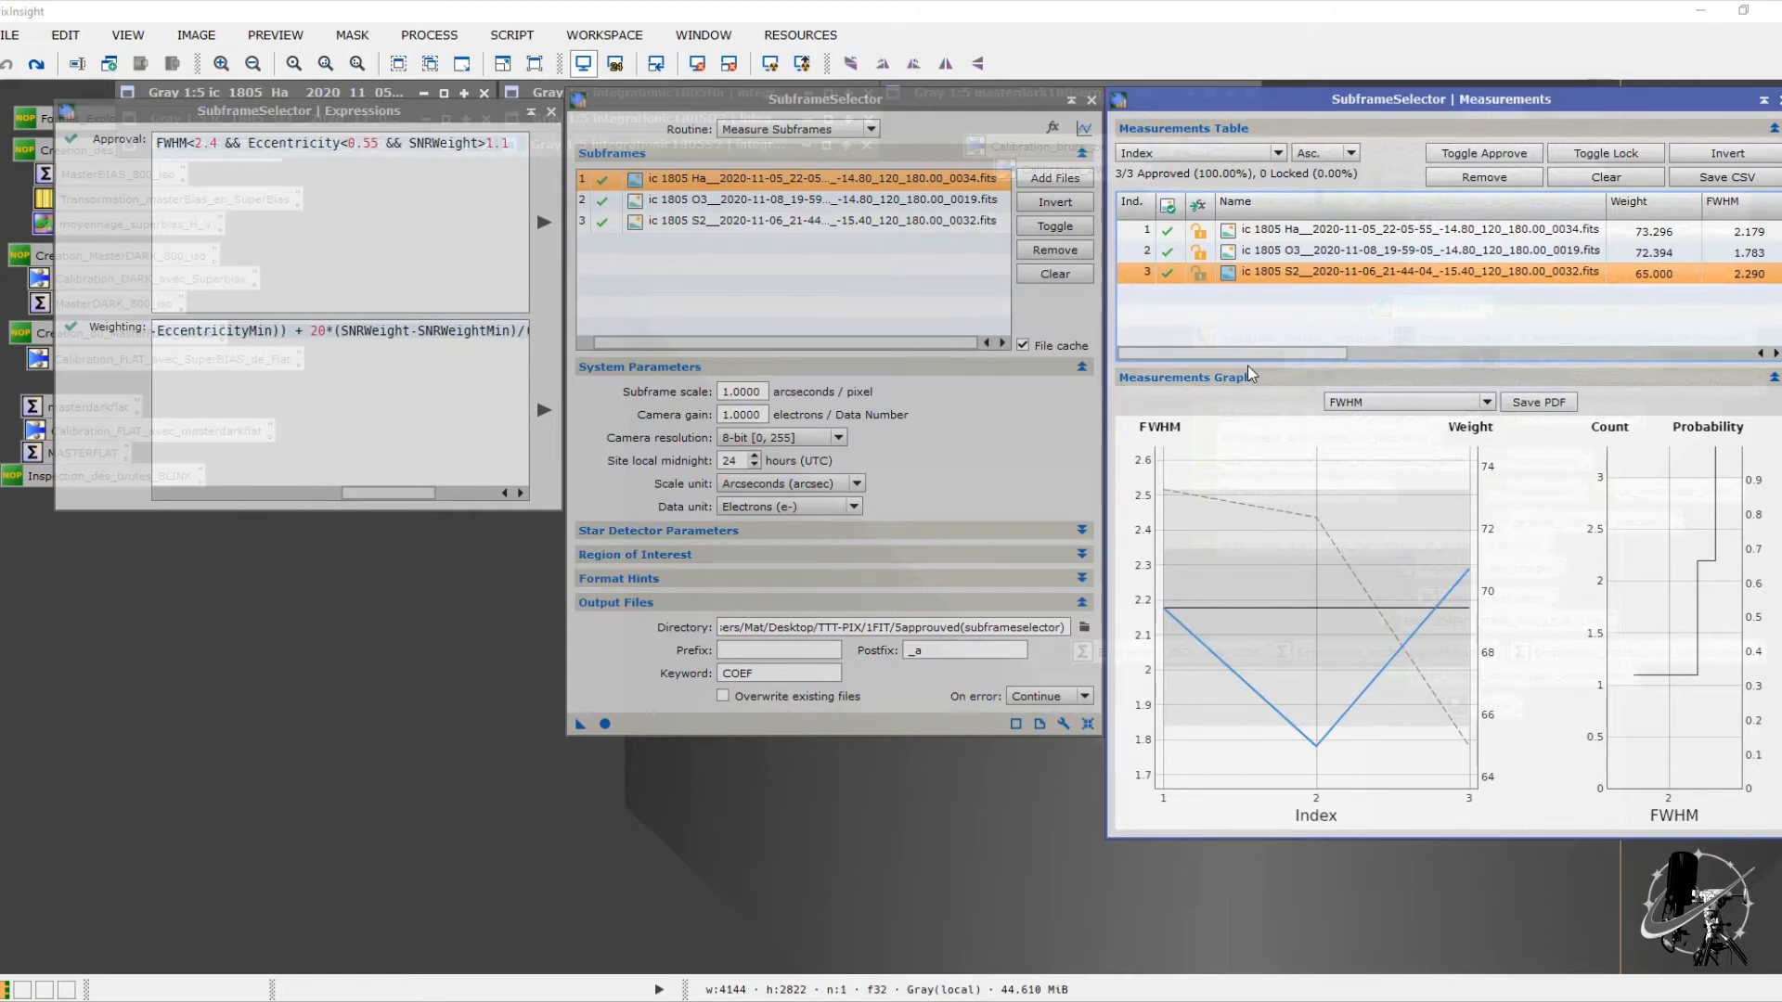
pyautogui.moveTo(1316, 353); pyautogui.dragTo(1240, 363)
# Step: Change the SubframeSelector routine to Output Subframes
pyautogui.click(856, 128)
pyautogui.click(856, 128)
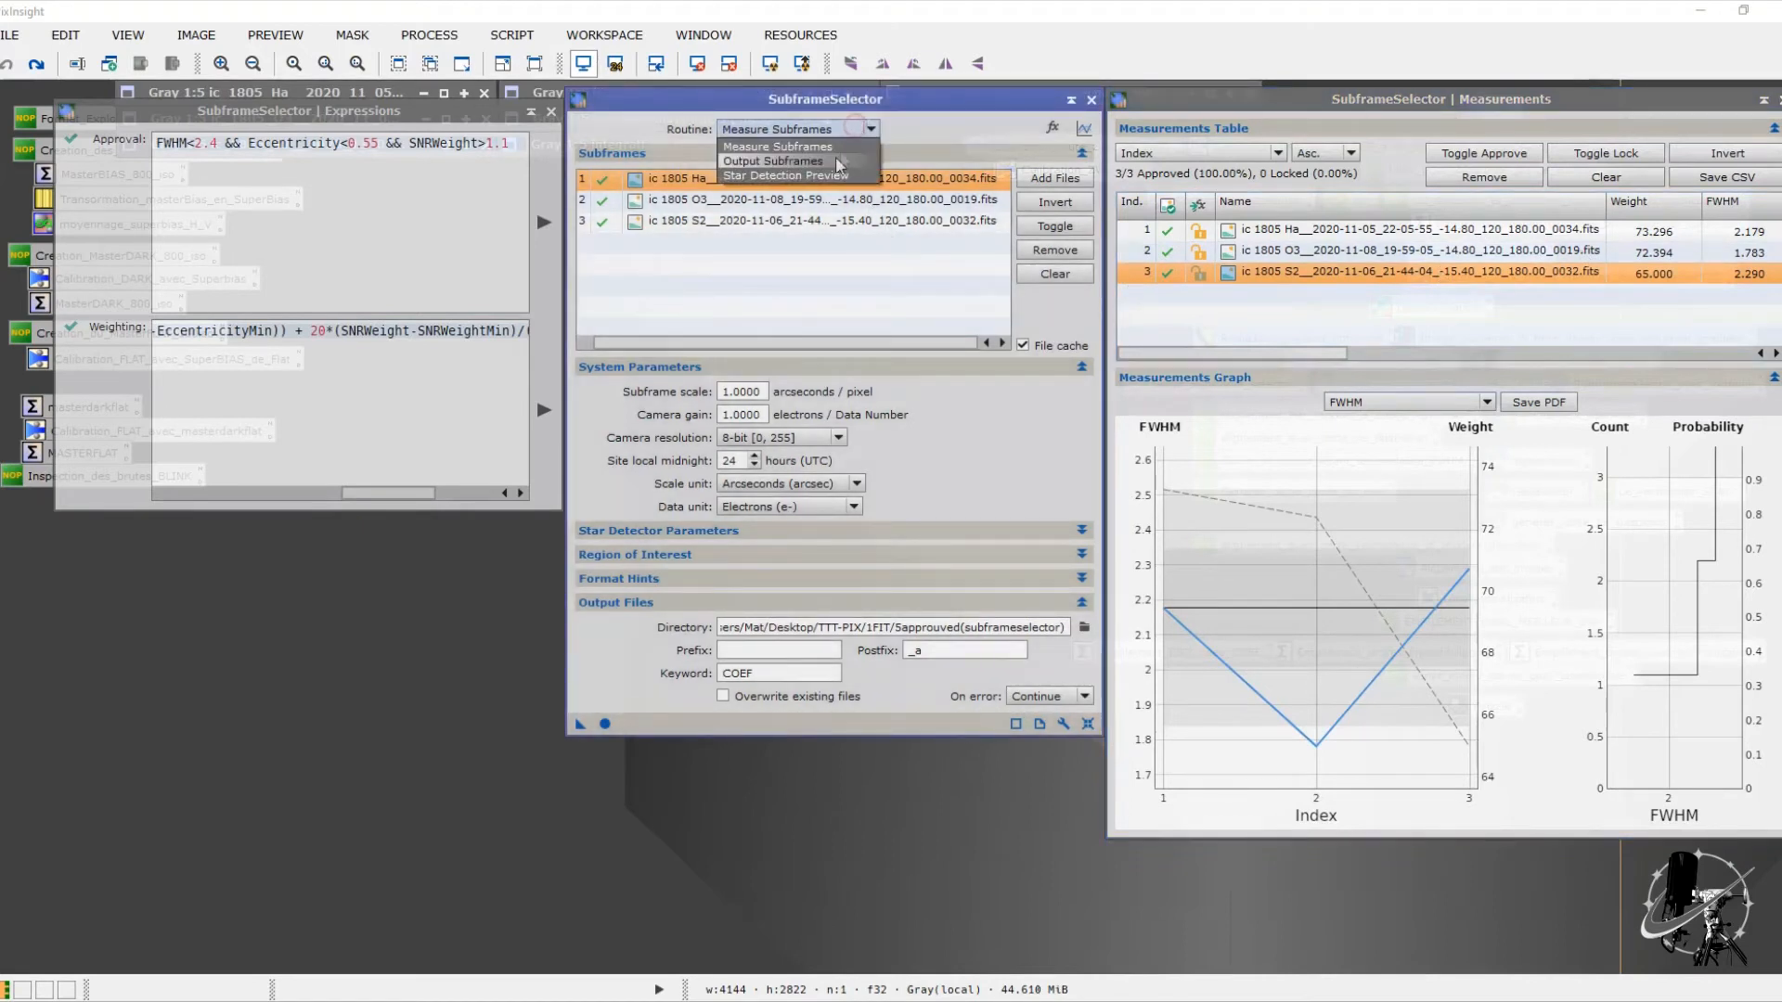
pyautogui.click(835, 162)
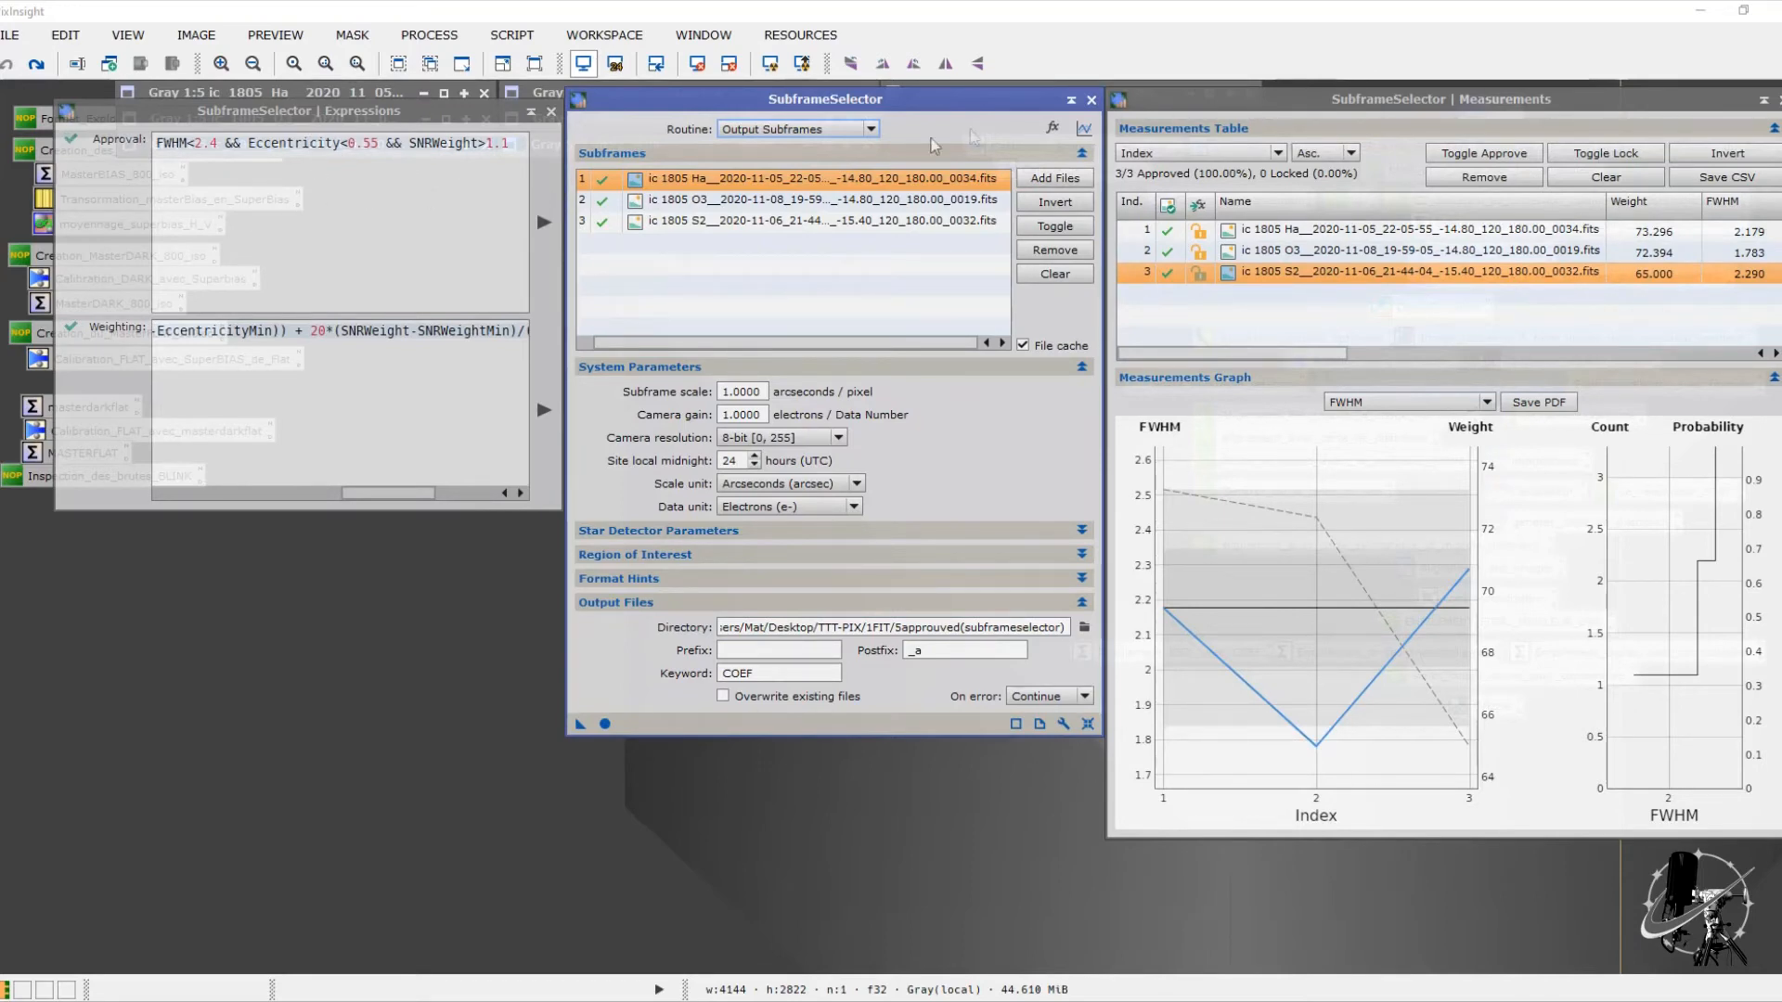
# Step: Close SubframeSelector and open the StarAlignment process saved as Alignement_des_images
pyautogui.click(1091, 100)
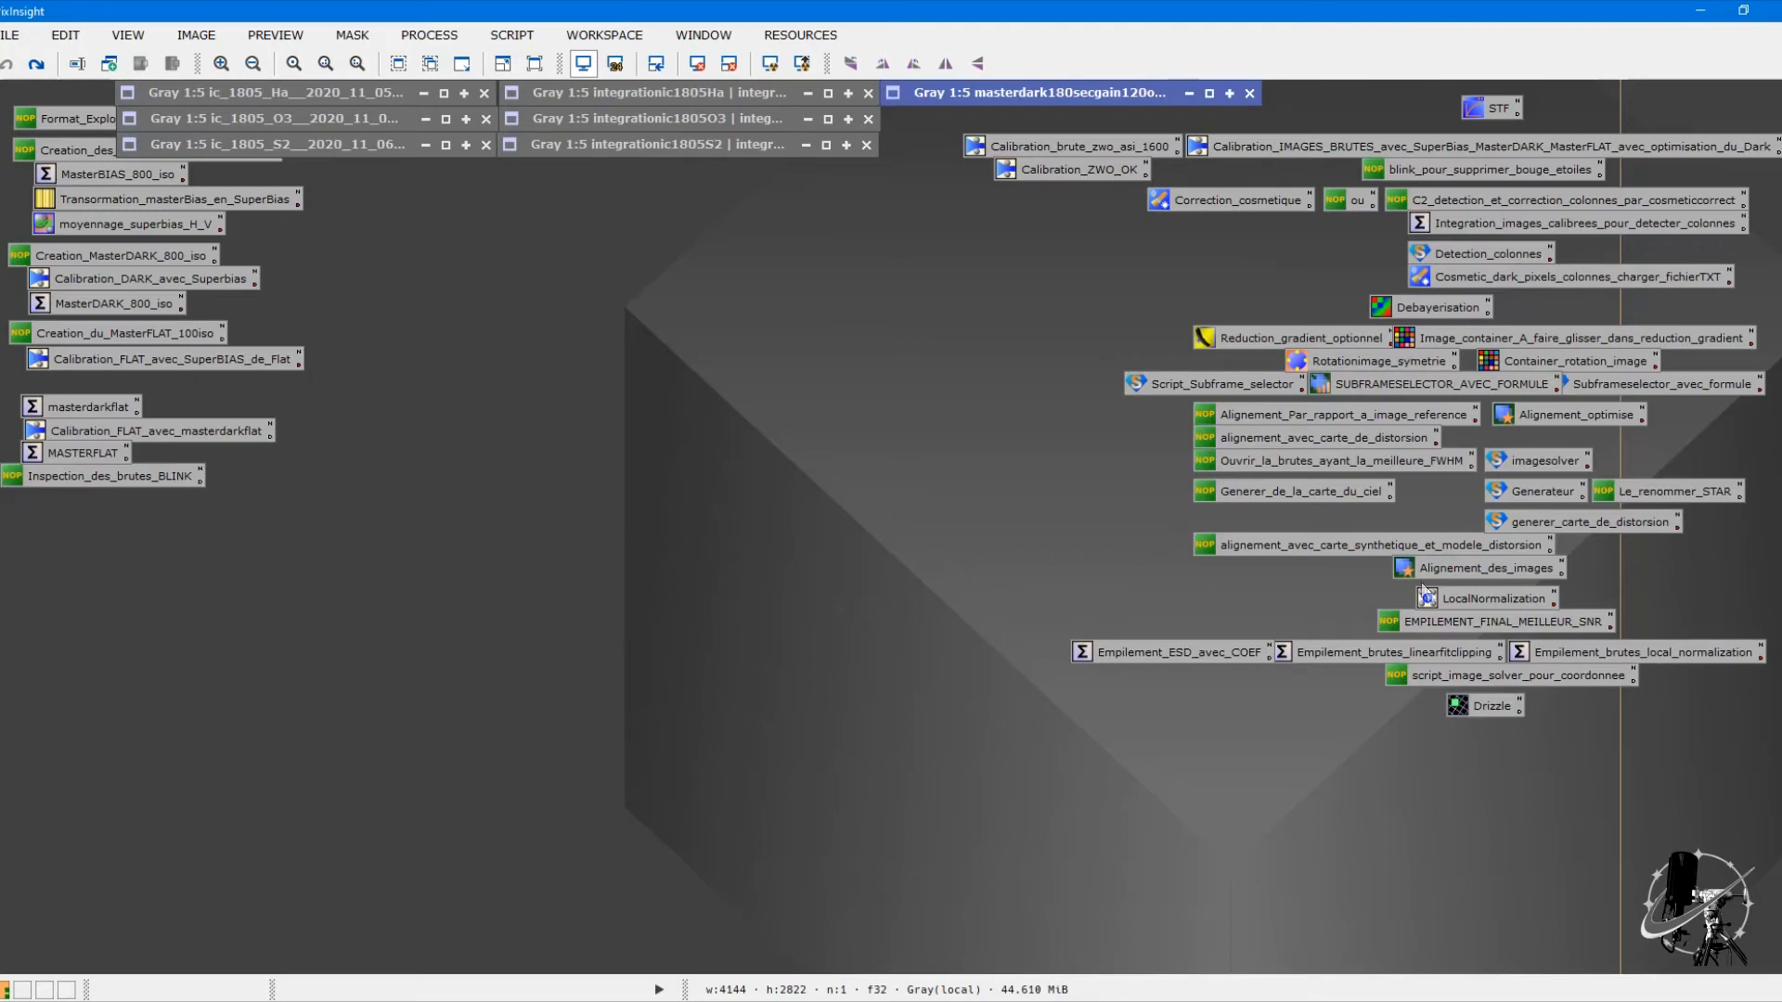
pyautogui.doubleClick(1454, 568)
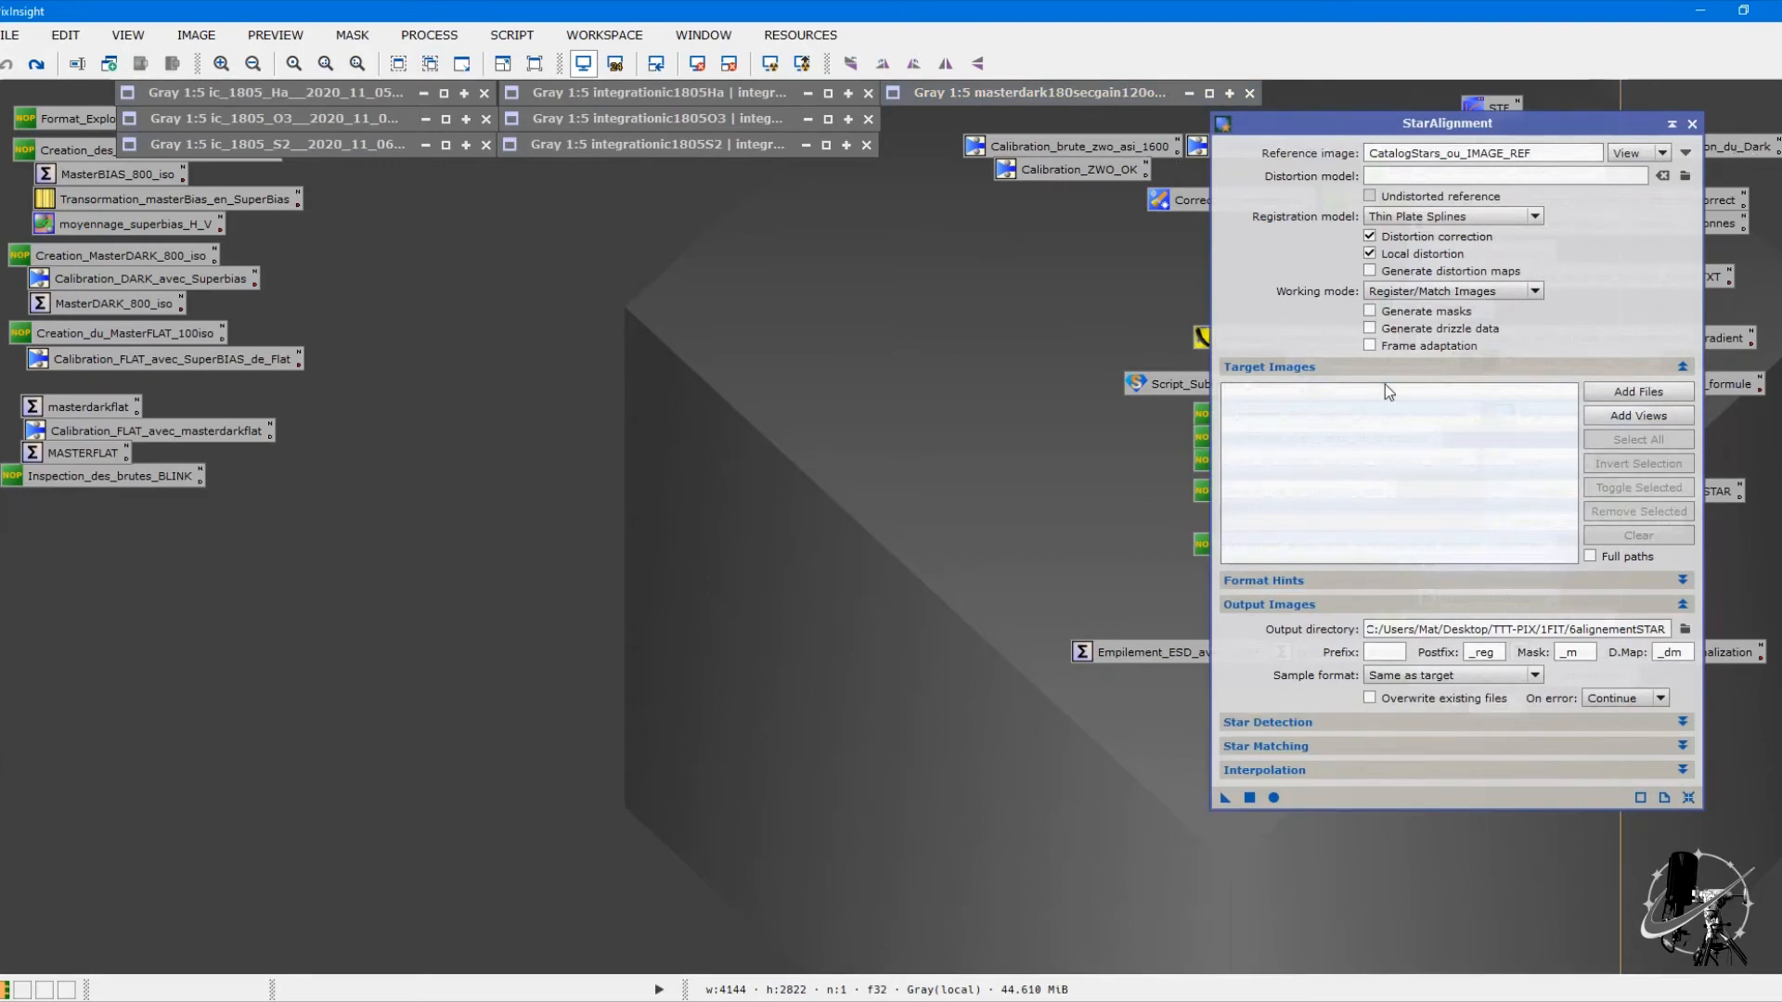
pyautogui.moveTo(1448, 123); pyautogui.dragTo(1471, 145)
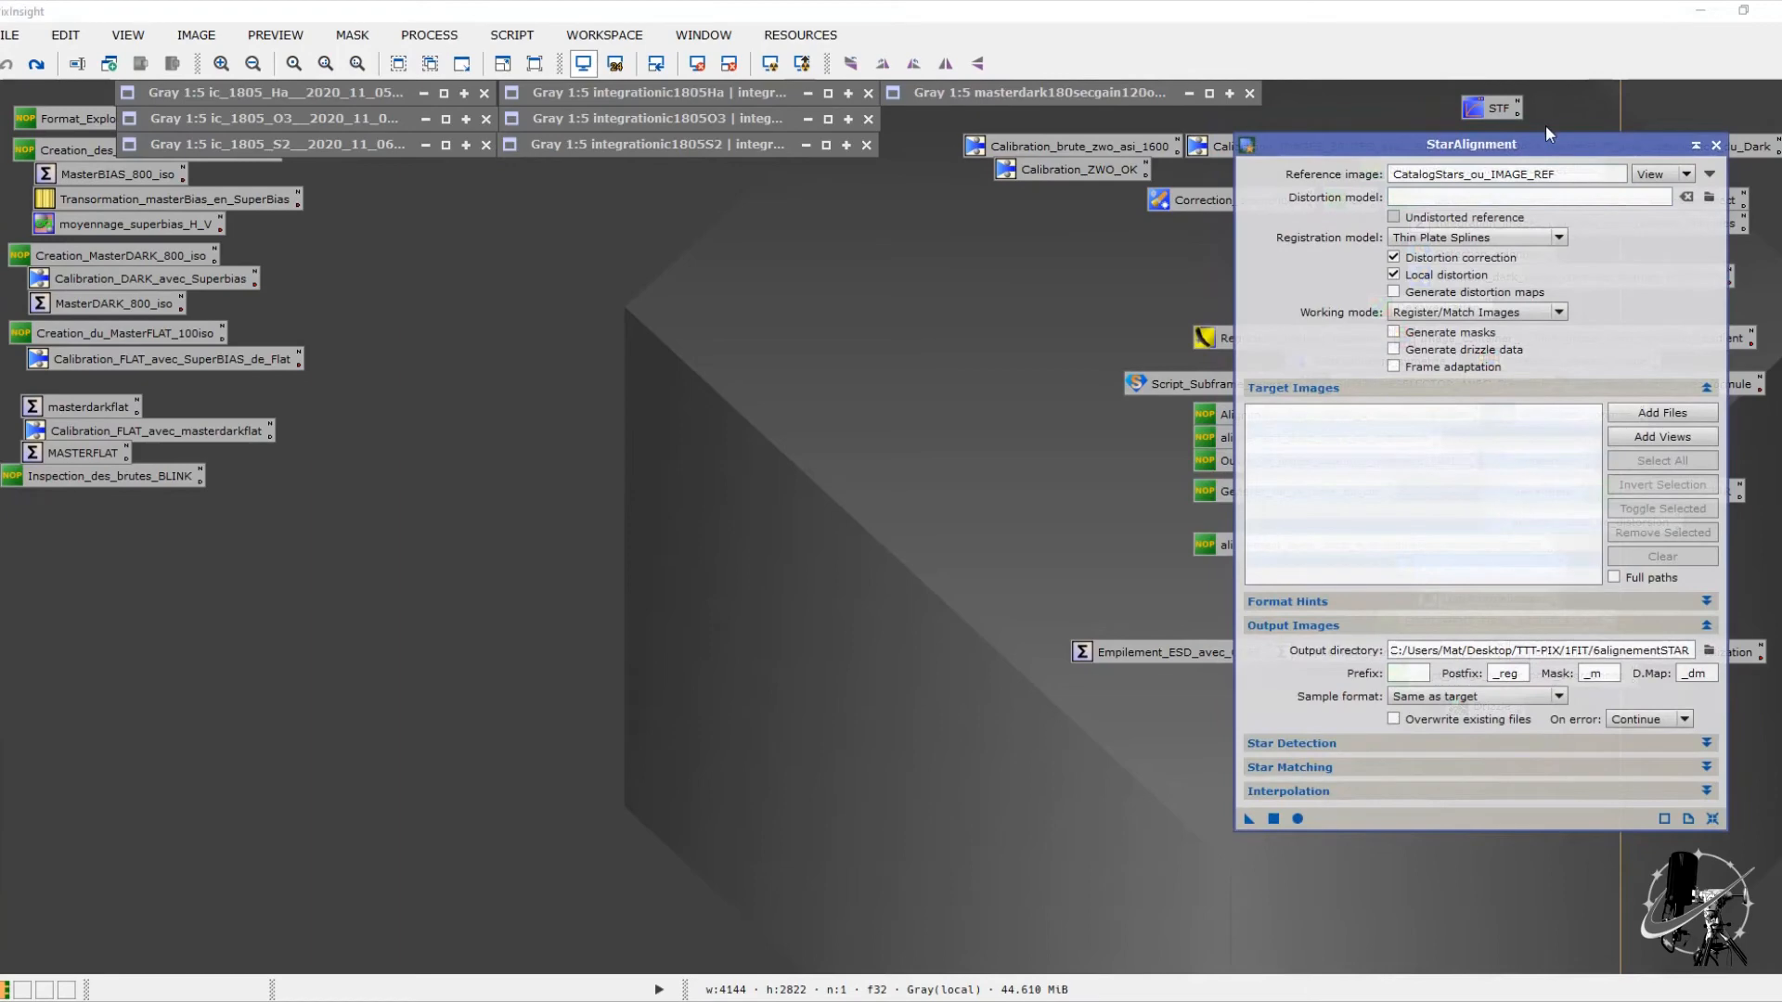
# Step: Close StarAlignment, reopen SUBFRAMESELECTOR_AVEC_FORMULE and measure the Ha, O3 and S2 FITS frames from the IC1805 folder
pyautogui.click(1715, 146)
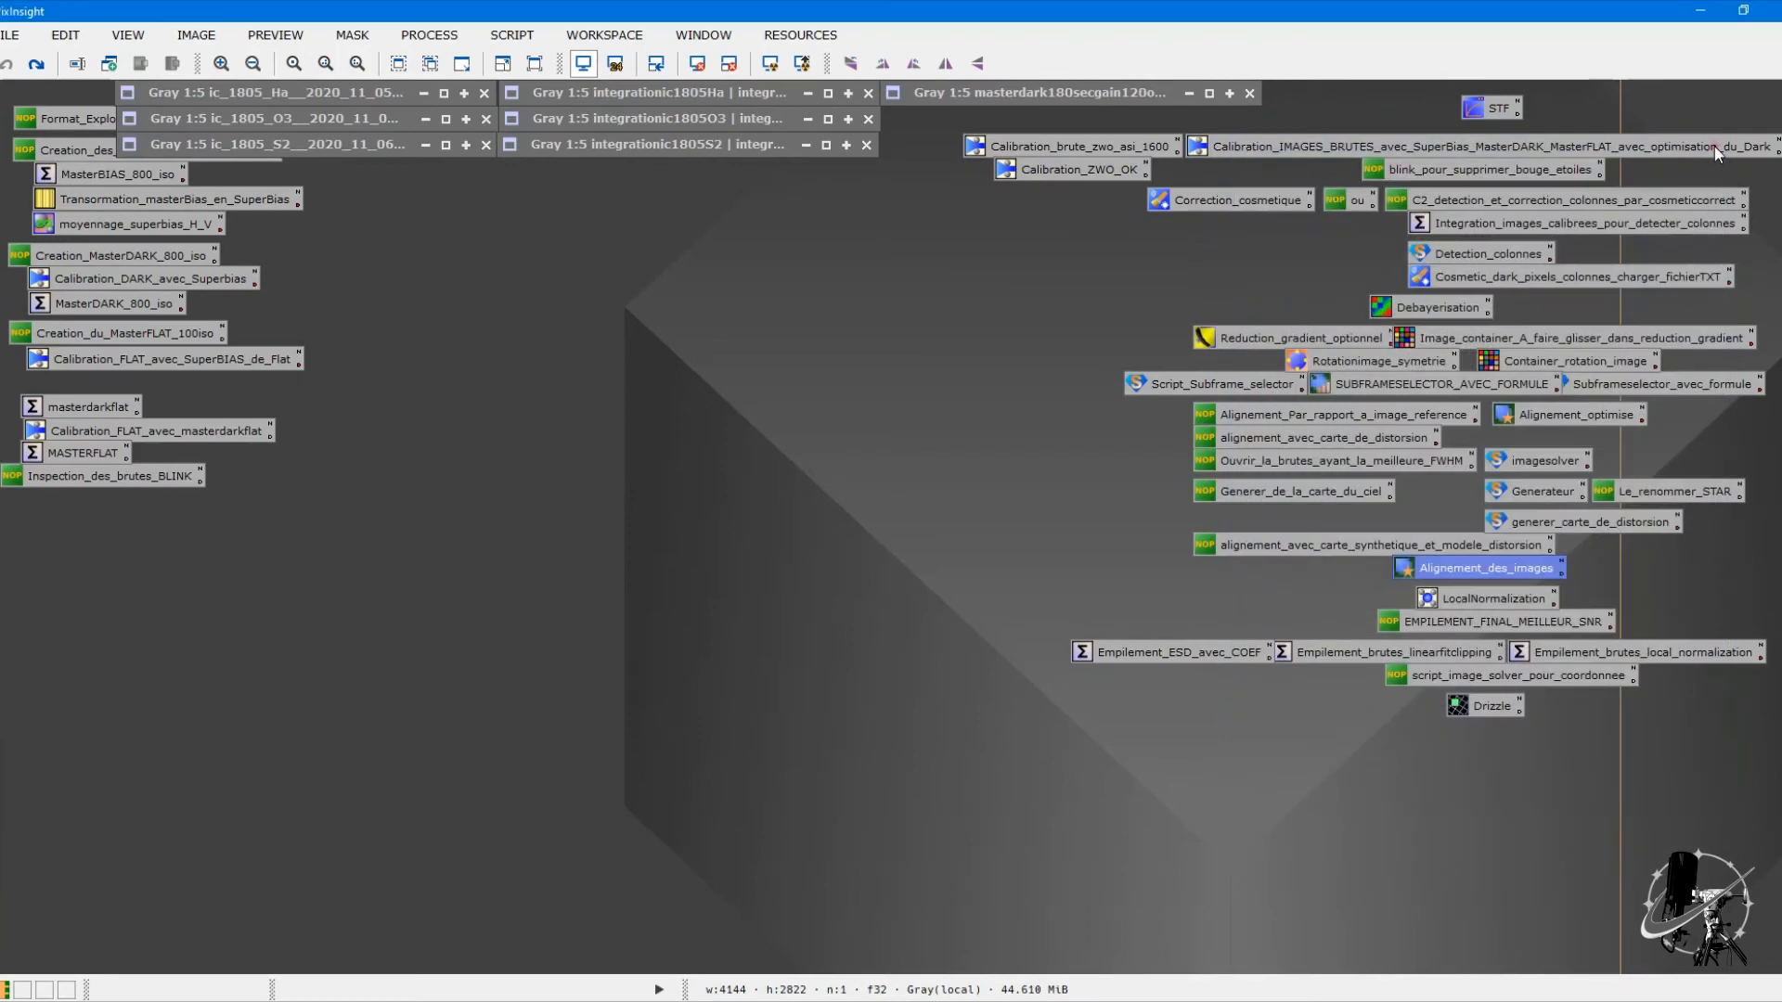
pyautogui.doubleClick(1526, 388)
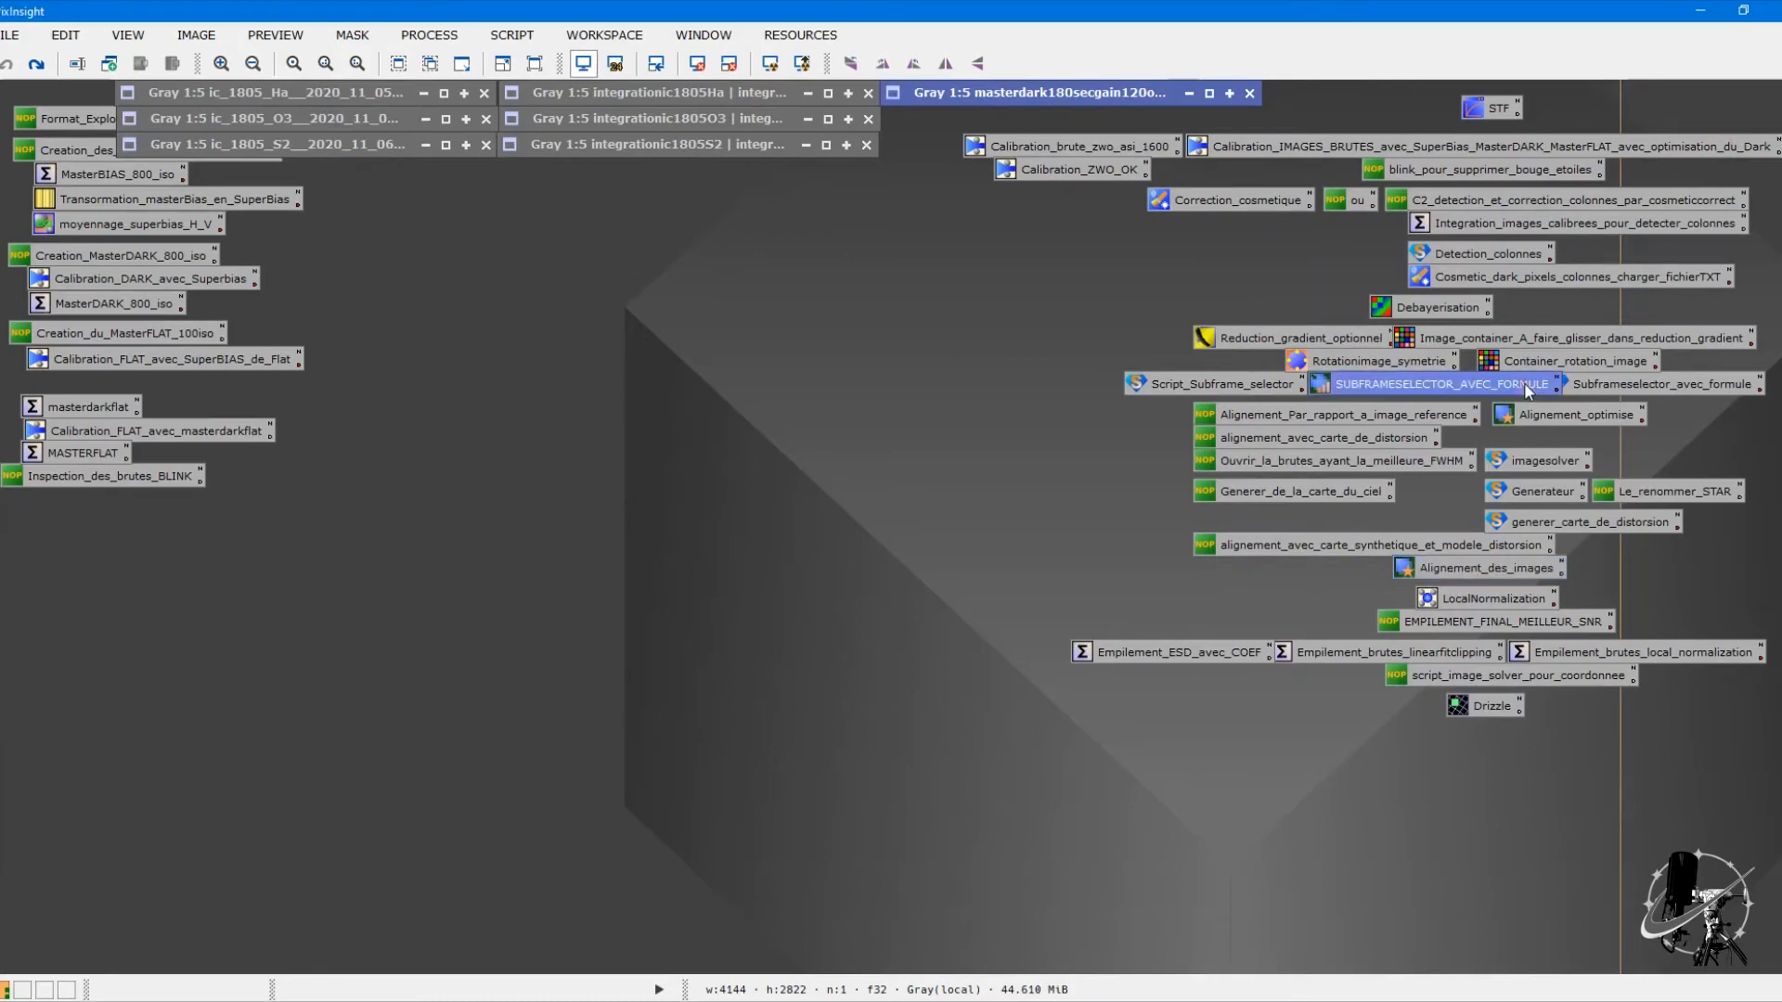
pyautogui.click(1058, 178)
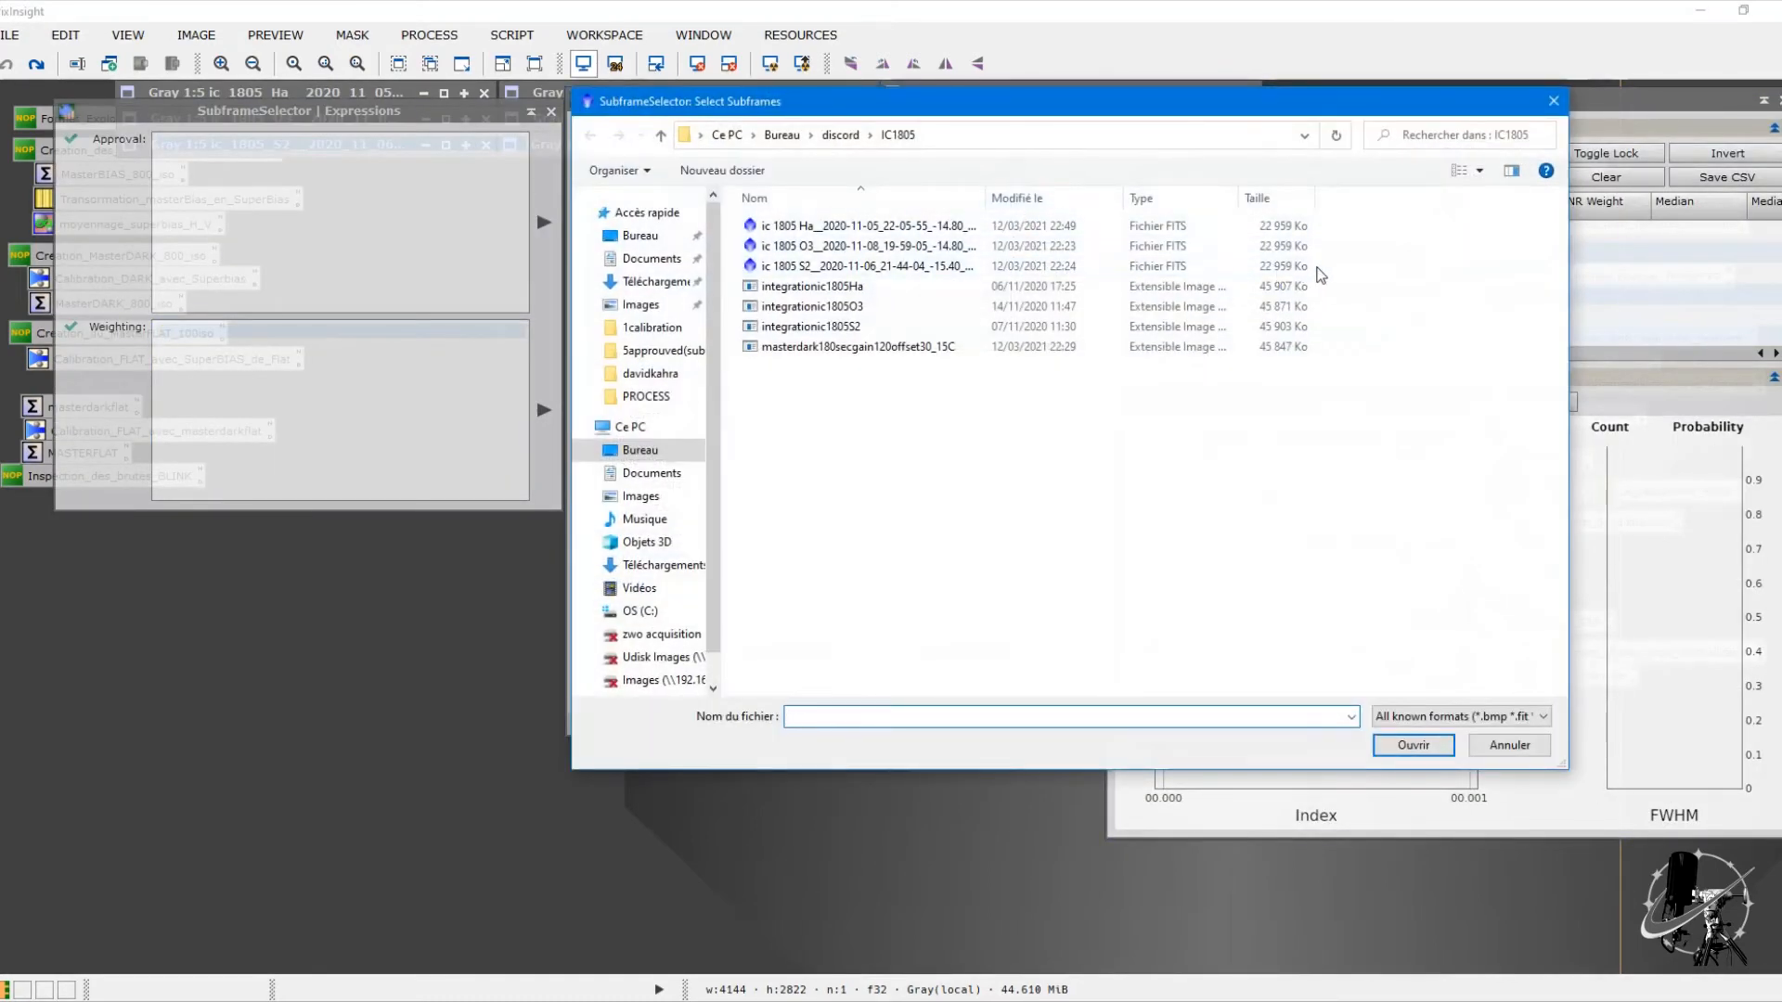
pyautogui.moveTo(1325, 280); pyautogui.dragTo(1277, 217)
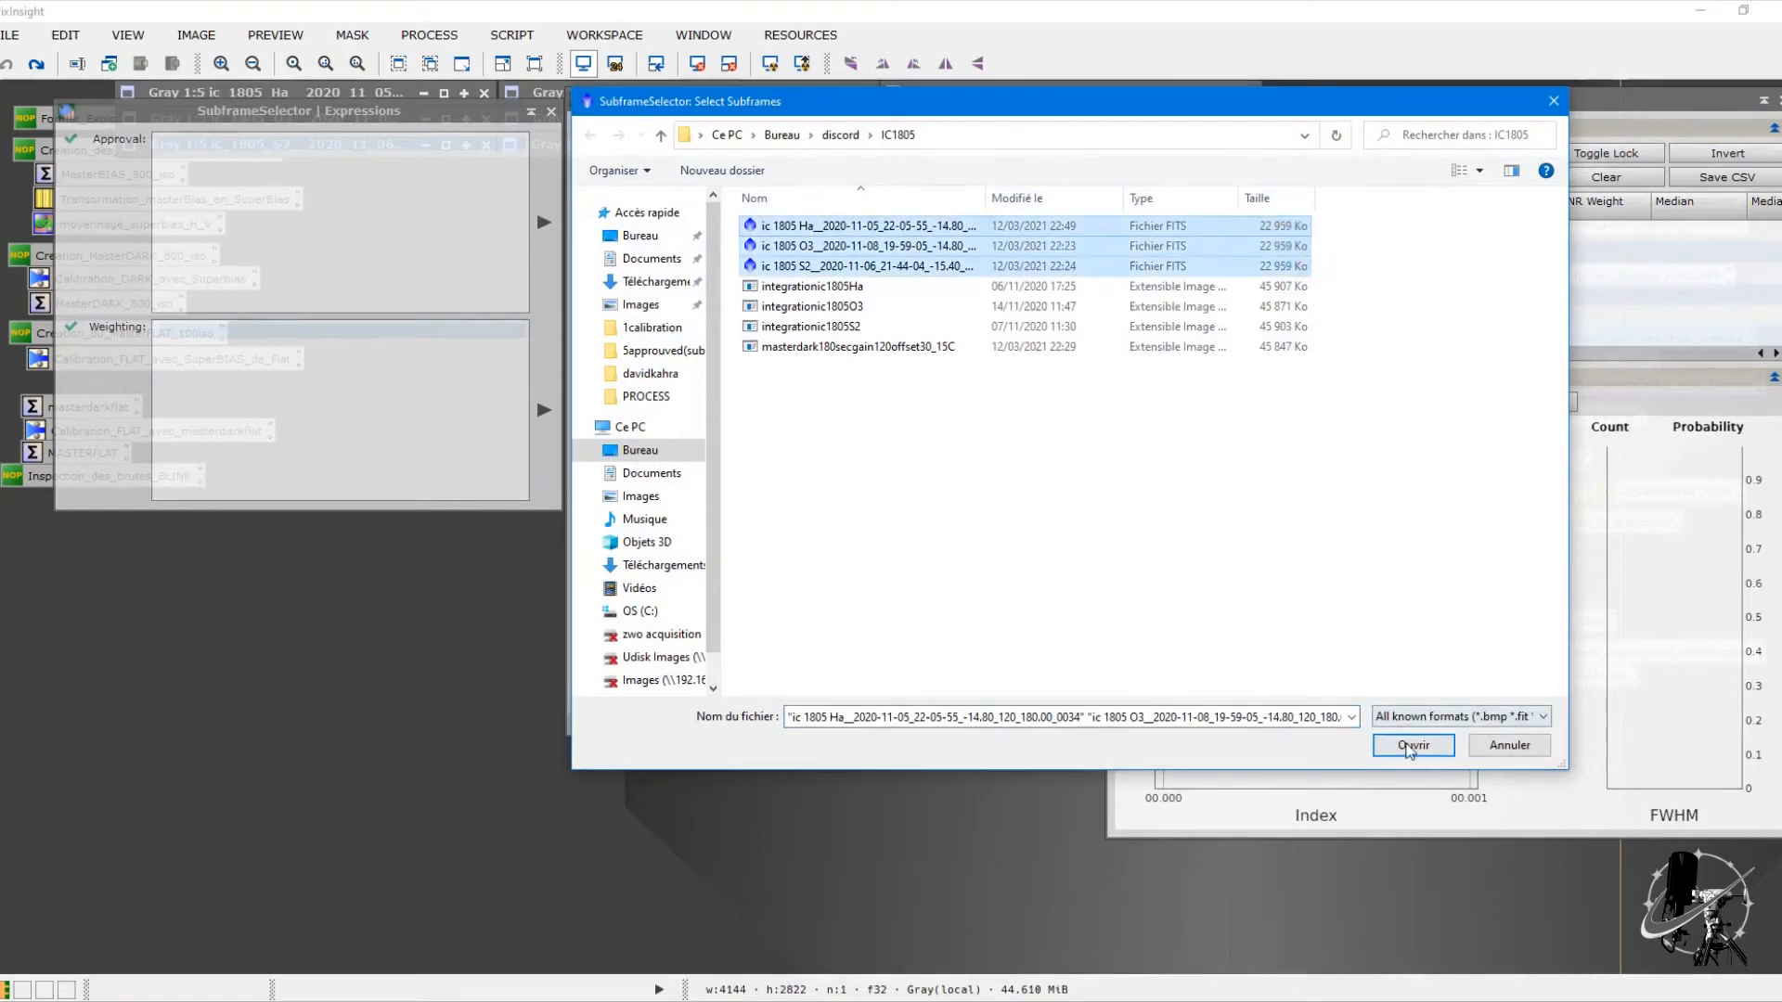
pyautogui.click(1410, 747)
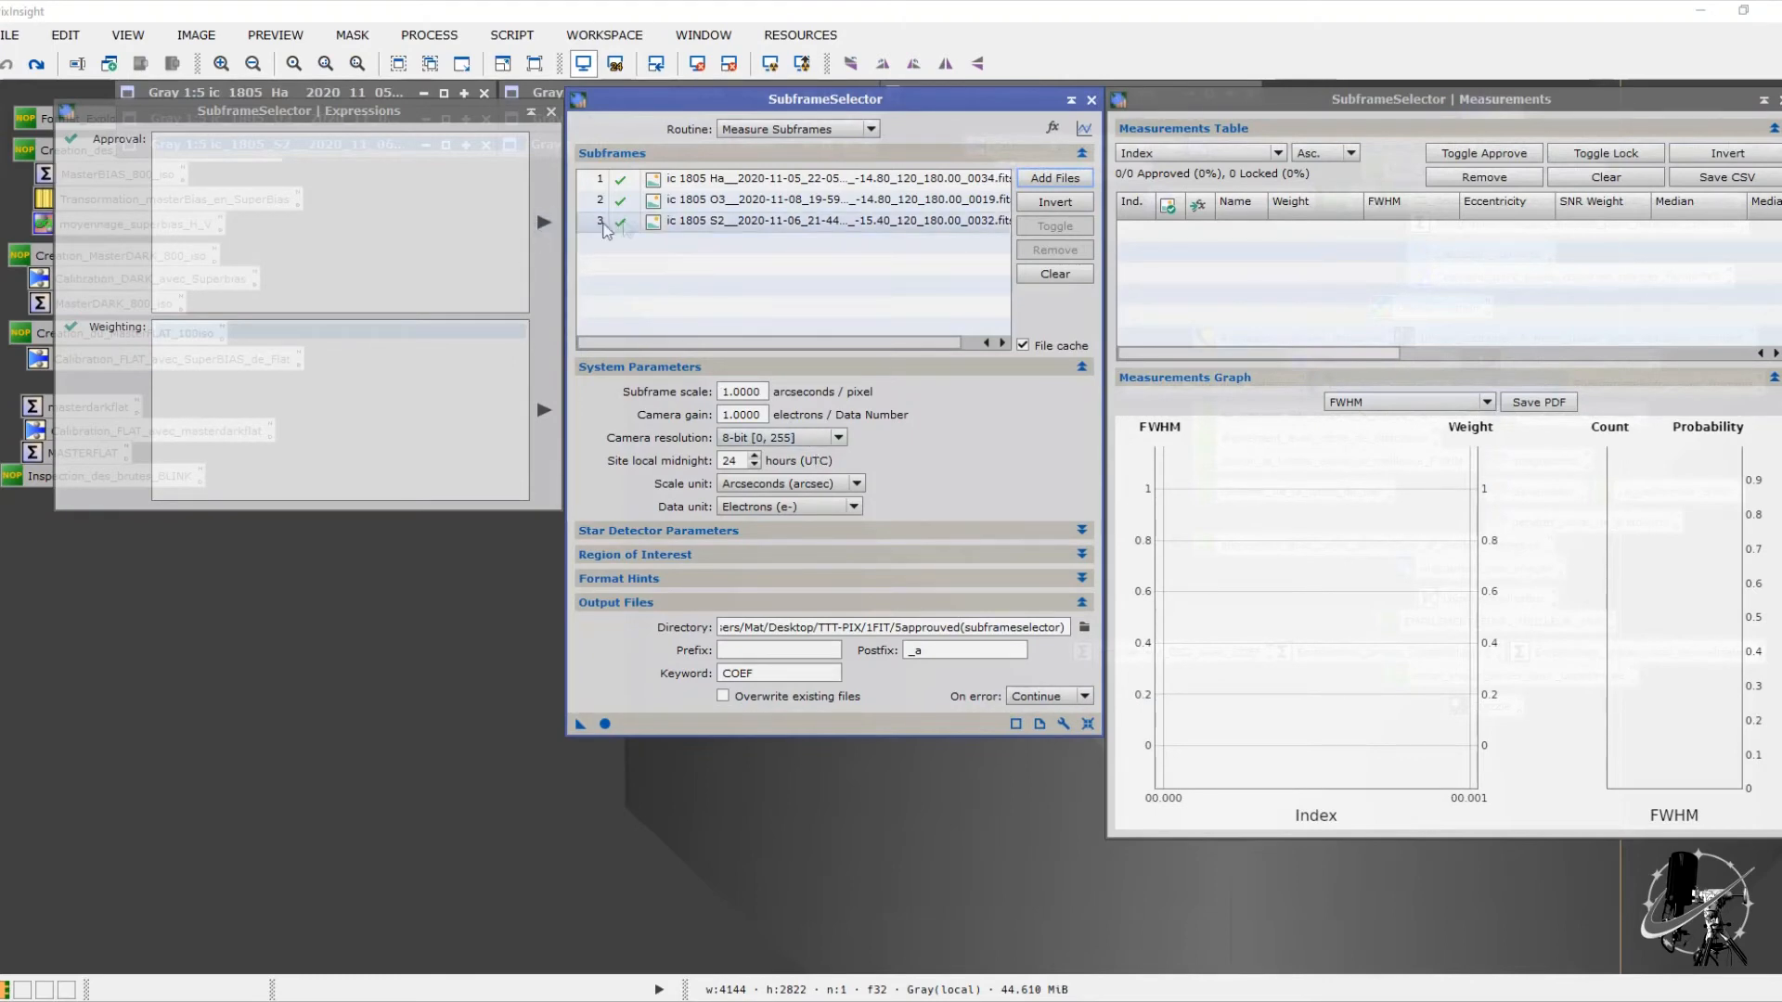
pyautogui.click(605, 724)
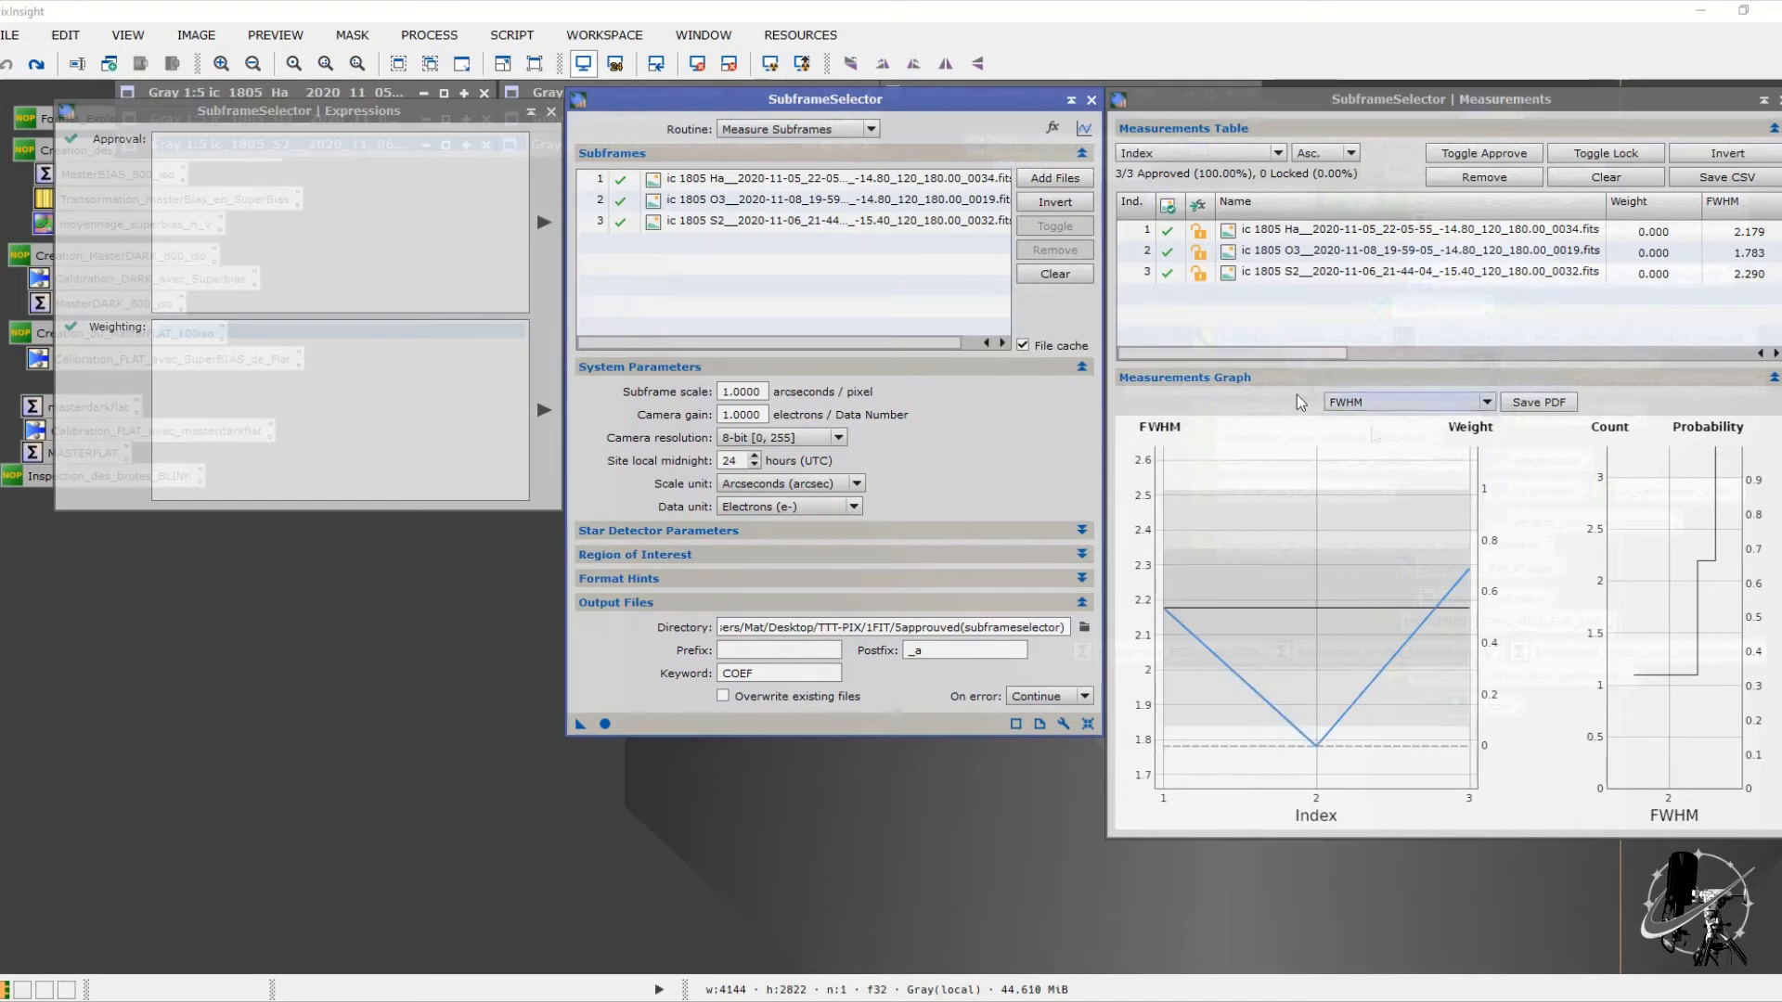
# Step: Open the measured Ha frame from the measurements table and view it clear of the SubframeSelector windows
pyautogui.click(1343, 402)
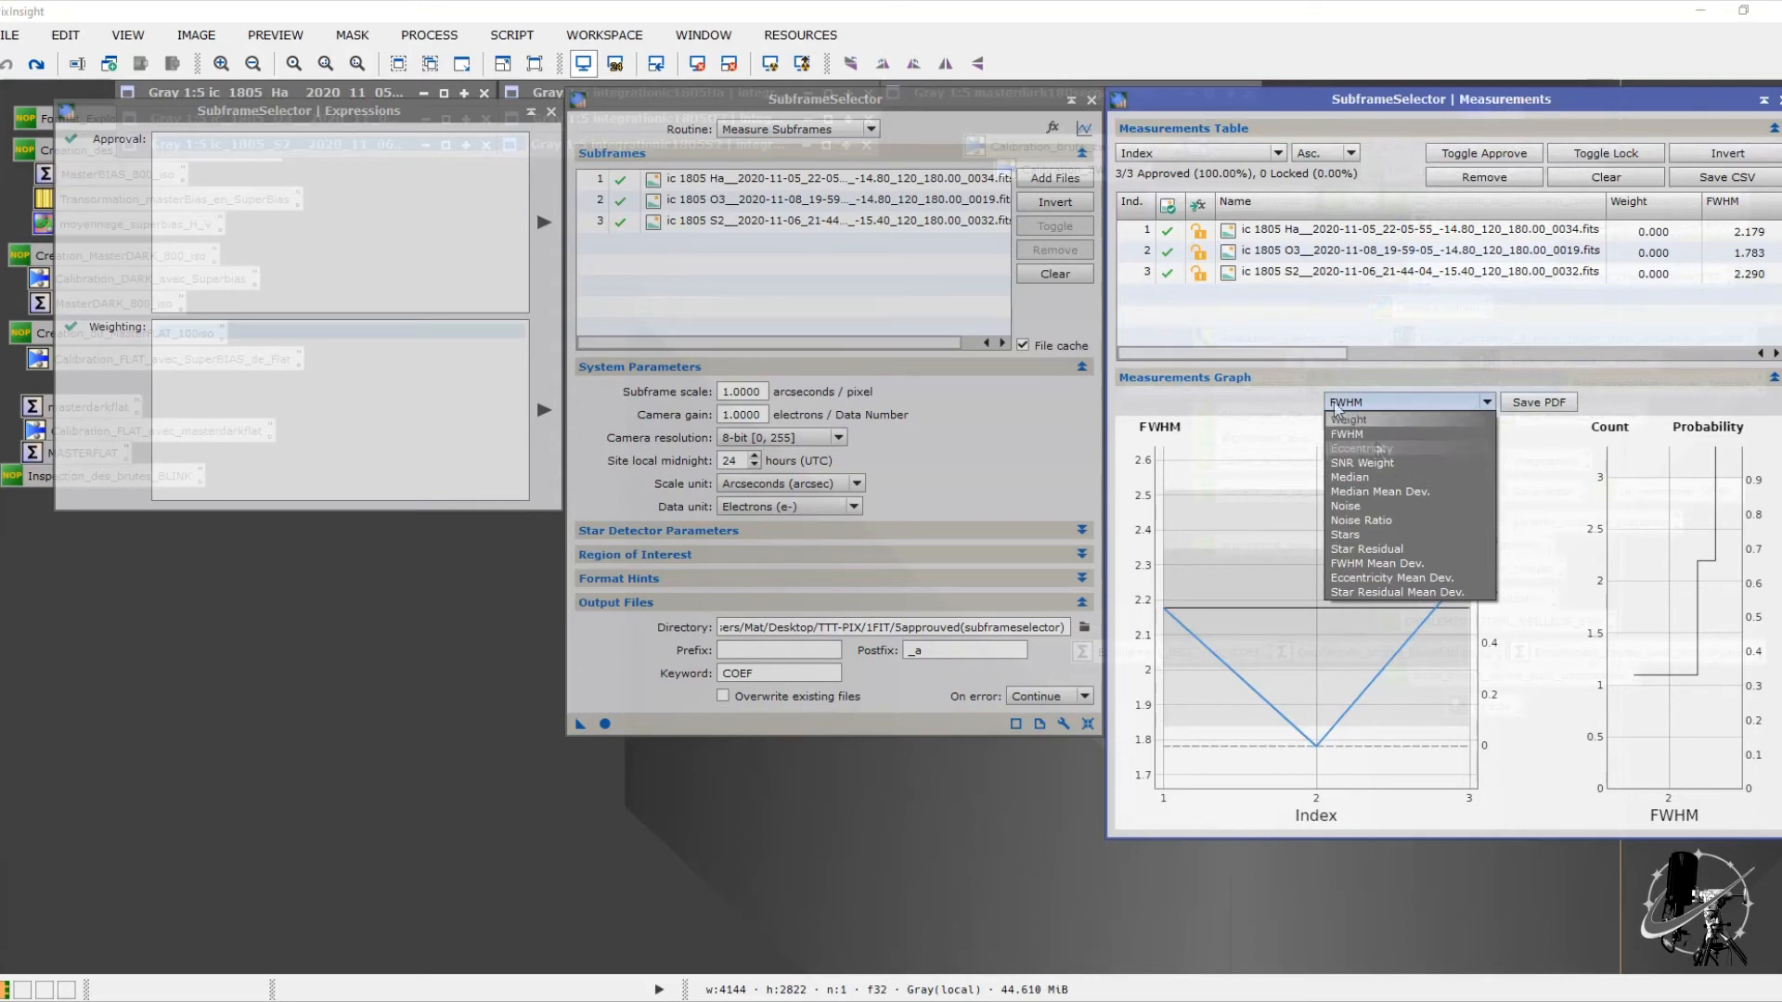
pyautogui.click(128, 142)
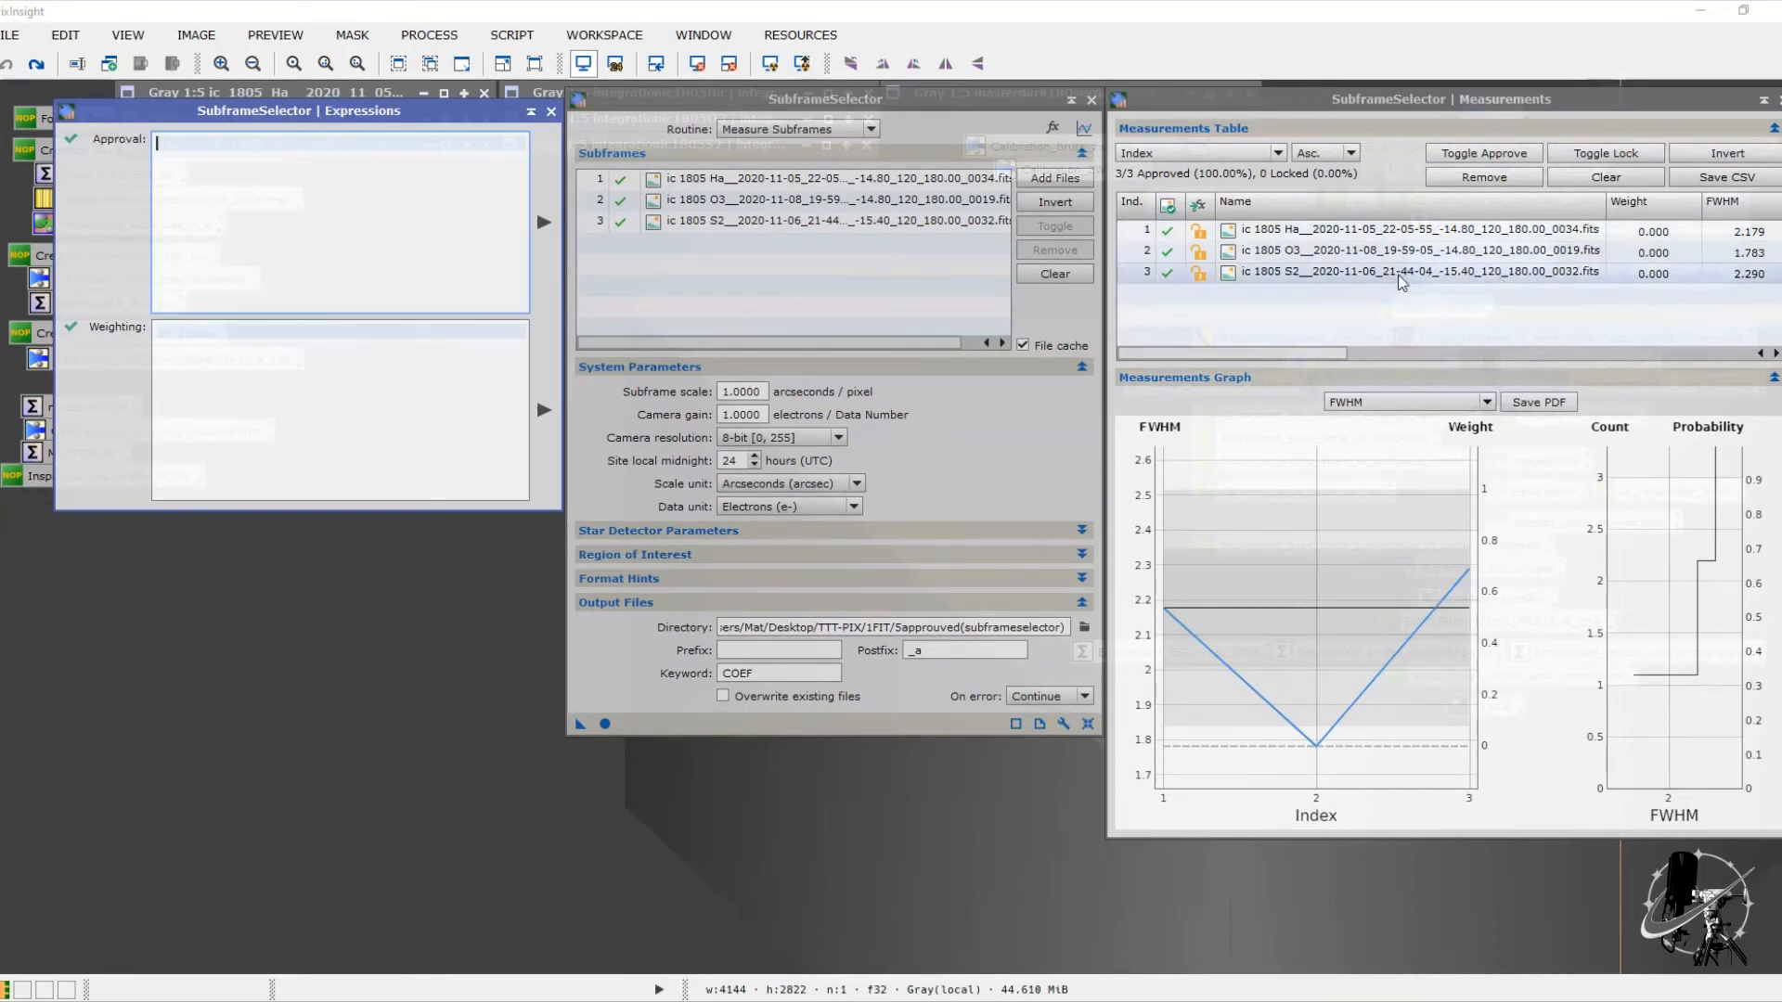
pyautogui.doubleClick(1424, 233)
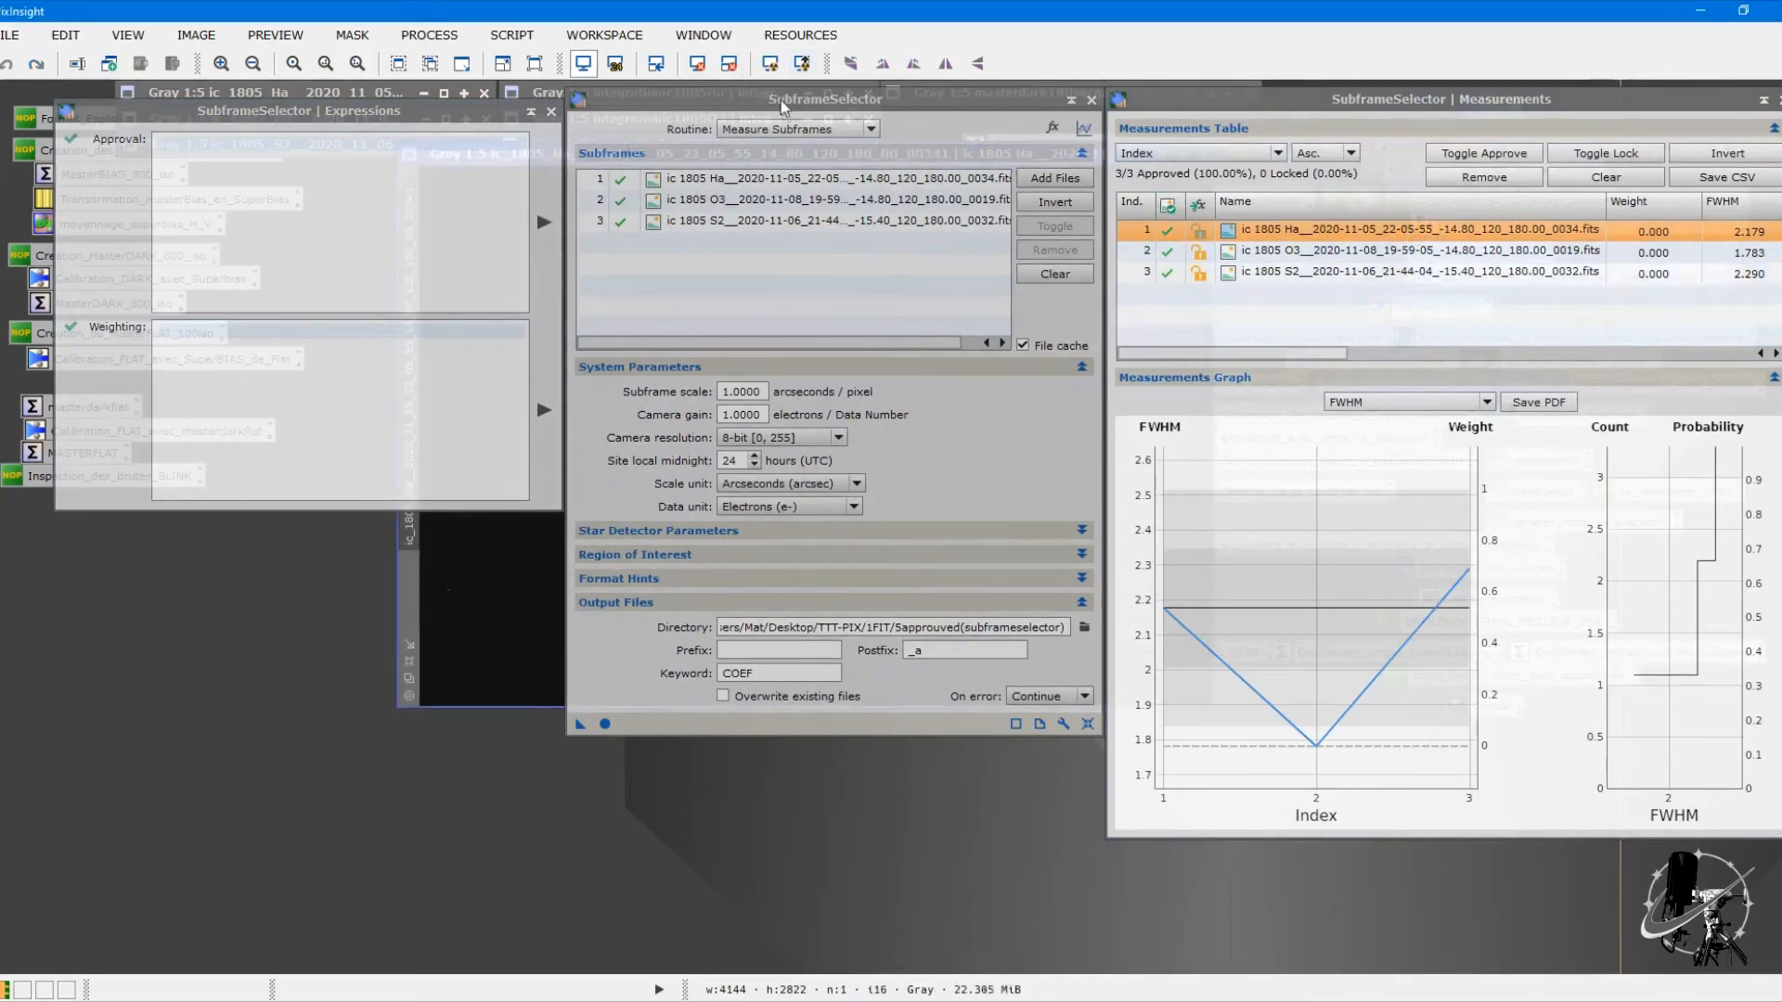
pyautogui.moveTo(782, 109); pyautogui.dragTo(1087, 250)
pyautogui.moveTo(855, 156); pyautogui.dragTo(491, 336)
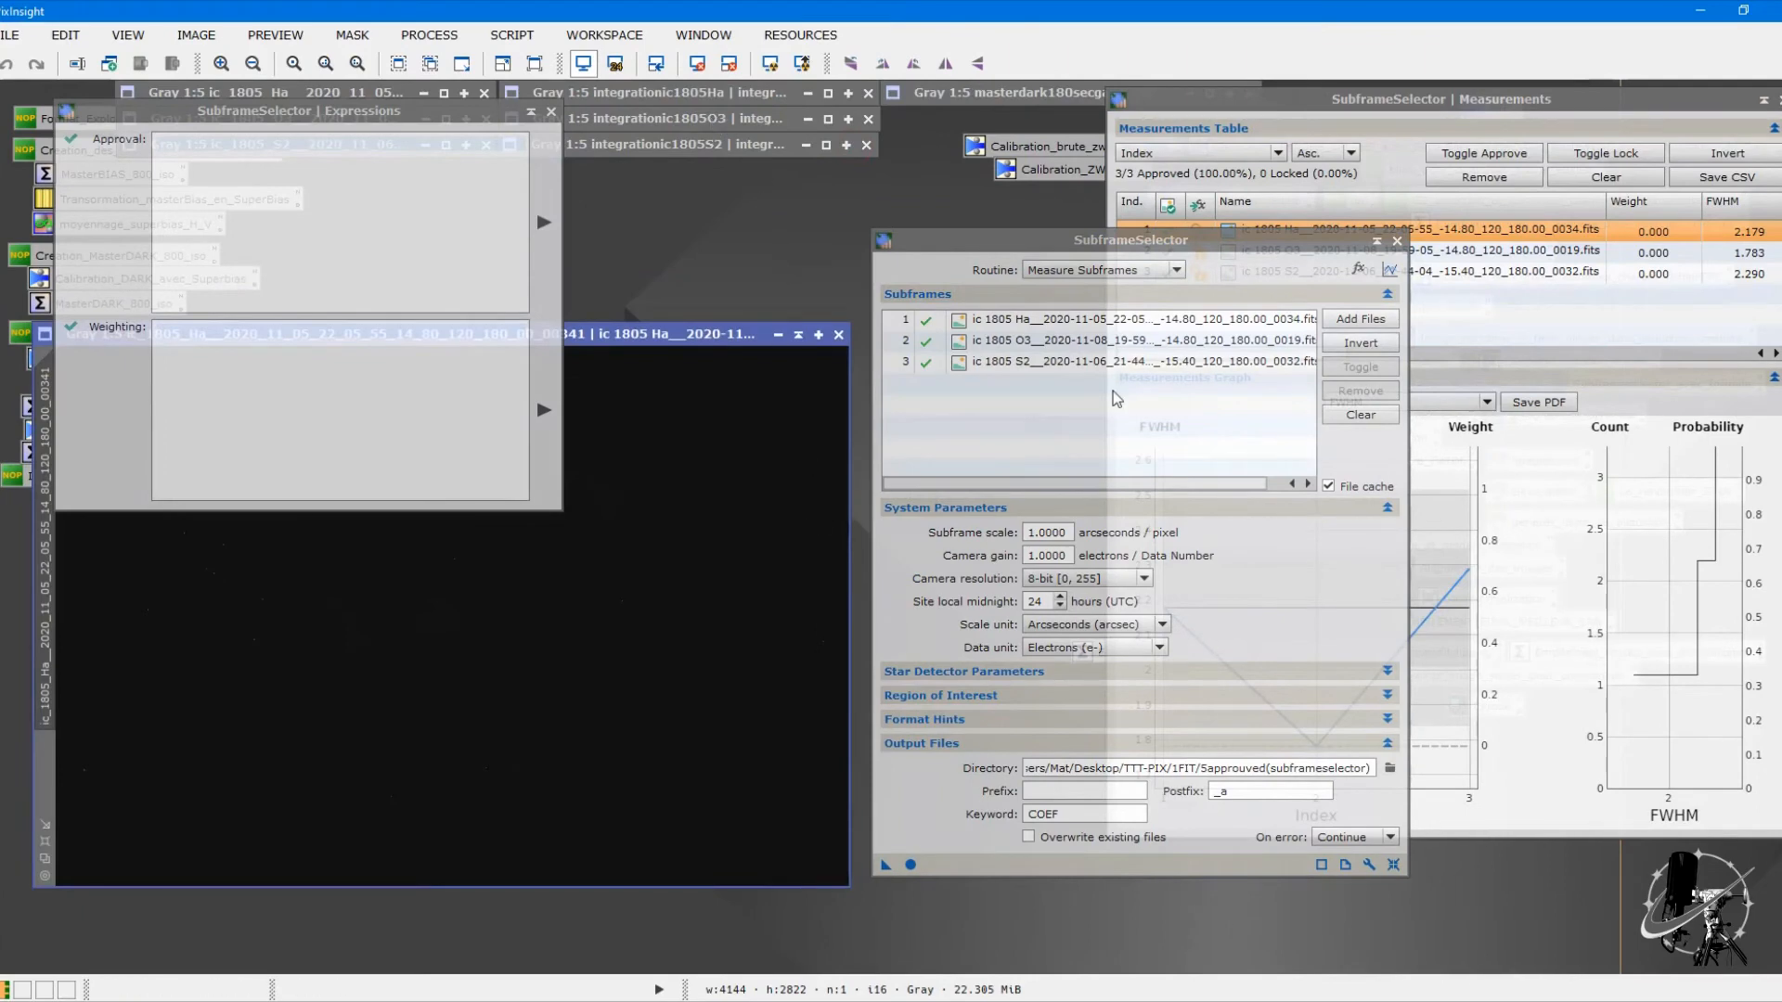
pyautogui.moveTo(1196, 240); pyautogui.dragTo(890, 99)
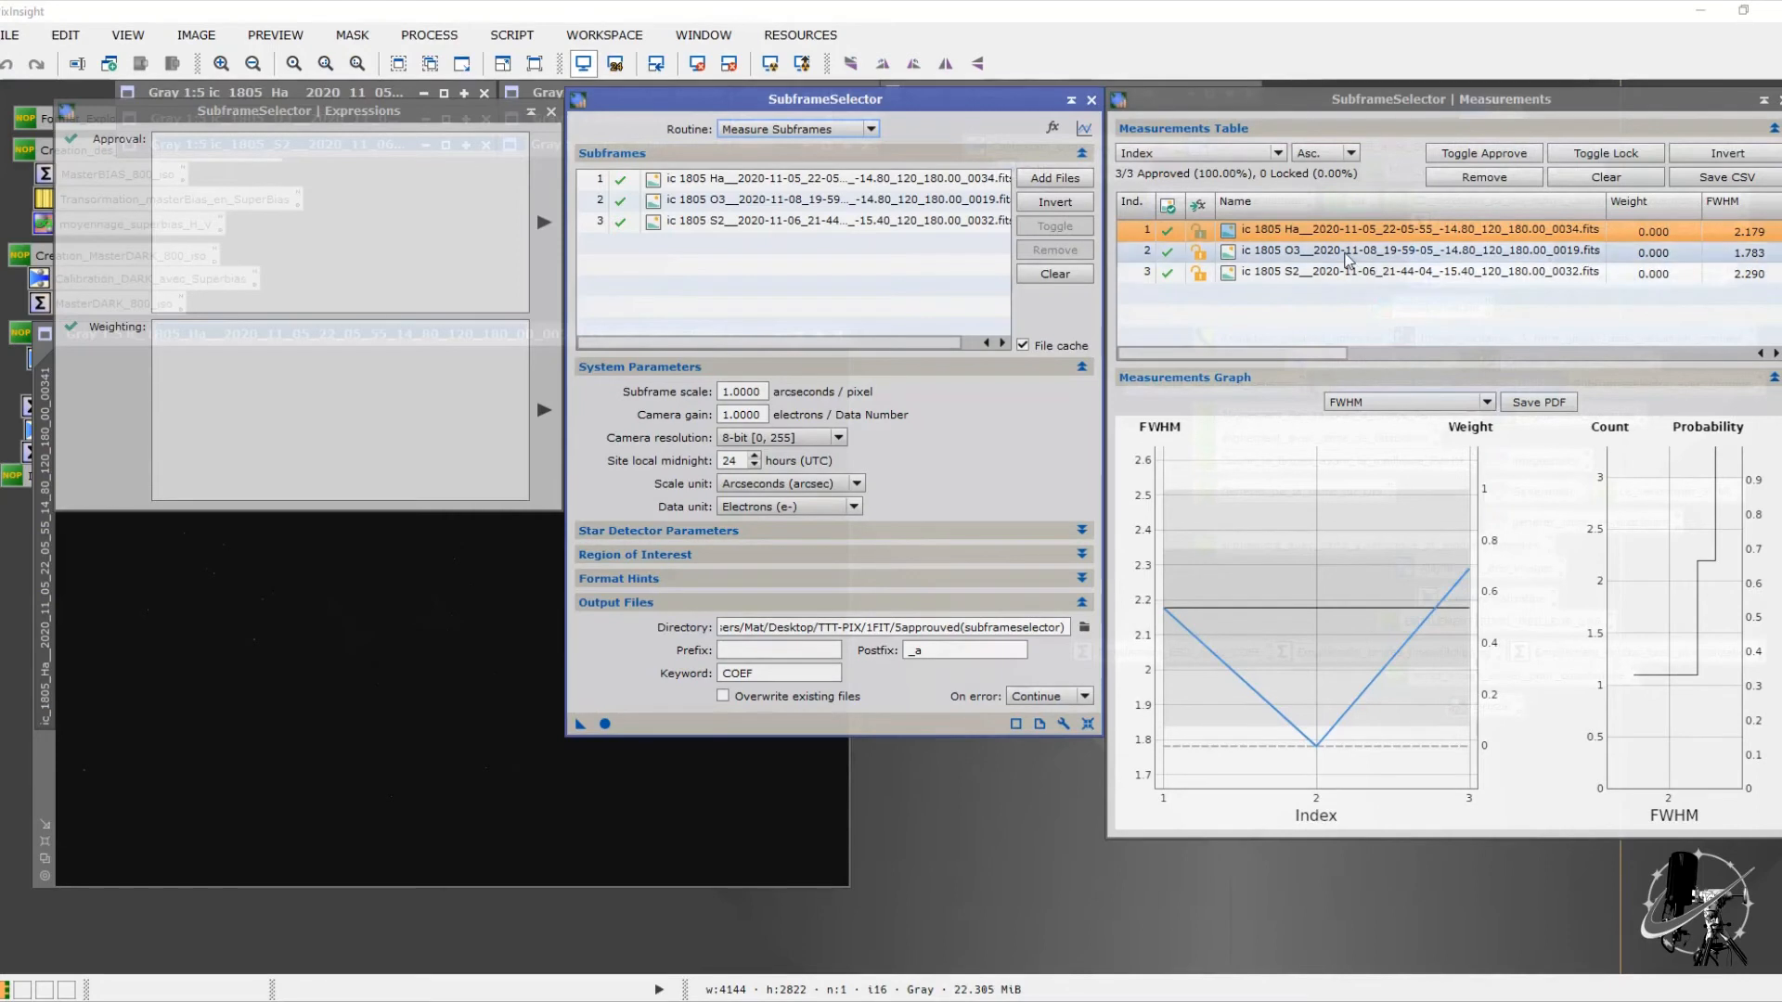
# Step: Sort the measurements table by Weight in descending order and select the Ha frame's row
pyautogui.click(1392, 252)
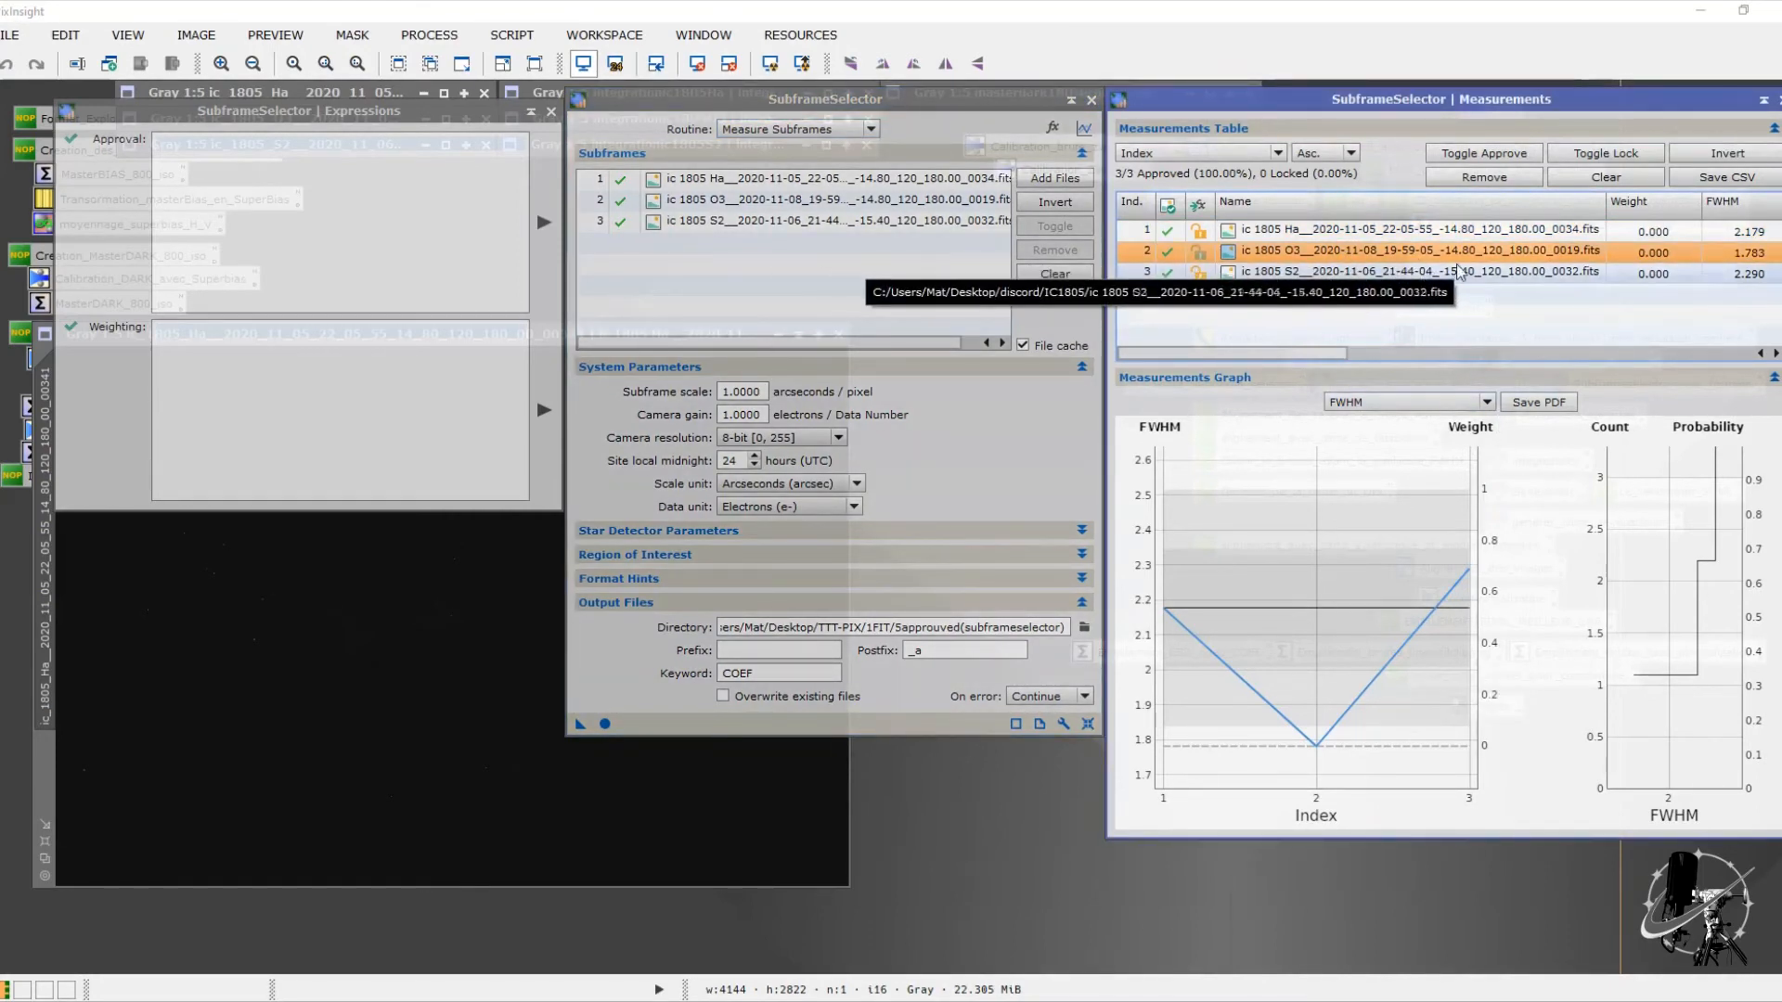
pyautogui.click(1255, 156)
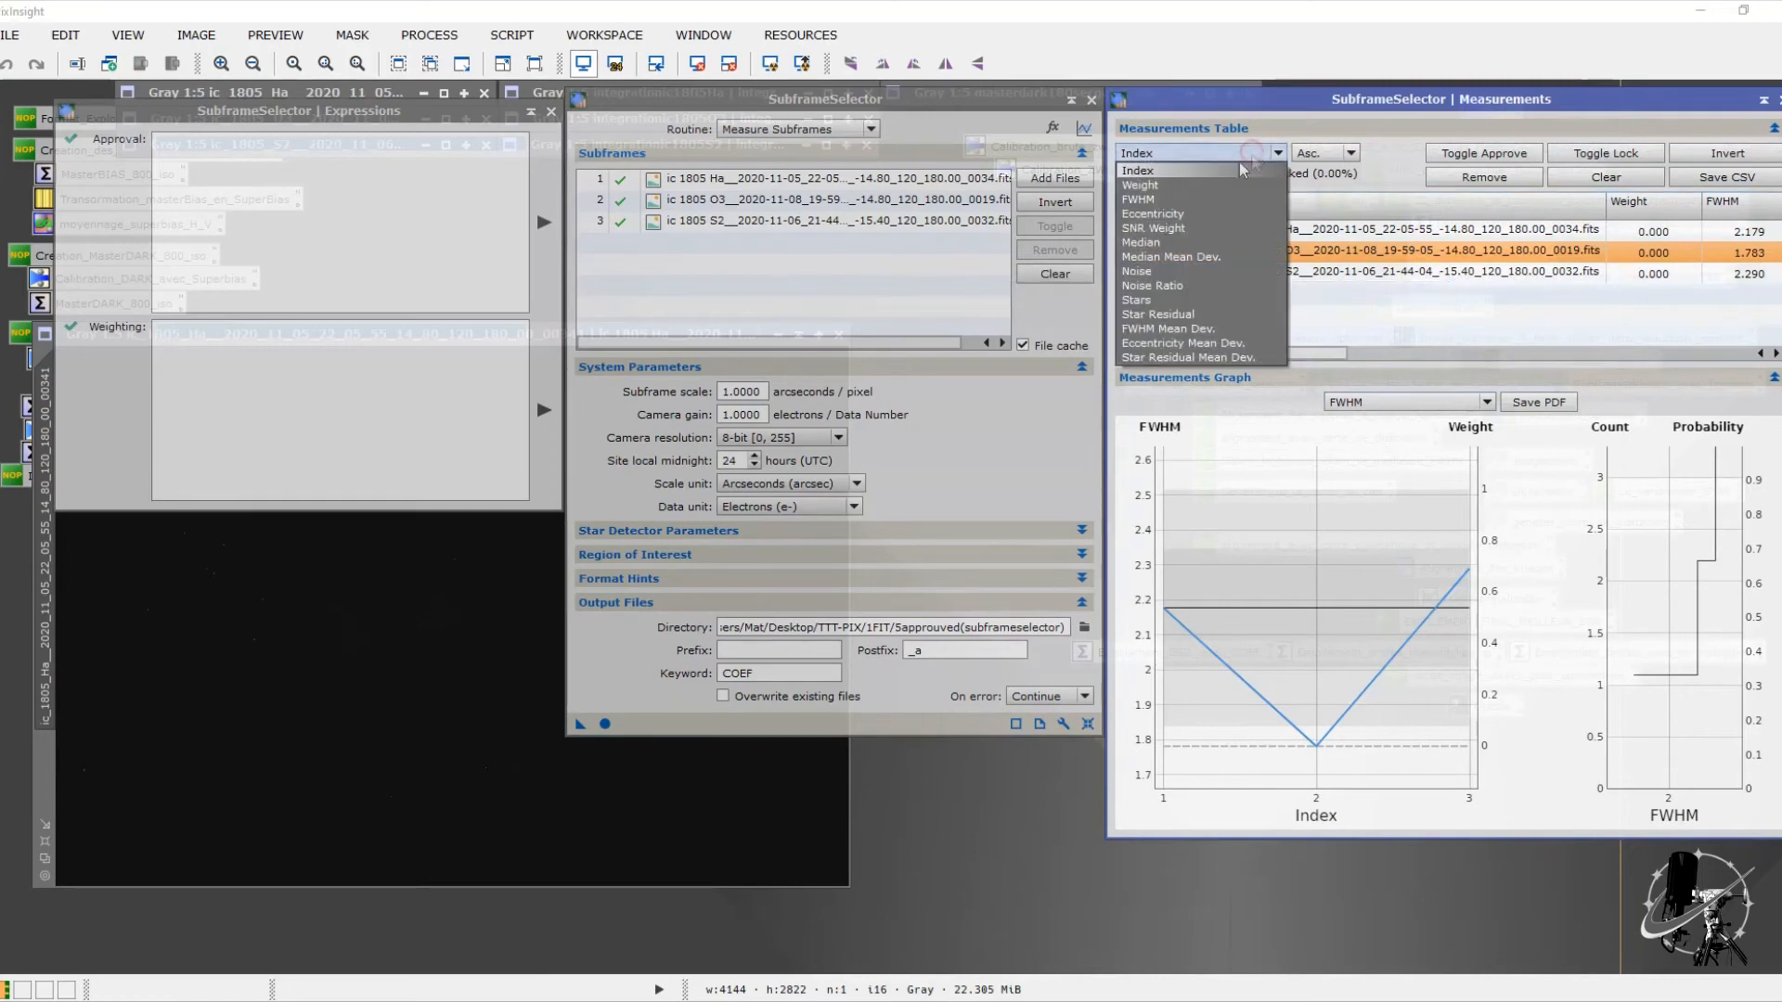
pyautogui.click(1184, 186)
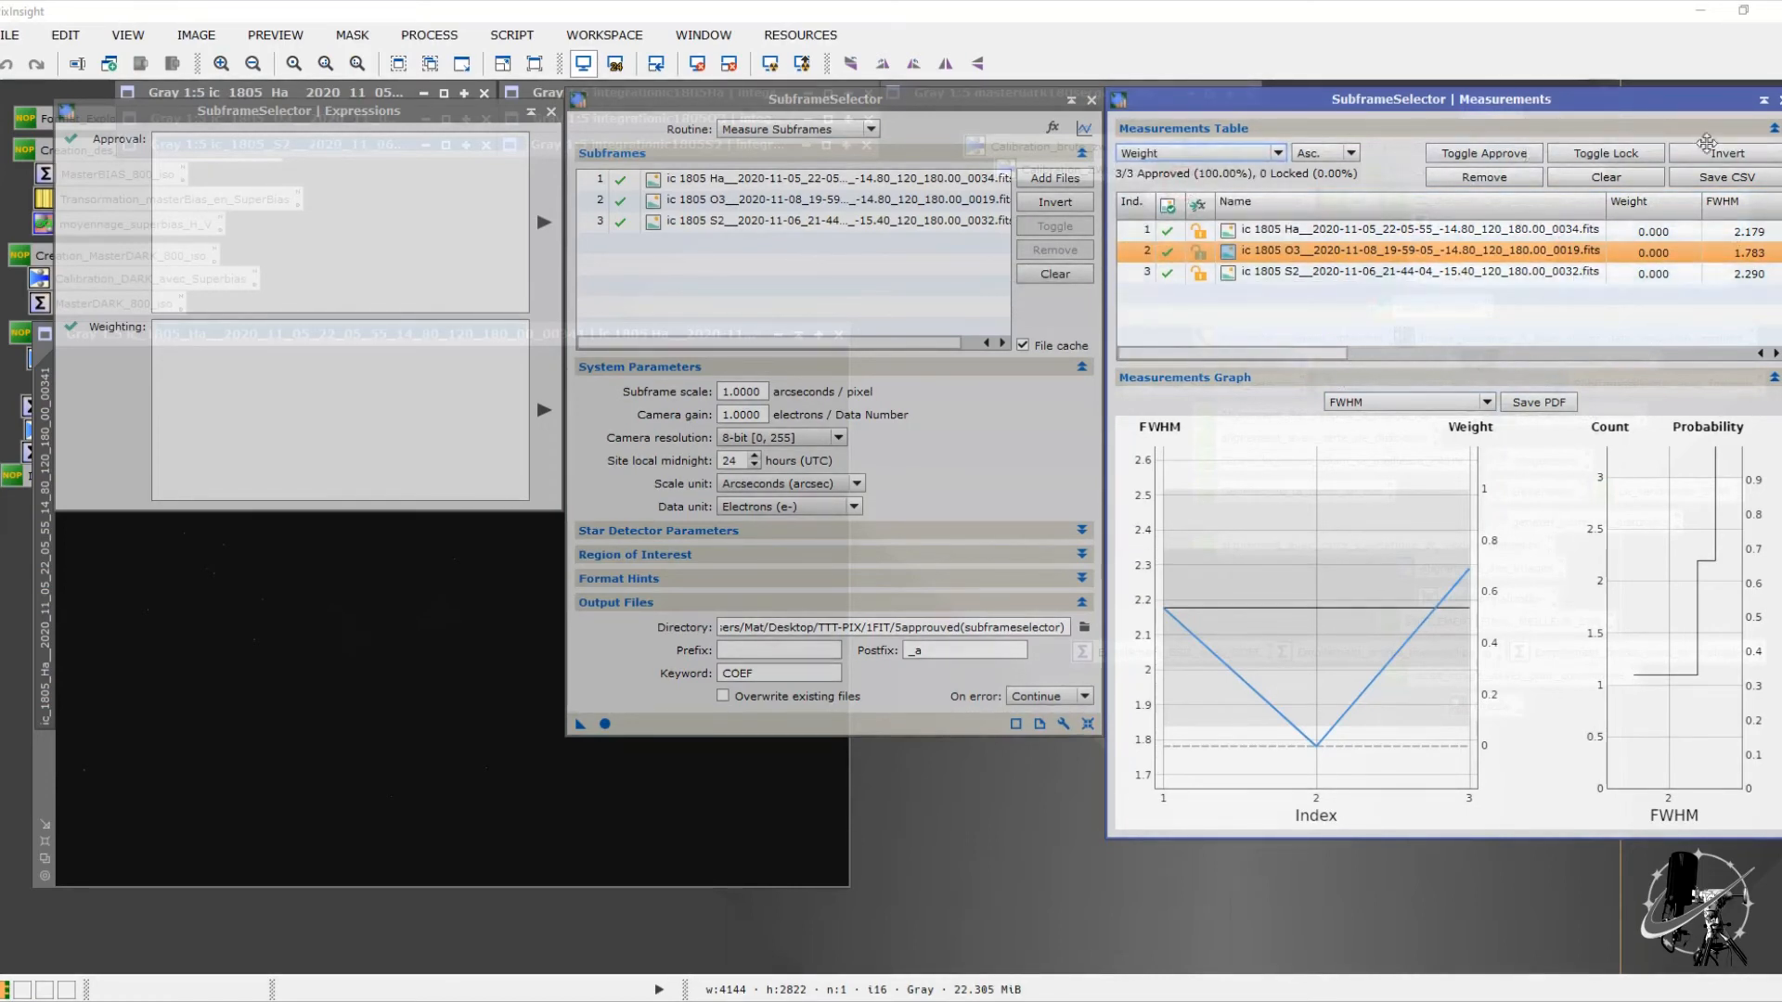
pyautogui.click(1327, 154)
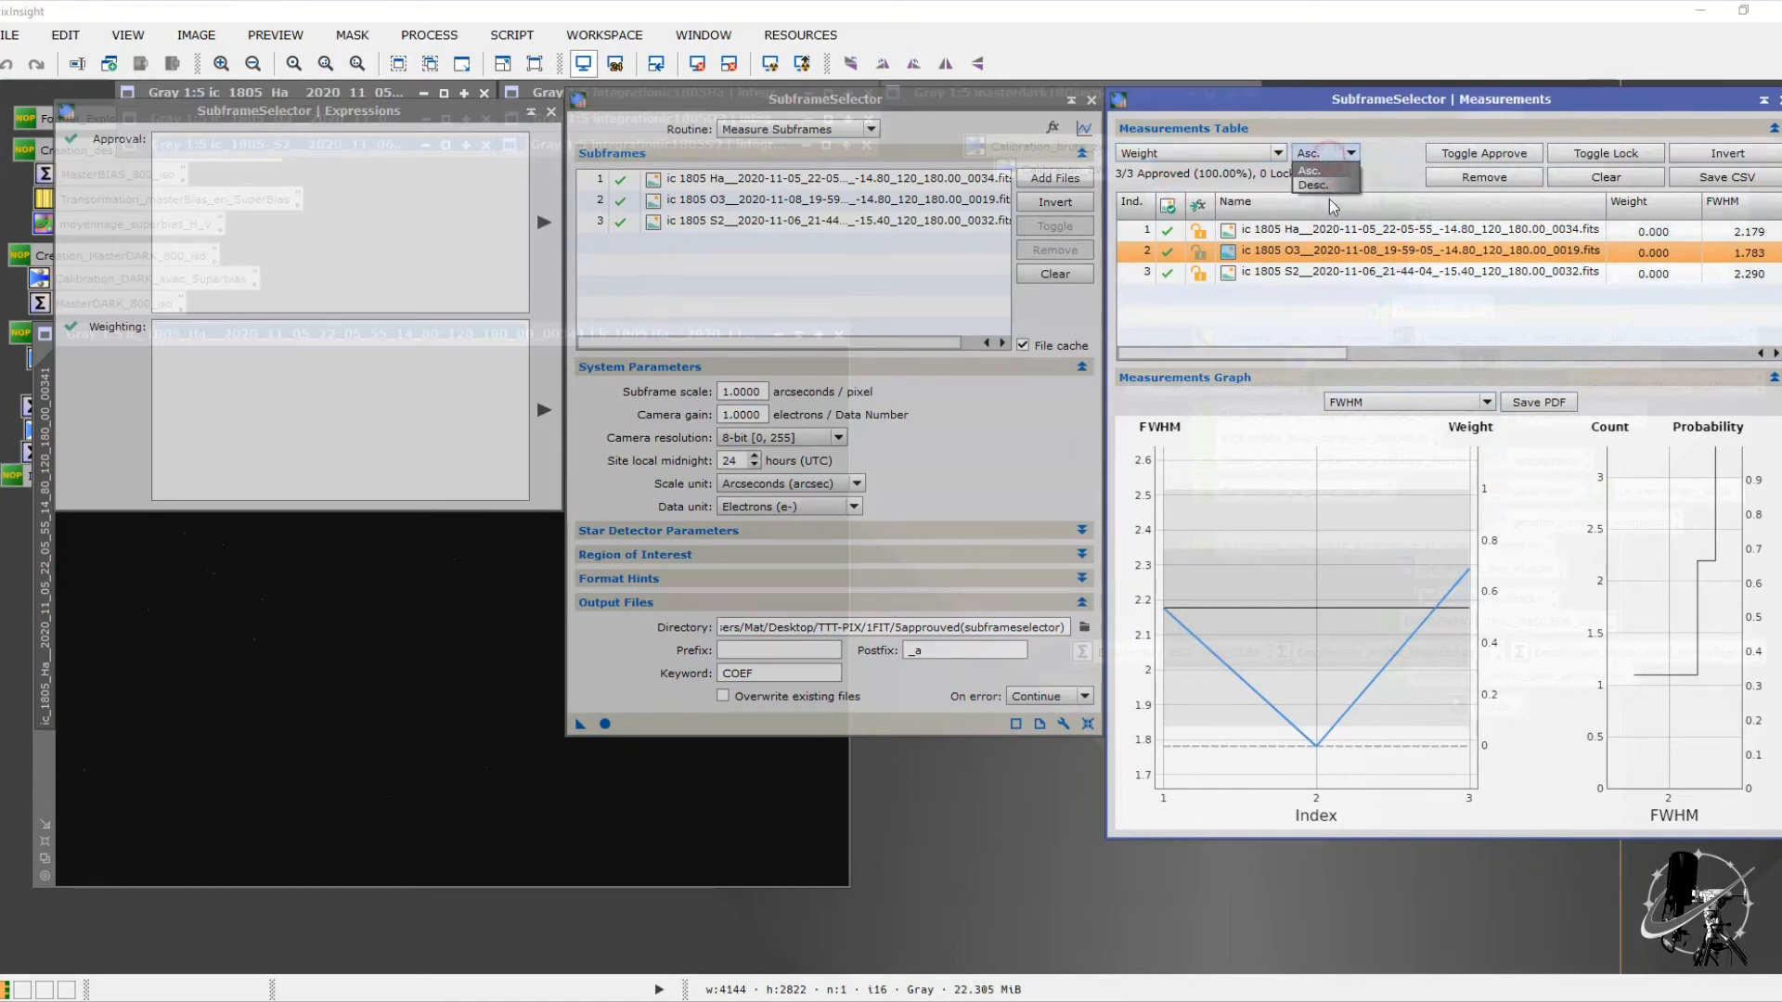
pyautogui.click(1327, 185)
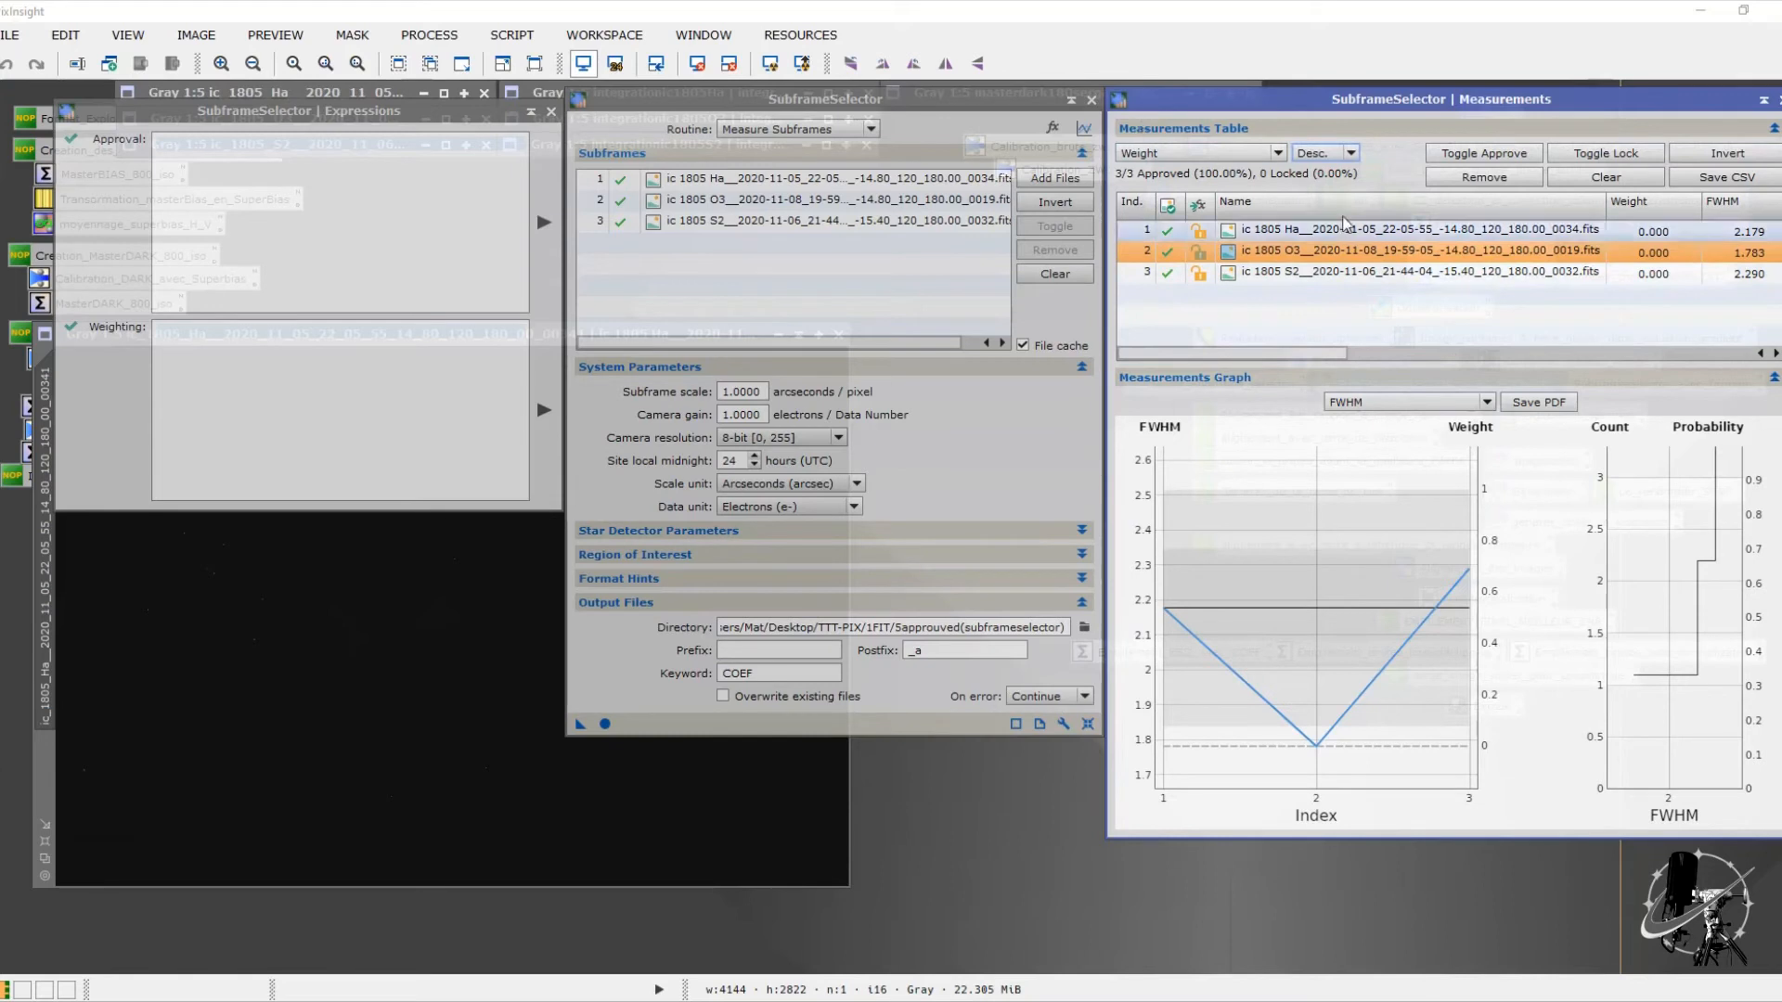
pyautogui.click(1387, 234)
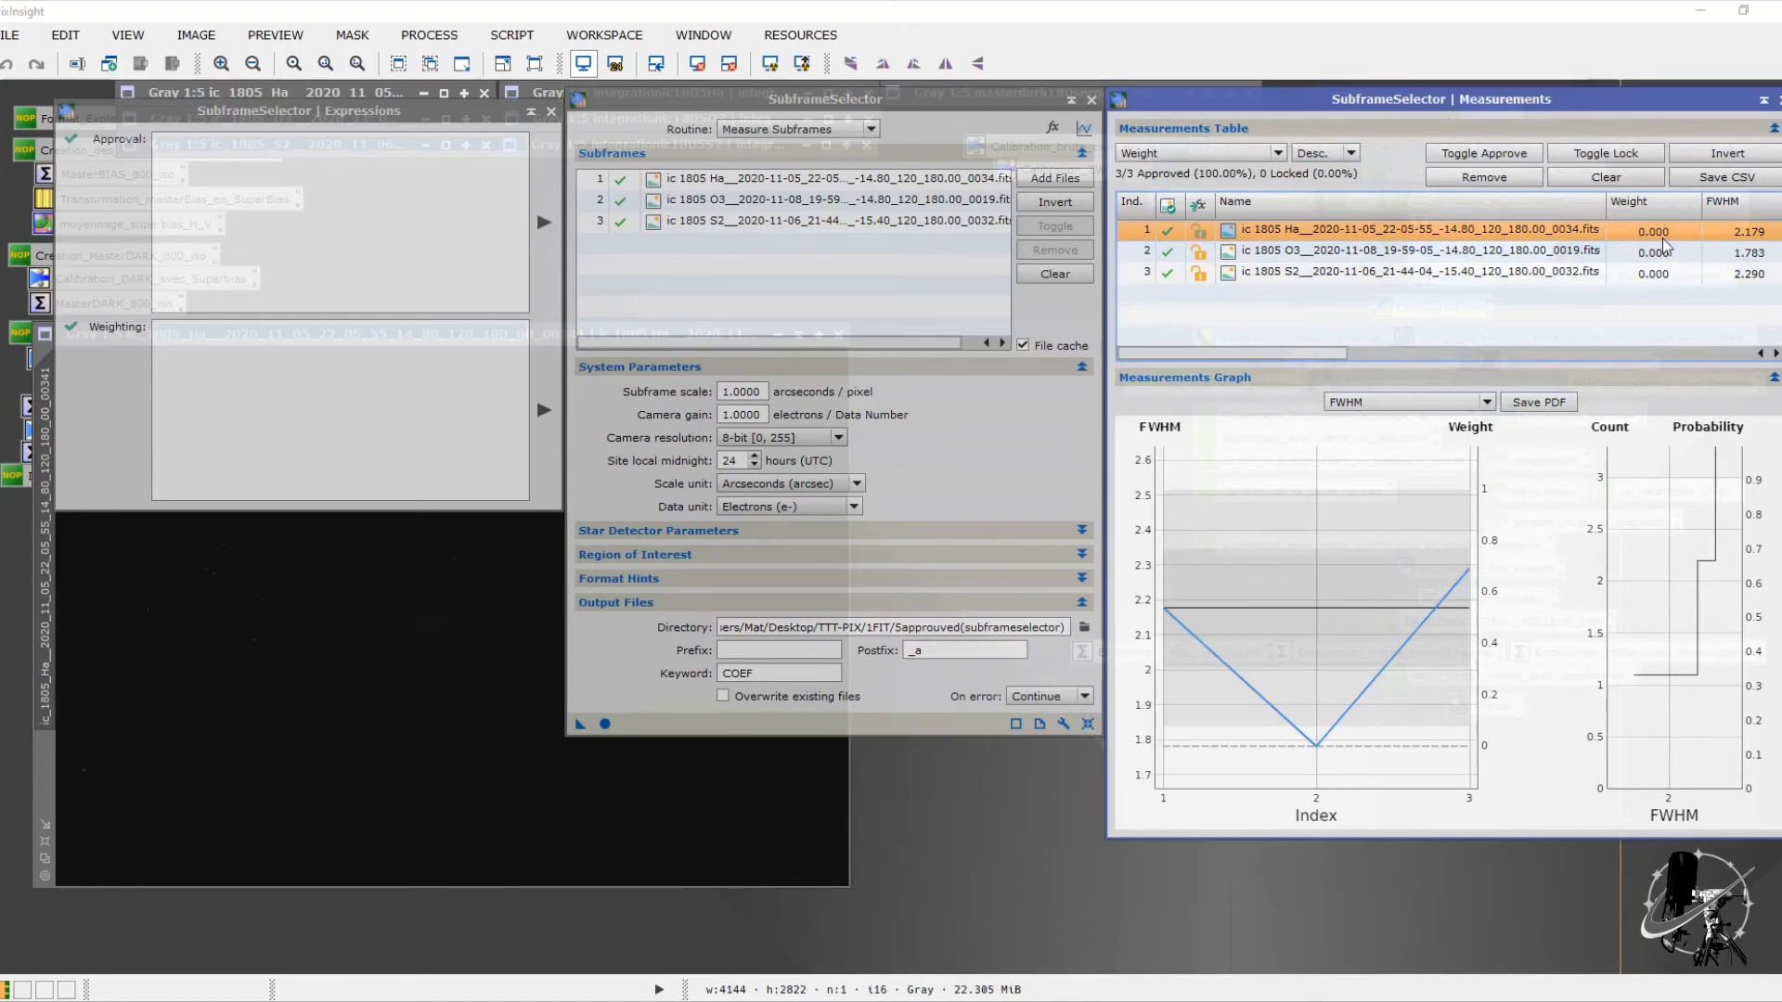
# Step: Close SubframeSelector and the opened Ha frame
pyautogui.click(1092, 100)
pyautogui.click(832, 334)
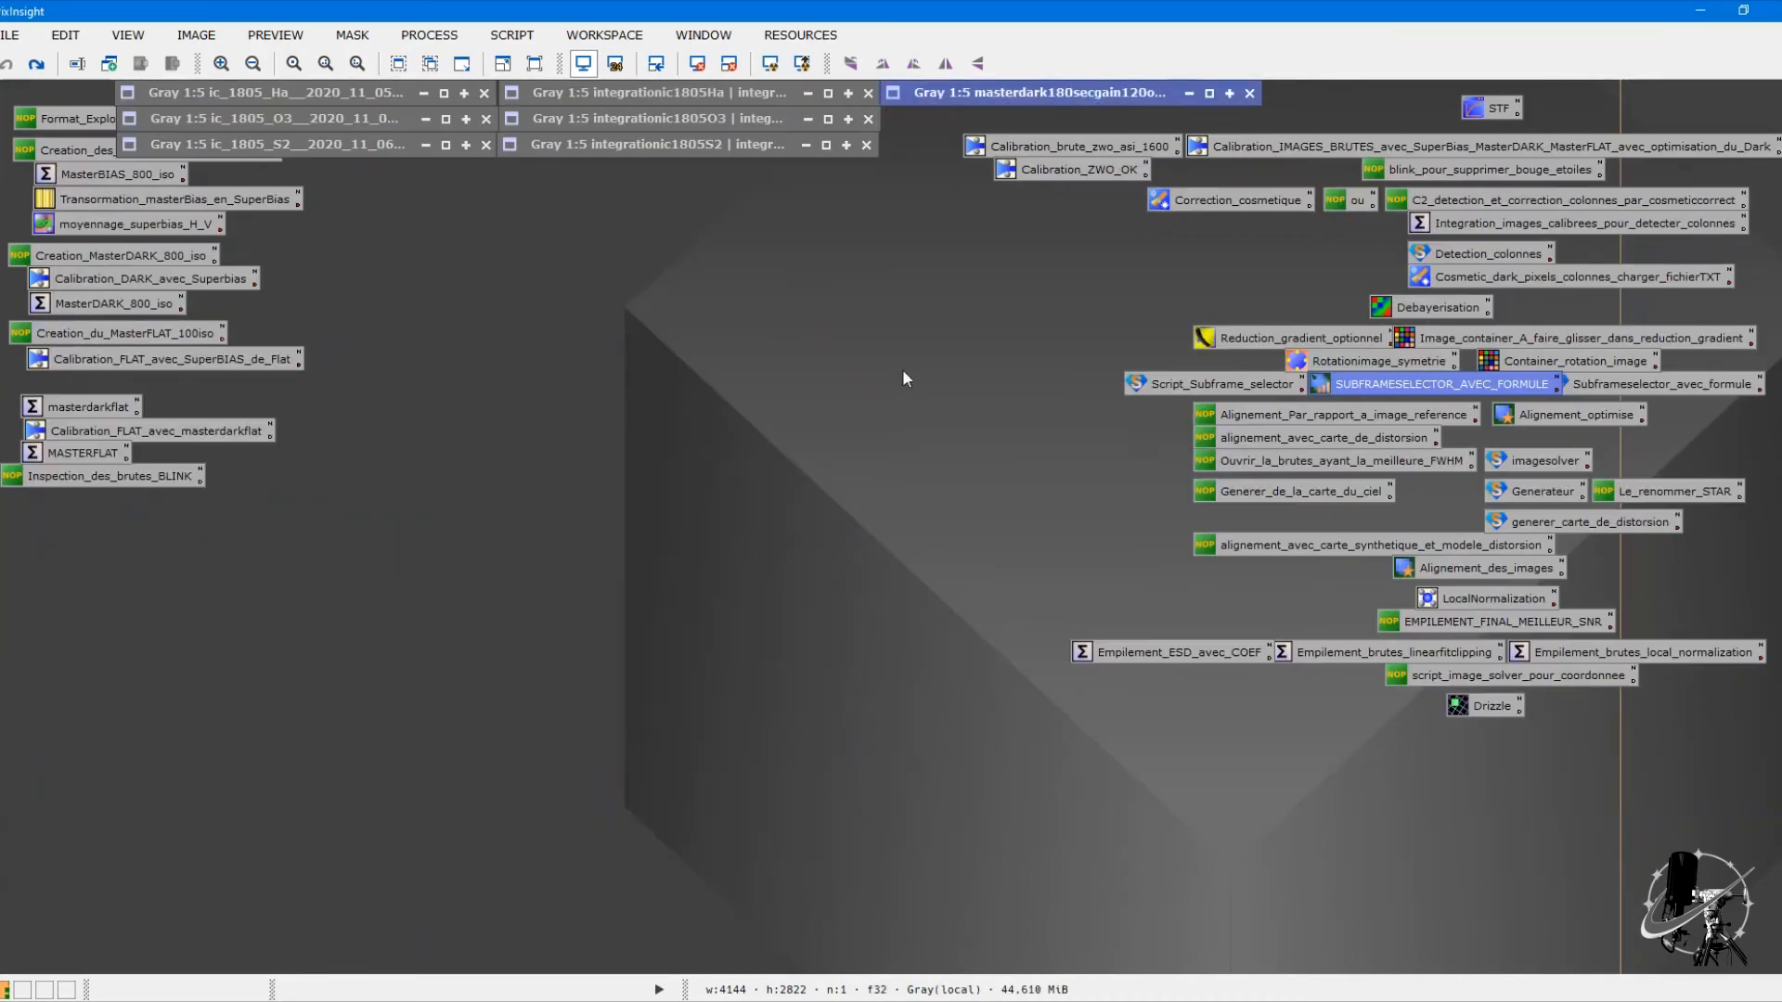
pyautogui.click(905, 375)
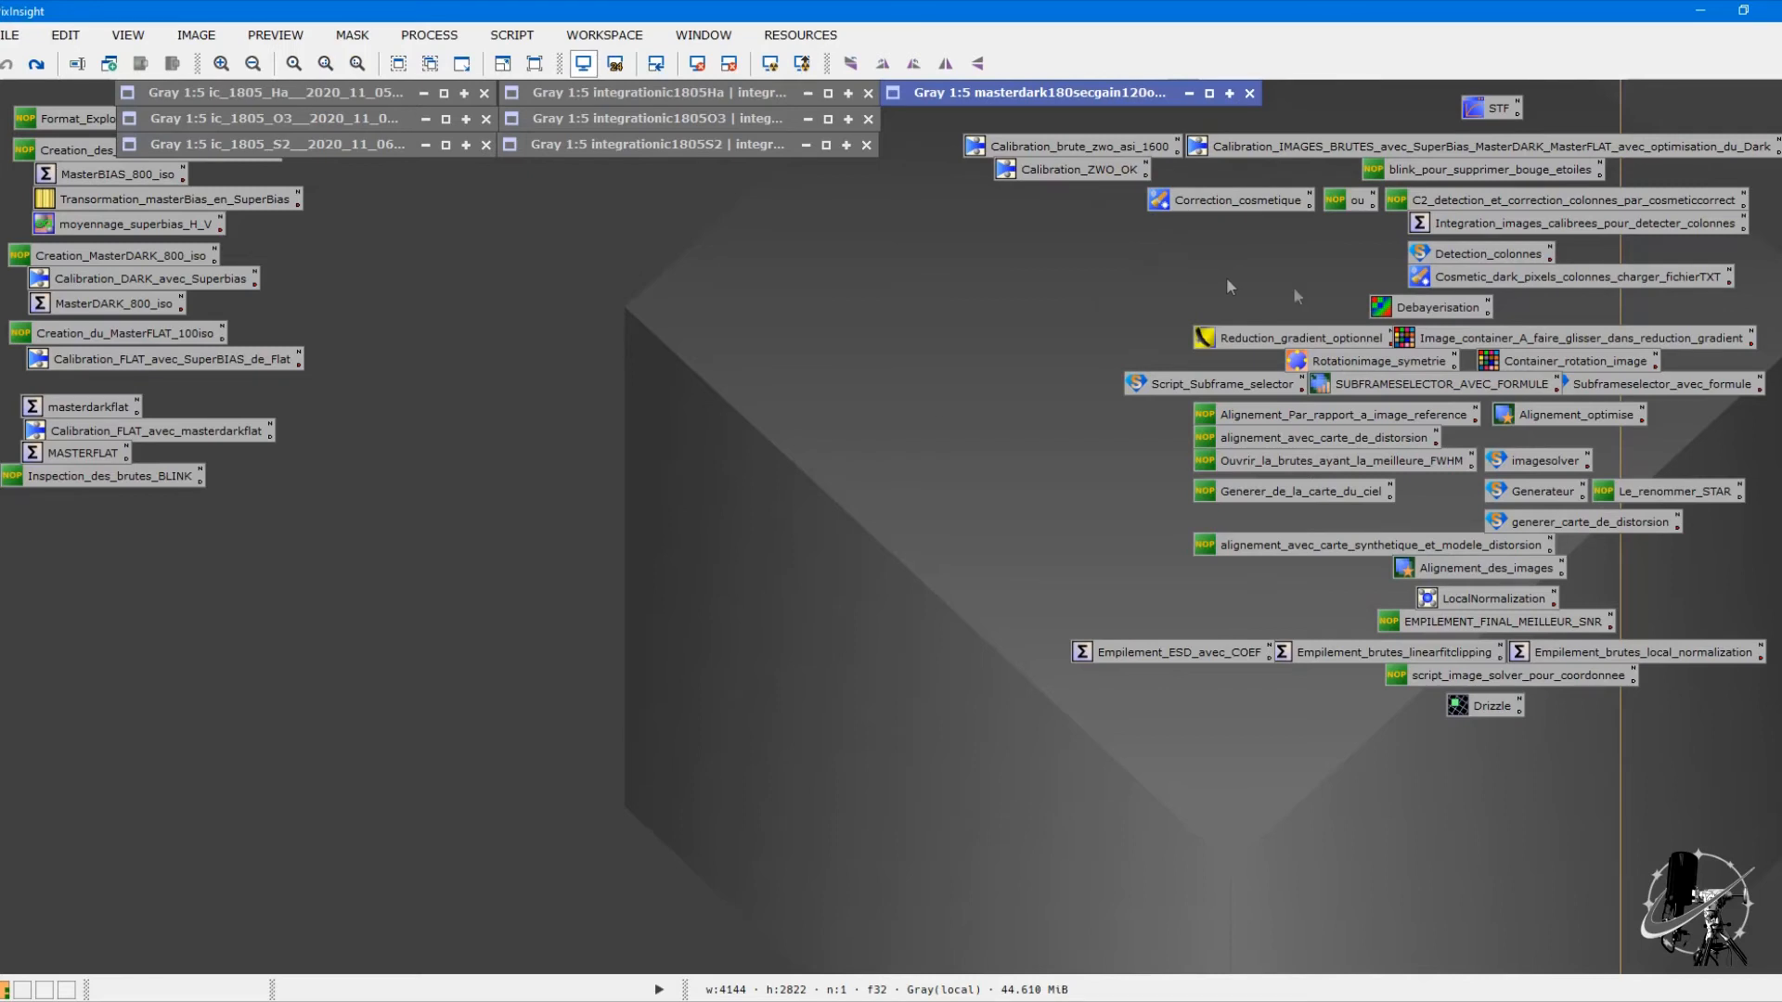
# Step: Open the saved process Alignement_des_images and choose Thin Plate Splines as its registration model
pyautogui.doubleClick(1503, 572)
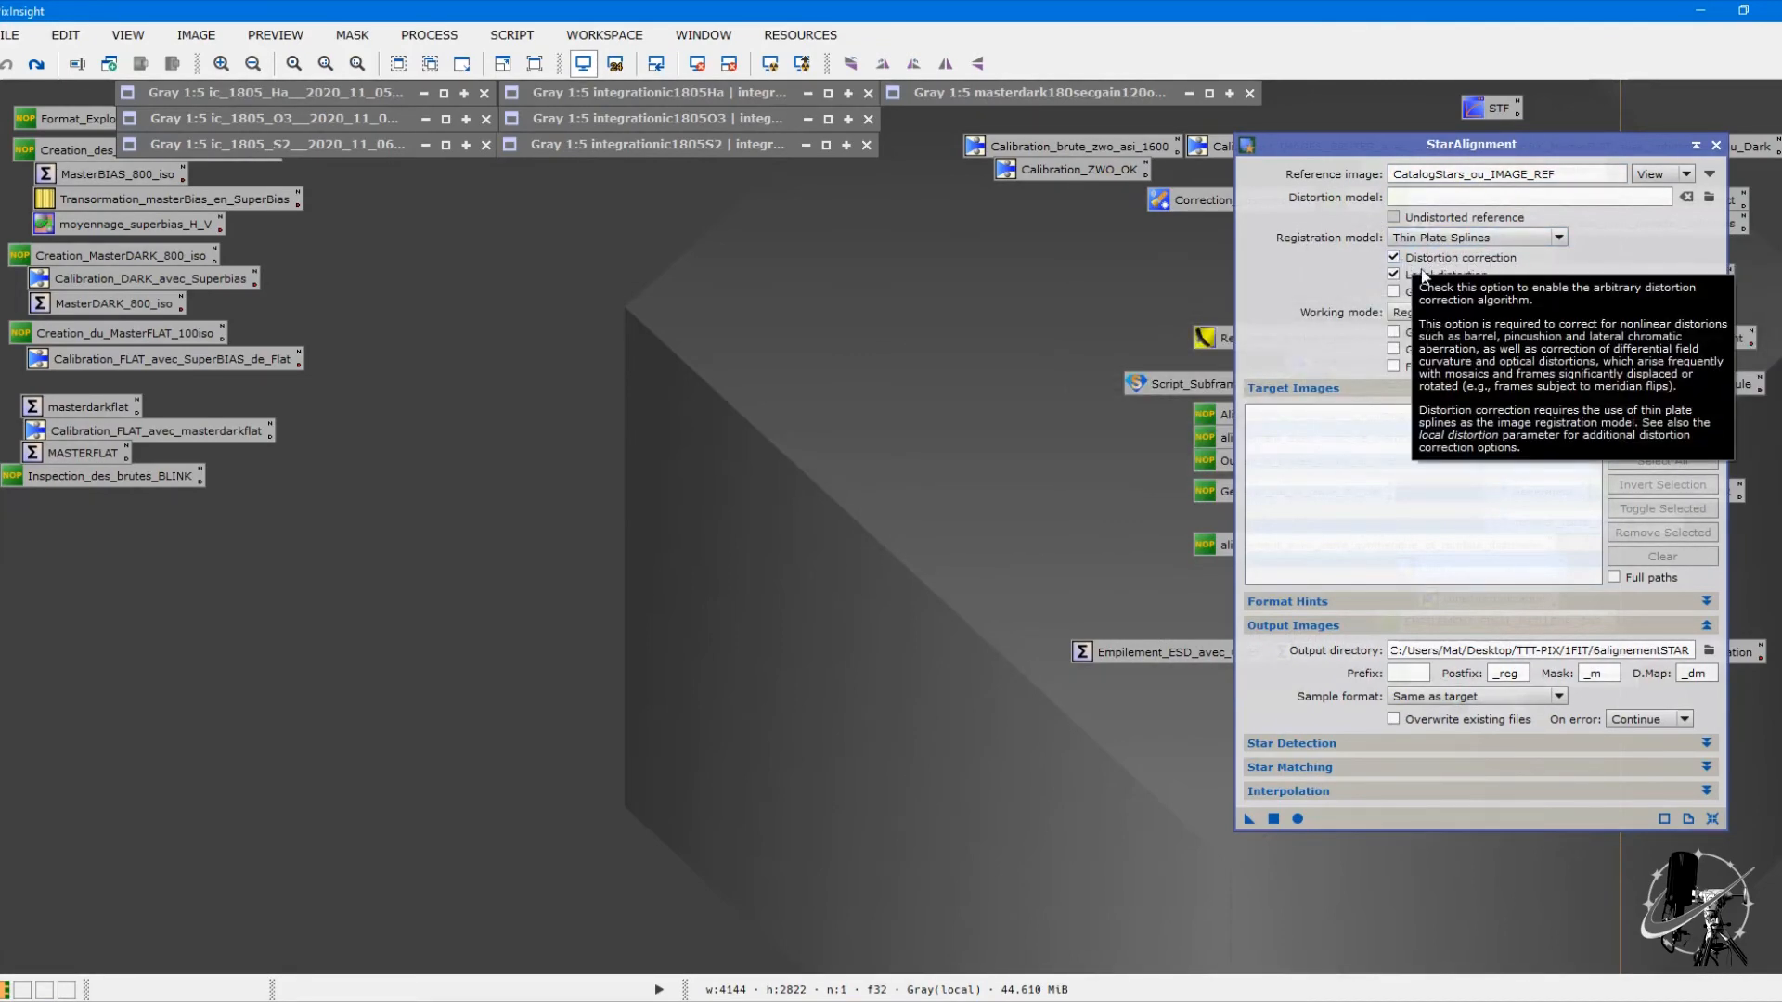
pyautogui.click(1288, 261)
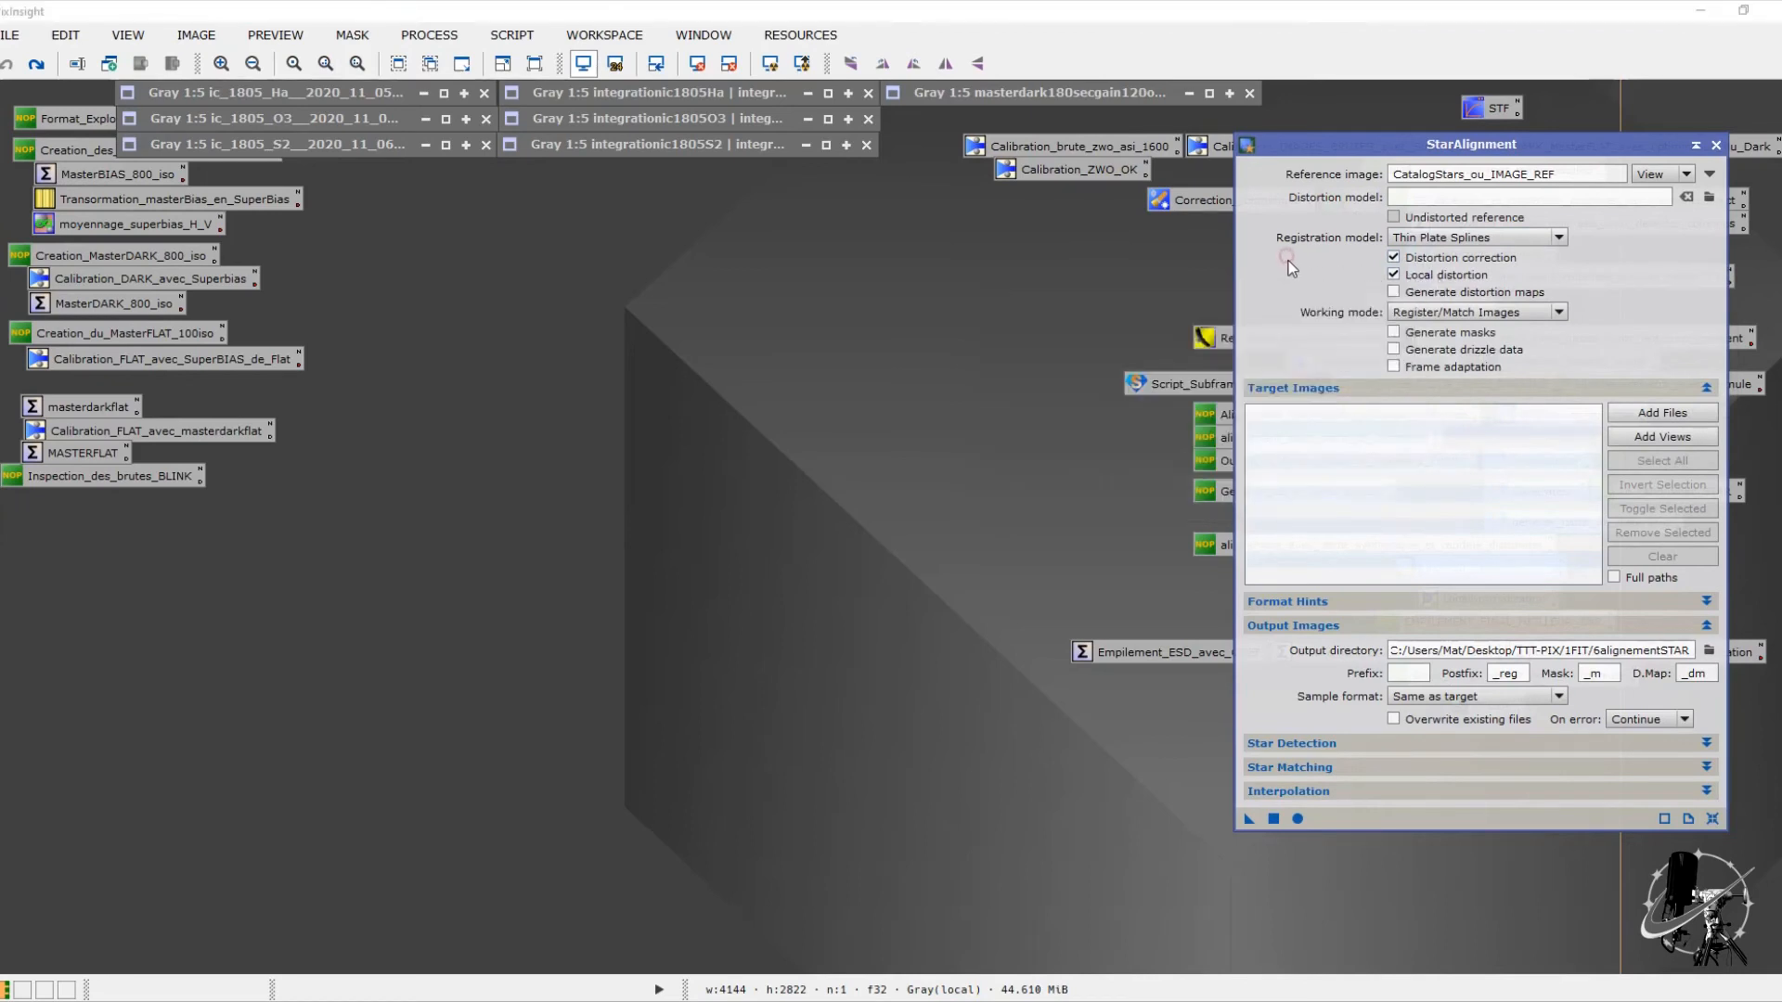
pyautogui.click(1556, 237)
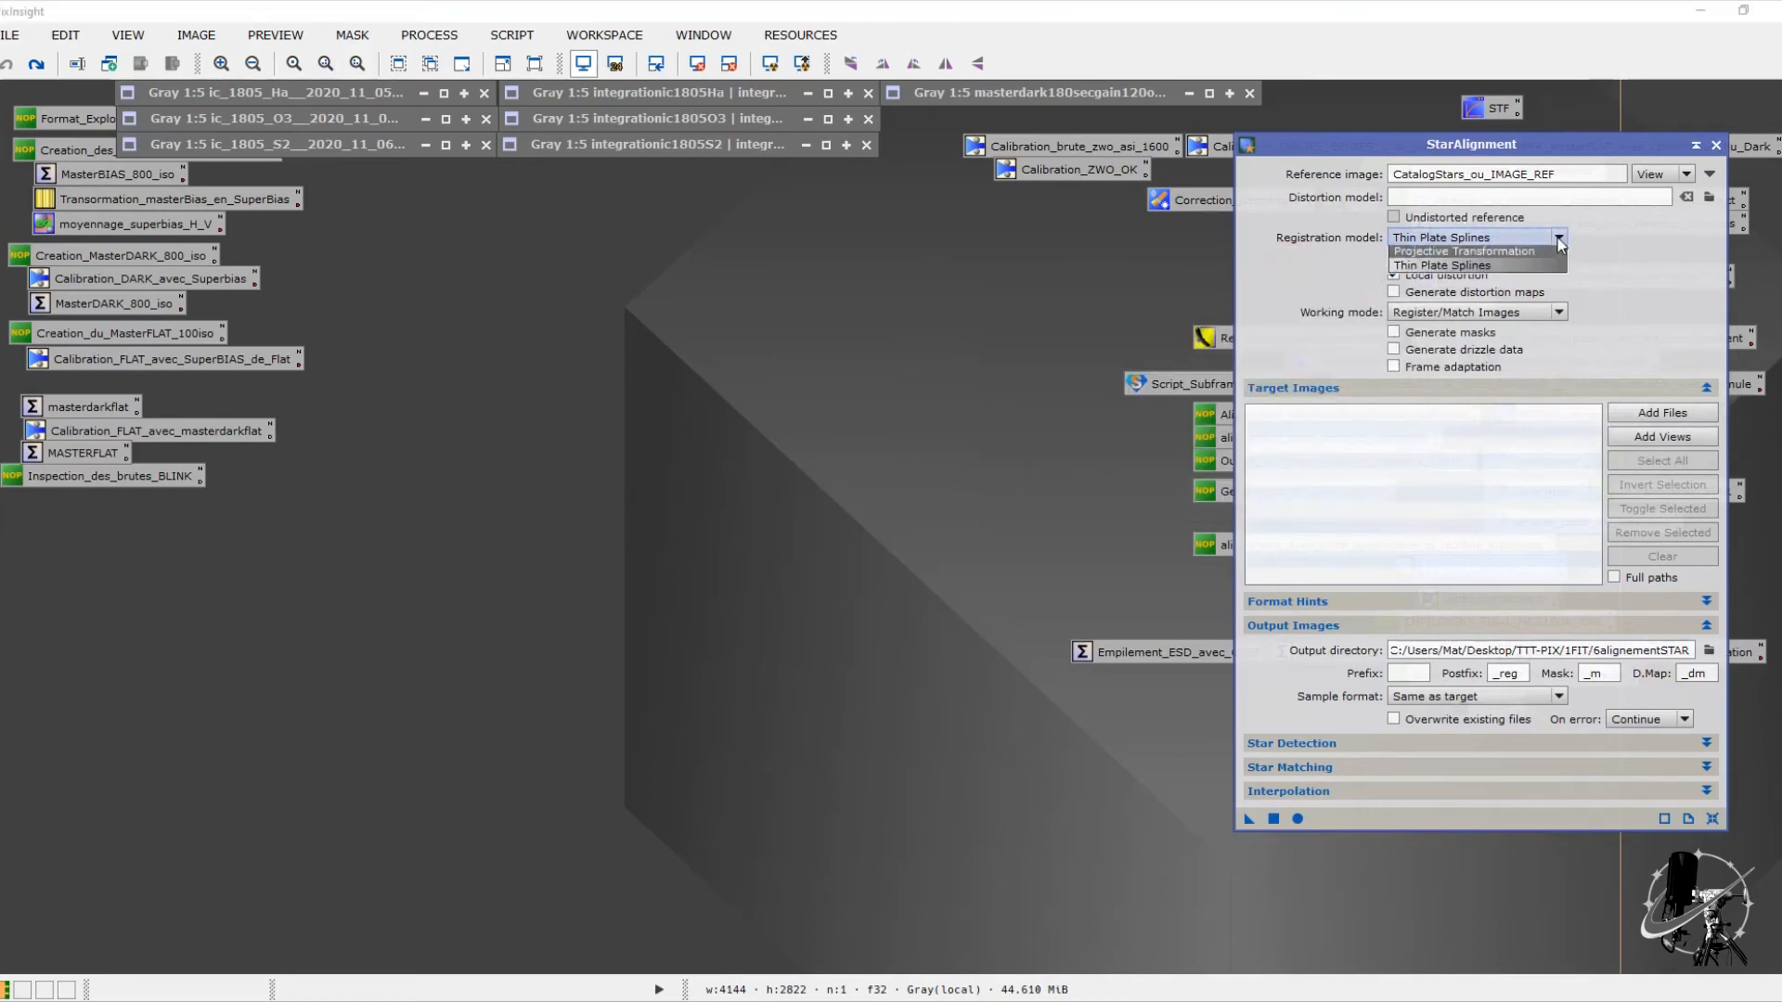
pyautogui.click(1553, 251)
pyautogui.click(1549, 237)
pyautogui.click(1537, 268)
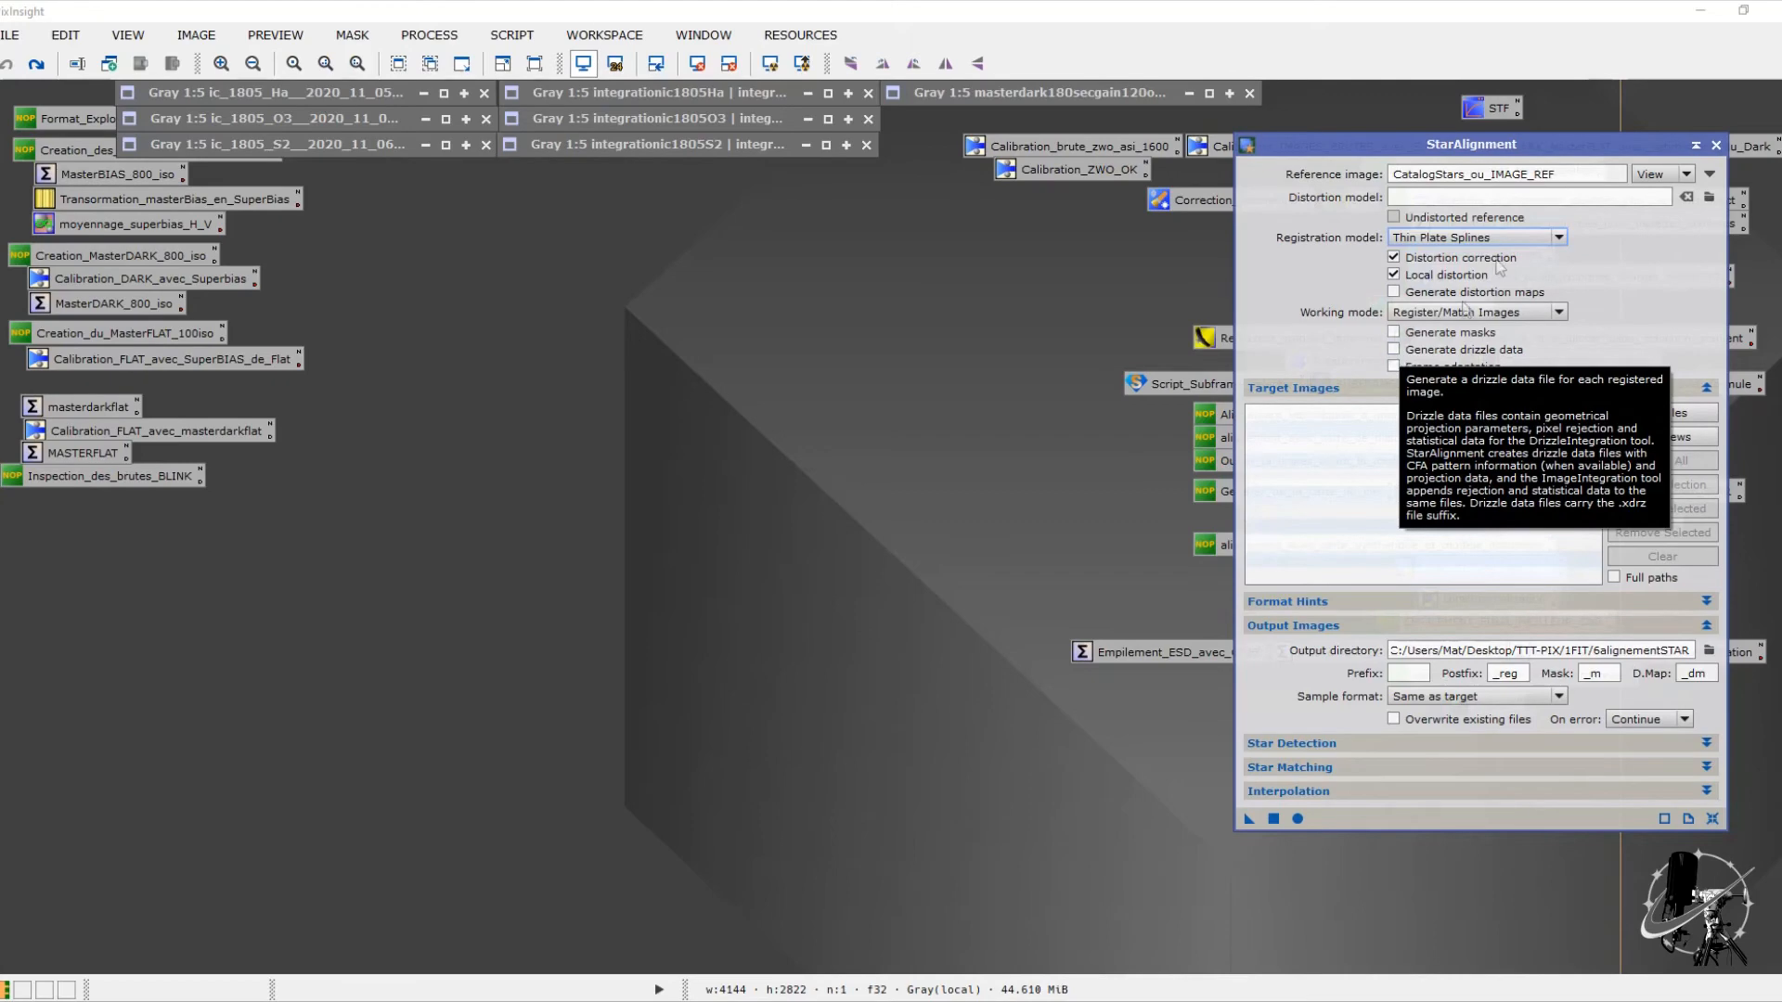
# Step: Enable Generate drizzle data in StarAlignment and close the process
pyautogui.moveTo(1559, 149); pyautogui.dragTo(1518, 140)
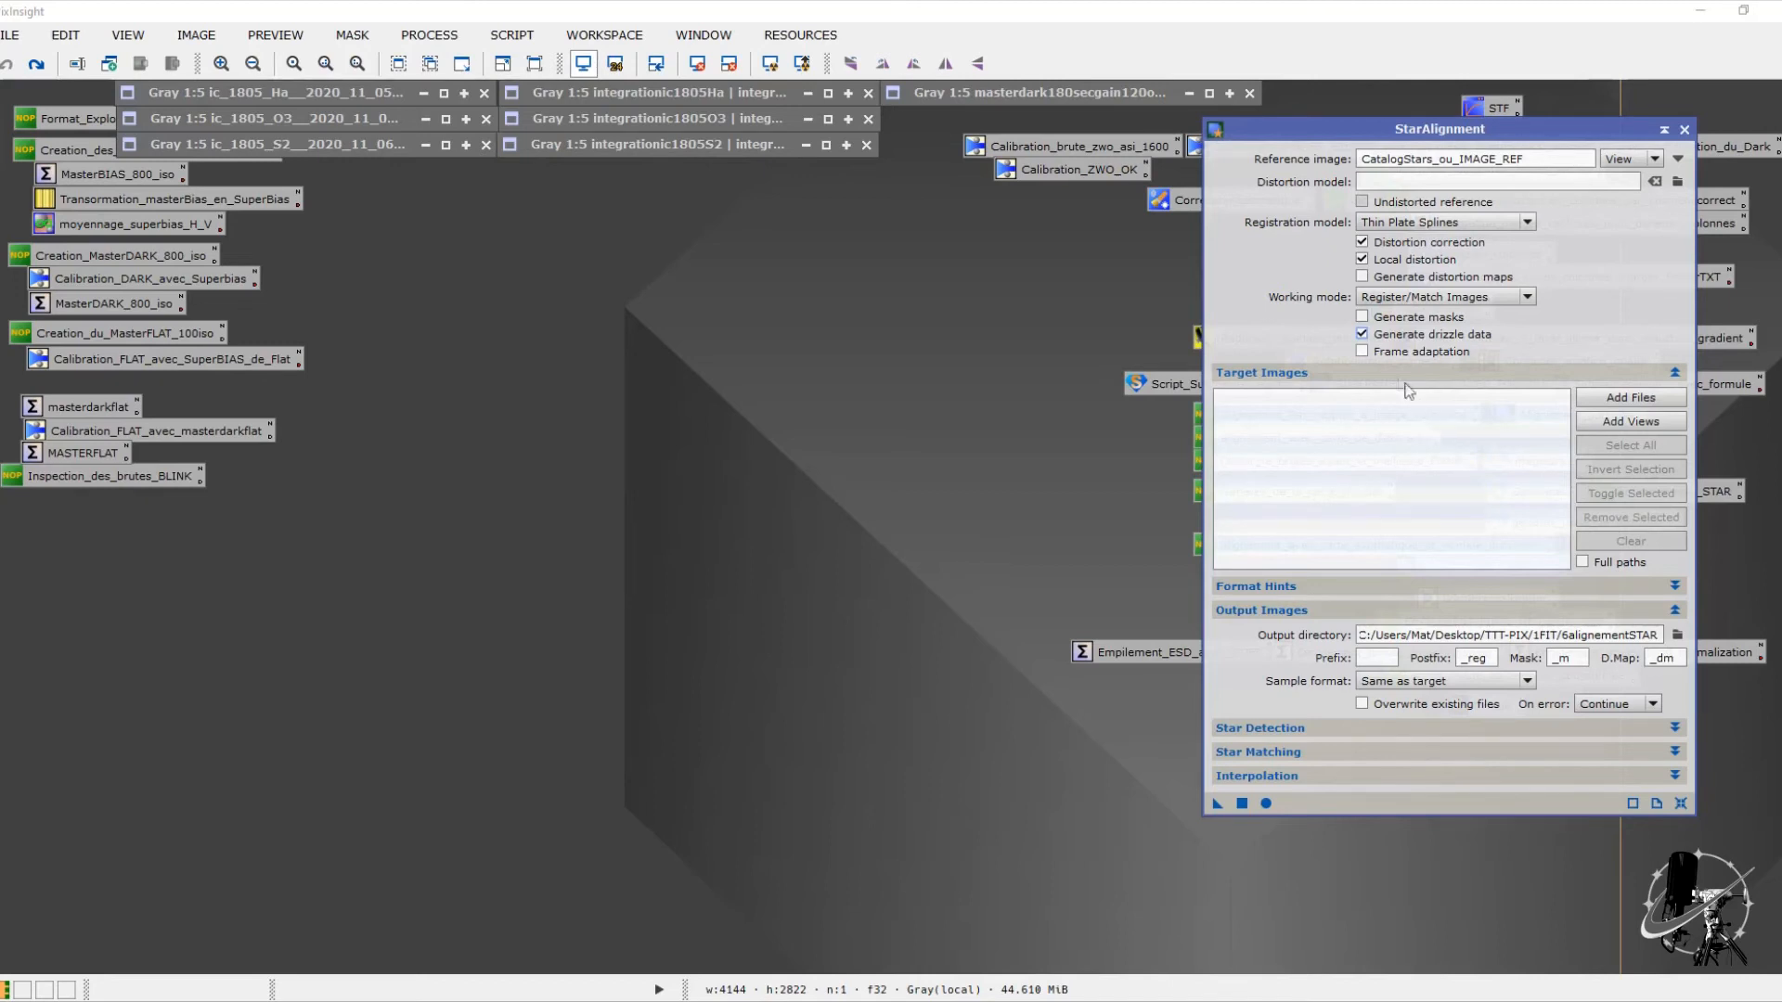
pyautogui.click(1362, 334)
pyautogui.click(1684, 129)
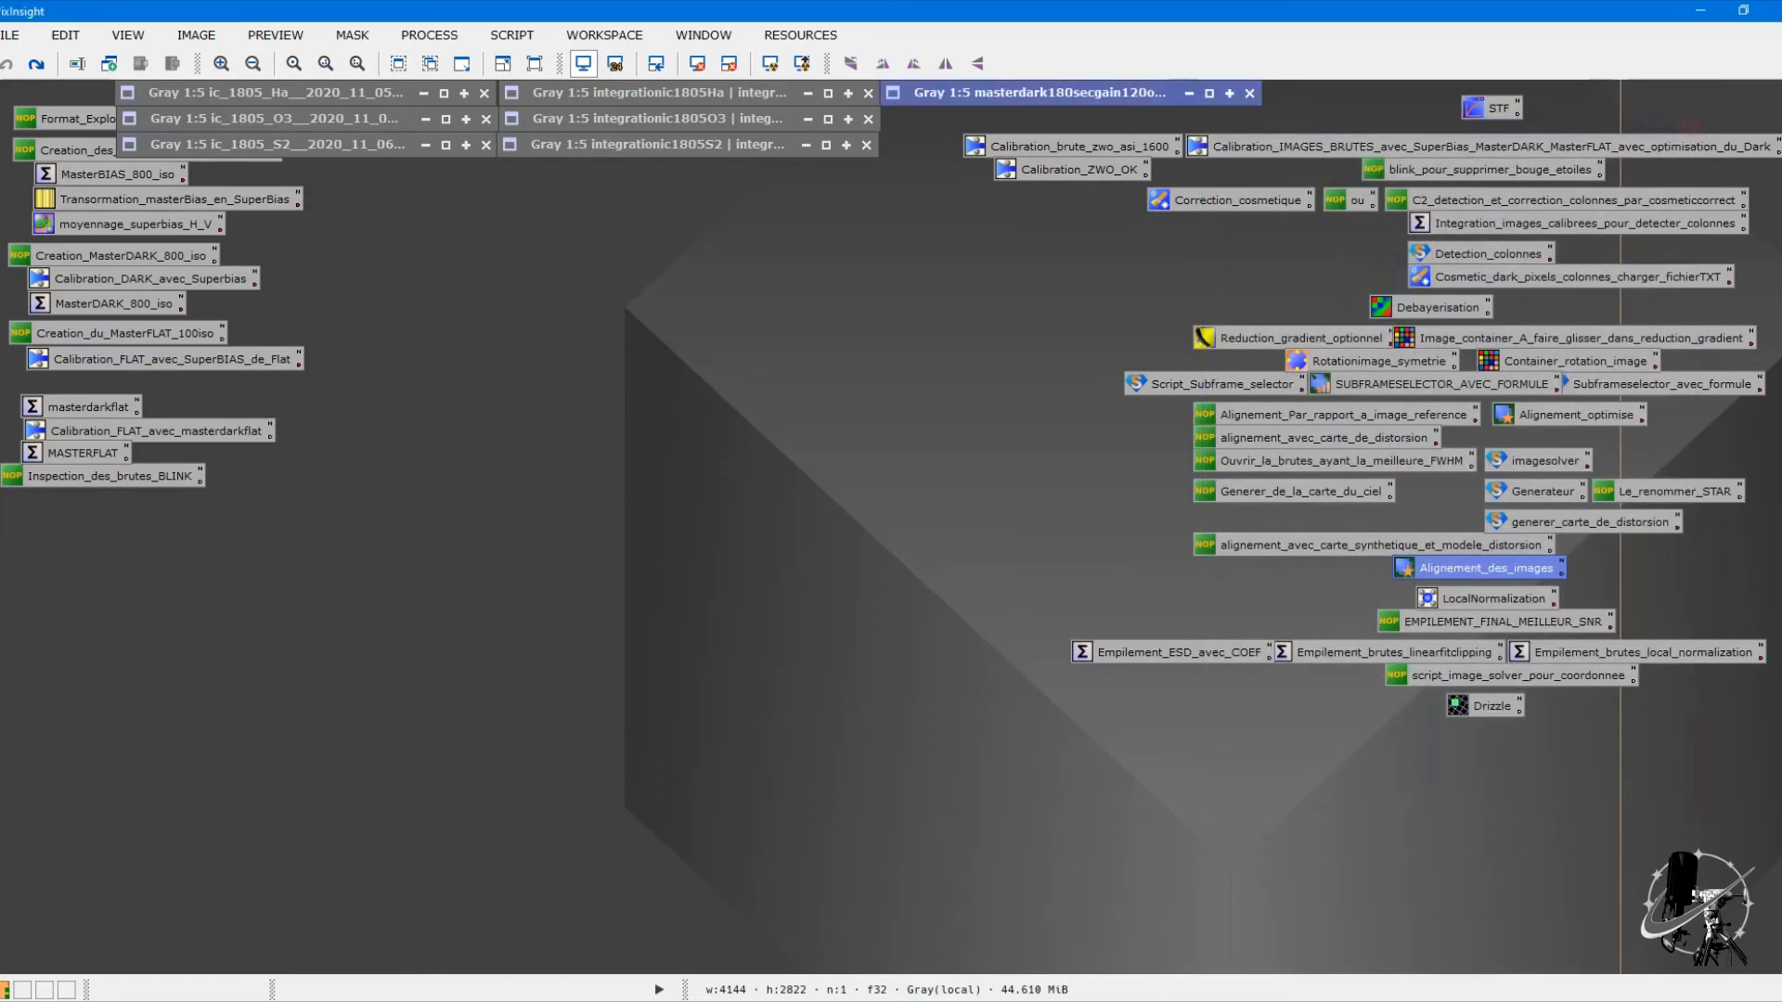
pyautogui.click(1276, 273)
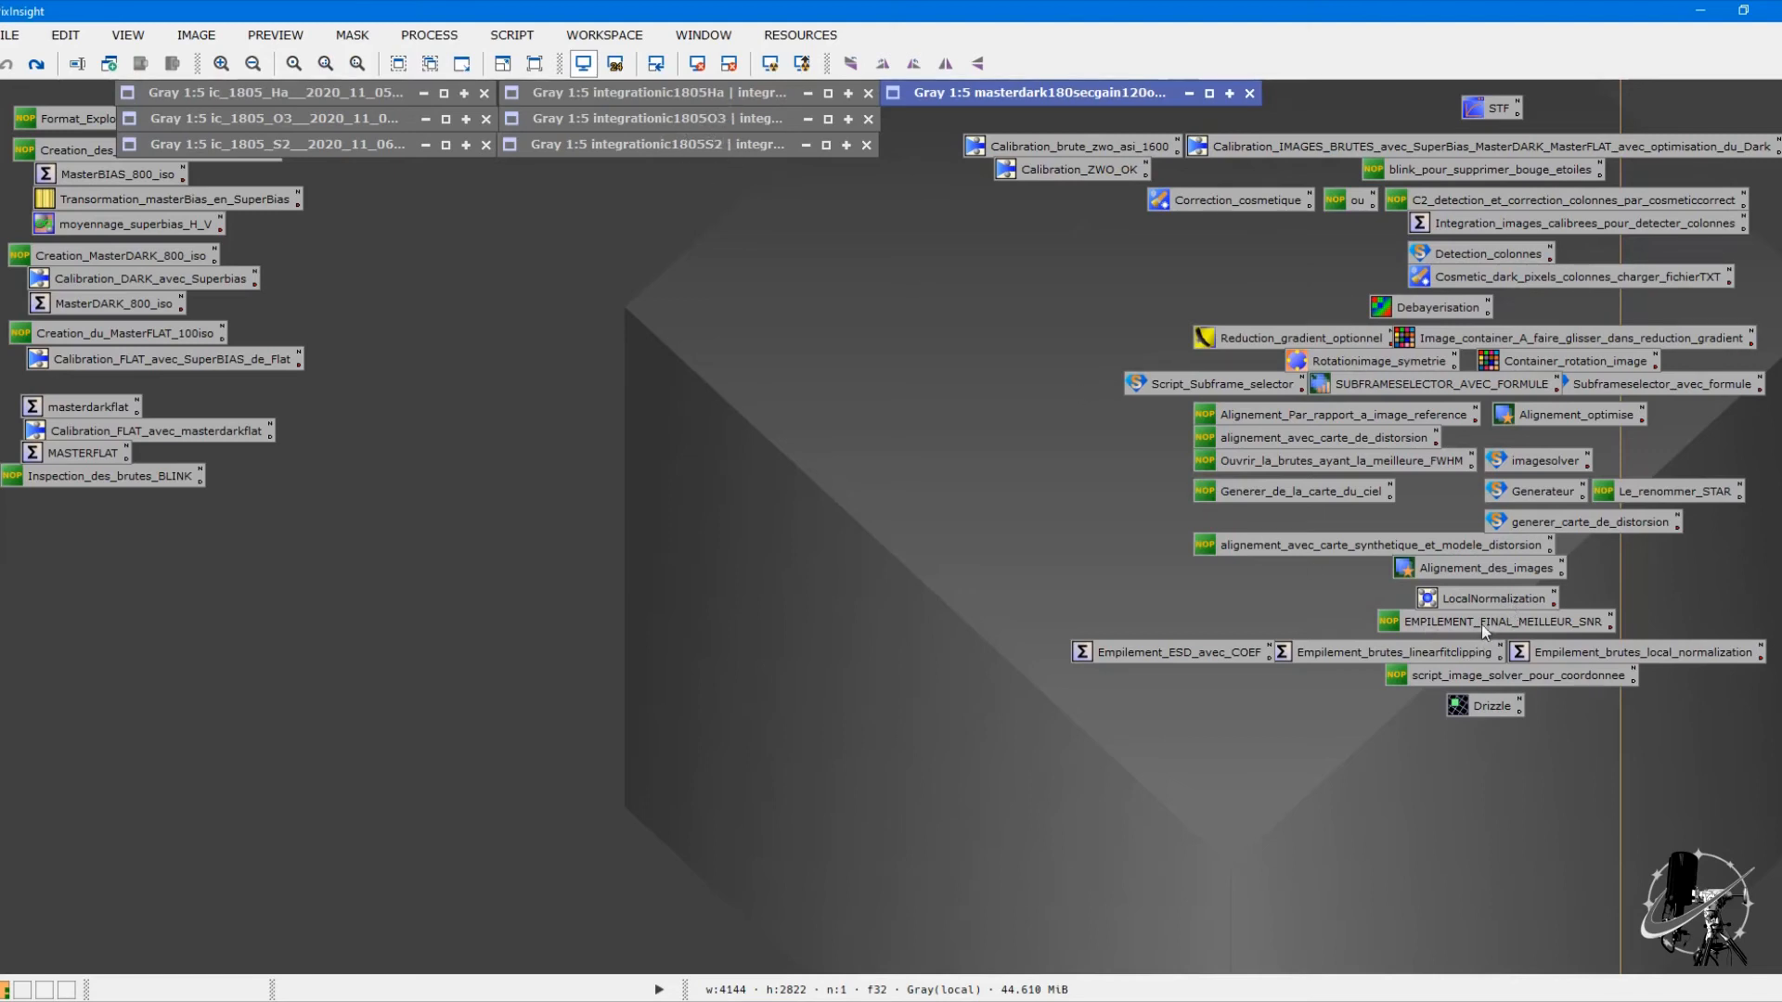
# Step: Compare the weight keyword in Empilement_brutes_linearfitclipping with the output keyword in SUBFRAMESELECTOR_AVEC_FORMULE
pyautogui.doubleClick(1349, 649)
pyautogui.moveTo(1350, 49); pyautogui.dragTo(1531, 42)
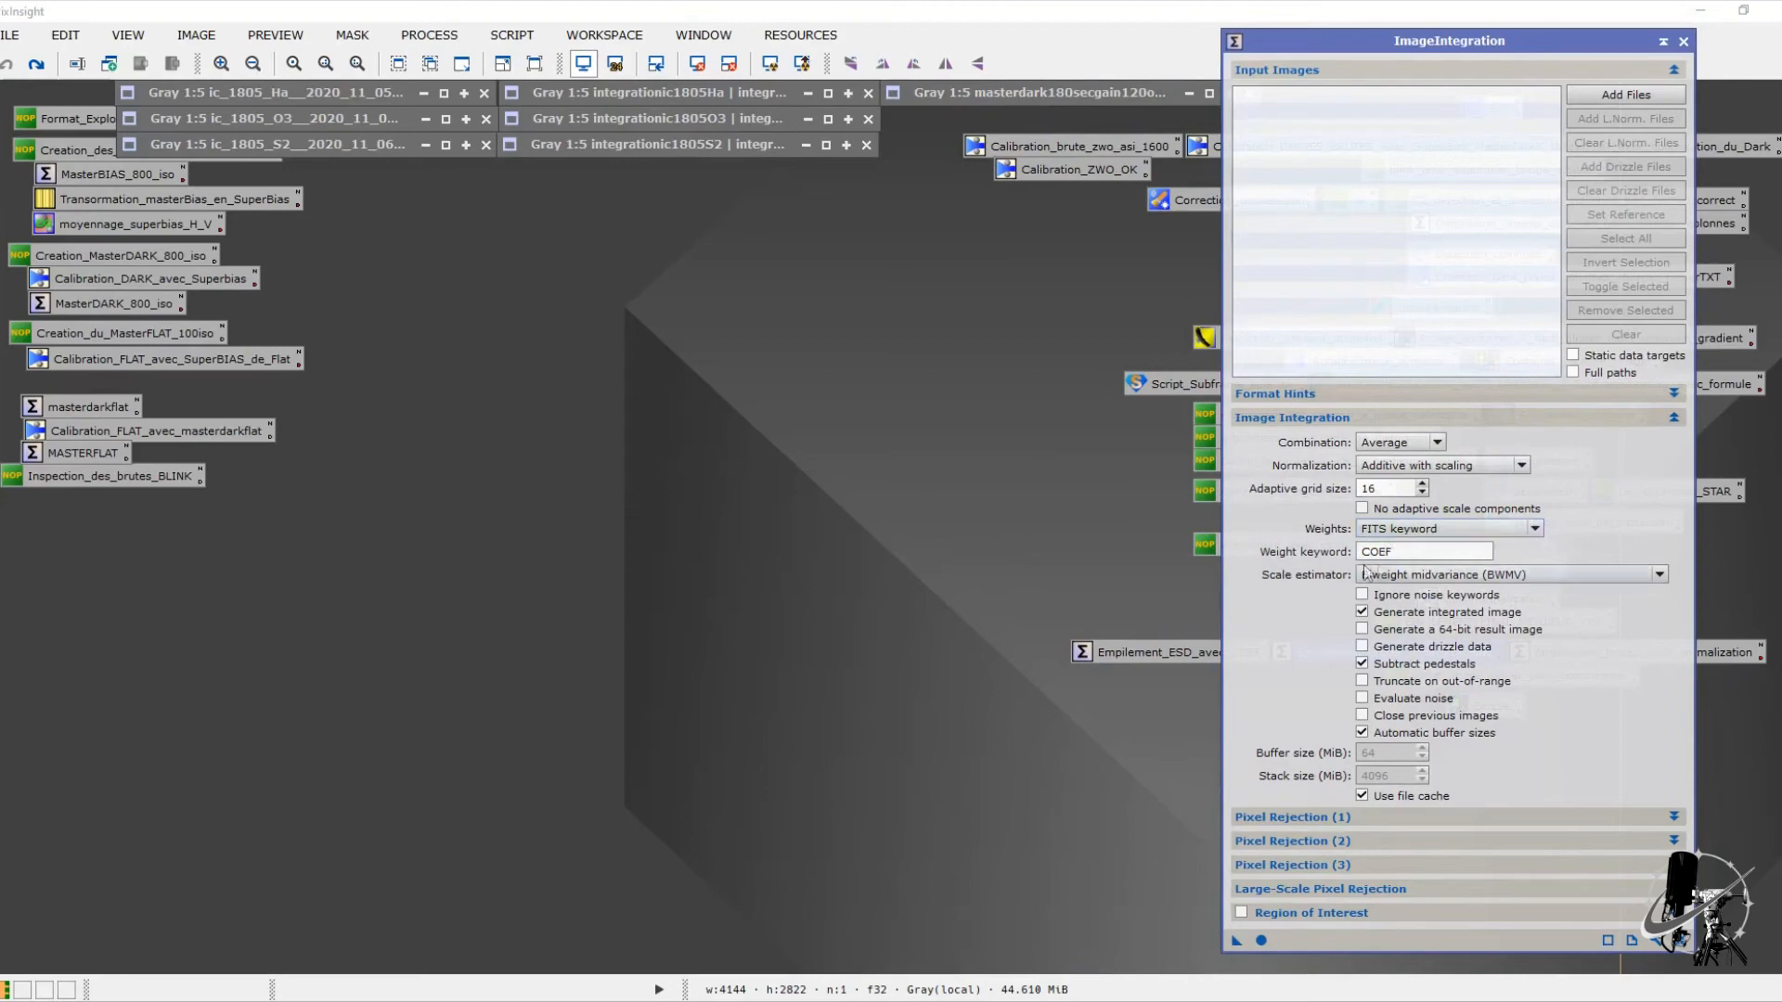
pyautogui.click(1683, 41)
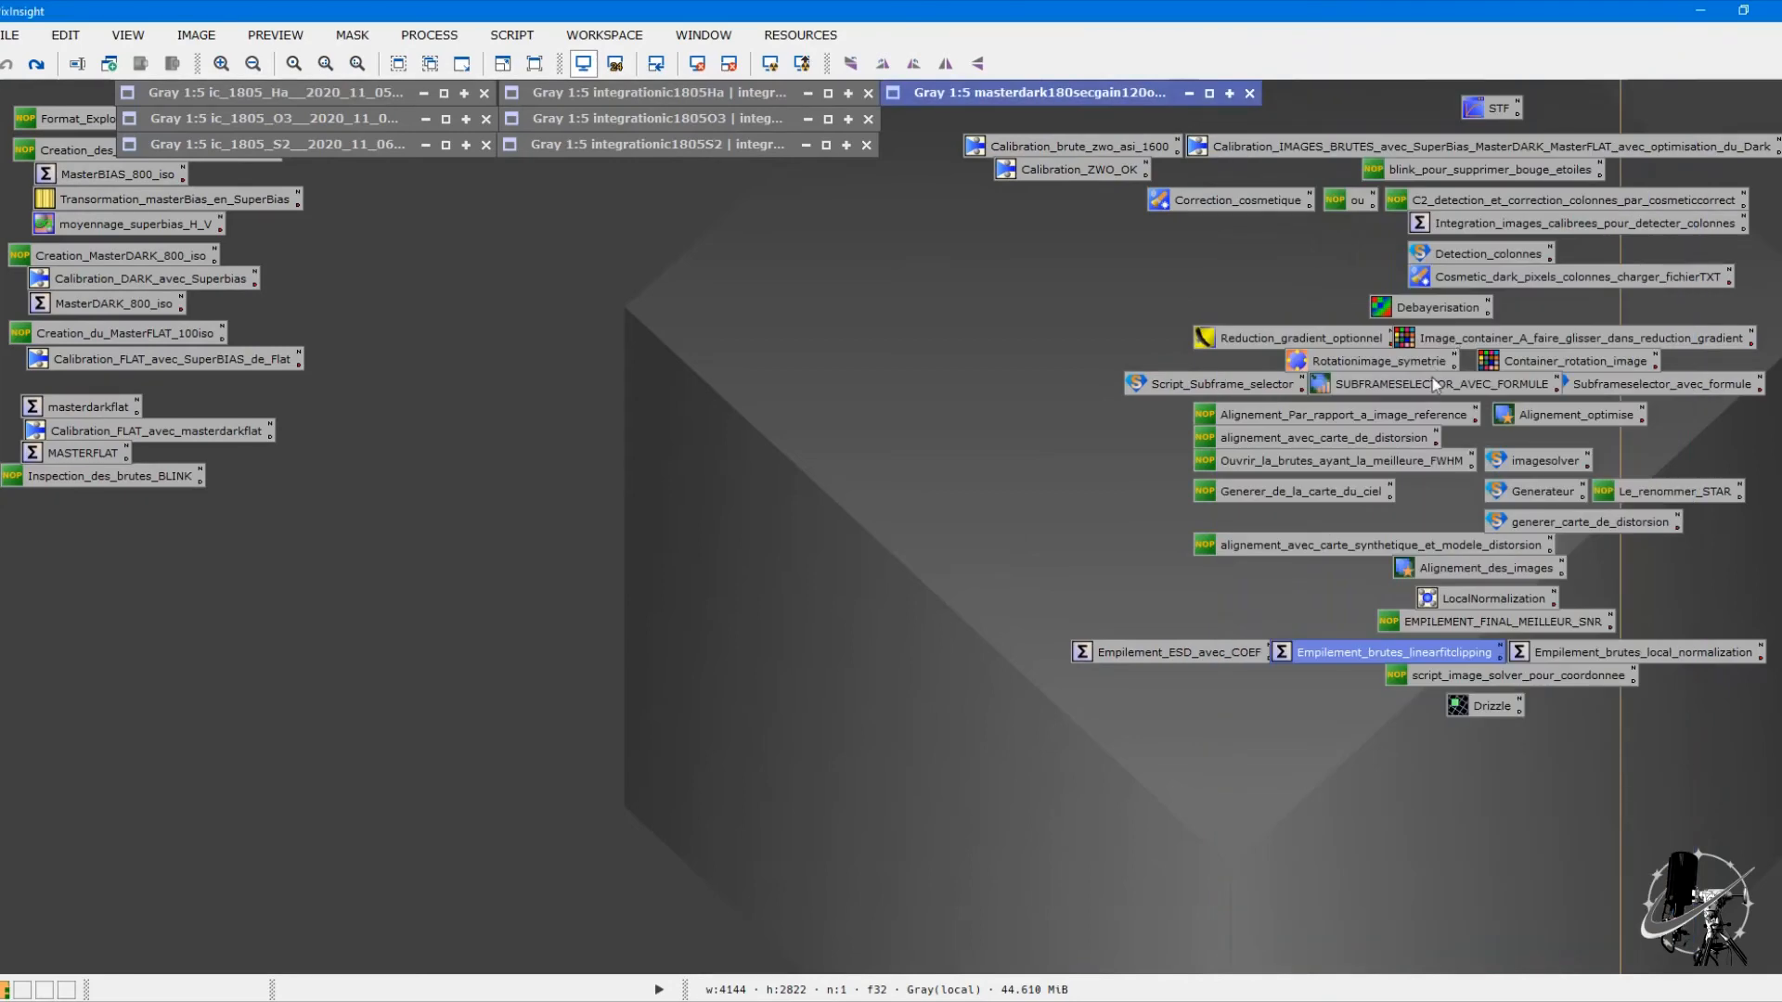
pyautogui.doubleClick(1434, 383)
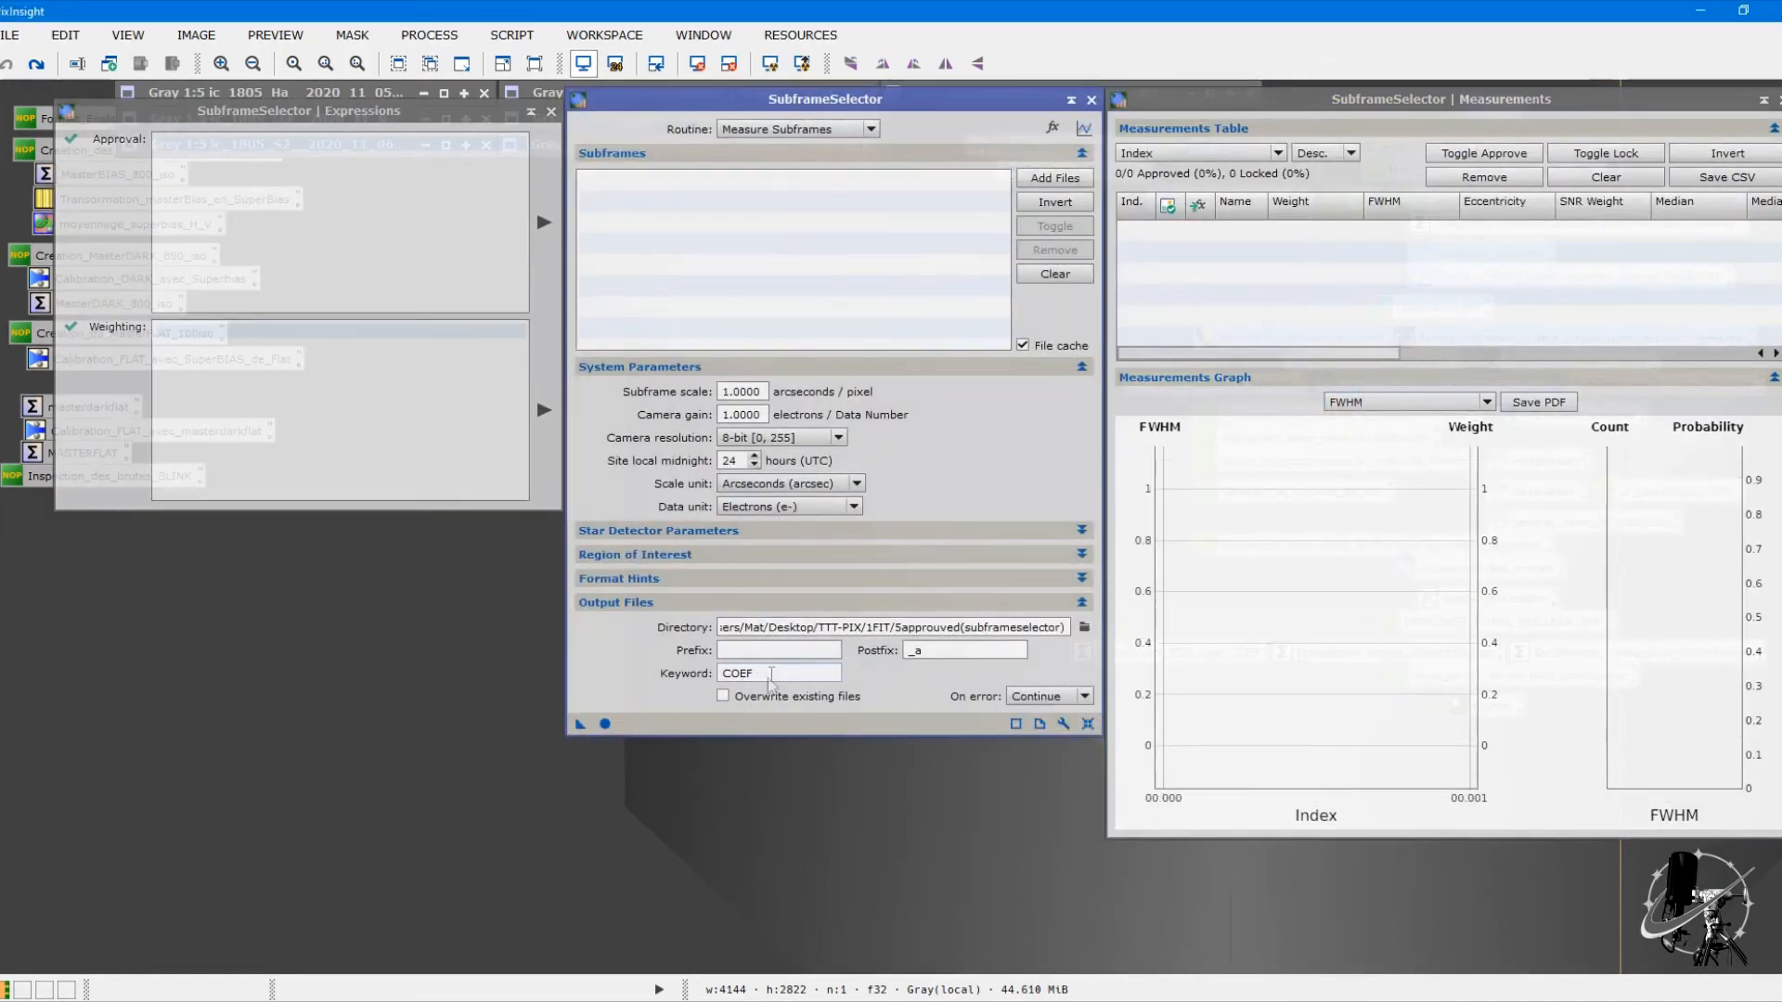
pyautogui.click(763, 674)
pyautogui.click(1091, 99)
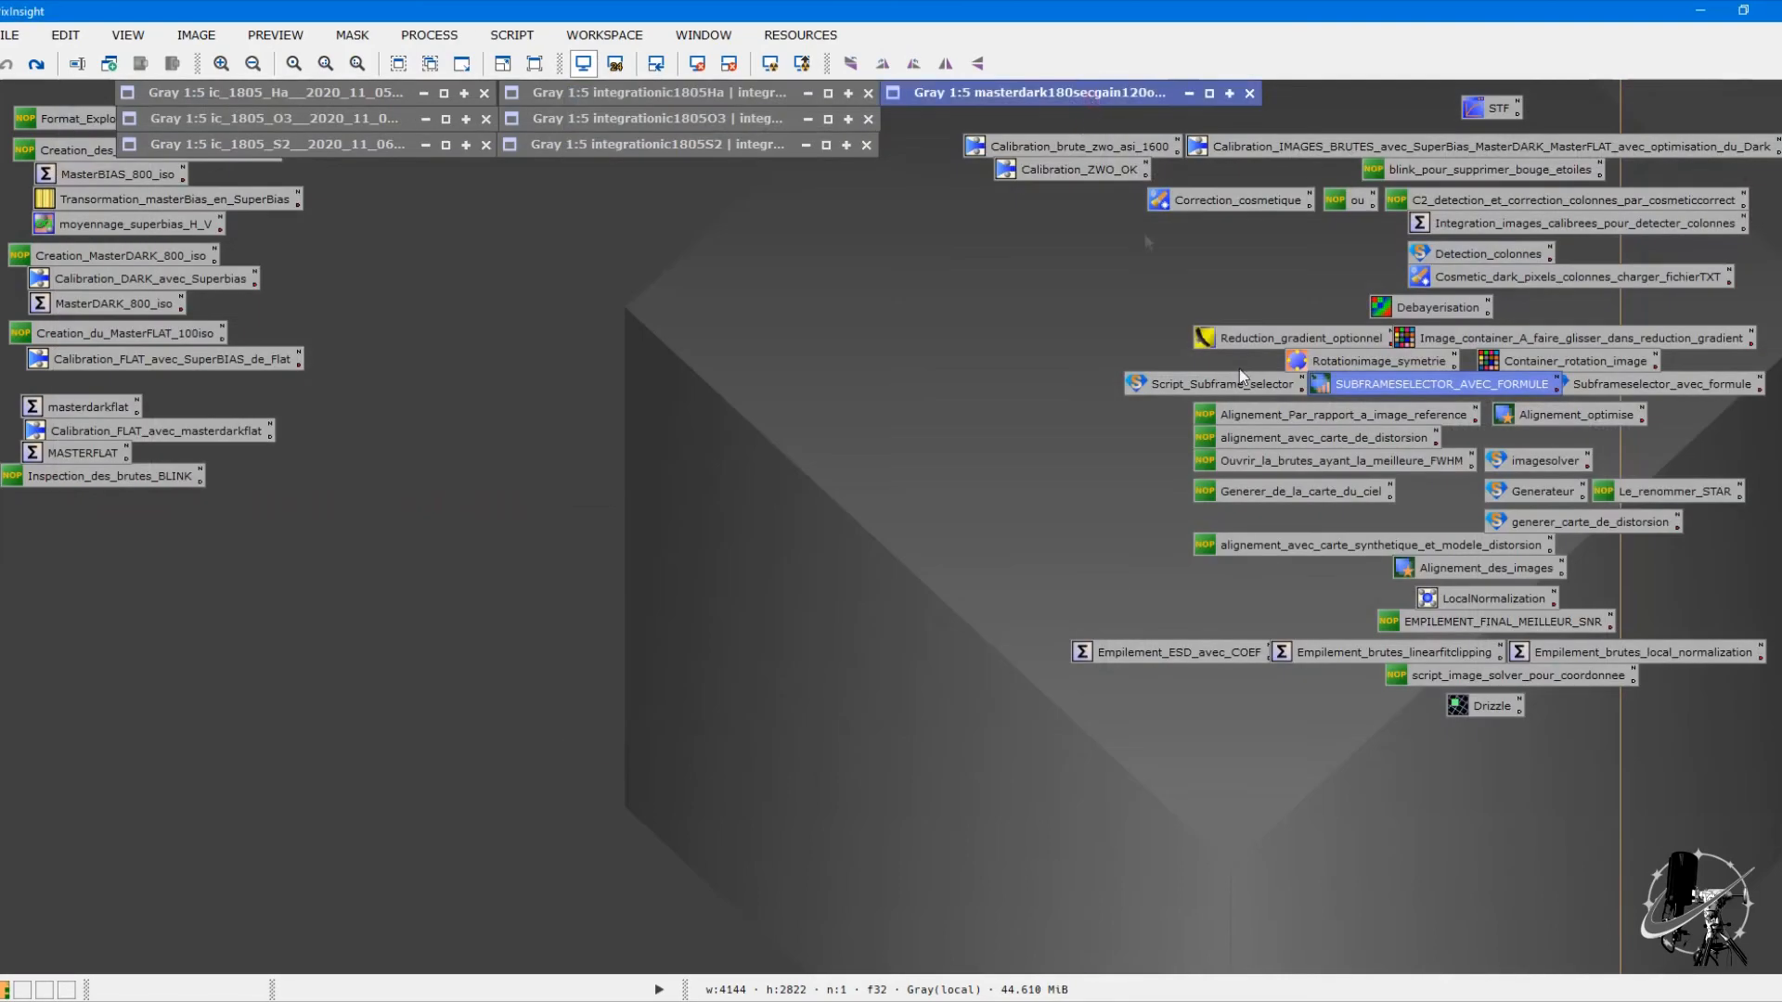
# Step: Reopen Empilement_brutes_linearfitclipping, set its Weights option to FITS keyword with COEF as the weight keyword, and close it
pyautogui.doubleClick(1427, 655)
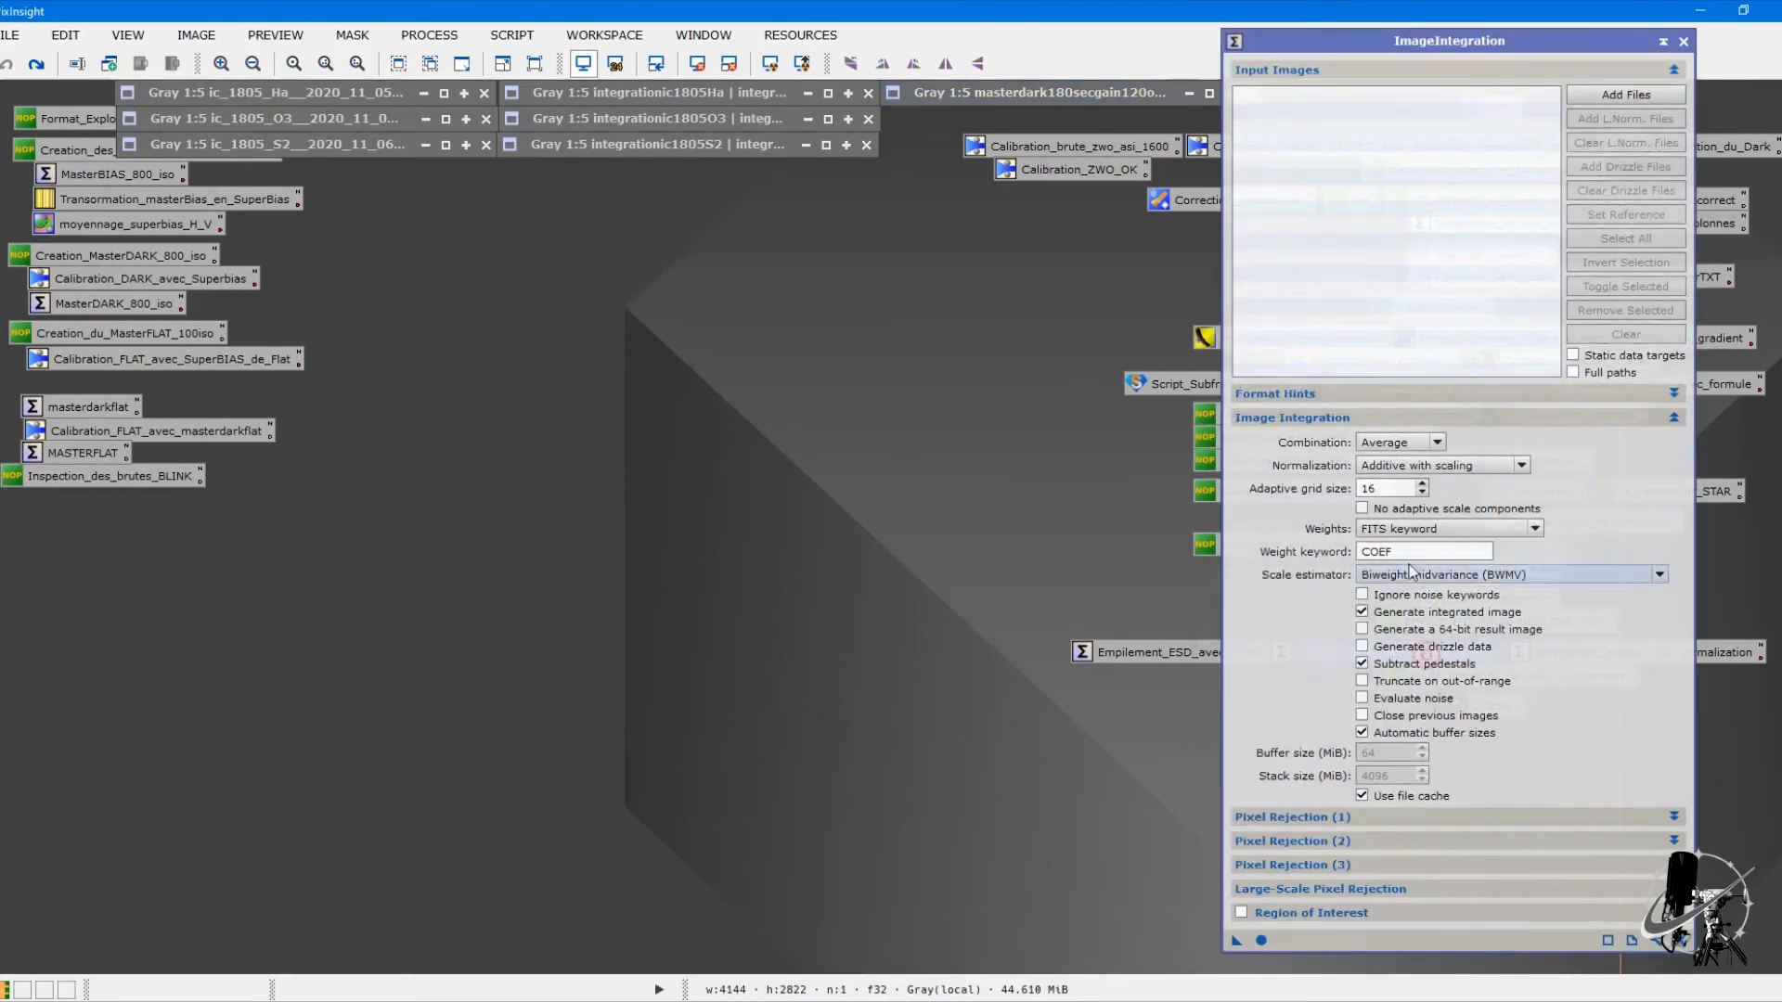
pyautogui.click(1444, 529)
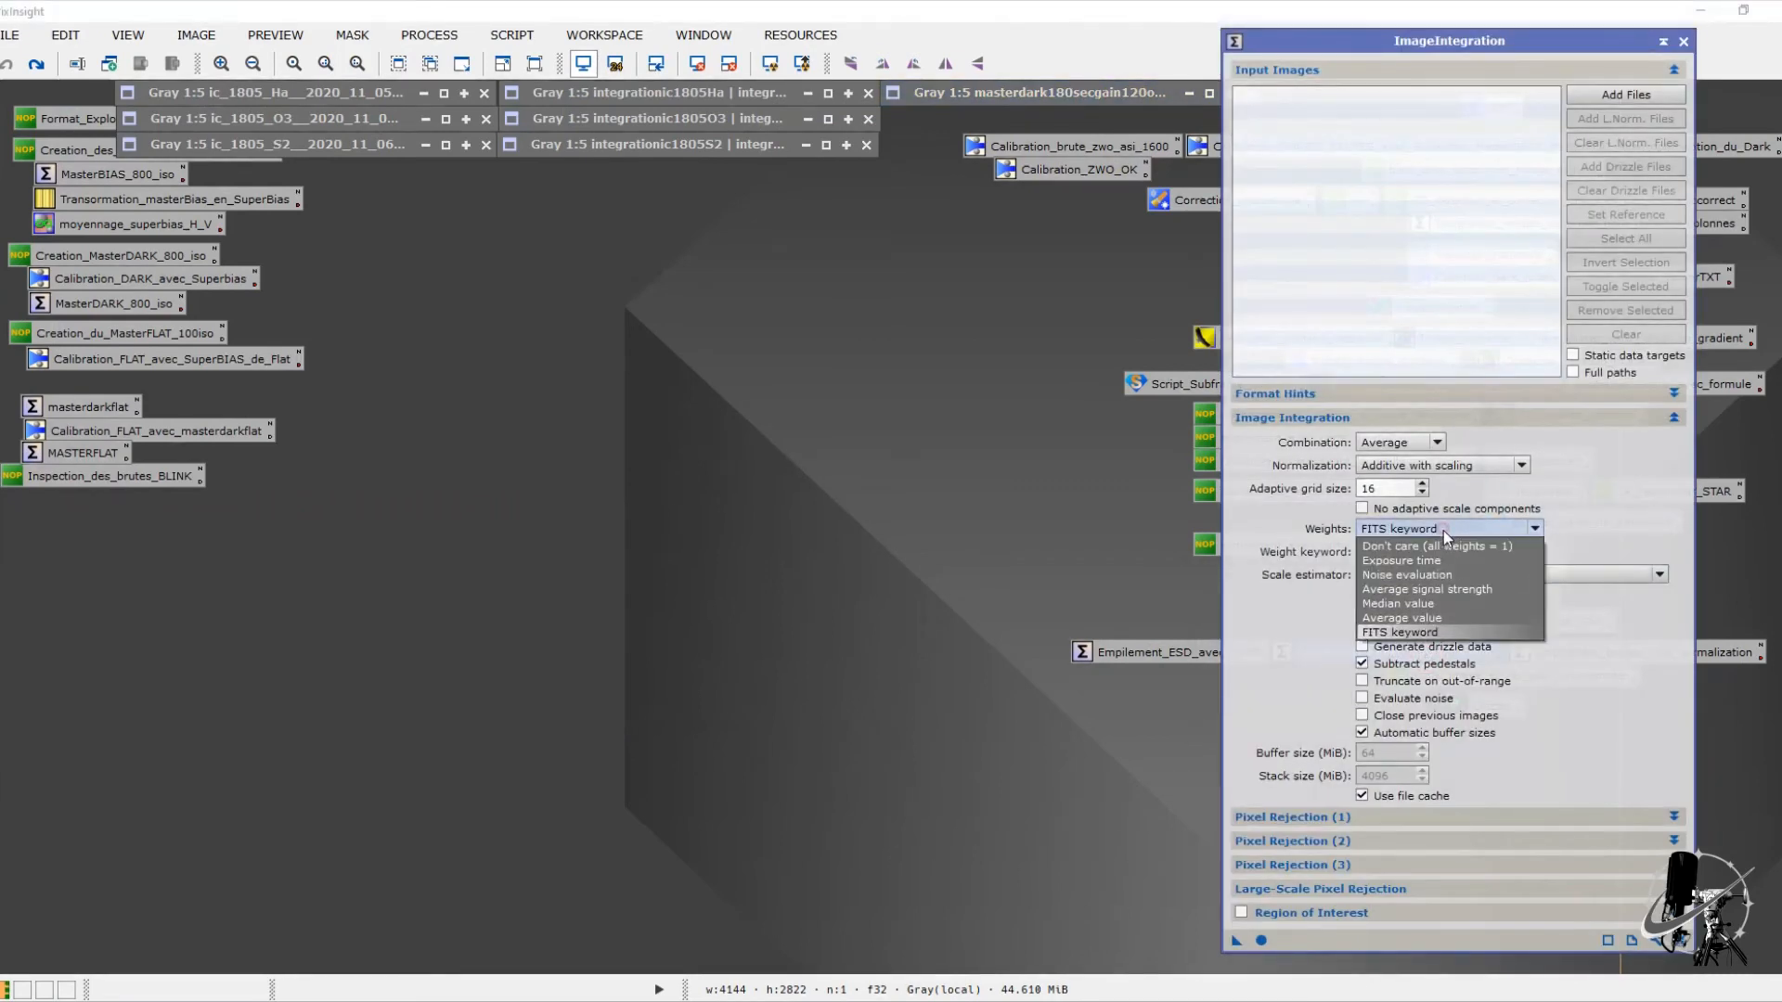
pyautogui.click(1430, 631)
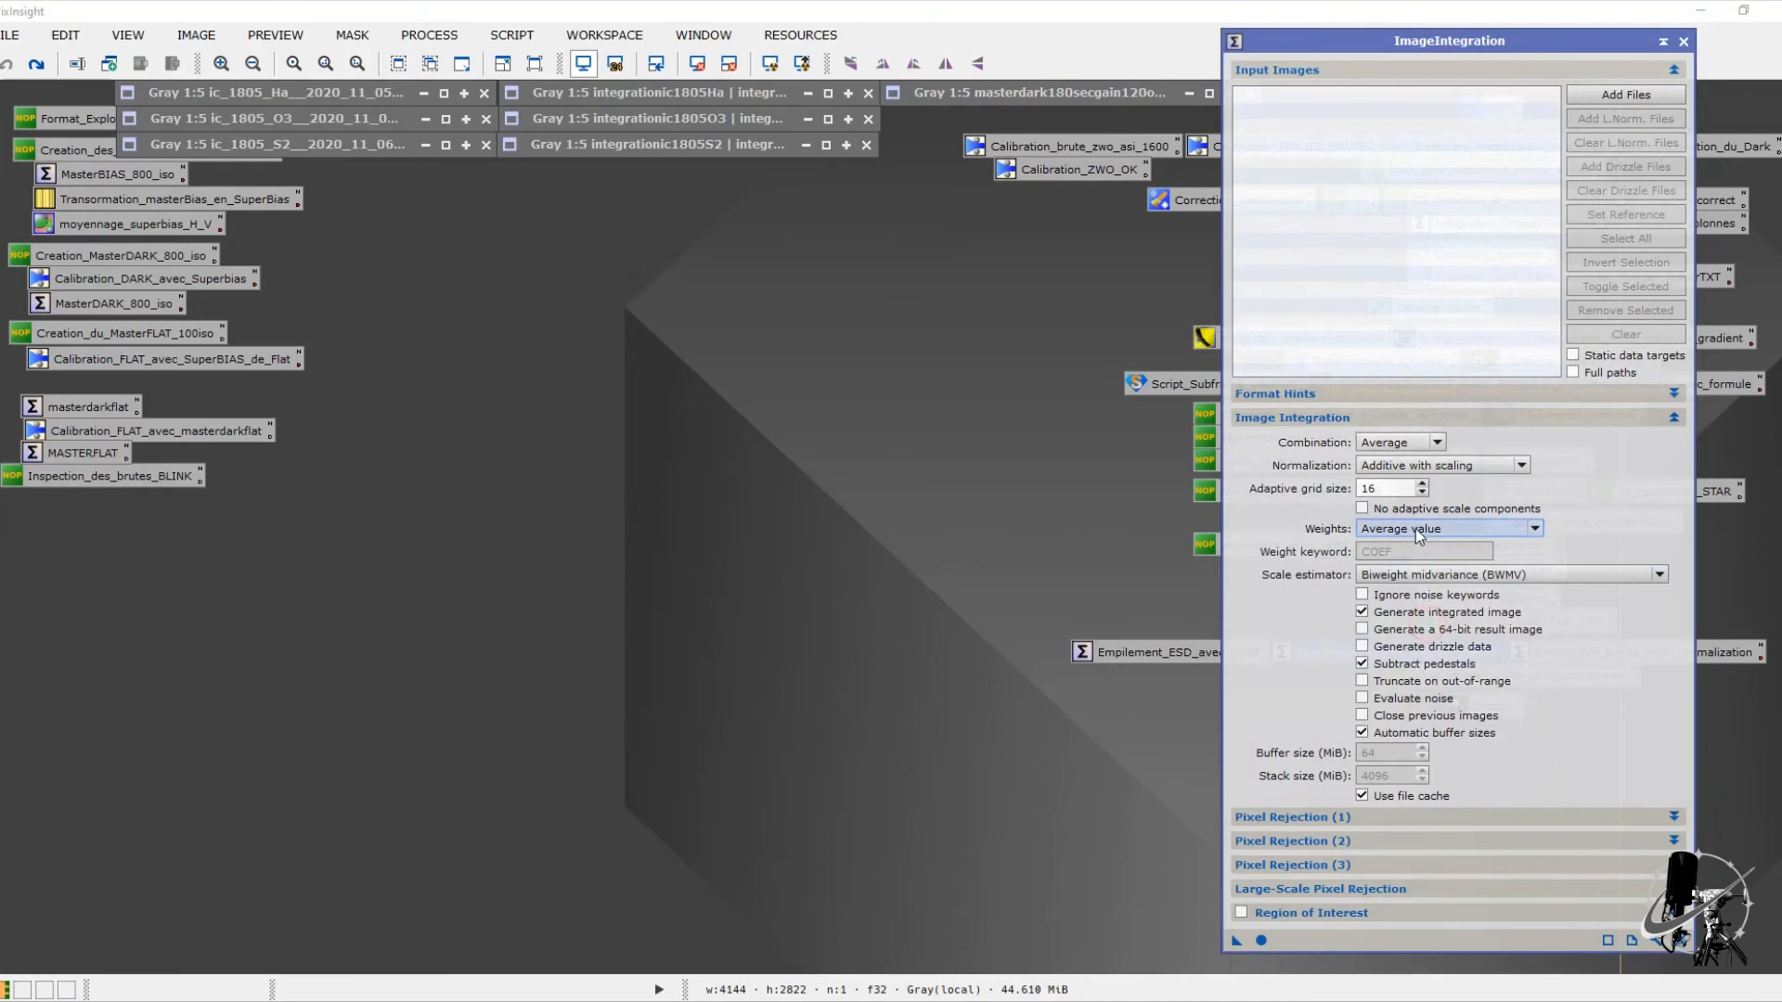
pyautogui.click(1419, 529)
pyautogui.click(1434, 641)
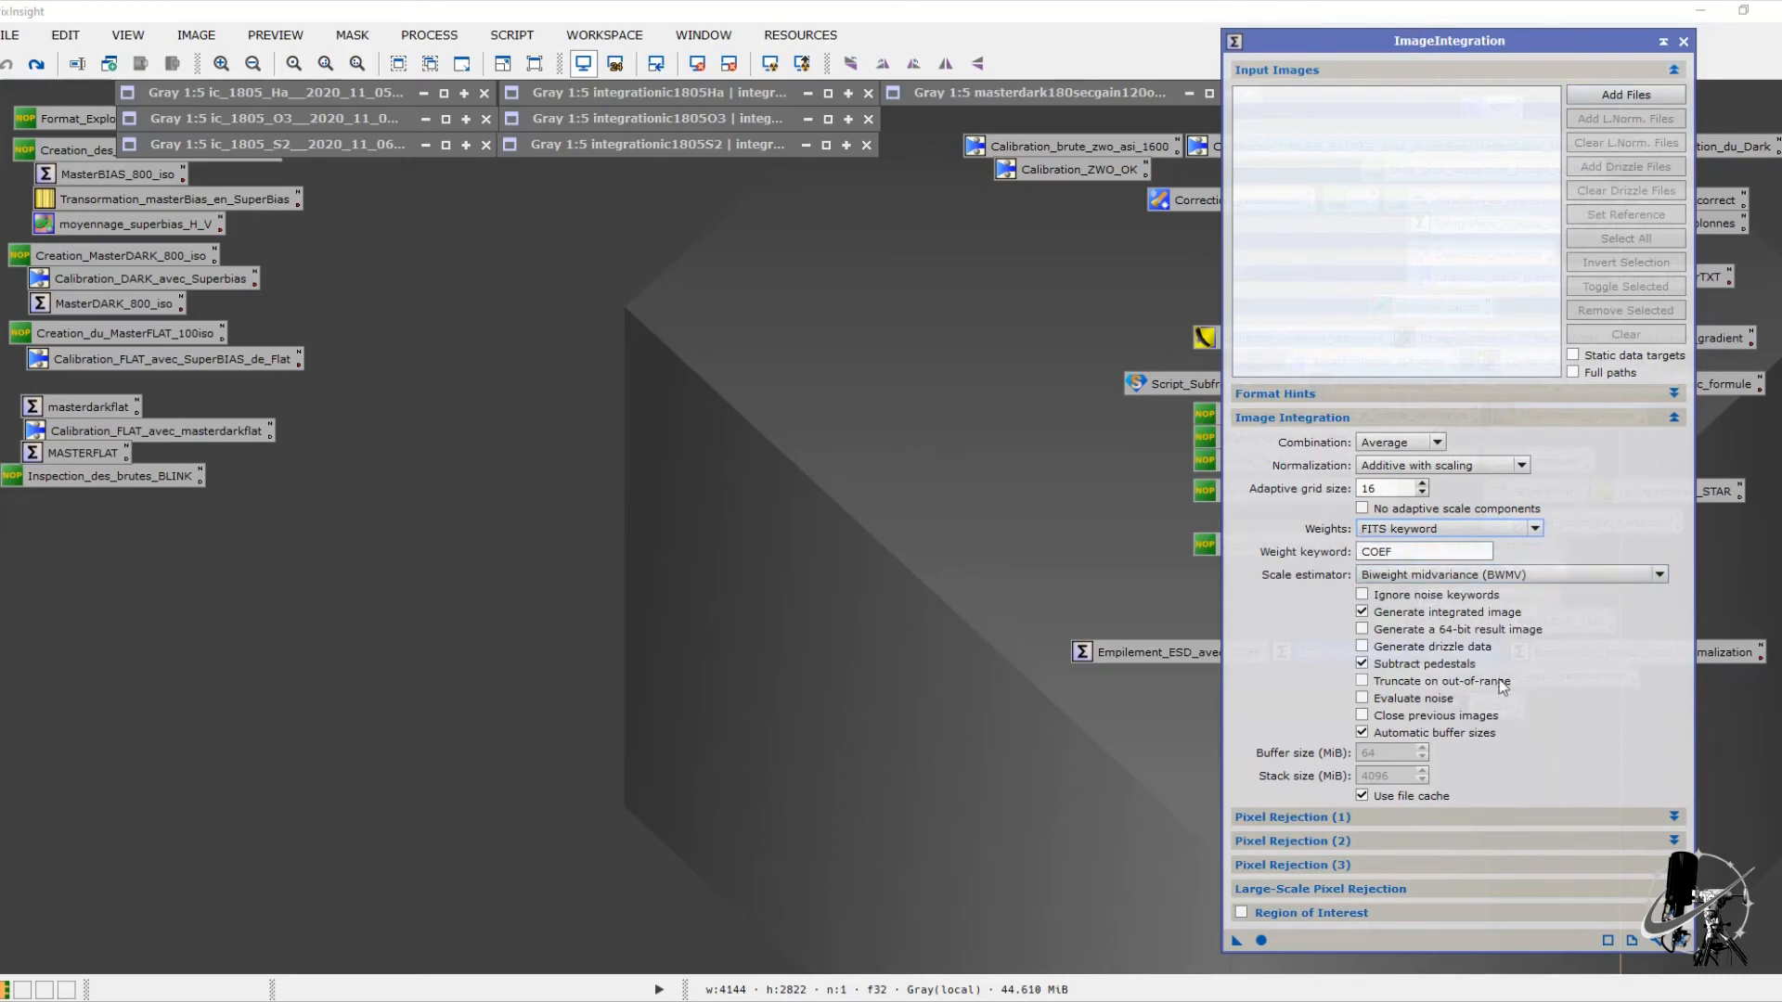
pyautogui.click(1684, 43)
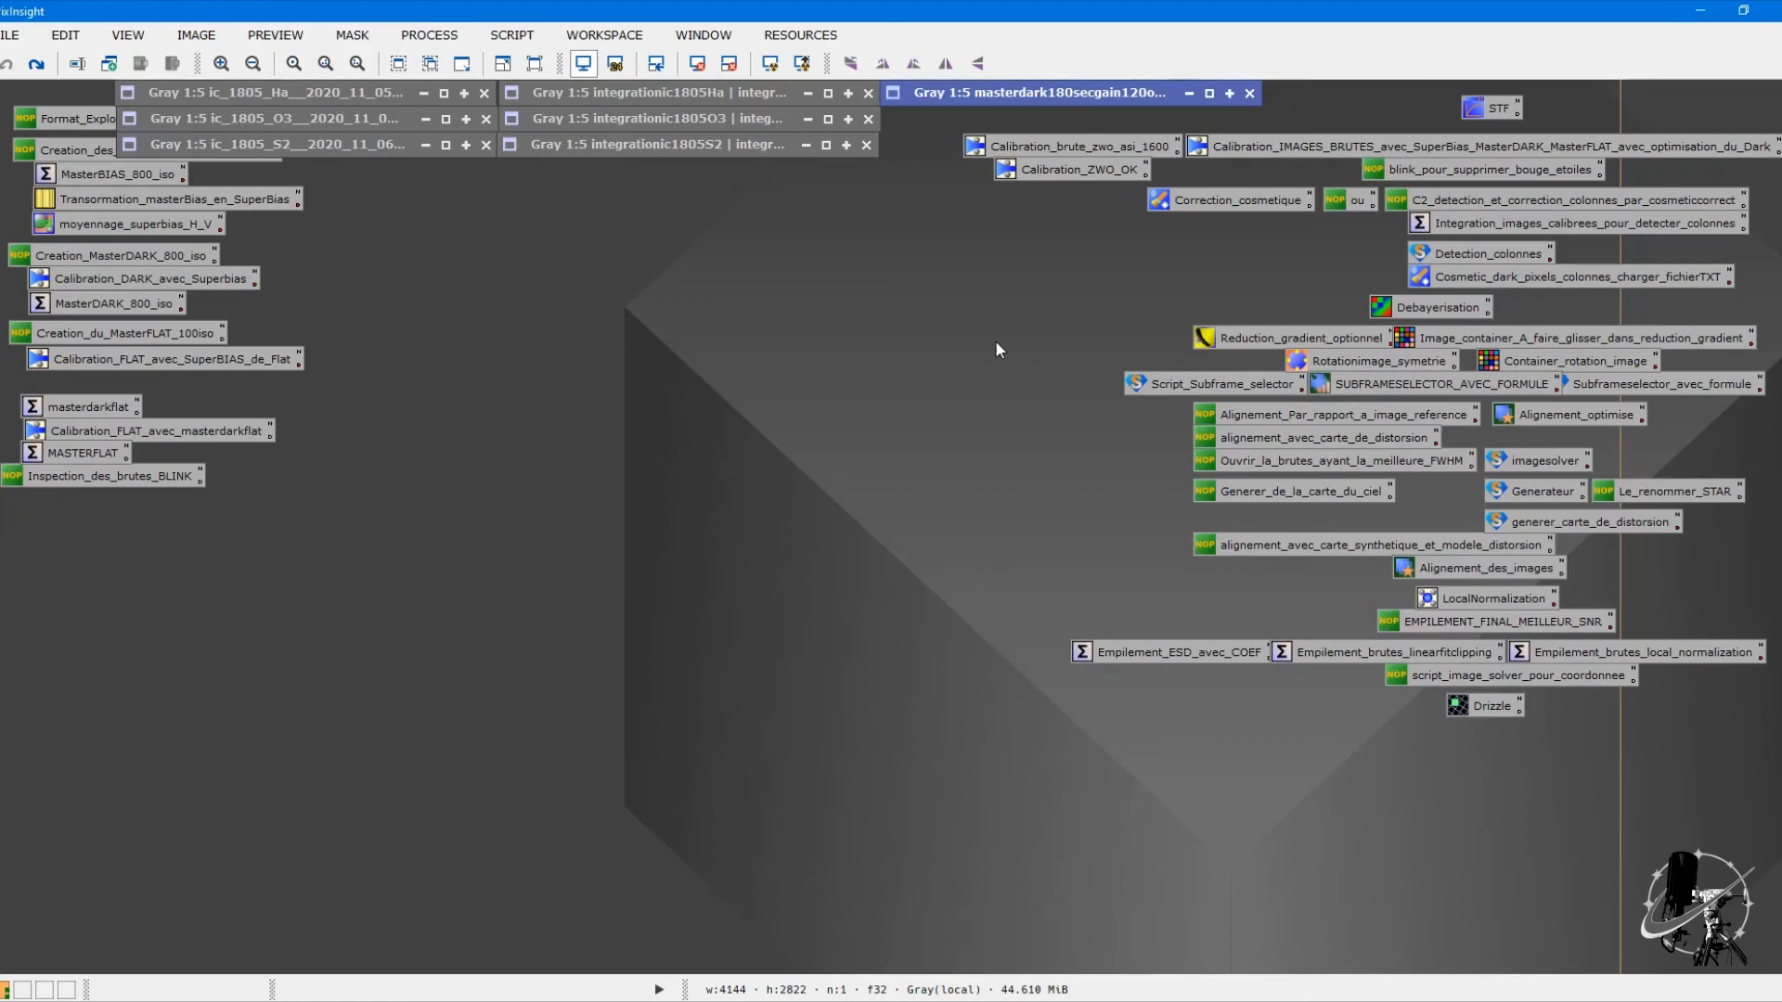
# Step: Examine the linear fit low and high rejection settings in Empilement_brutes_linearfitclipping and close the process
pyautogui.doubleClick(1345, 653)
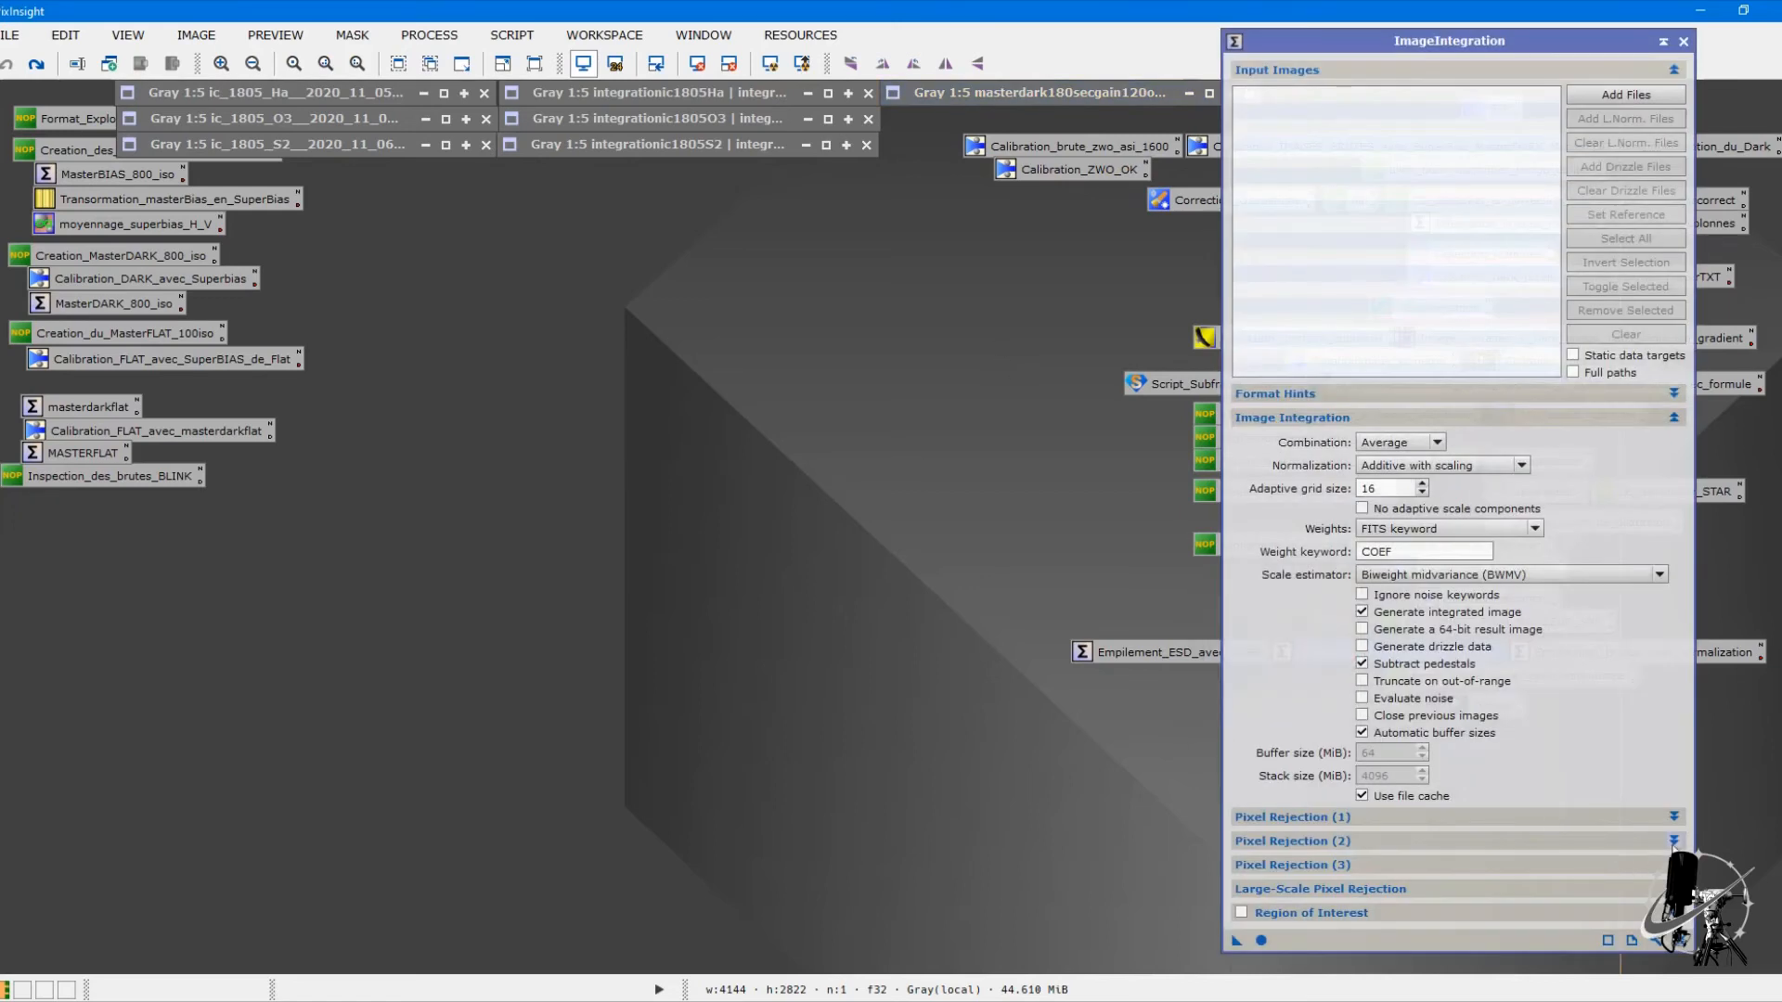
pyautogui.click(1674, 418)
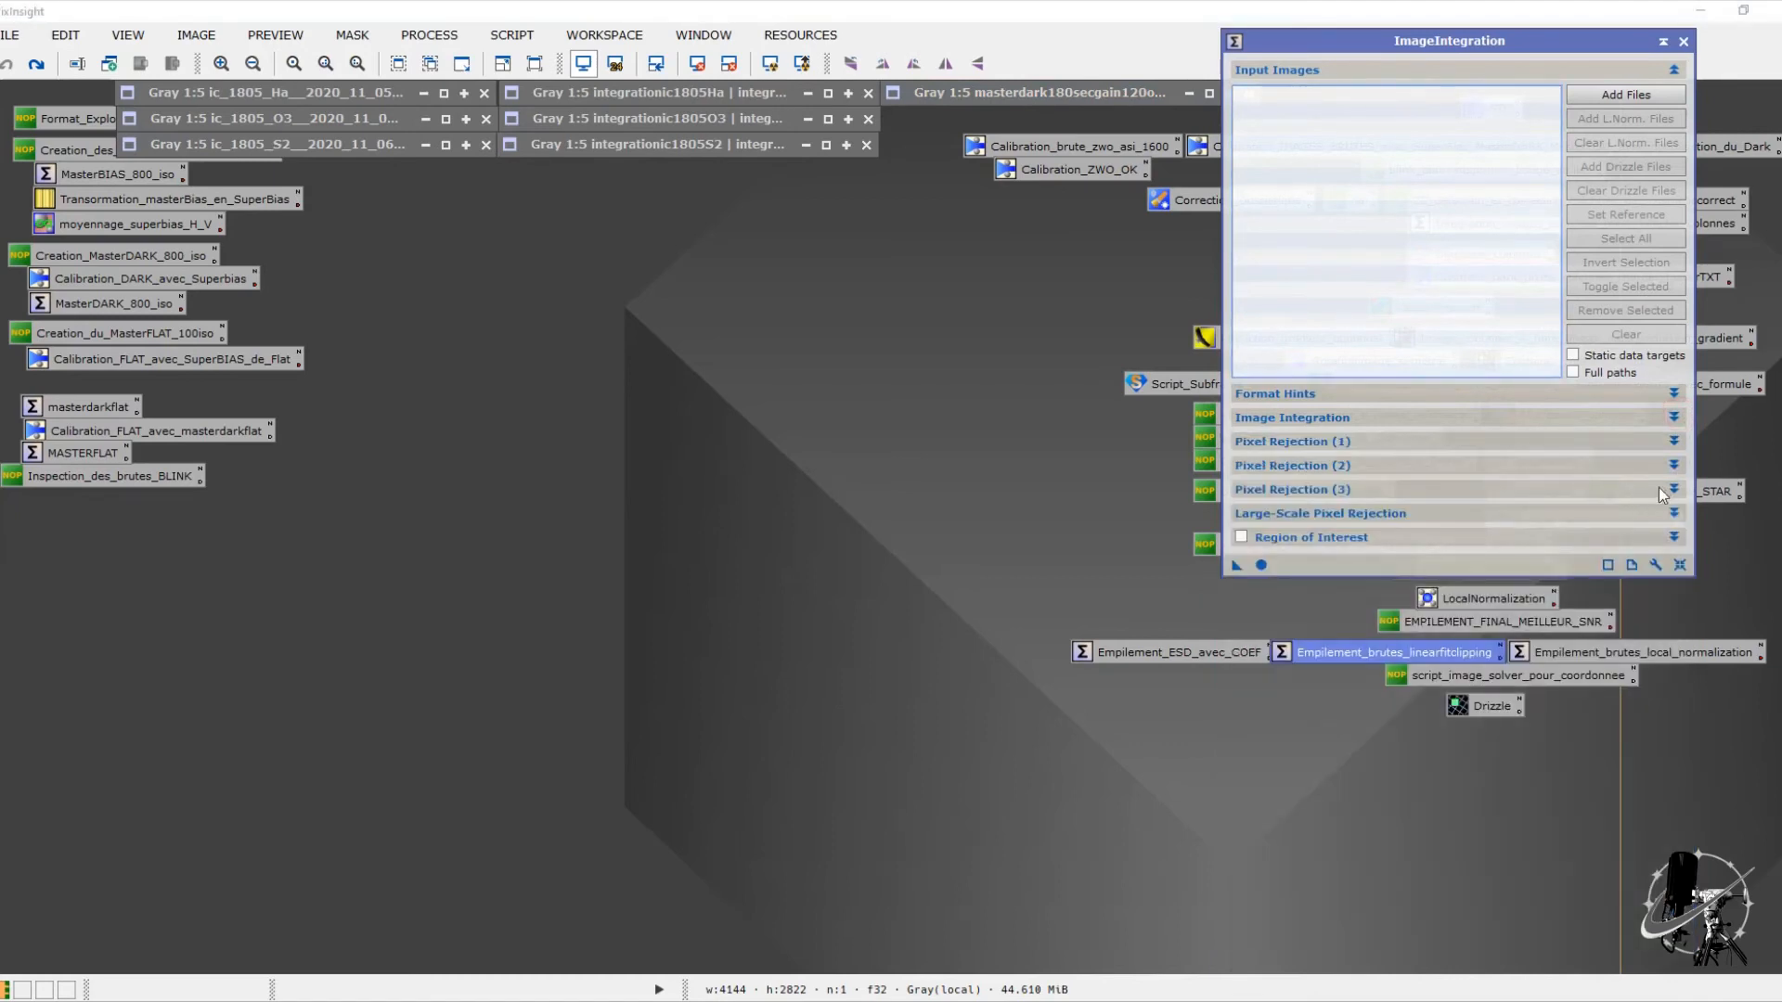
pyautogui.click(1674, 466)
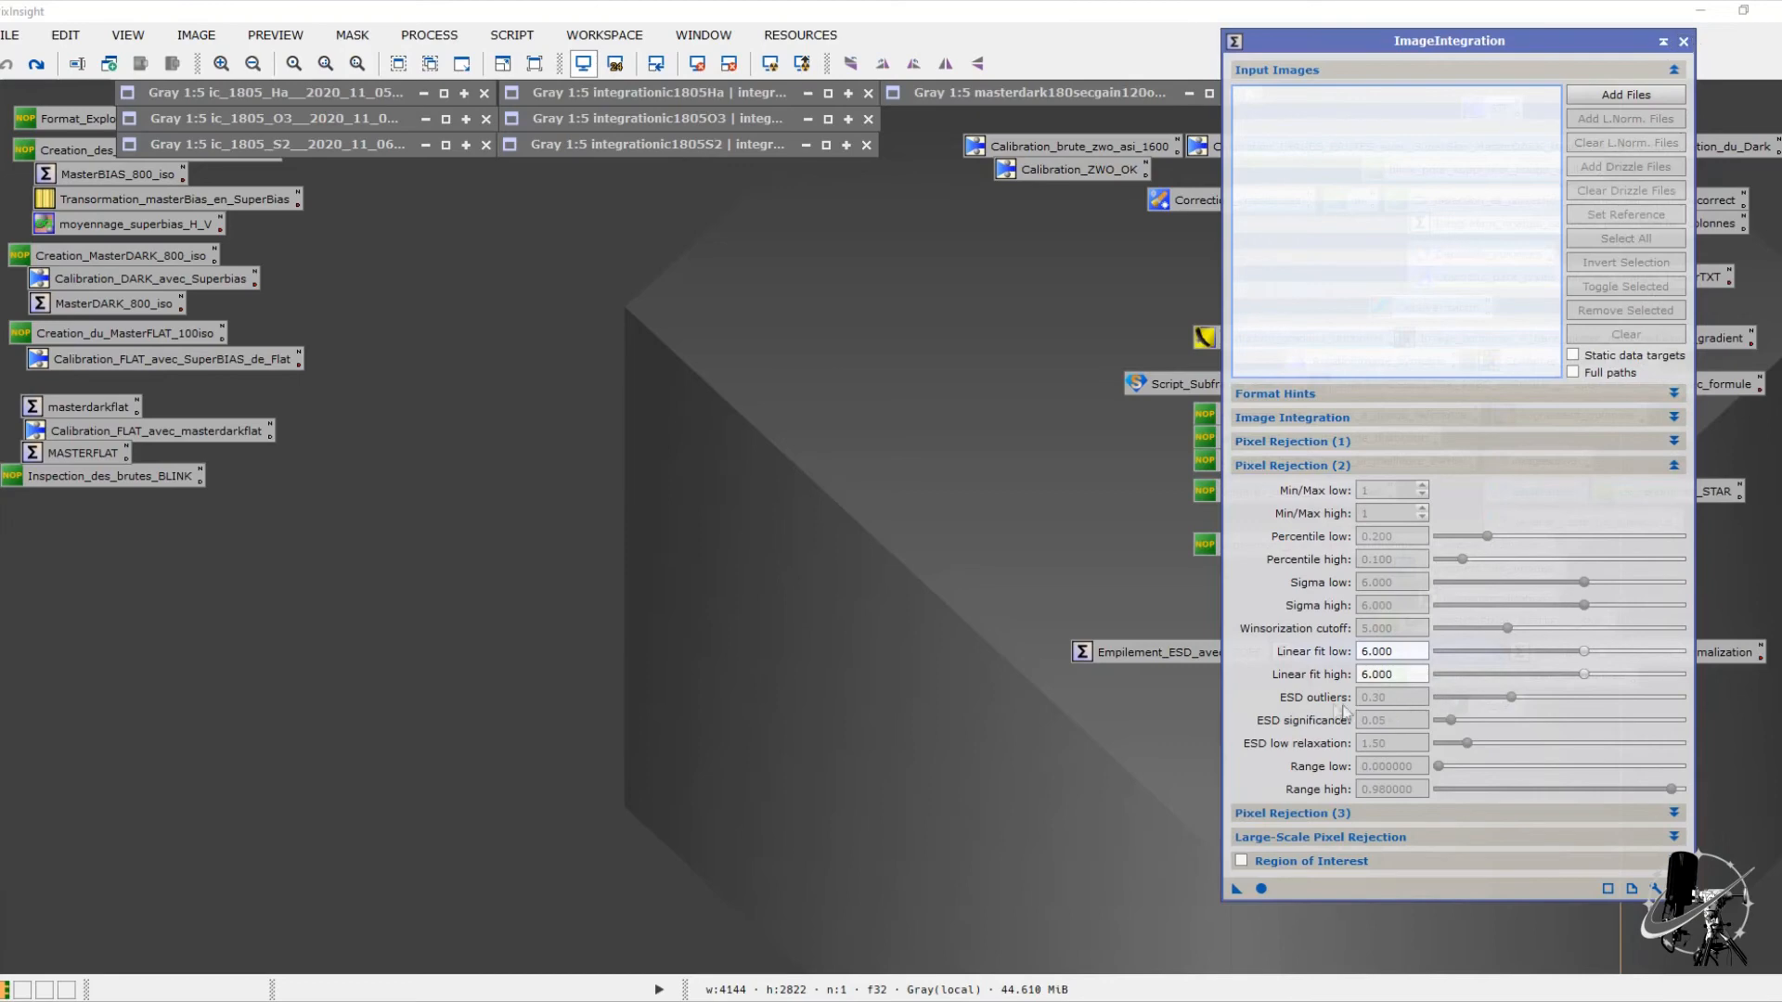
pyautogui.click(1683, 41)
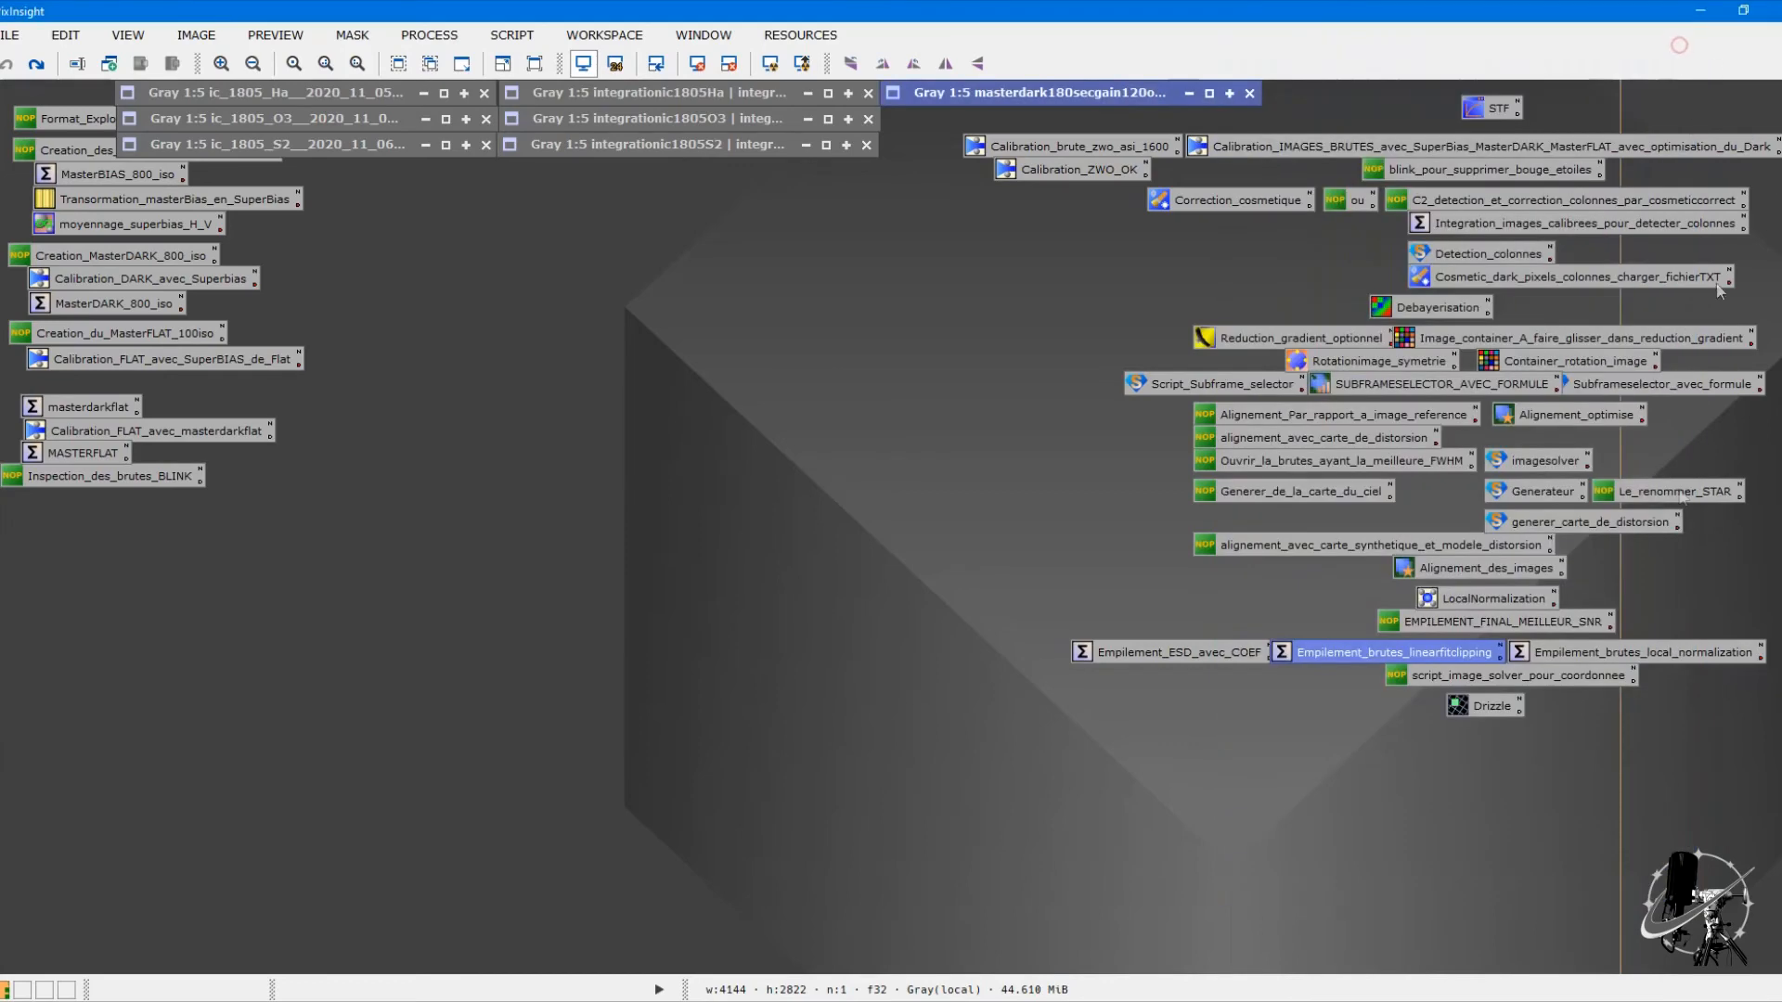
pyautogui.doubleClick(1412, 650)
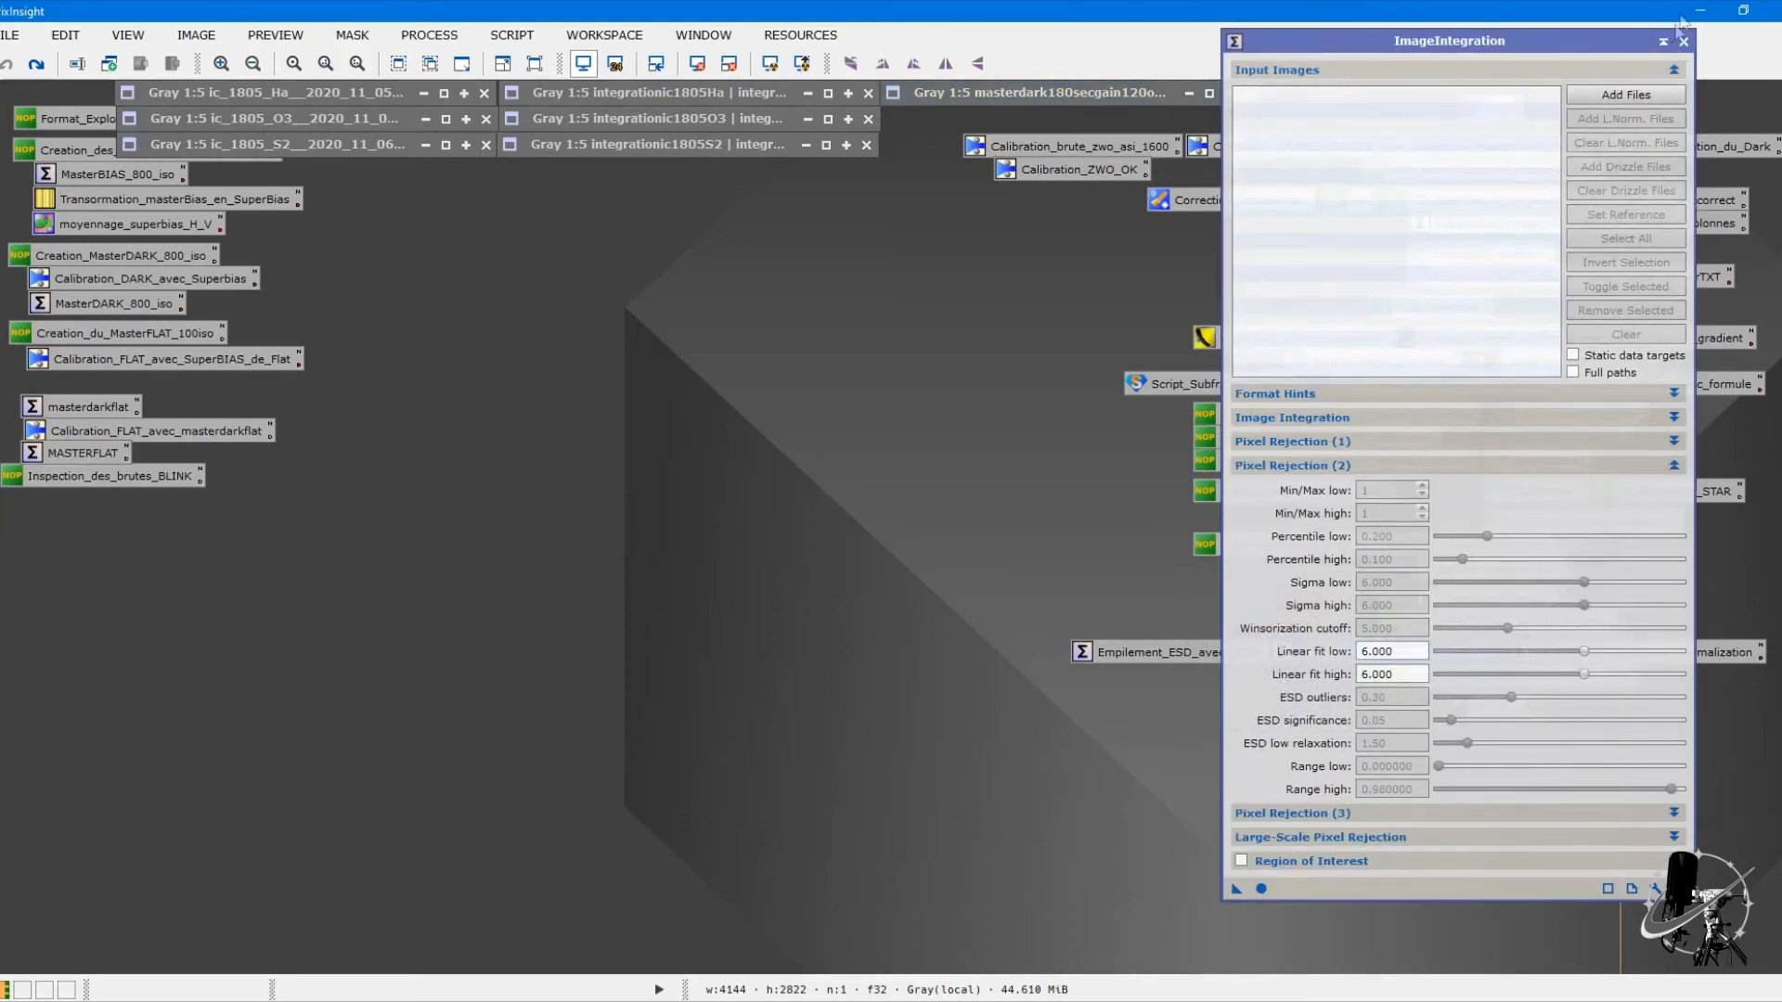
pyautogui.click(866, 319)
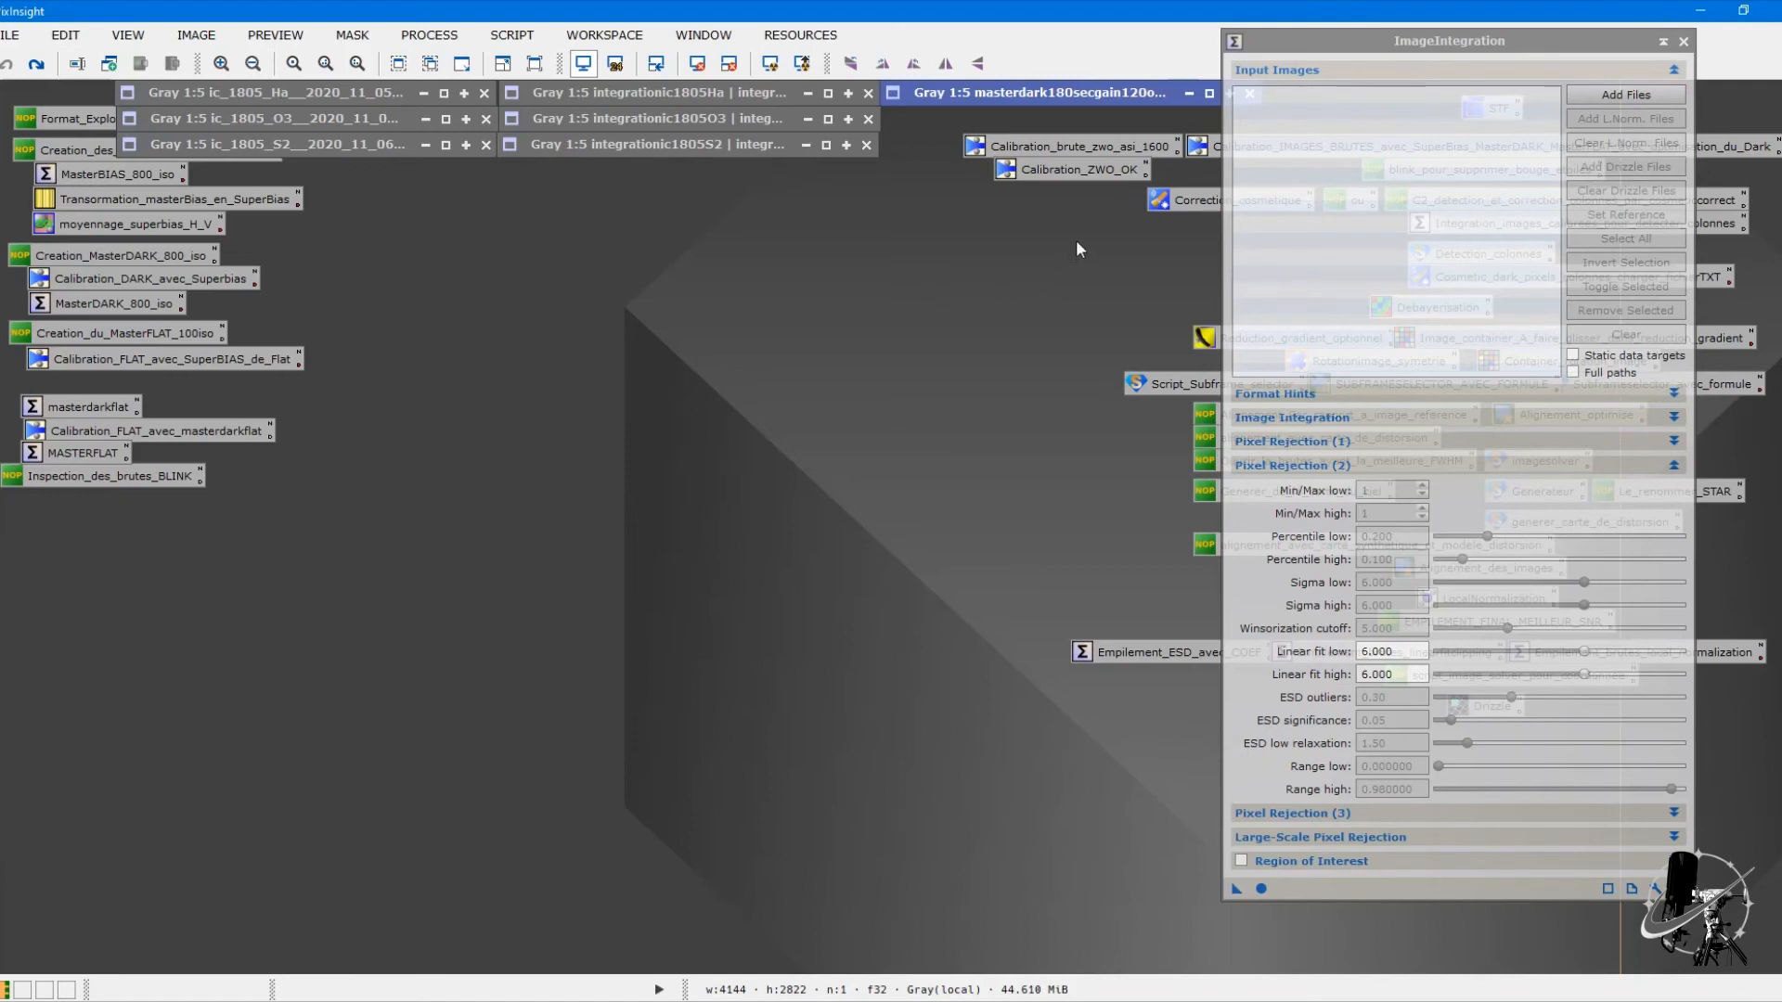
pyautogui.click(1683, 40)
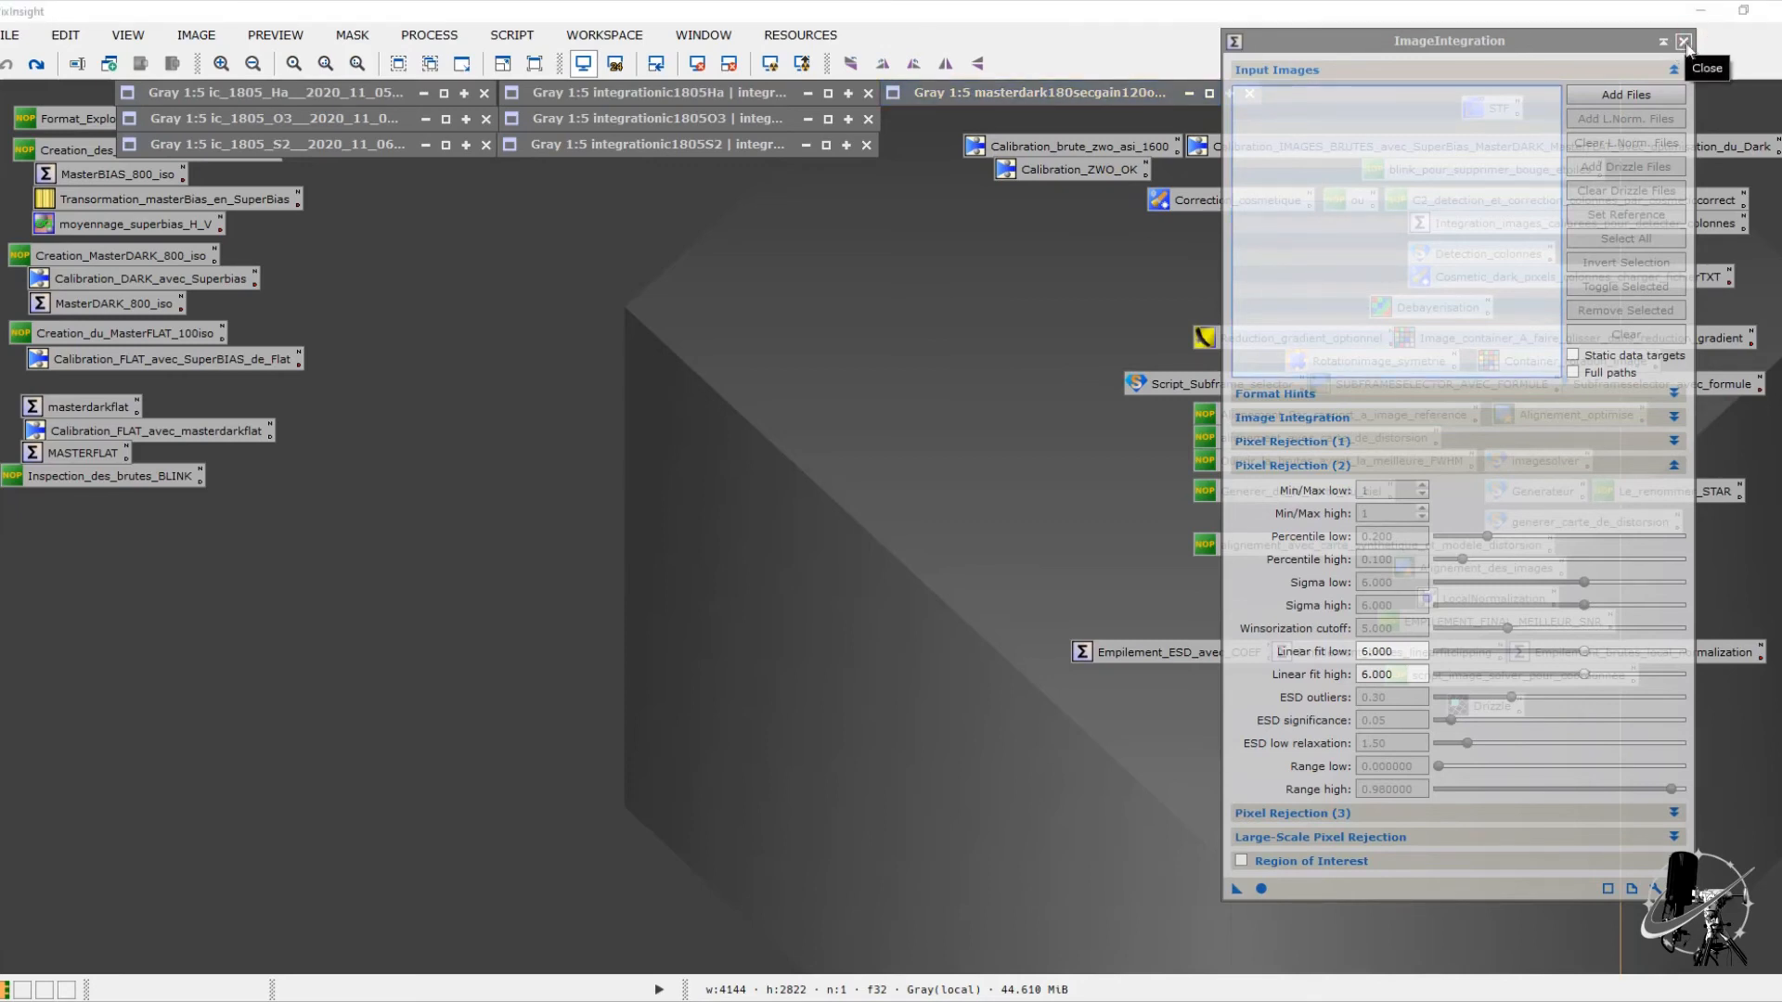
pyautogui.click(1684, 43)
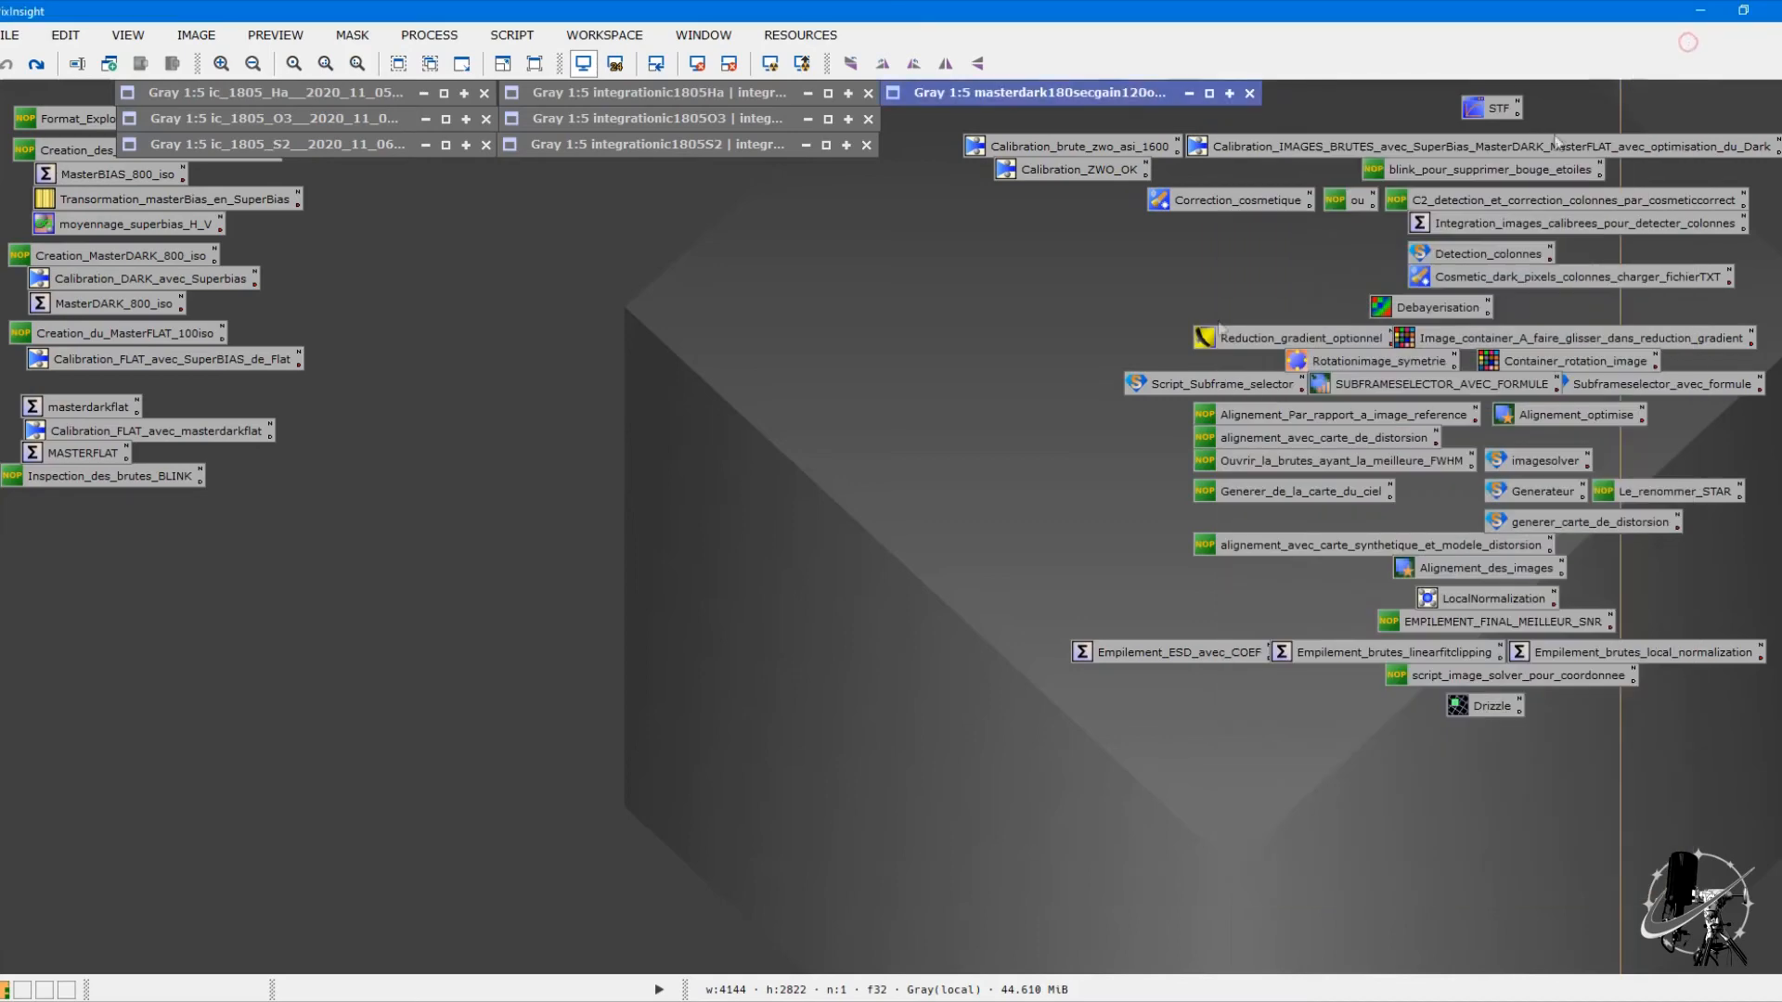
# Step: Examine the weighting, rejection algorithm and ESD parameters in Empilement_ESD_avec_COEF, and close the process
pyautogui.doubleClick(1193, 653)
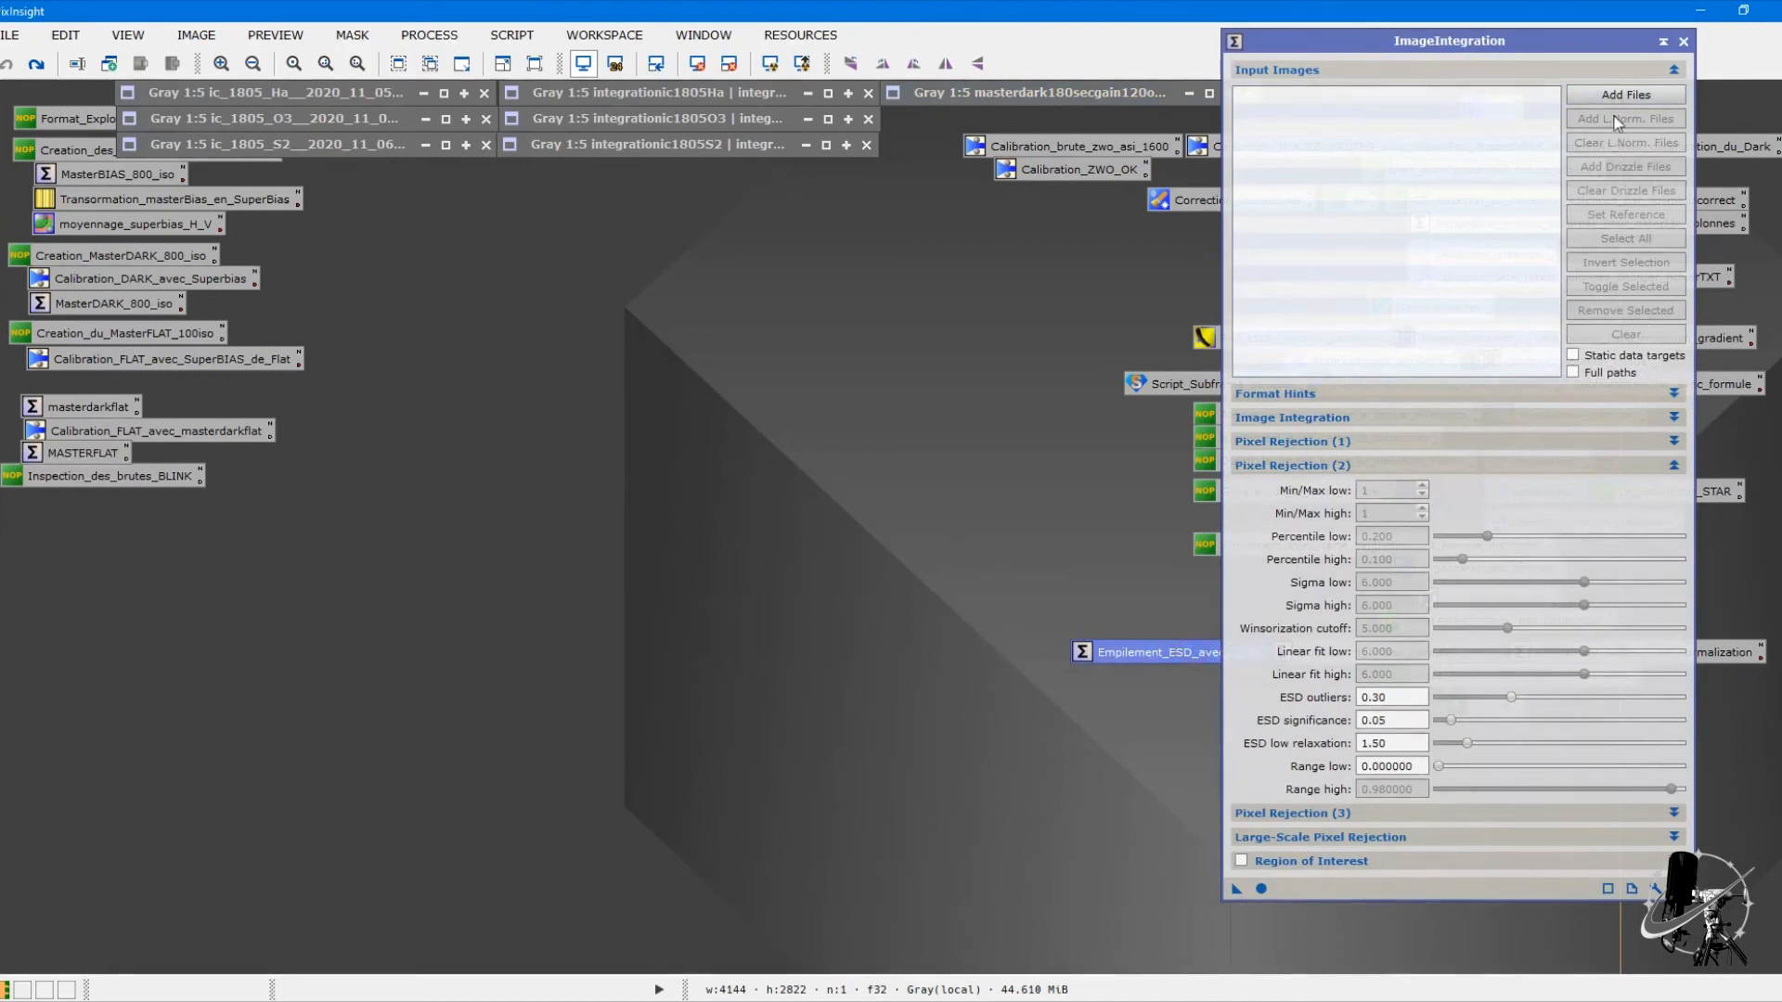
pyautogui.click(1673, 394)
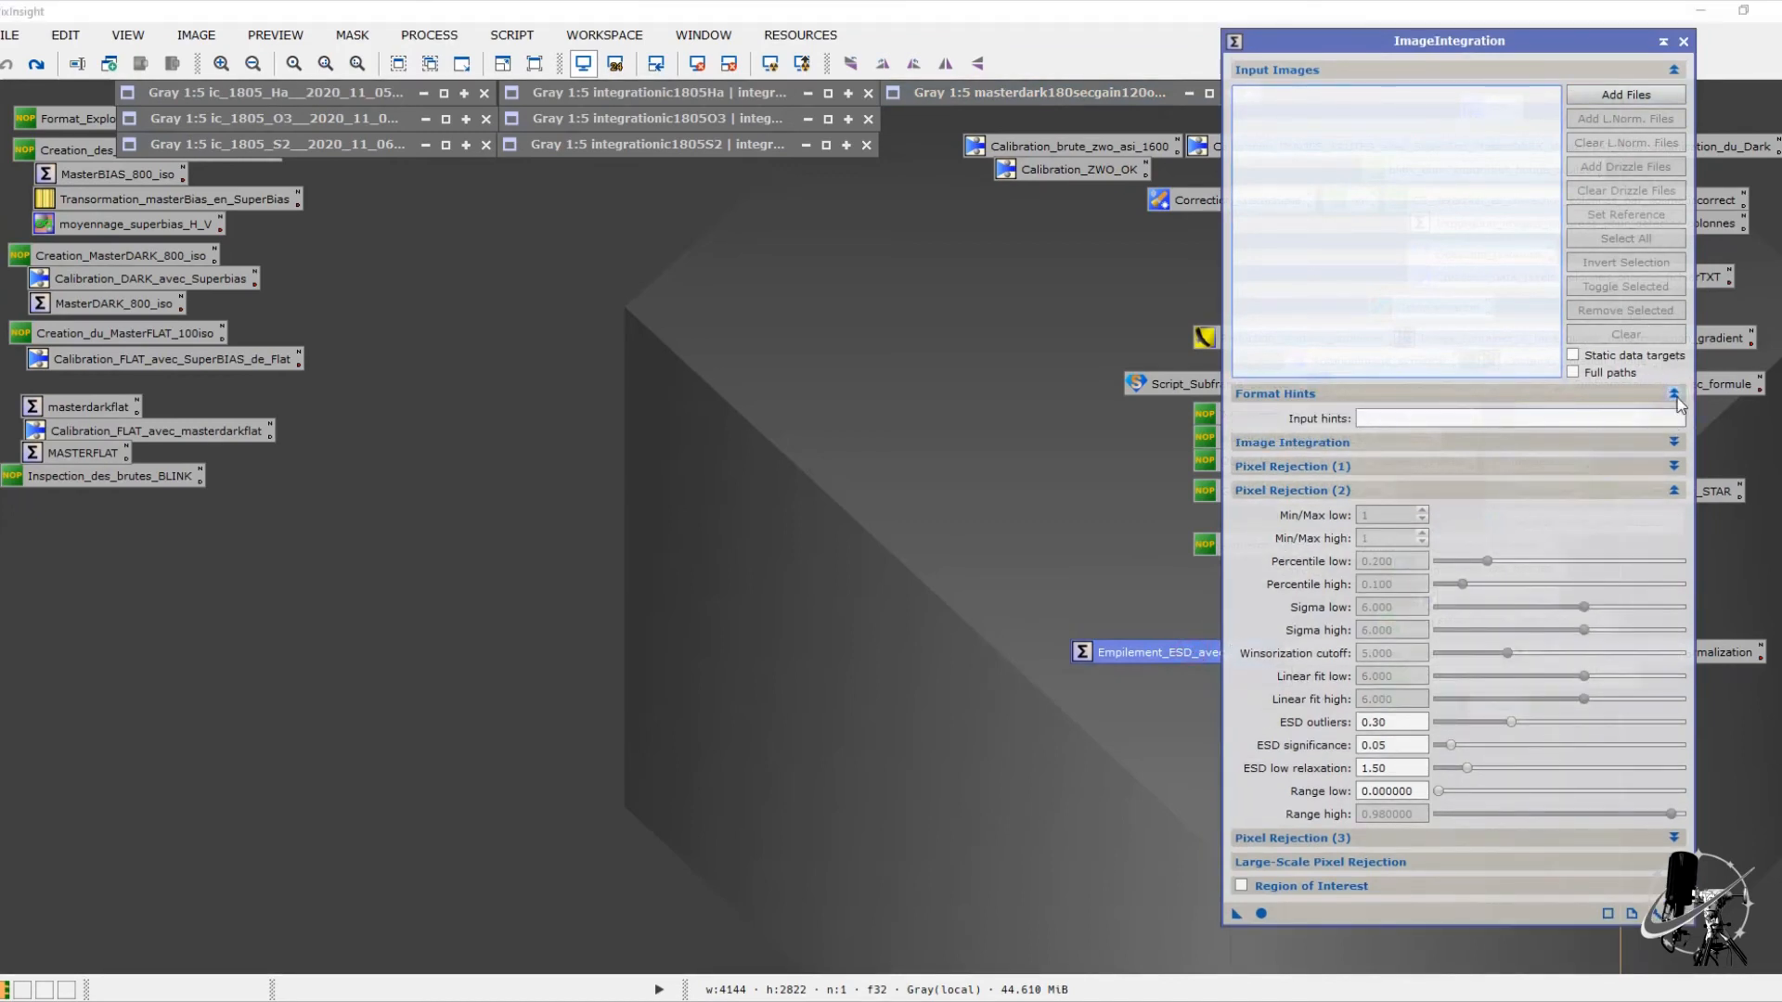
pyautogui.click(1674, 393)
pyautogui.click(1674, 419)
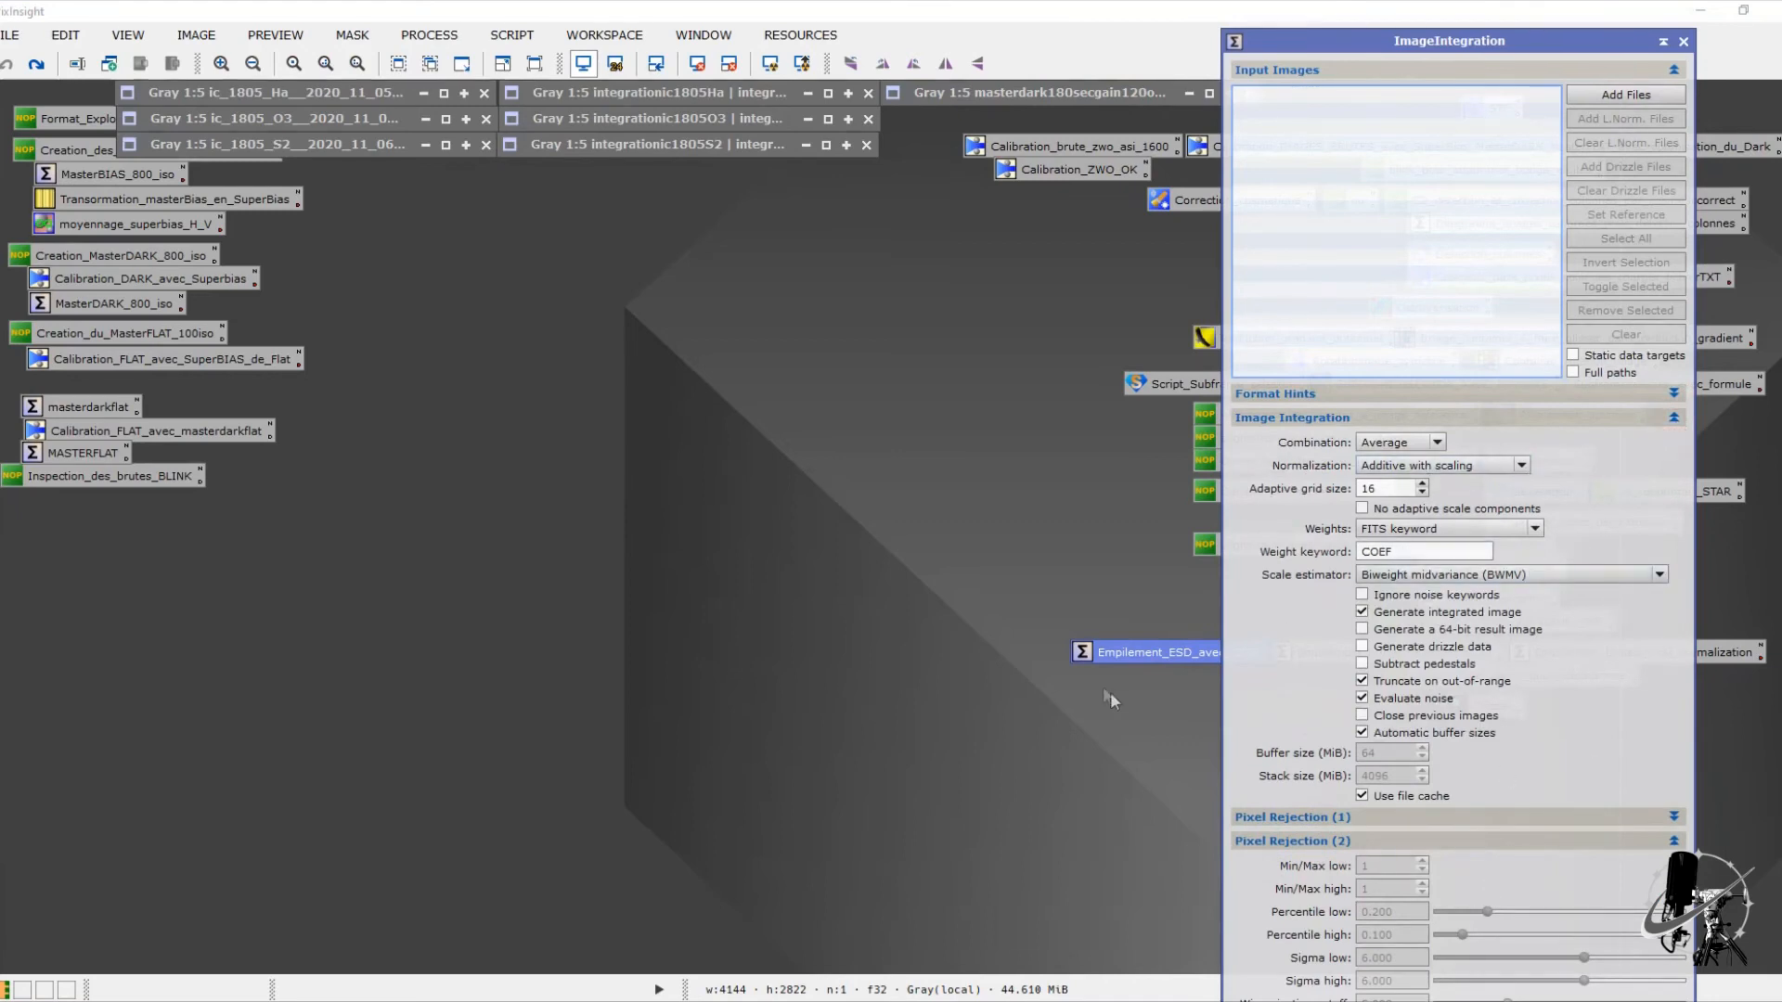
pyautogui.click(1674, 418)
pyautogui.click(1674, 442)
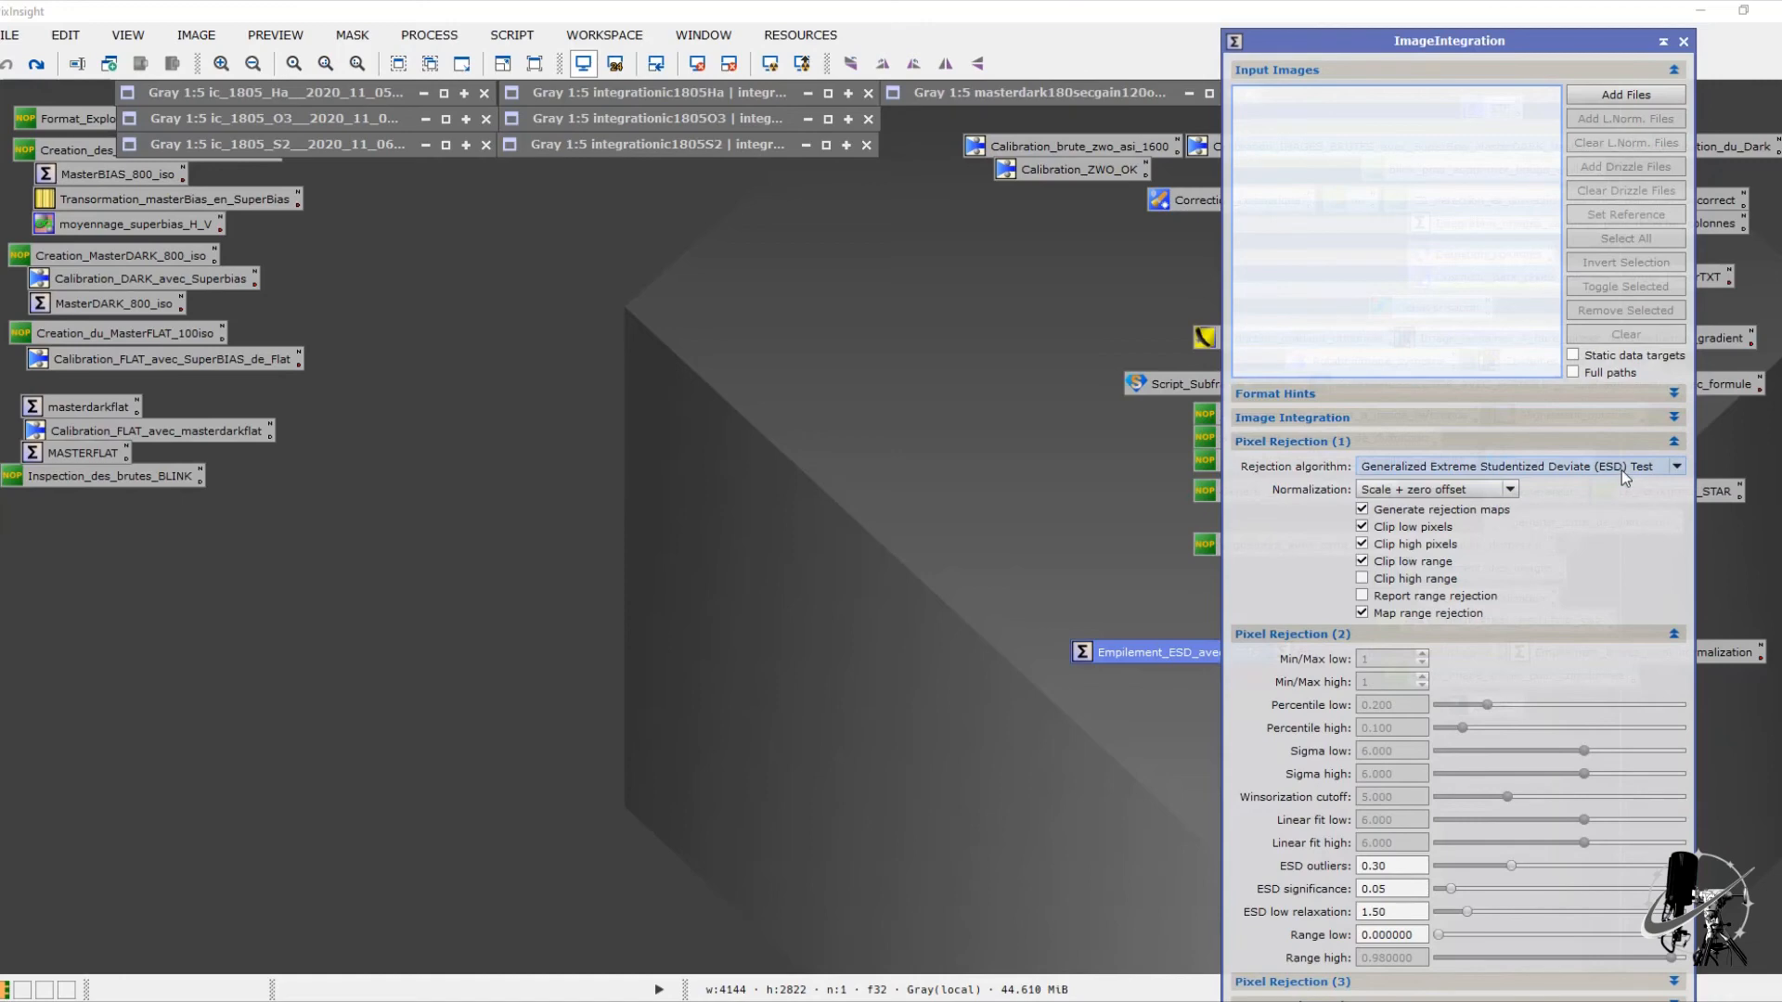
pyautogui.moveTo(1634, 467)
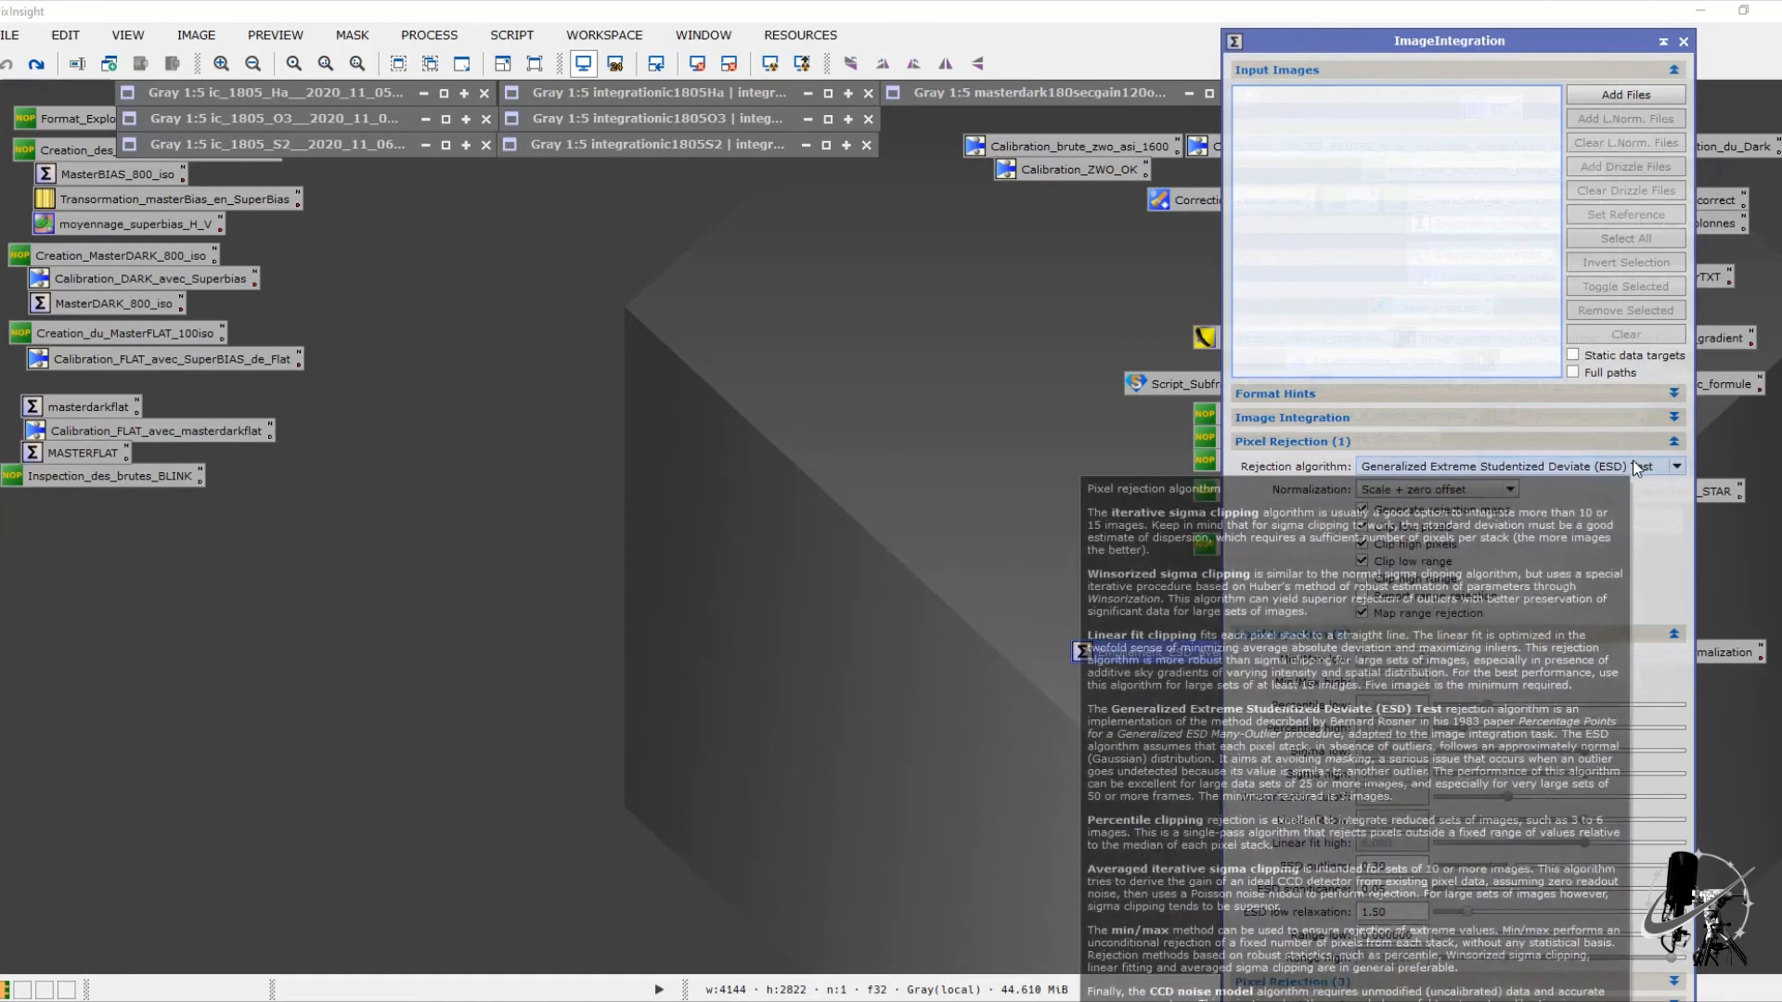
pyautogui.moveTo(1294, 865)
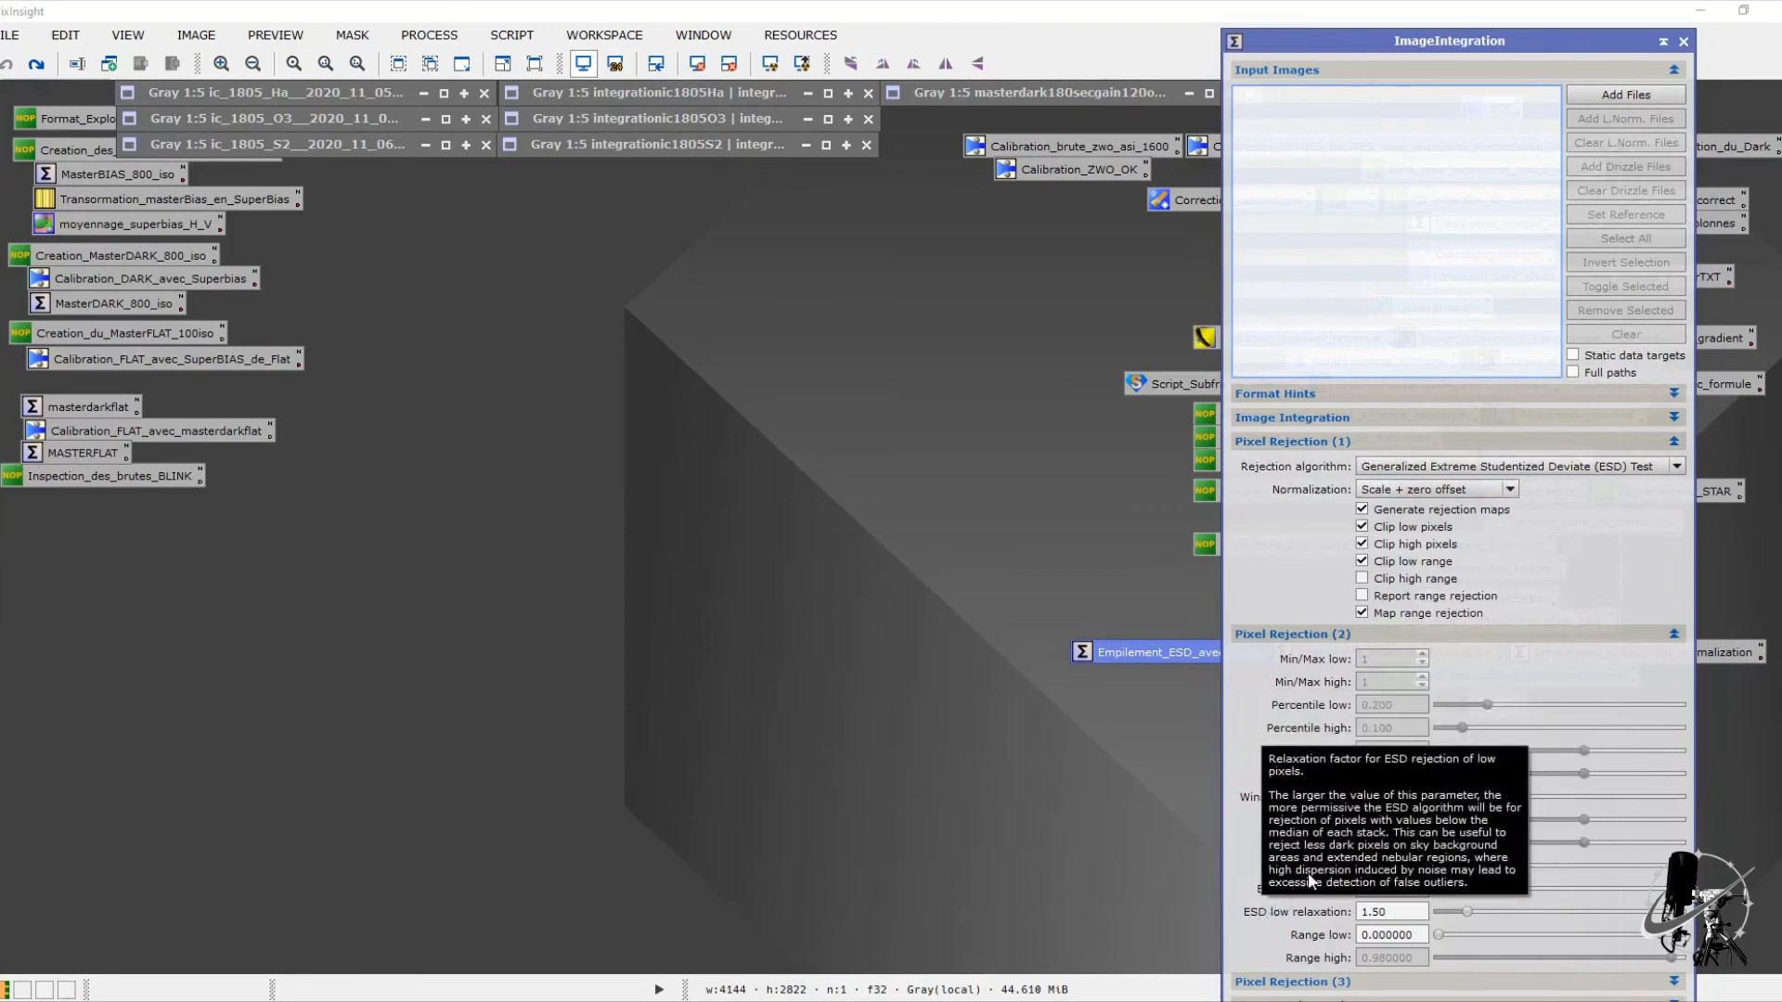
pyautogui.moveTo(1487, 873)
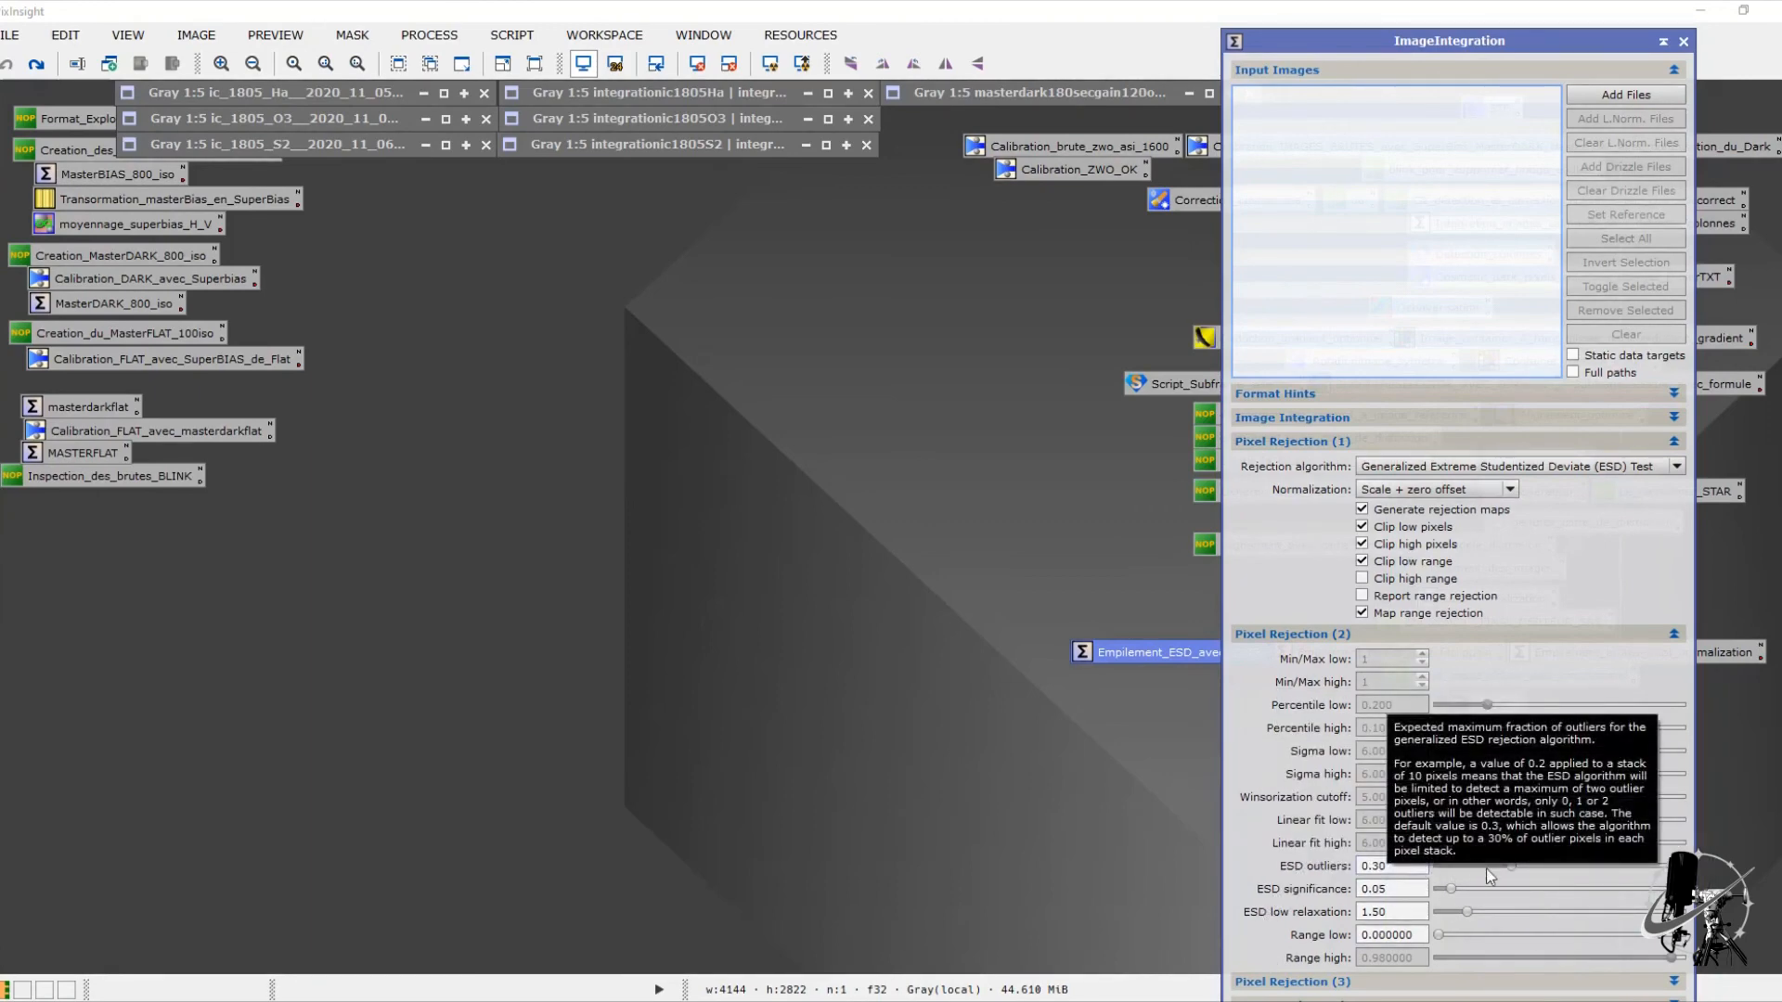
pyautogui.moveTo(1412, 845)
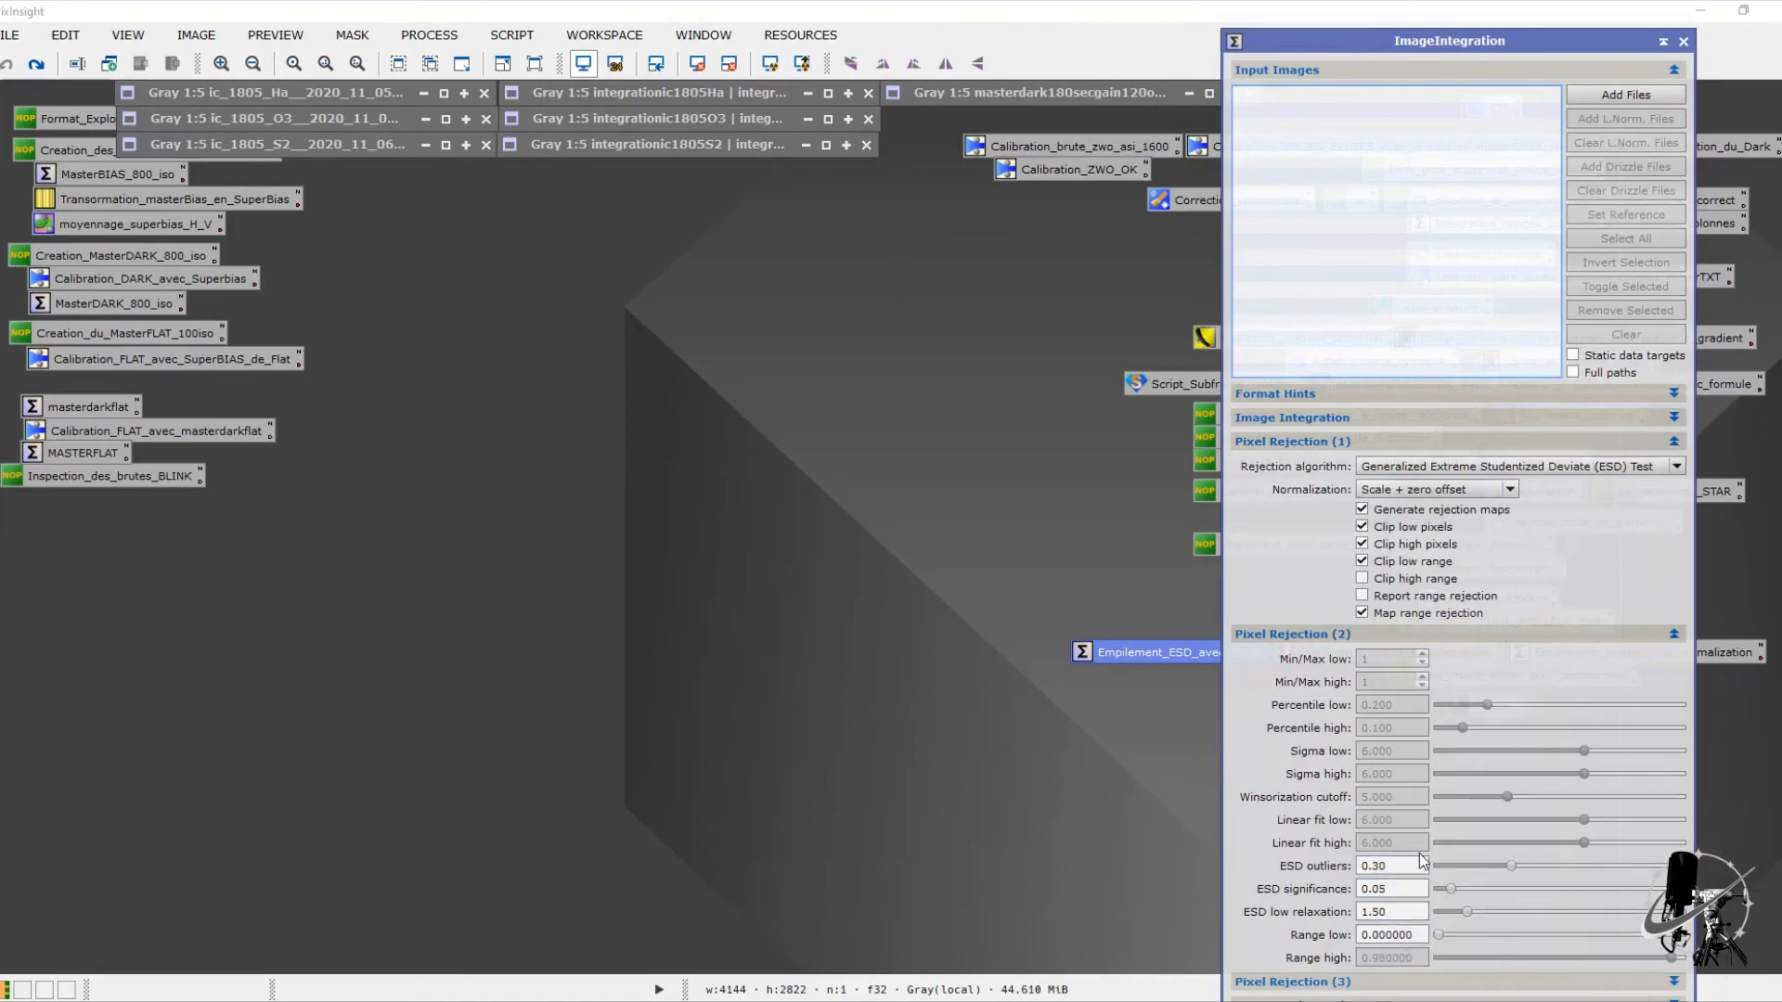
pyautogui.click(1683, 42)
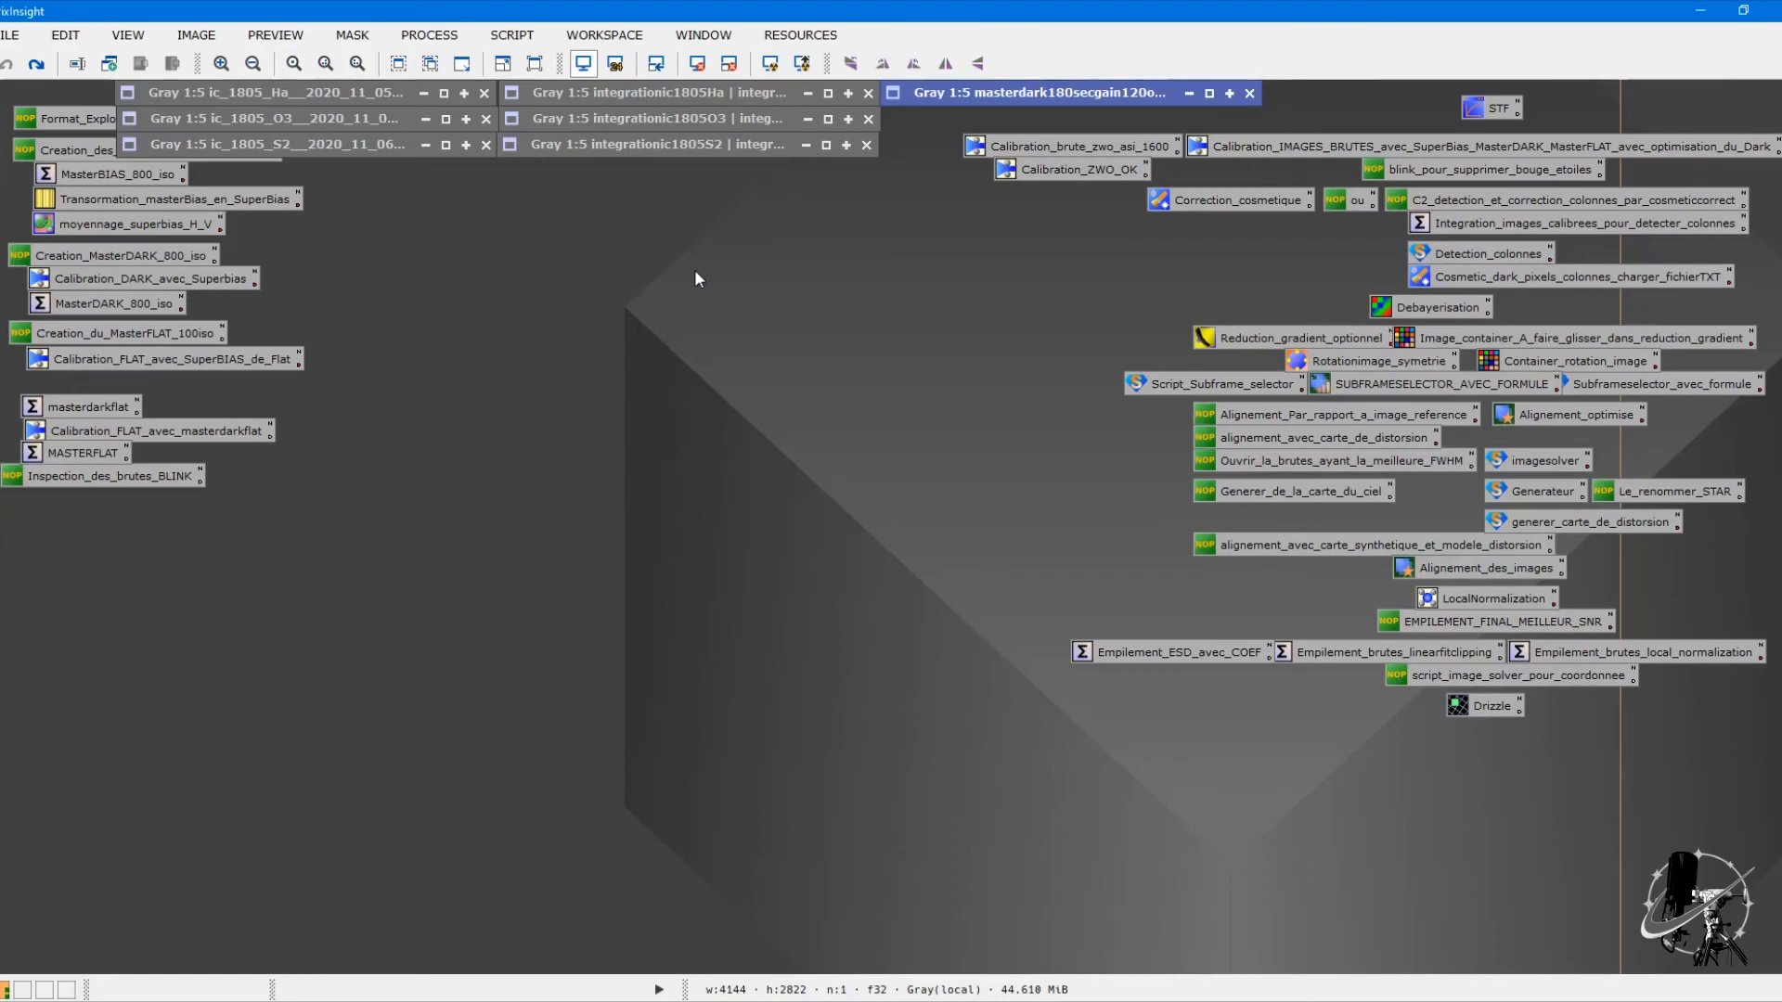
# Step: Open the WeightedBatchPreprocessing script to view its light frame settings, and exit it without running it
pyautogui.click(512, 35)
pyautogui.moveTo(557, 59)
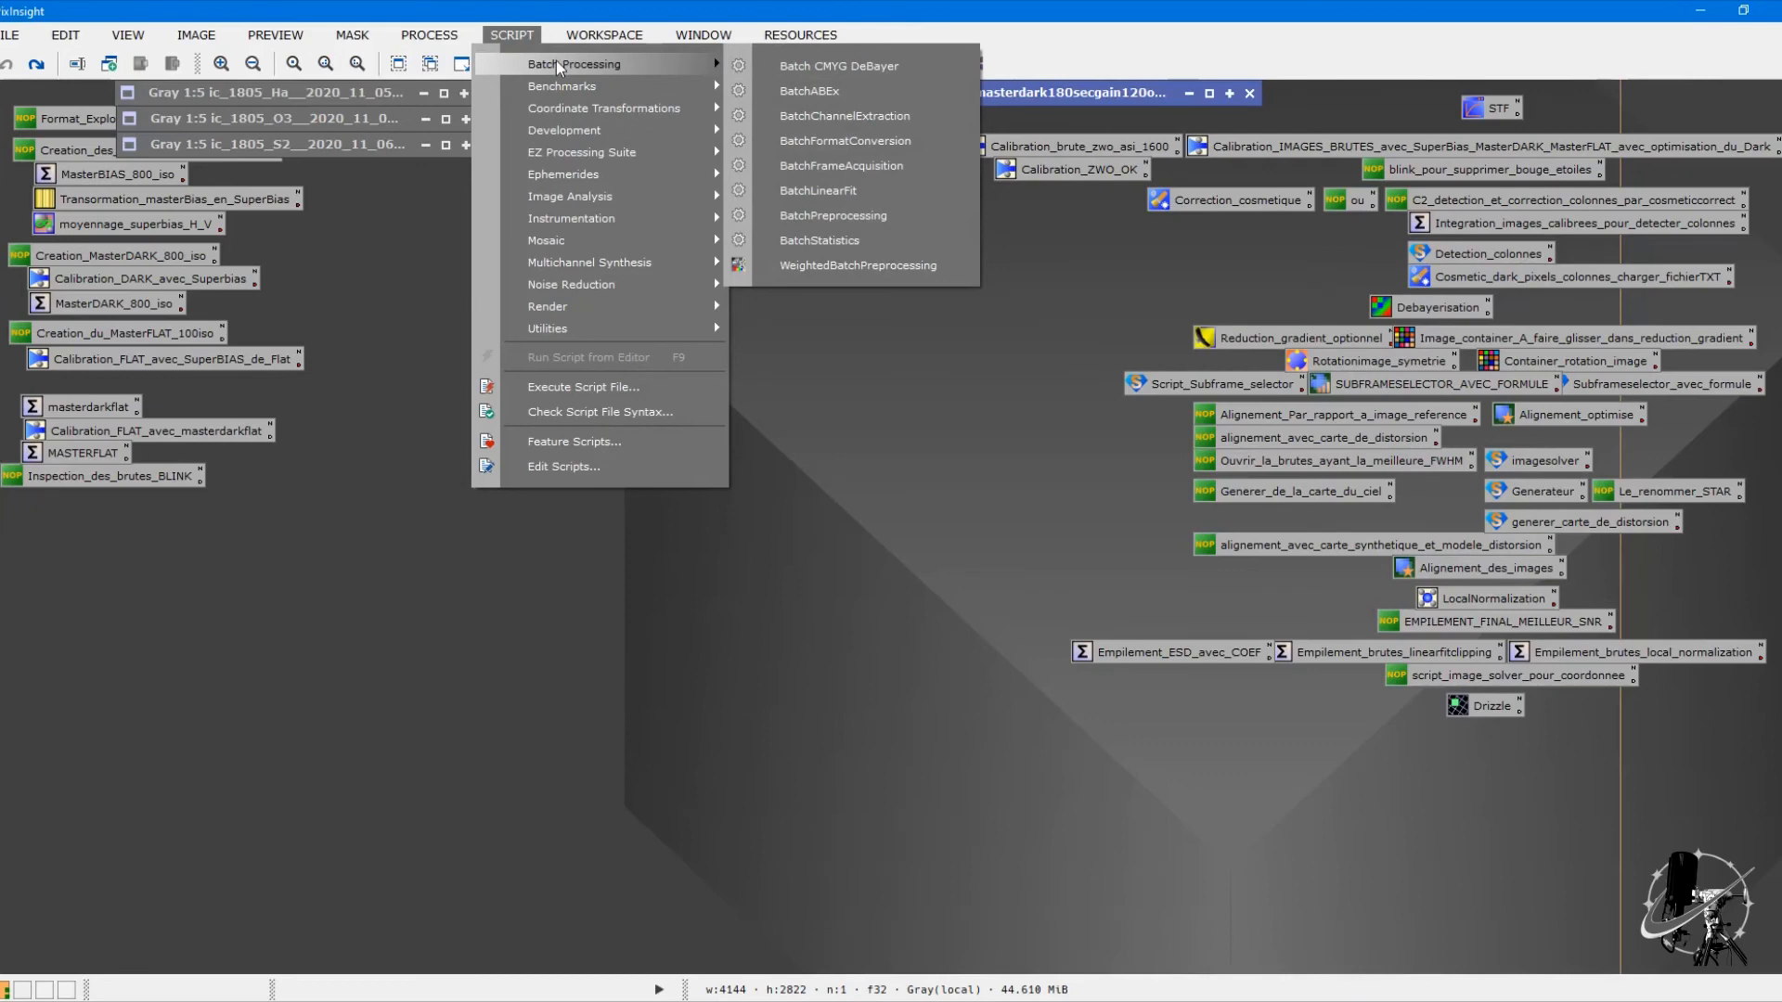
pyautogui.click(898, 267)
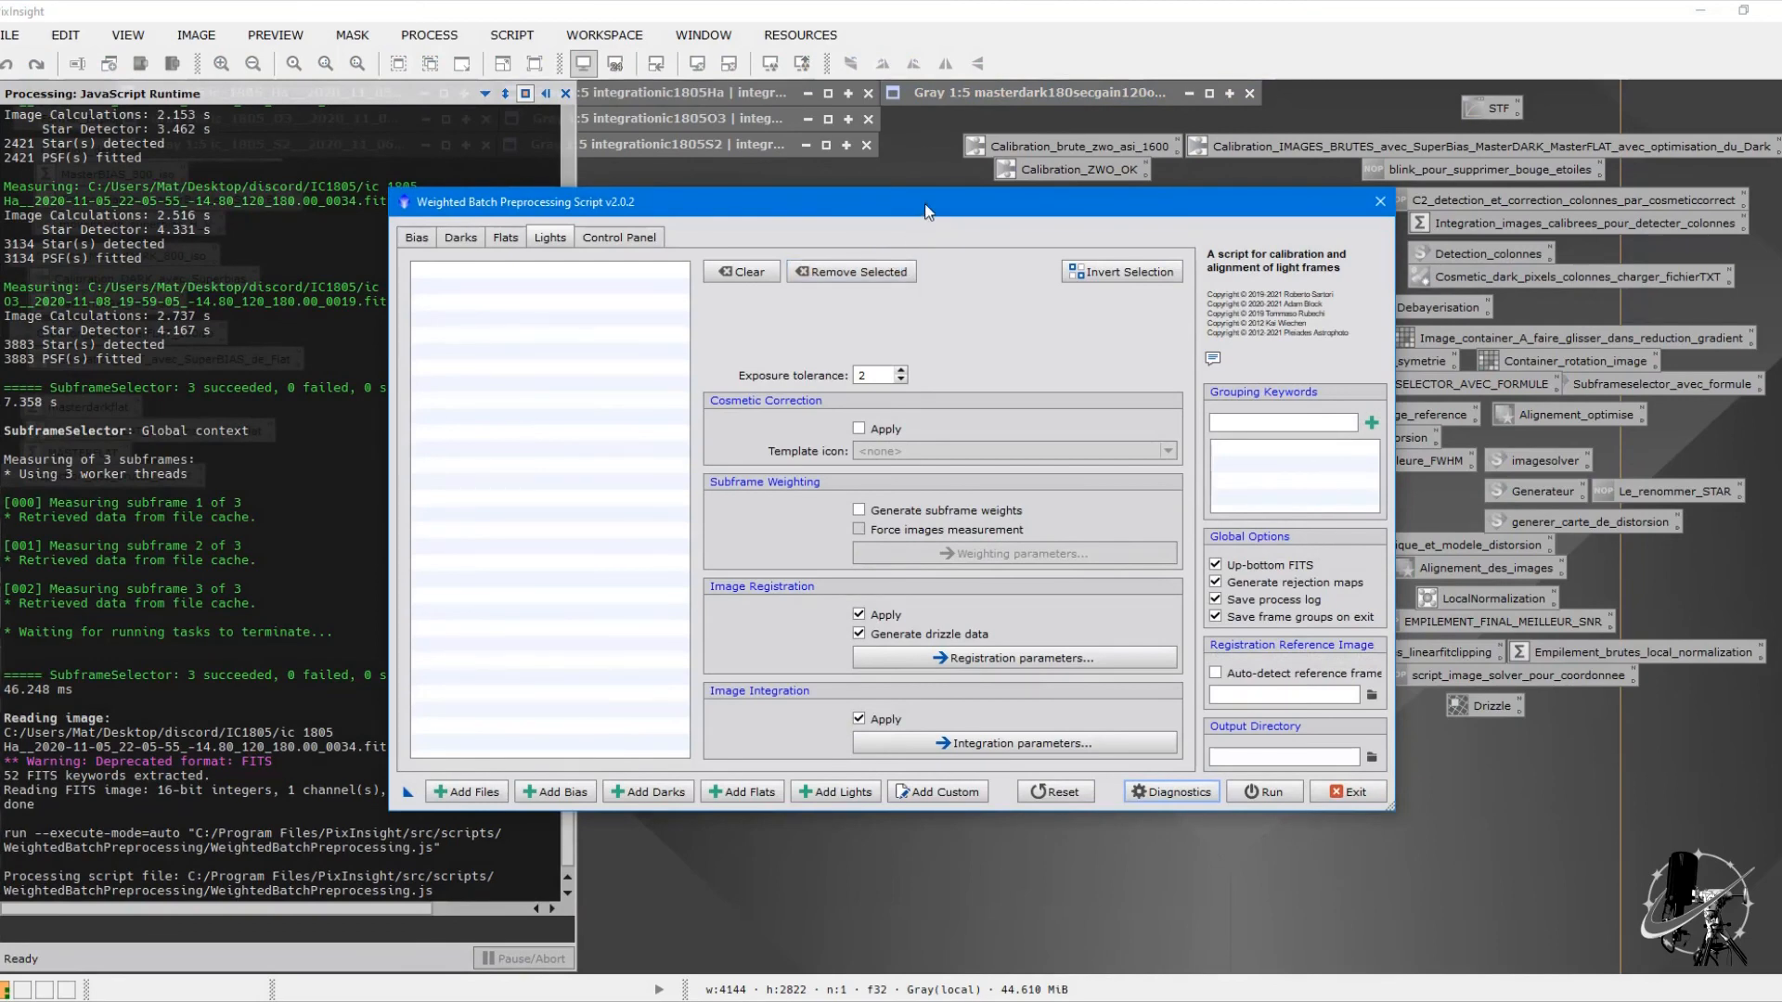
pyautogui.moveTo(926, 210); pyautogui.dragTo(828, 234)
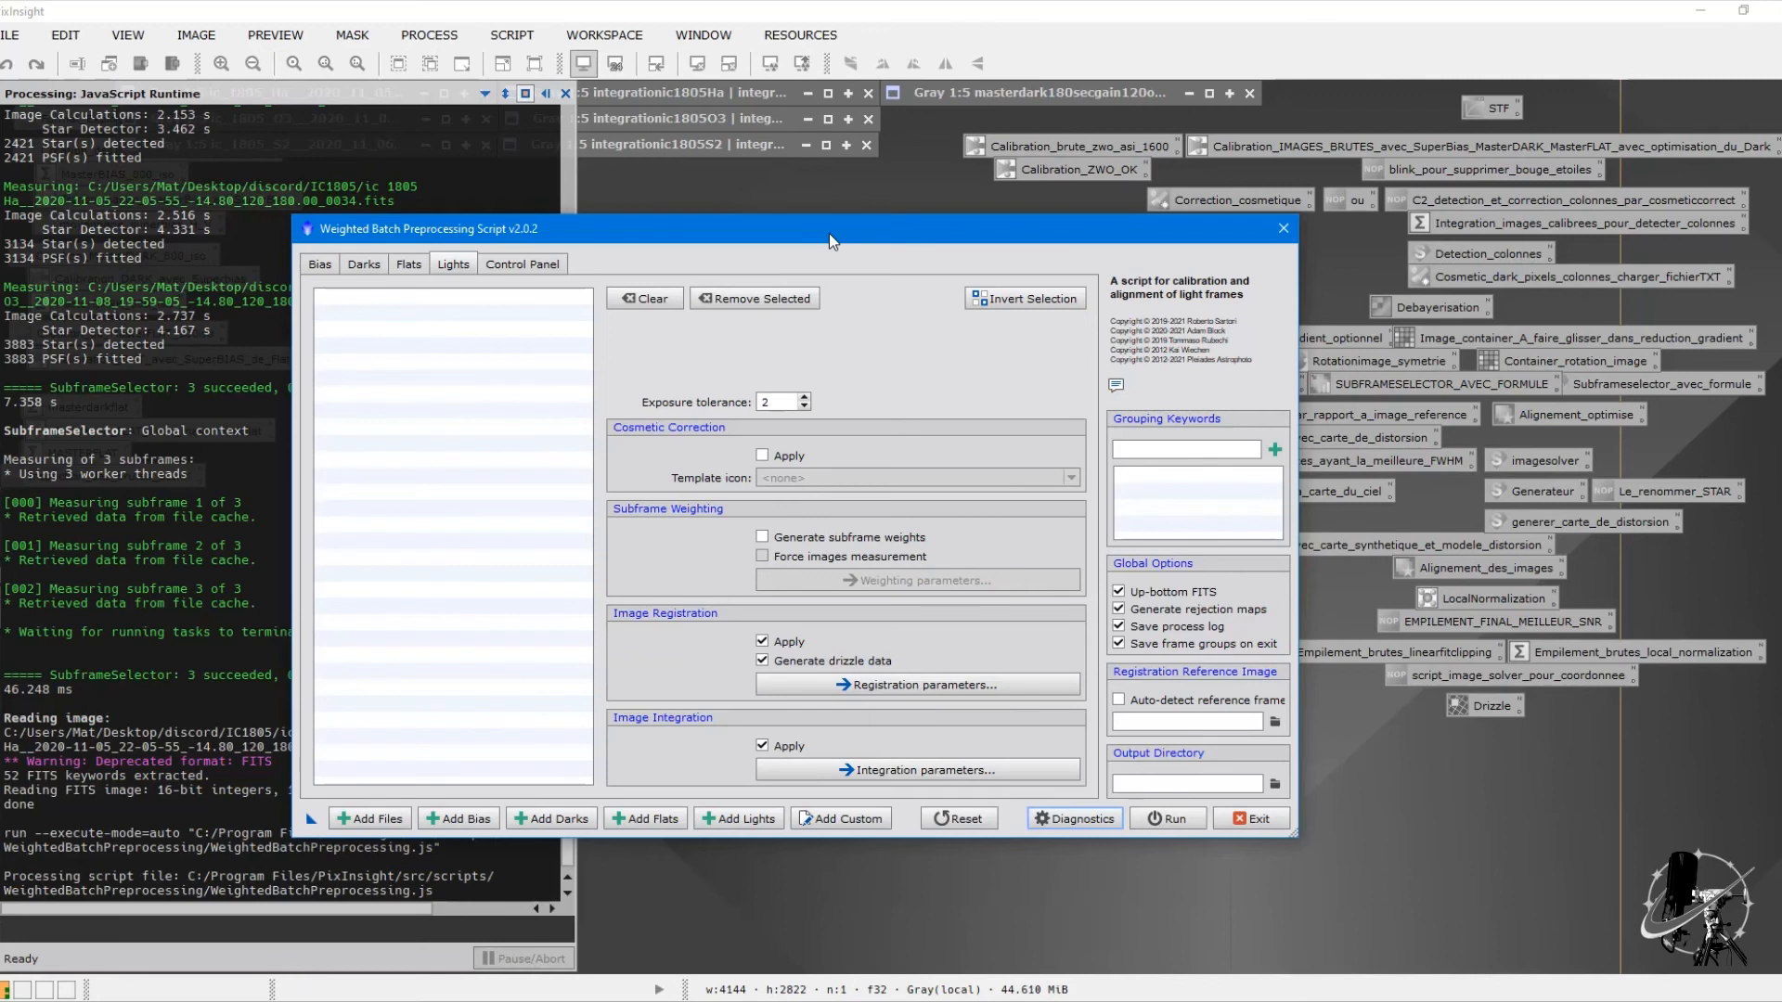
pyautogui.click(1283, 231)
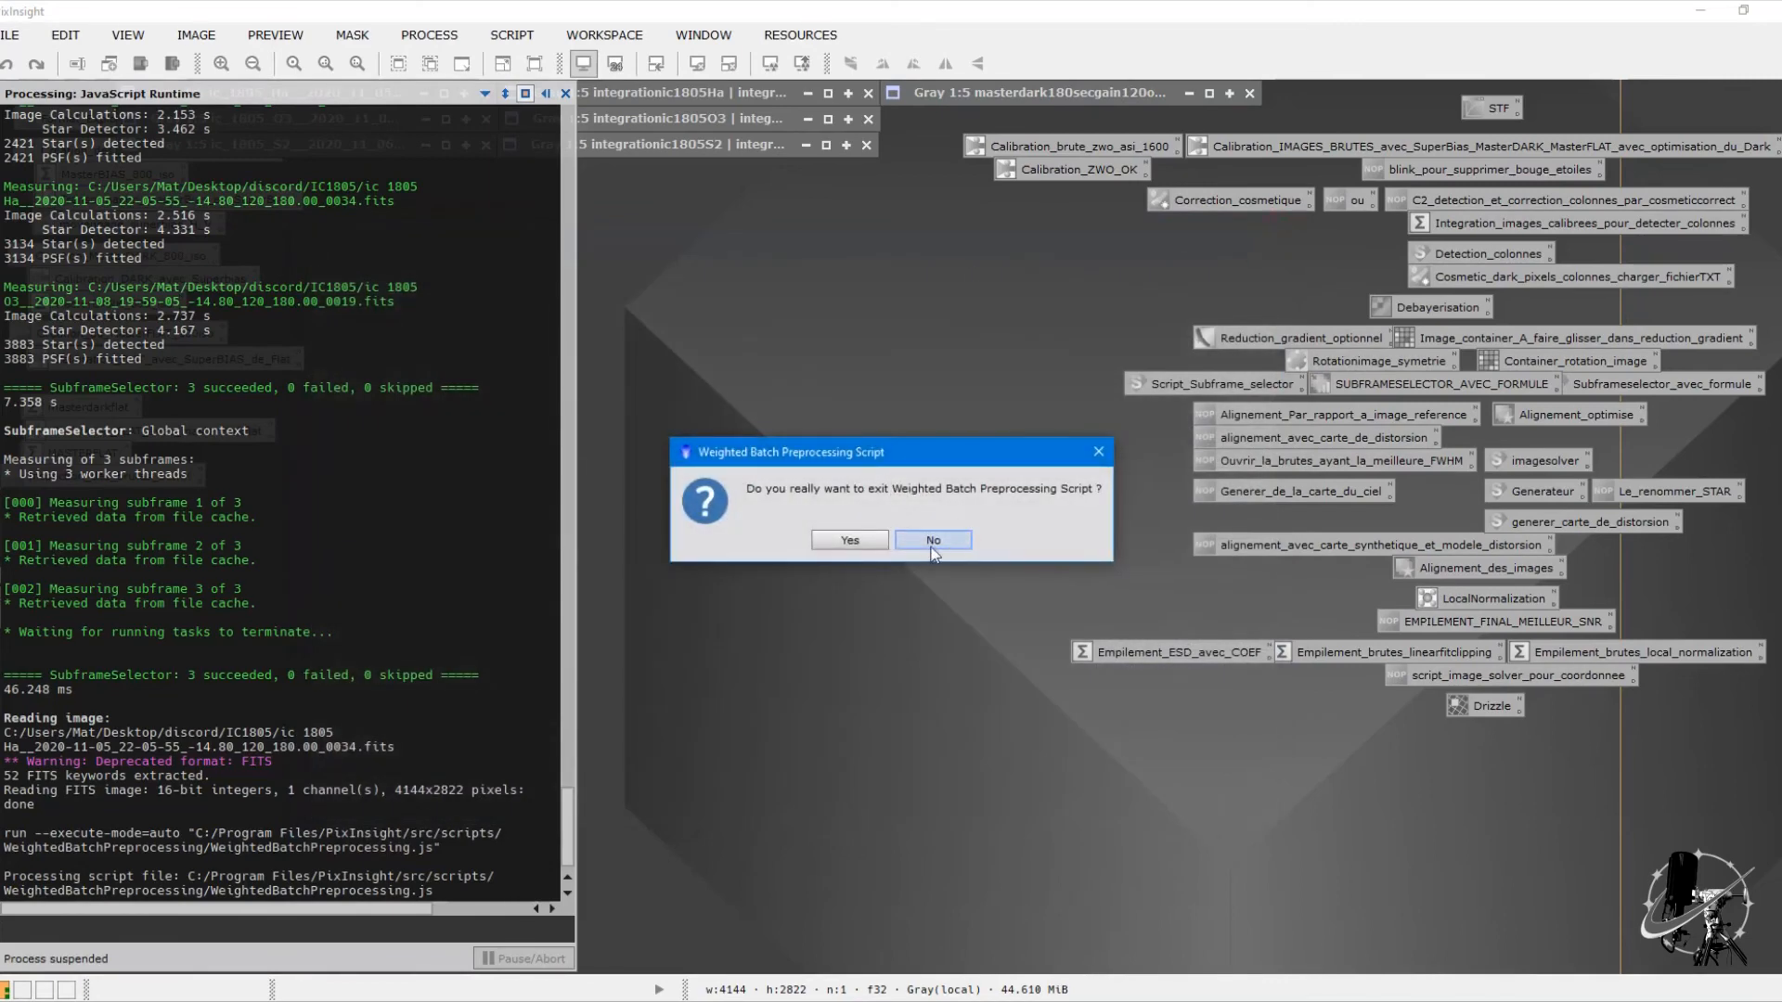
pyautogui.click(931, 547)
pyautogui.click(1381, 173)
pyautogui.click(850, 540)
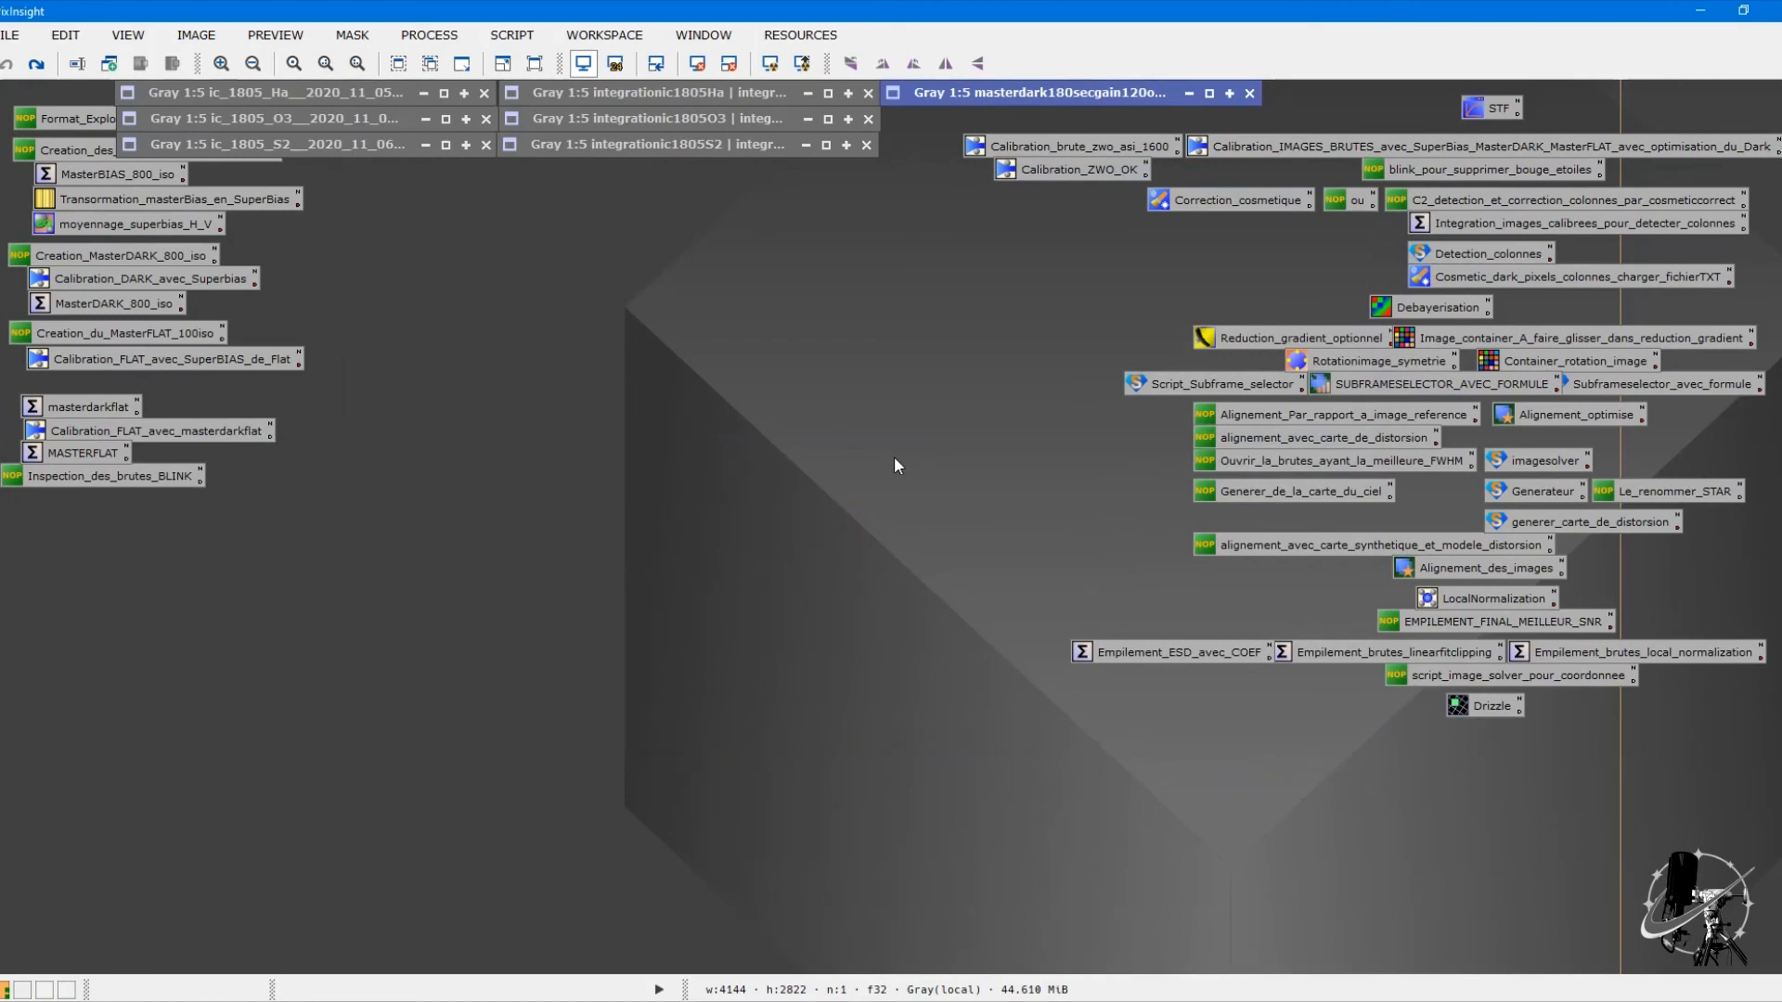
# Step: Review the saved processes Correction_cosmetique, Calibration_ZWO_OK and SUBFRAMESELECTOR_AVEC_FORMULE, closing each one
pyautogui.doubleClick(1229, 202)
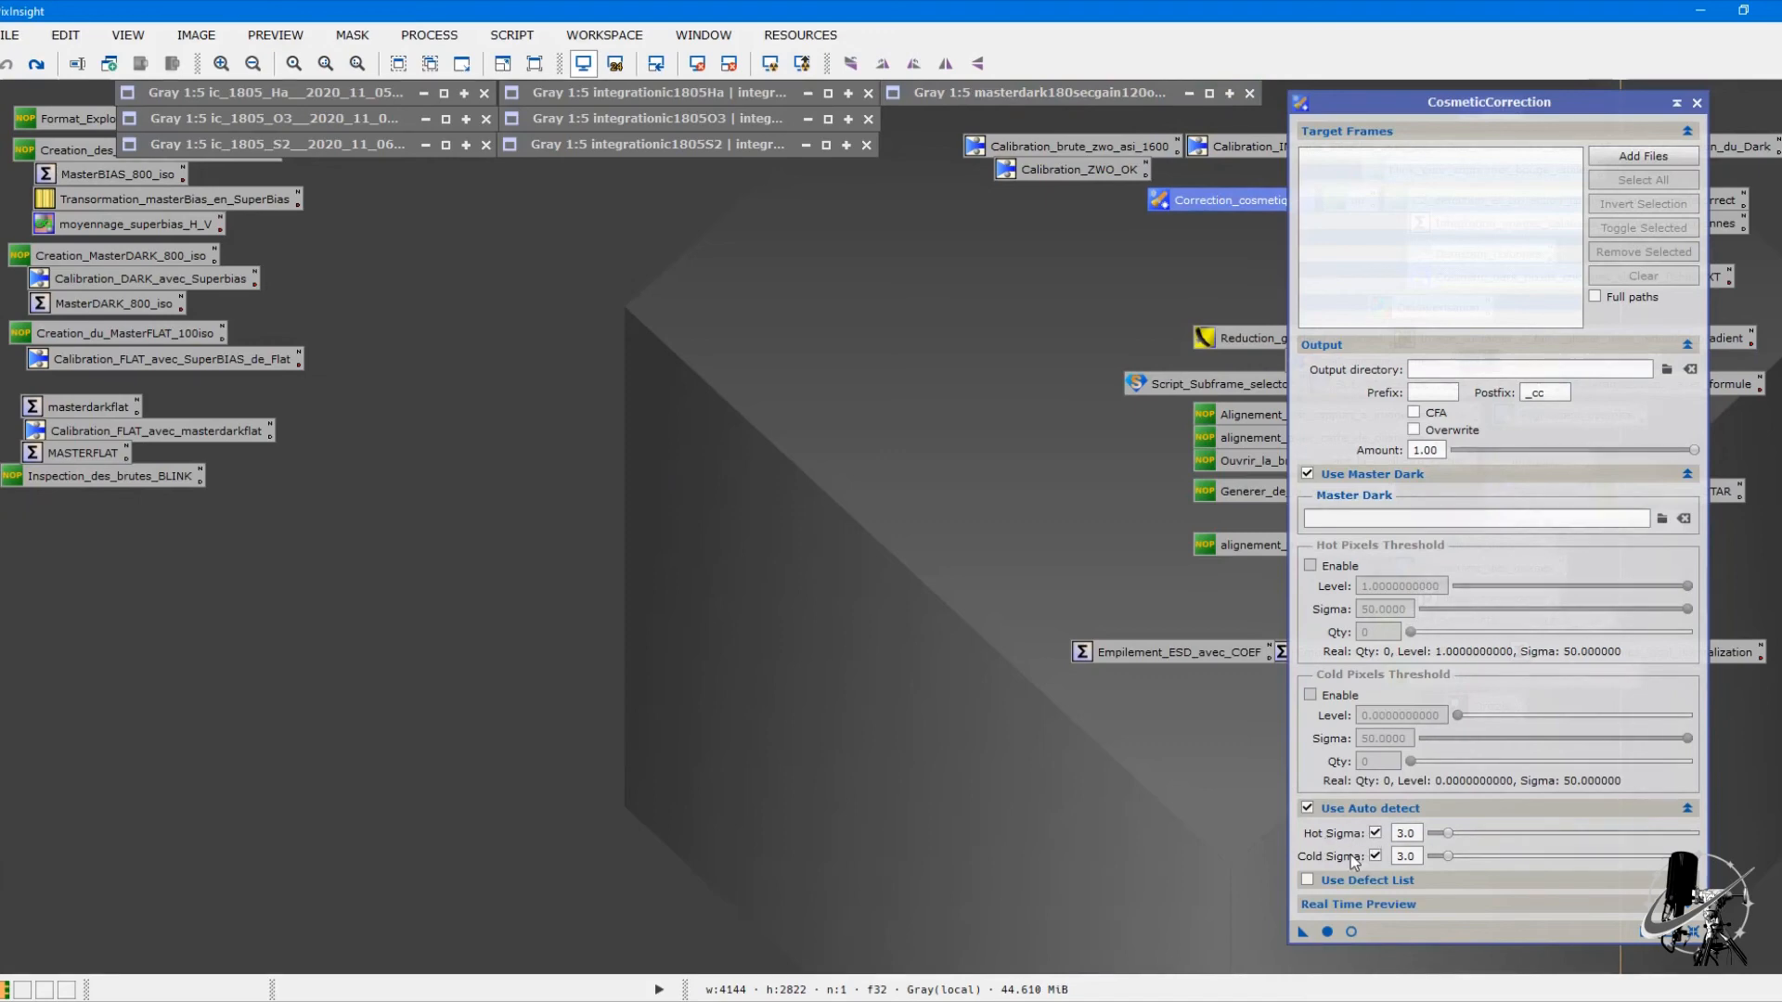
pyautogui.click(1696, 103)
pyautogui.doubleClick(1068, 169)
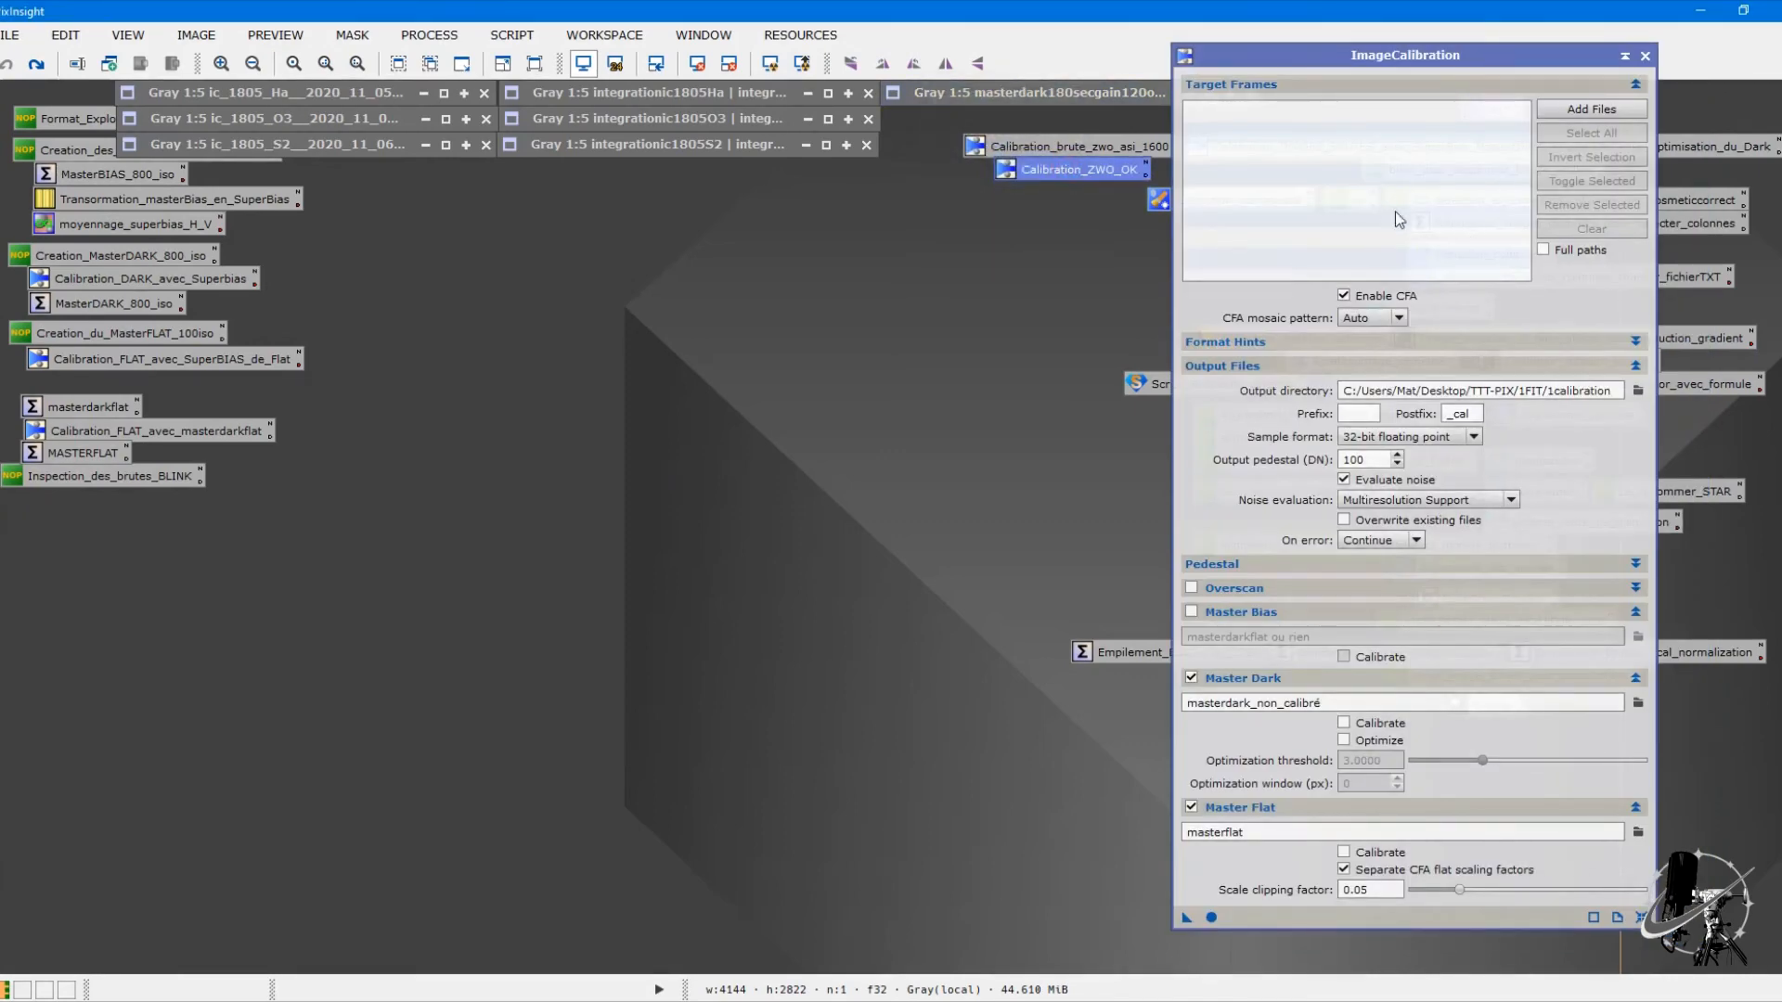
pyautogui.click(1644, 59)
pyautogui.click(803, 307)
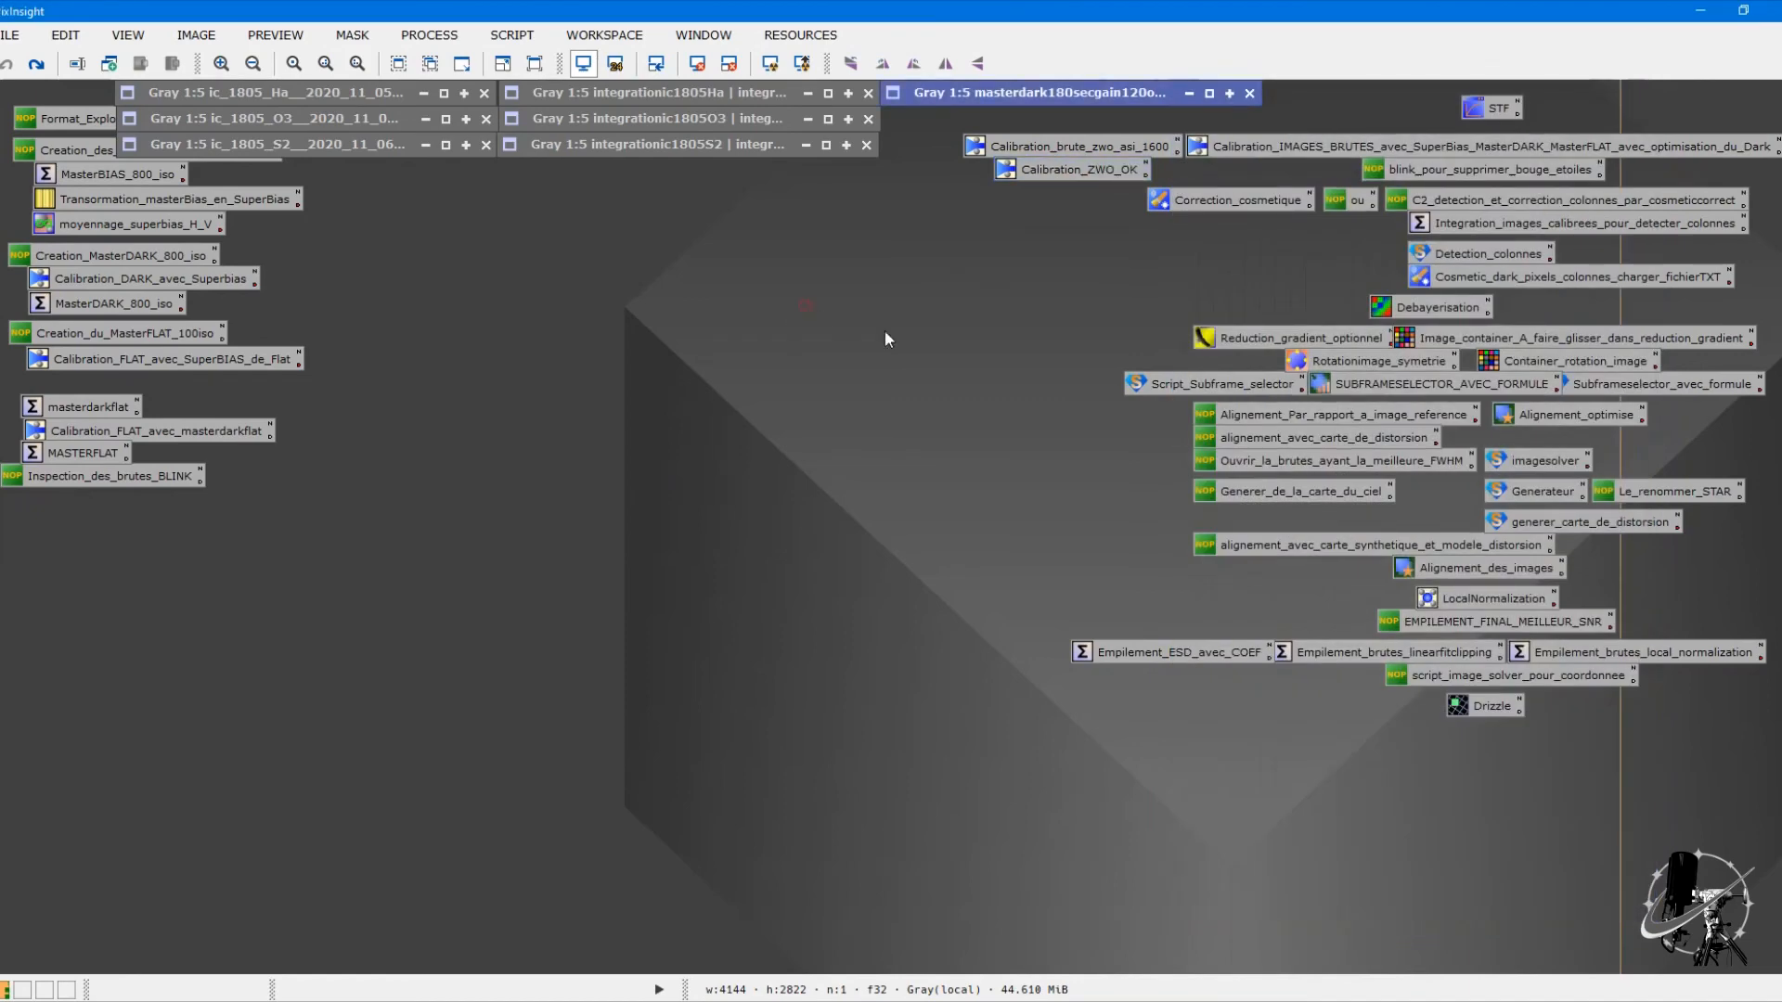
pyautogui.doubleClick(1379, 389)
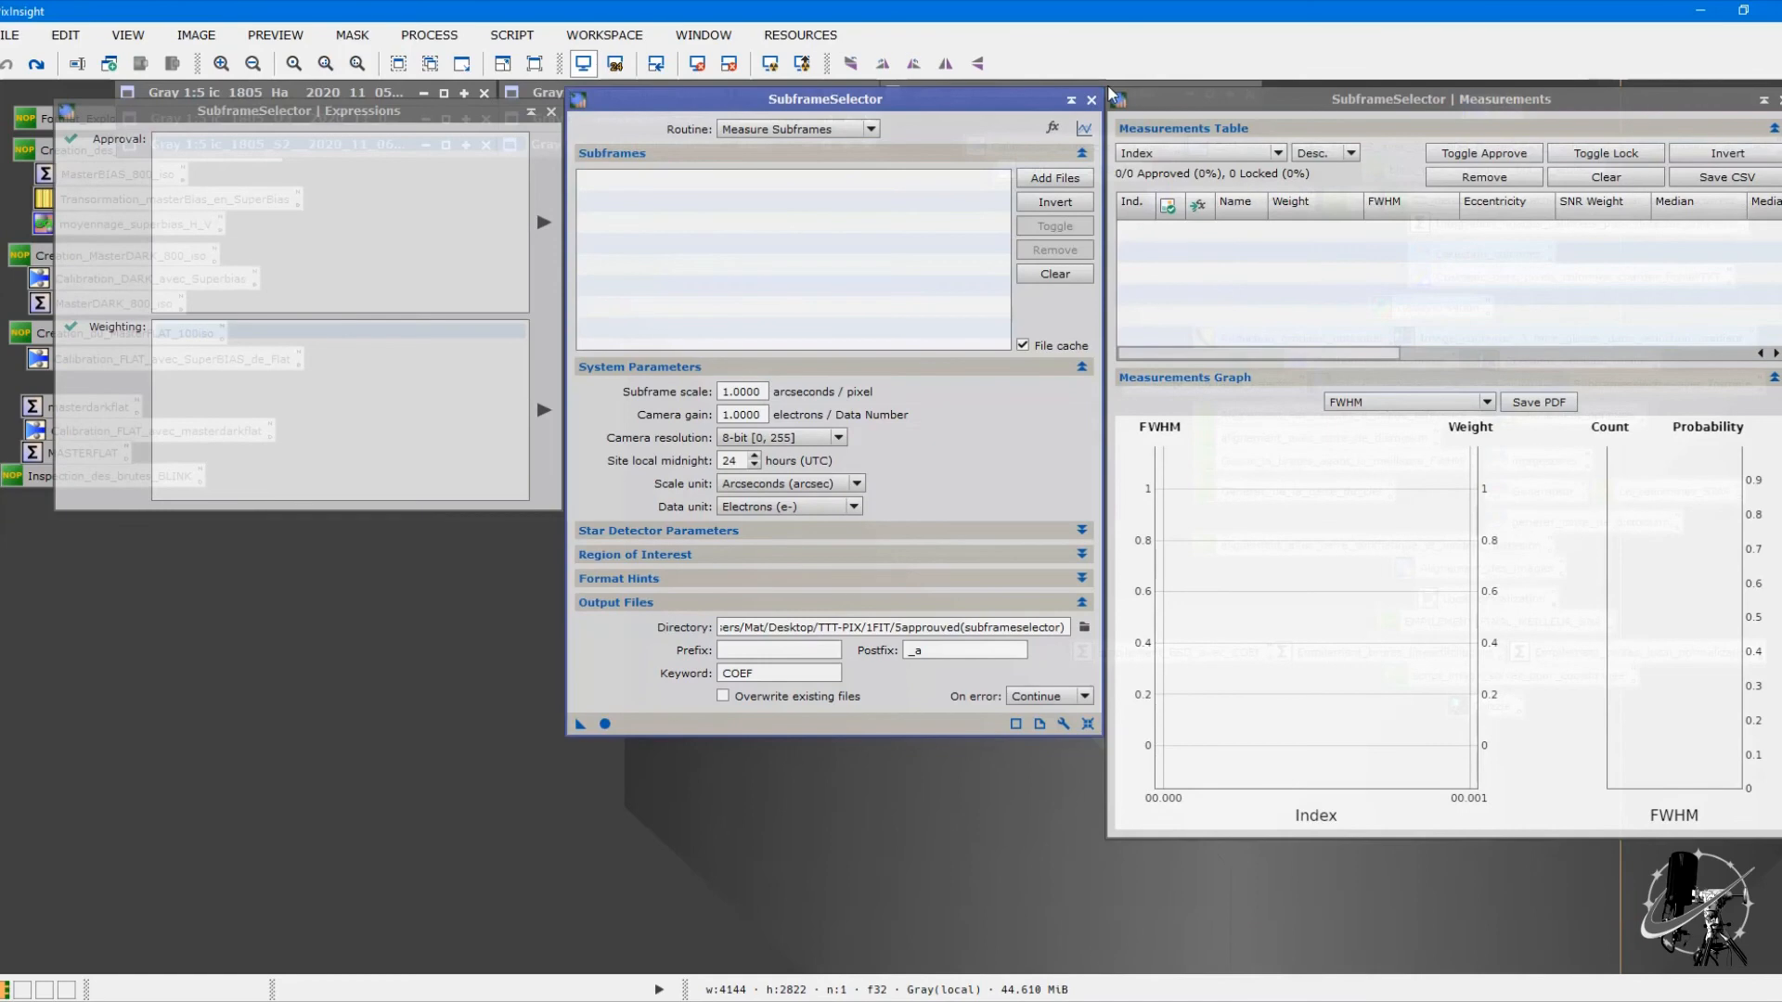
pyautogui.click(1091, 100)
# Step: Launch the WeightedBatchPreprocessing script and view its Control Panel before returning to the Lights settings
pyautogui.click(512, 35)
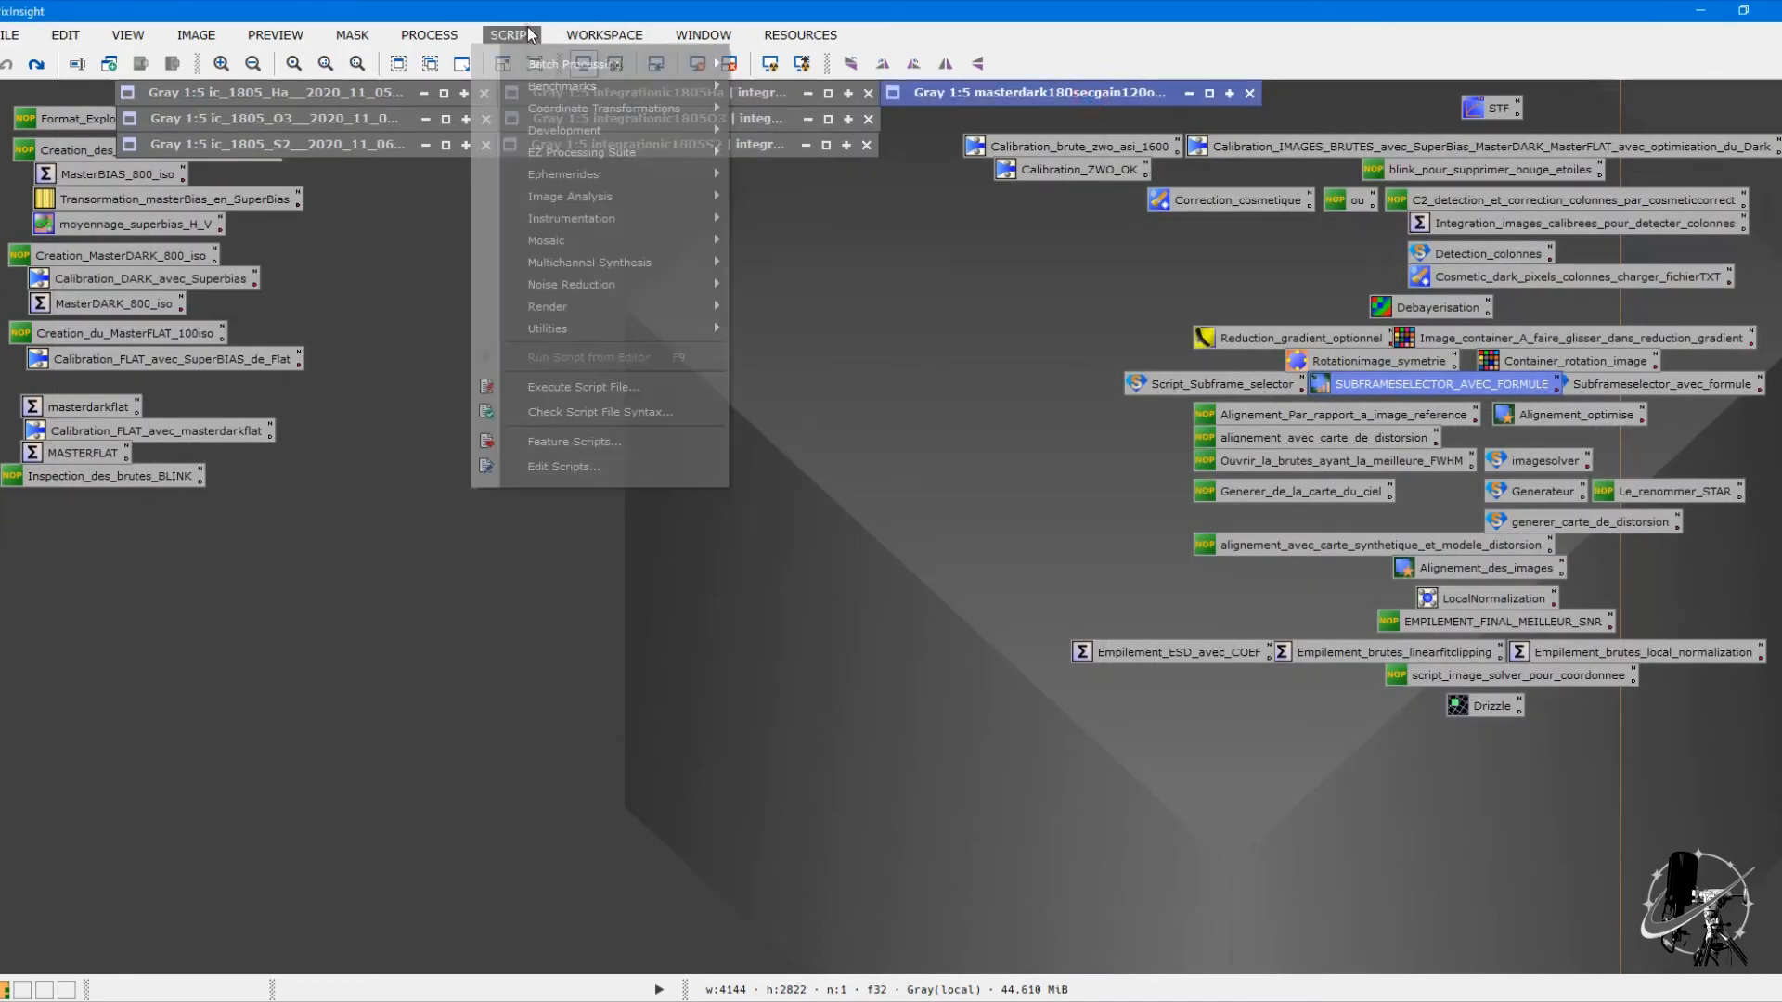
pyautogui.moveTo(563, 63)
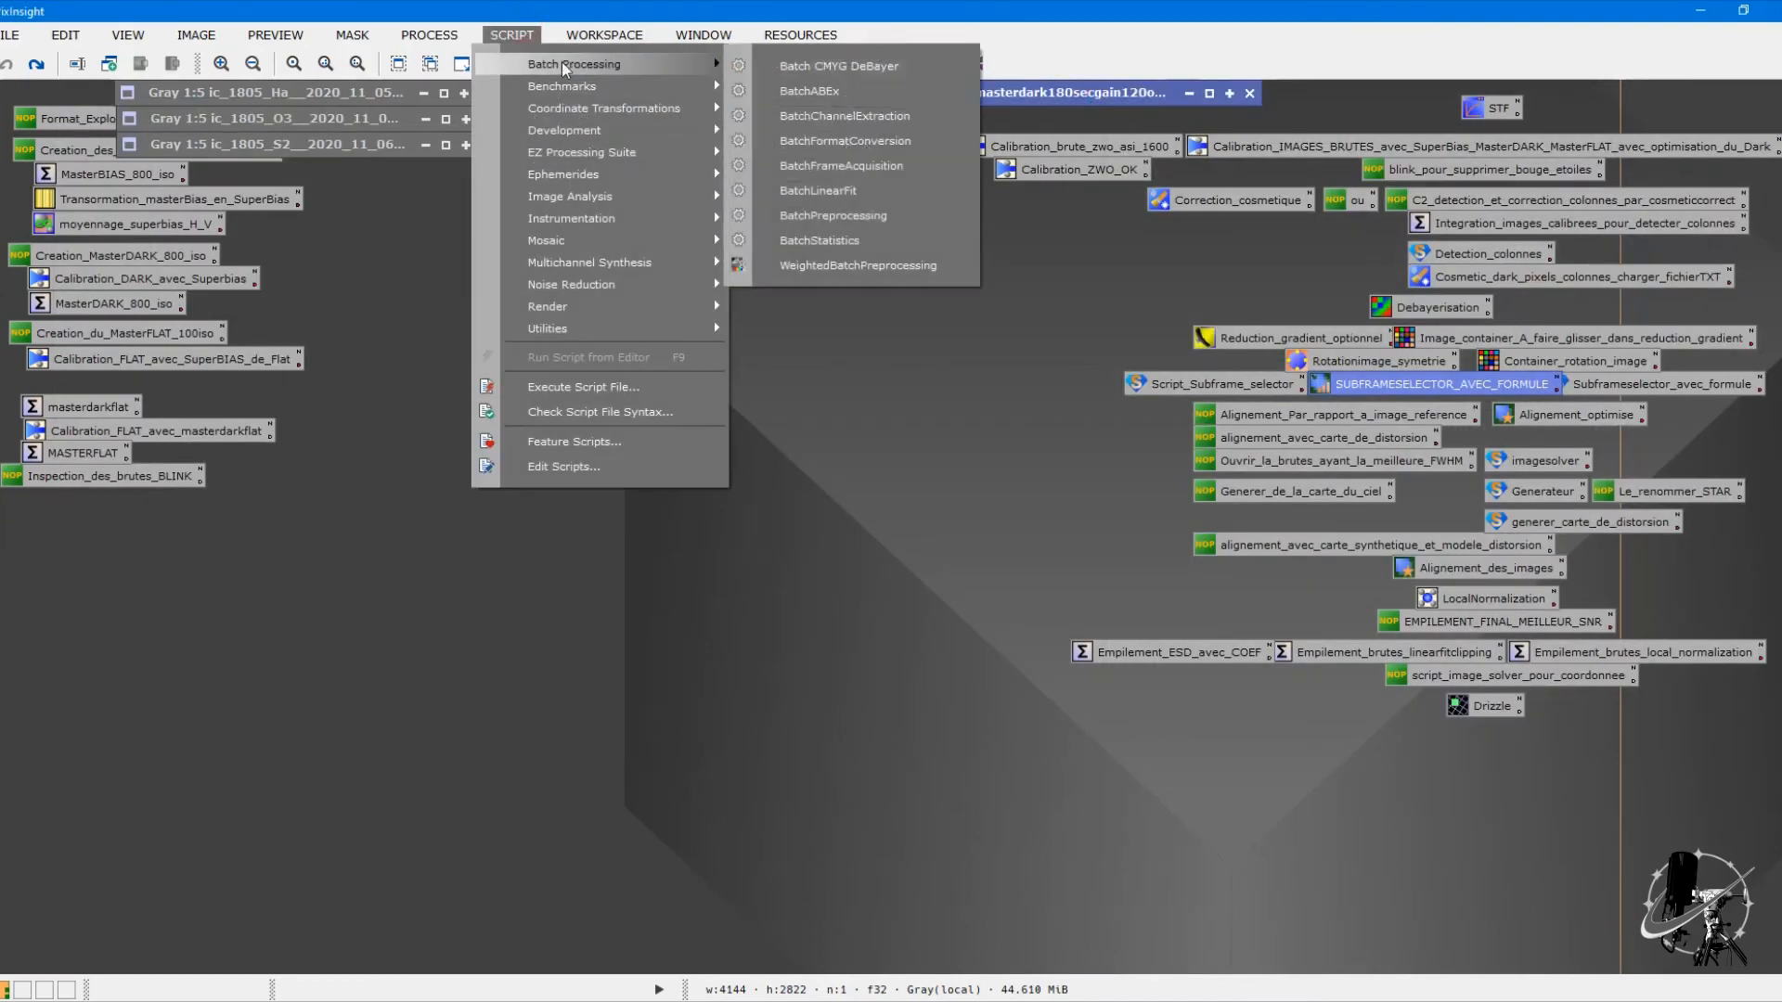
pyautogui.click(781, 259)
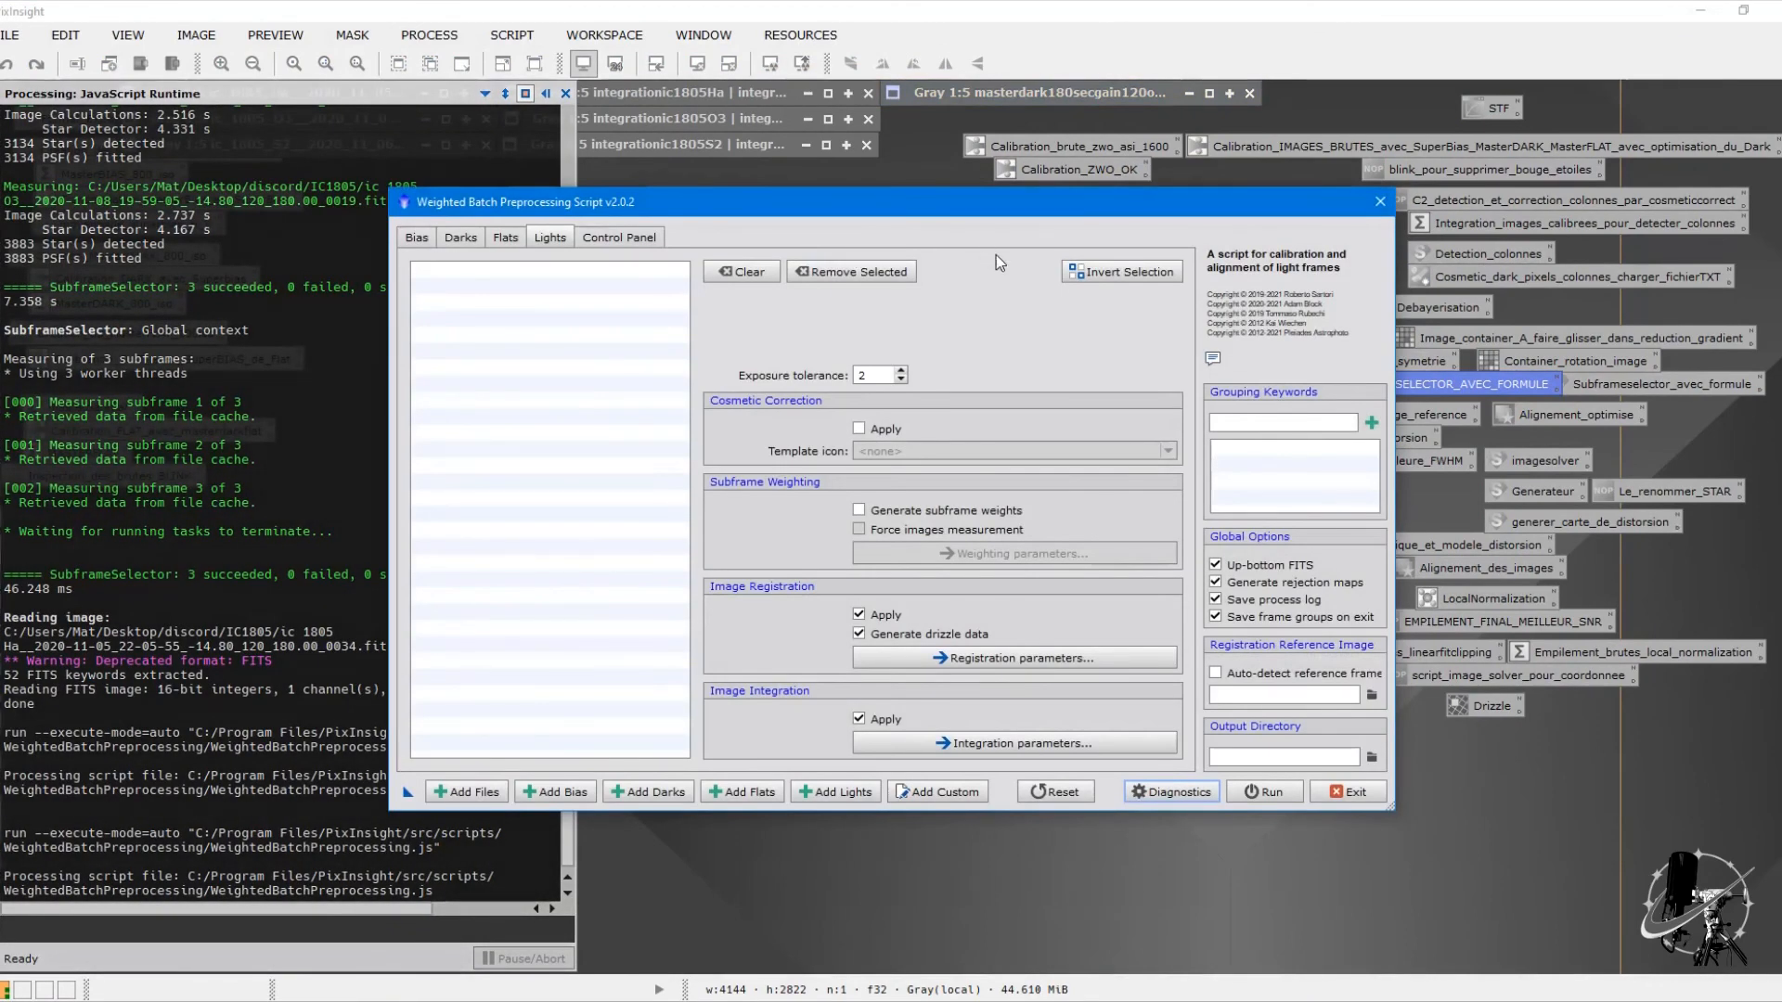
pyautogui.moveTo(1061, 204); pyautogui.dragTo(860, 230)
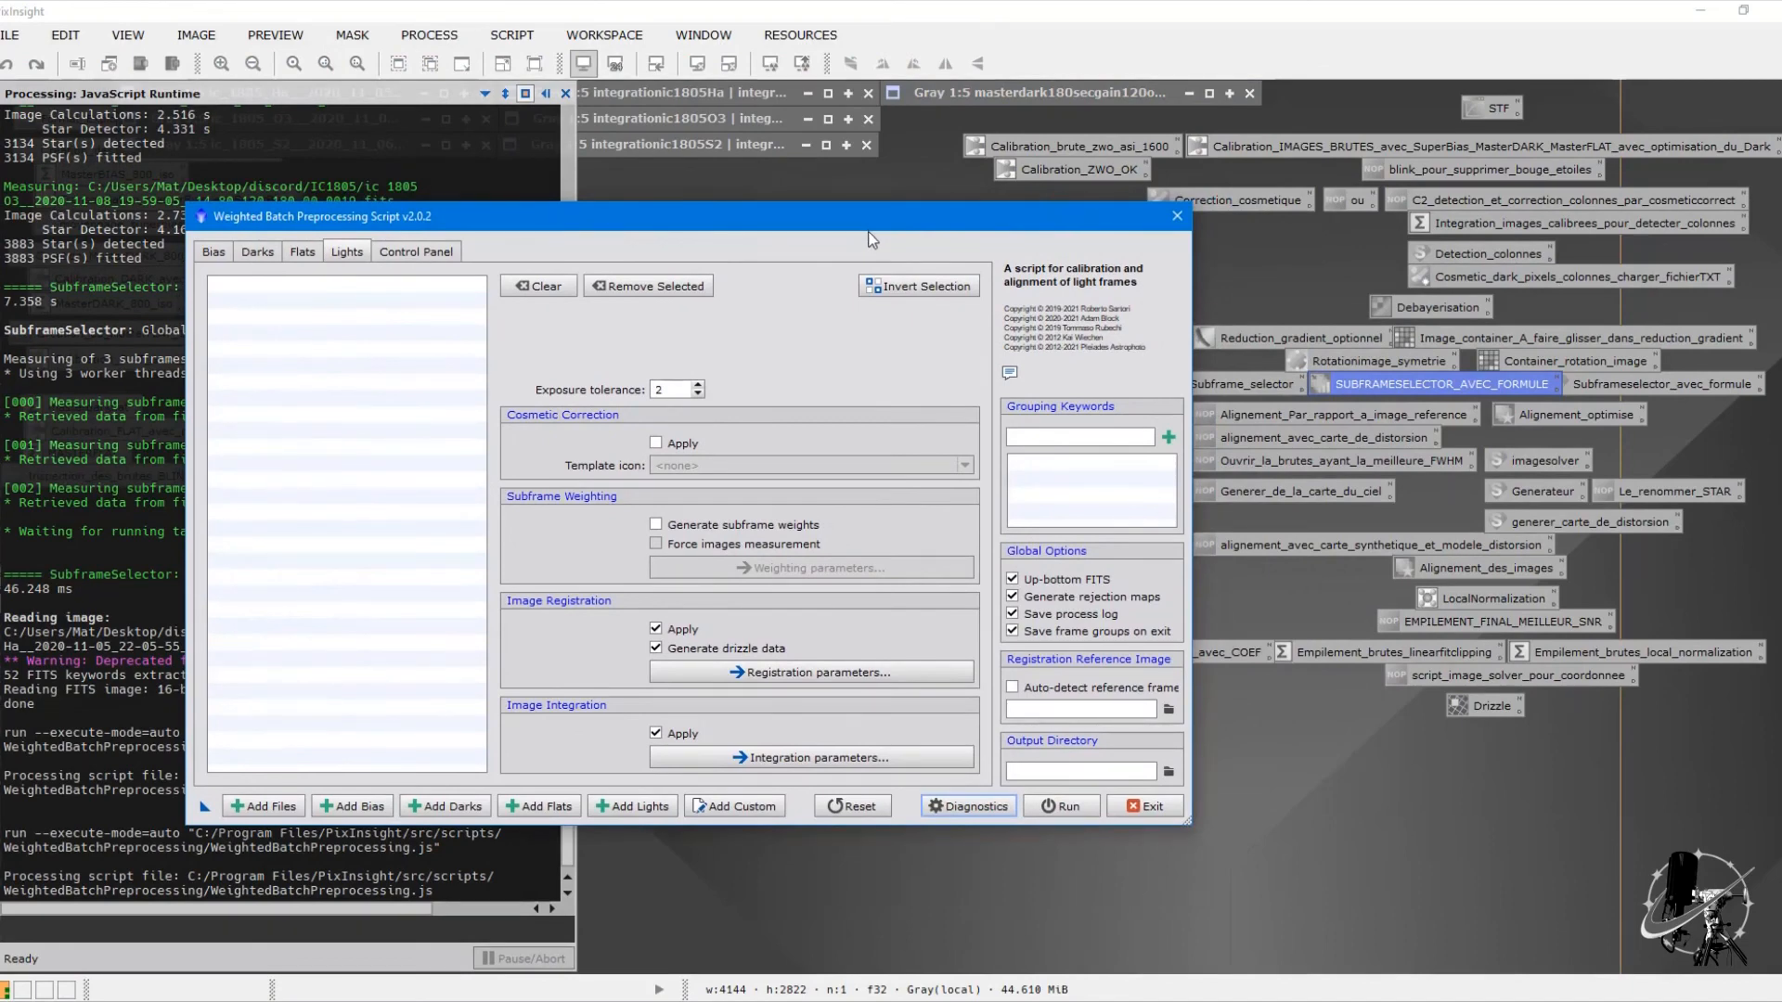
pyautogui.click(430, 253)
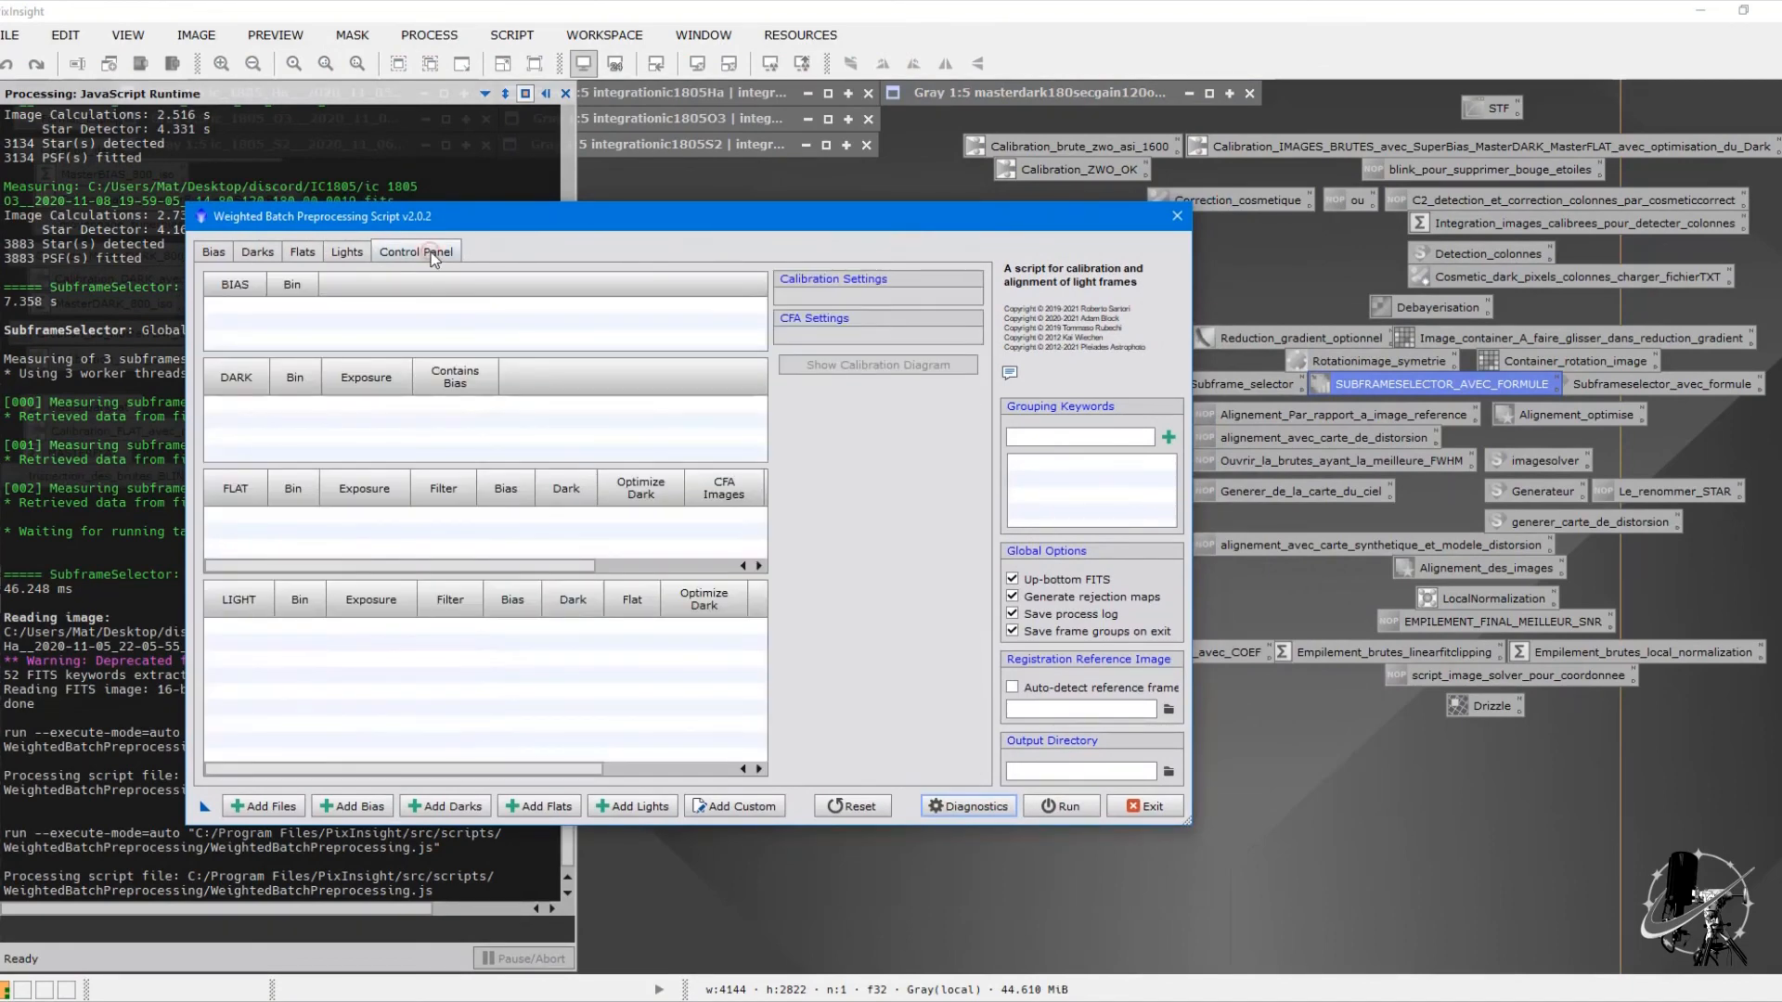
pyautogui.click(350, 249)
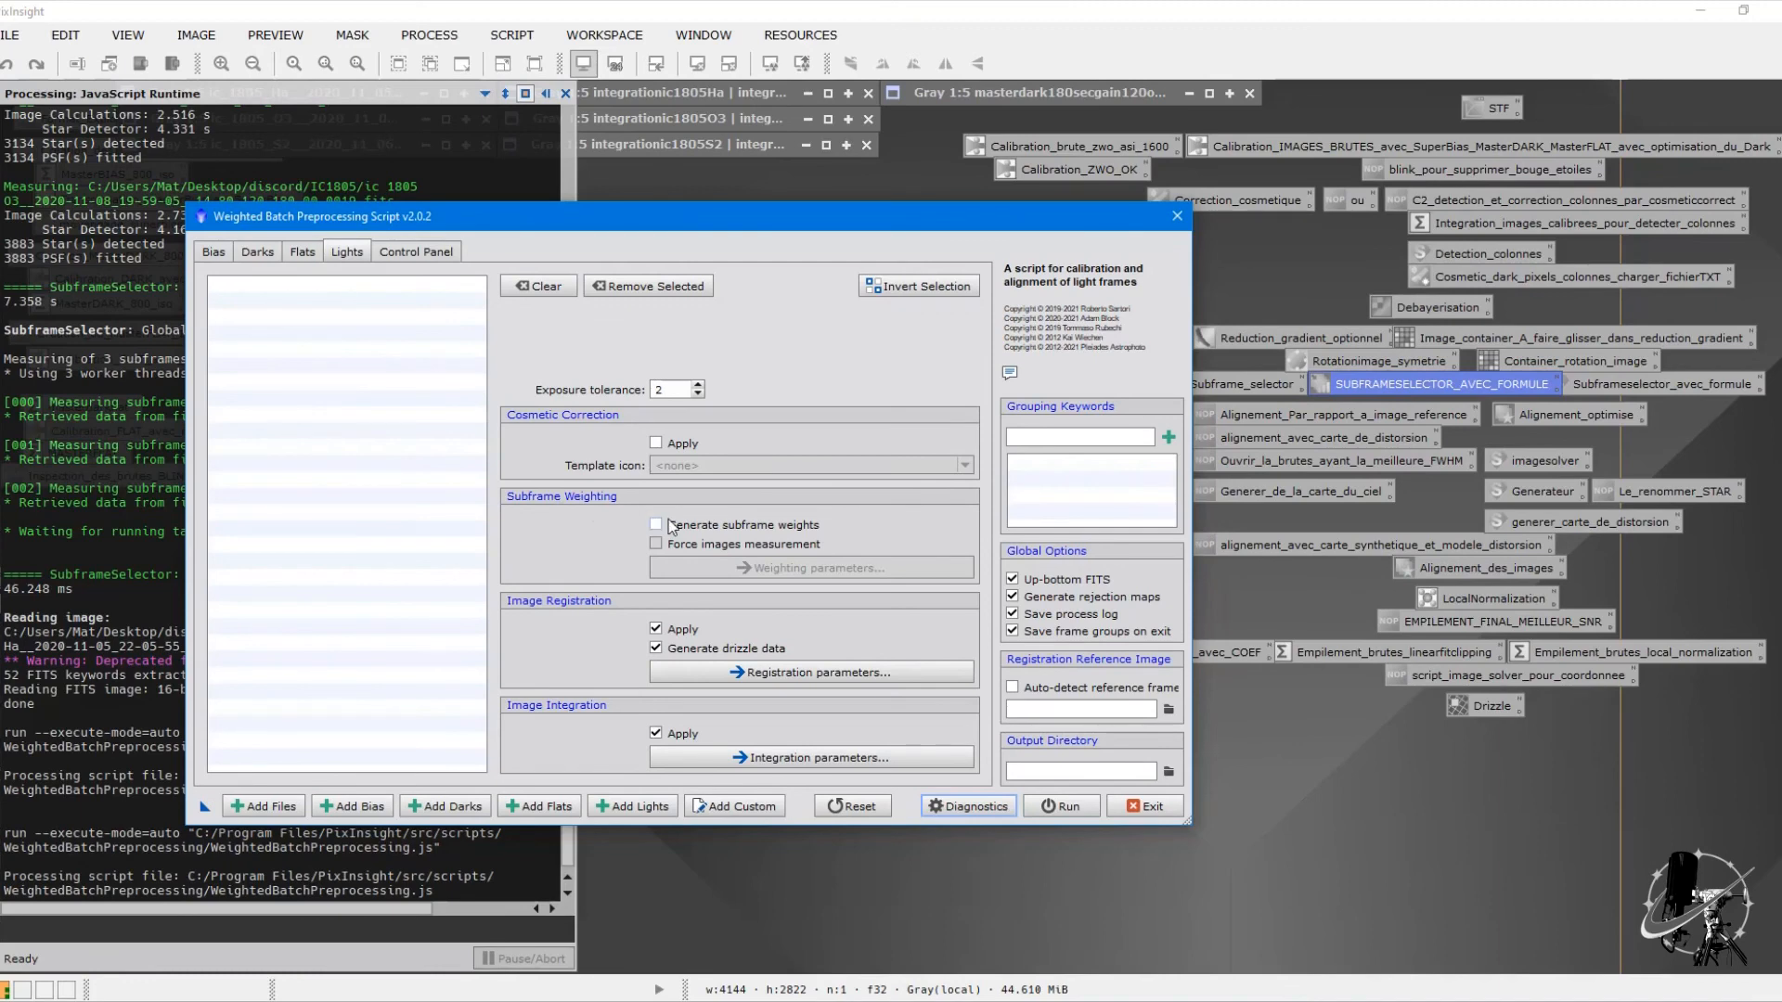
# Step: Enable subframe weight generation for the light frames and view the available presets in the weighting parameters, keeping Nebula
pyautogui.click(656, 525)
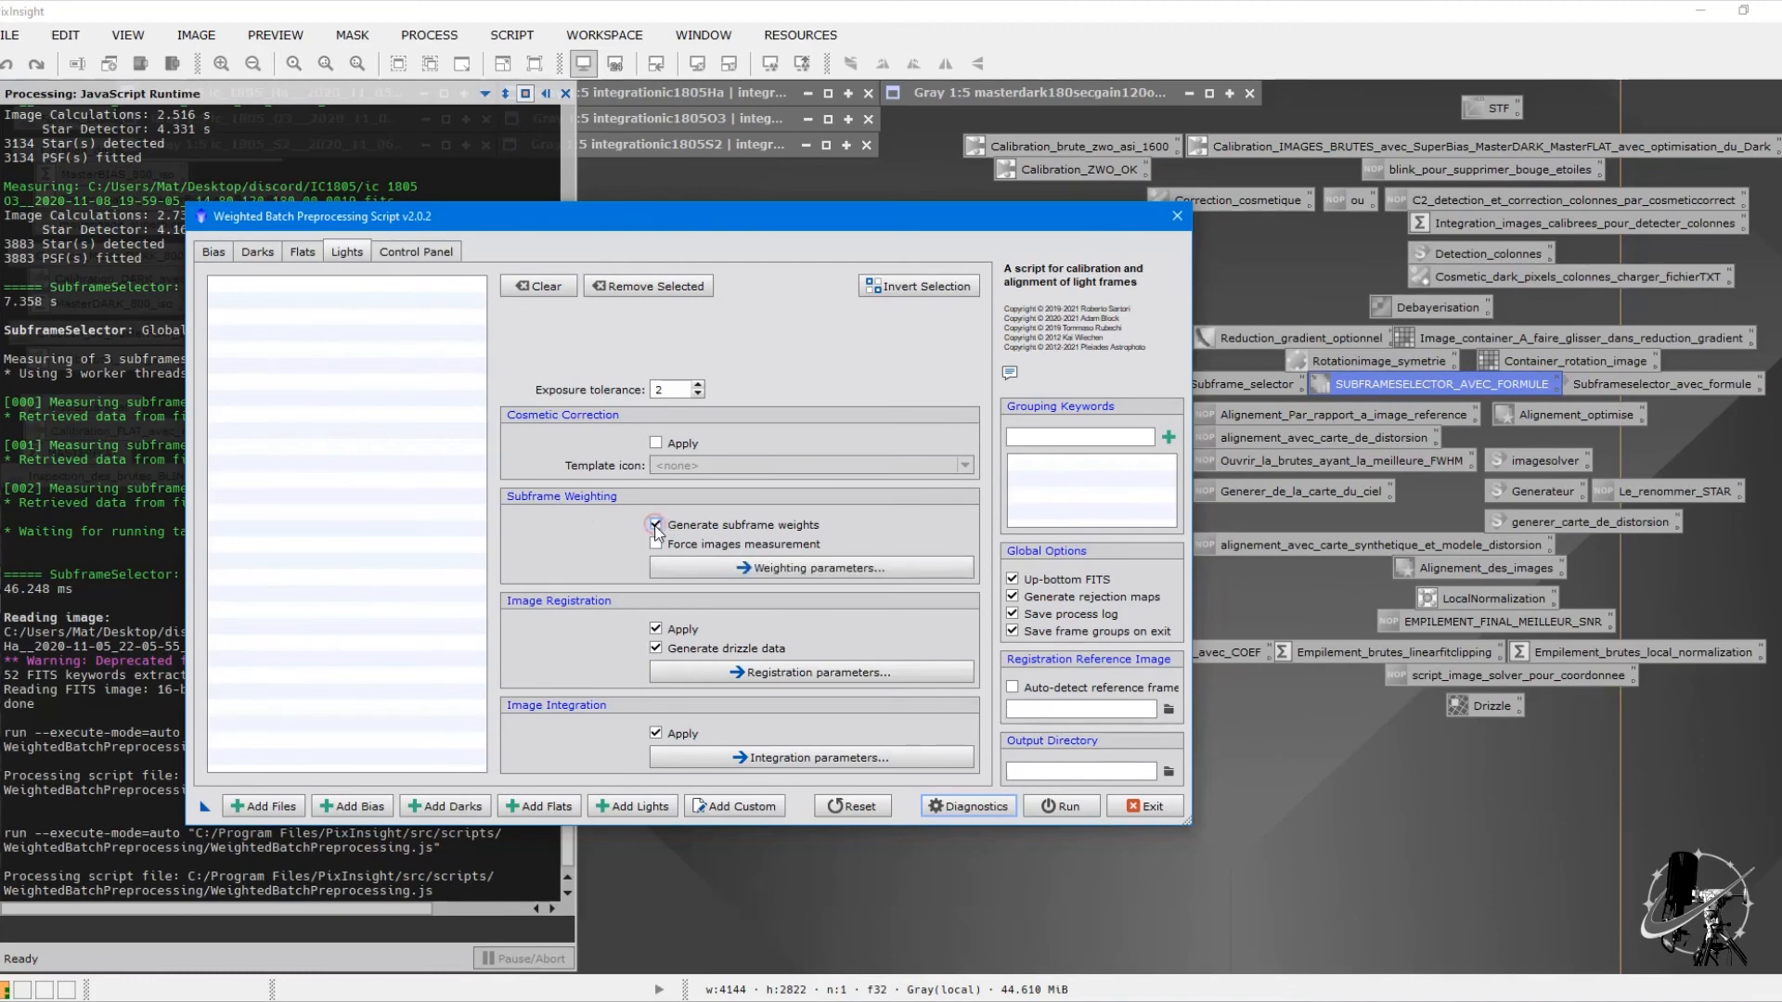
pyautogui.click(811, 568)
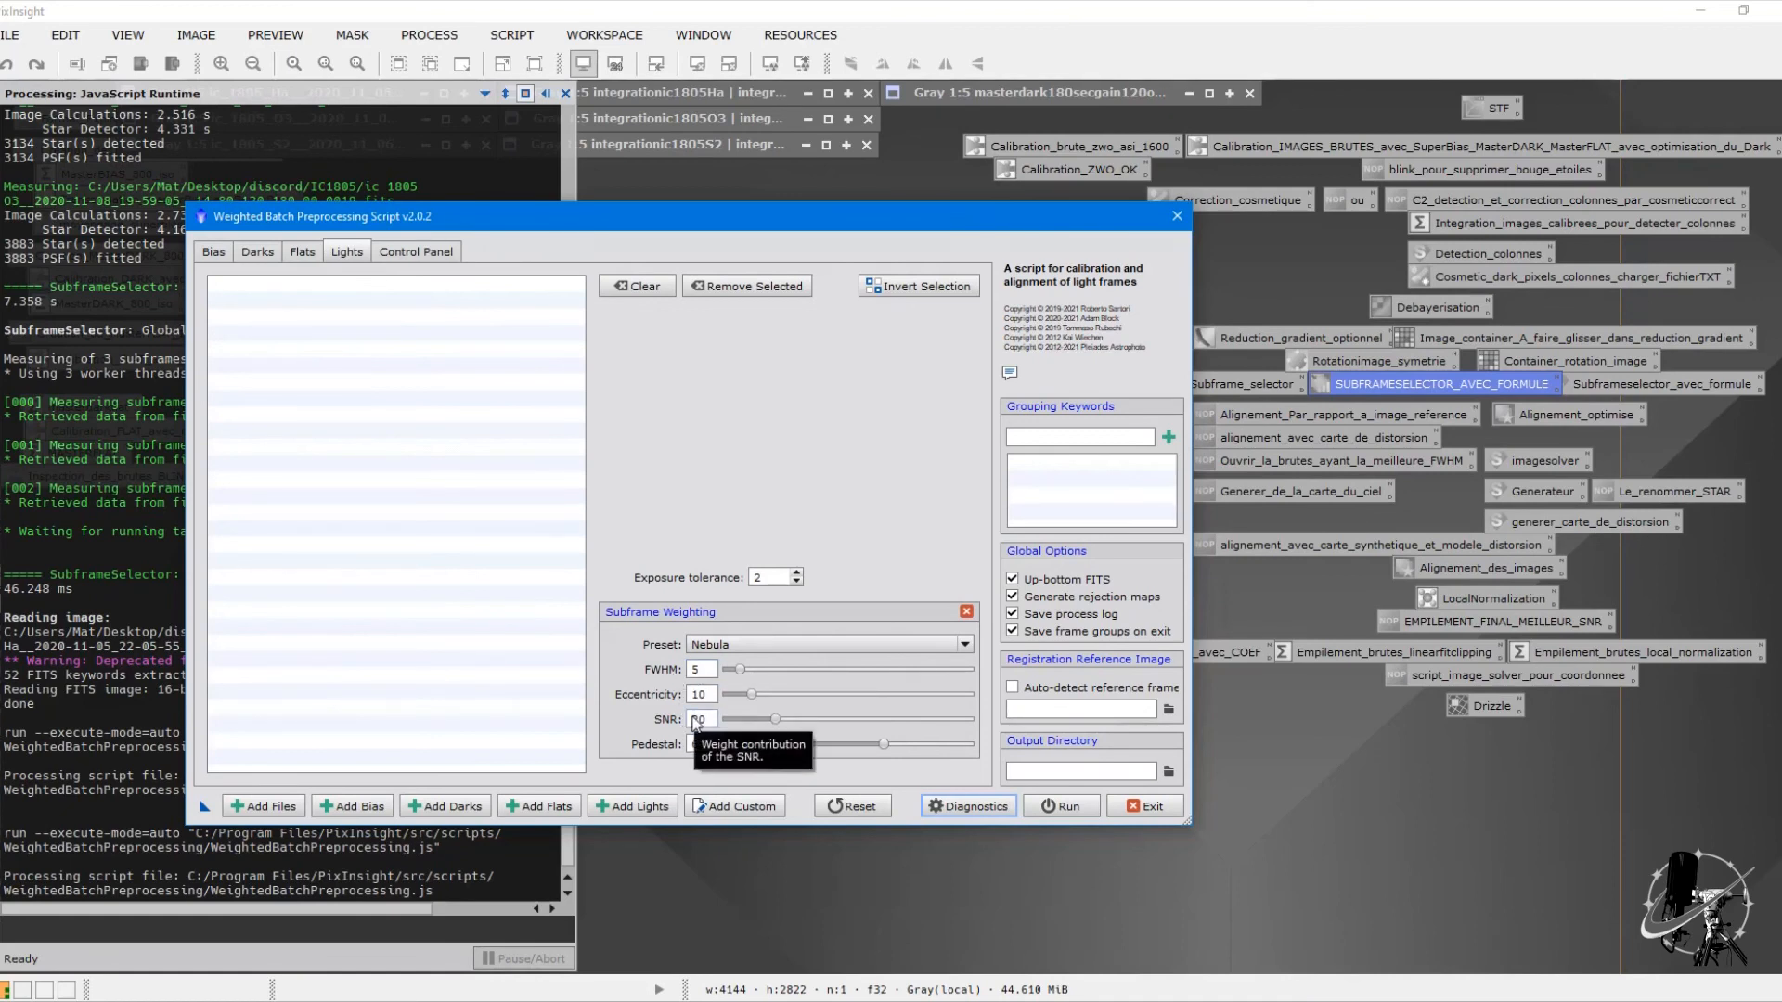
pyautogui.click(741, 642)
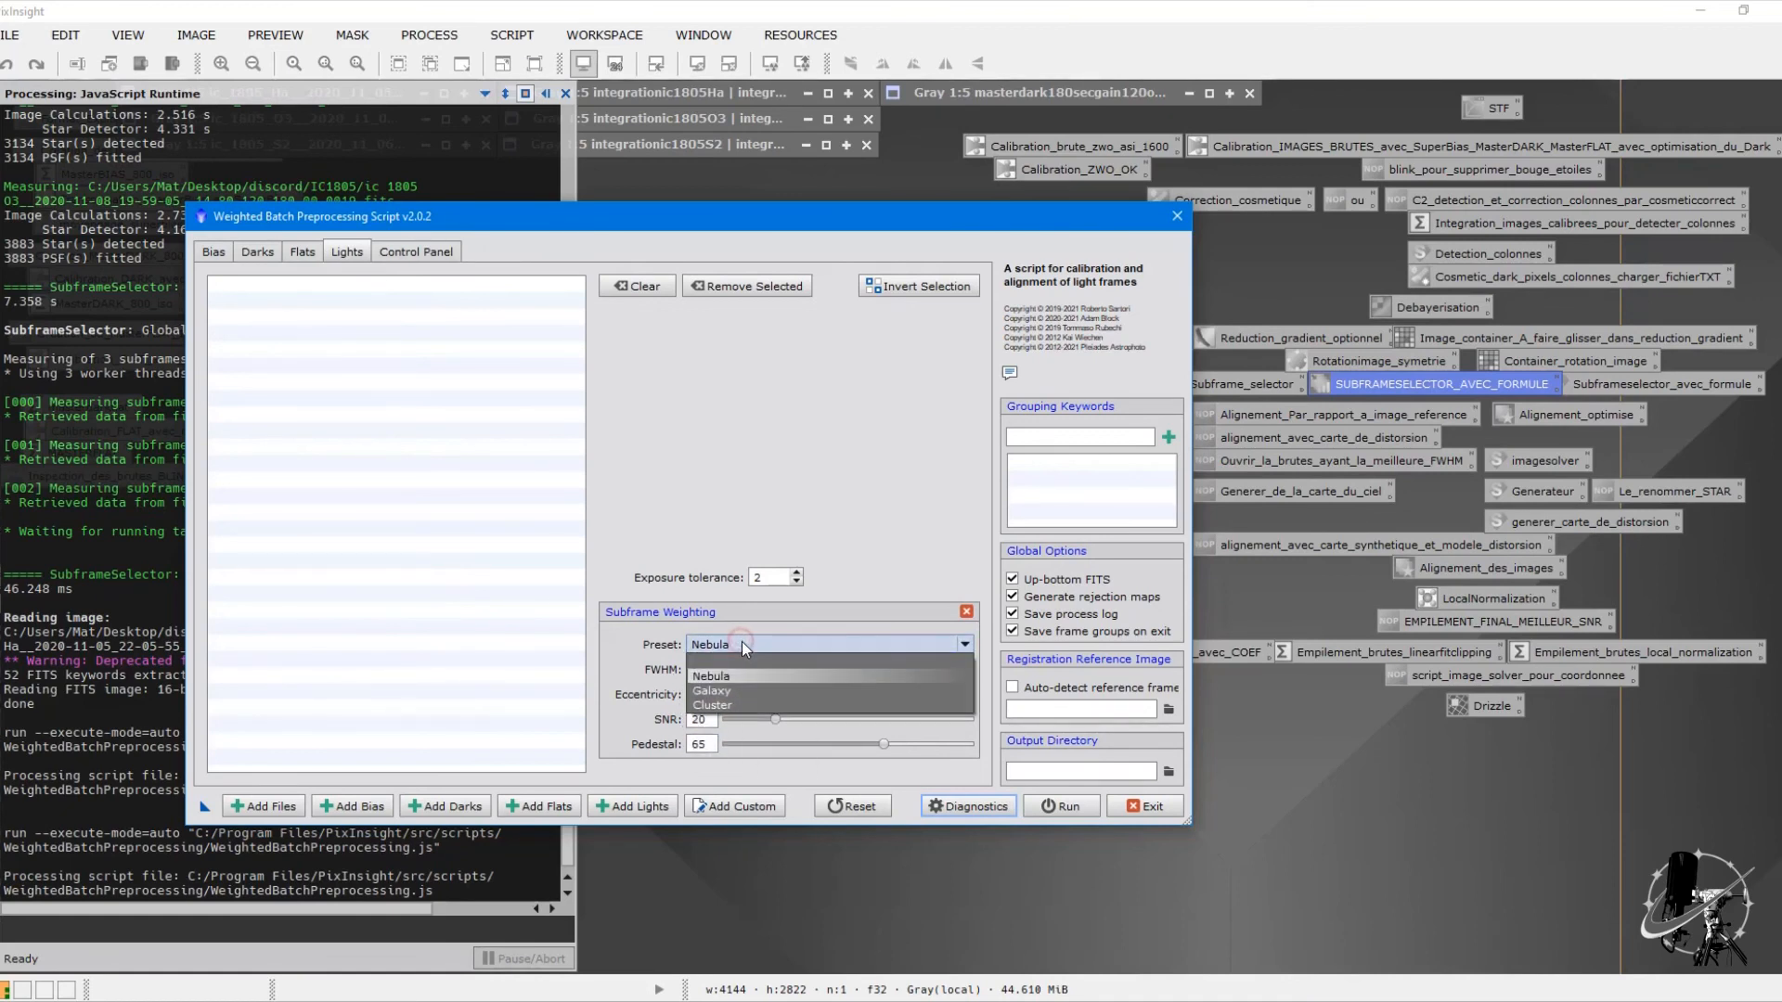
pyautogui.click(744, 644)
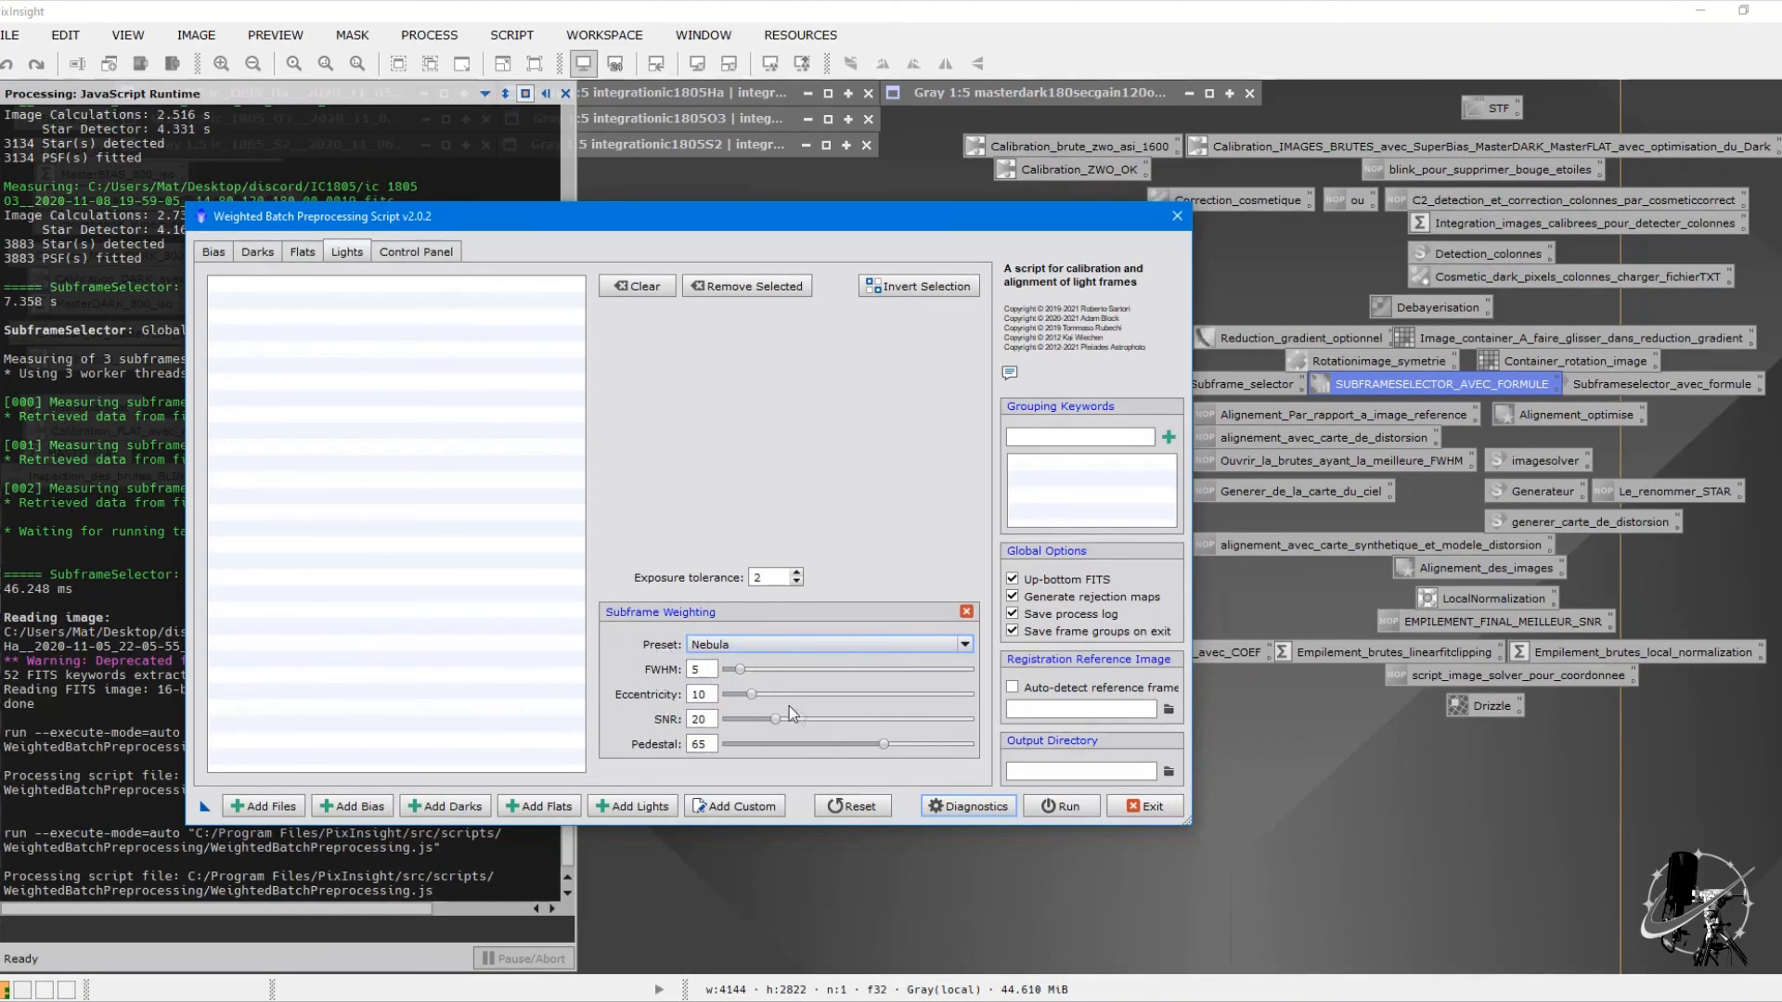
# Step: Set the subframe weighting pedestal to 50, eccentricity to 15 and FWHM to 15
pyautogui.moveTo(883, 750); pyautogui.dragTo(847, 754)
pyautogui.doubleClick(694, 703)
pyautogui.write('15')
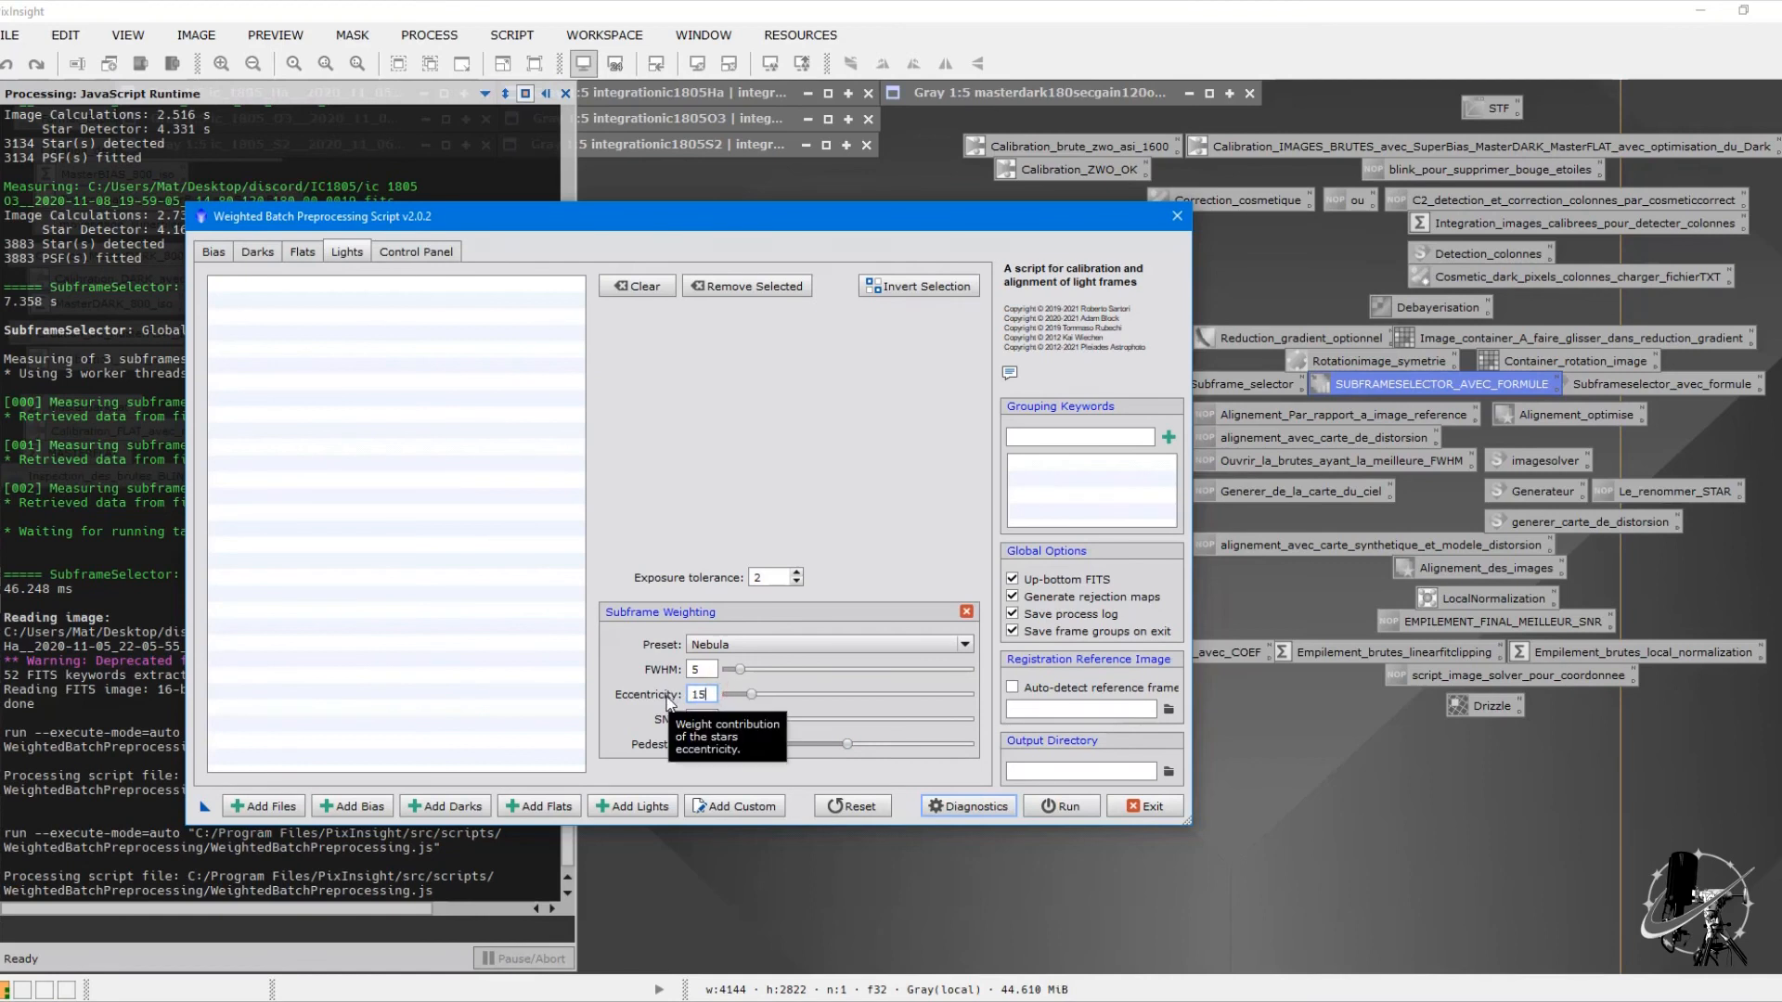
pyautogui.click(715, 669)
pyautogui.press('BackSpace')
pyautogui.write('15')
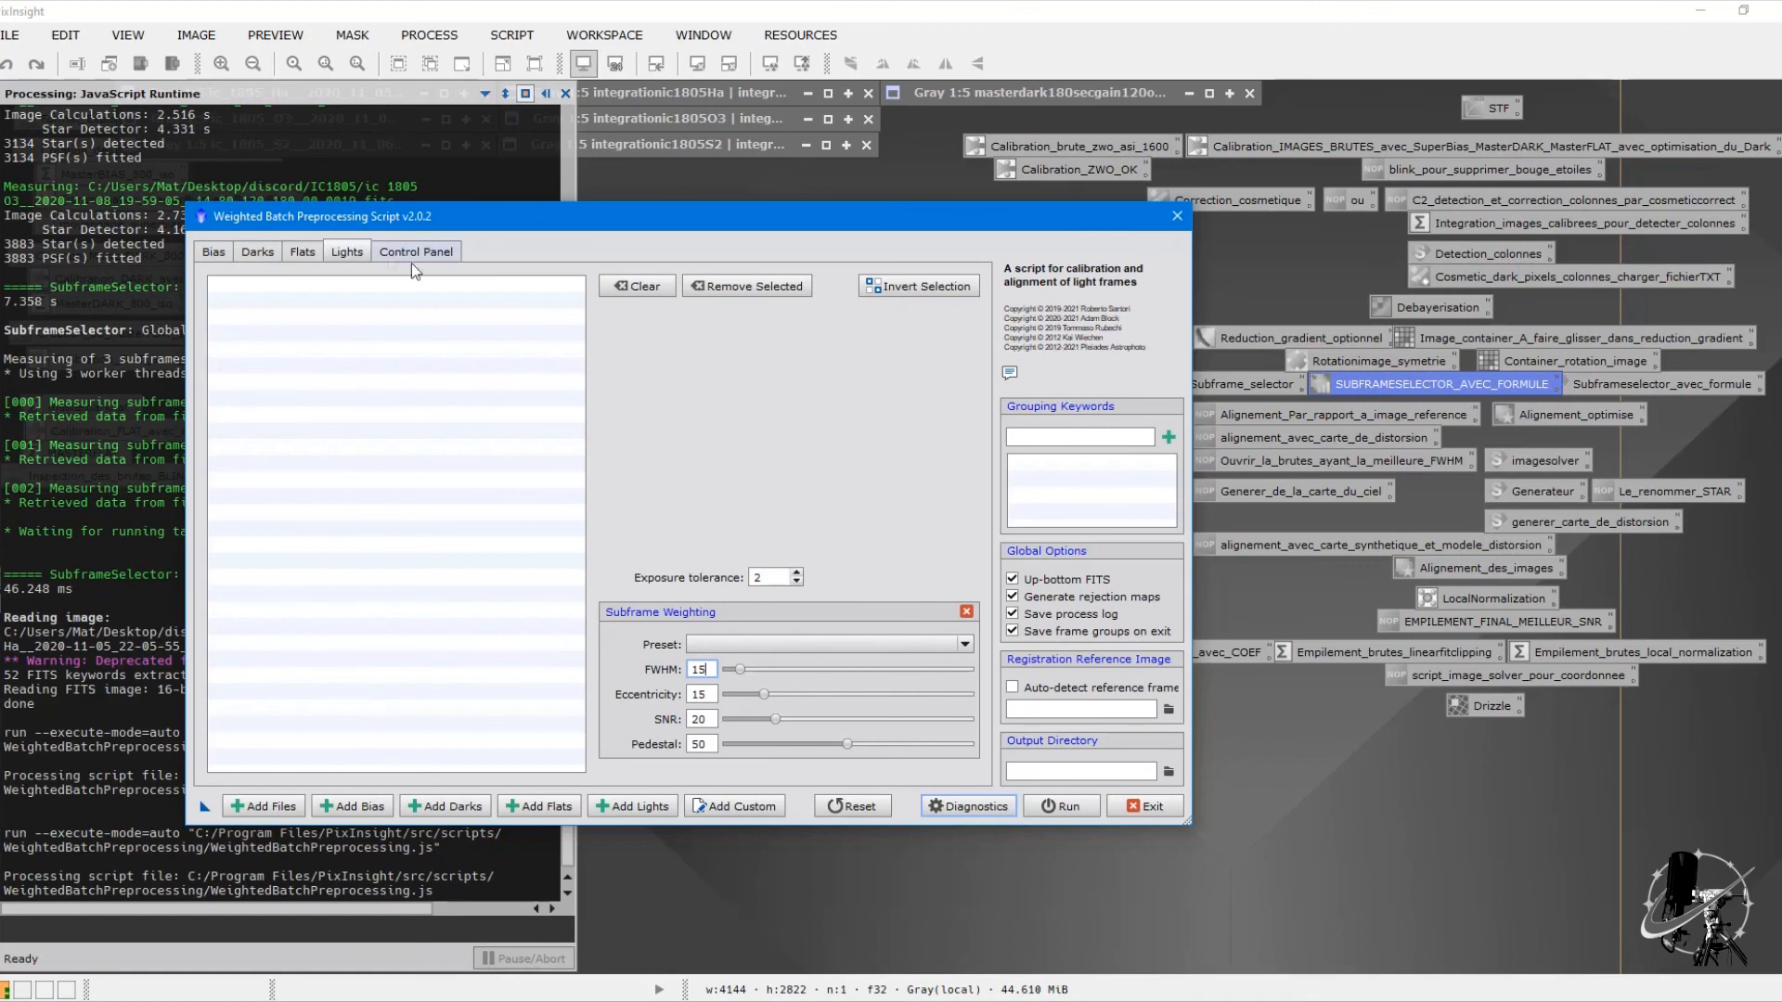
# Step: Review the Bias, Darks, Flats and Lights settings, and exit the WeightedBatchPreprocessing script without running it
pyautogui.click(212, 253)
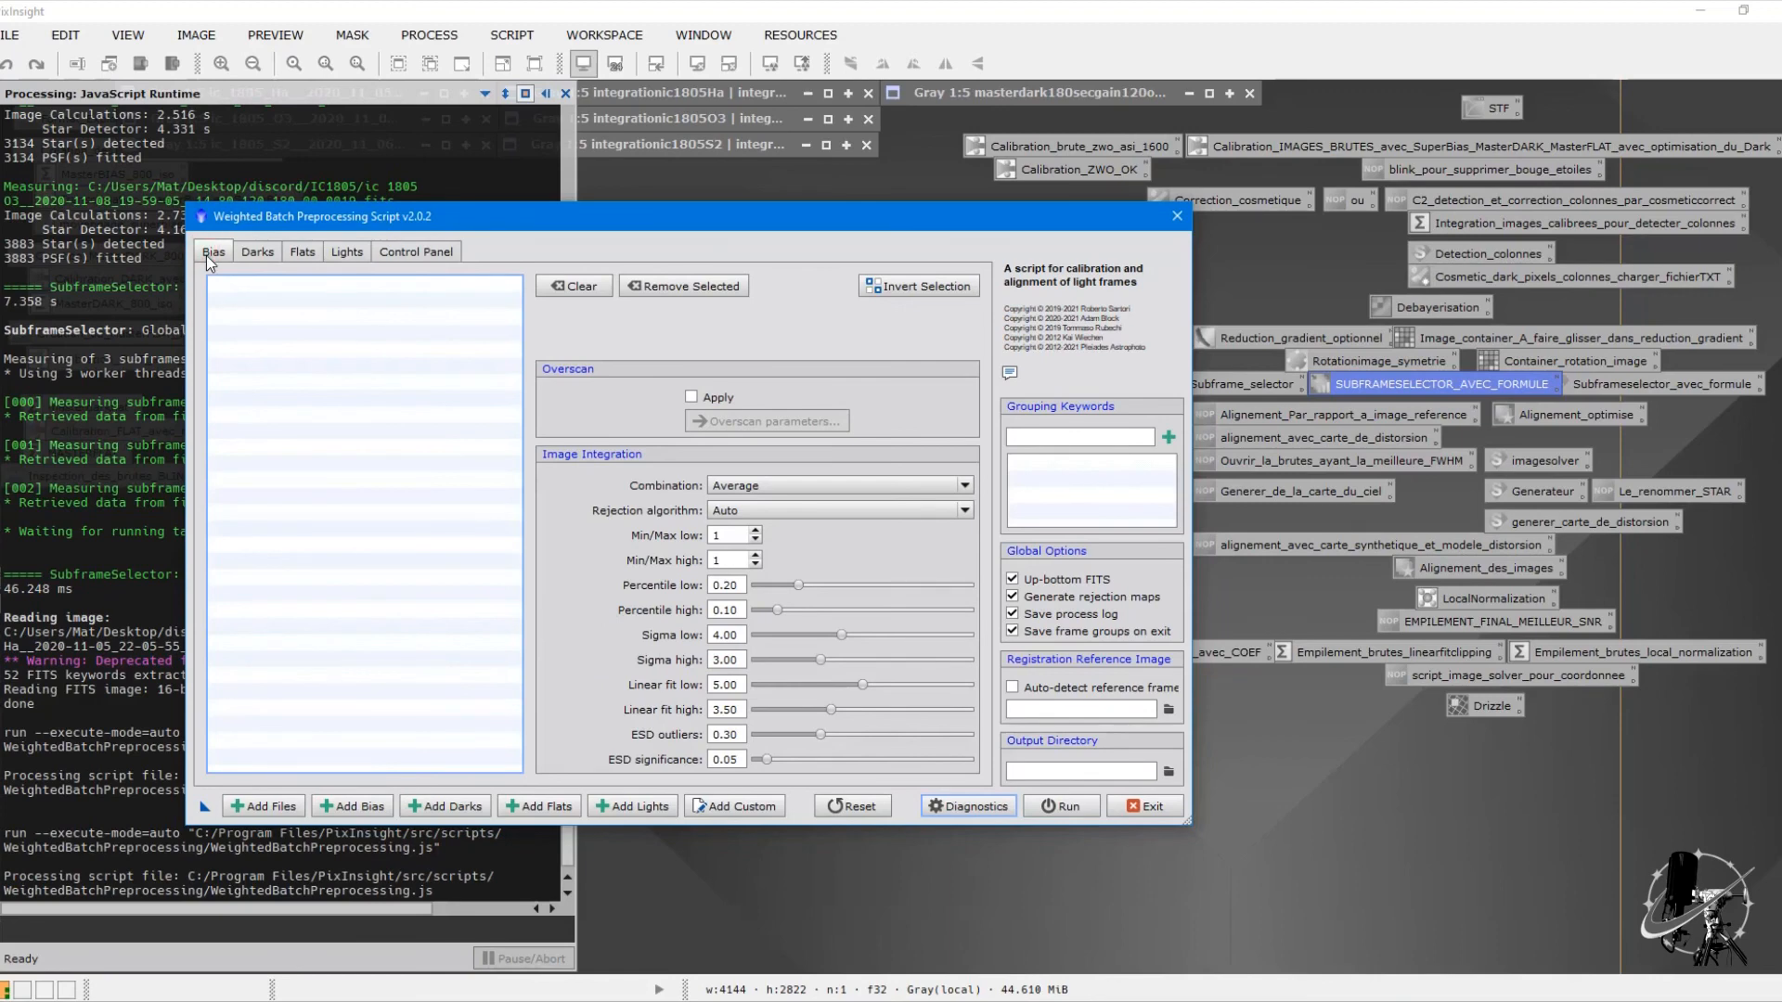
pyautogui.click(257, 252)
pyautogui.click(302, 253)
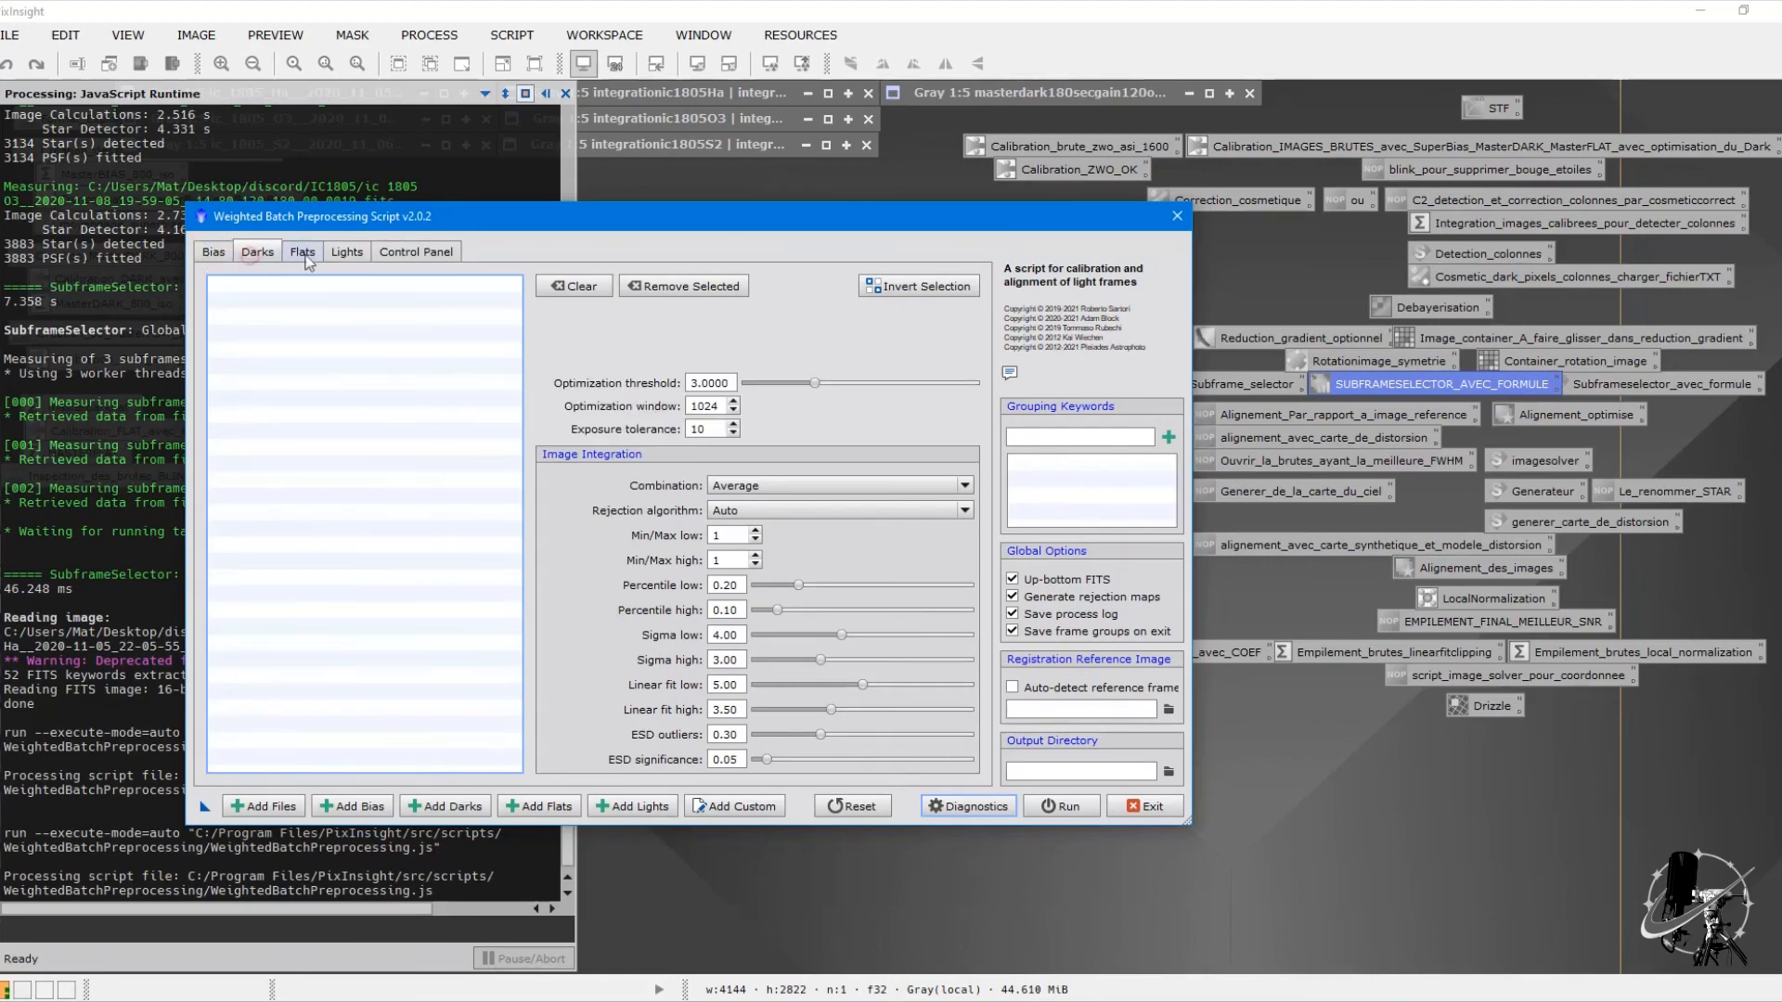
pyautogui.click(343, 256)
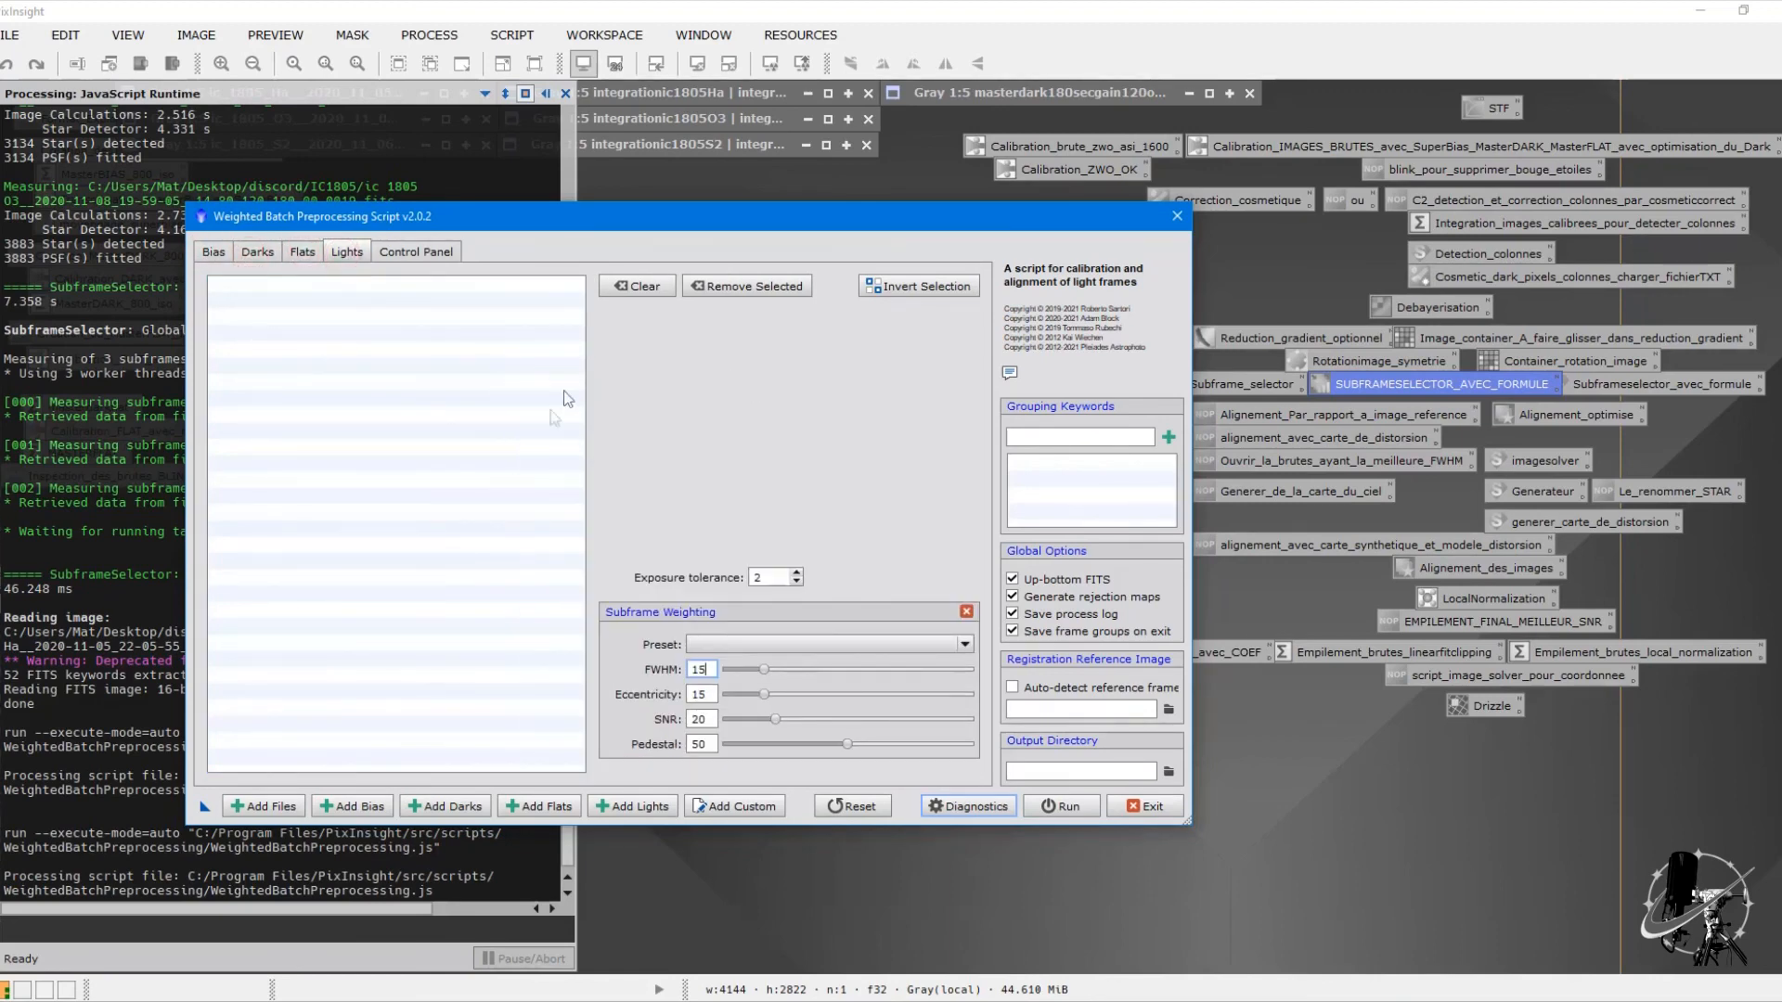
pyautogui.click(1176, 215)
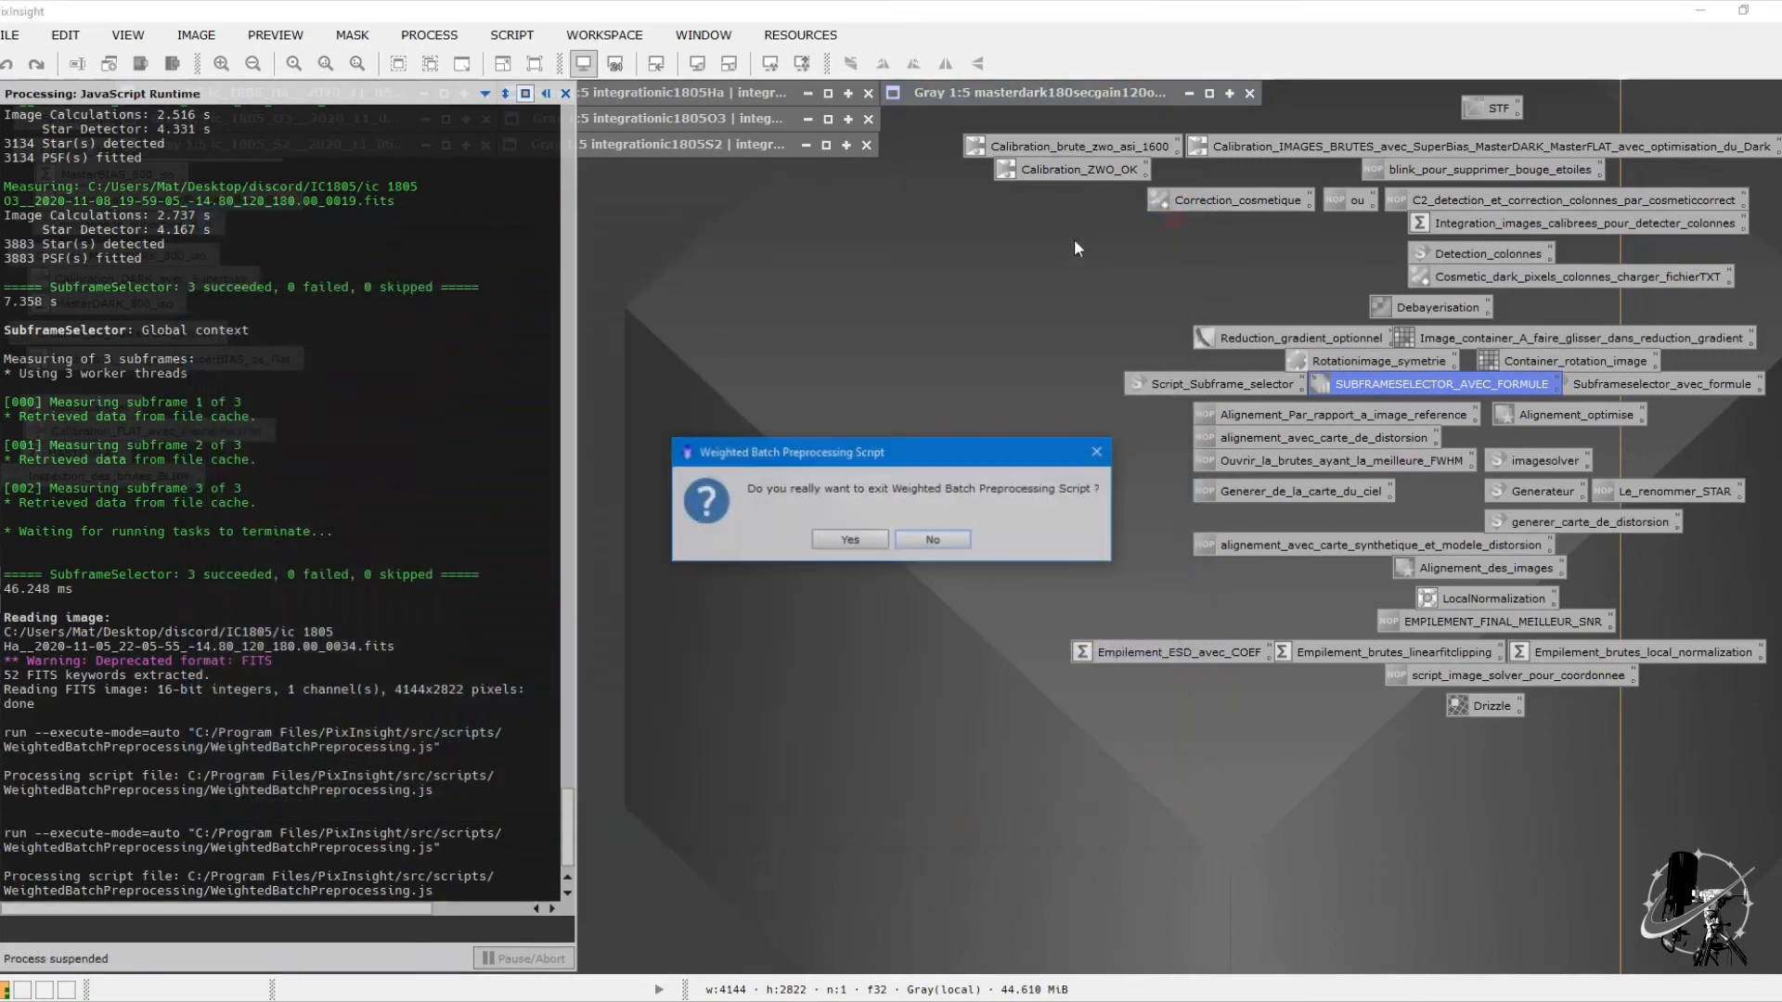
pyautogui.click(852, 536)
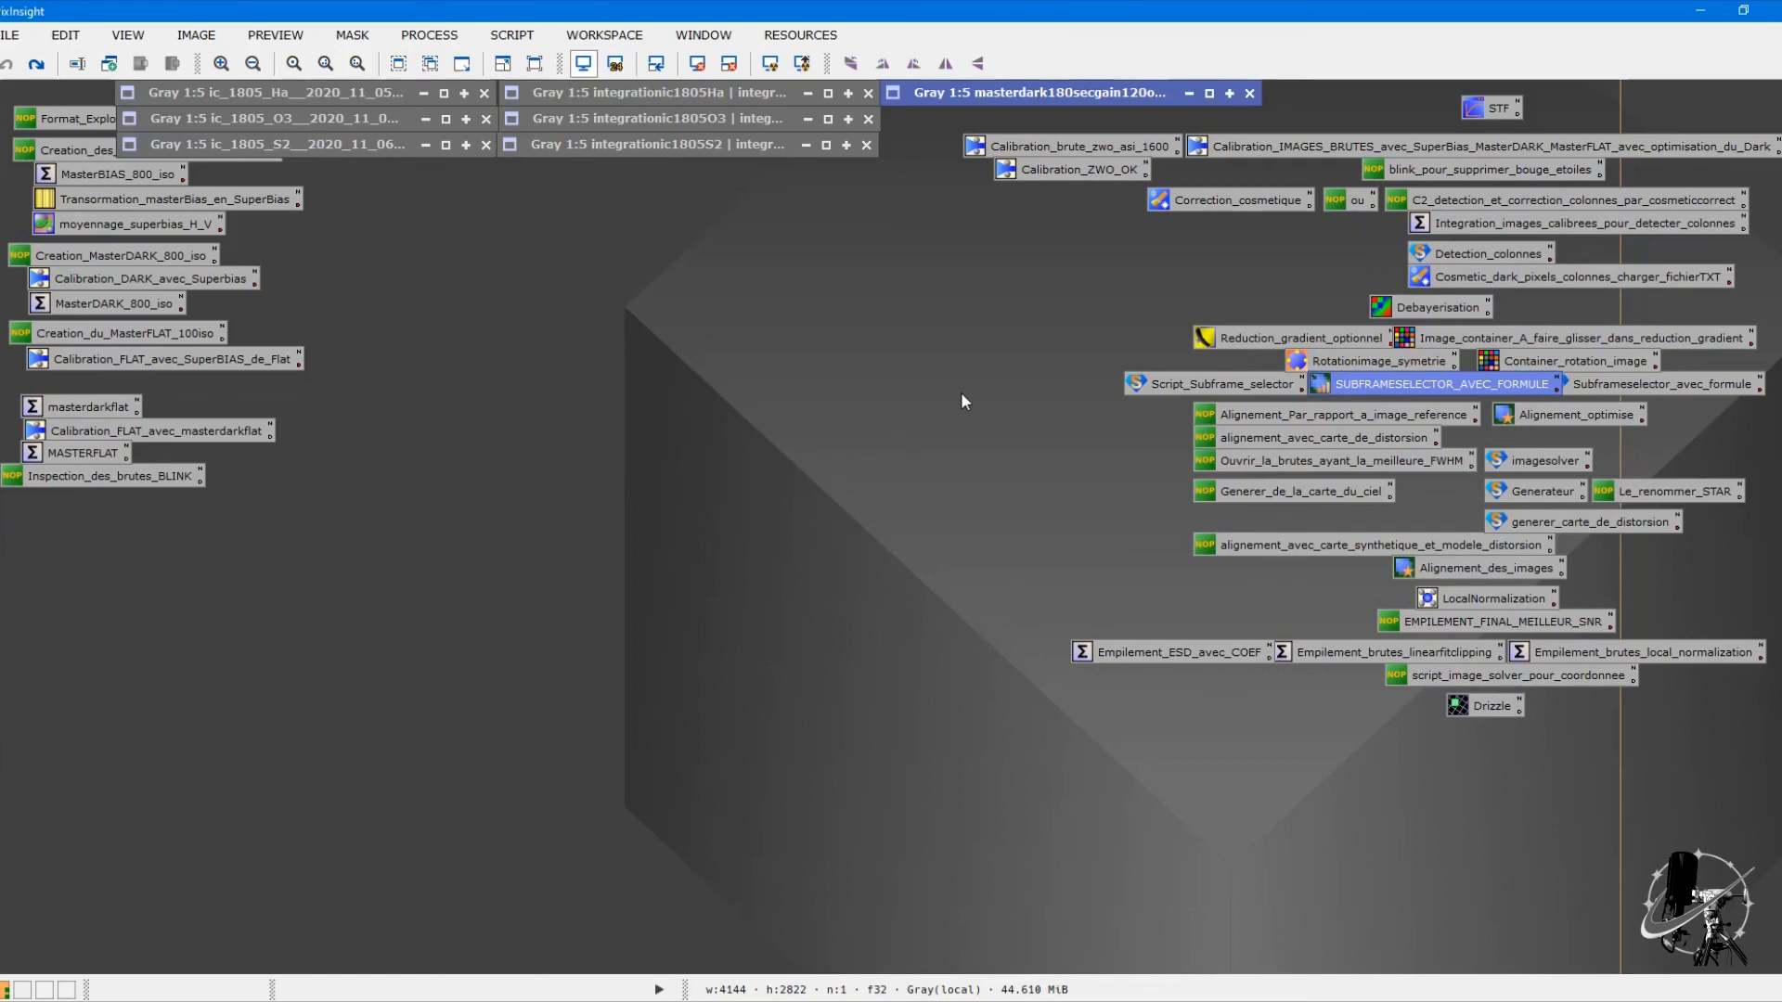
# Step: View the saved Calibration_ZWO_OK process and close it, and confirm exiting the WeightedBatchPreprocessing script
pyautogui.doubleClick(1077, 169)
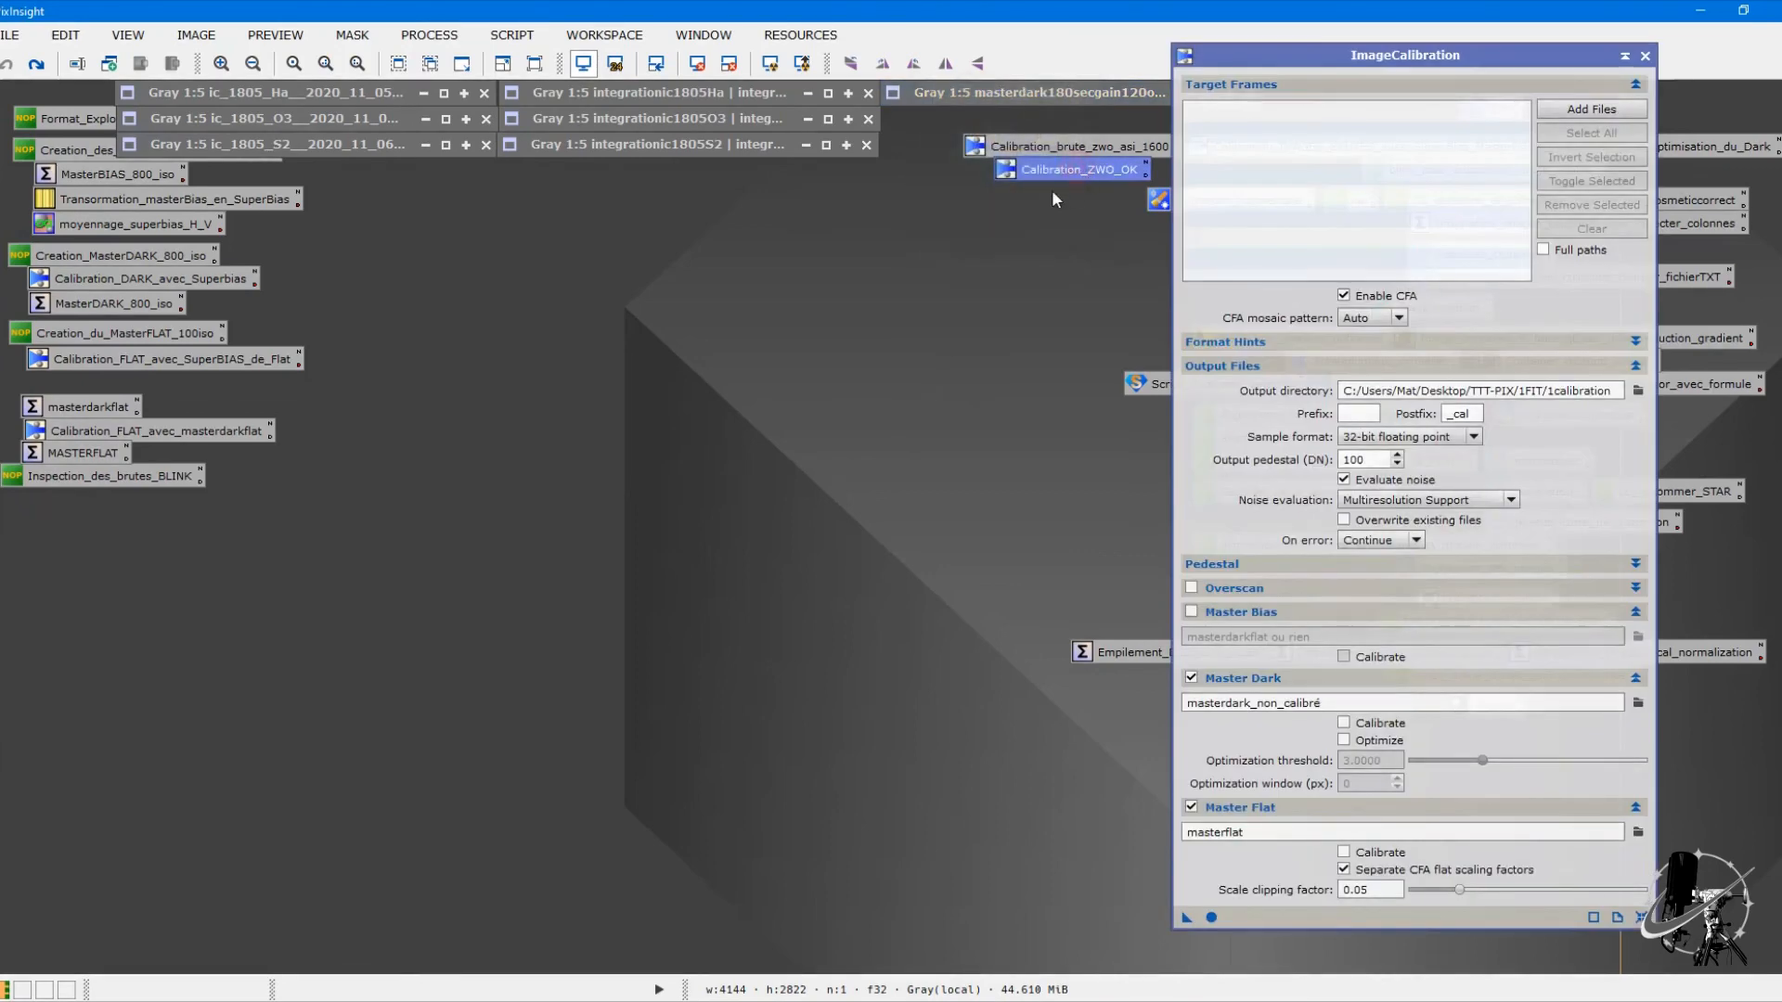
pyautogui.click(1644, 55)
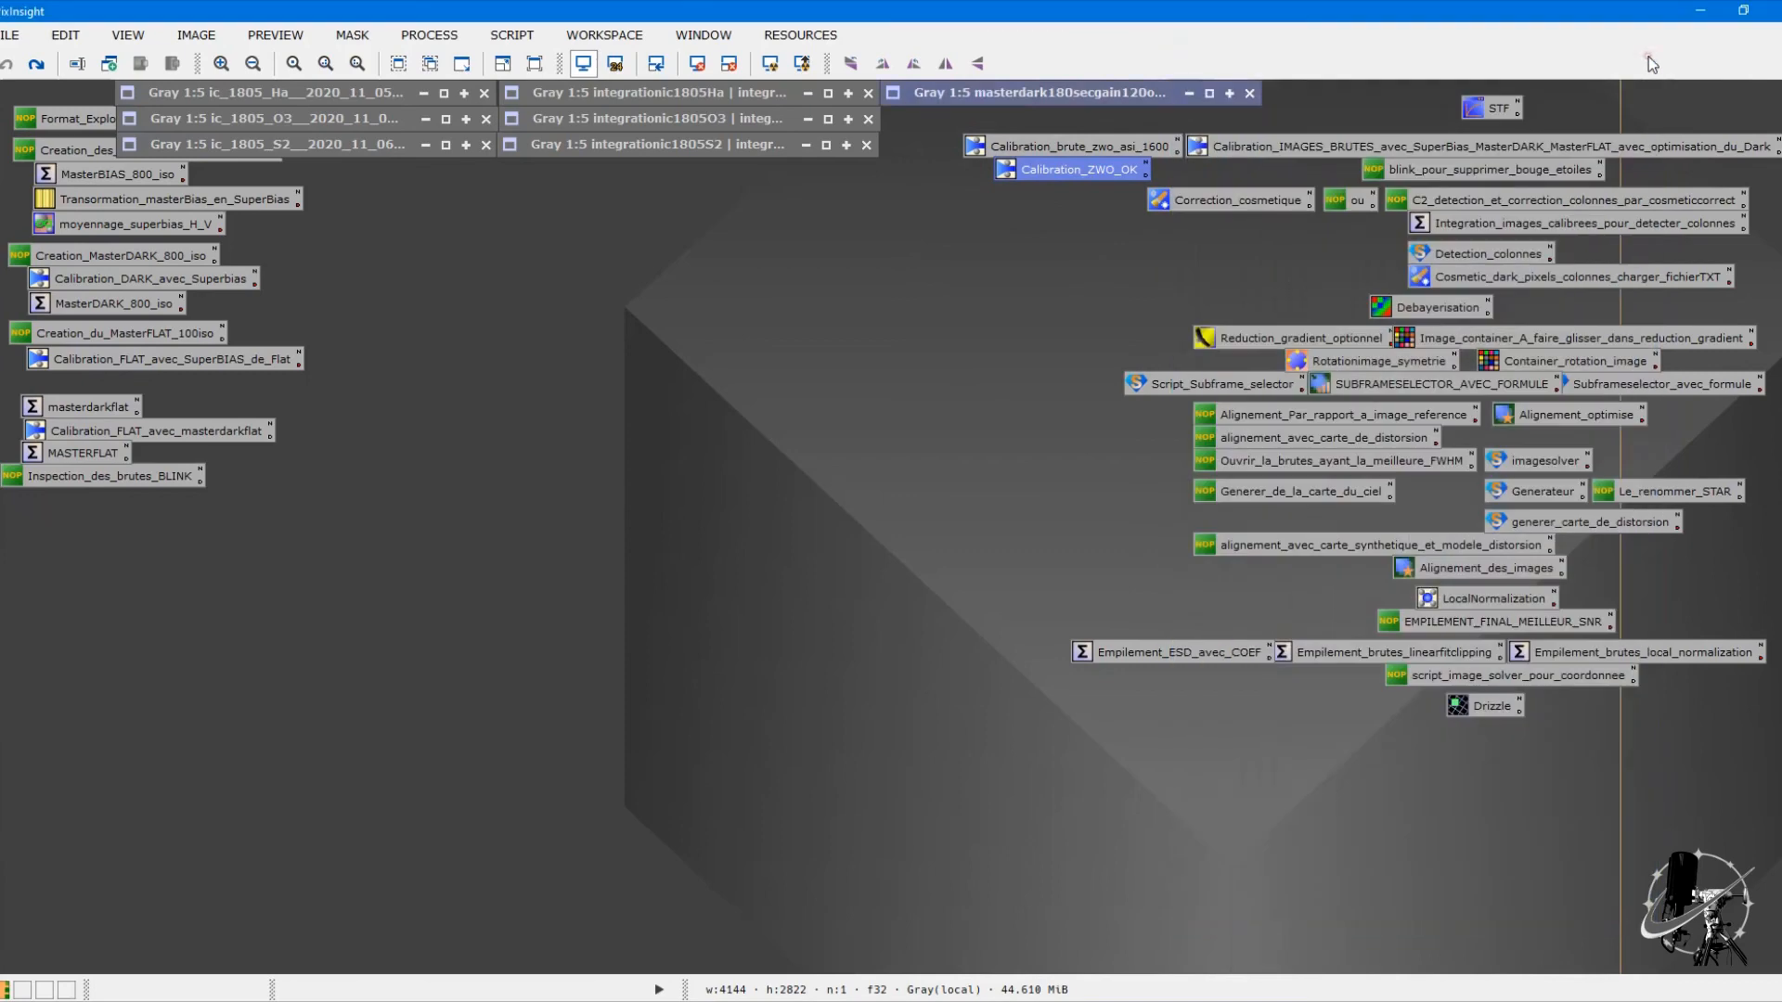
pyautogui.click(961, 350)
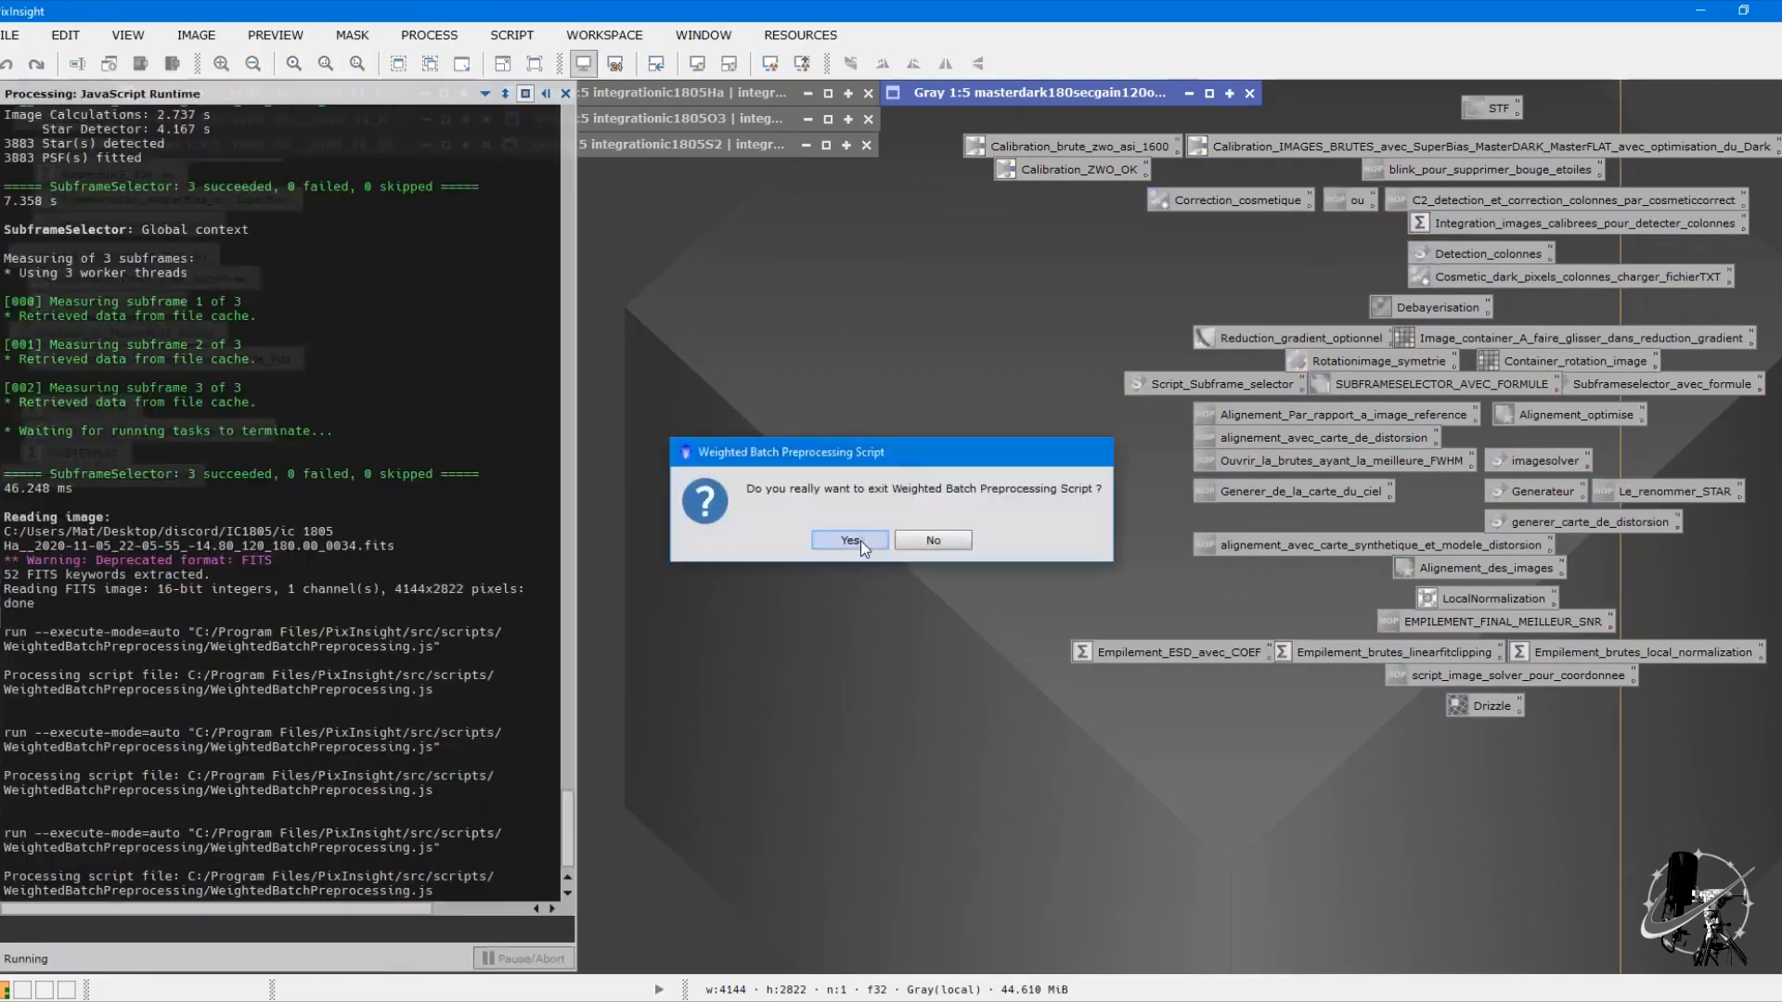
pyautogui.click(860, 540)
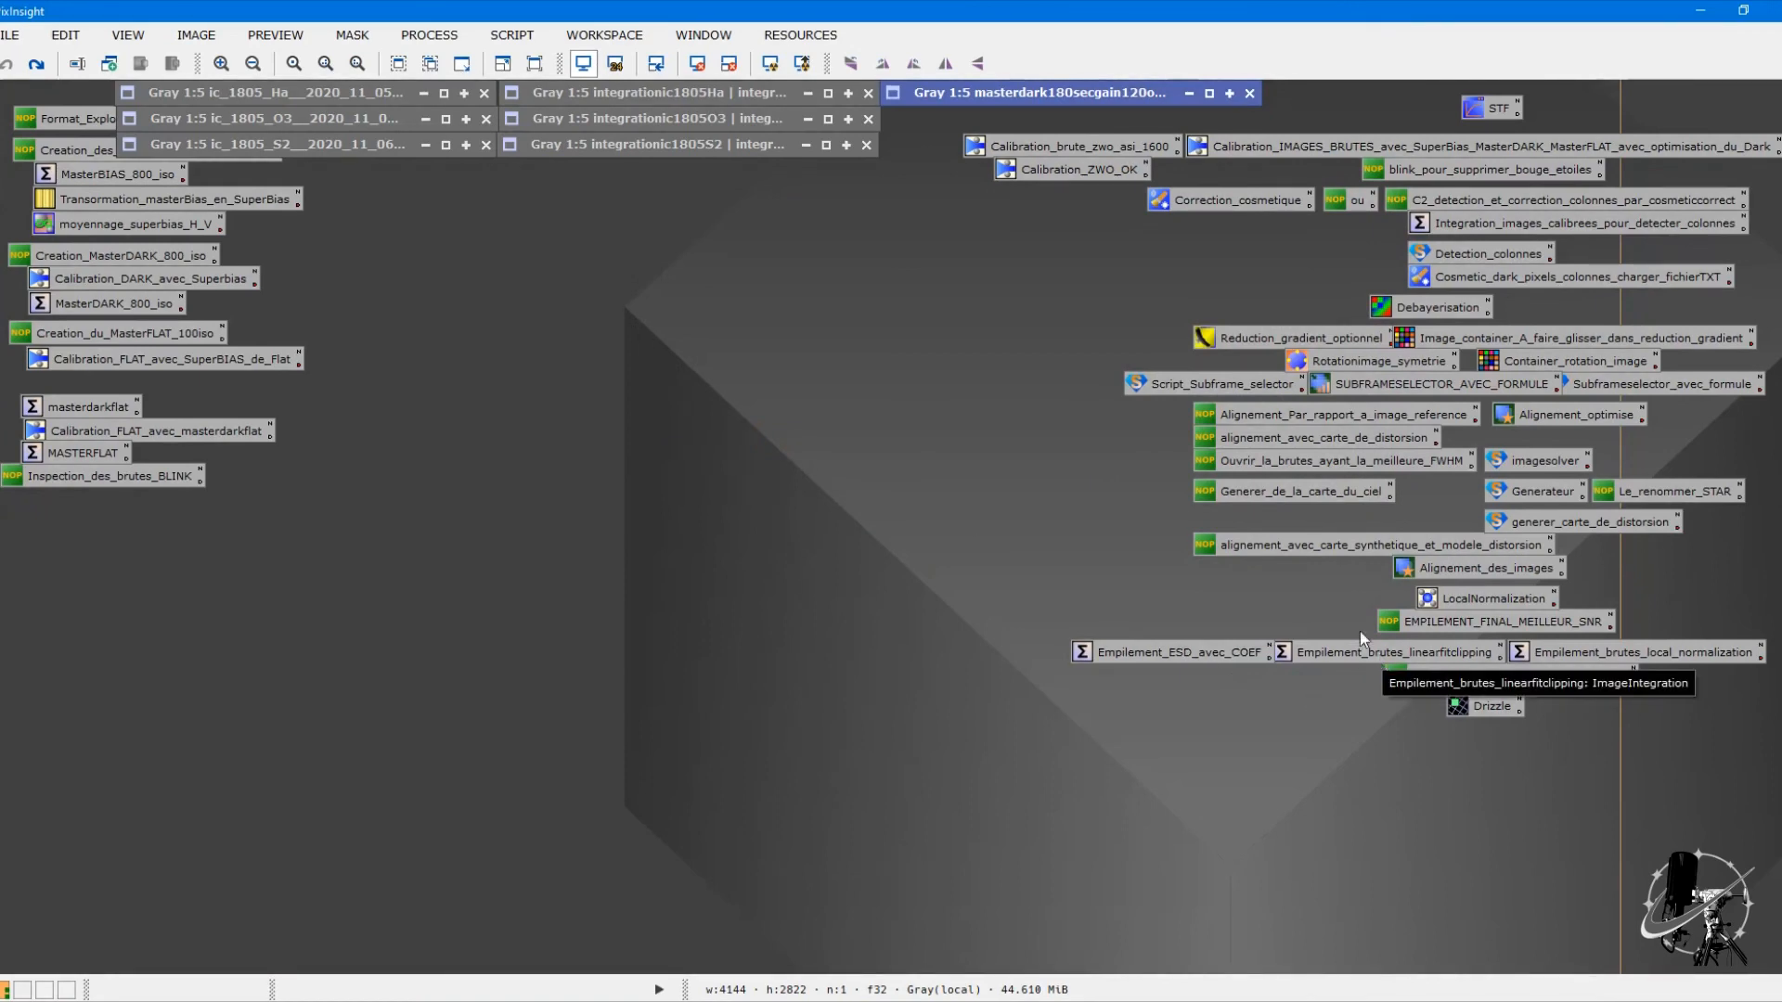
# Step: Review the calibration settings in Calibration_ZWO_OK and the ESD rejection settings in Empilement_ESD_avec_COEF, closing each process
pyautogui.doubleClick(1077, 172)
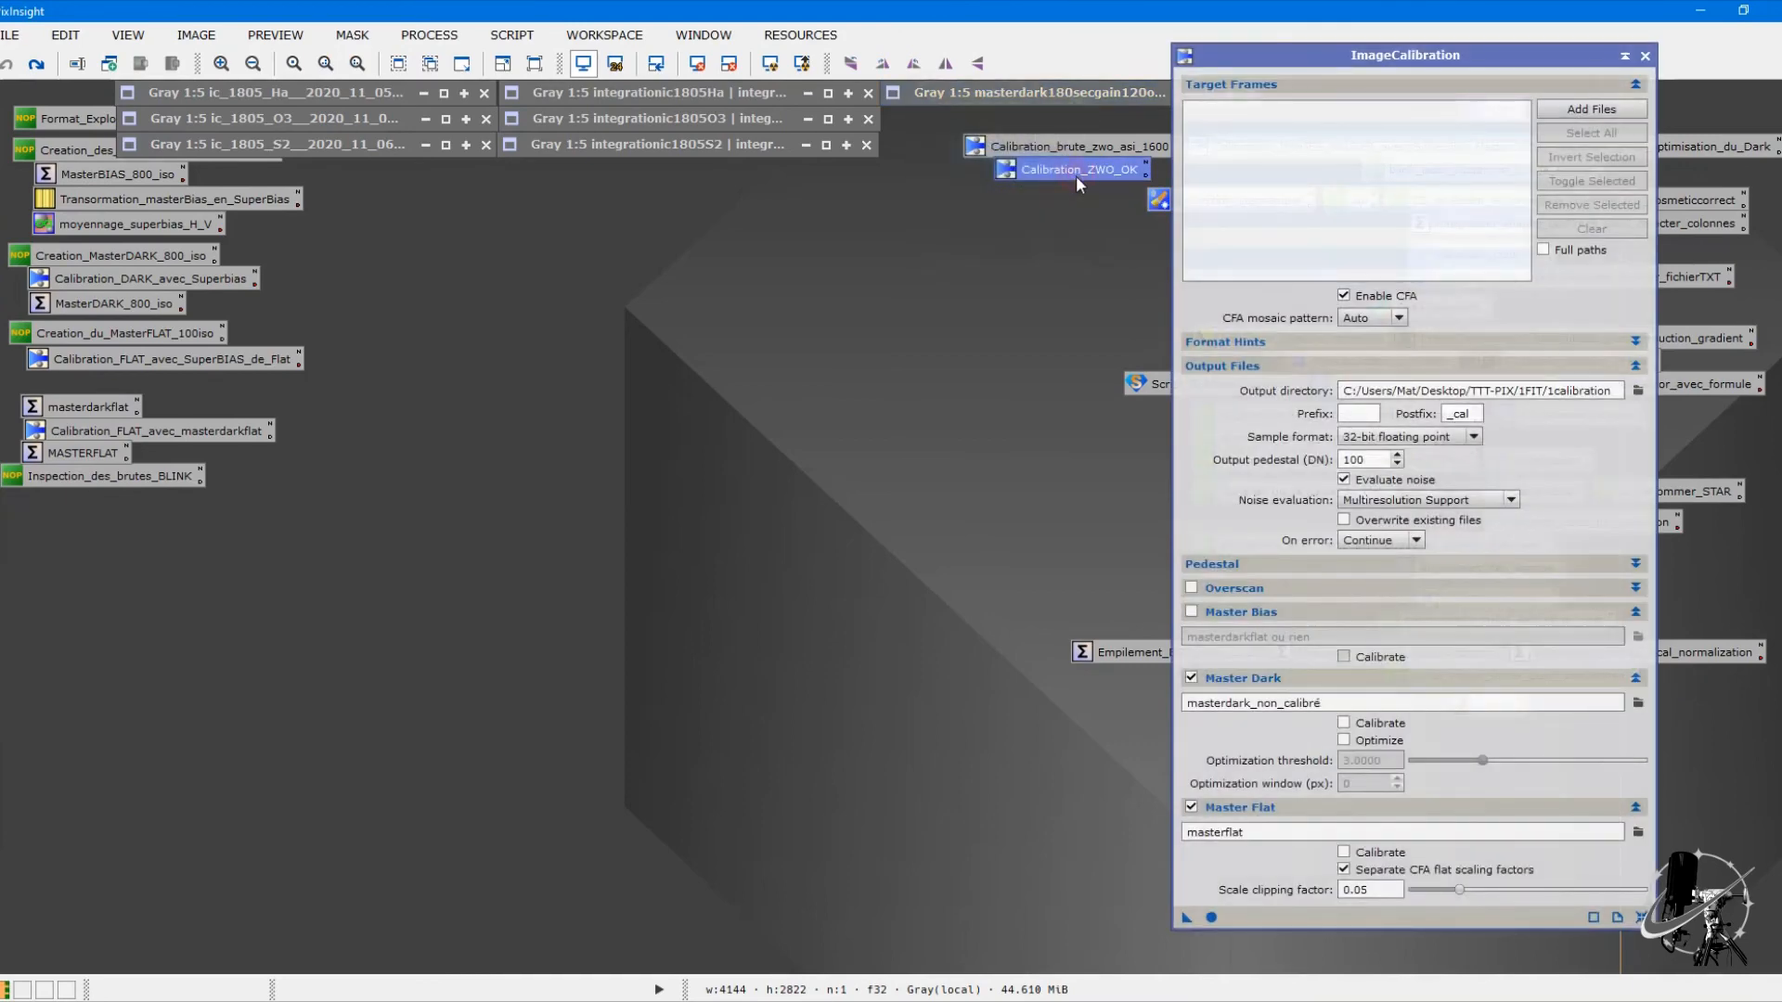
pyautogui.click(1644, 56)
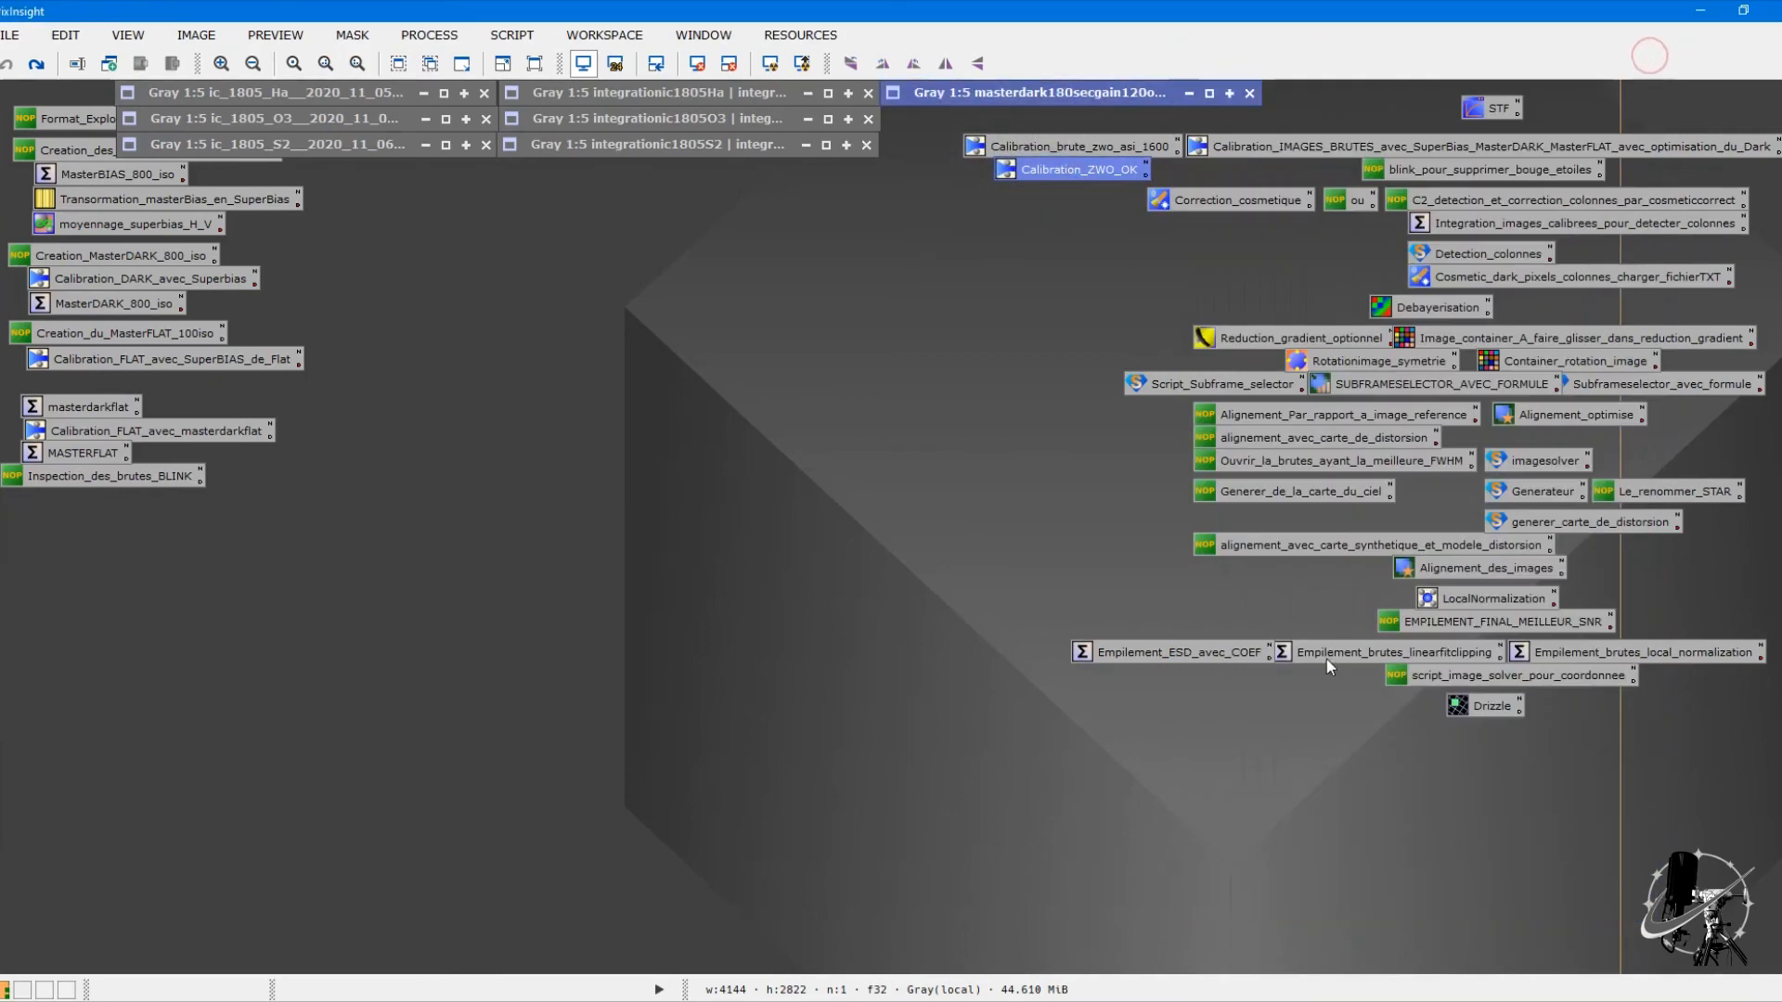
pyautogui.doubleClick(1182, 652)
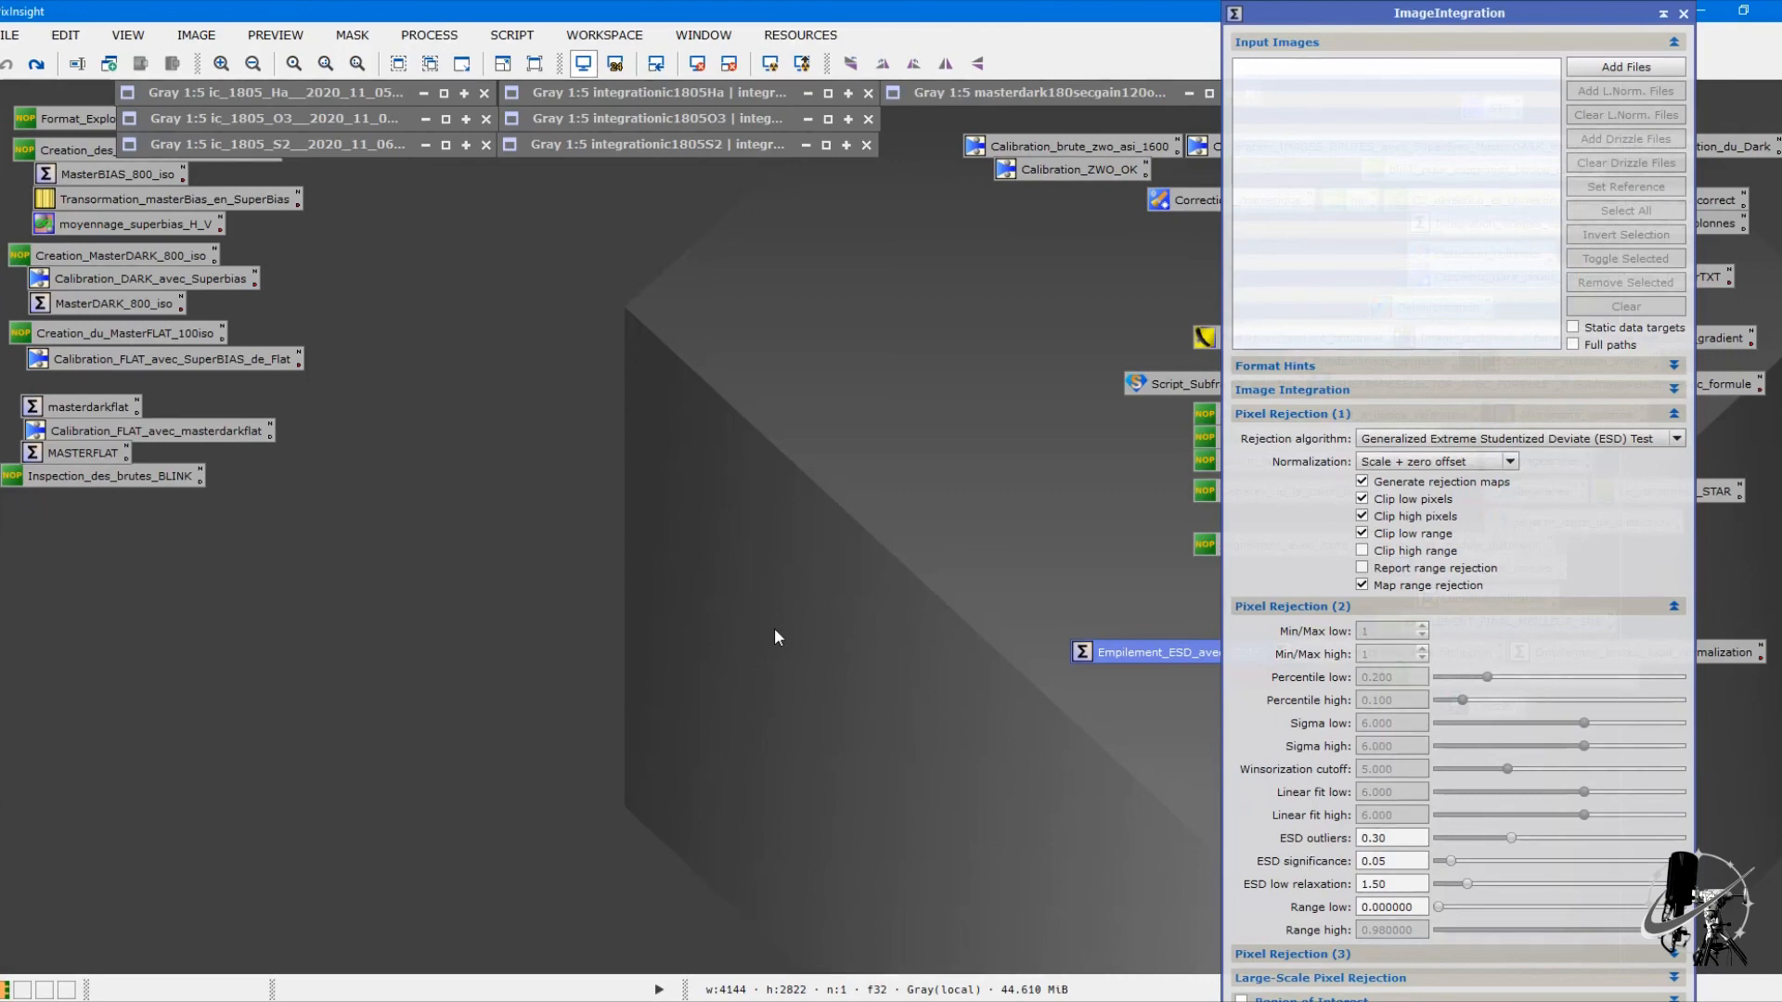
pyautogui.click(1684, 15)
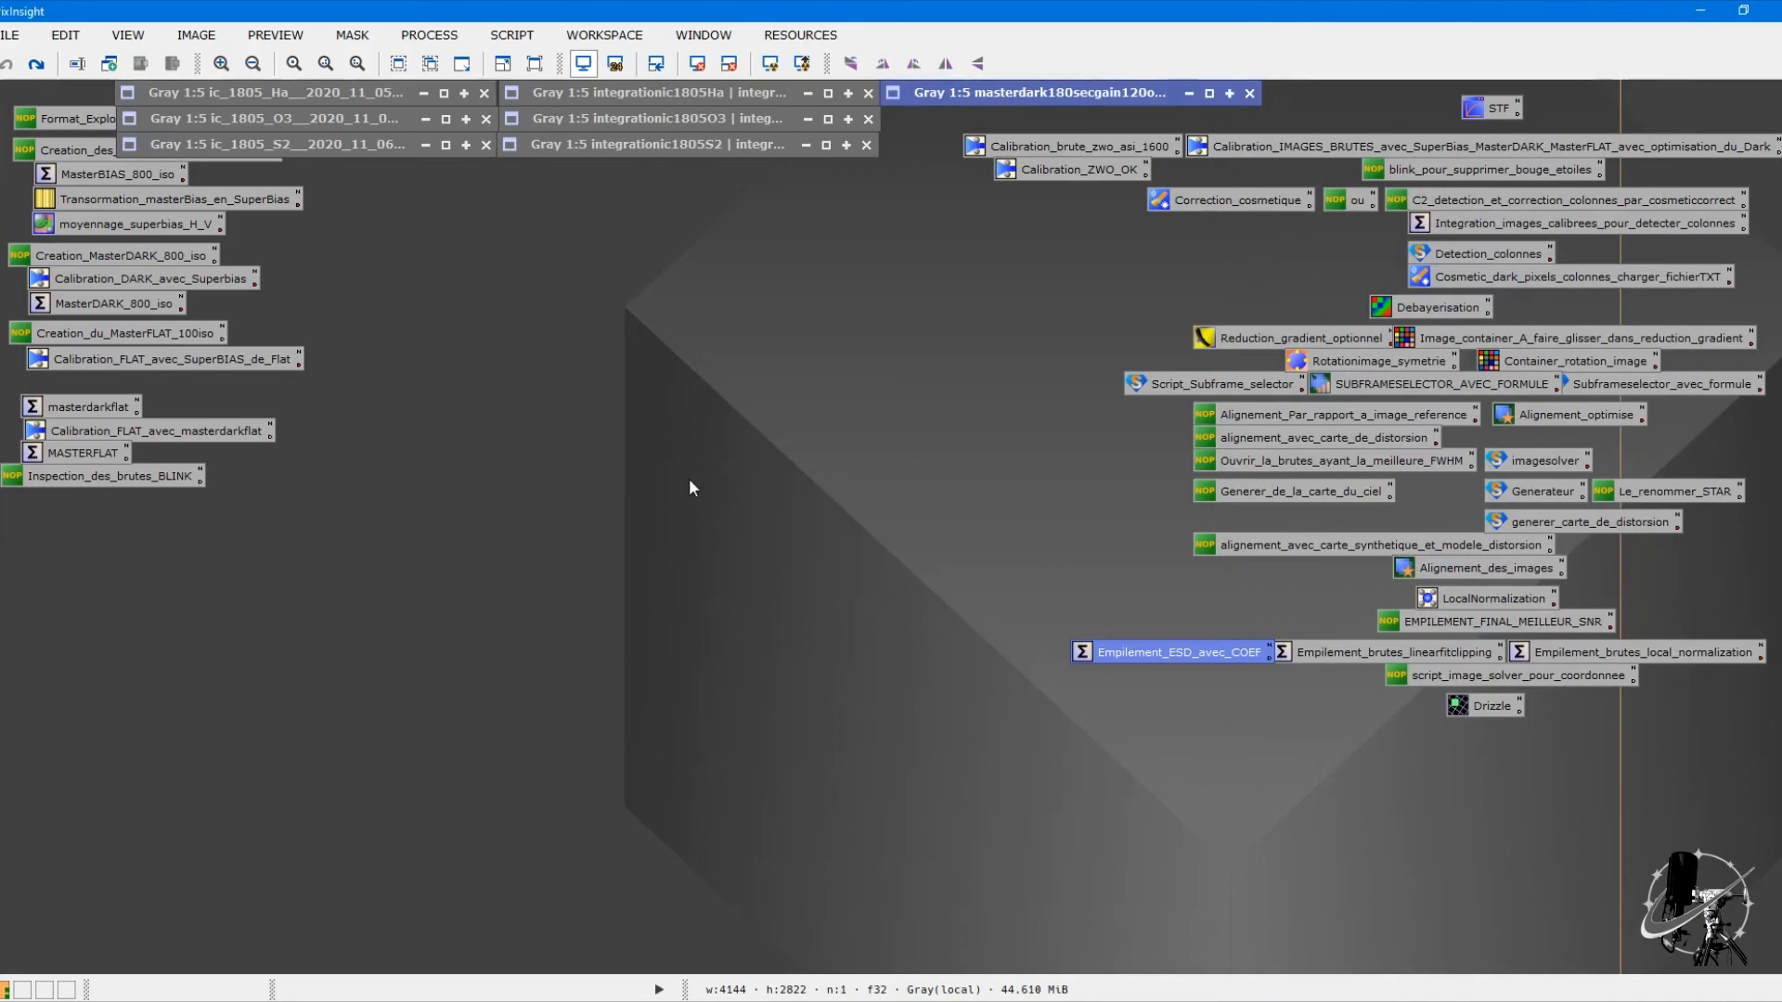
pyautogui.moveTo(2, 140)
pyautogui.click(742, 495)
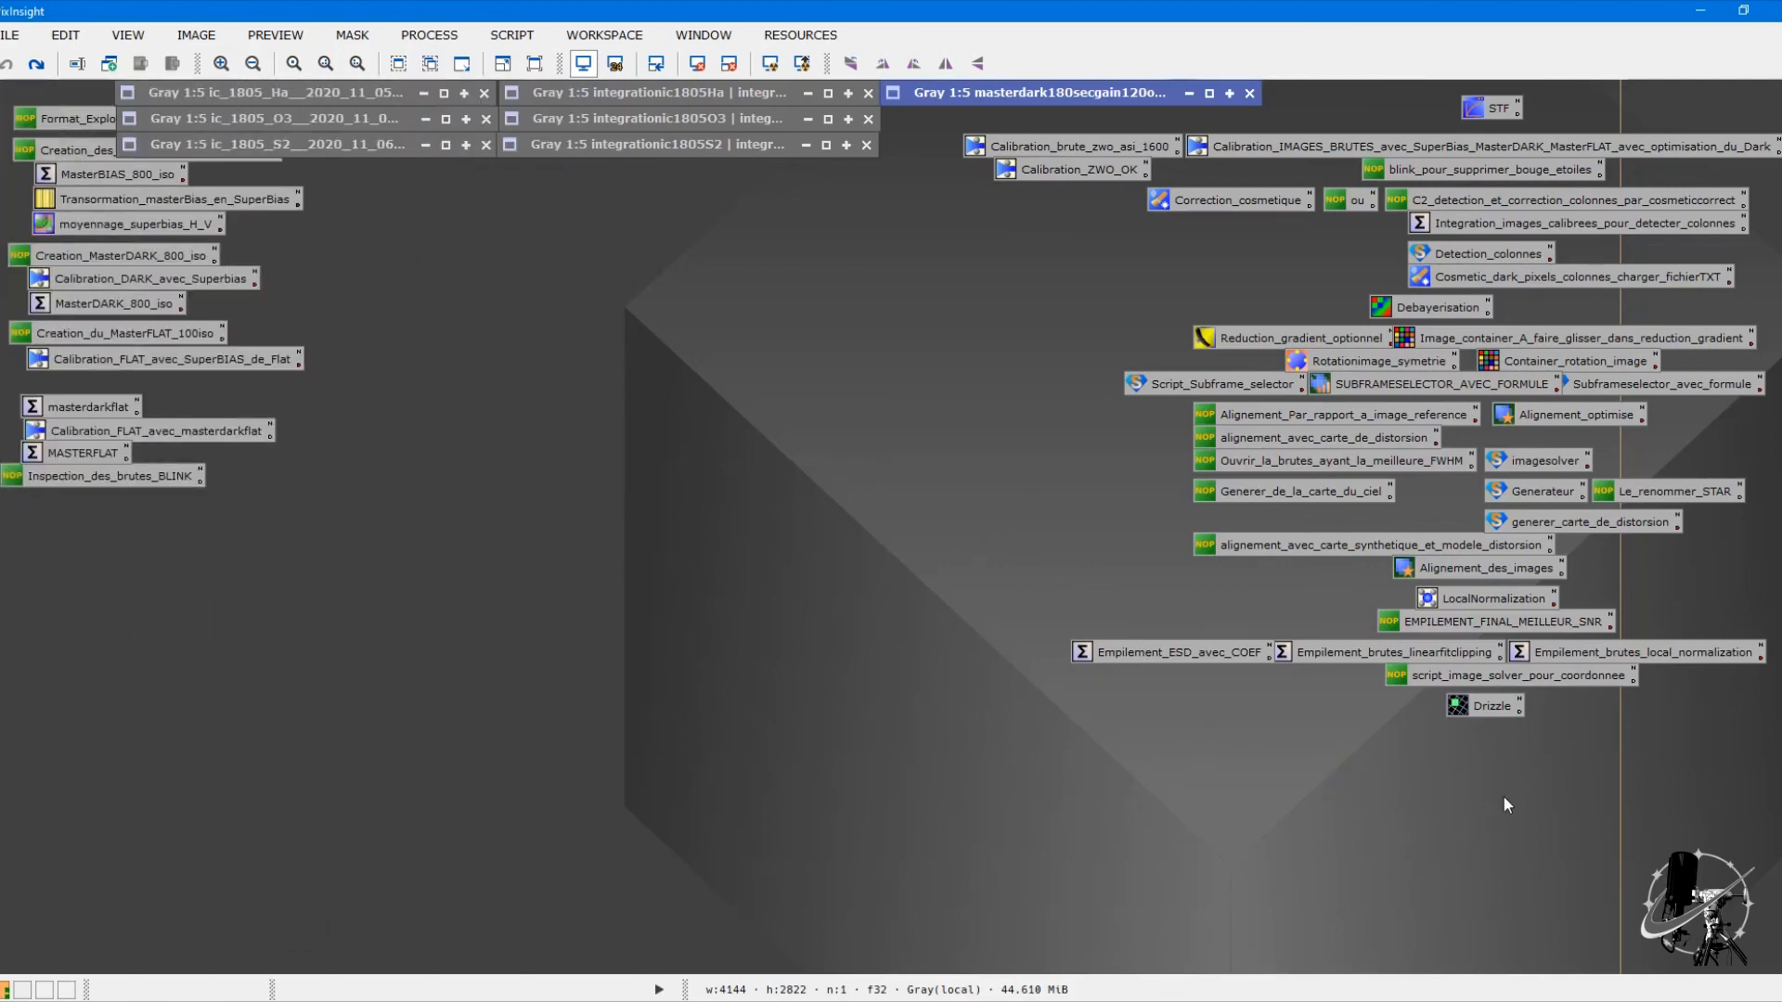
# Step: View the settings of the saved Drizzle and LocalNormalization processes, closing each one
pyautogui.click(1501, 706)
pyautogui.doubleClick(1501, 706)
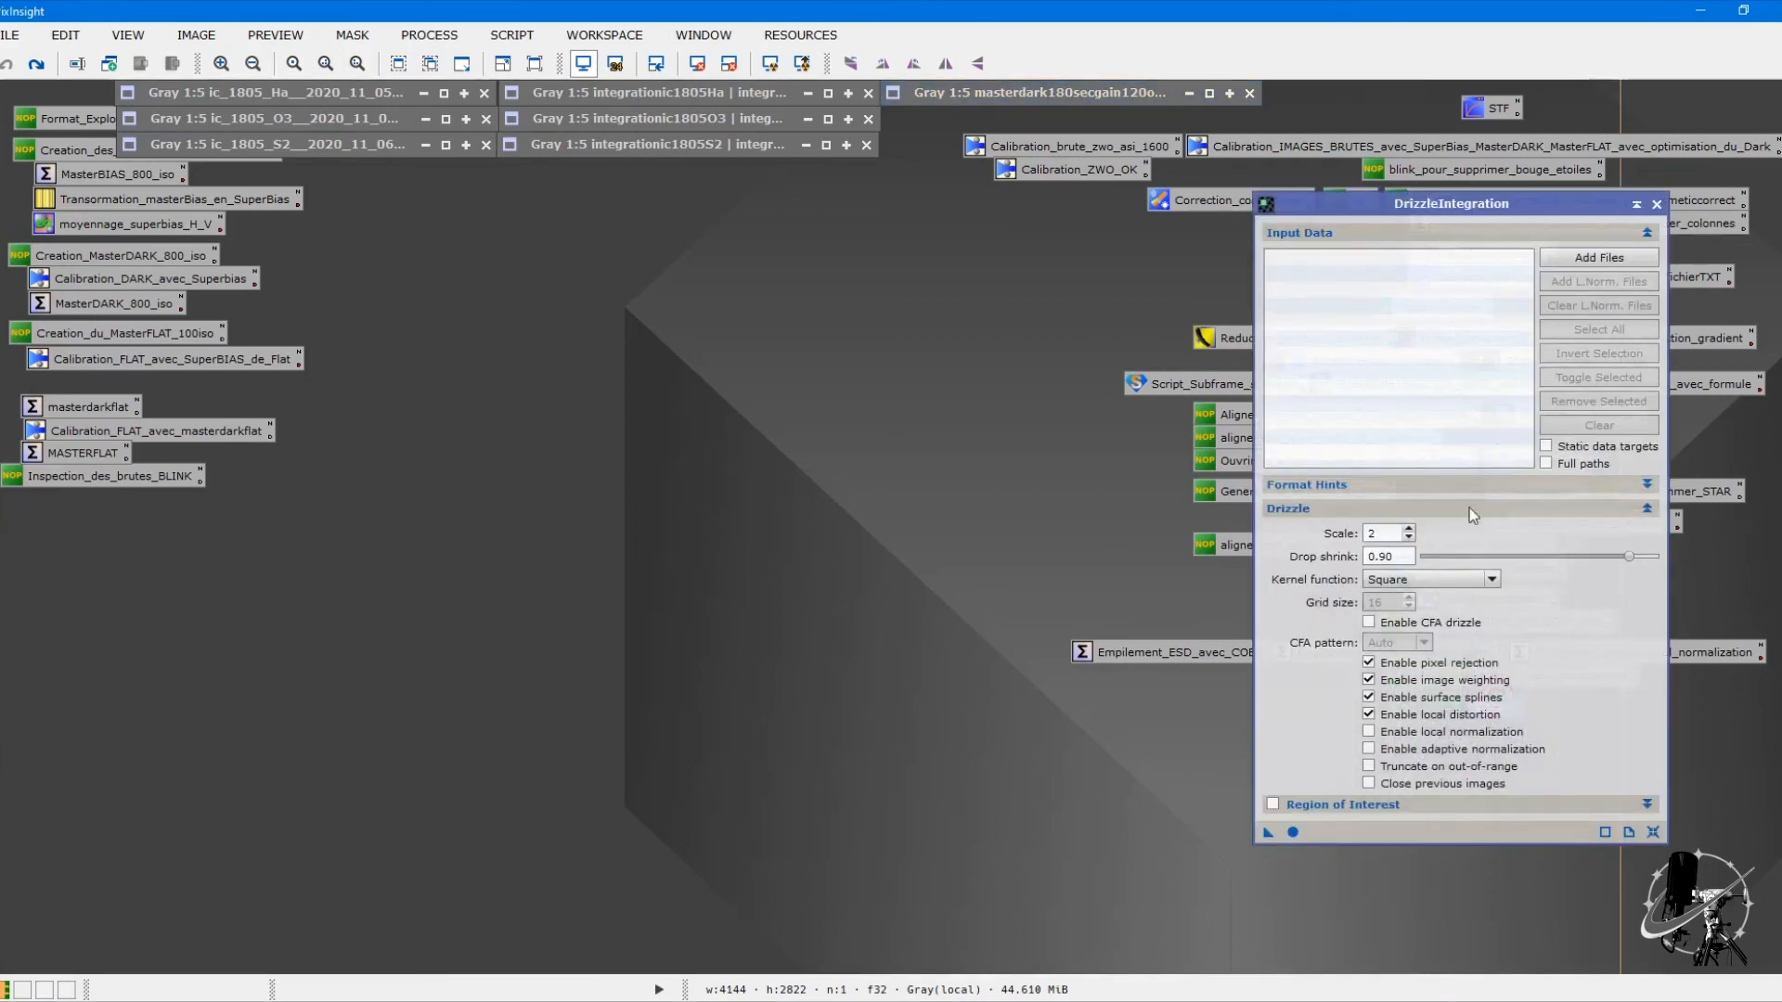
pyautogui.click(1655, 203)
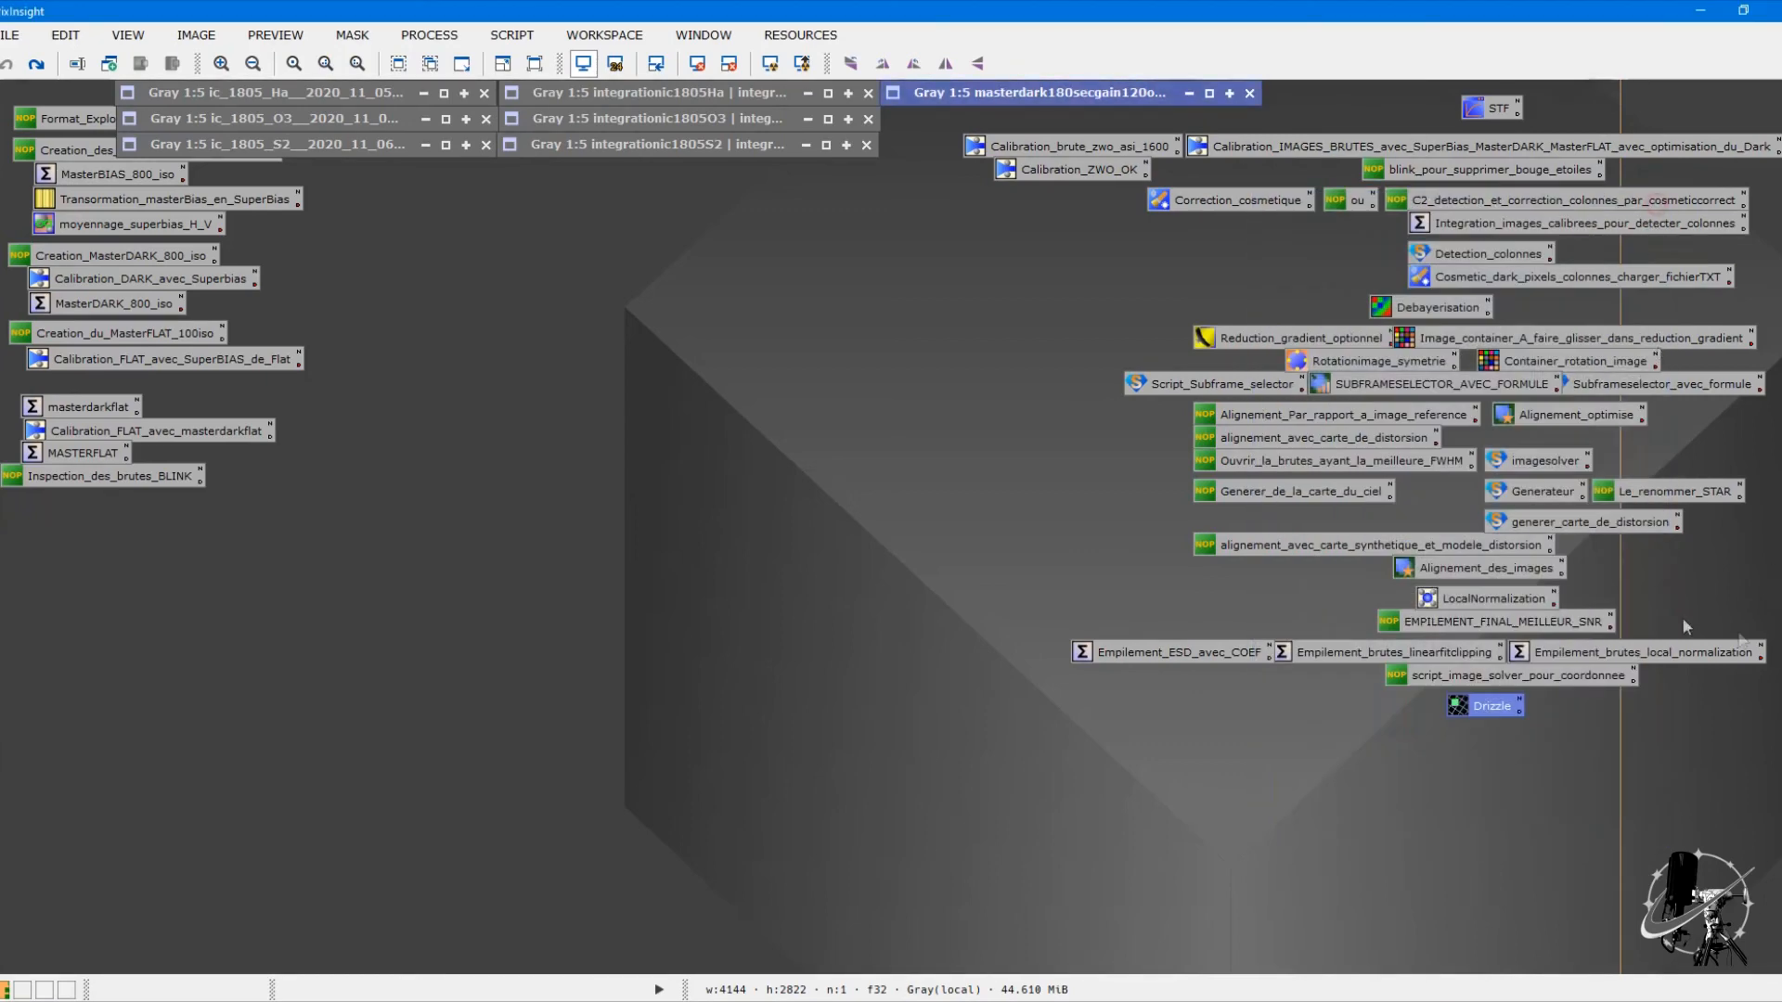
pyautogui.click(1494, 598)
pyautogui.doubleClick(1494, 599)
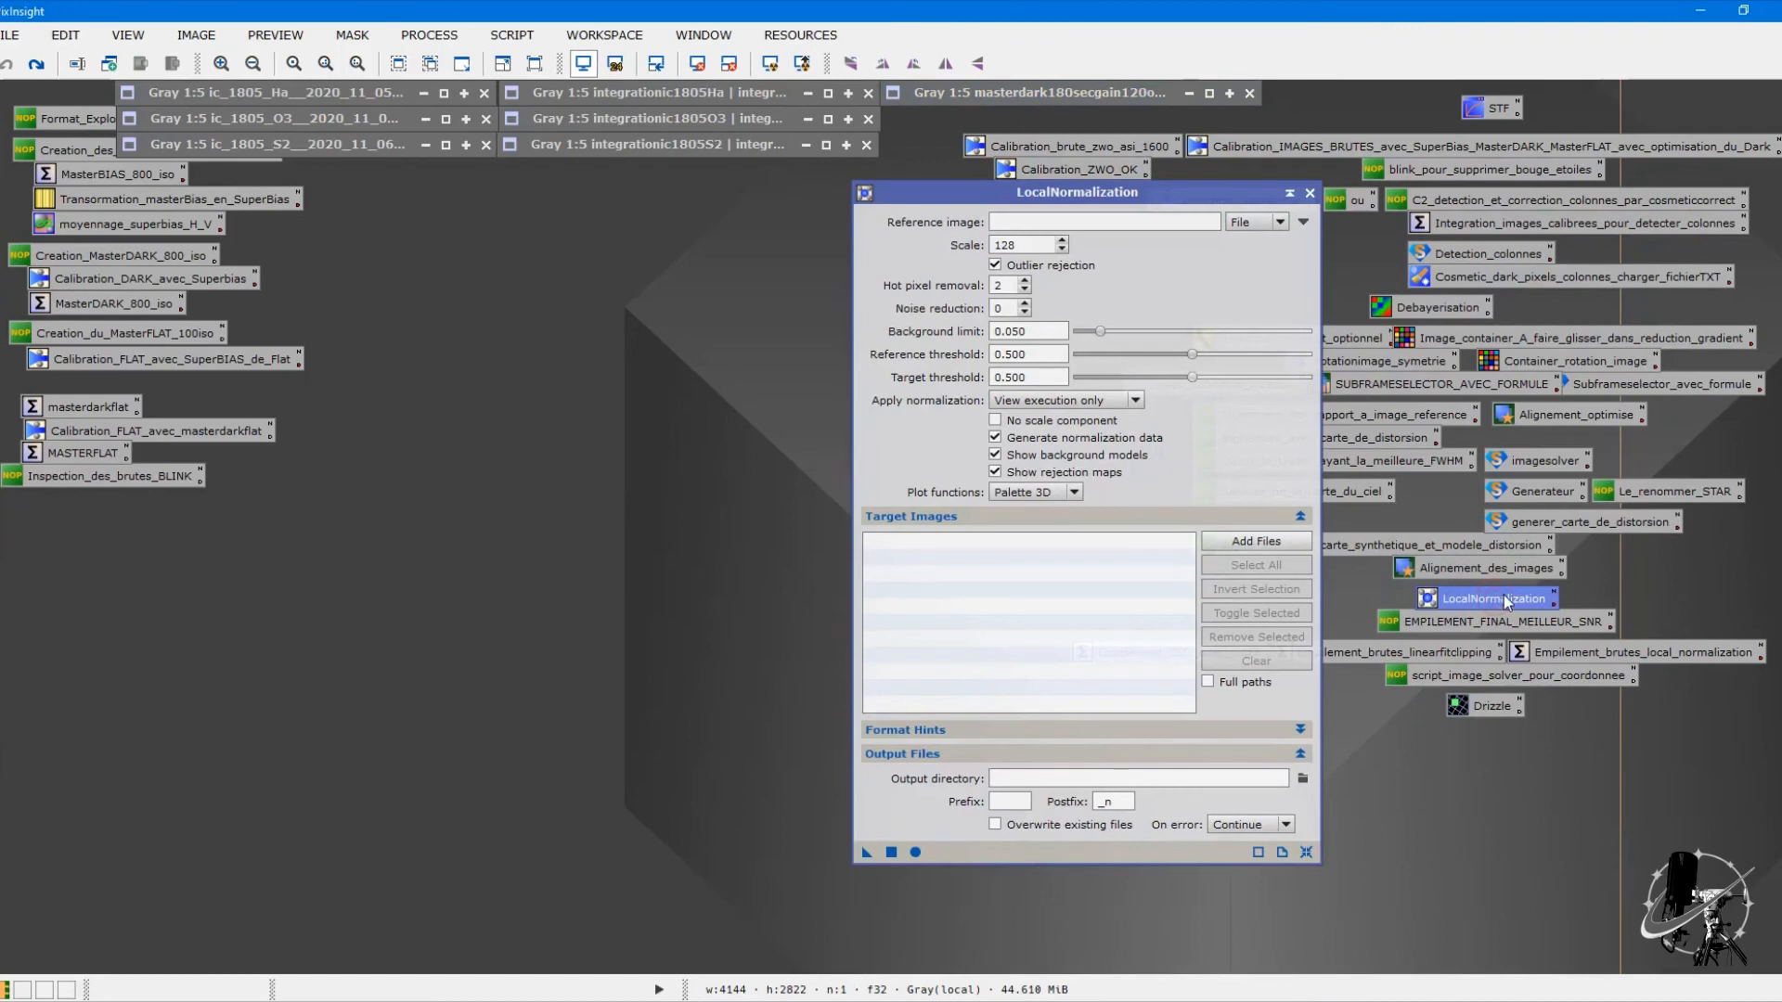
pyautogui.click(1310, 193)
pyautogui.click(1647, 603)
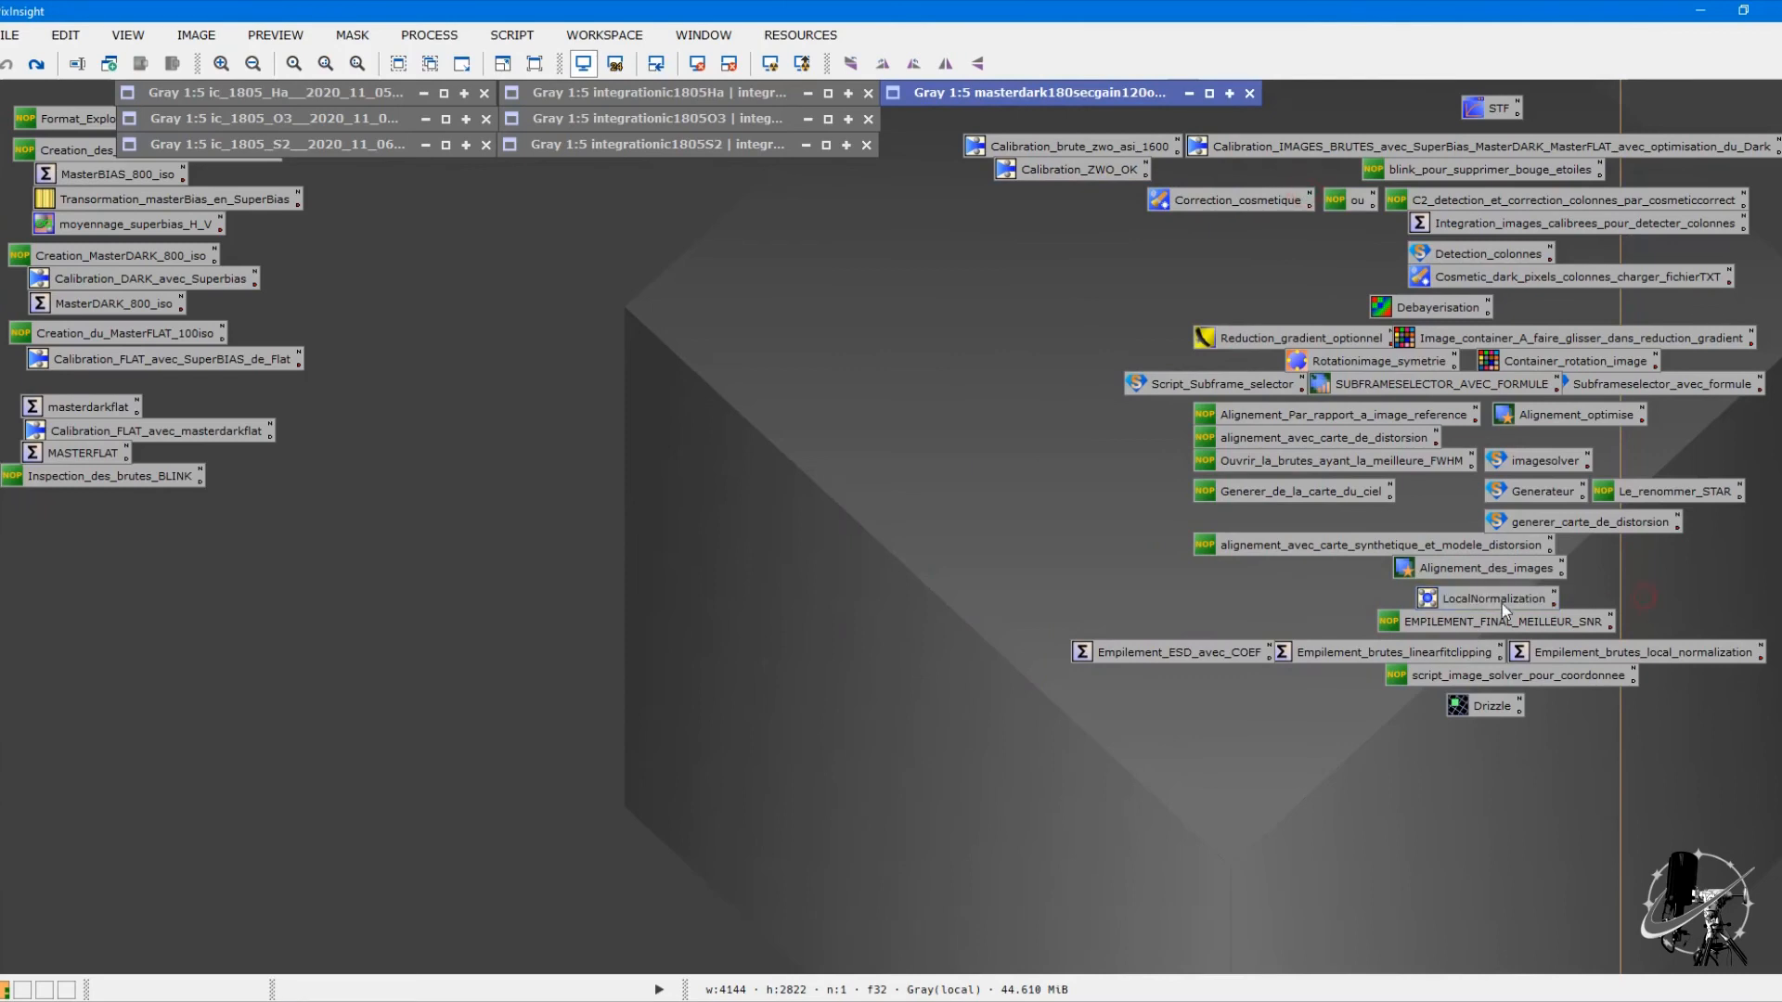